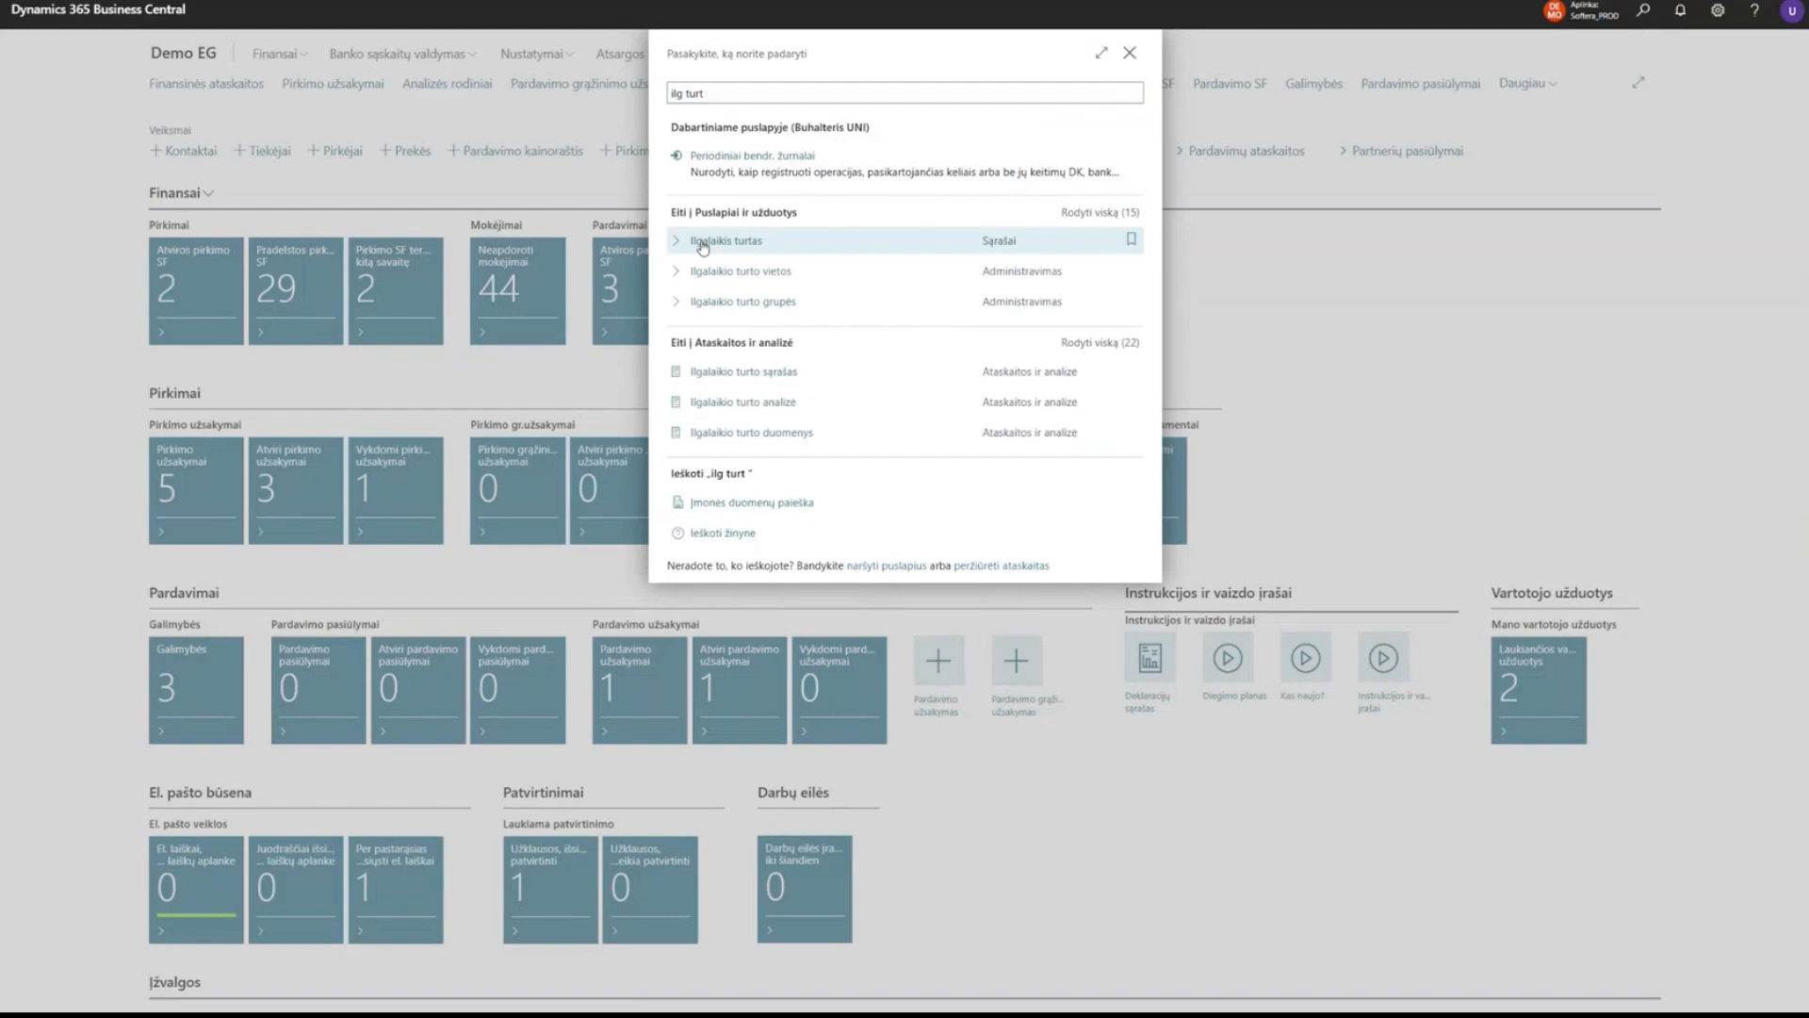
Open the ledger entries (Knygos įrašai) of fixed asset IT000009 from its card in the Ilgalaikis turtas list.
left_click(698, 241)
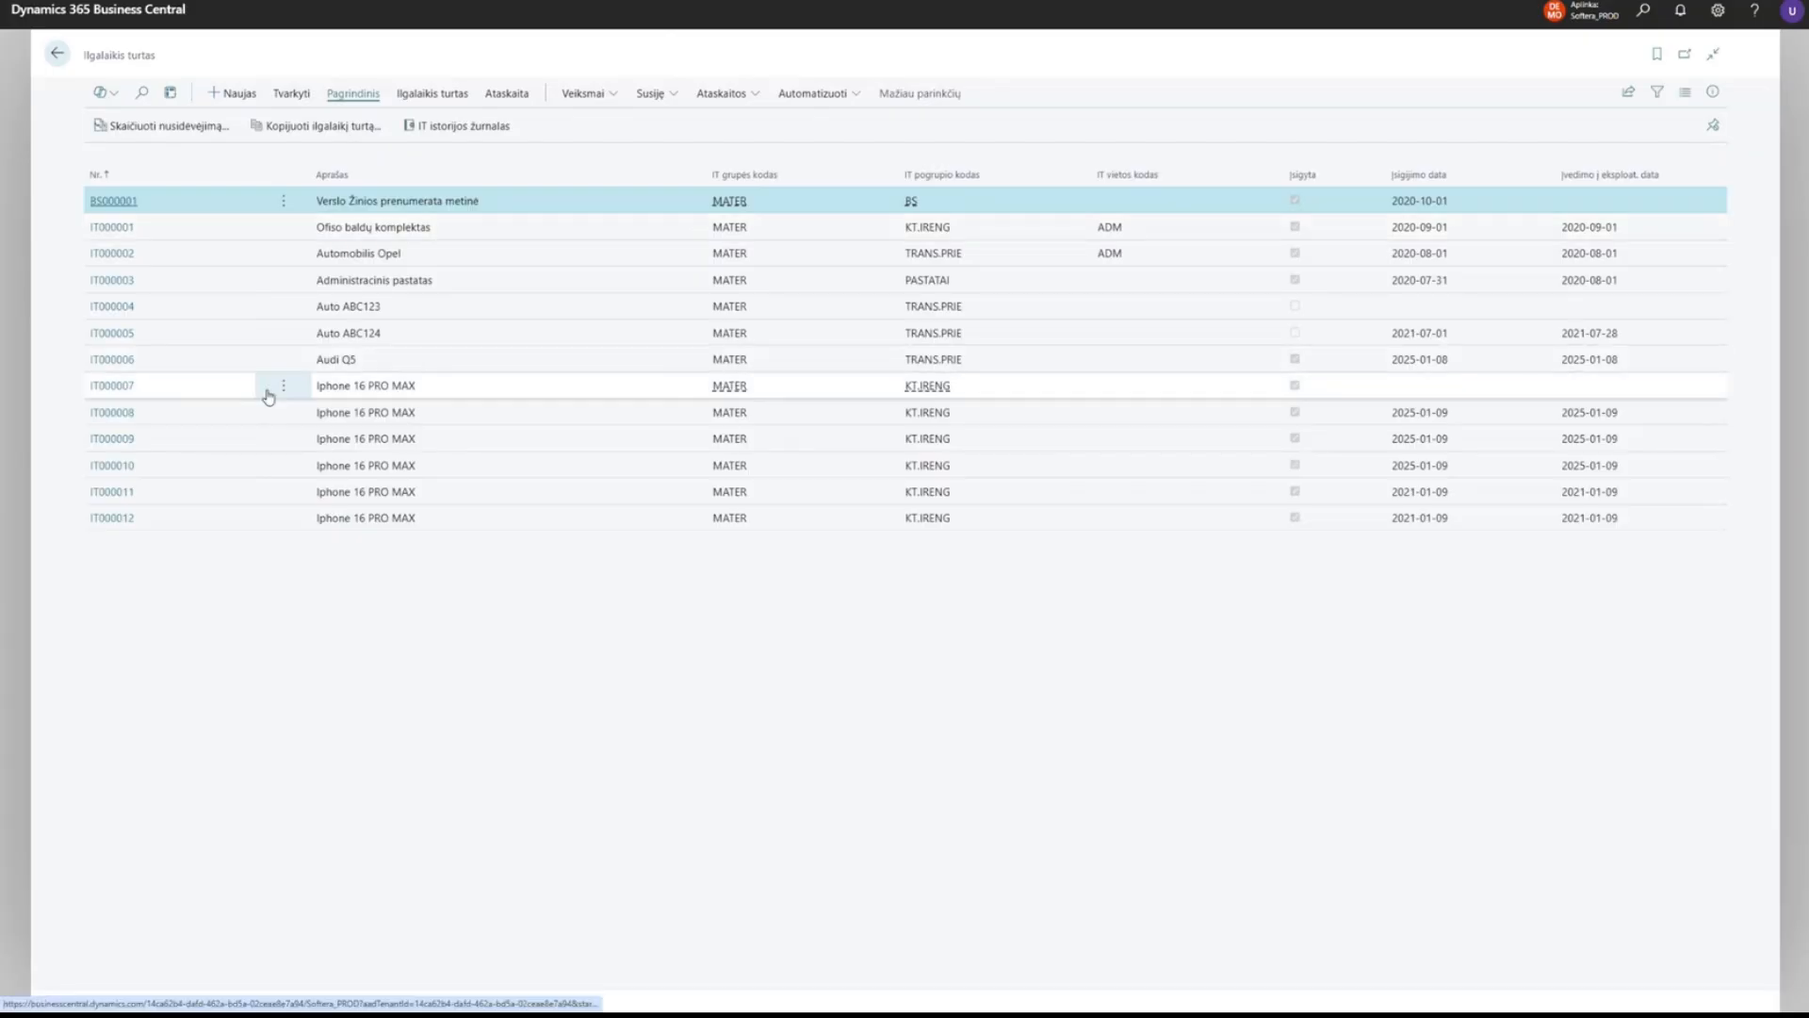
left_click(119, 442)
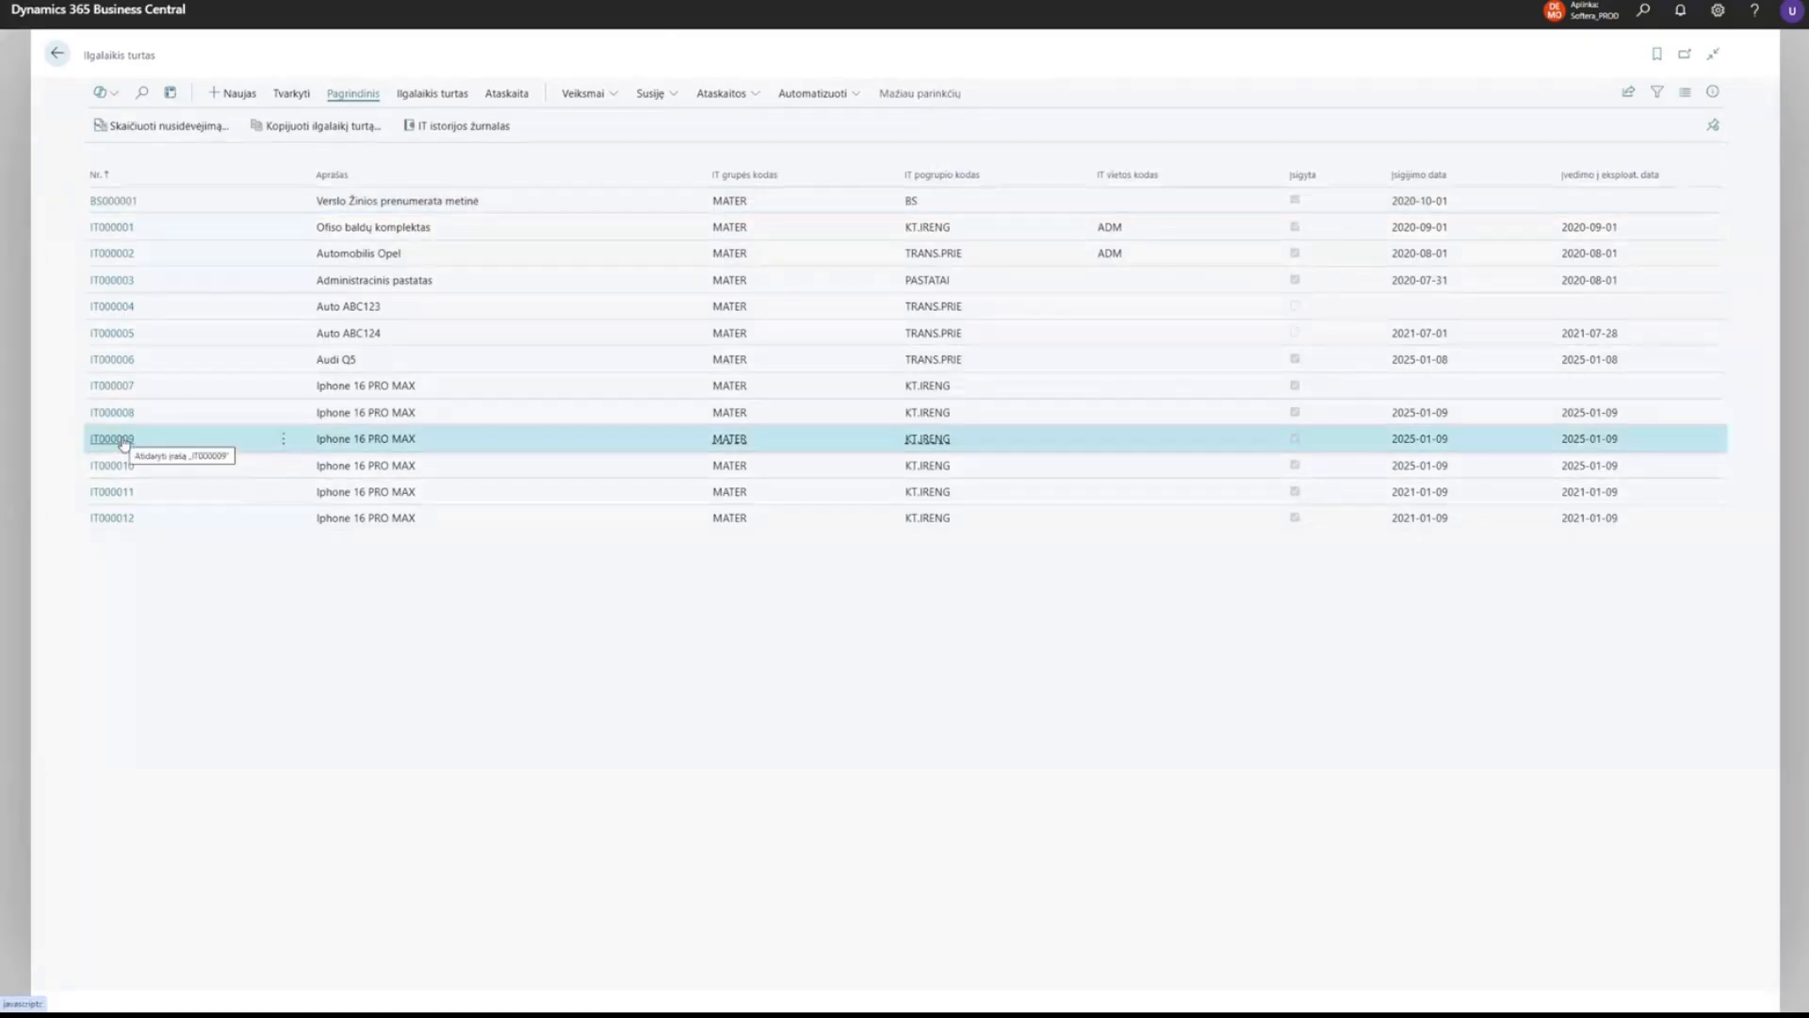
left_click(120, 443)
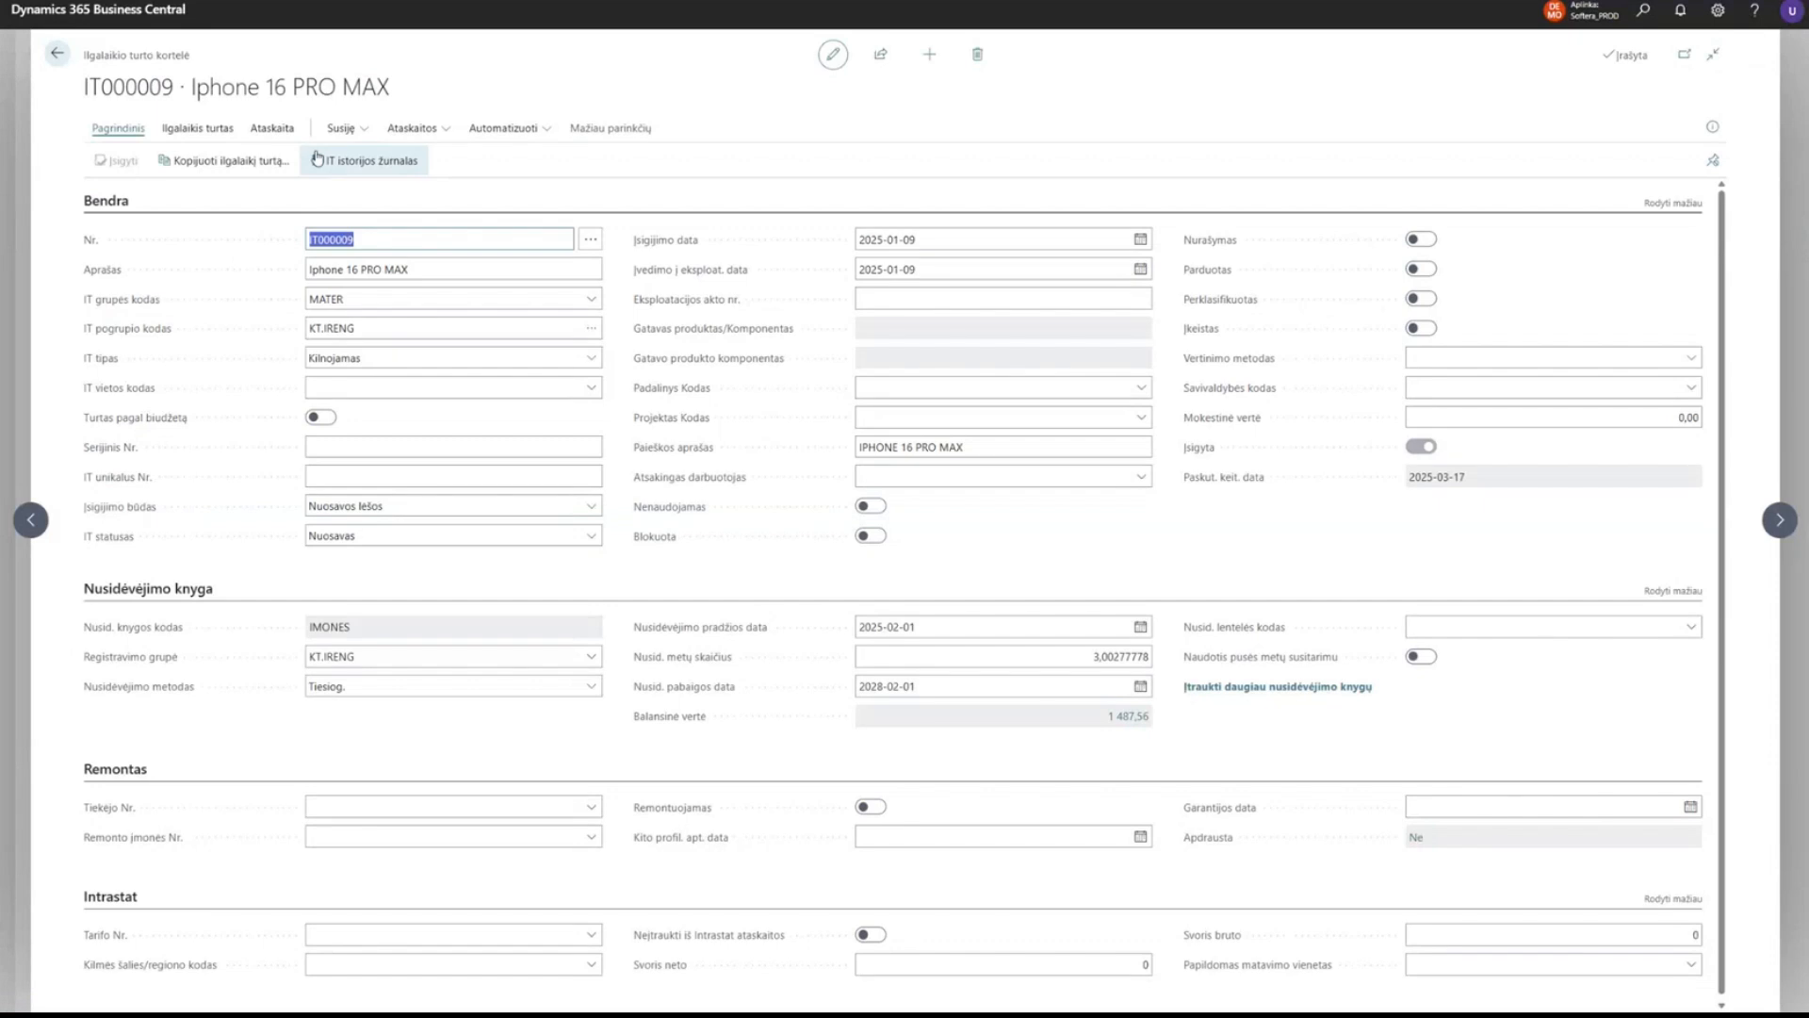
left_click(334, 127)
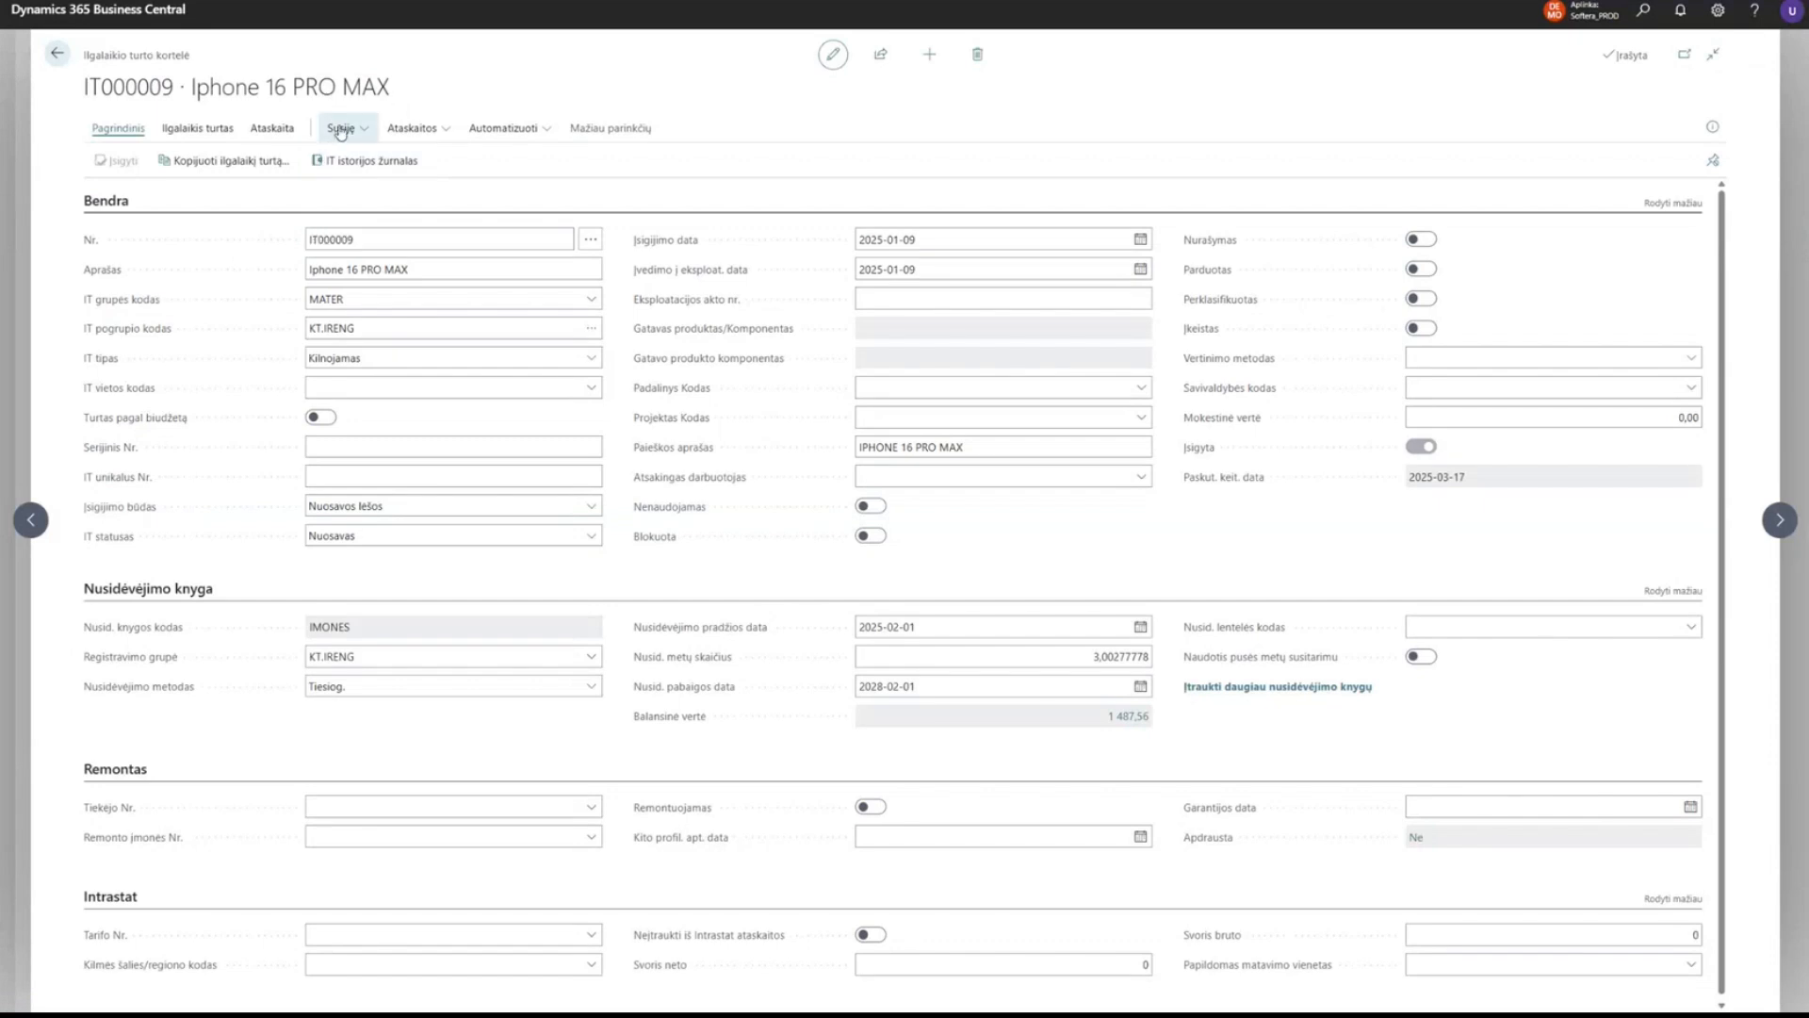
mouse_move(366, 246)
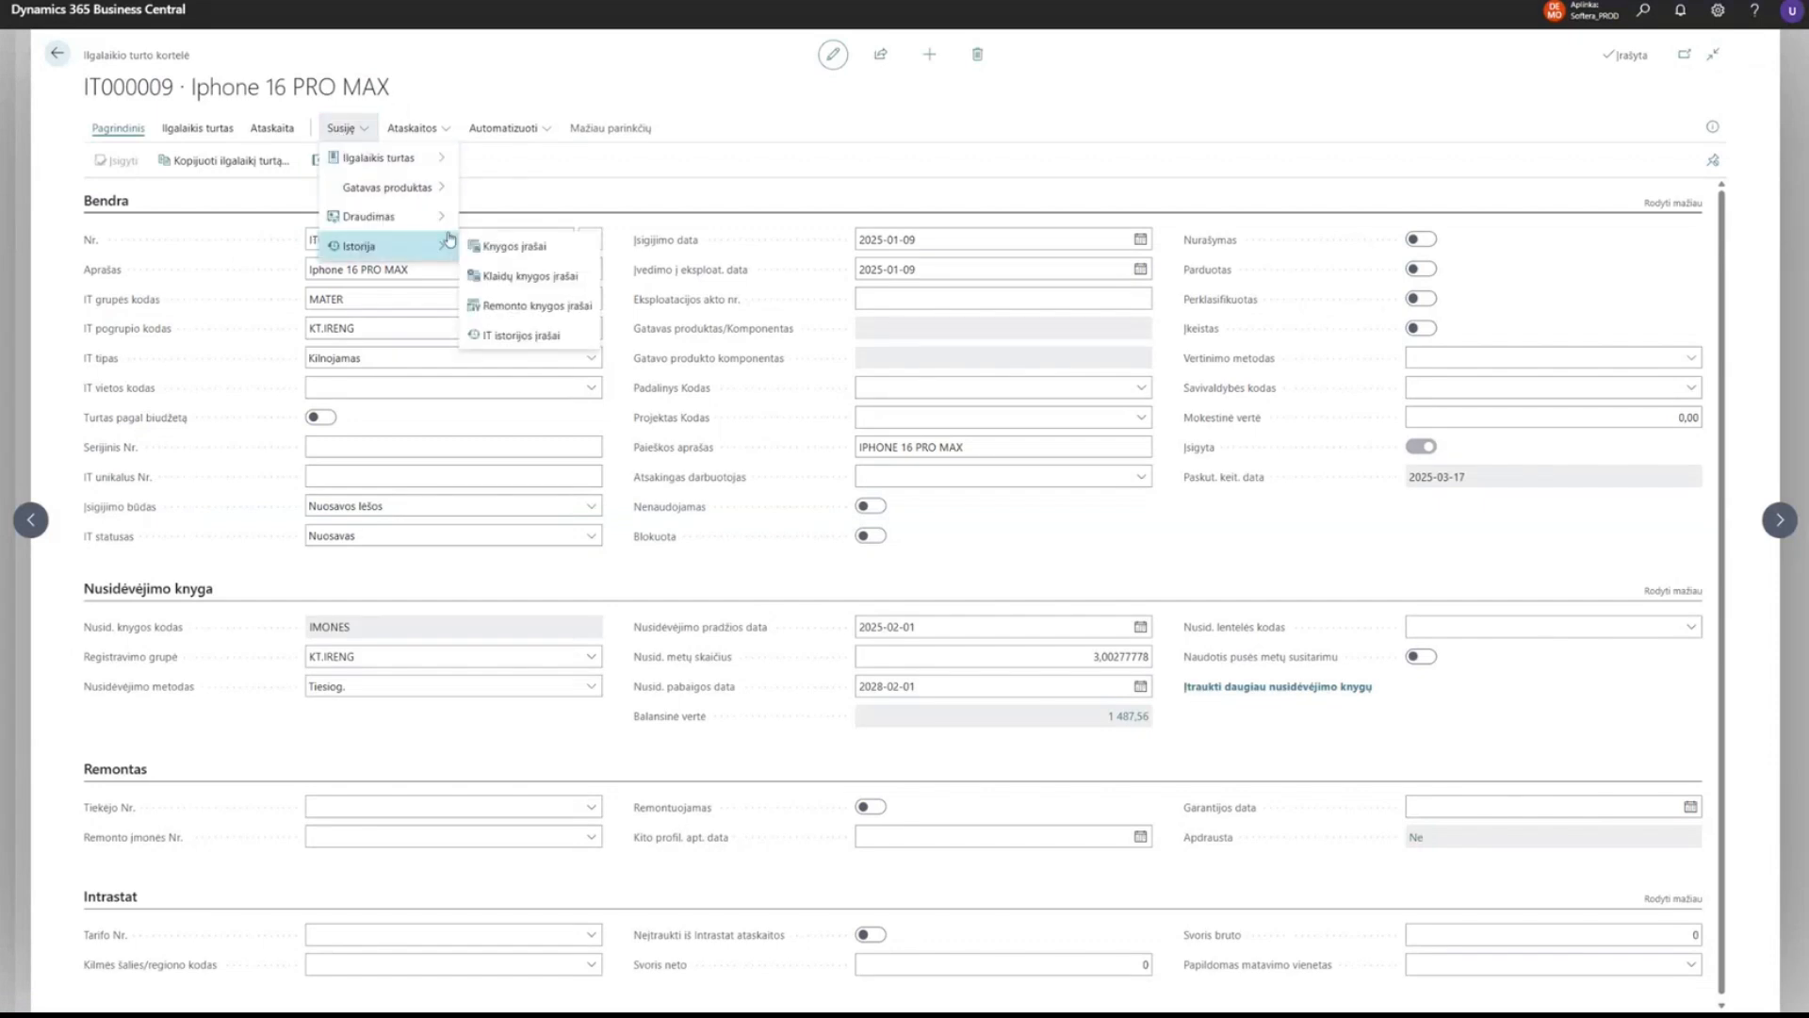
left_click(503, 245)
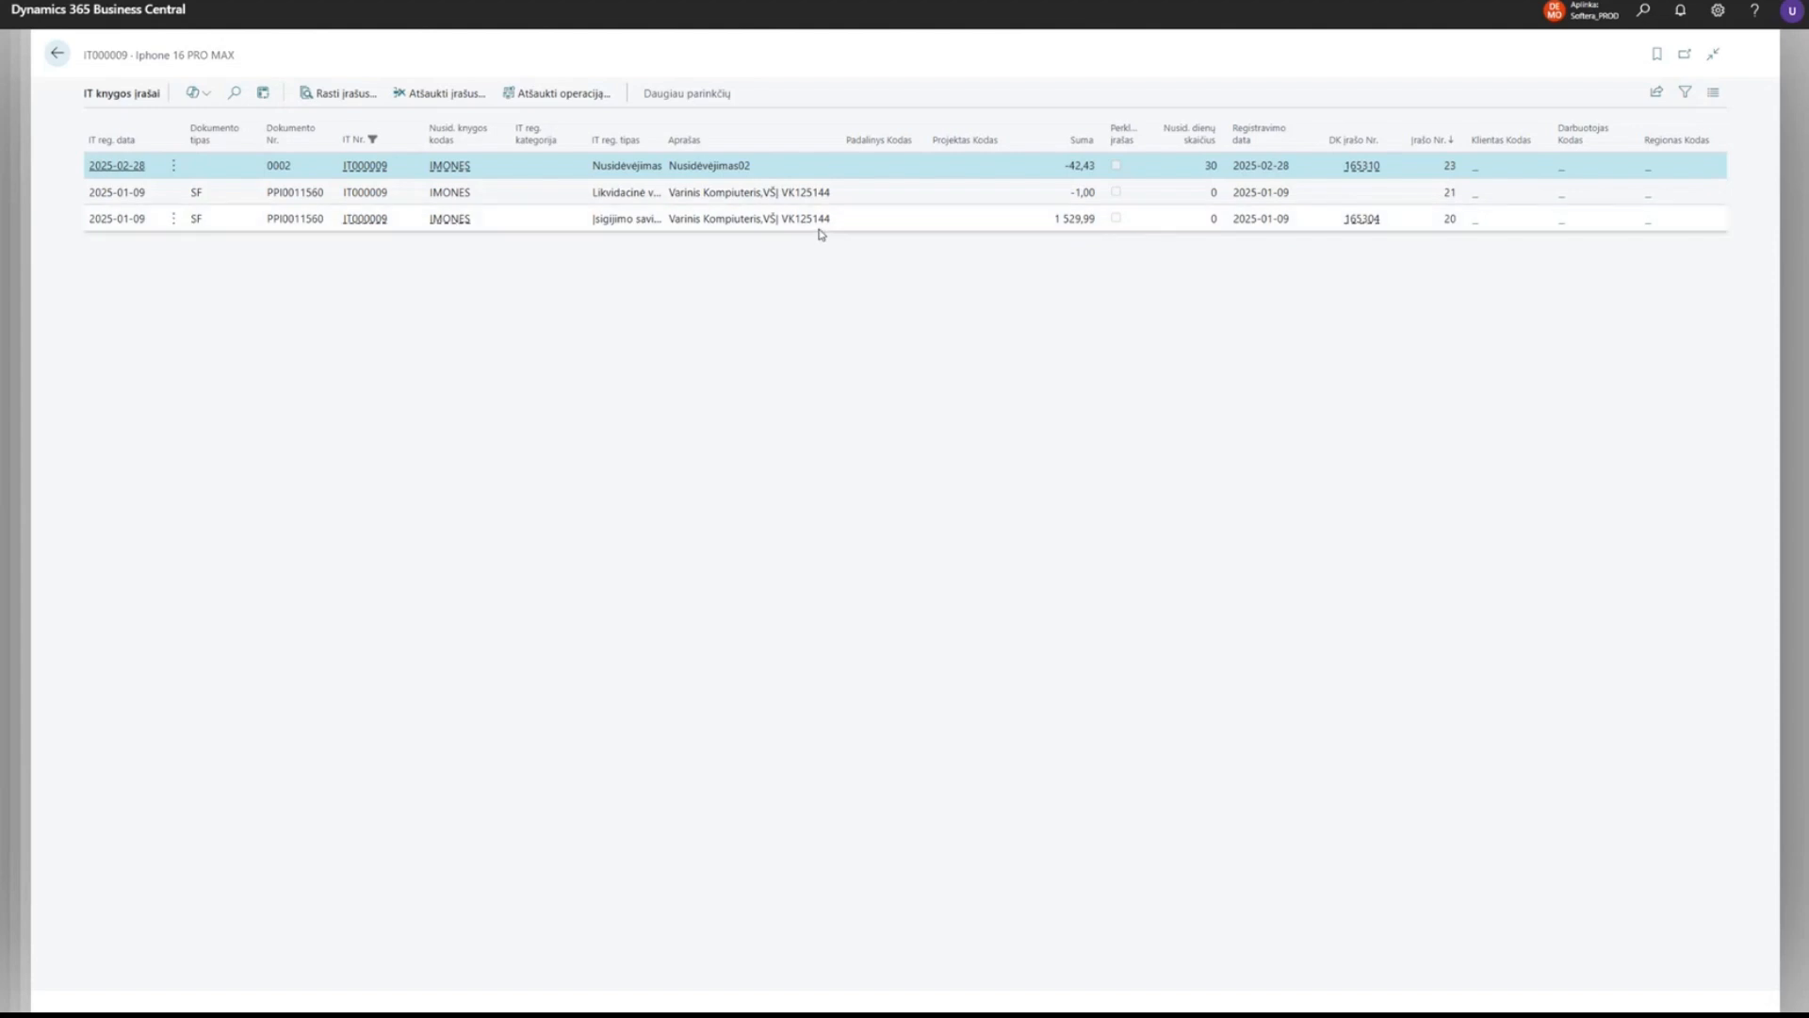
Cancel the asset's depreciation and salvage value entries without a new posting date, transferring them to the journals.
left_click(716, 193, "shift")
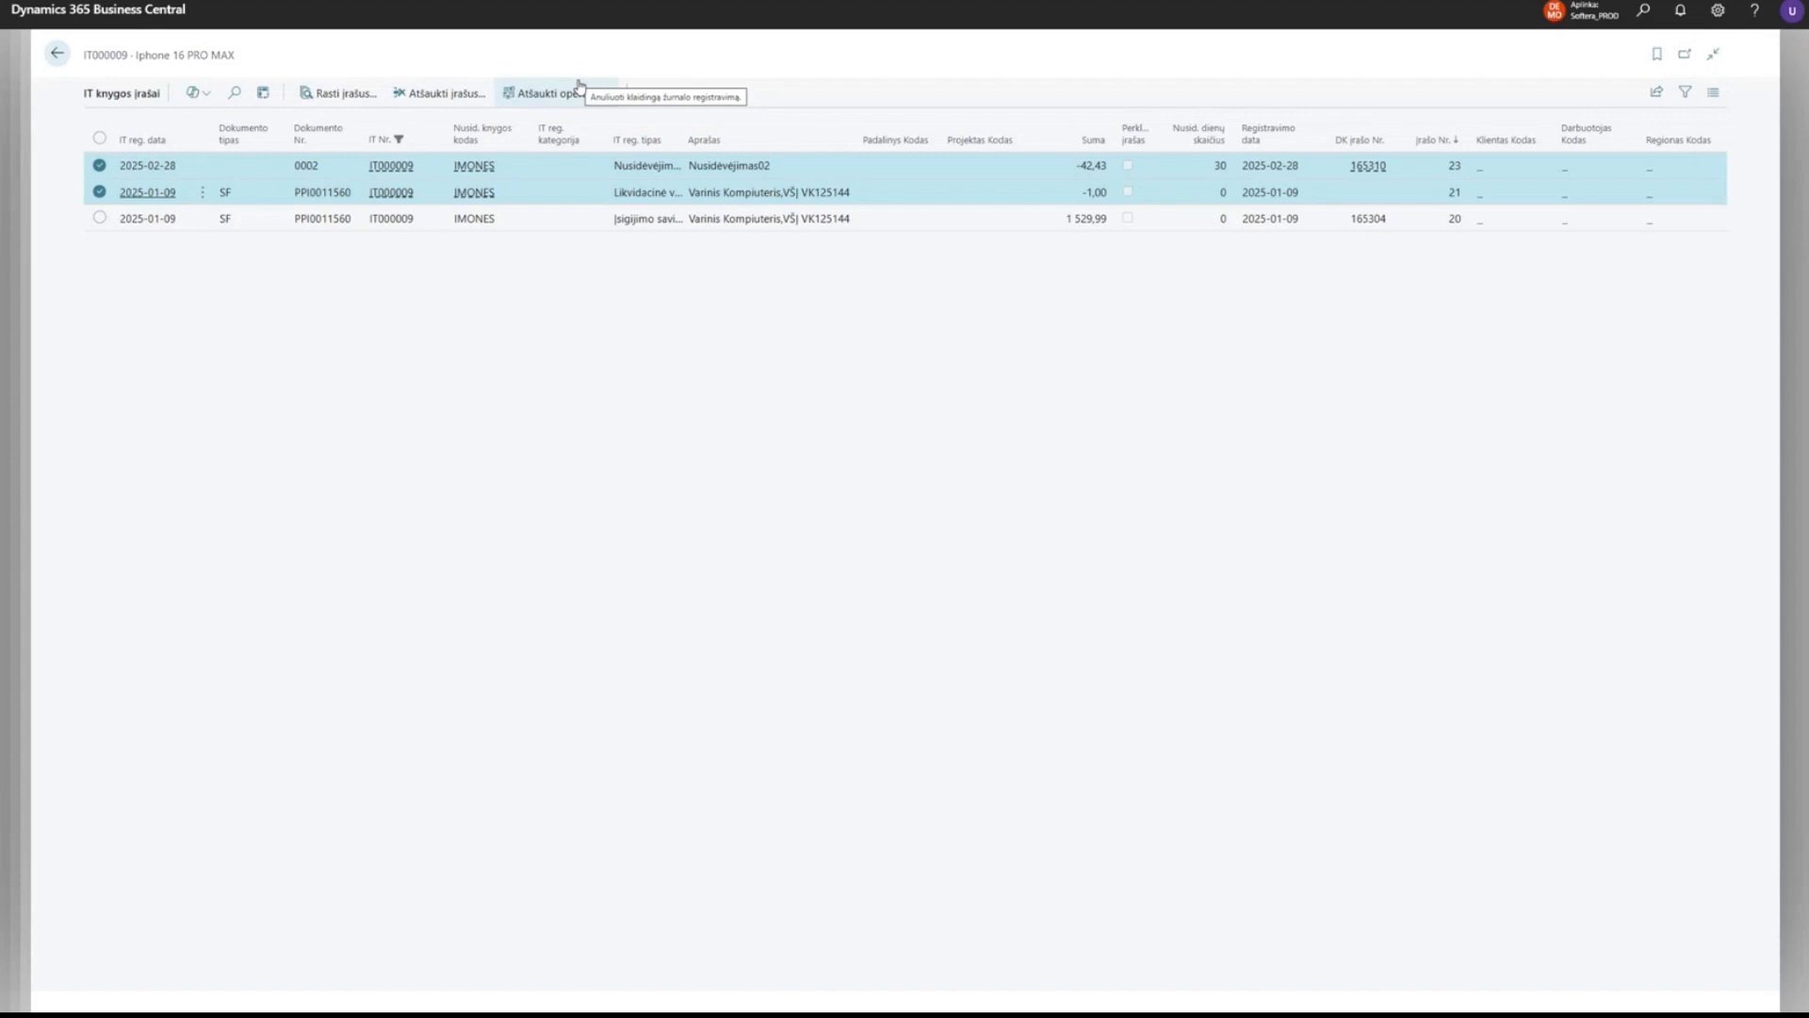
left_click(449, 98)
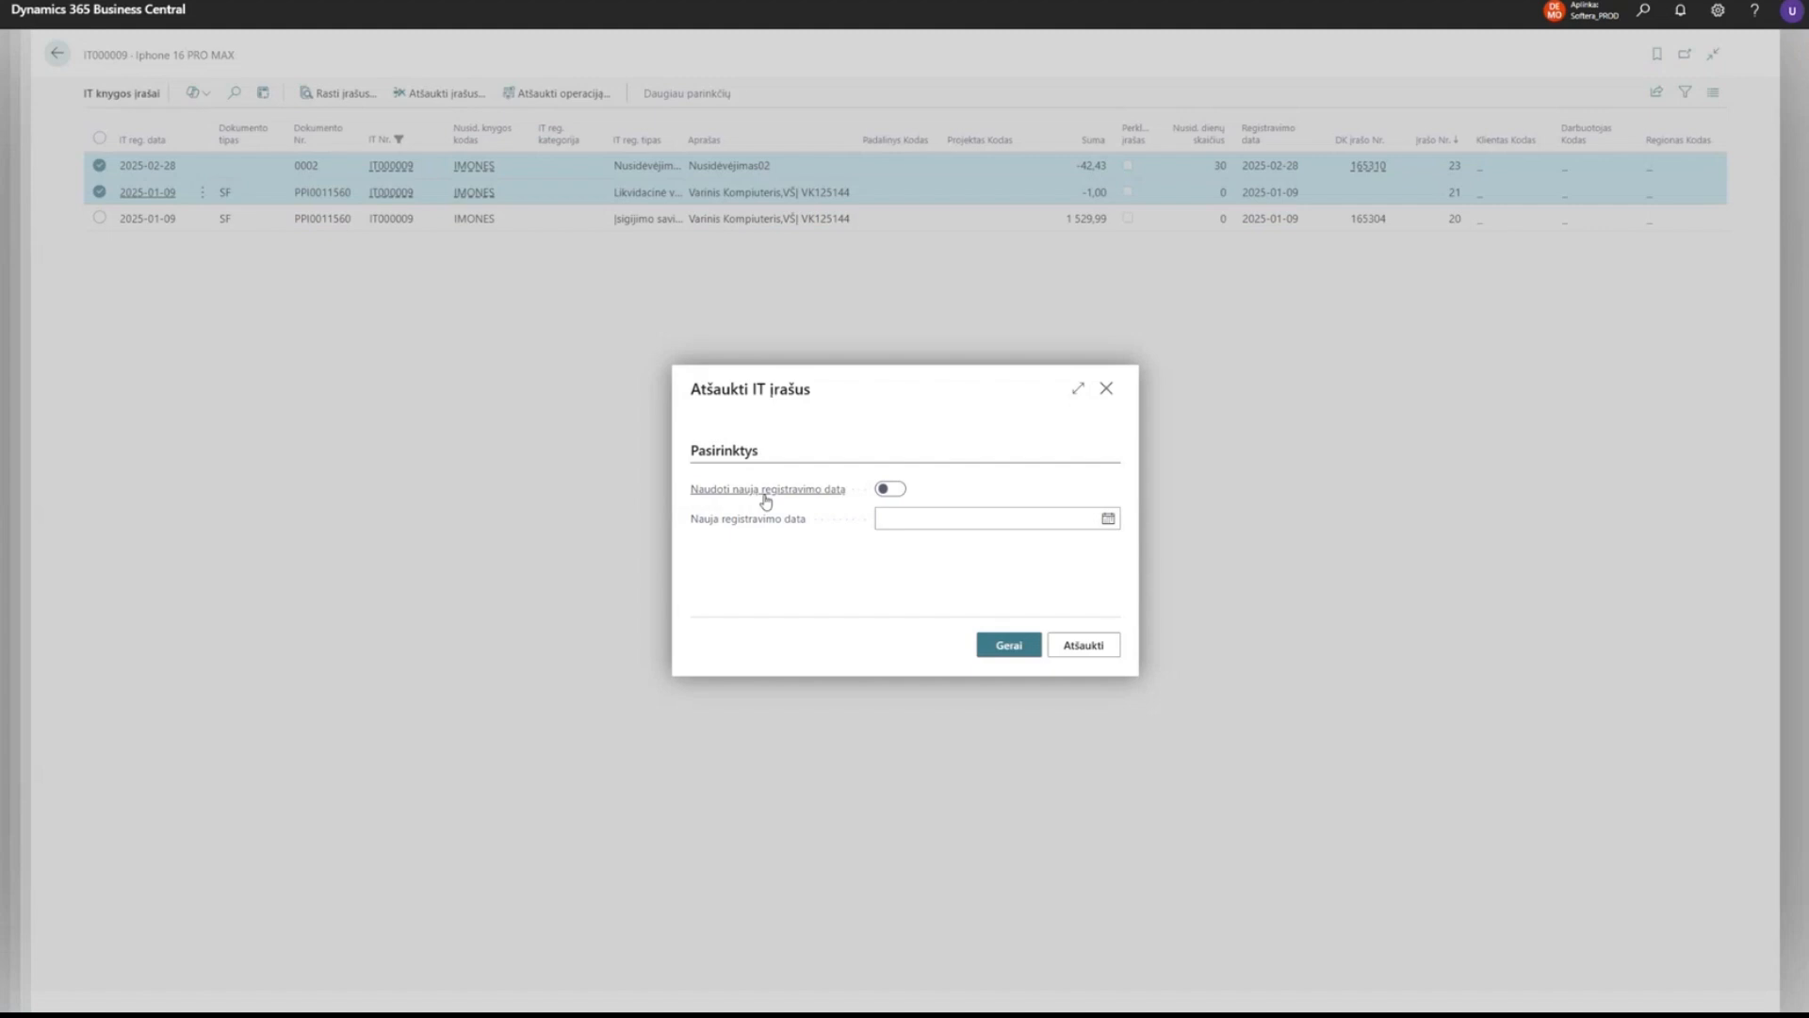
mouse_move(788, 504)
left_click(990, 647)
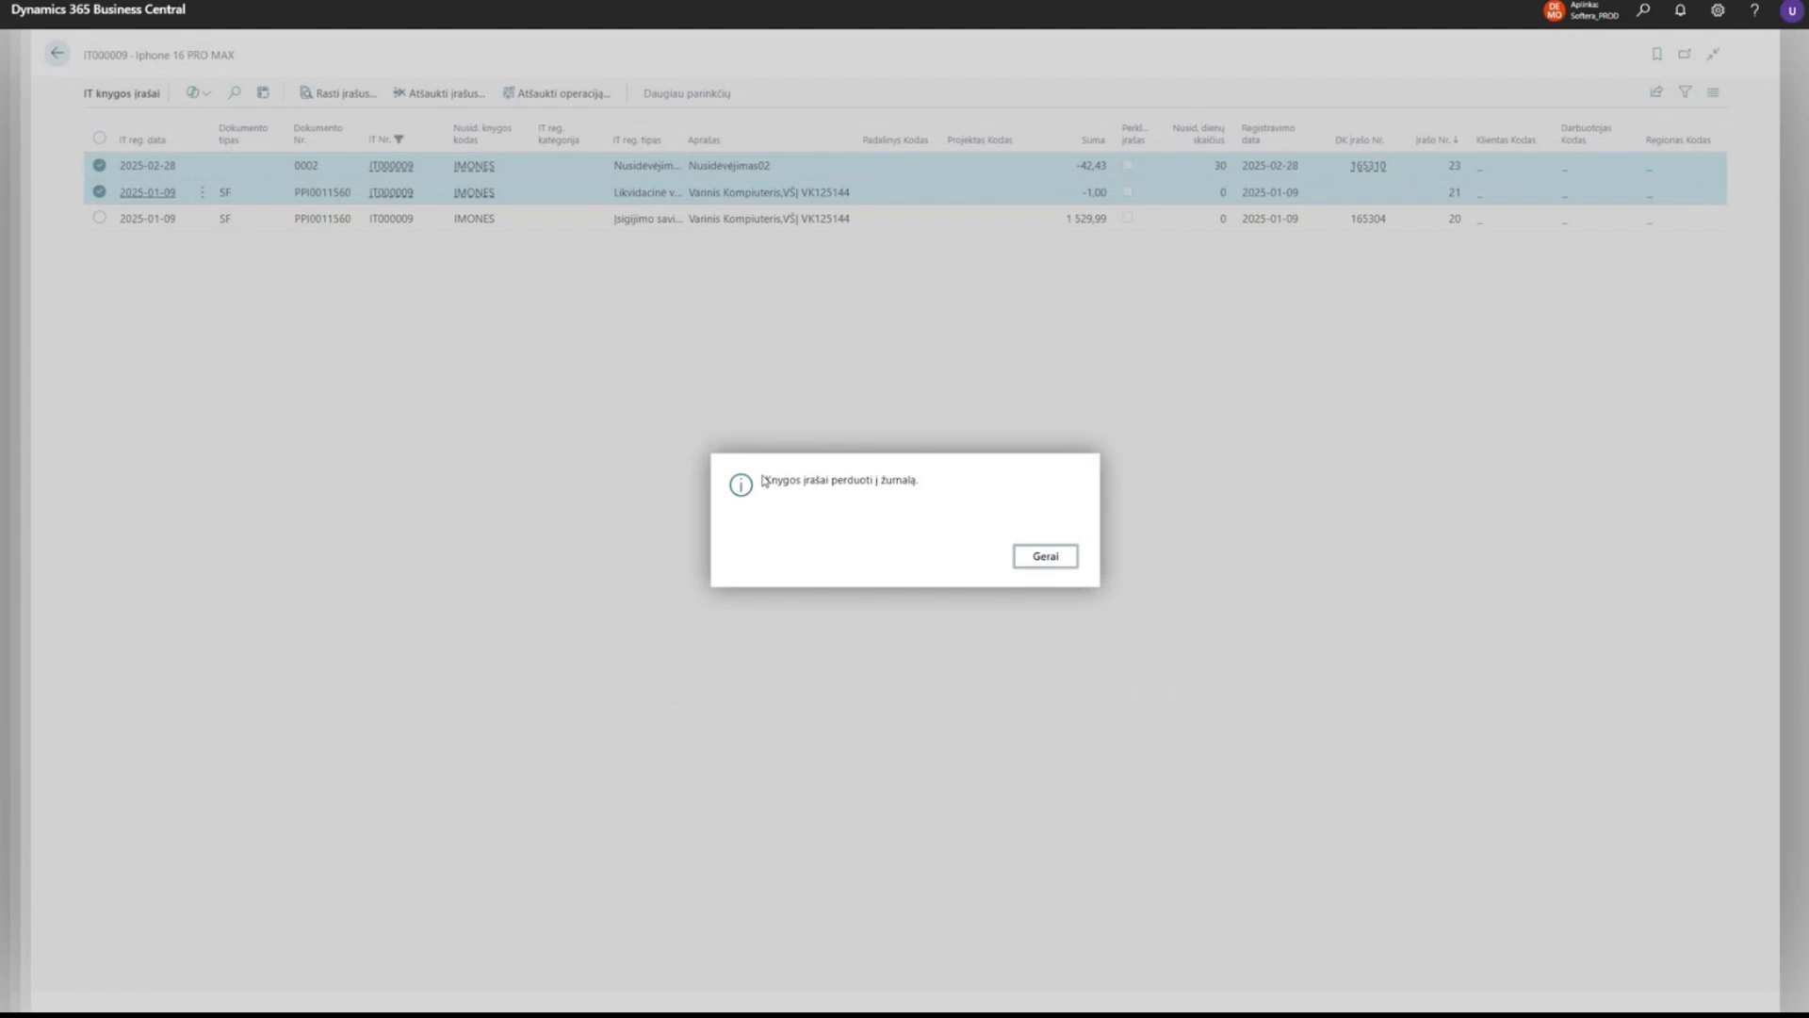
left_click_drag(766, 484, 928, 501)
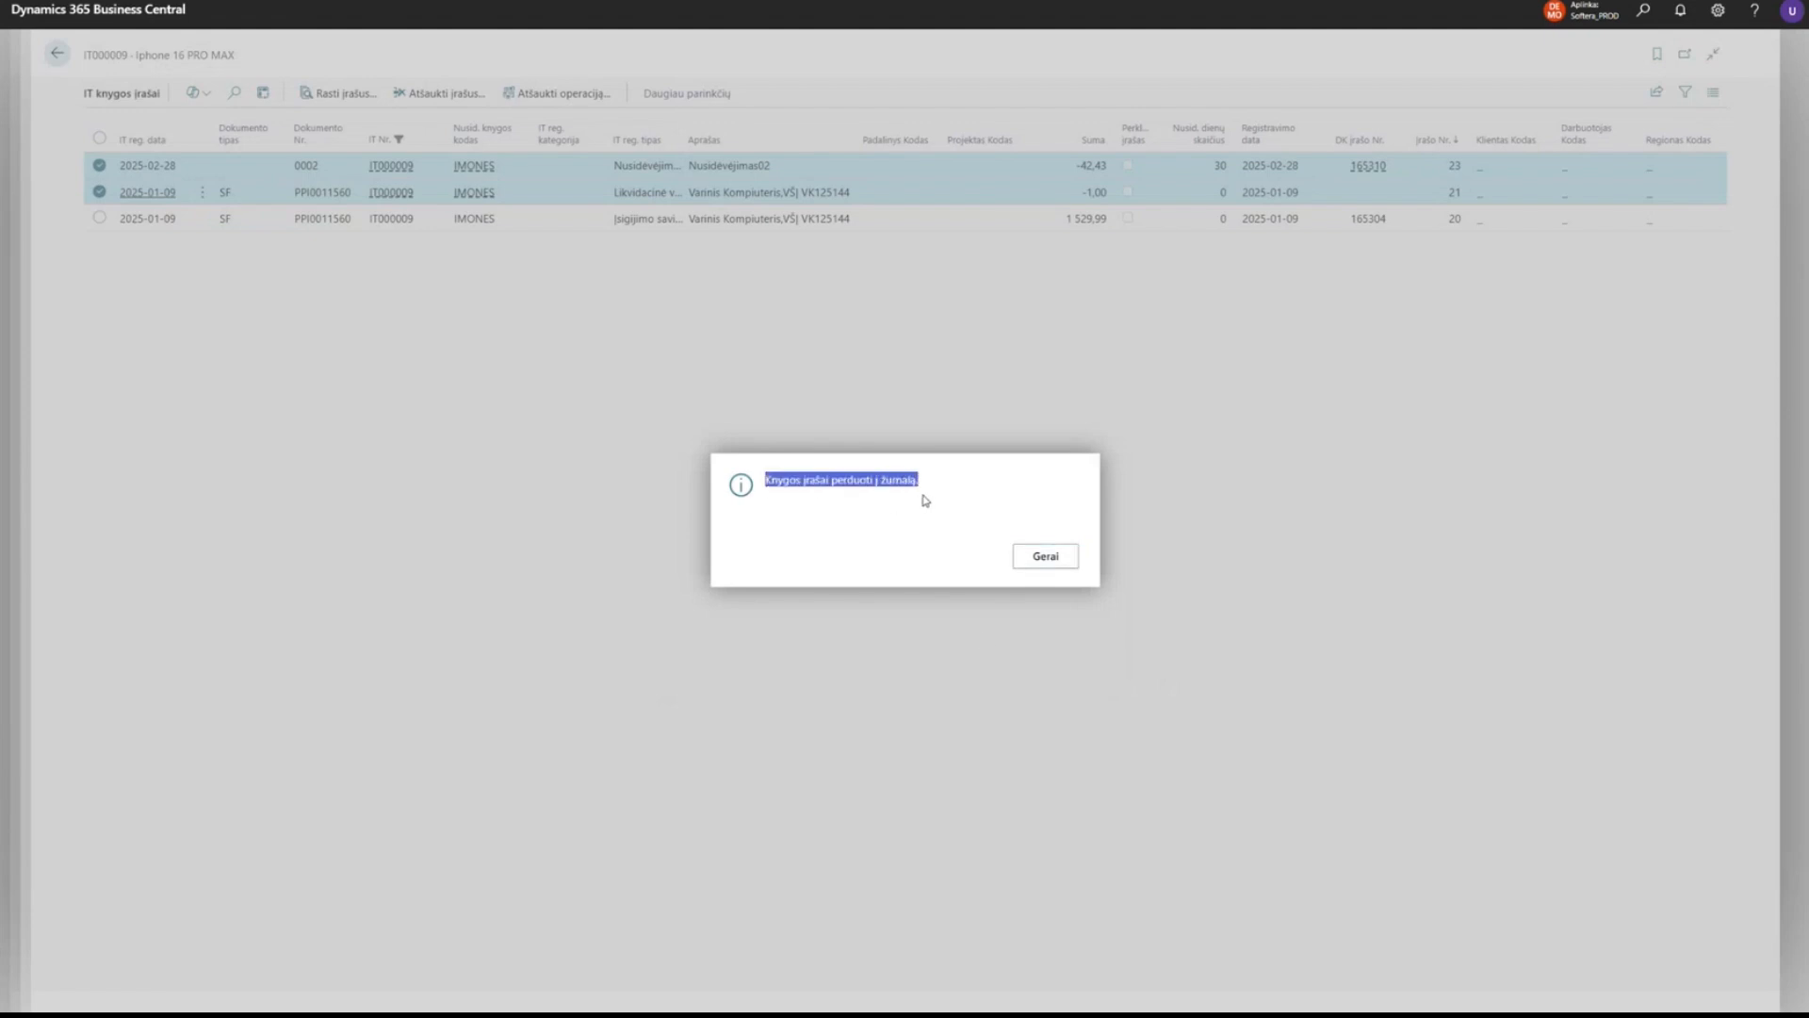
left_click(1022, 556)
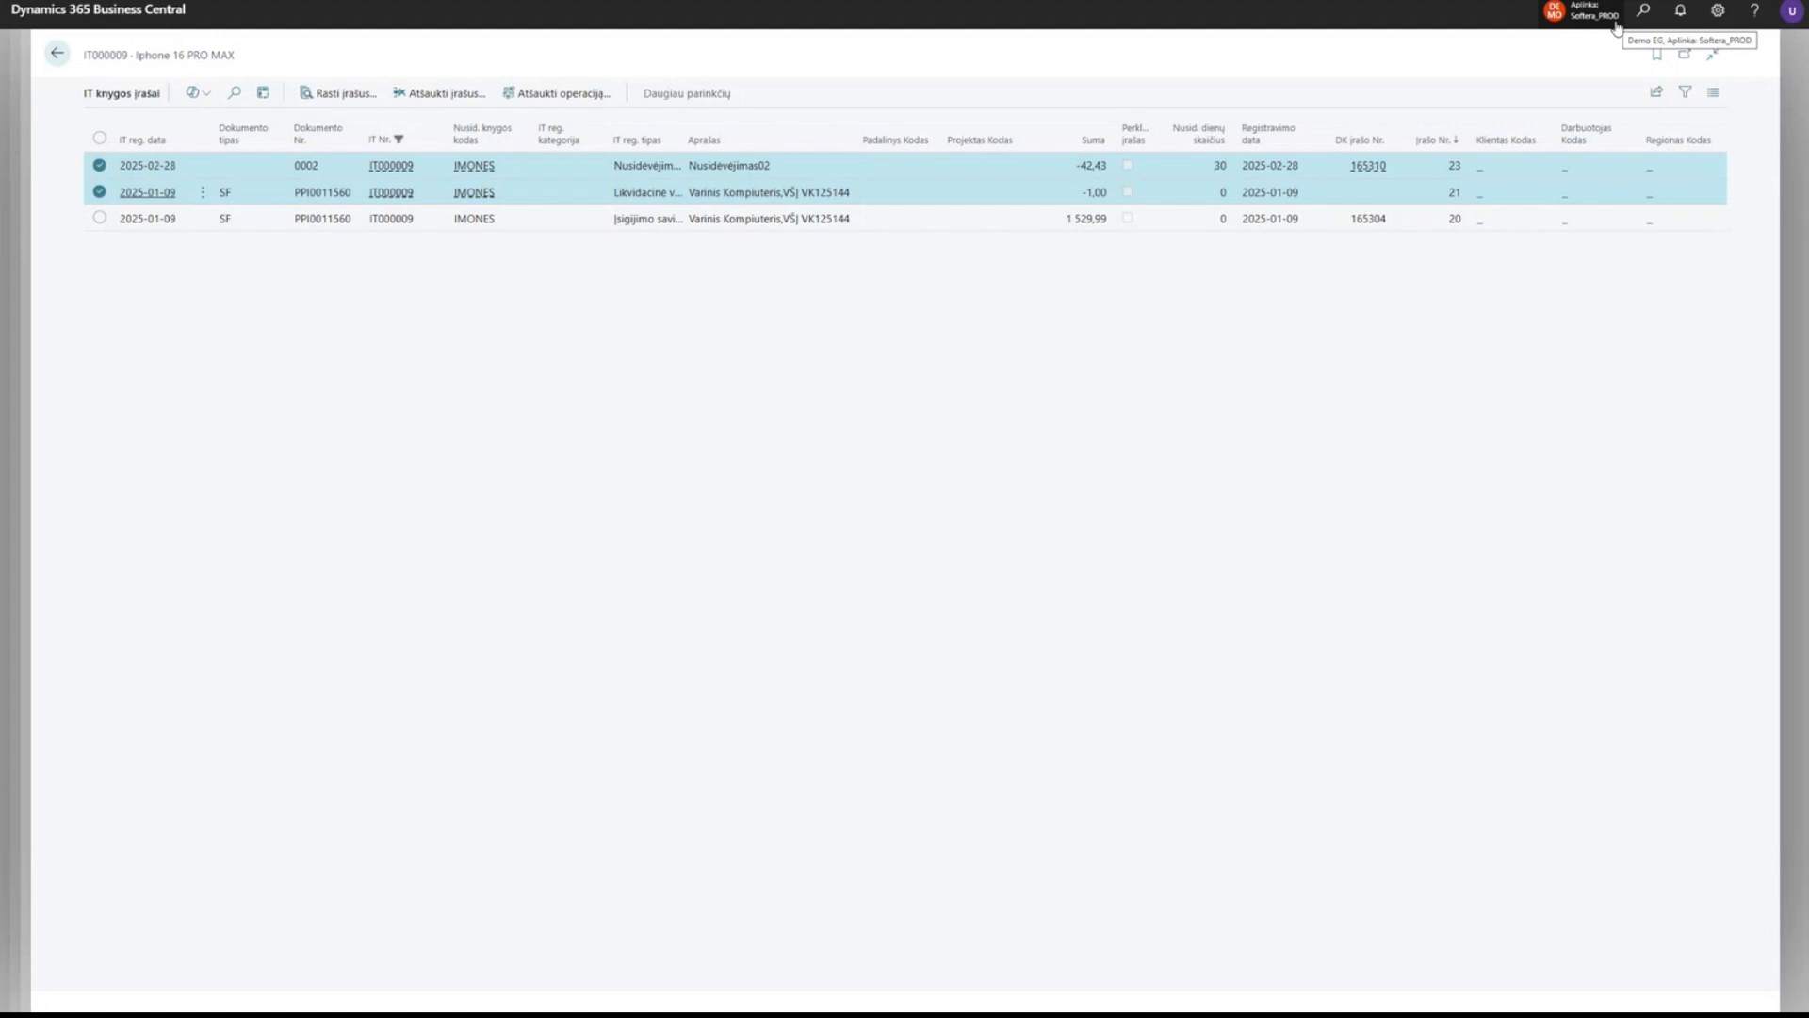
Open Ilgalaikio turto DK žurnalai and filter the journal lines to asset IT000009.
left_click(1635, 21)
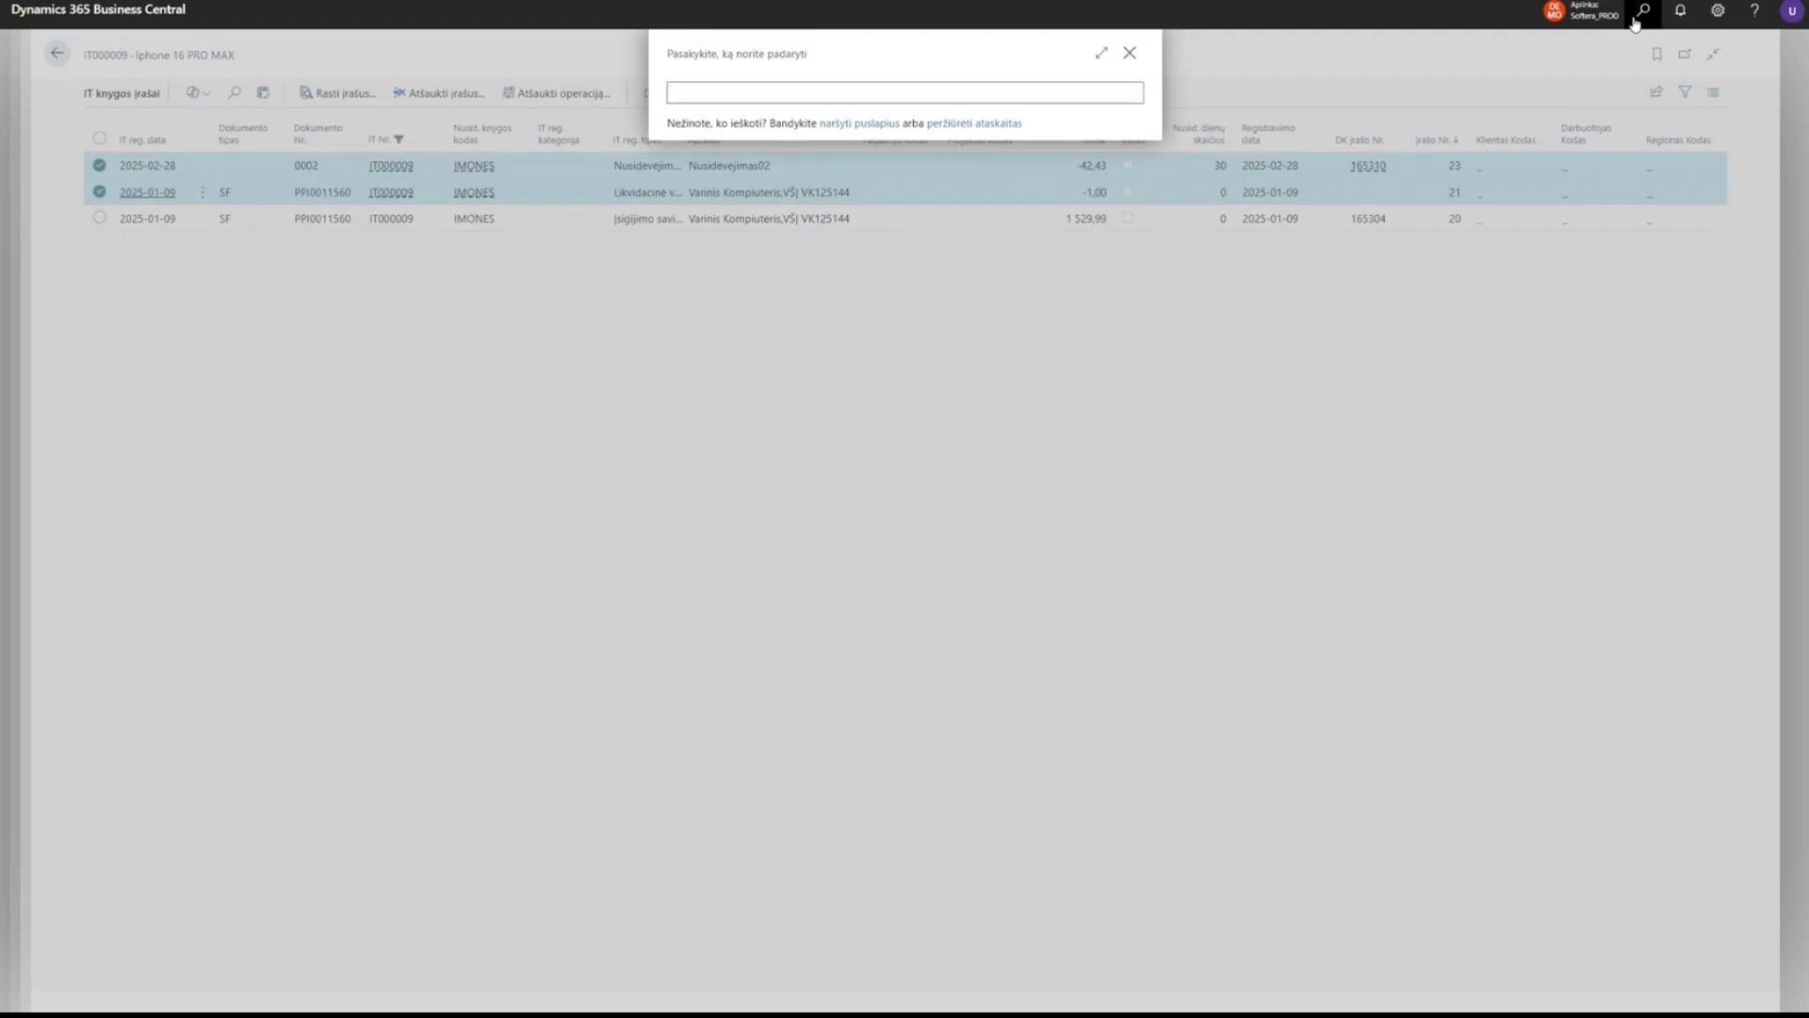
type("ilg turt dk ur")
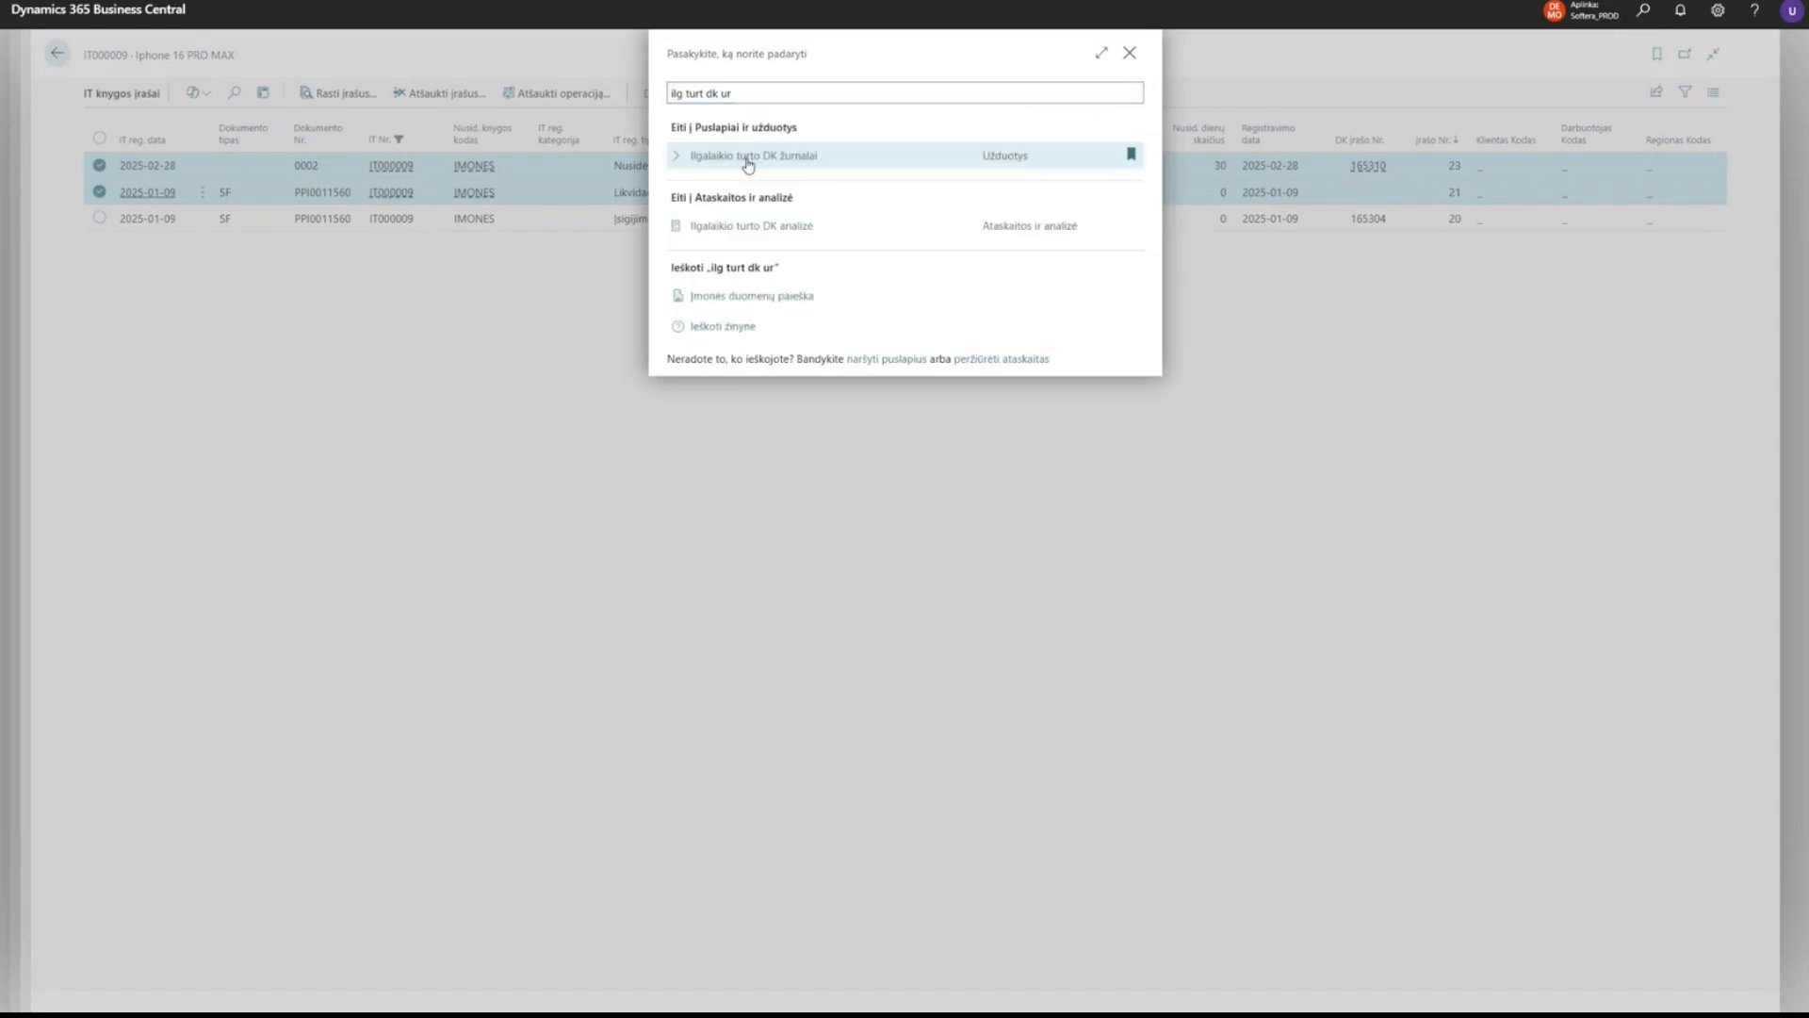
left_click(749, 158)
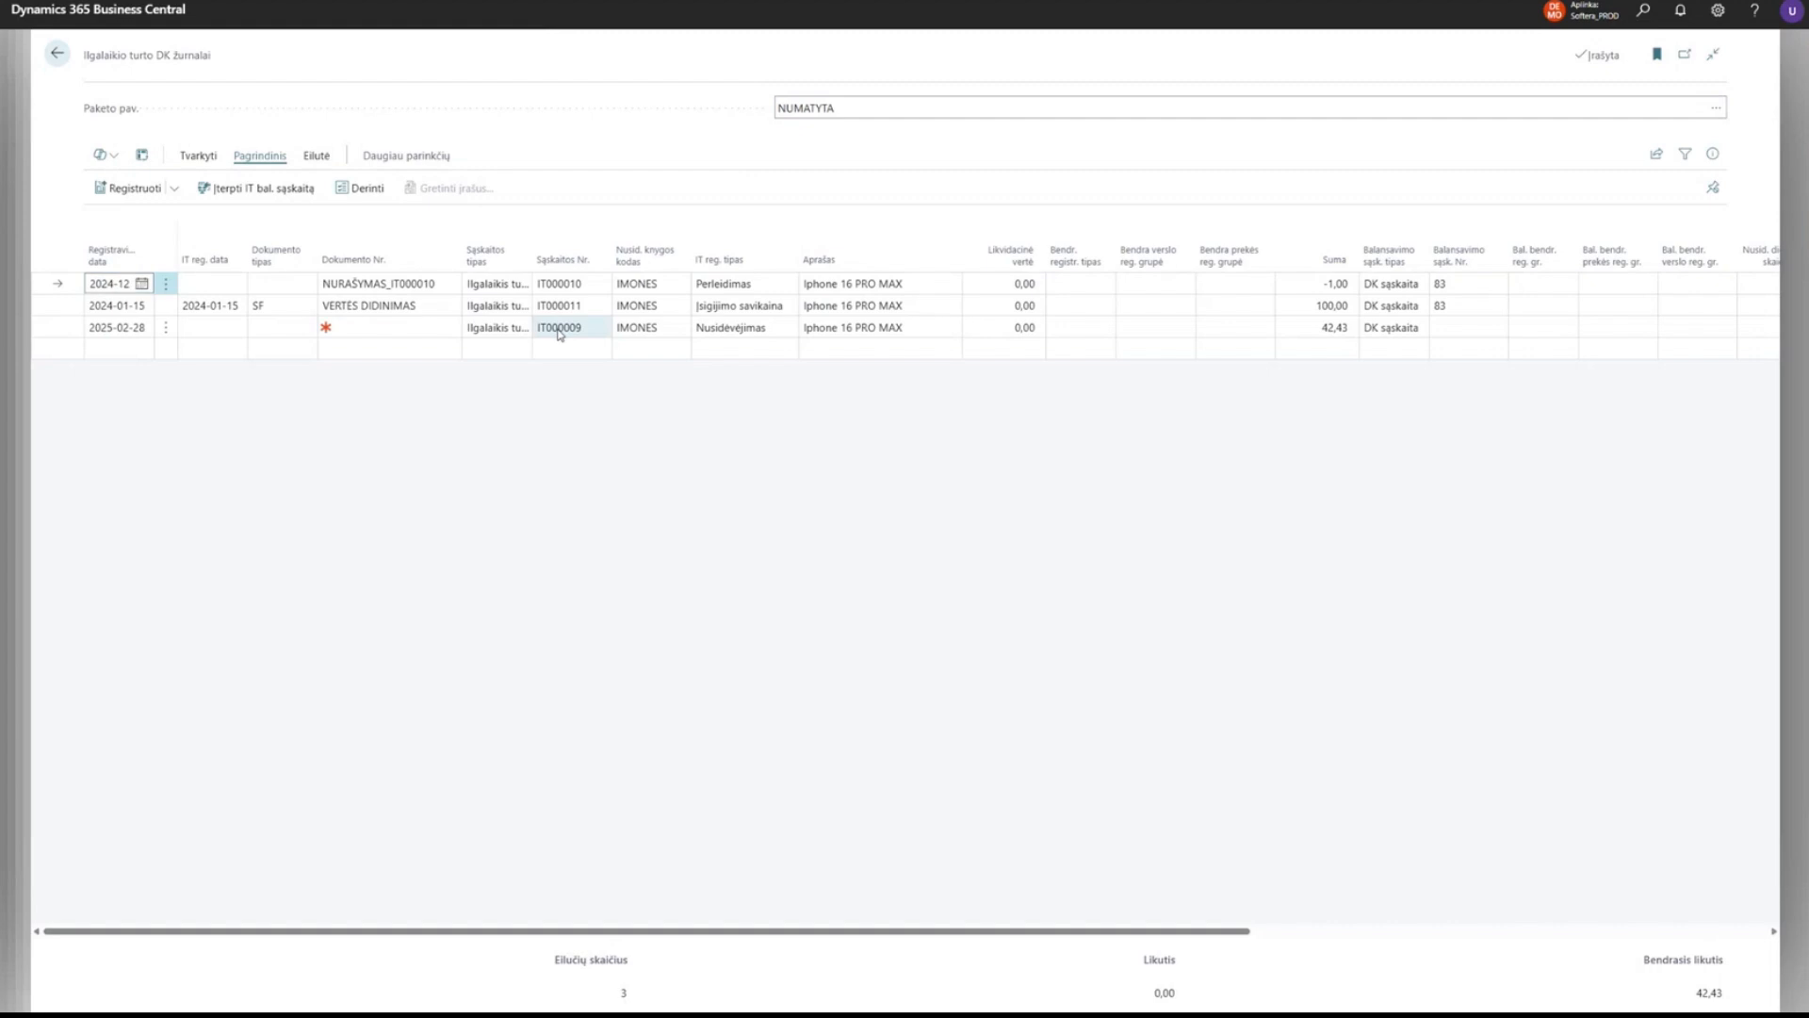
left_click(559, 330)
left_click(603, 262)
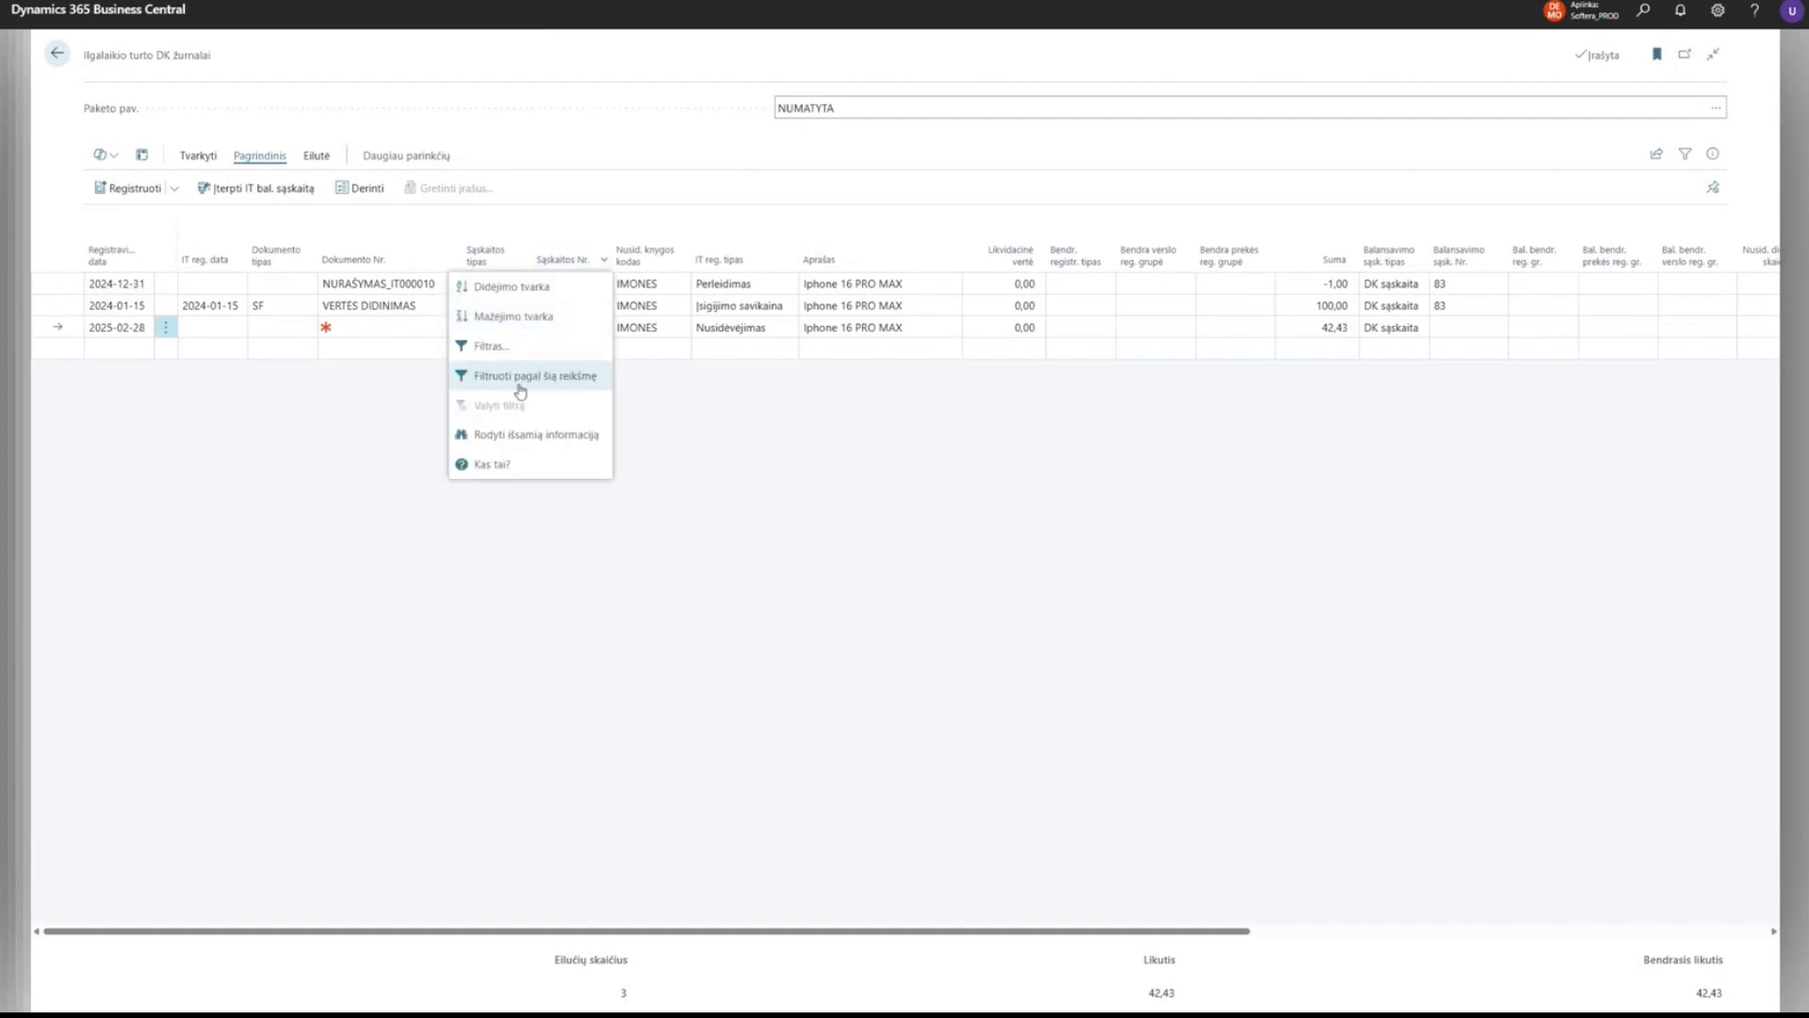
left_click(519, 387)
Give the depreciation reversal line the document number KOREGAVIMAS and the balancing account 83.
left_click(377, 281)
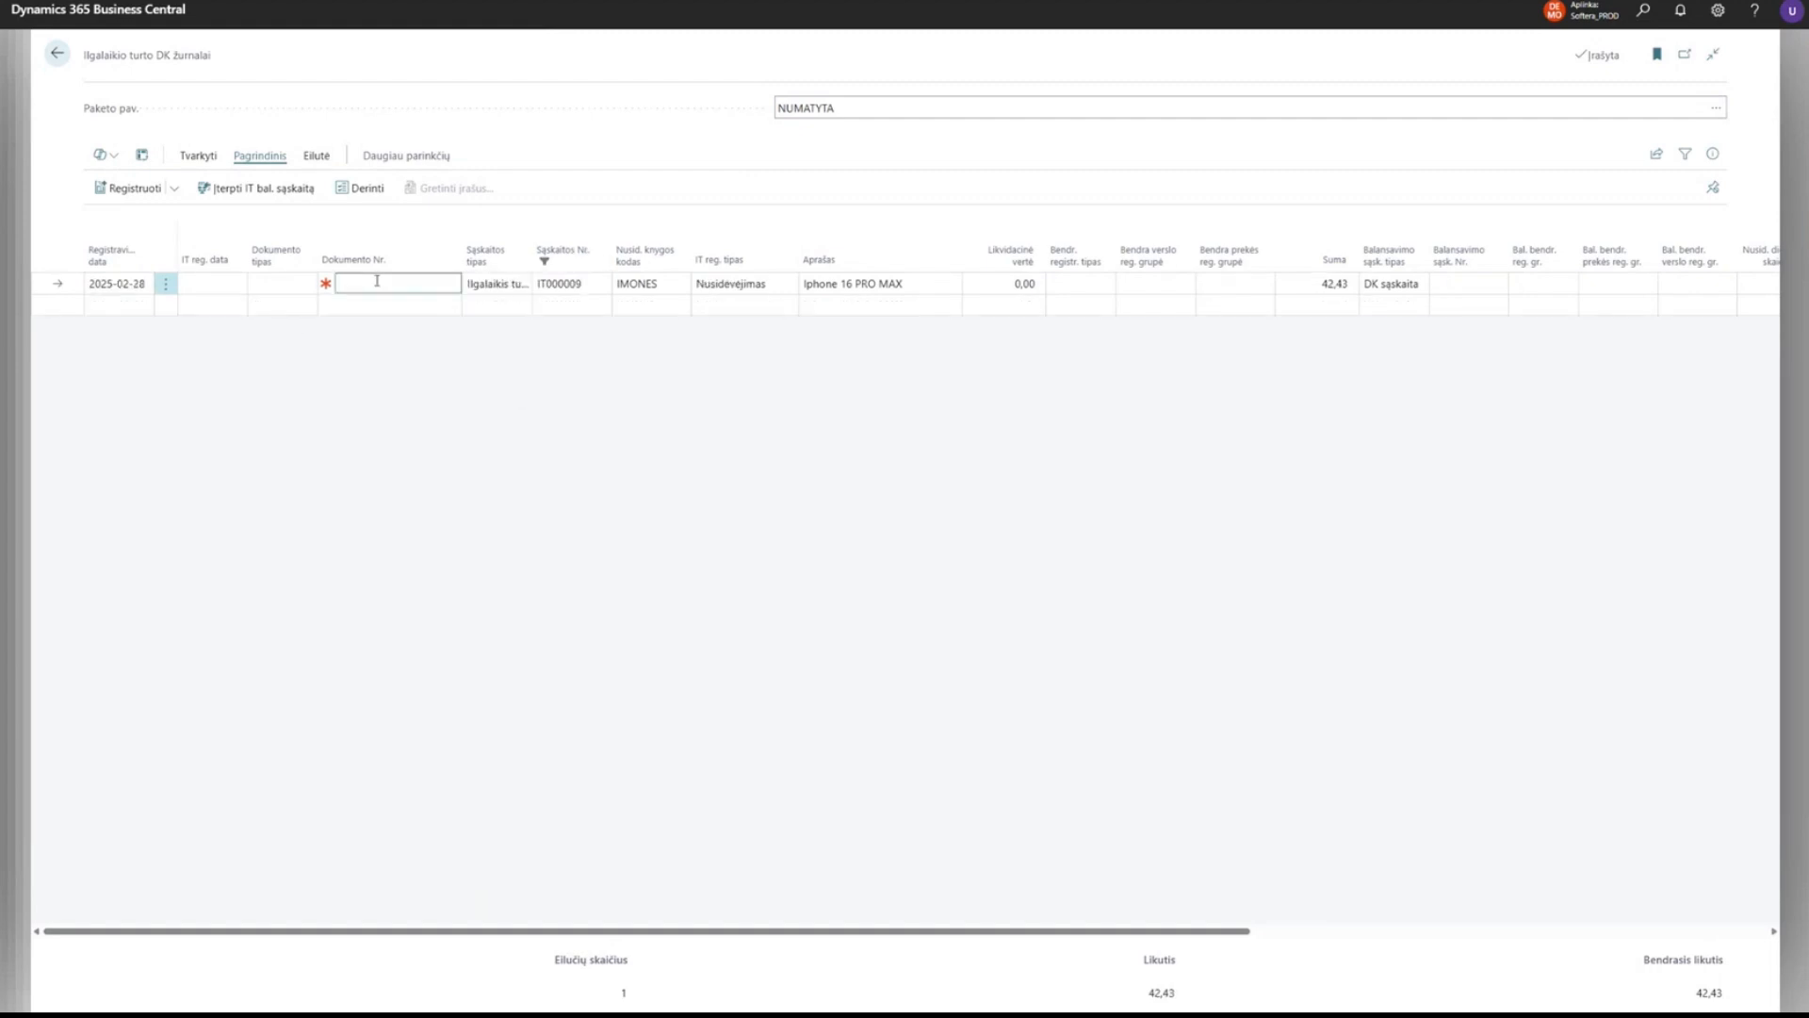
type("koregavimas")
left_click(313, 359)
left_click(1436, 286)
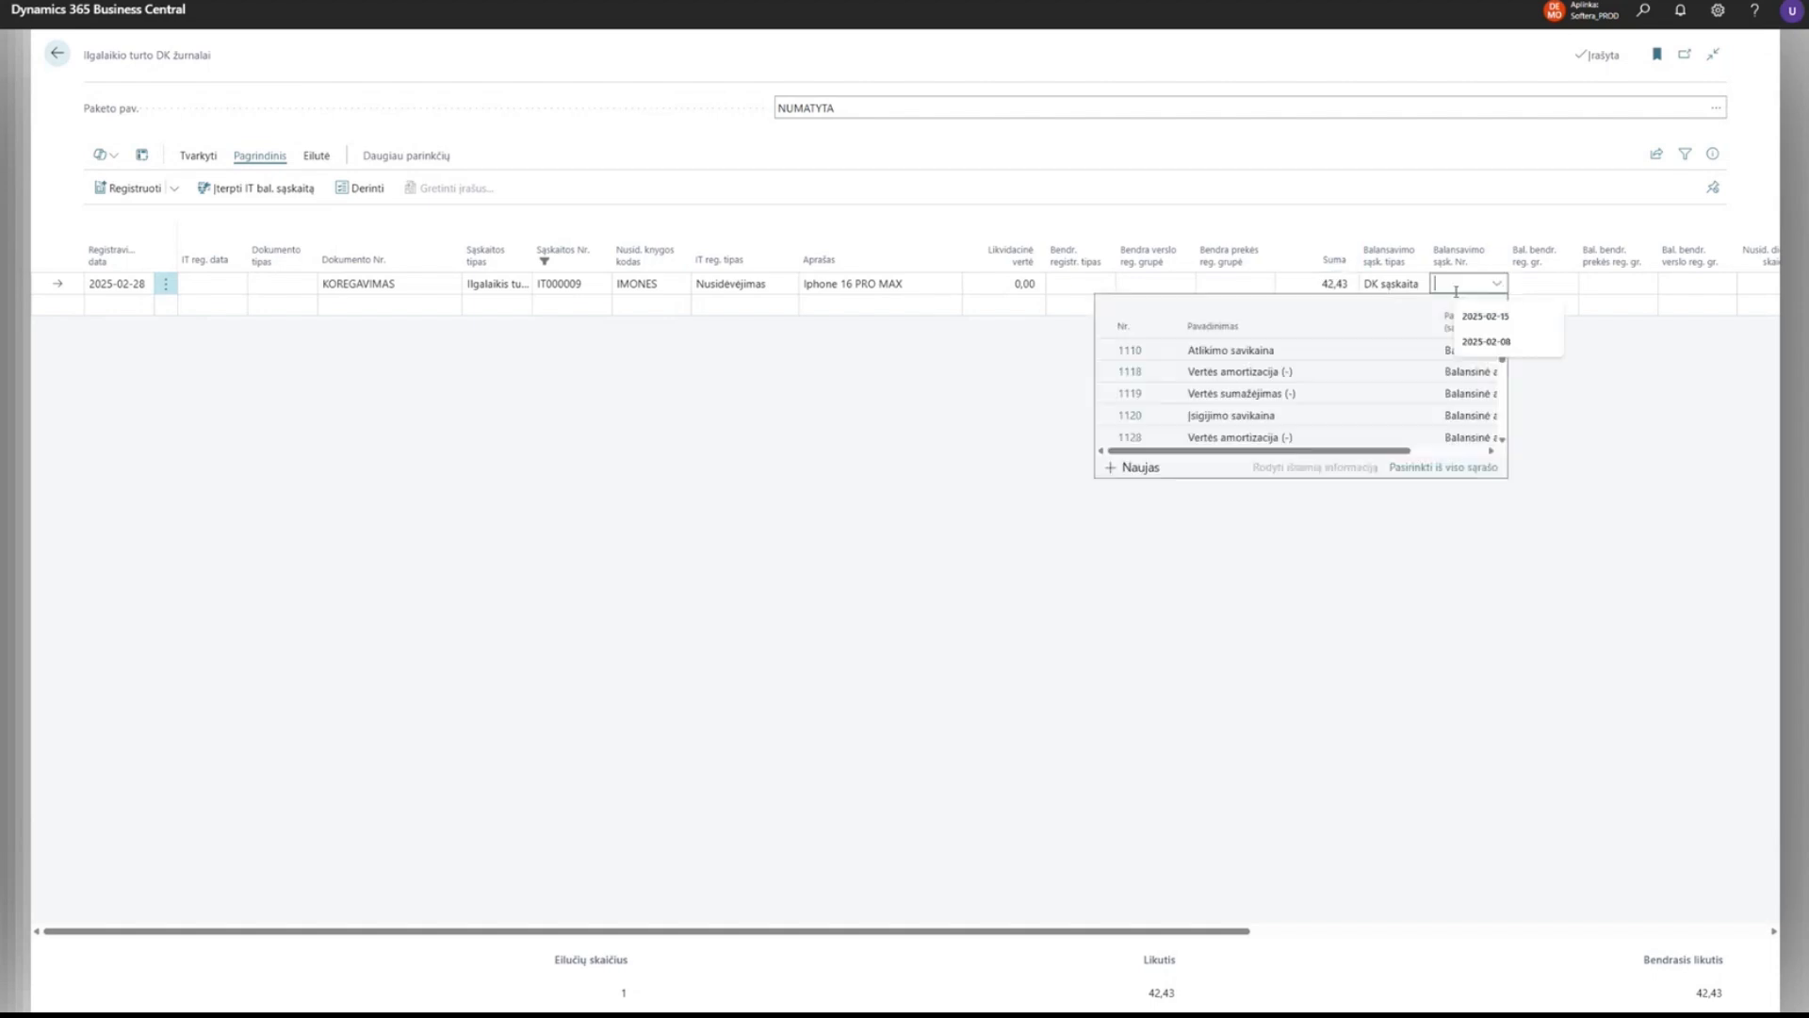
type("82")
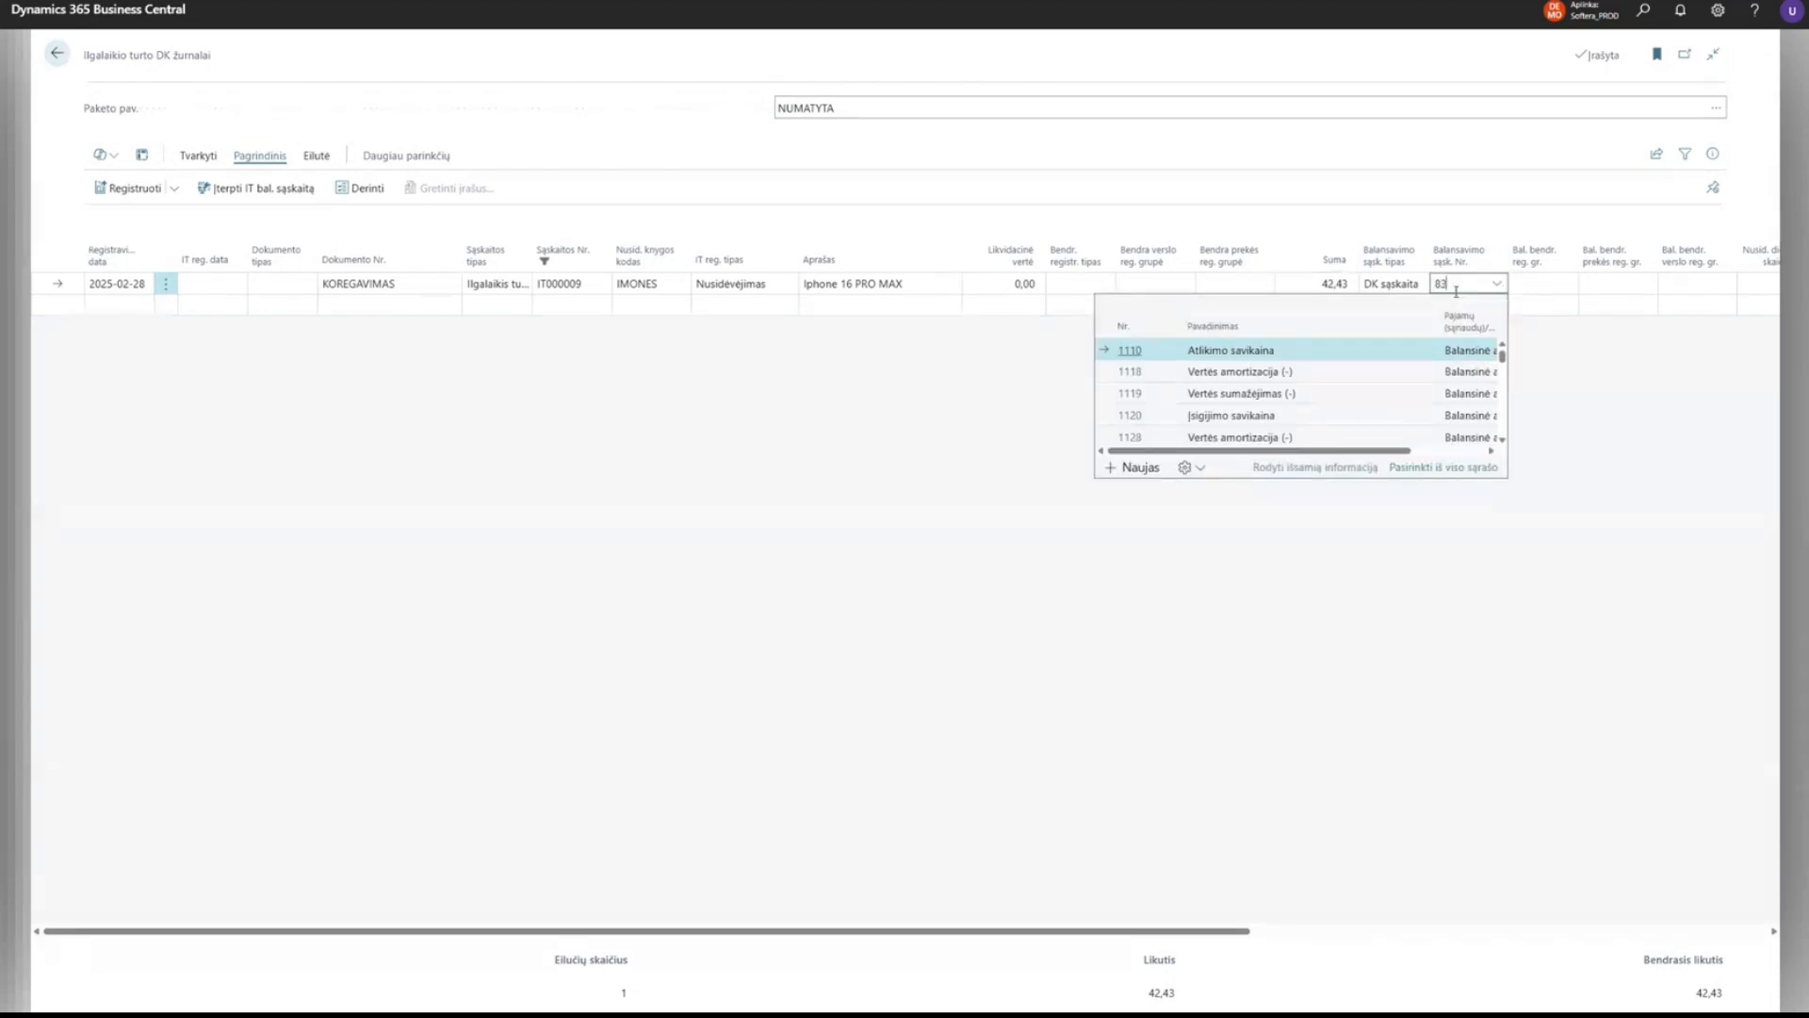
left_click(1143, 349)
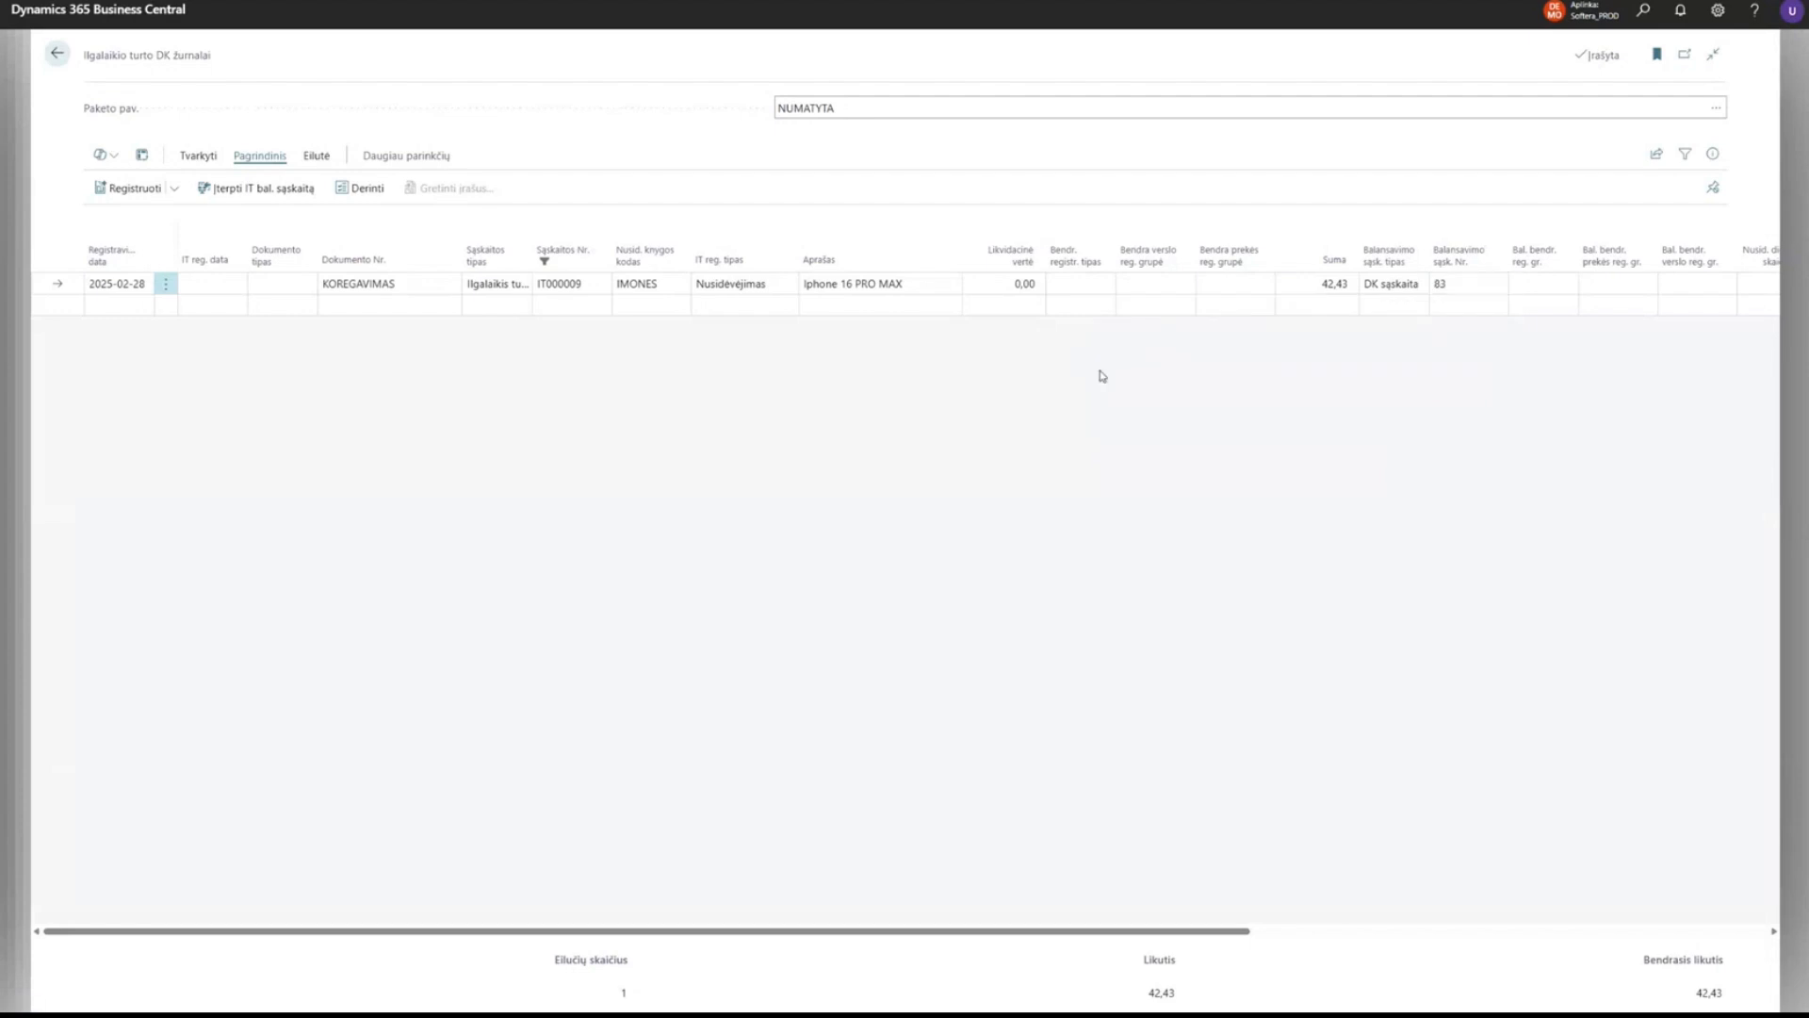
Post the filtered depreciation reversal line for IT000009.
left_click(142, 189)
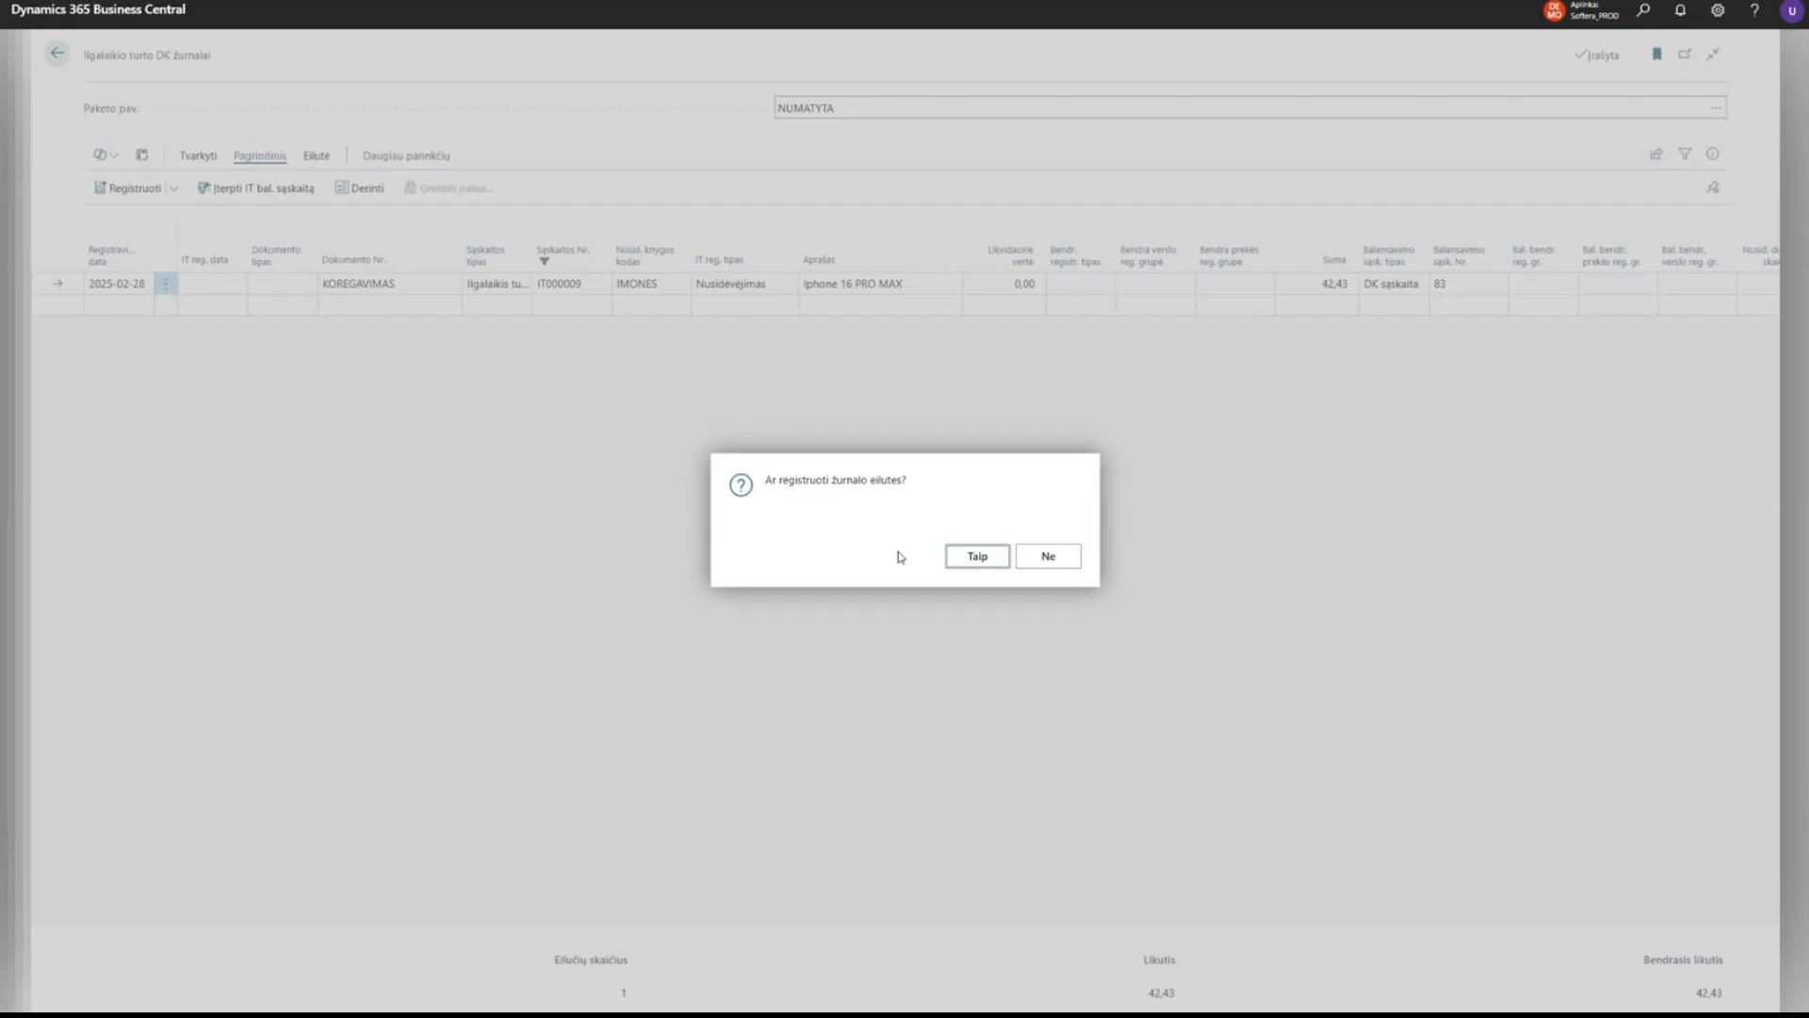
left_click(1003, 565)
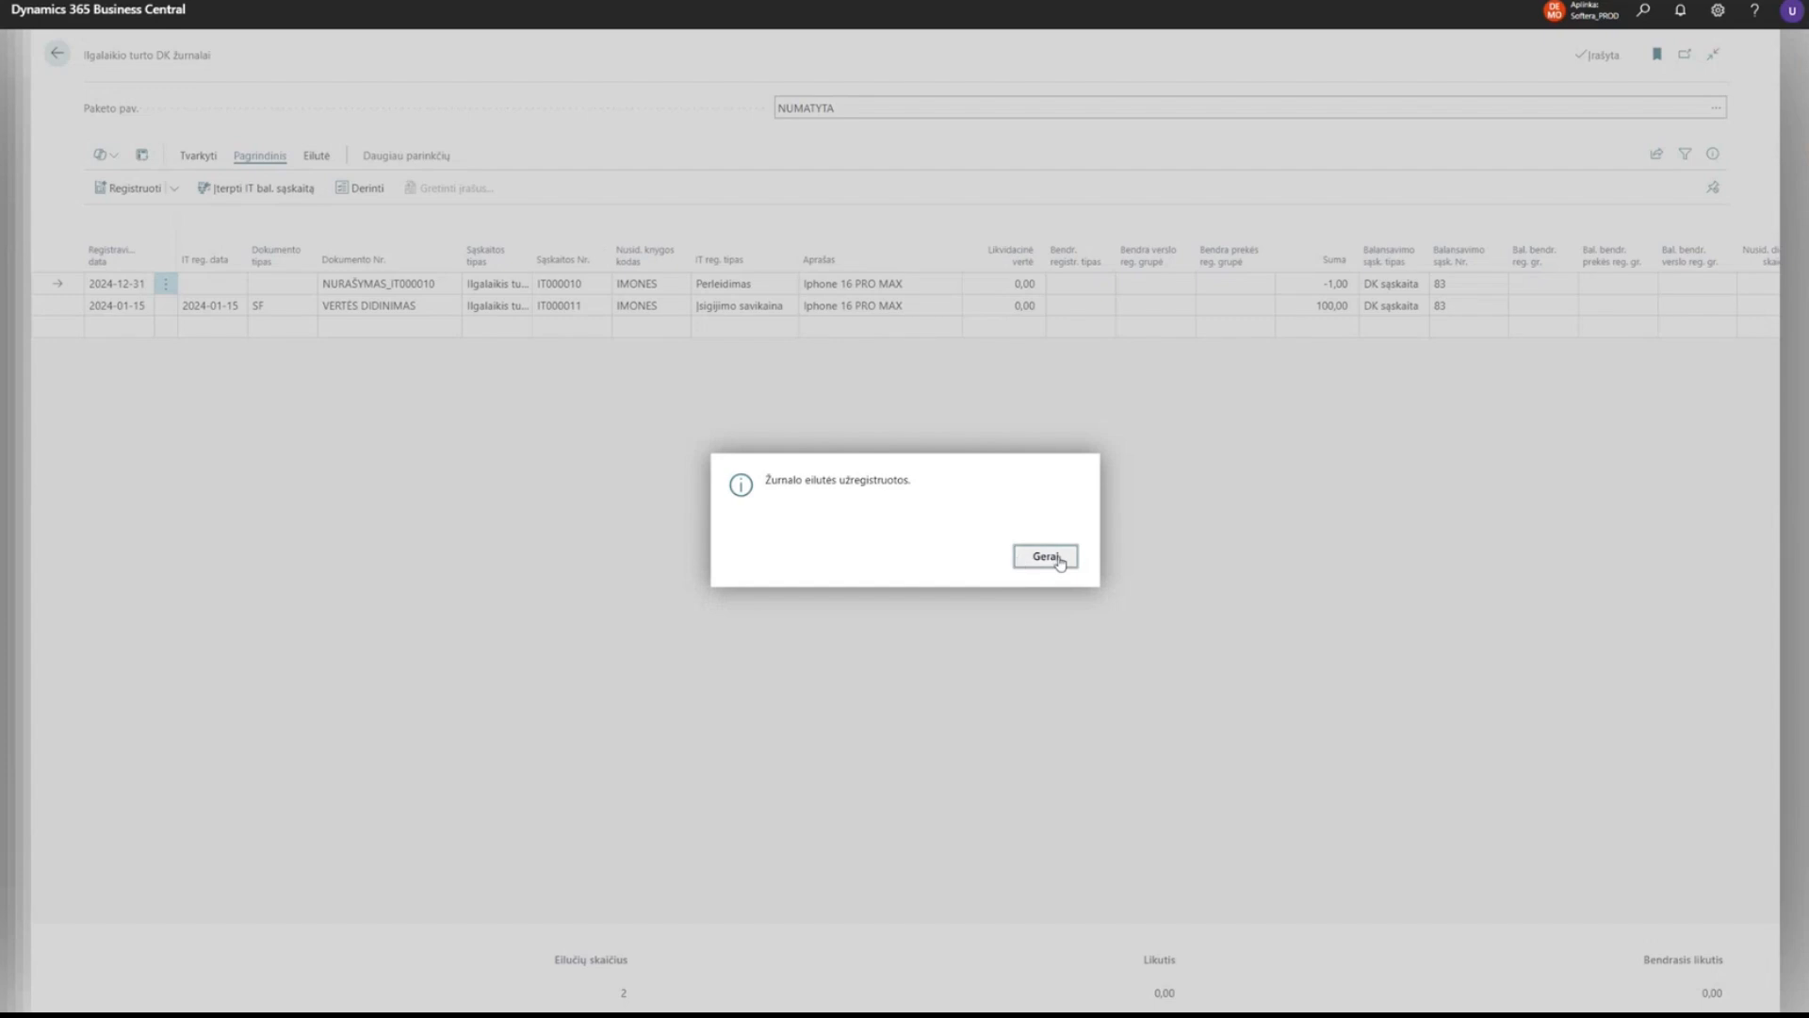
left_click(1048, 559)
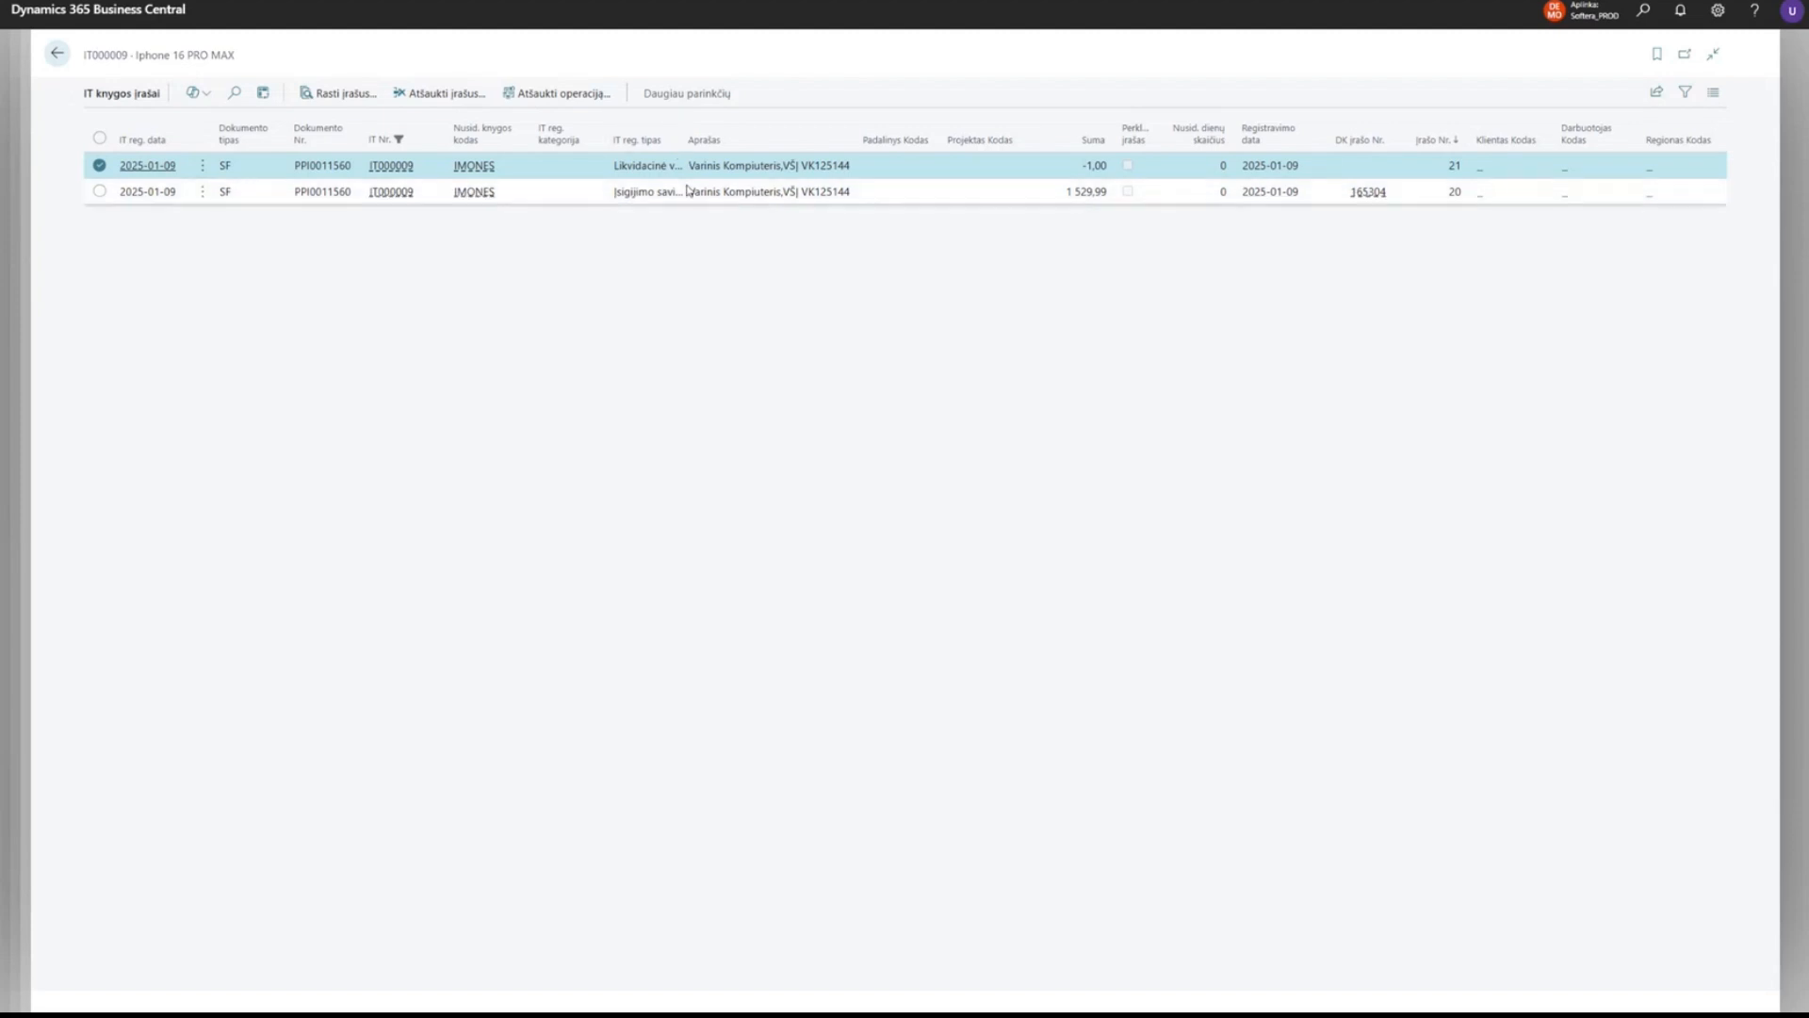
Open Ilgalaikio turto žurnalai and filter the journal lines to asset IT000009.
left_click(1656, 19)
type("ilg turt urn")
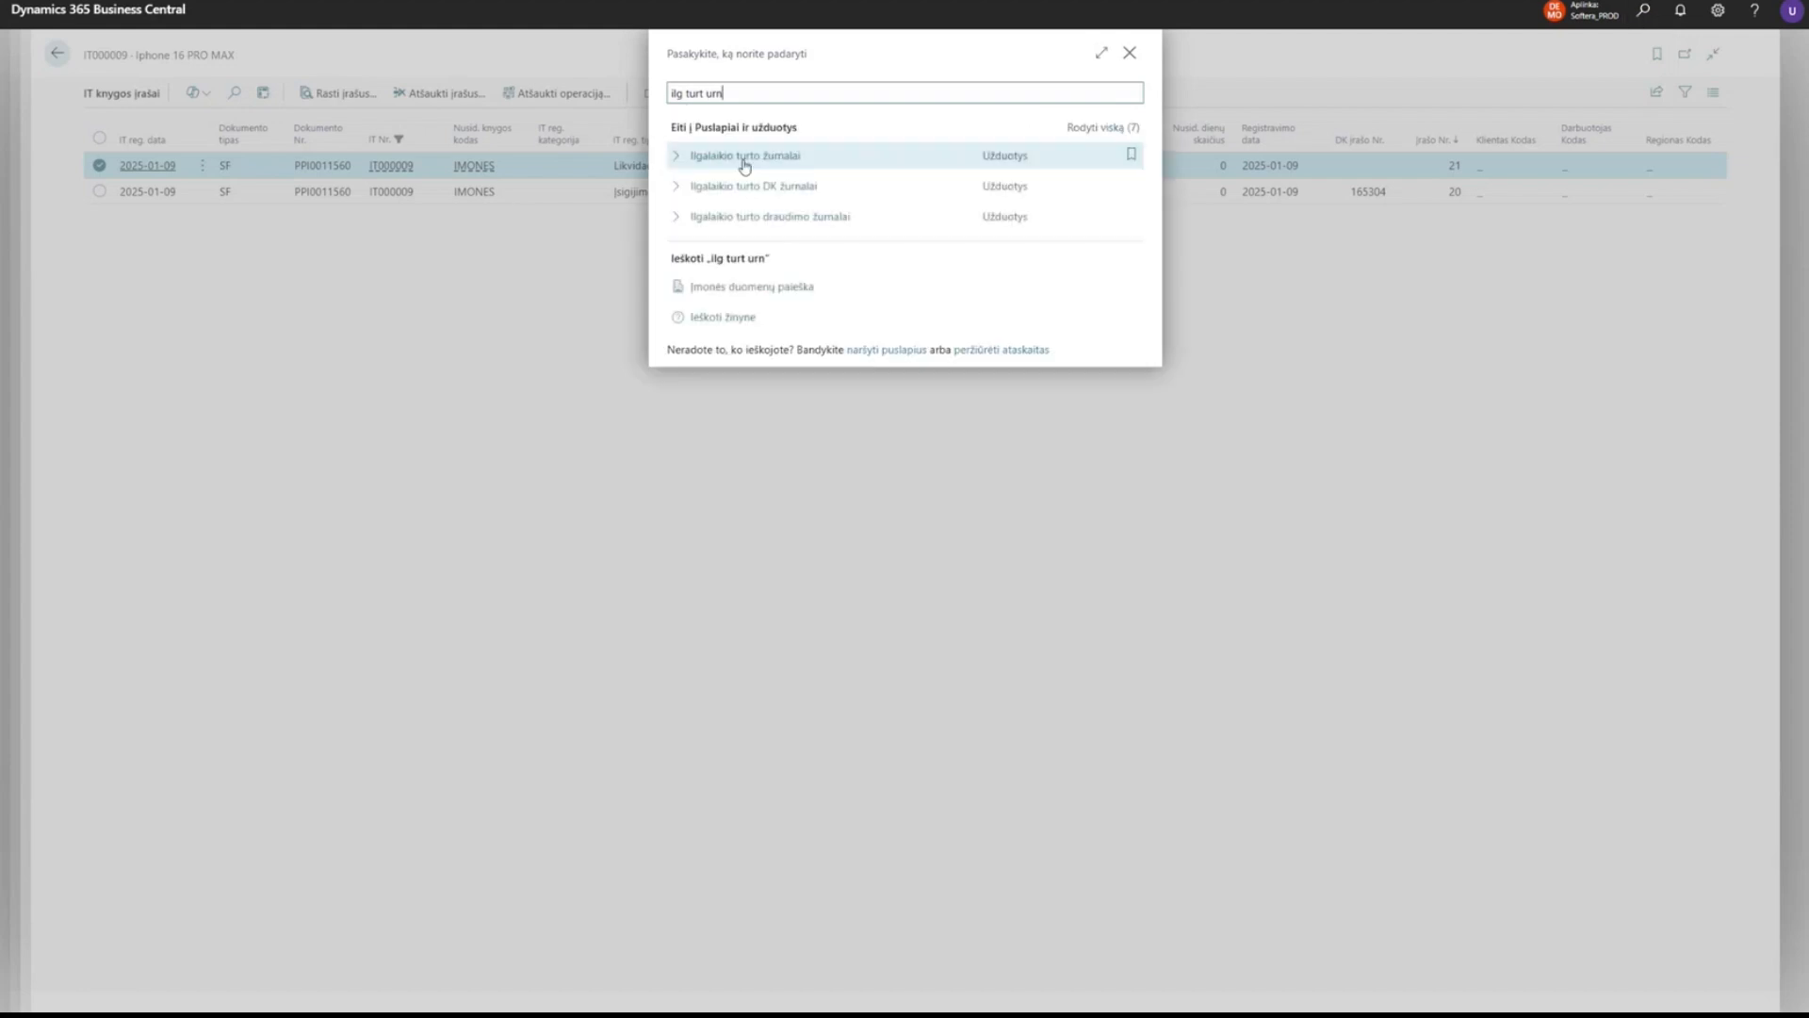
left_click(744, 158)
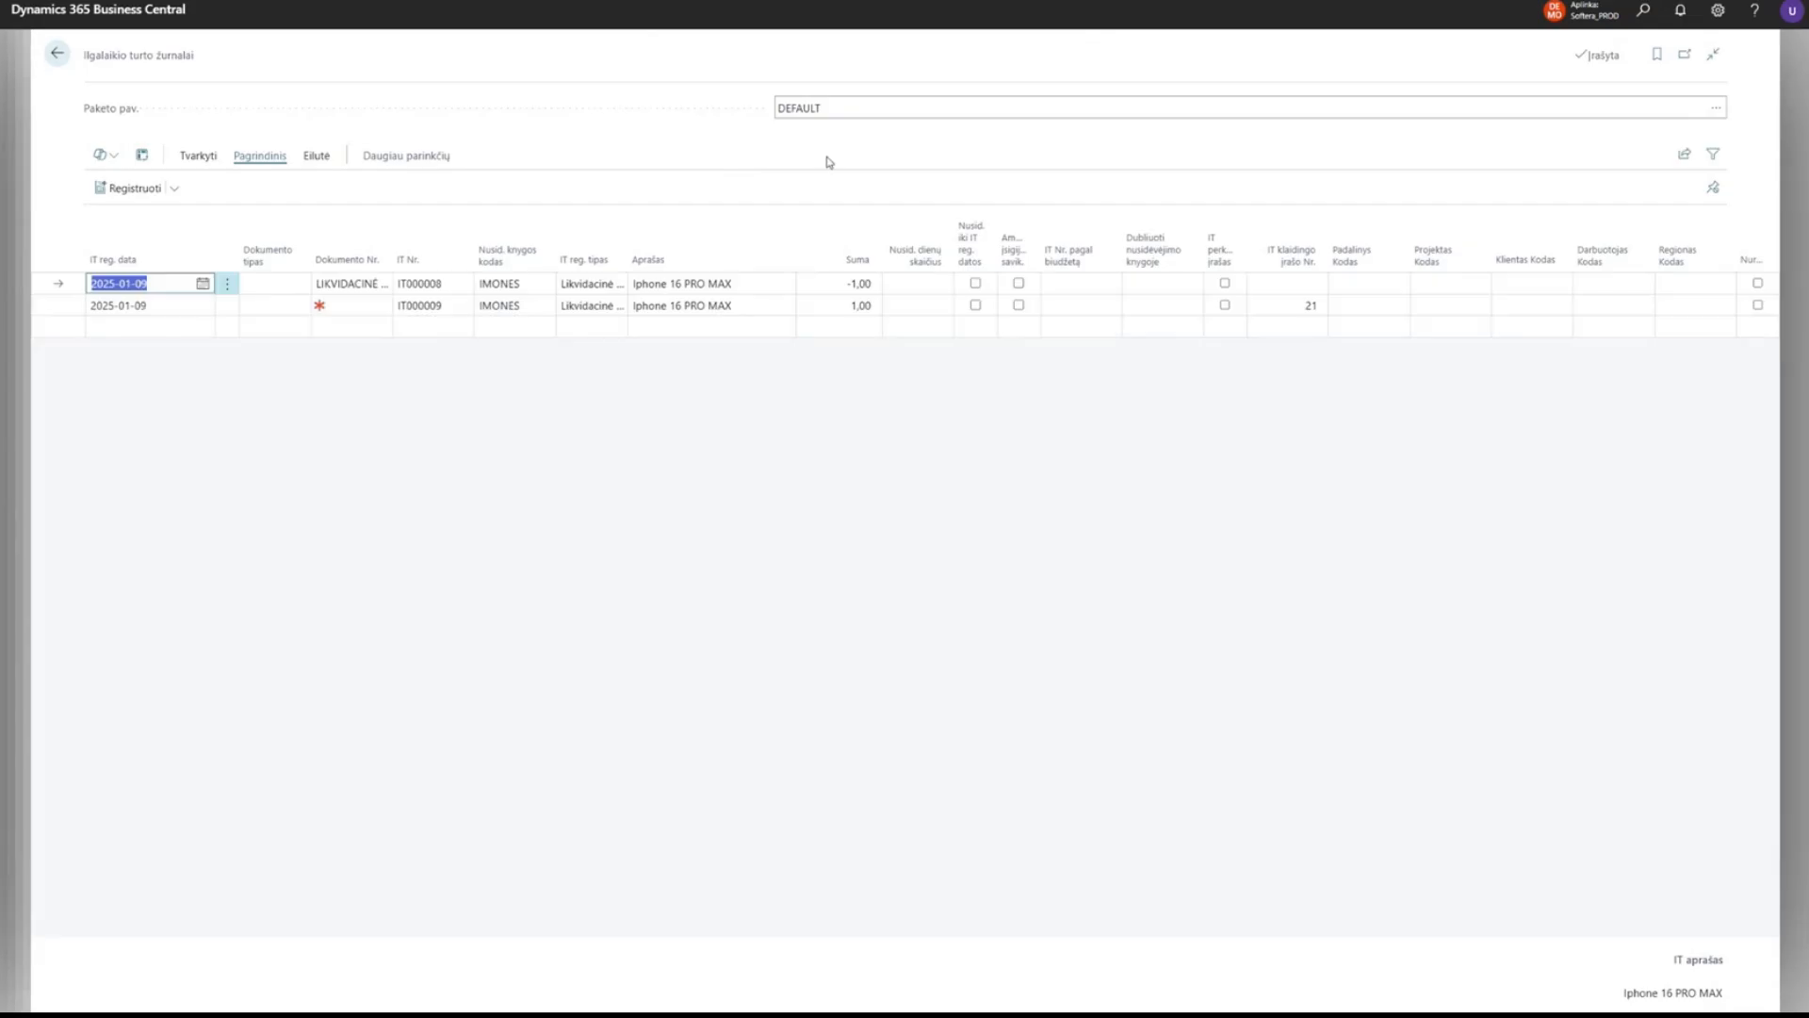
left_click(431, 305)
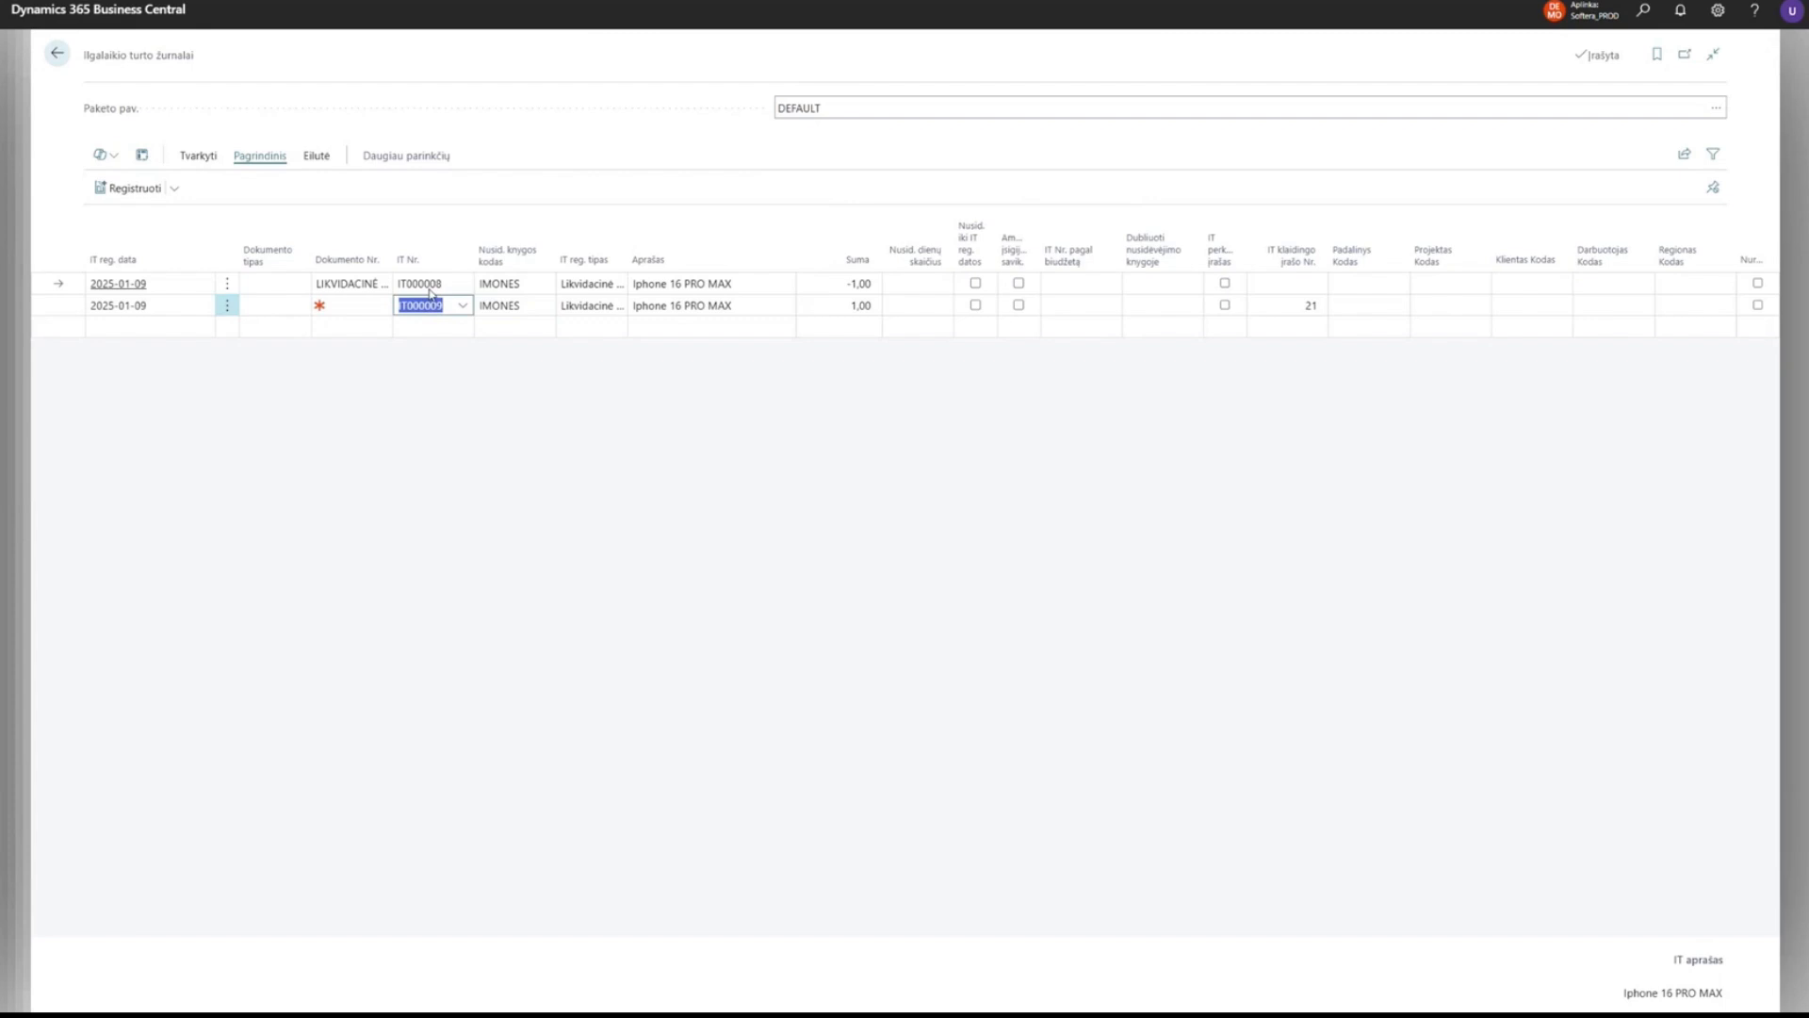
left_click(462, 251)
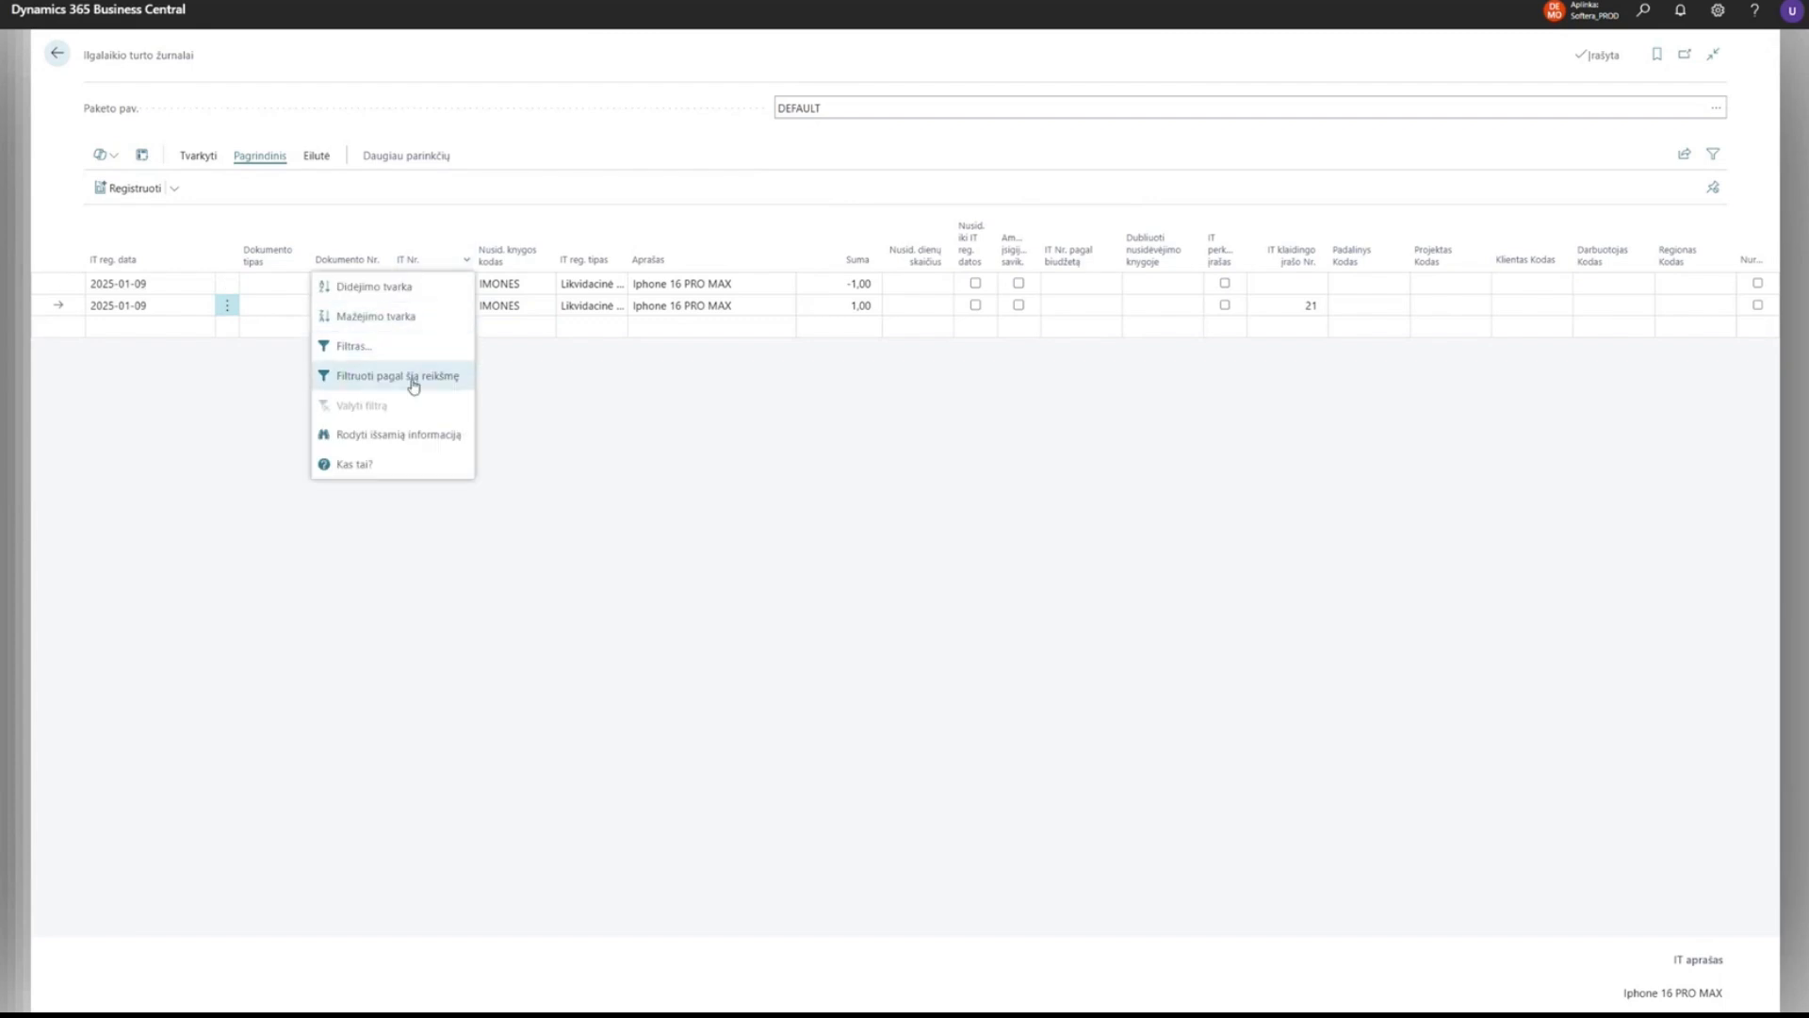
left_click(413, 376)
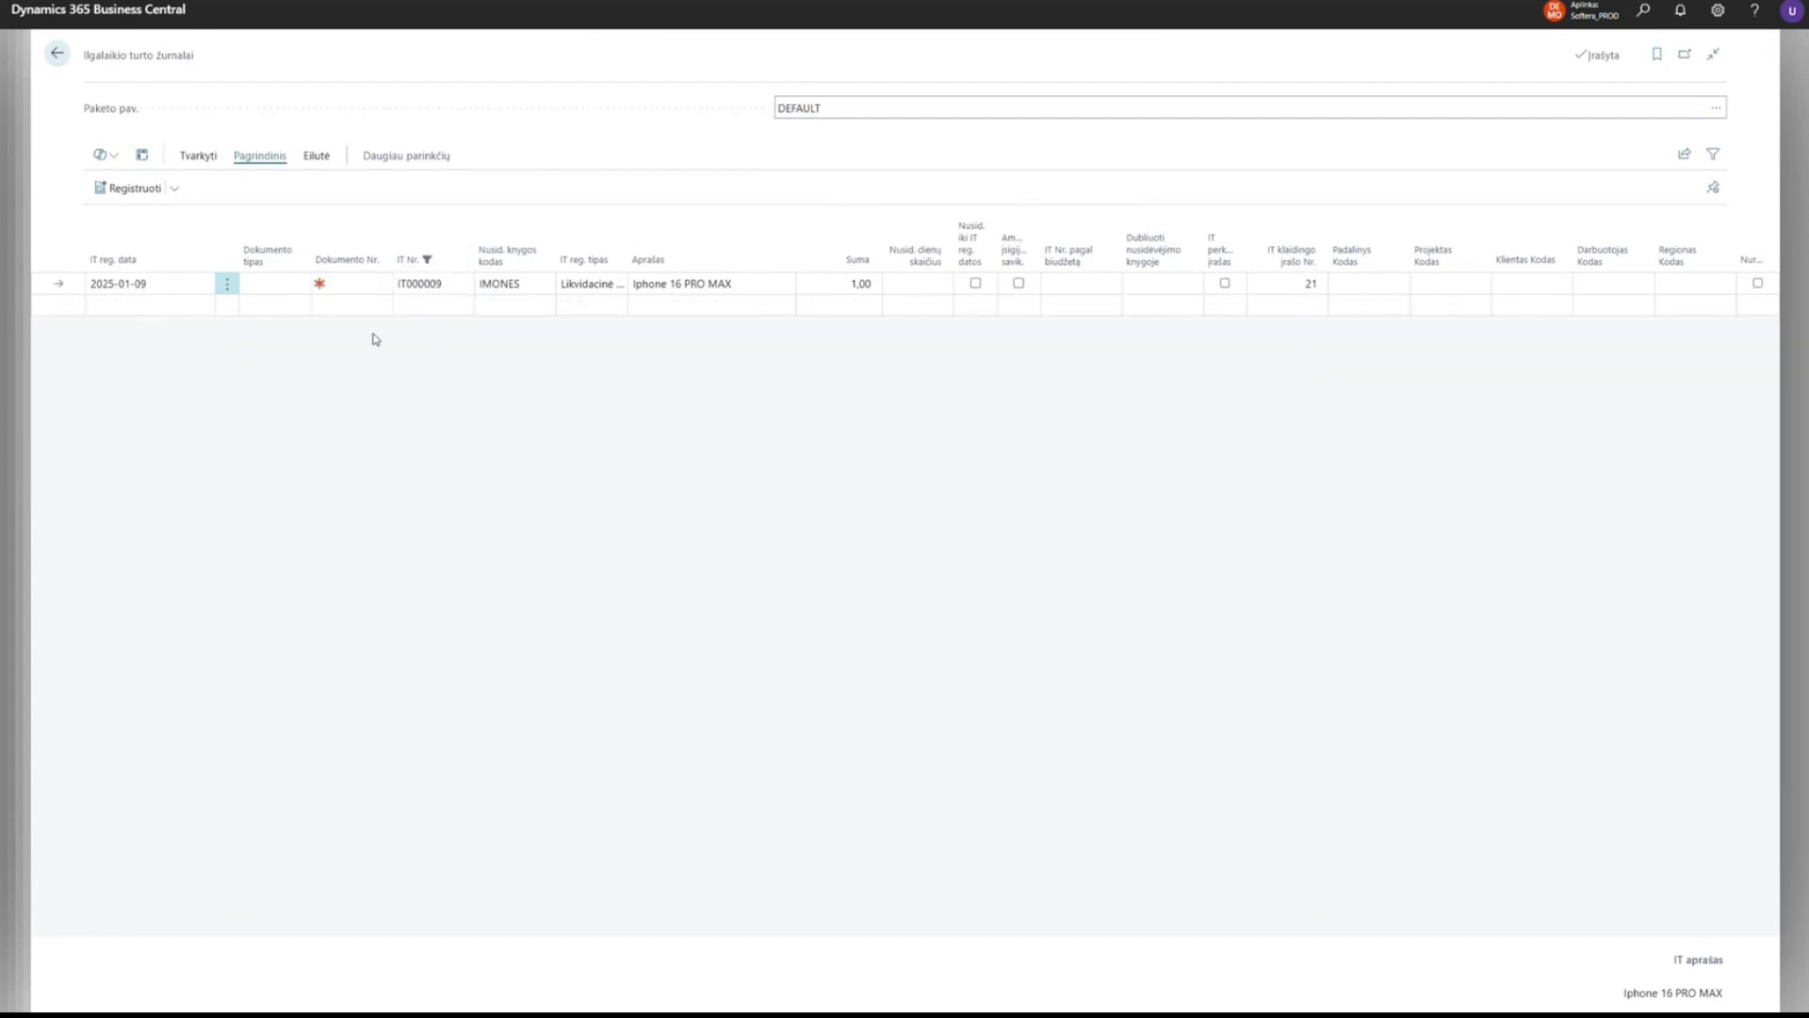
Set the salvage value reversal line's document number to KOREGAVIMAS and post the line.
left_click(353, 283)
type("koregavimas")
left_click(436, 391)
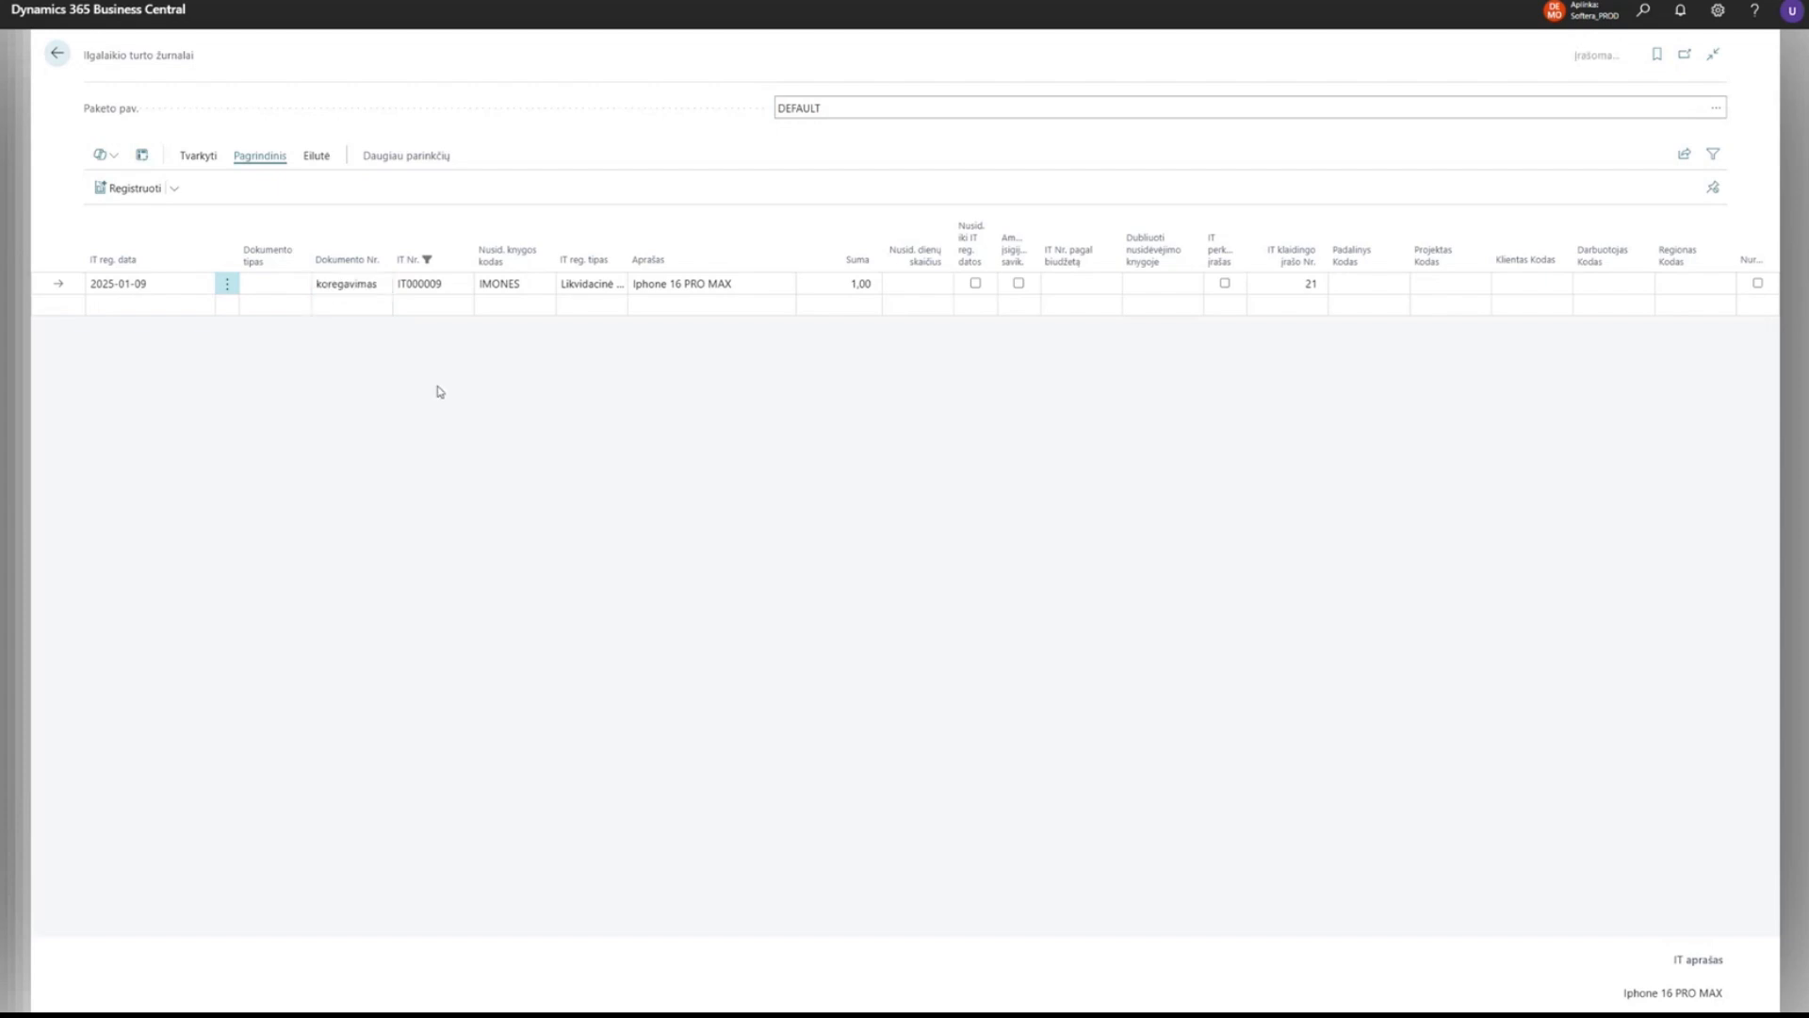
left_click(864, 283)
left_click(141, 187)
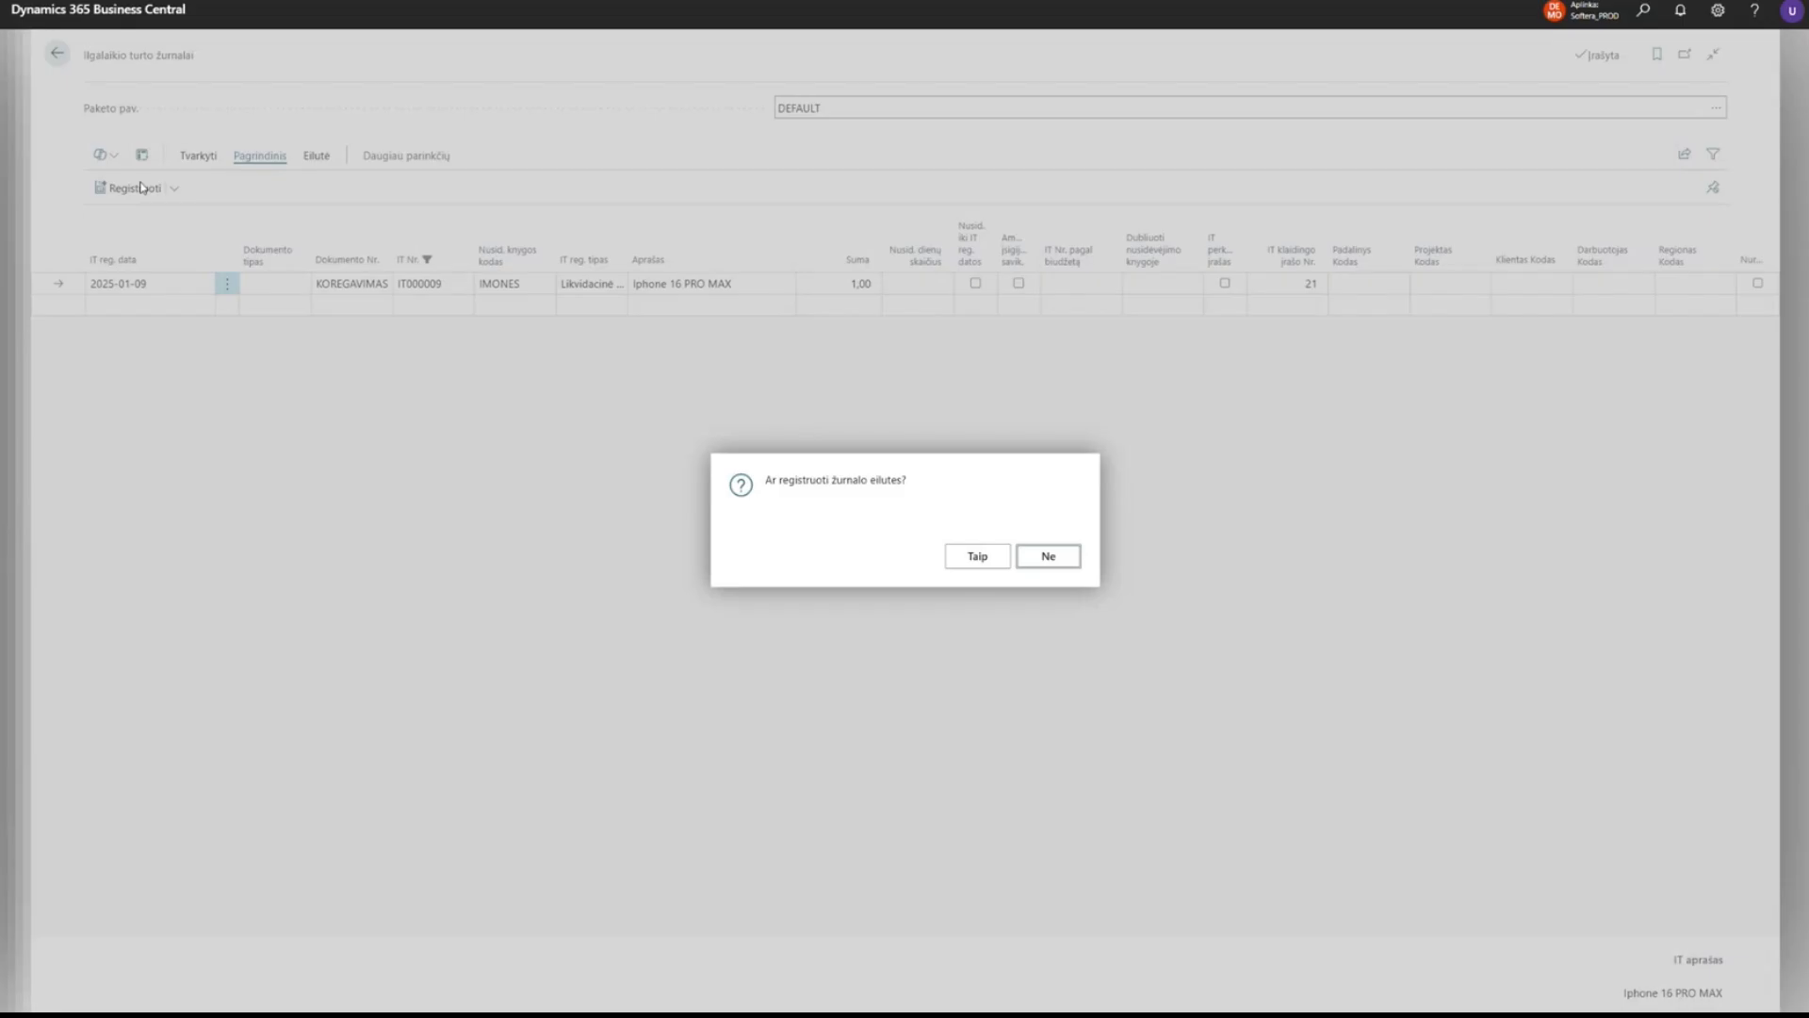
left_click(1000, 565)
left_click(1044, 556)
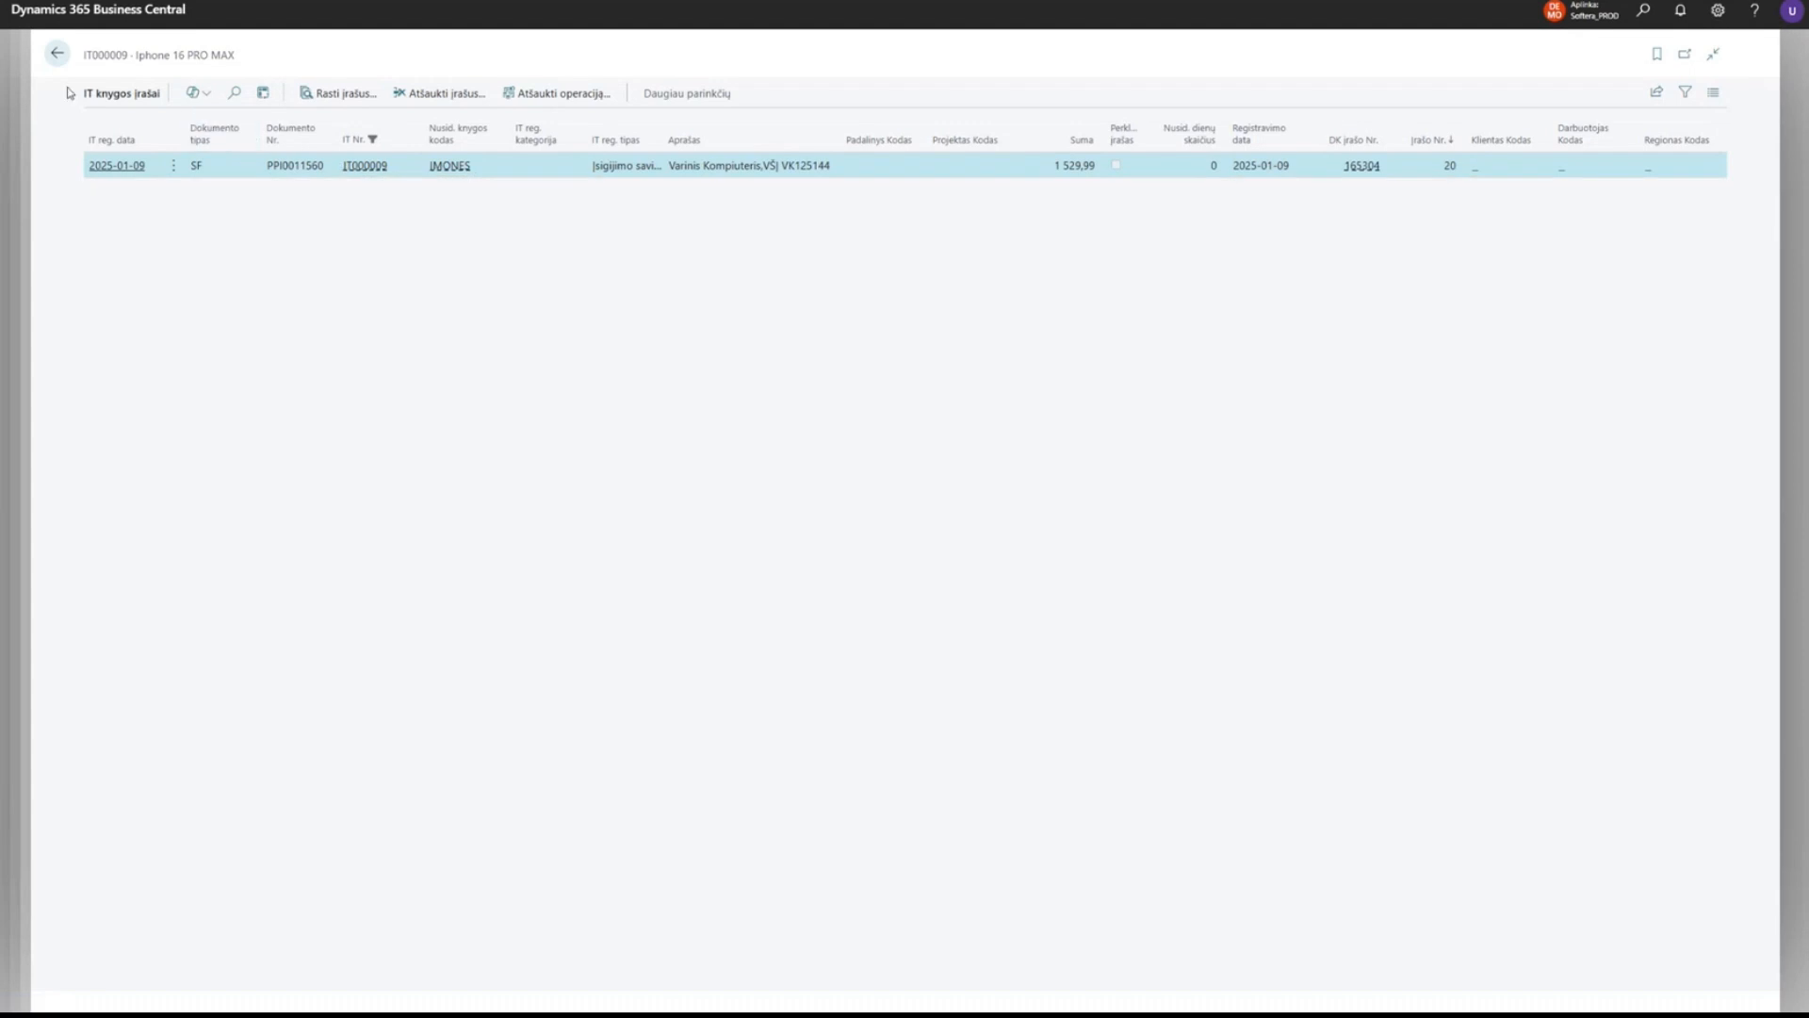
View the purchase credit memo list (Pirkimo grąžinimo pažymos) and return to the fixed asset list.
left_click(56, 56)
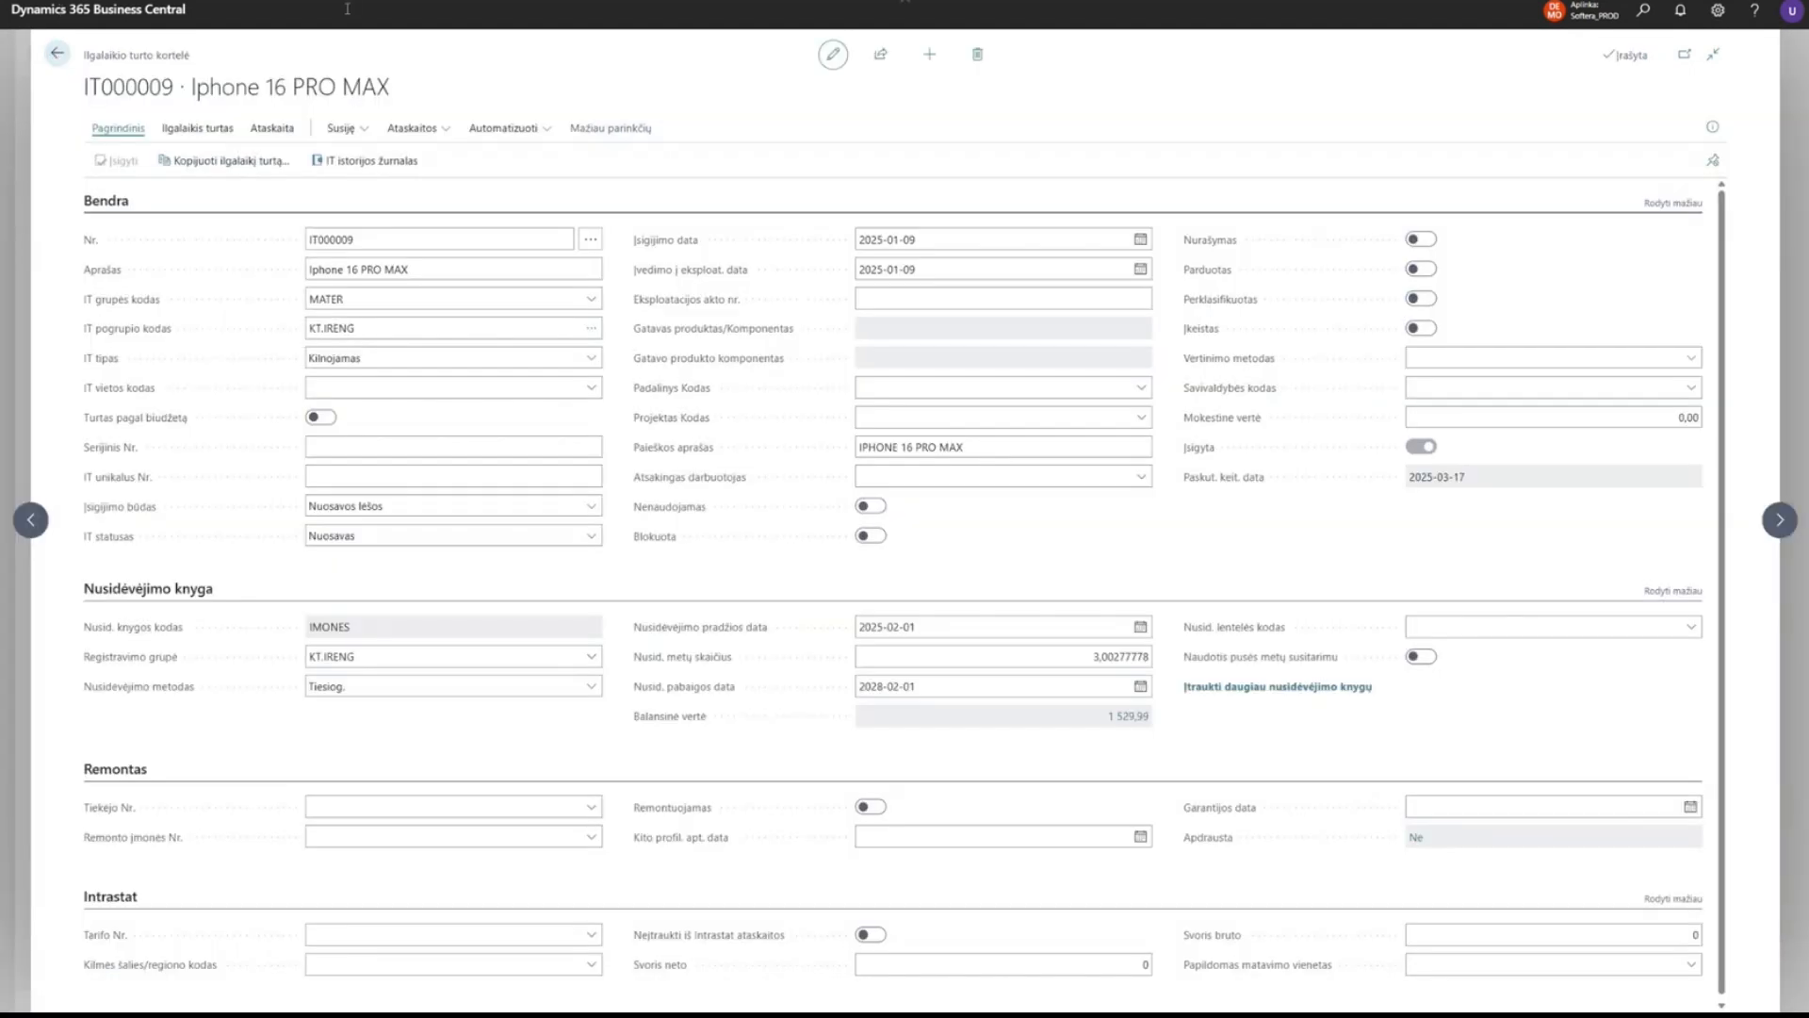
key("Escape")
left_click(1644, 10)
type("gra")
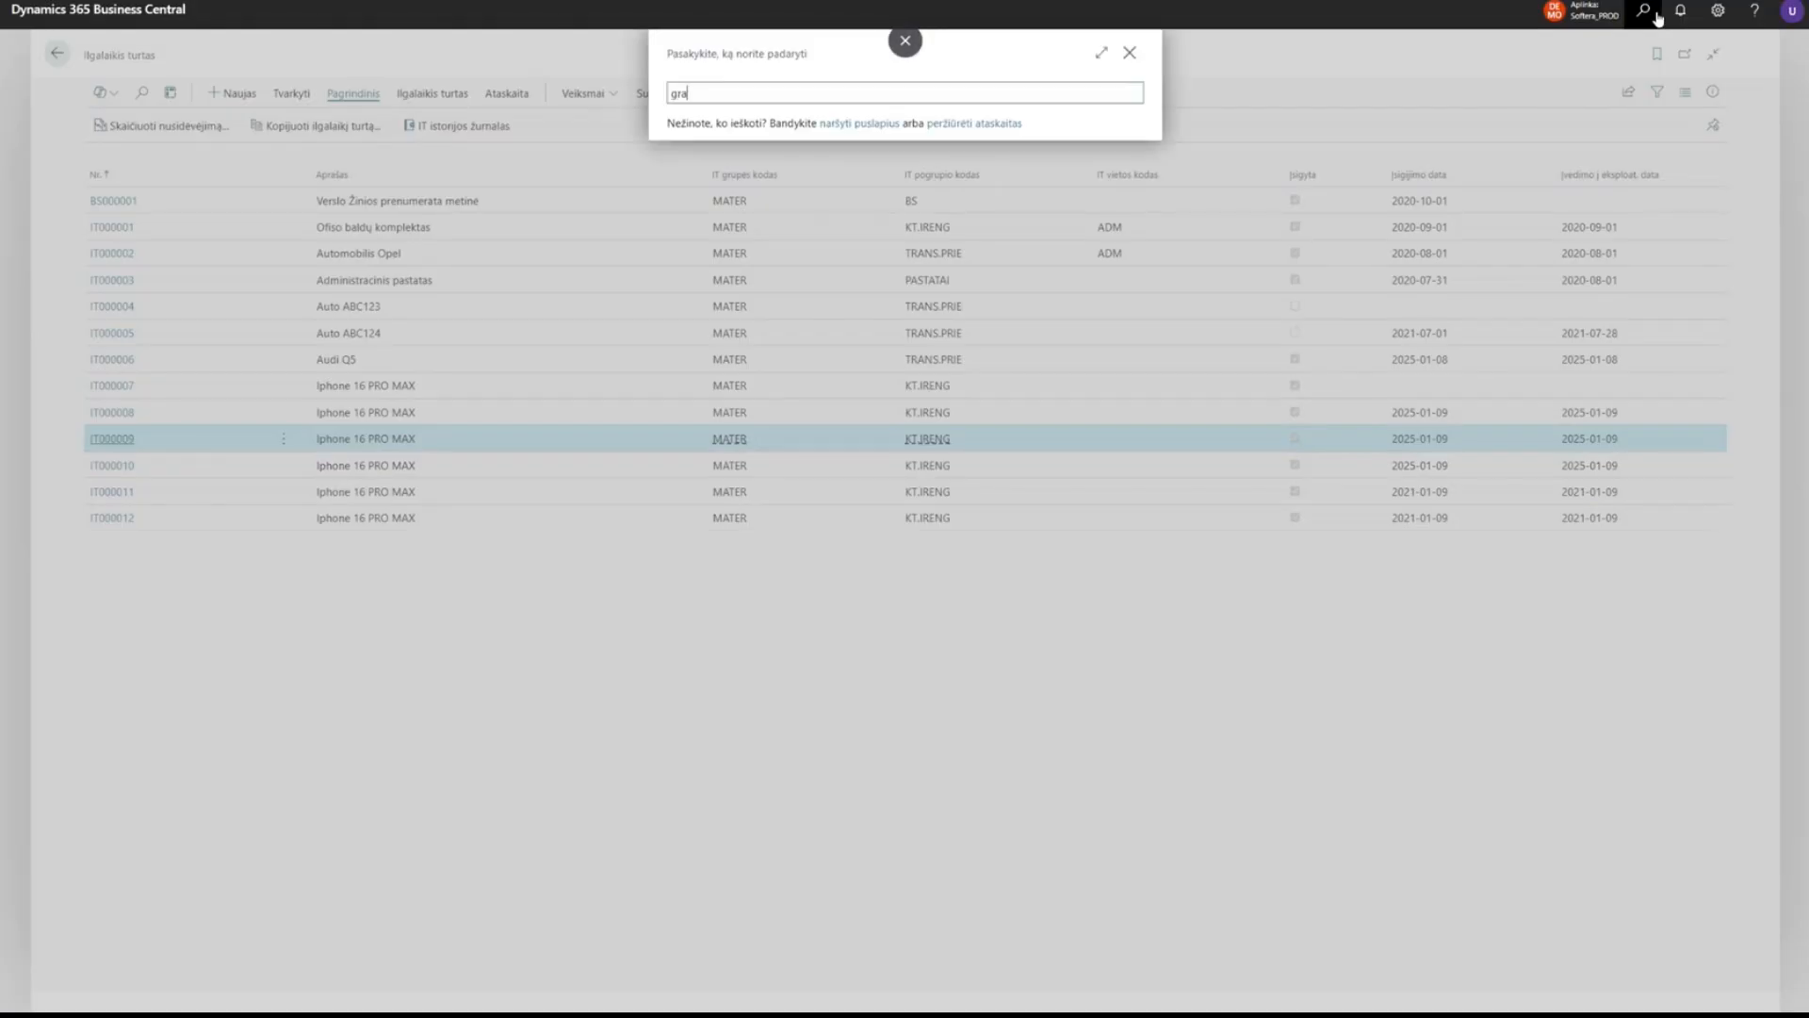
key("BackSpace")
key("BackSpace")
key("BackSpace")
type("pirk gr pa")
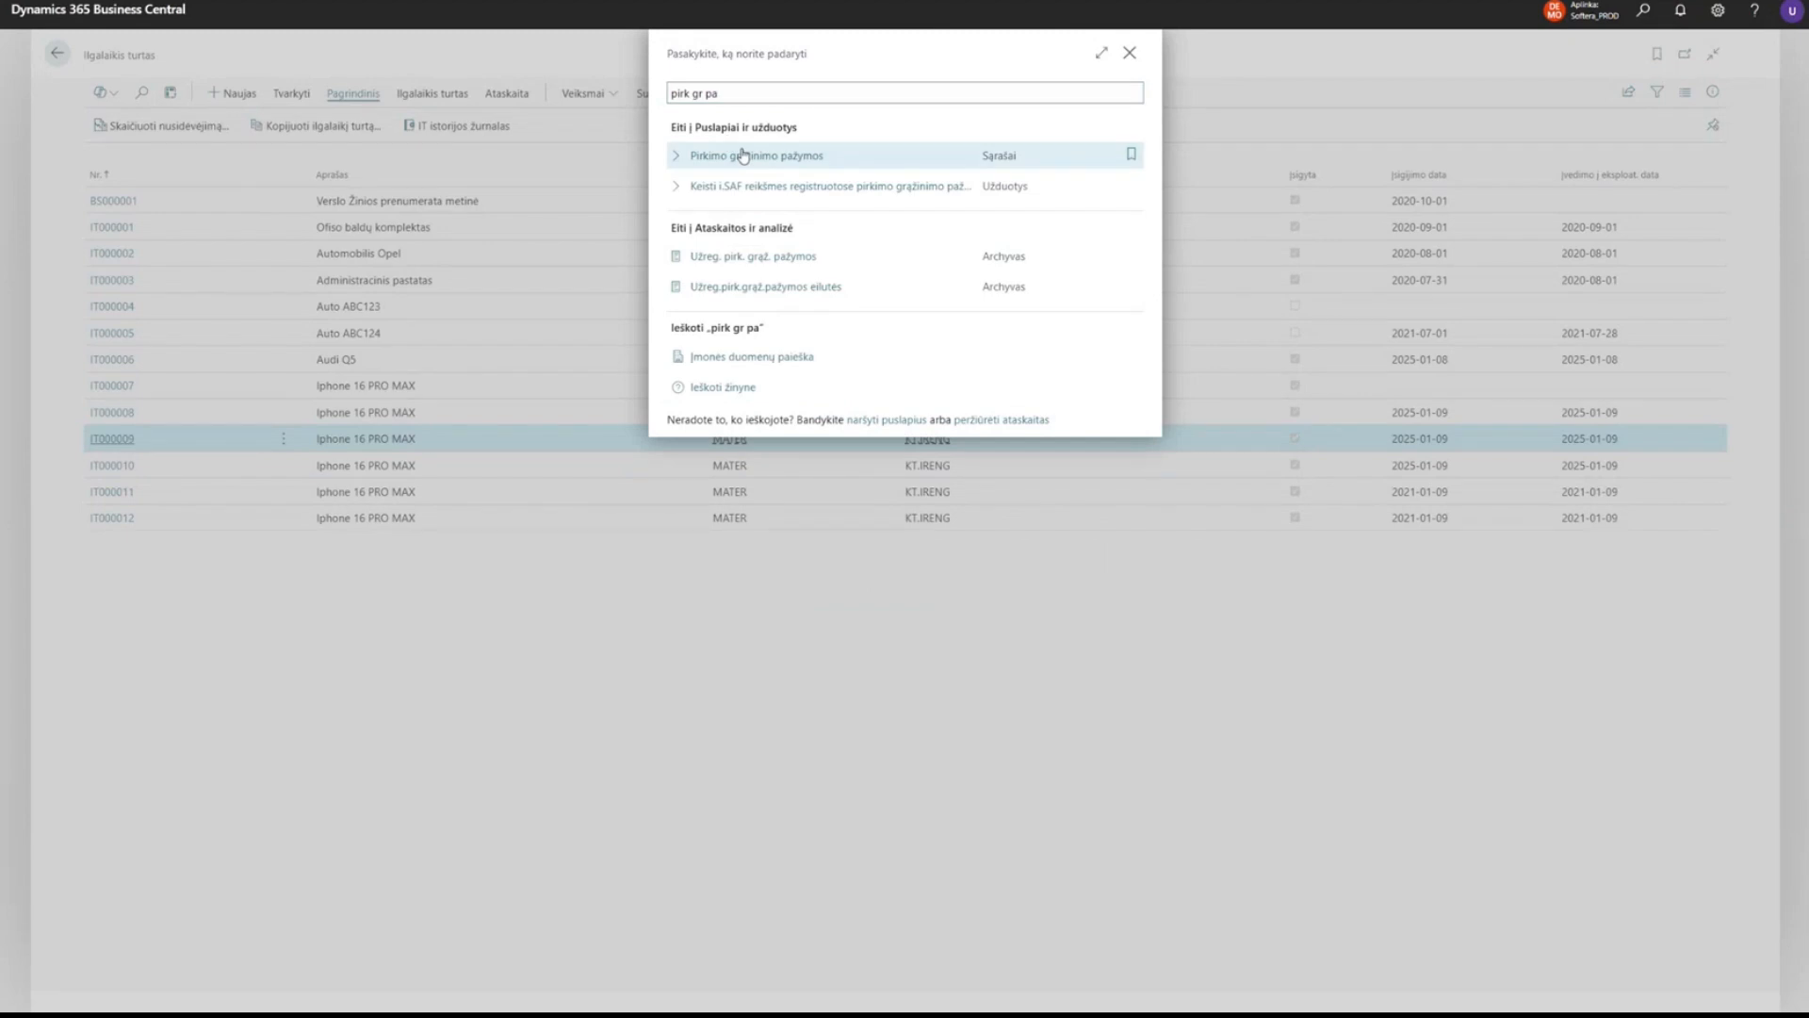
left_click(744, 156)
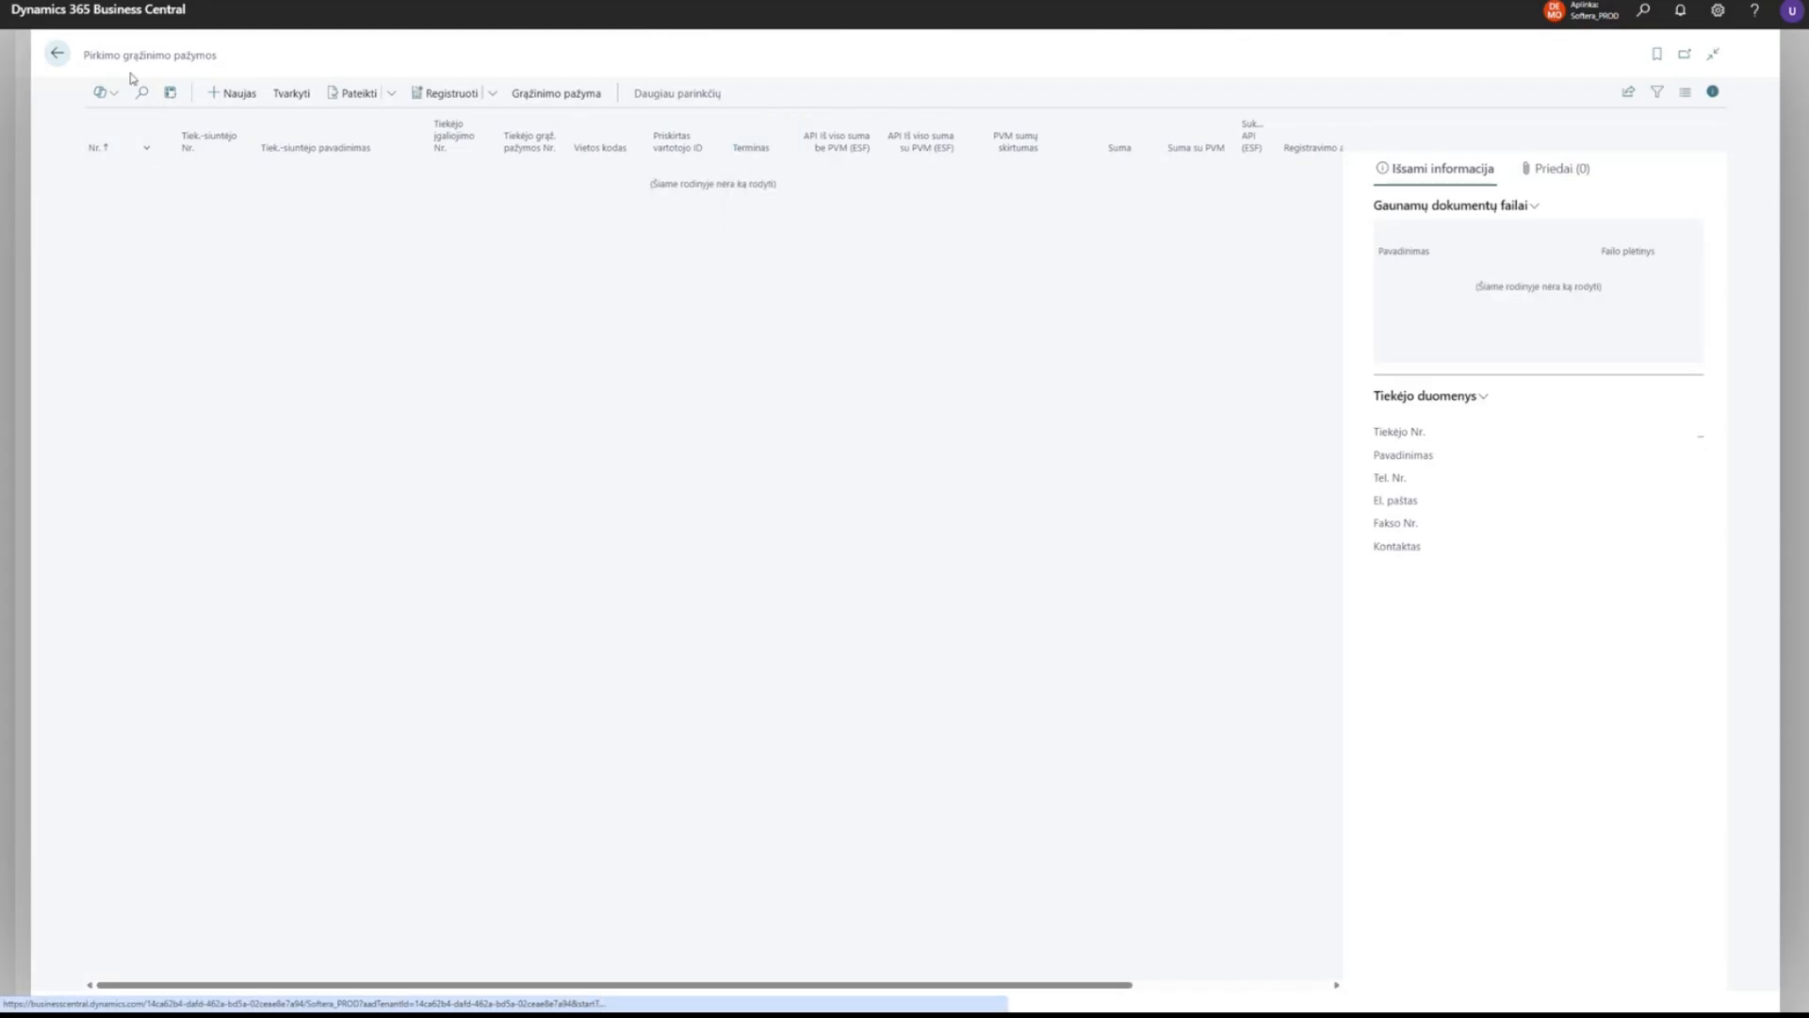
left_click(55, 53)
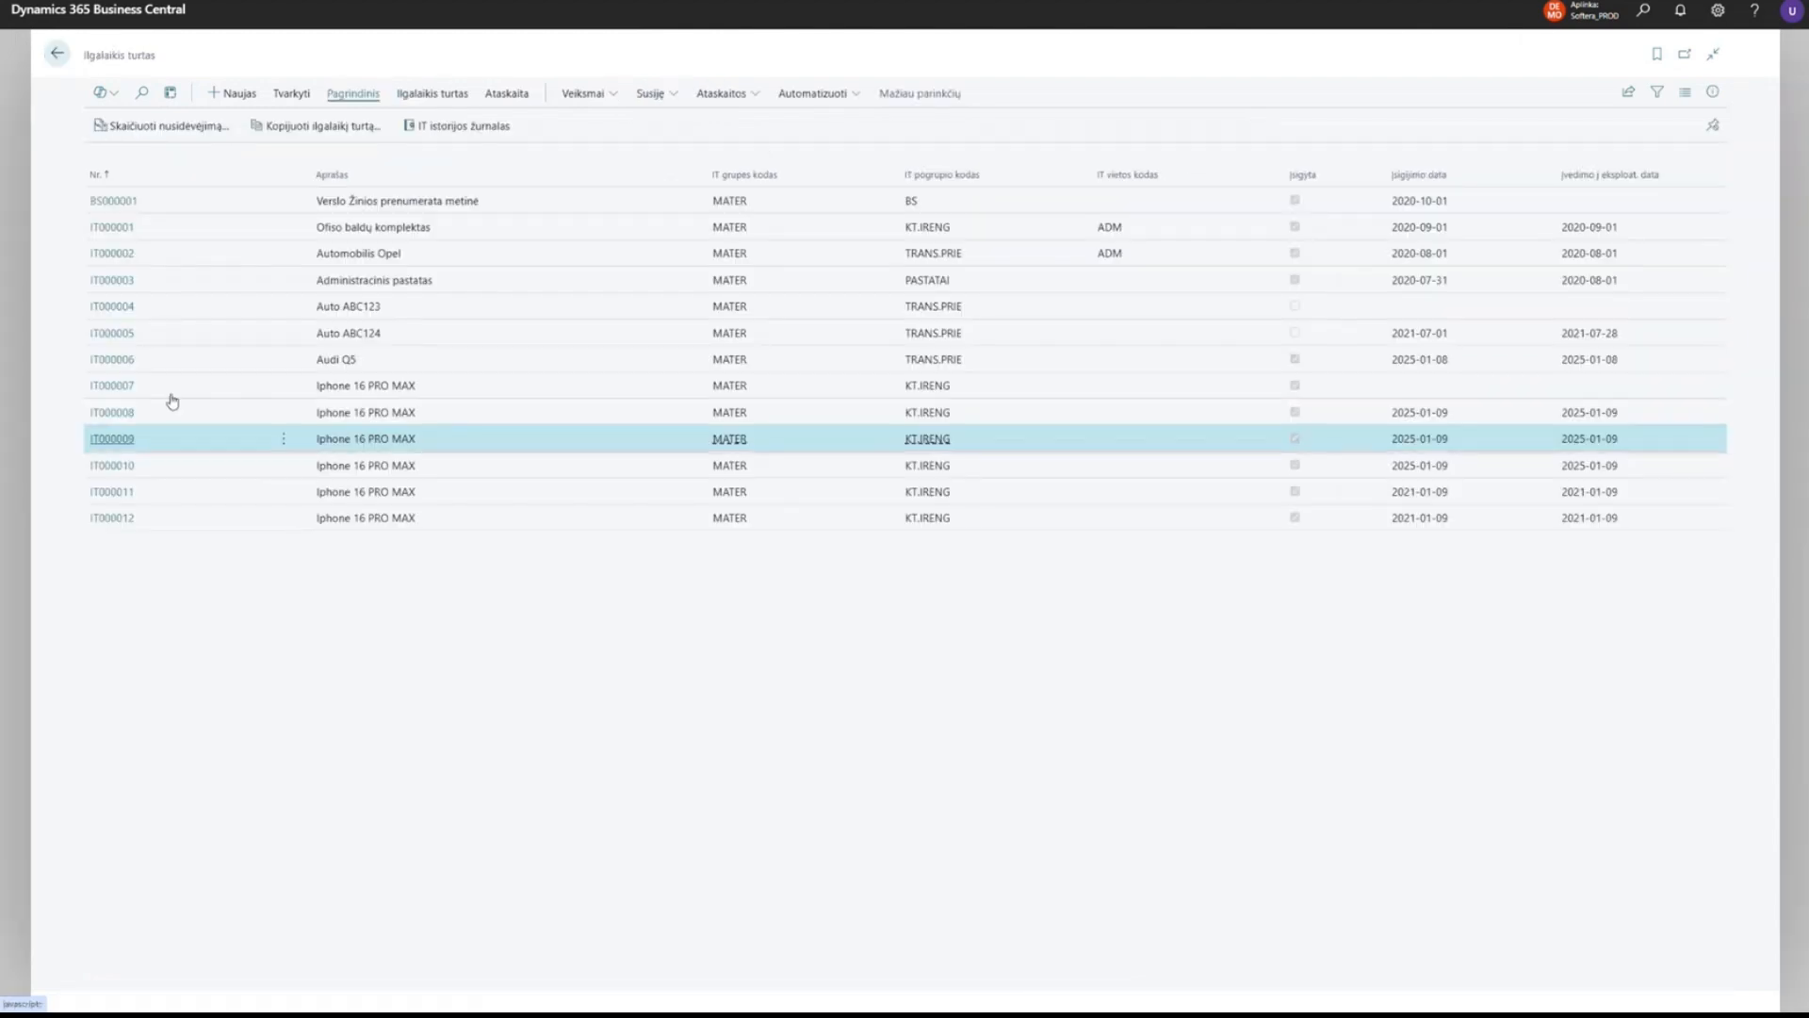
Open the book entries of fixed asset IT000009, copy the acquisition invoice's document number, and return to the asset card.
left_click(343, 128)
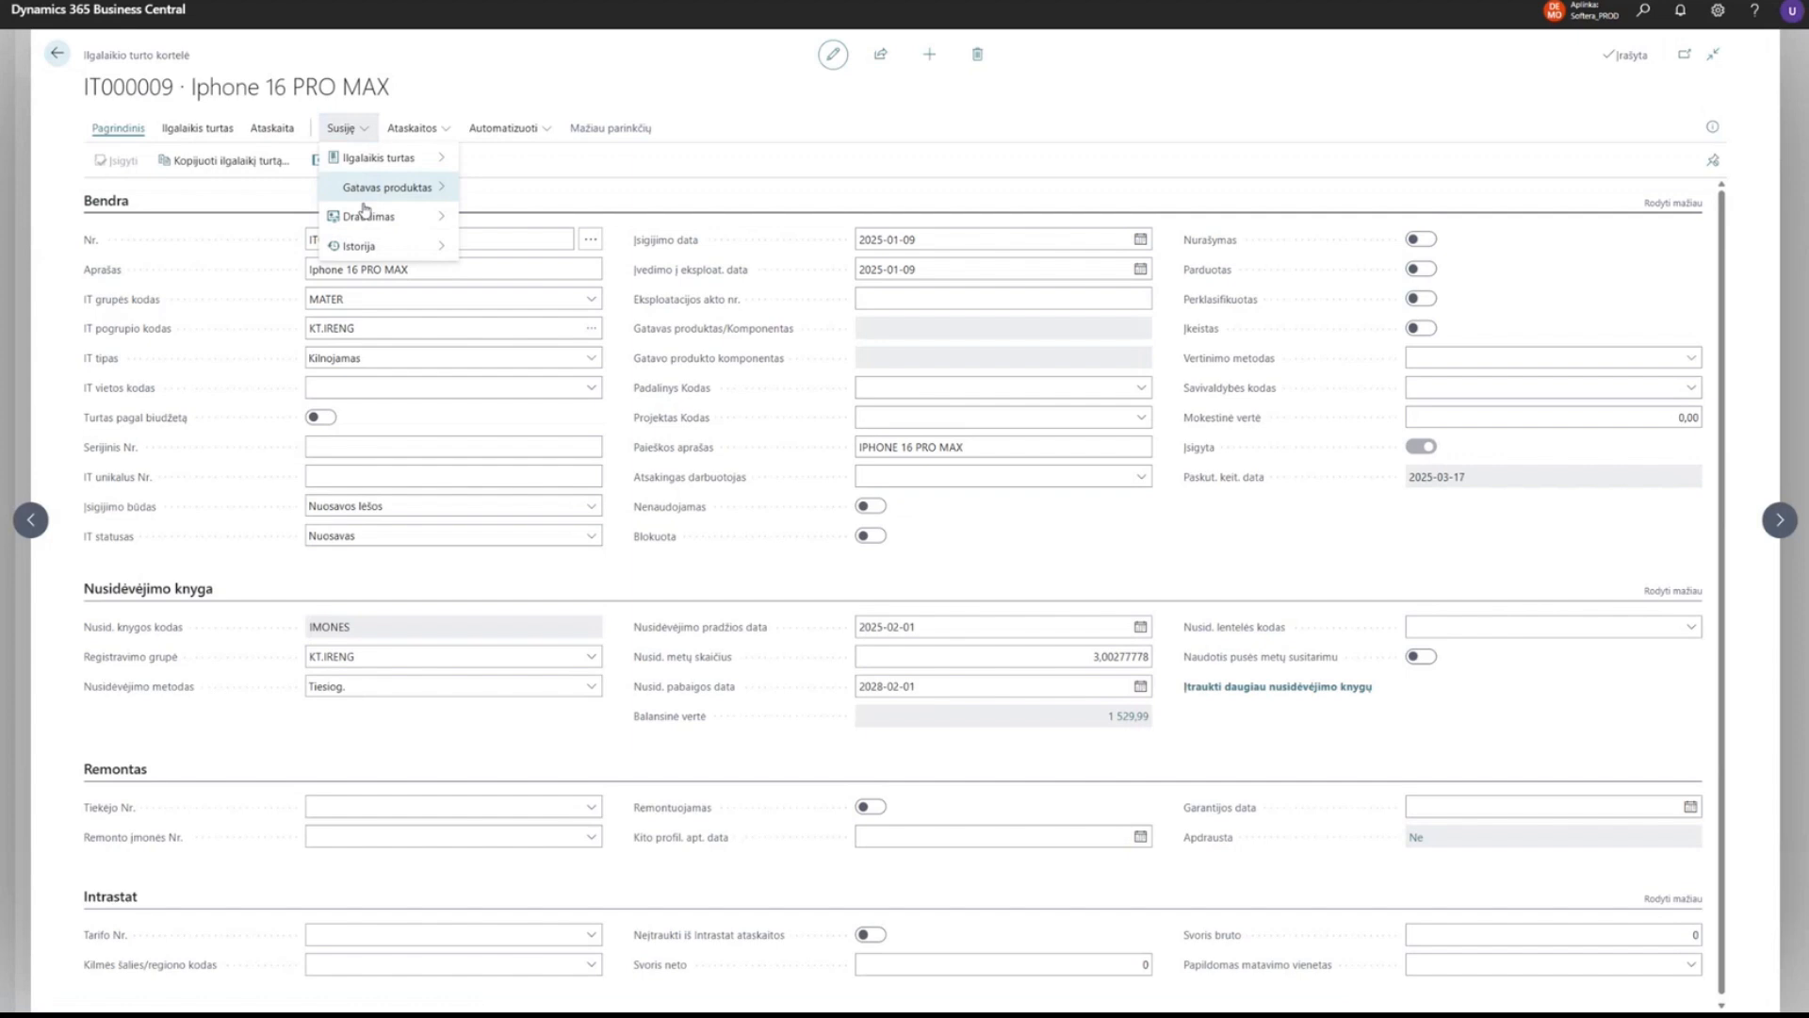
mouse_move(354, 246)
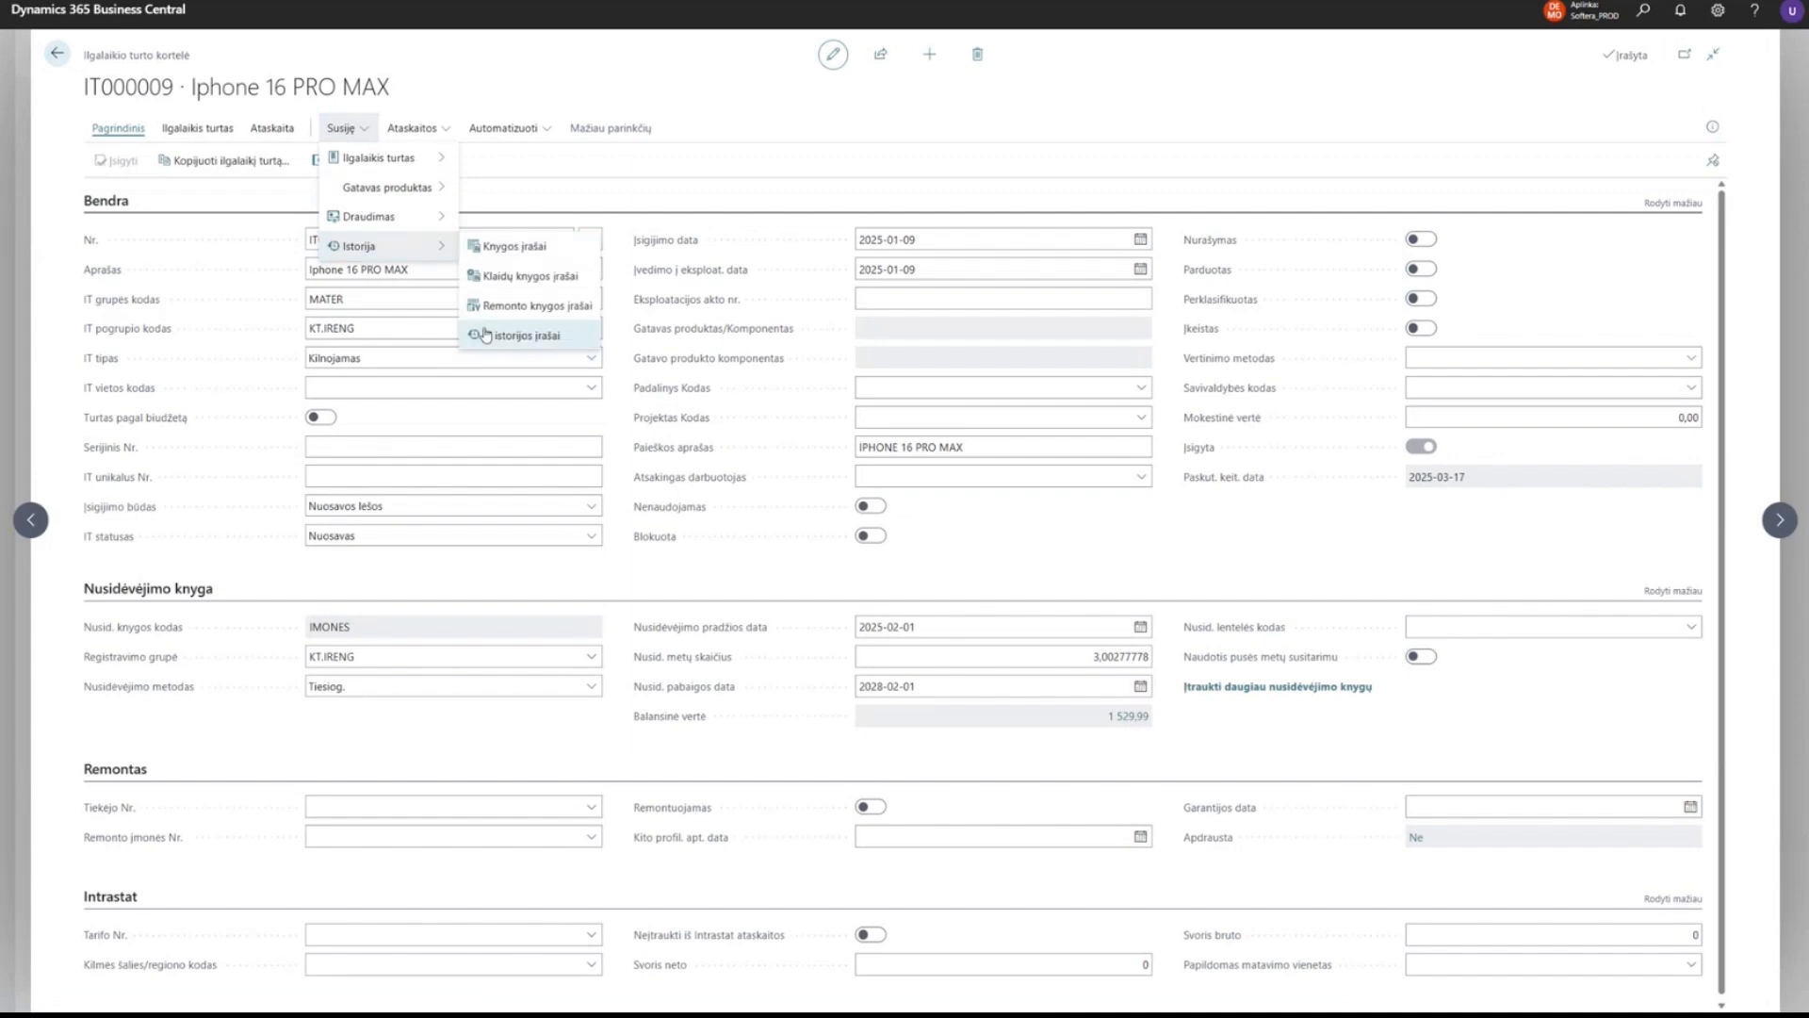
left_click(509, 246)
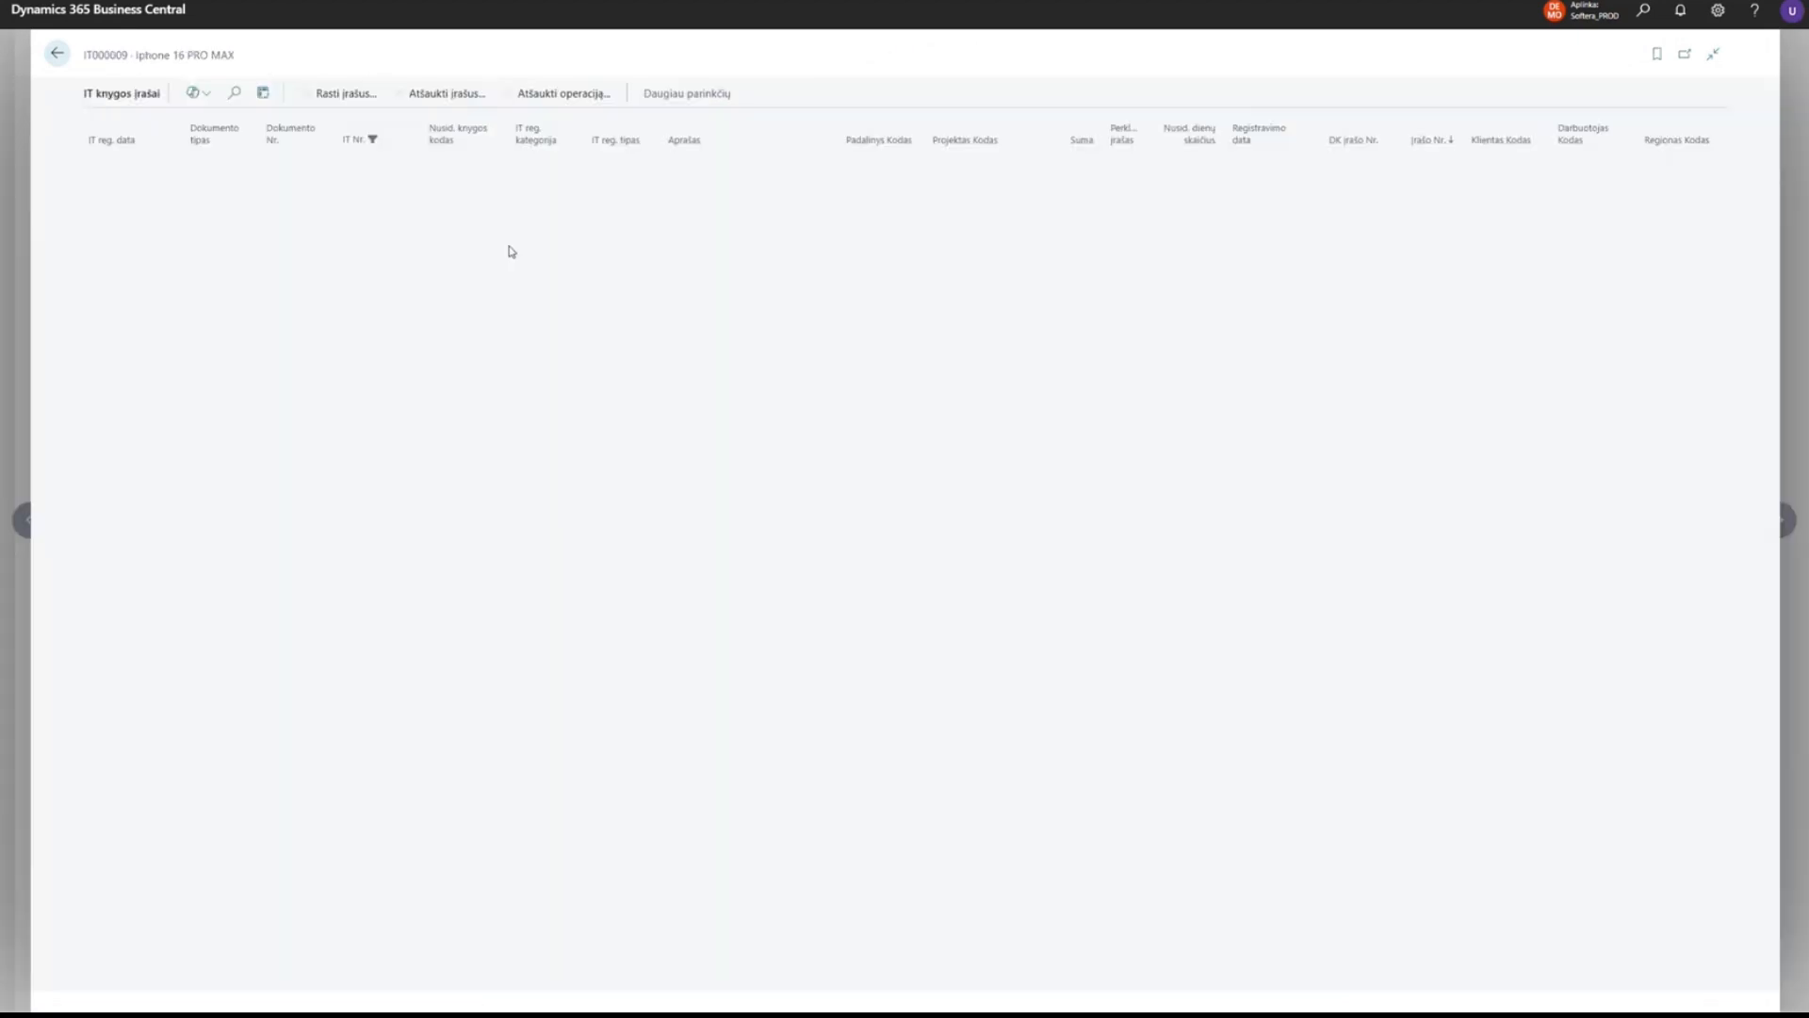
left_click(296, 167)
key("ctrl+c")
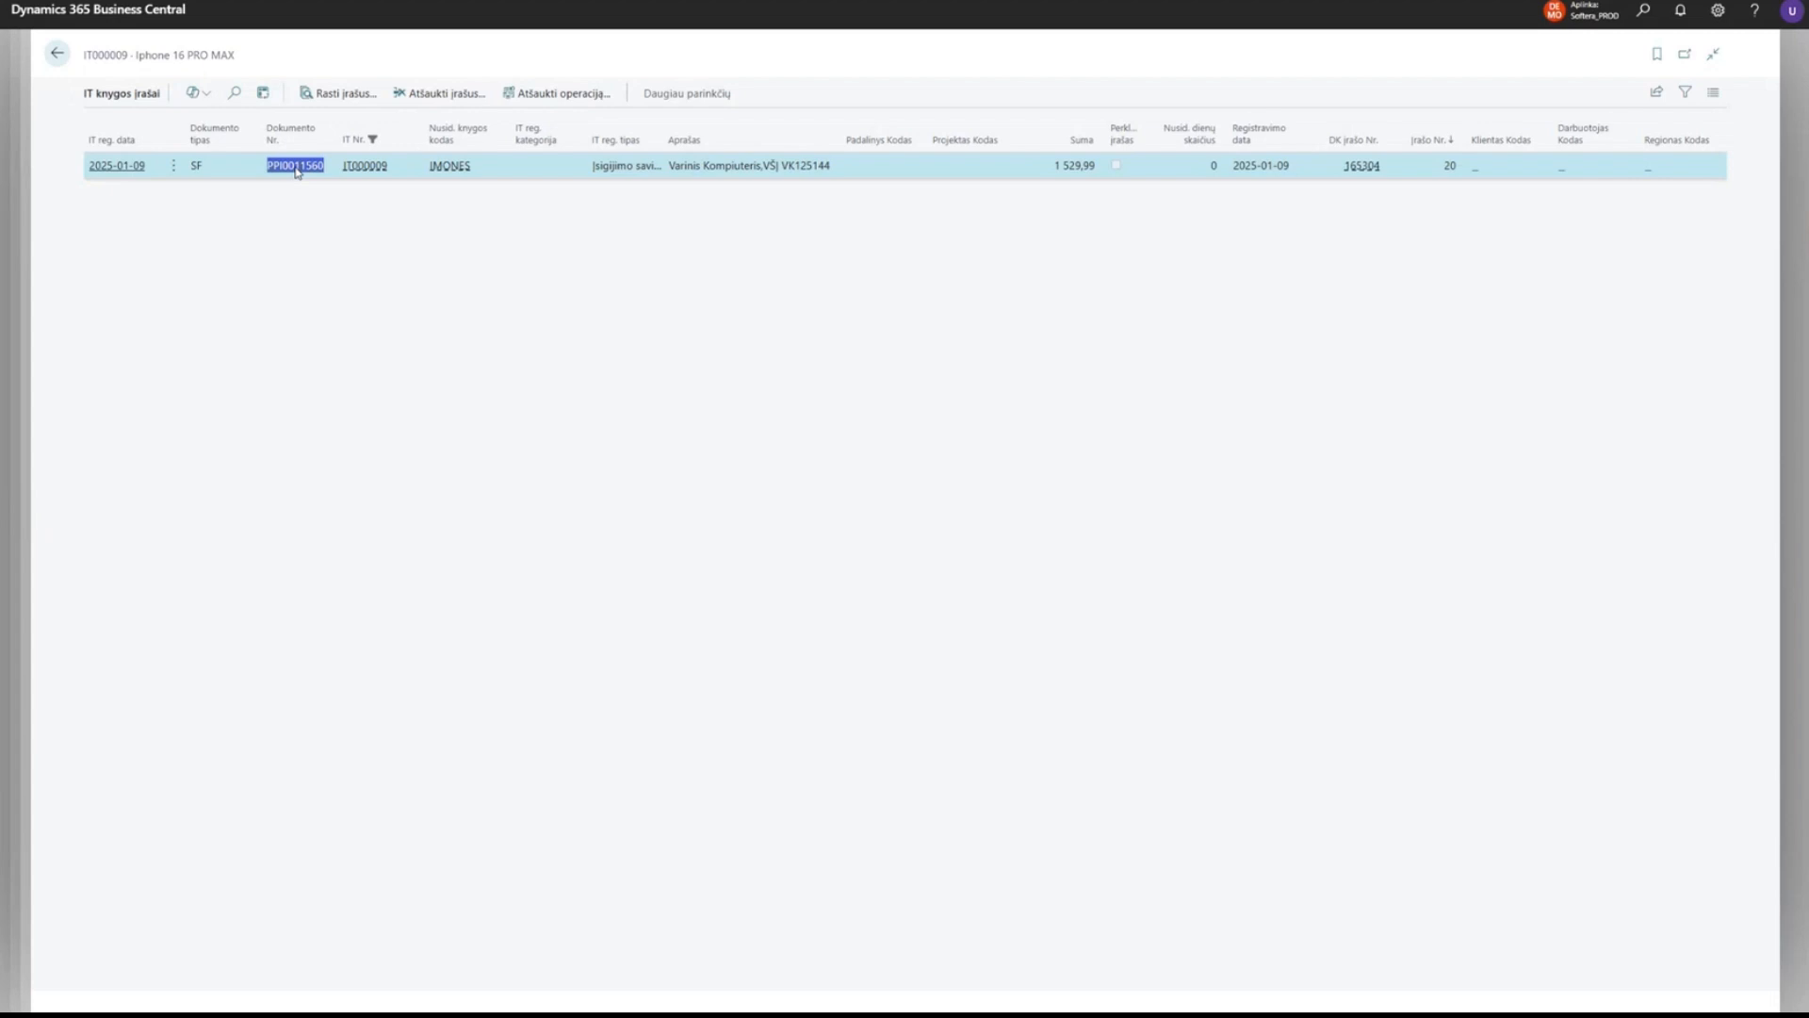
left_click(327, 353)
key("Escape")
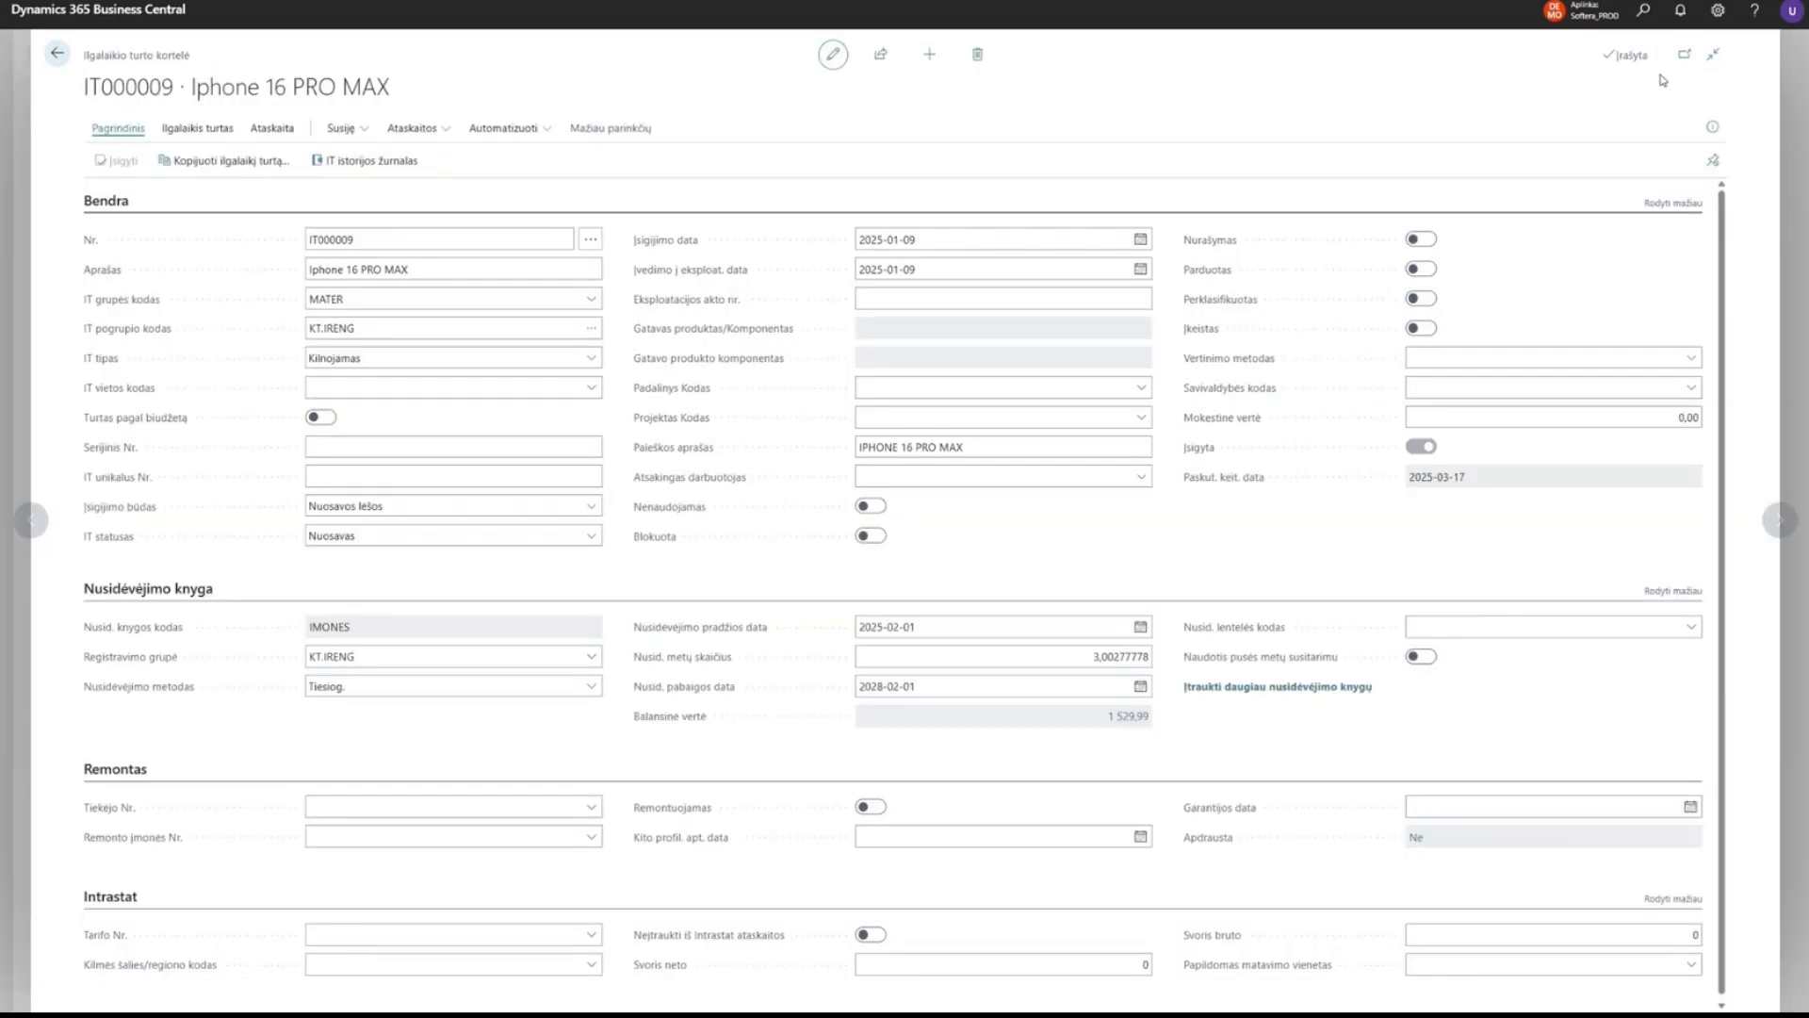
Search for "pirk gr pa", open Pirkimo grąžinimo pažymos and create a new purchase credit memo.
left_click(1642, 17)
type("p")
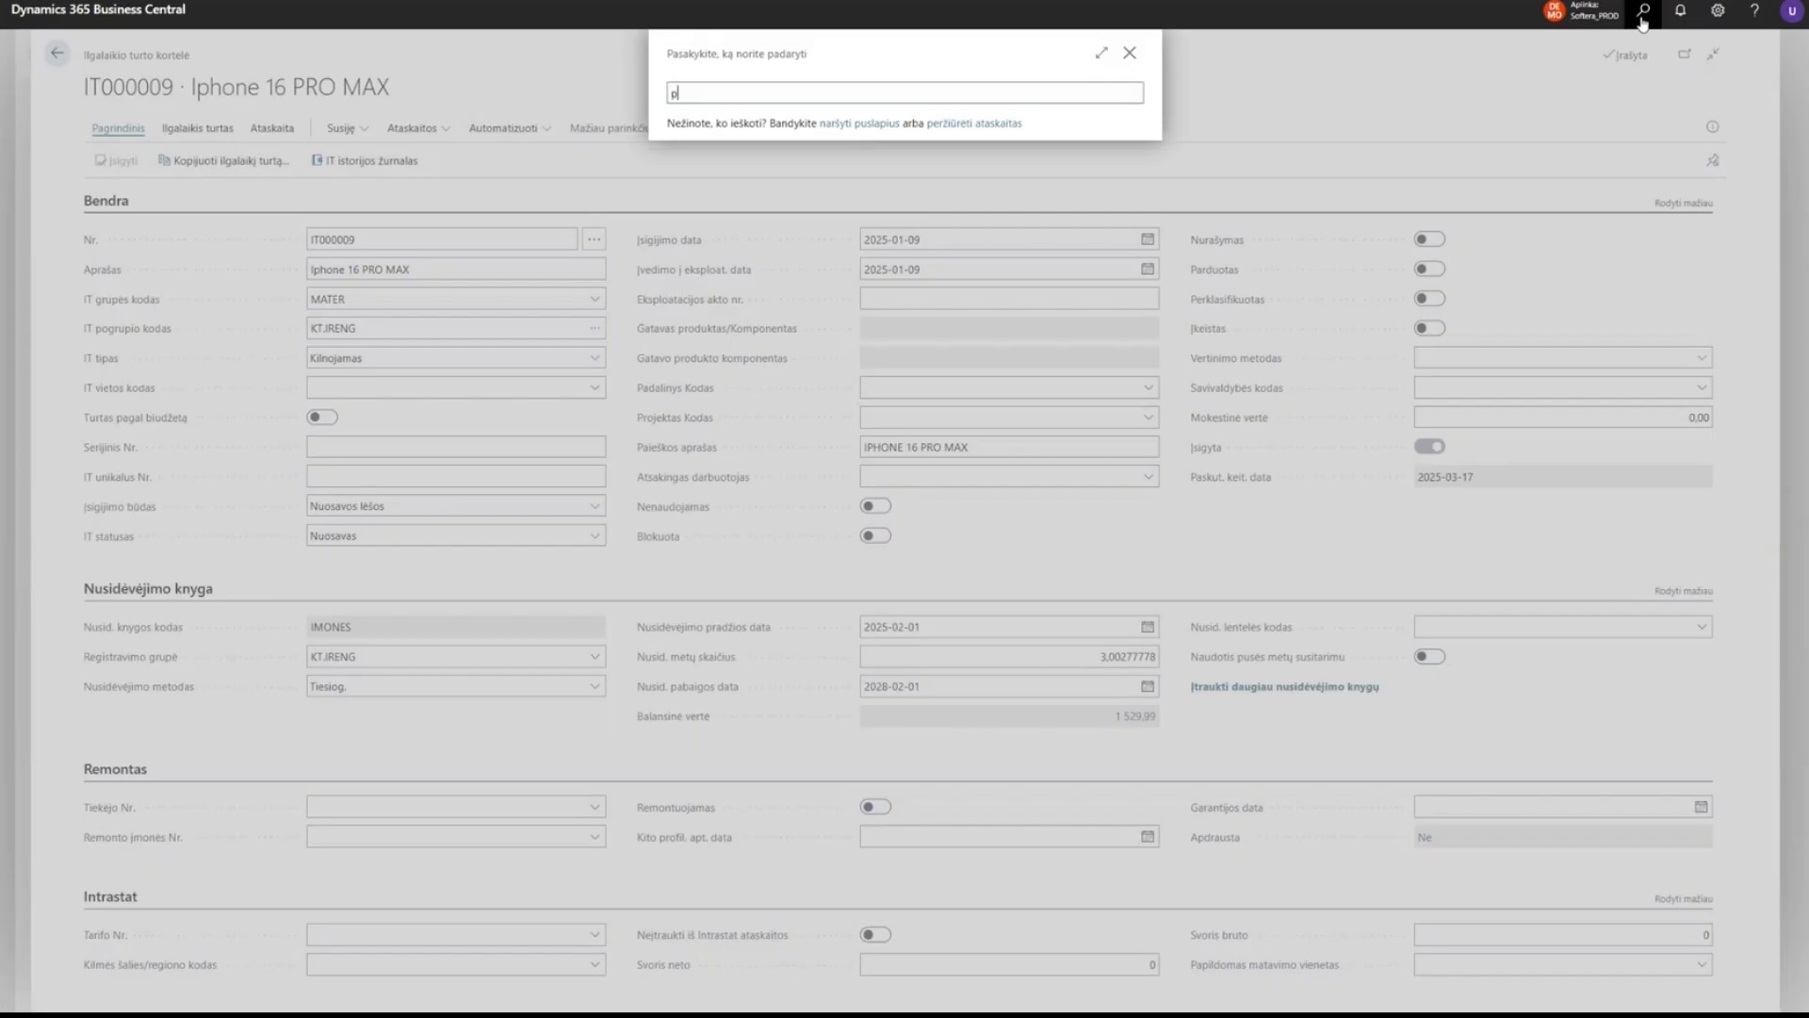
type("irk gr pa")
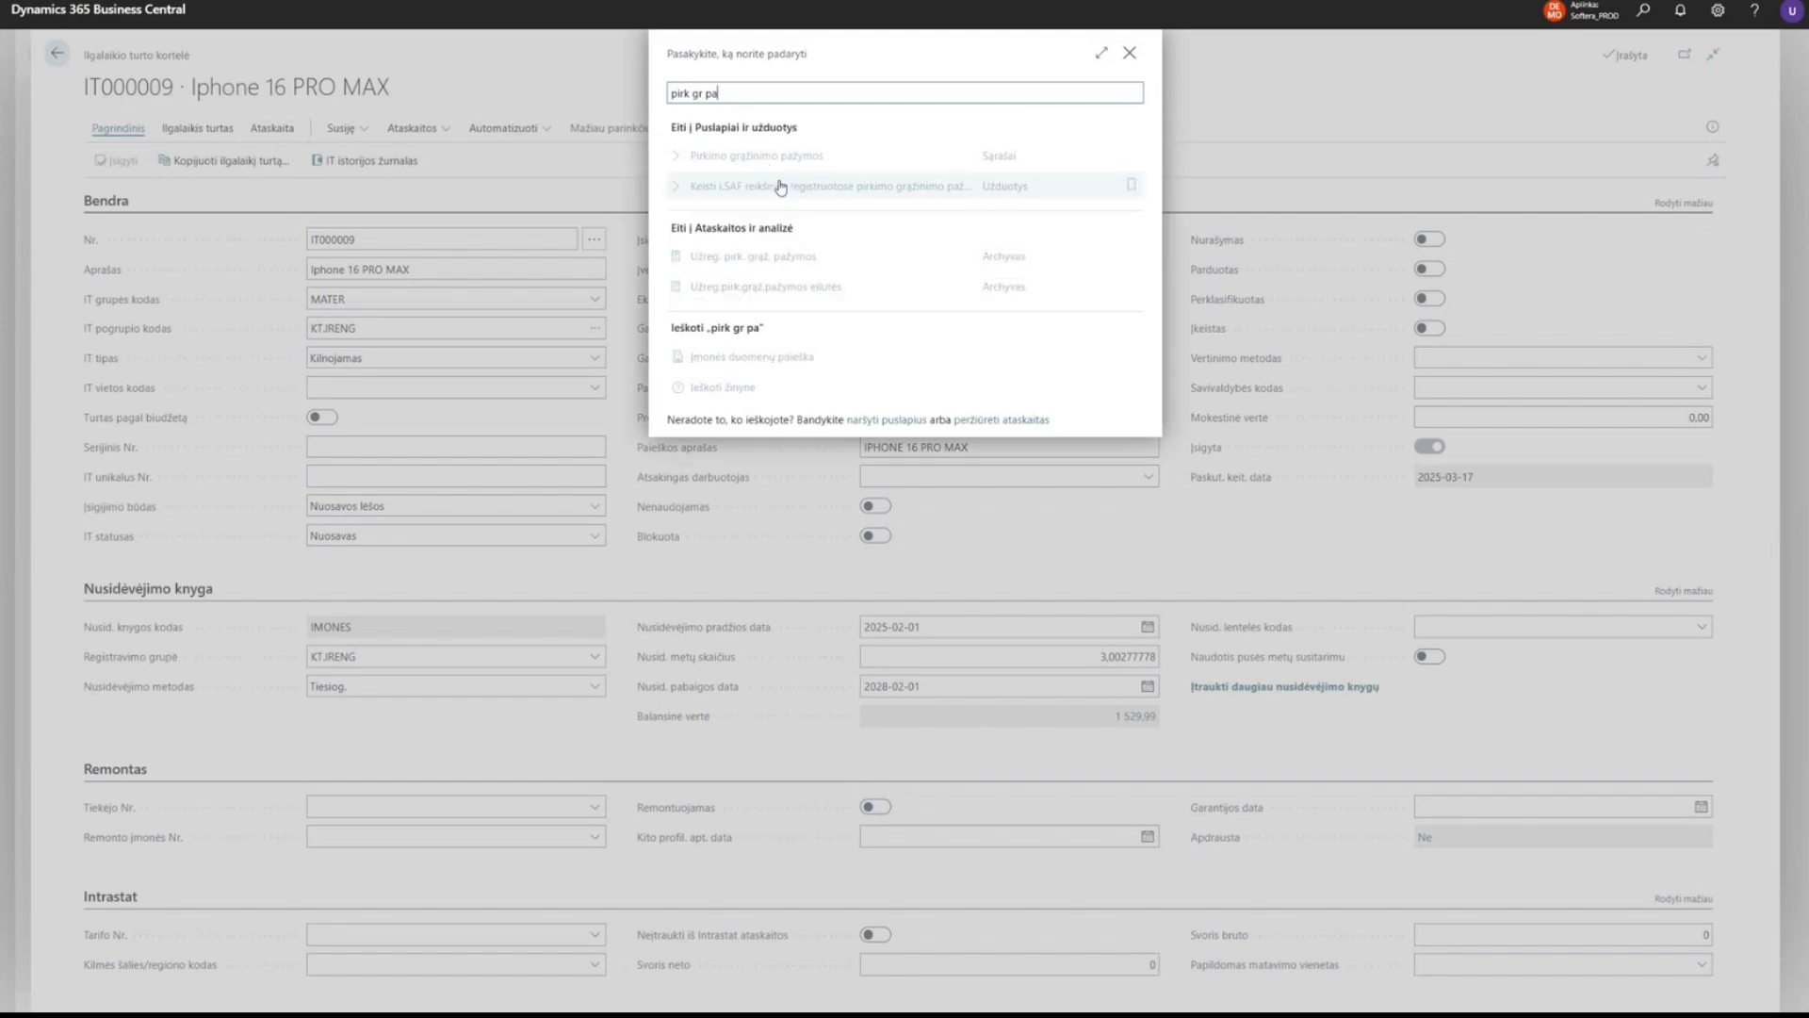
left_click(769, 158)
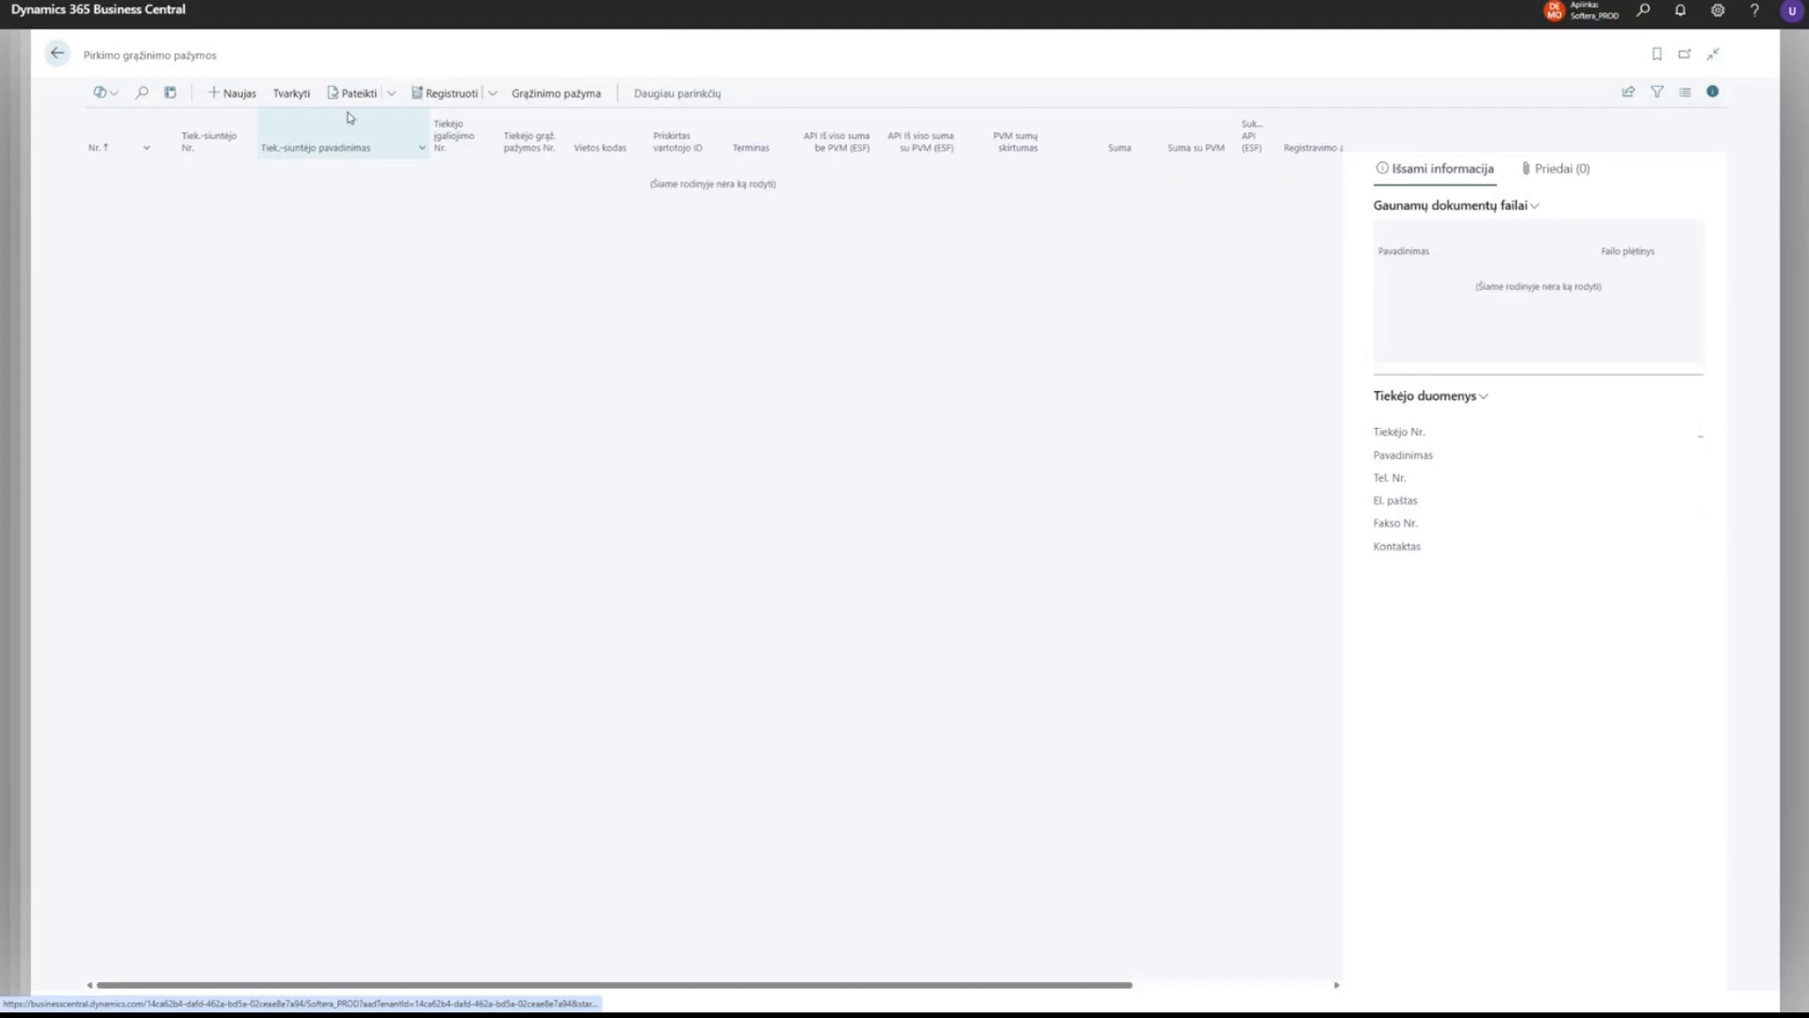
left_click(236, 95)
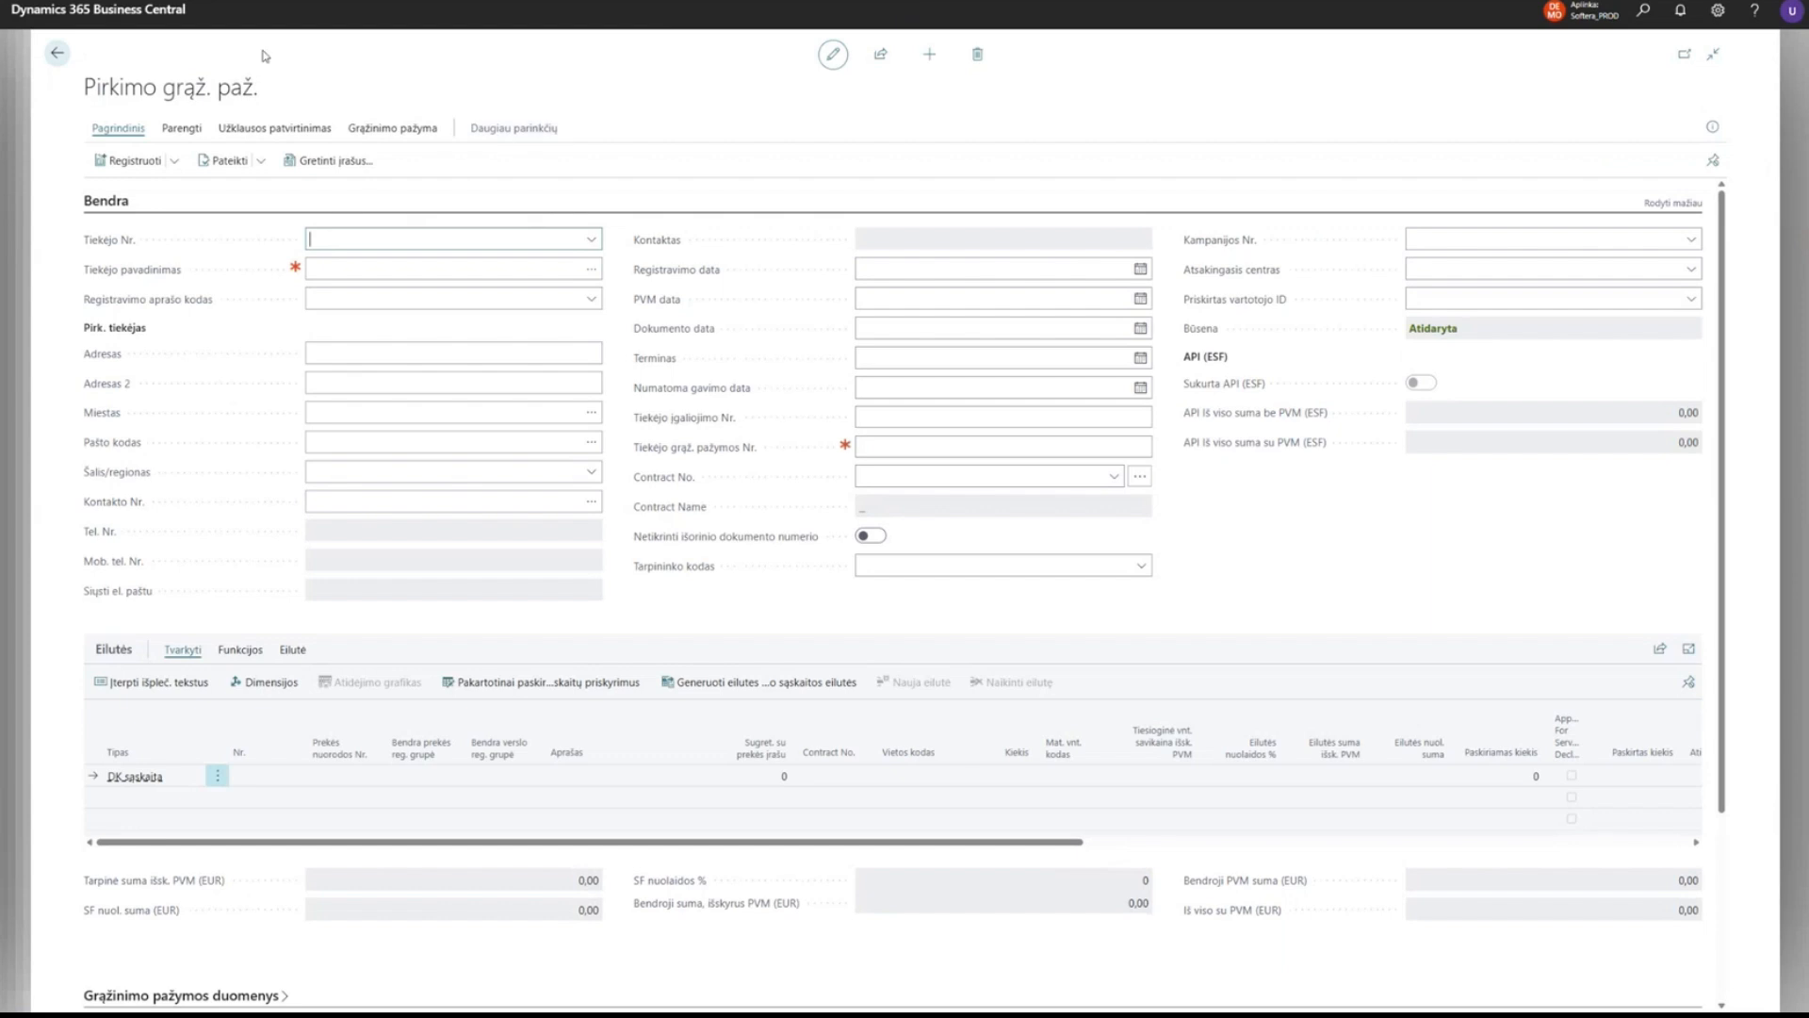
Copy posted invoice PPI0011560 into the purchase credit memo, including its header and with line recalculation switched on.
left_click(180, 129)
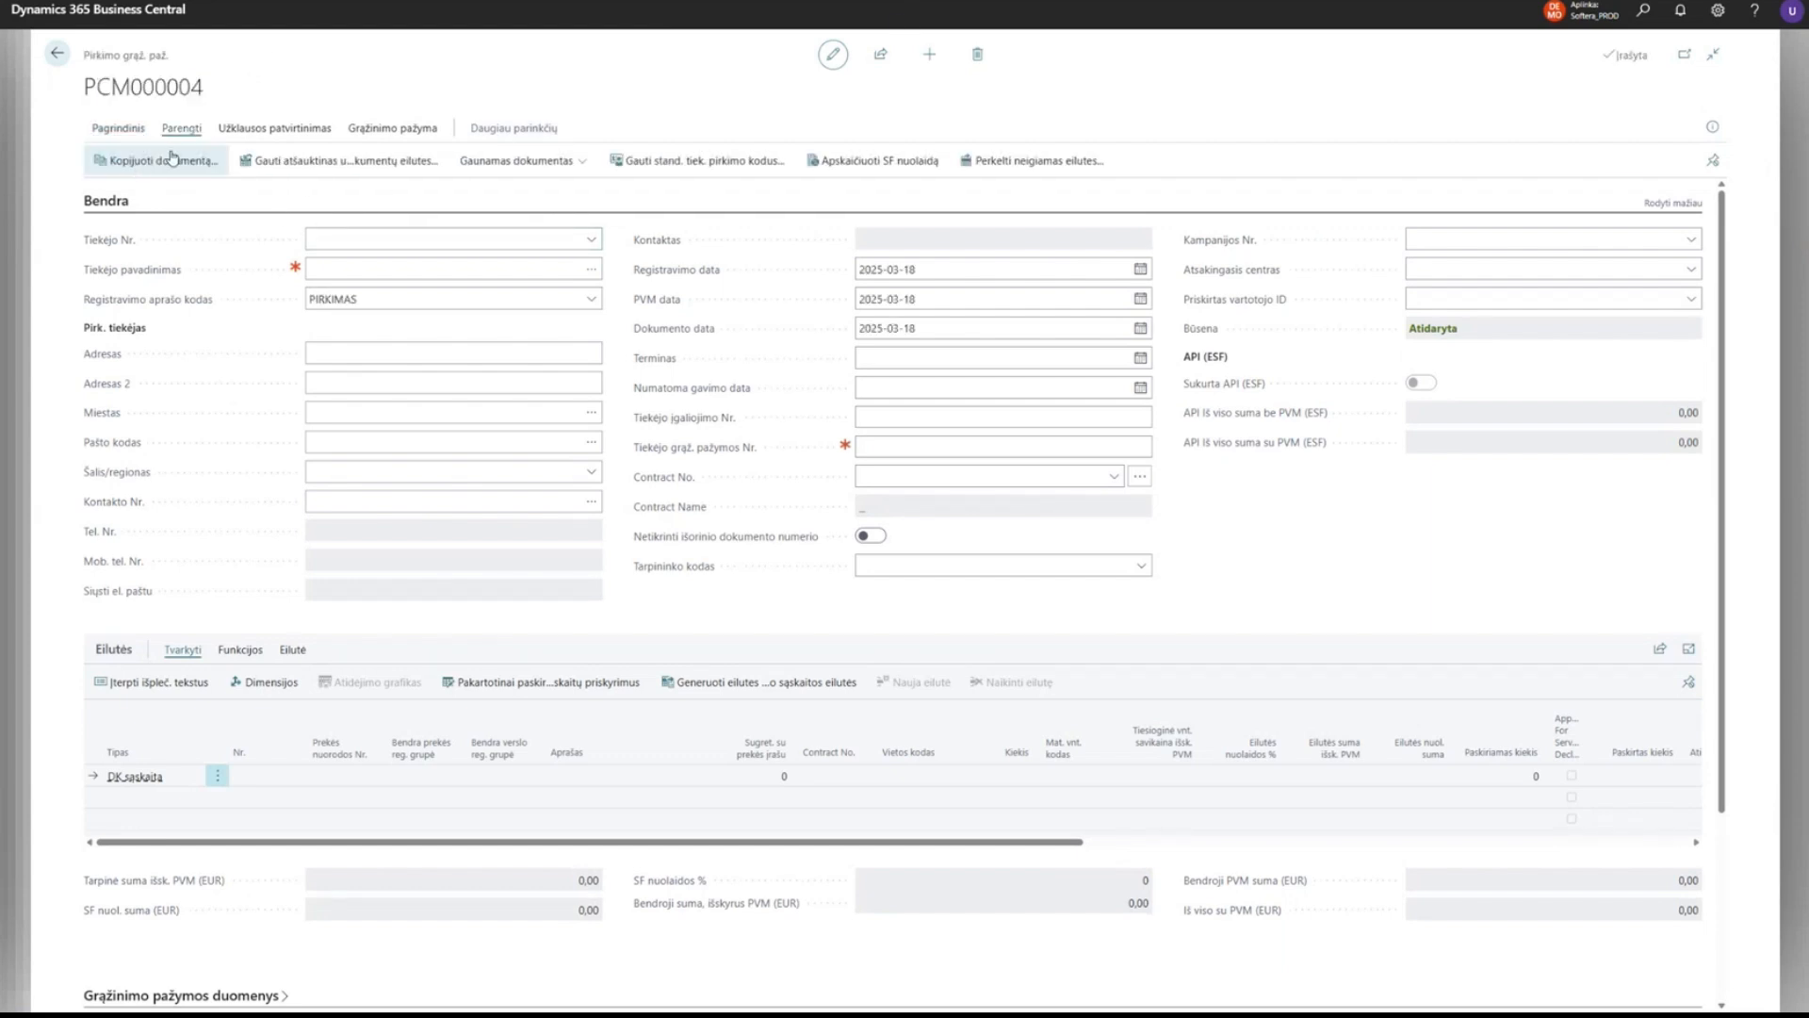
left_click(165, 160)
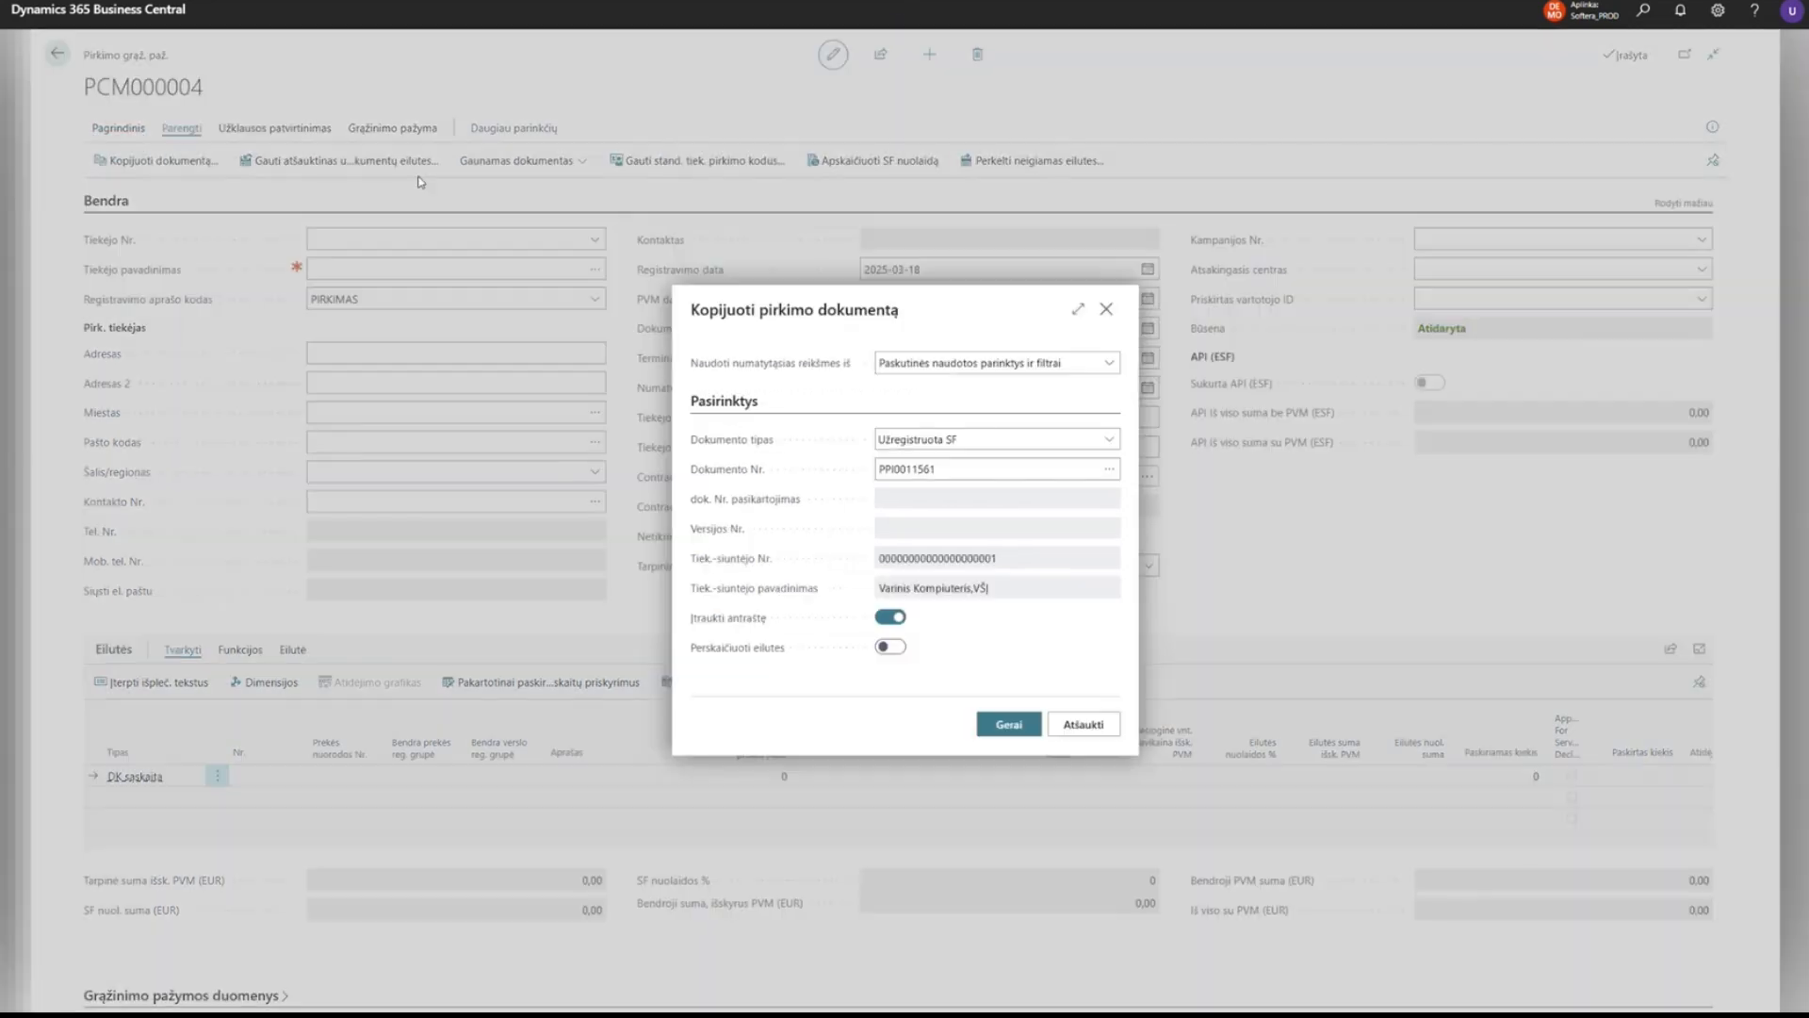
left_click(953, 471)
key("ctrl+v")
left_click(888, 646)
left_click(988, 725)
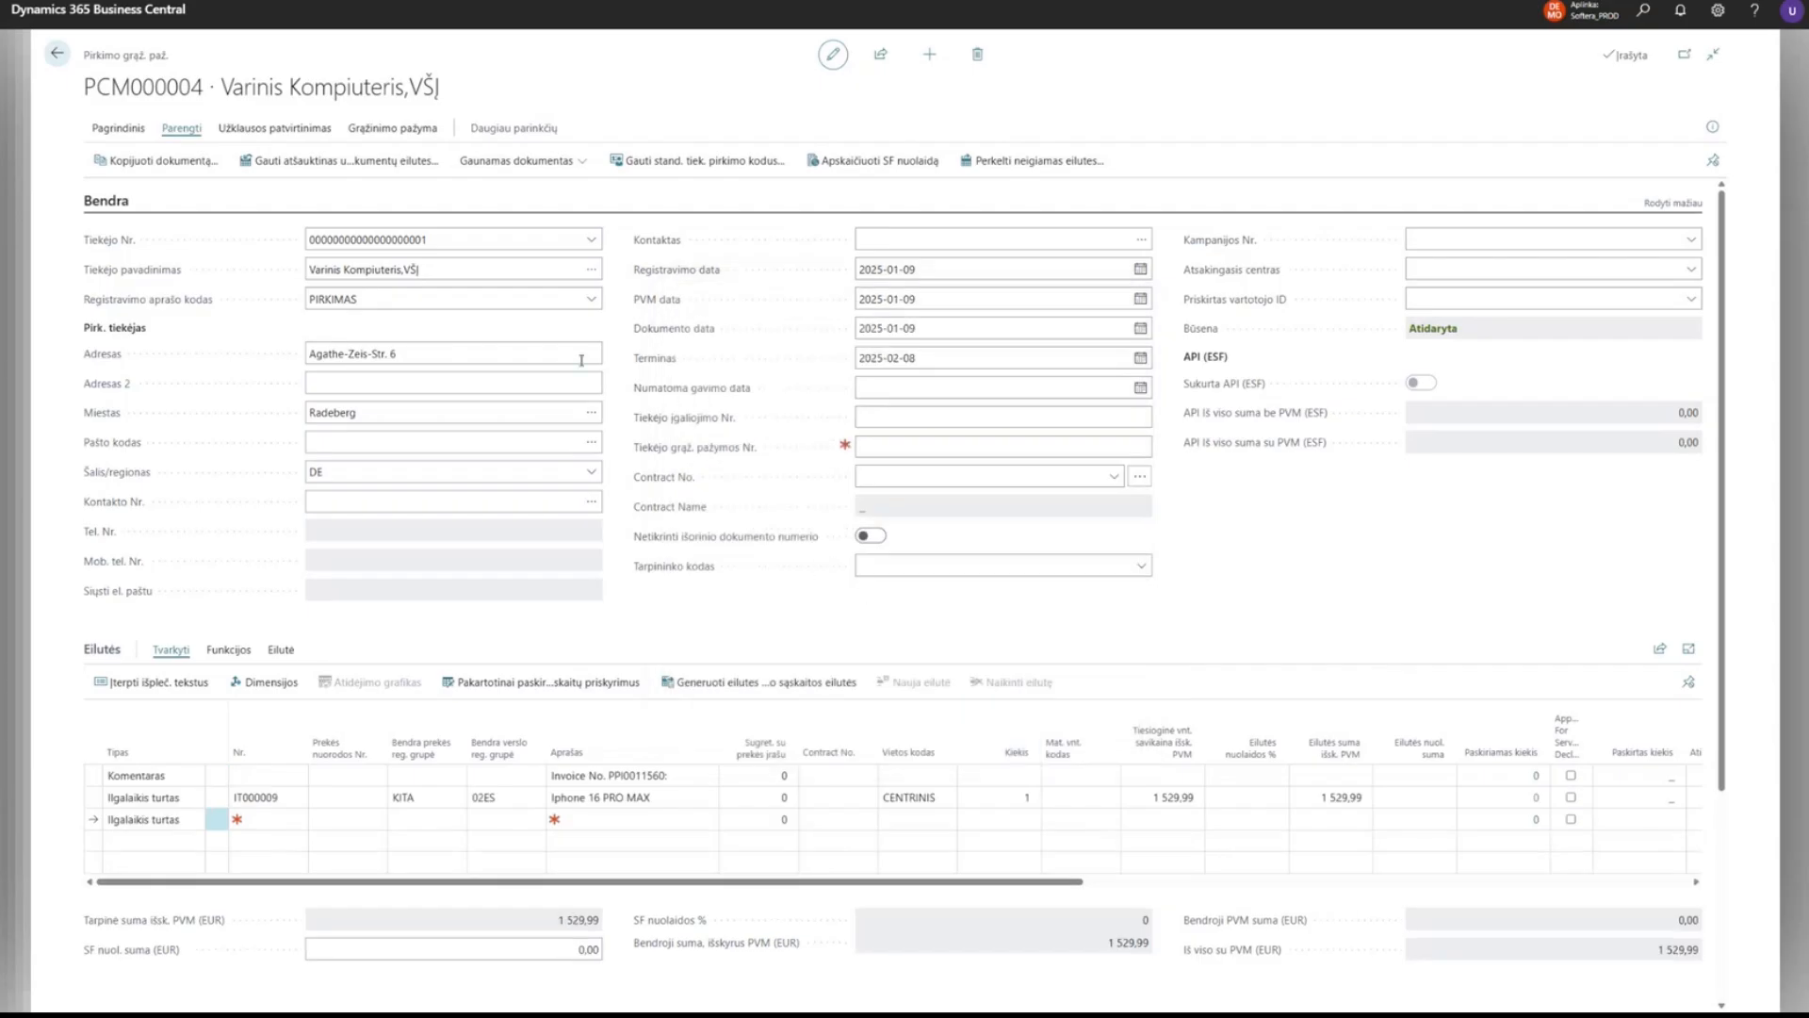
Enter PPI0011560* as the vendor's credit memo number (Tiekėjo grąž. pažymos Nr.).
left_click(890, 449)
key("ctrl+v")
left_click(808, 582)
scroll(805, 516, "down", 1)
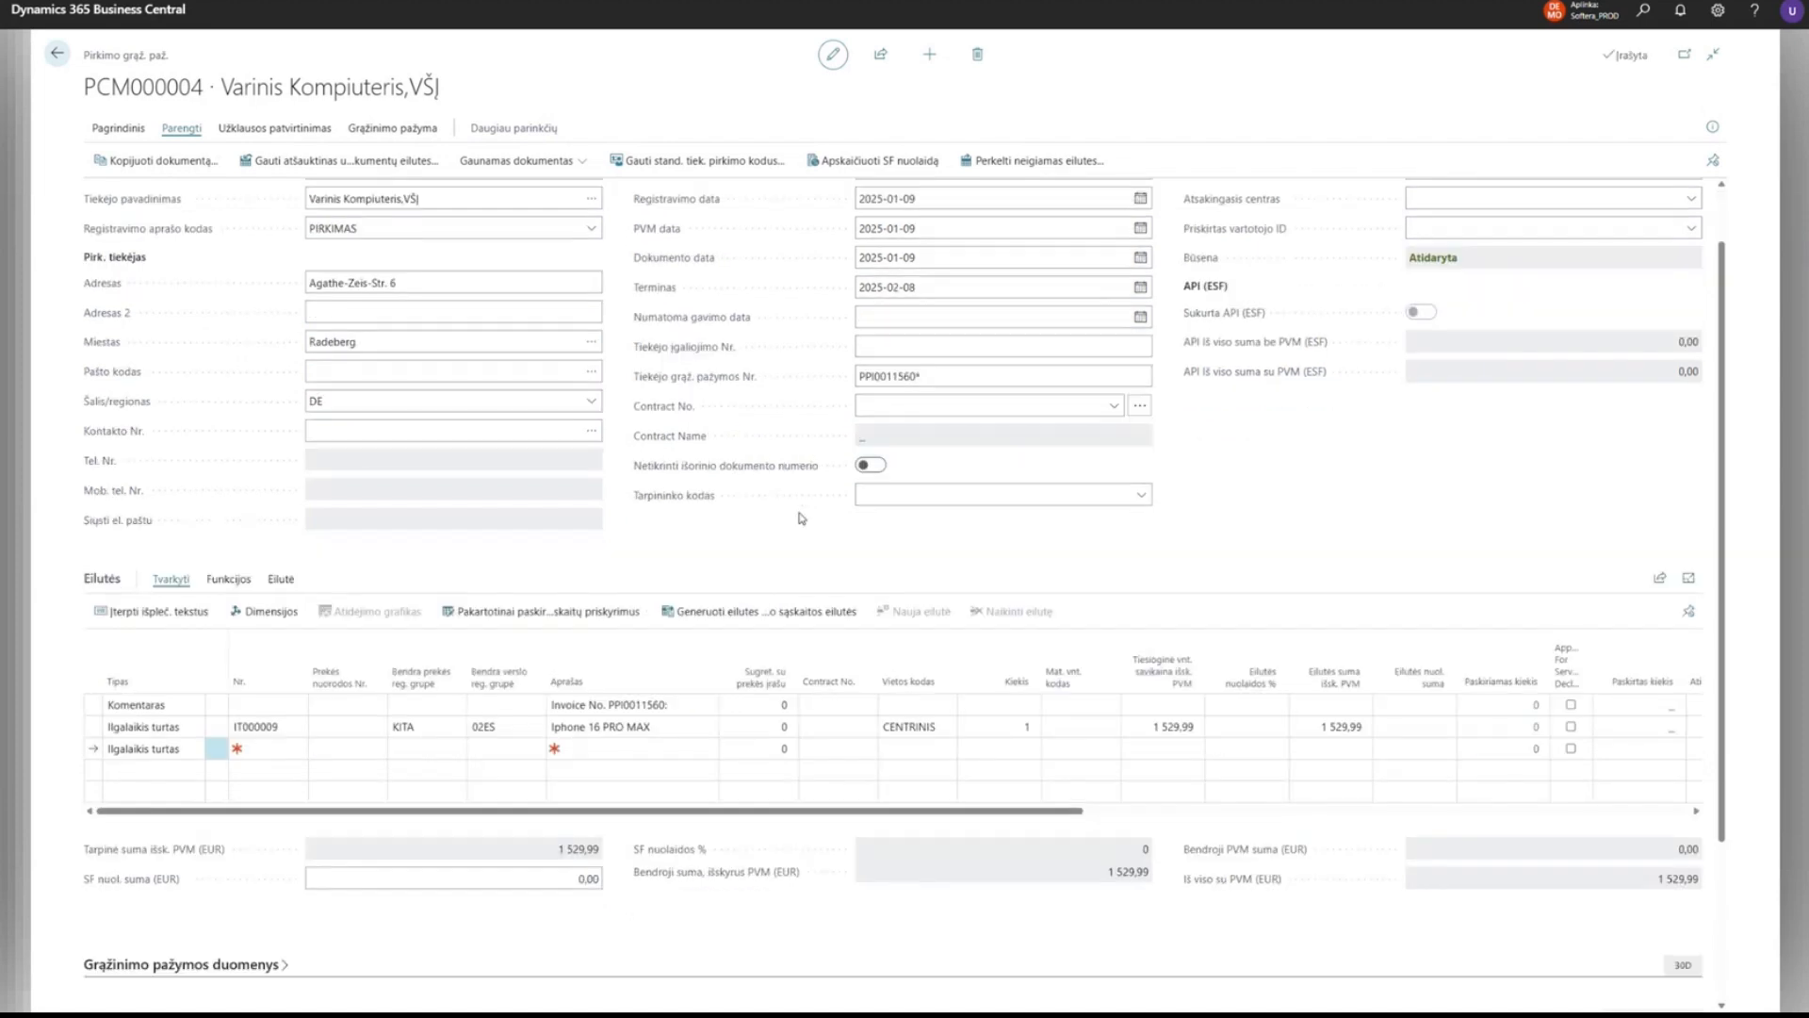
Check the IT000009 line's asset number, unit cost and salvage value, and post the purchase credit memo without opening the posted document.
left_click(275, 728)
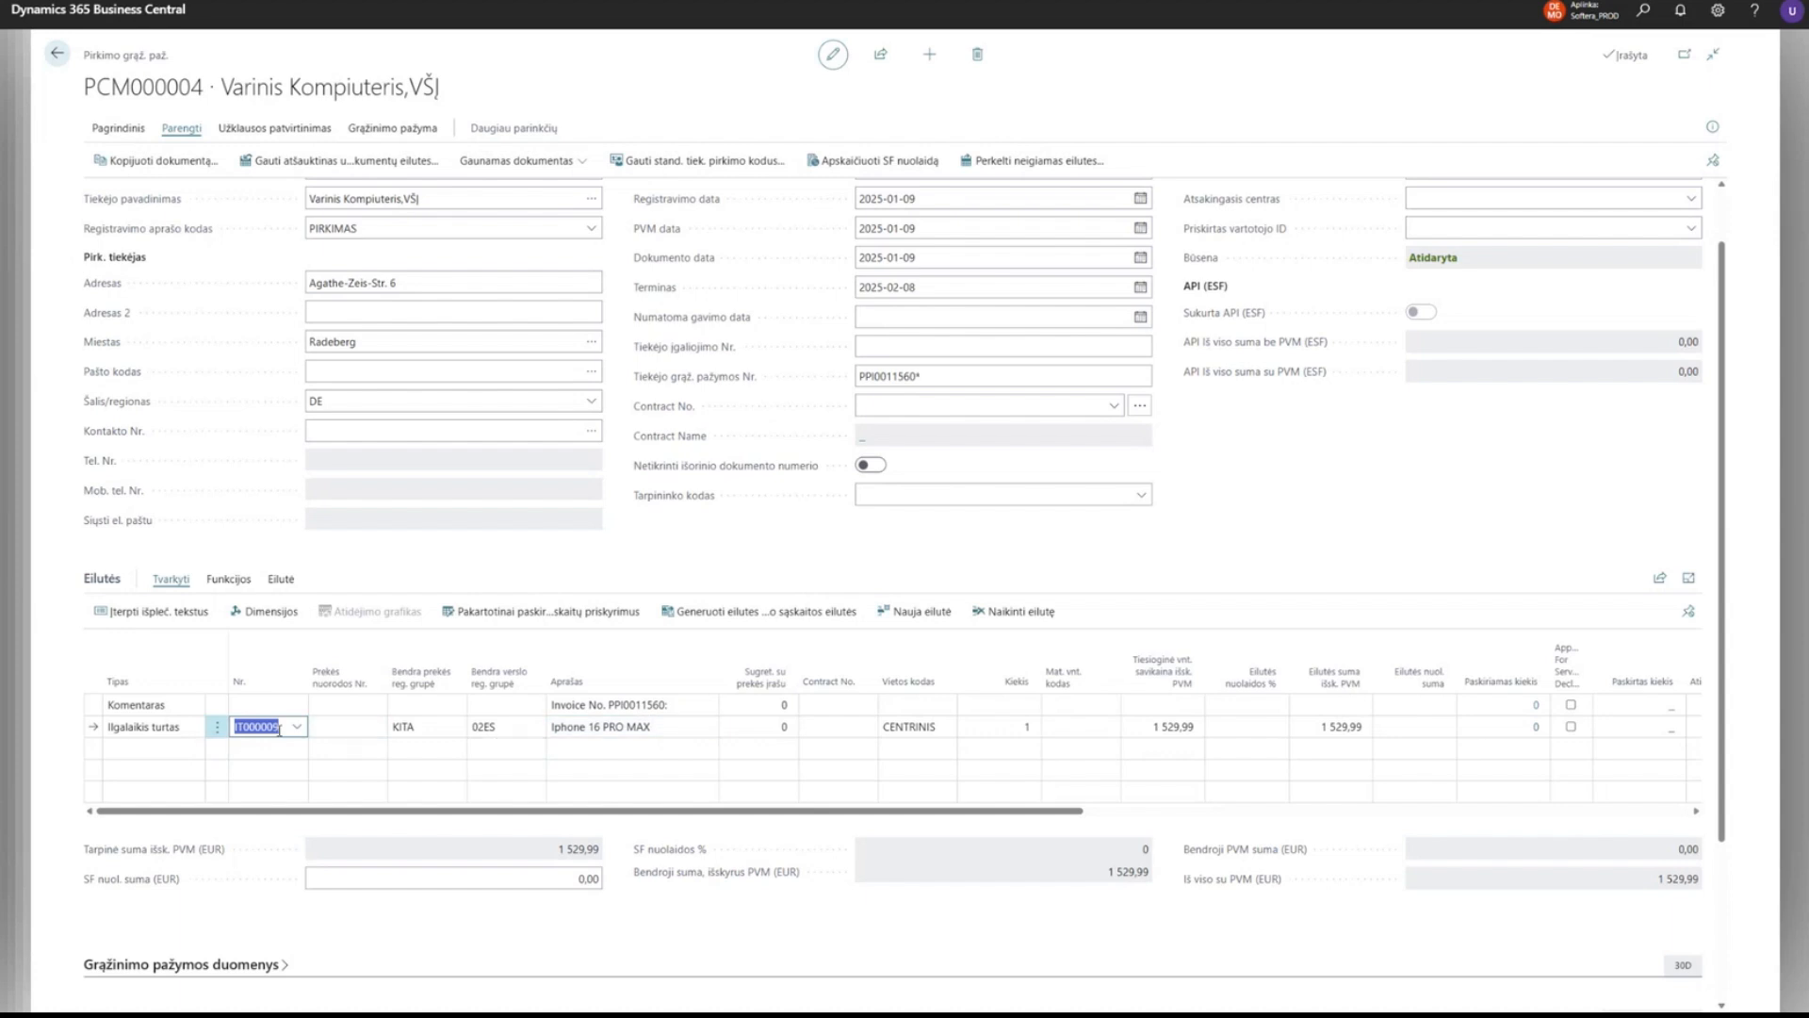
left_click(1162, 726)
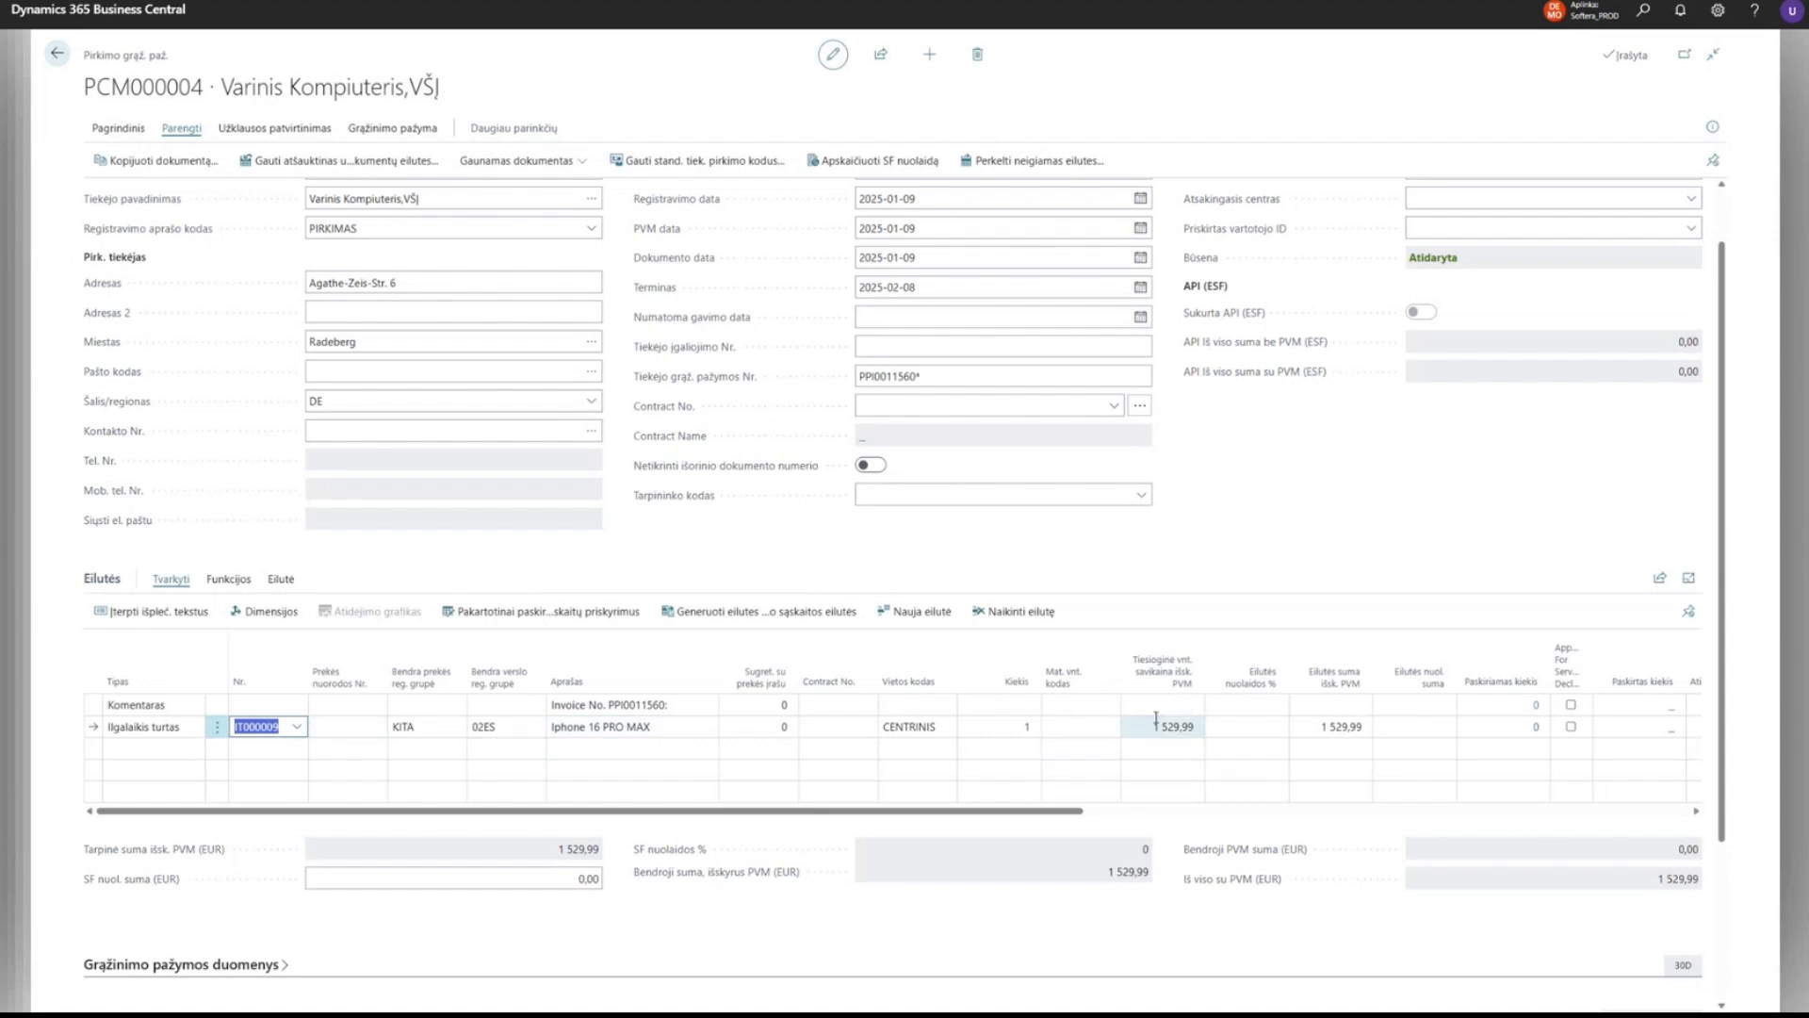
left_click_drag(915, 813, 915, 813)
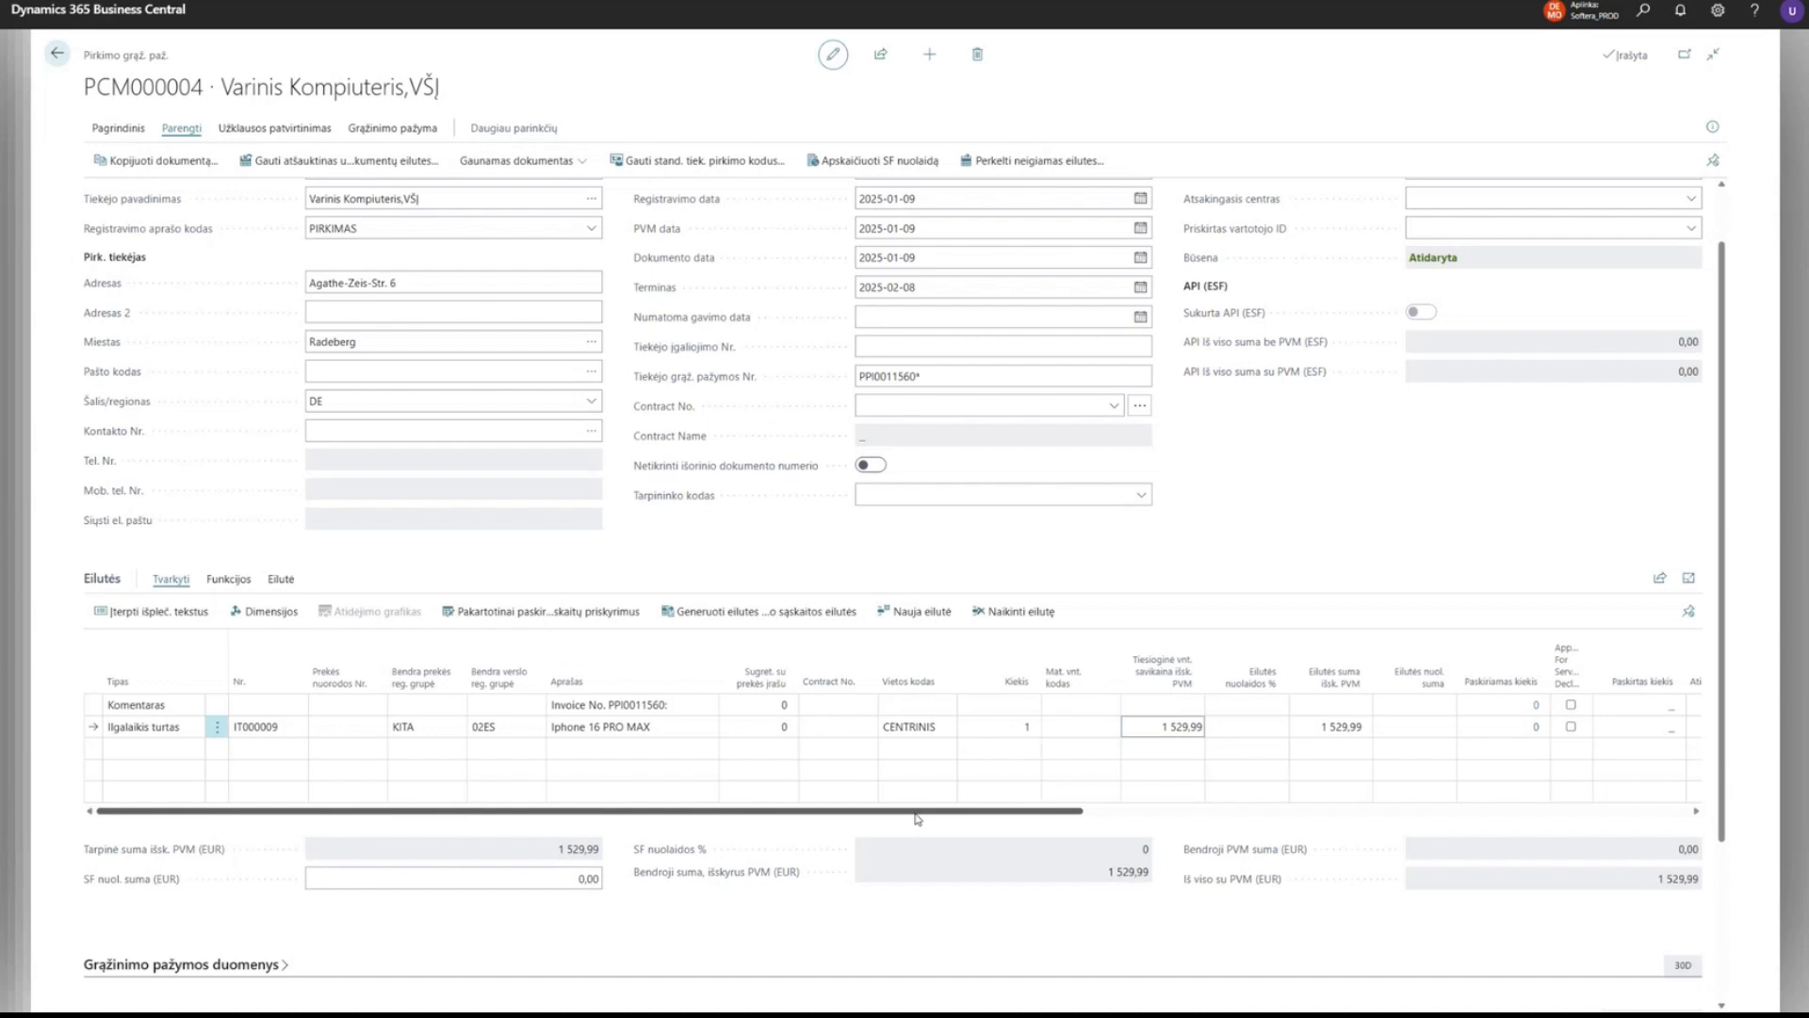
left_click_drag(915, 816, 1427, 768)
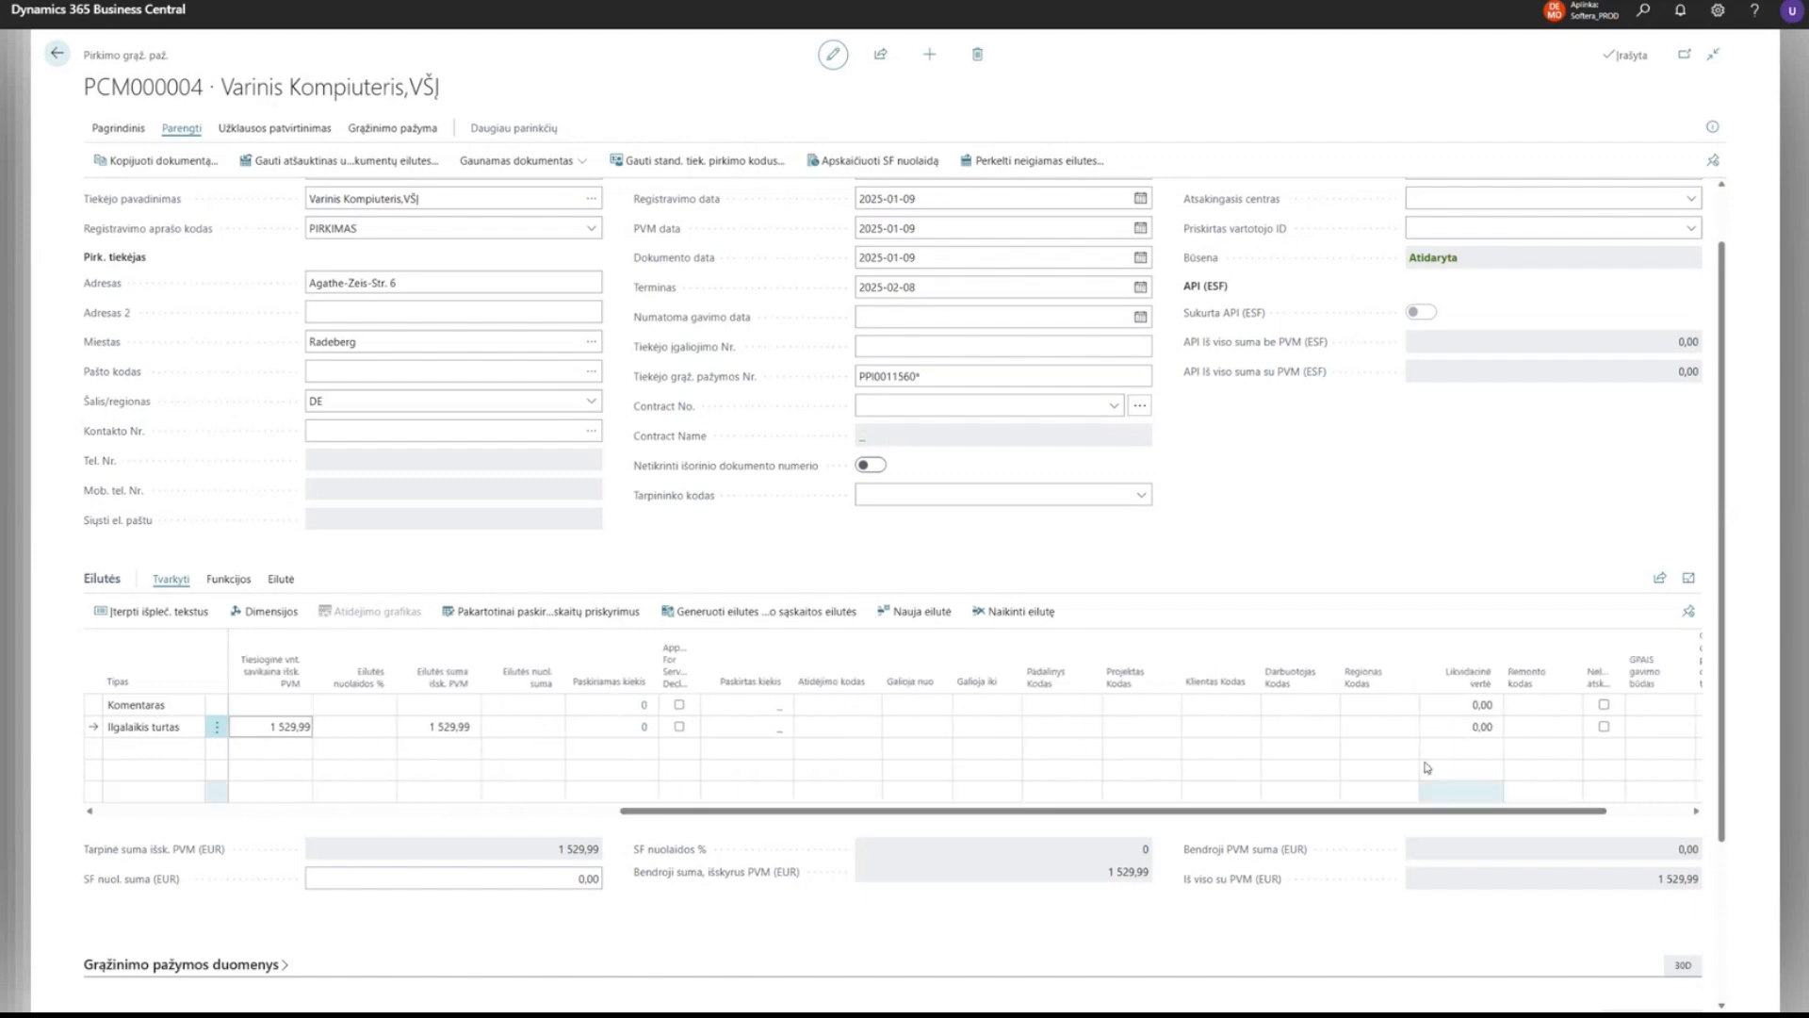
left_click(1450, 728)
left_click(1468, 562)
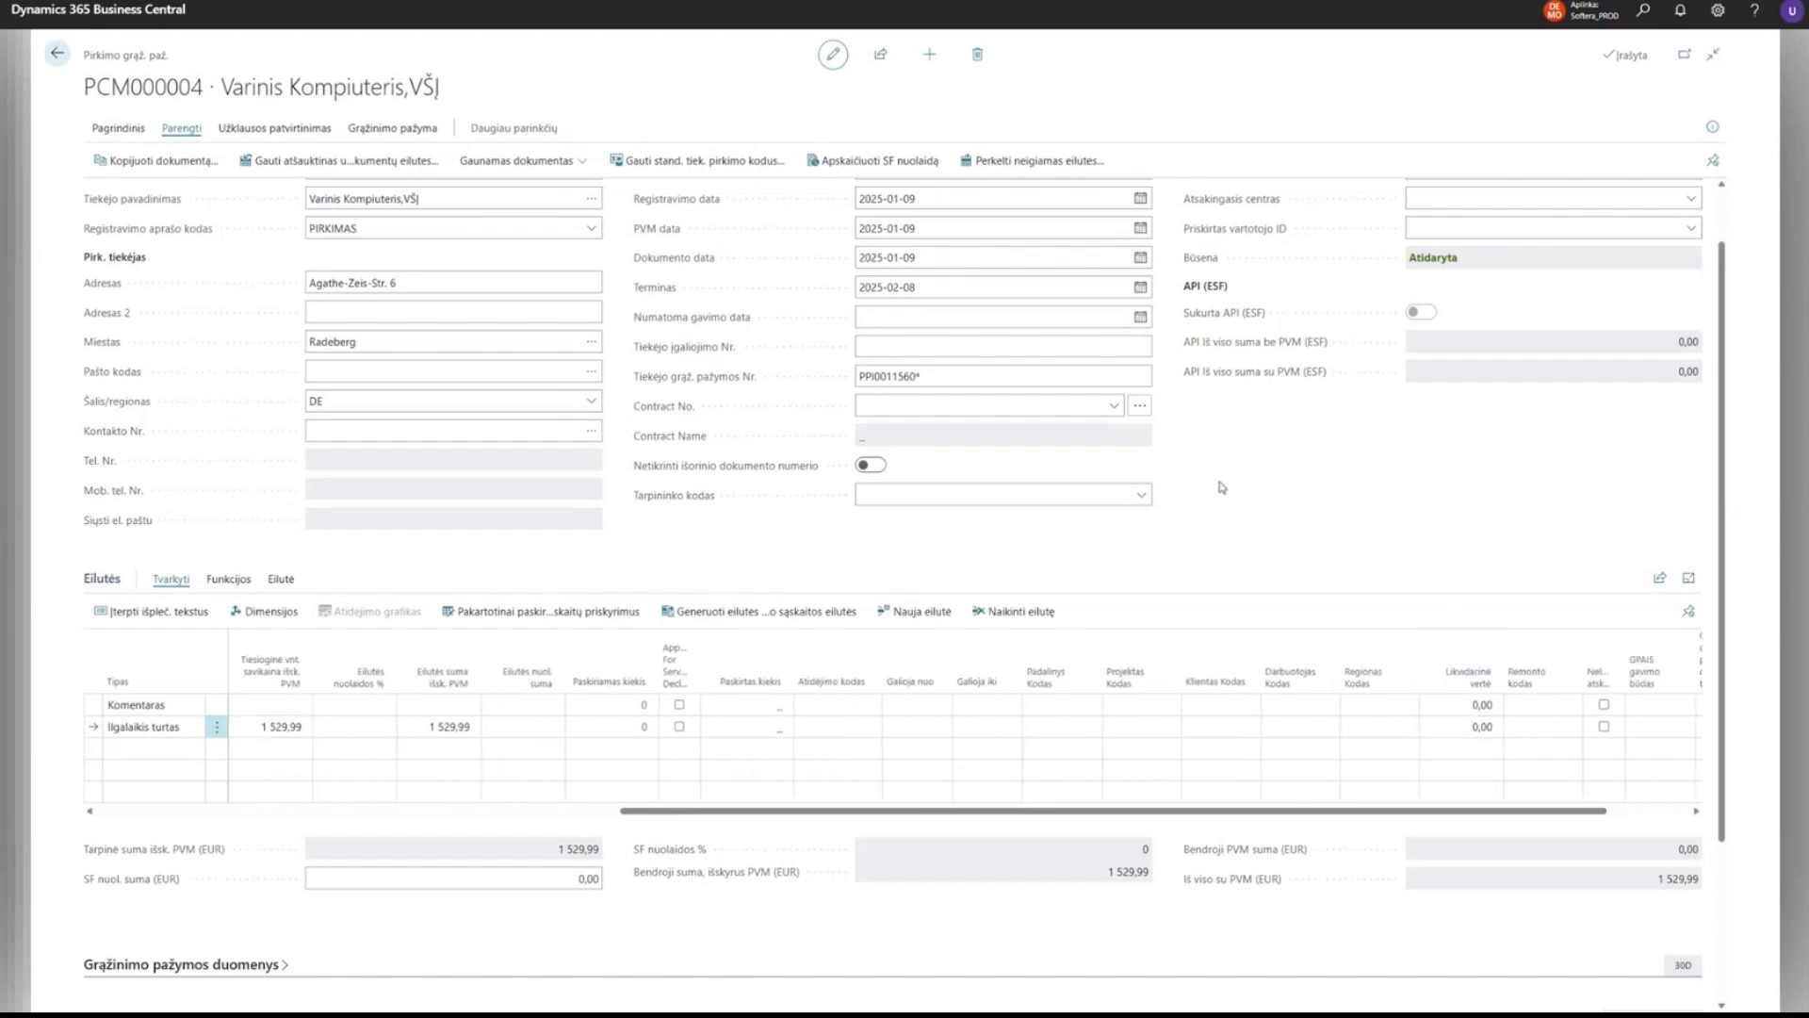
left_click(130, 134)
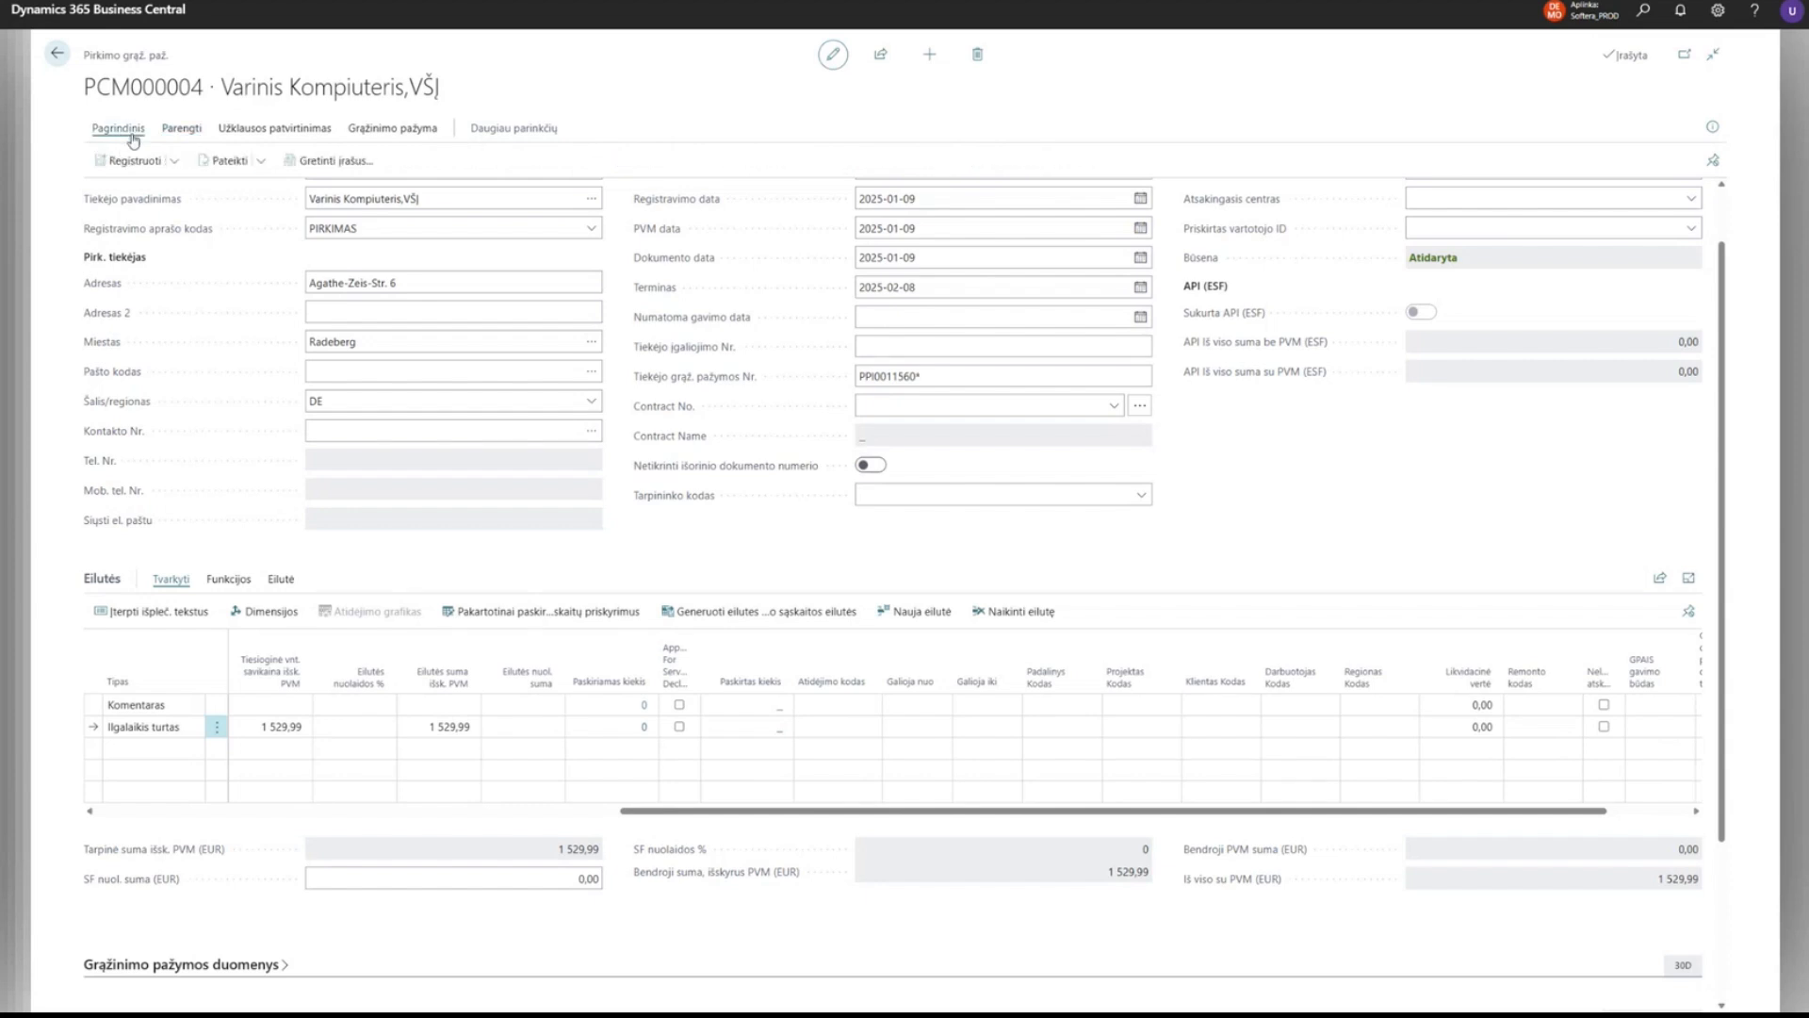
left_click(132, 161)
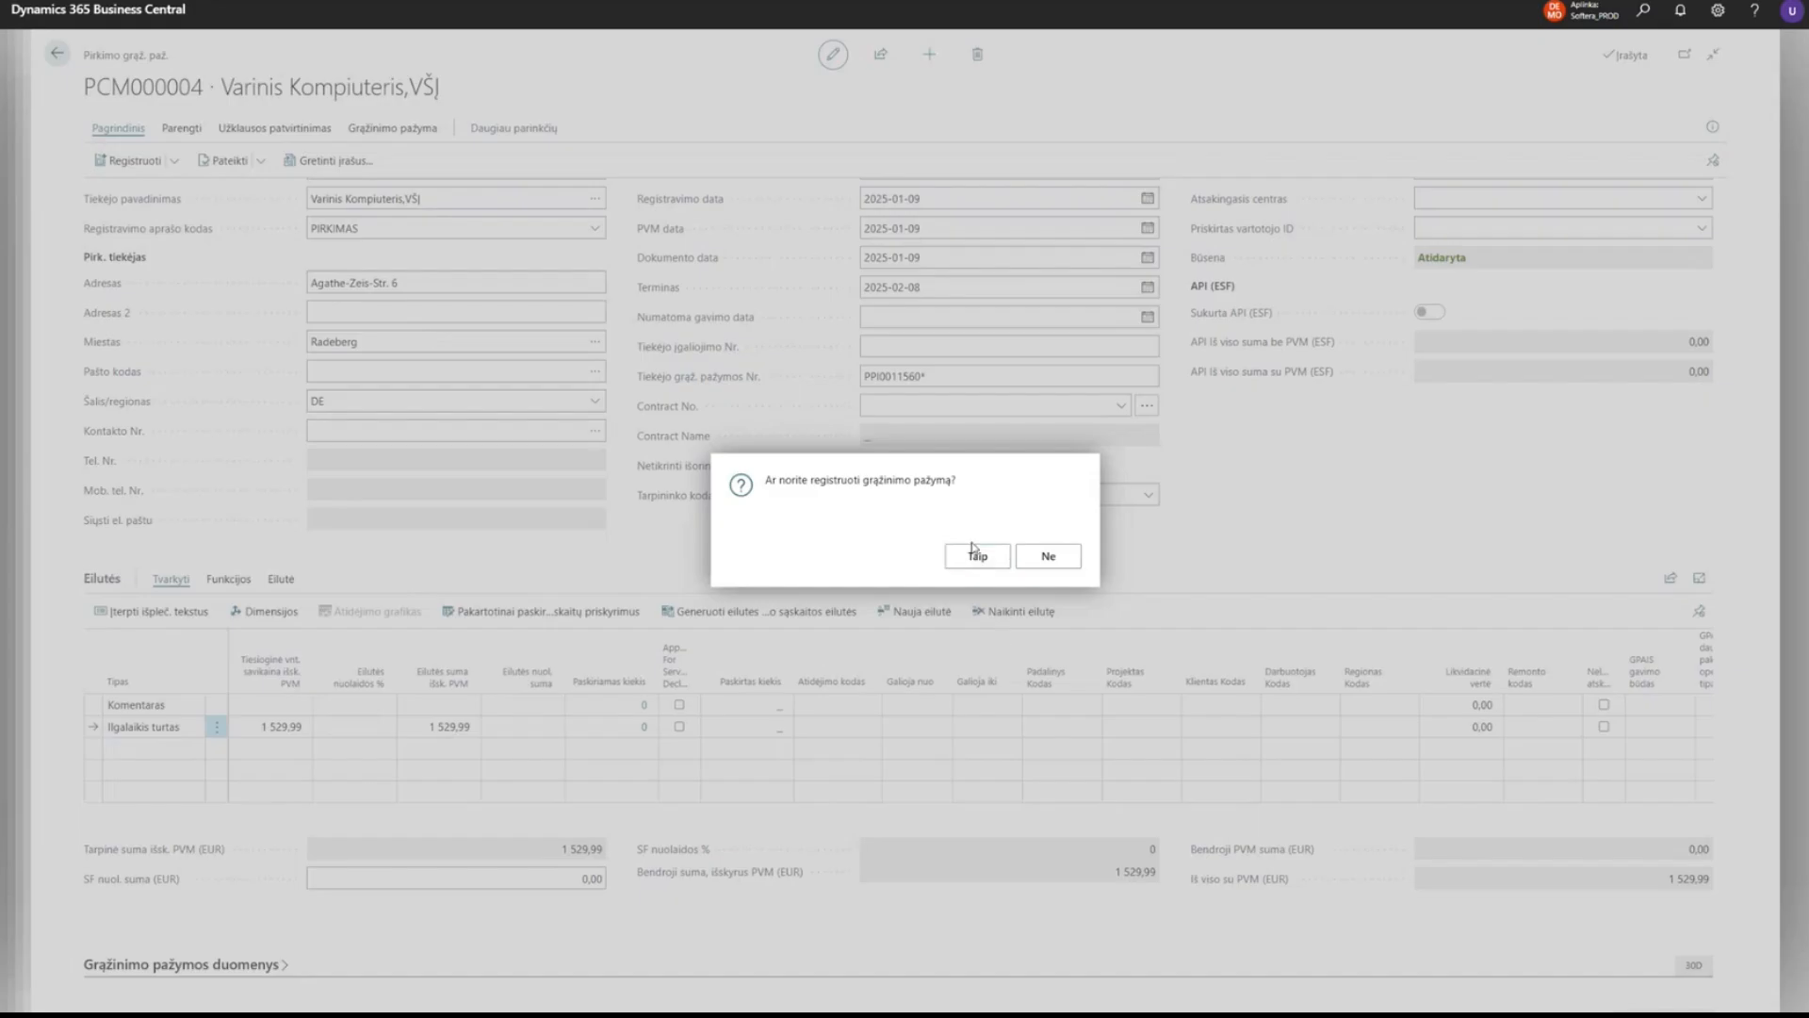
left_click(974, 549)
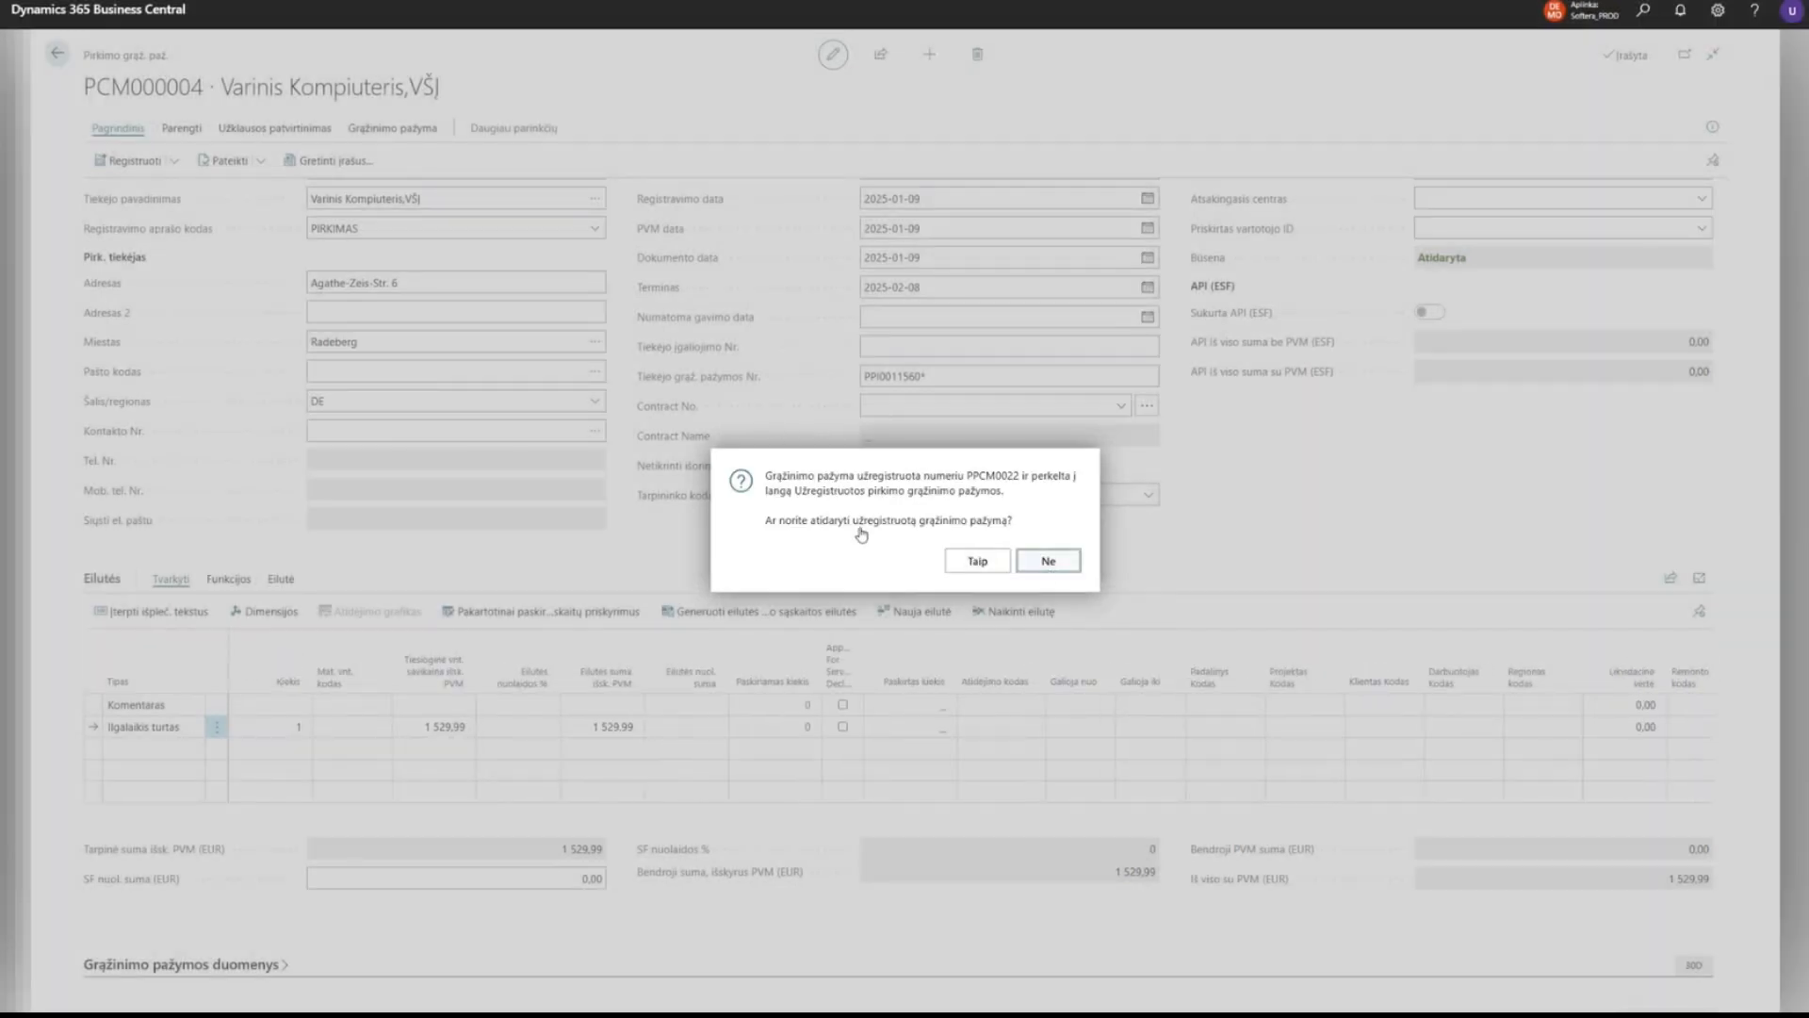
left_click(1049, 561)
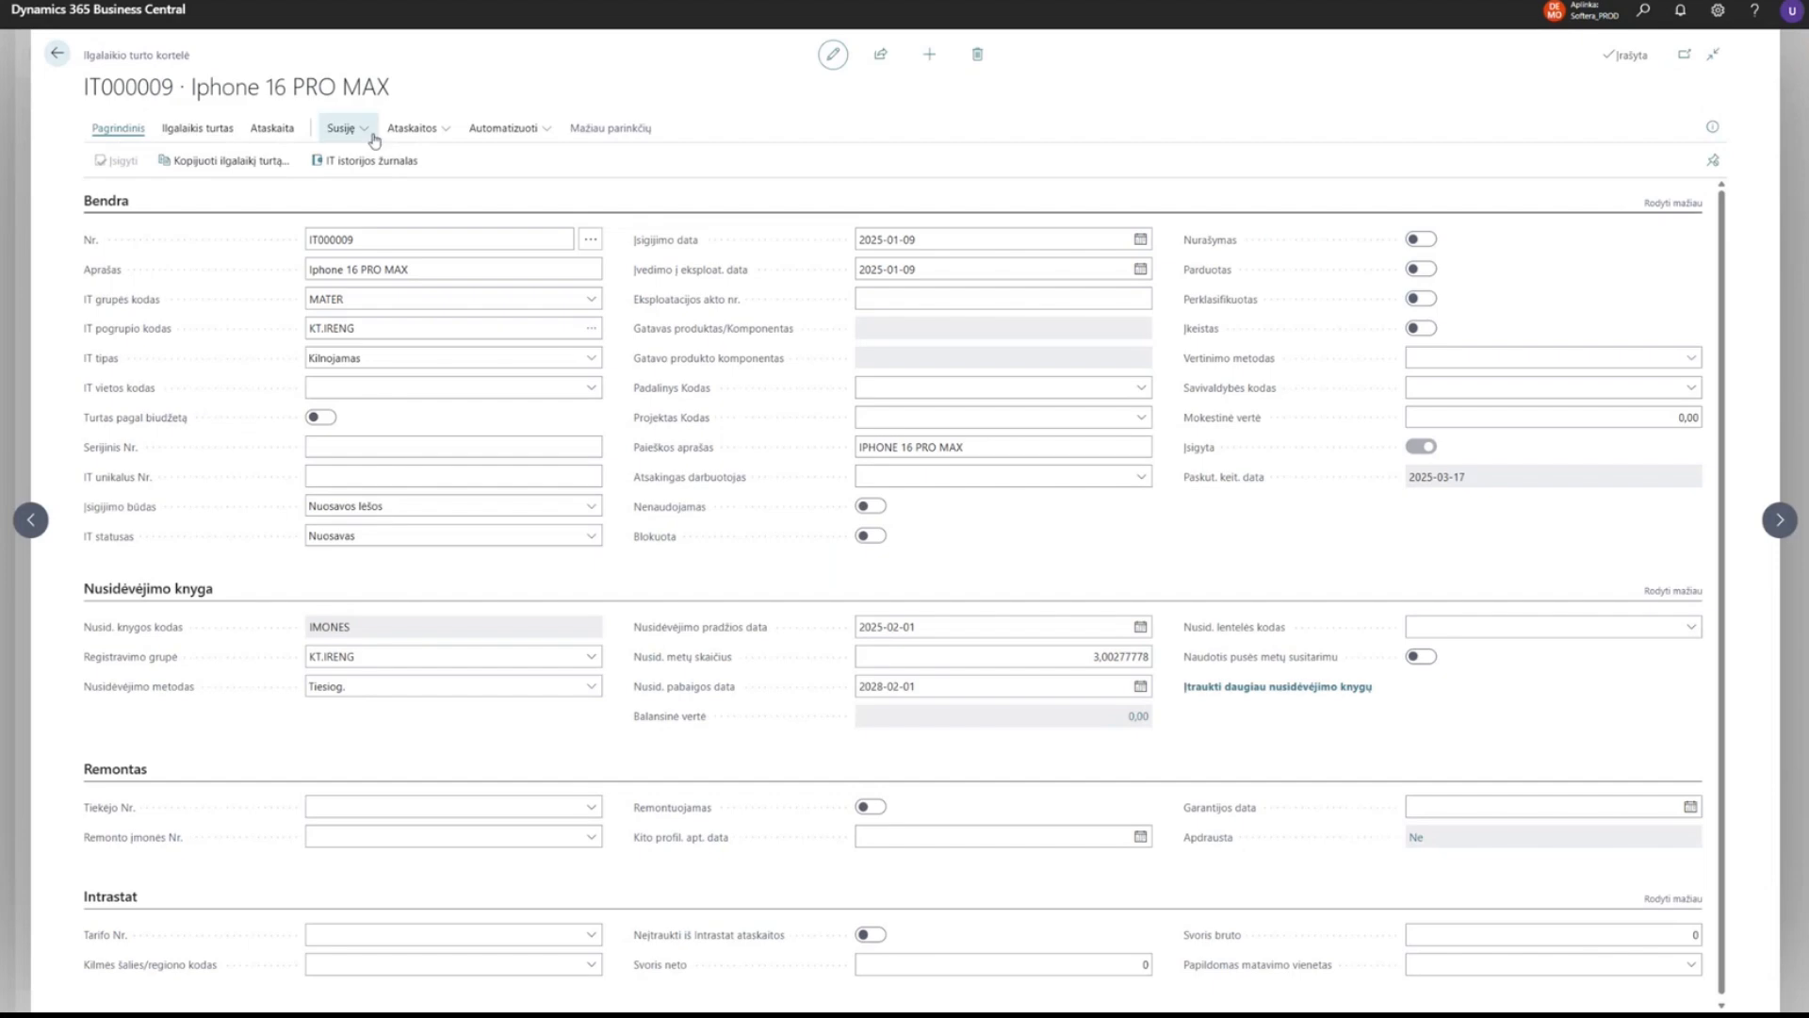
Examine the acquisition and credit memo entries of IT000009 in its book entries and return to the fixed asset list.
left_click(343, 128)
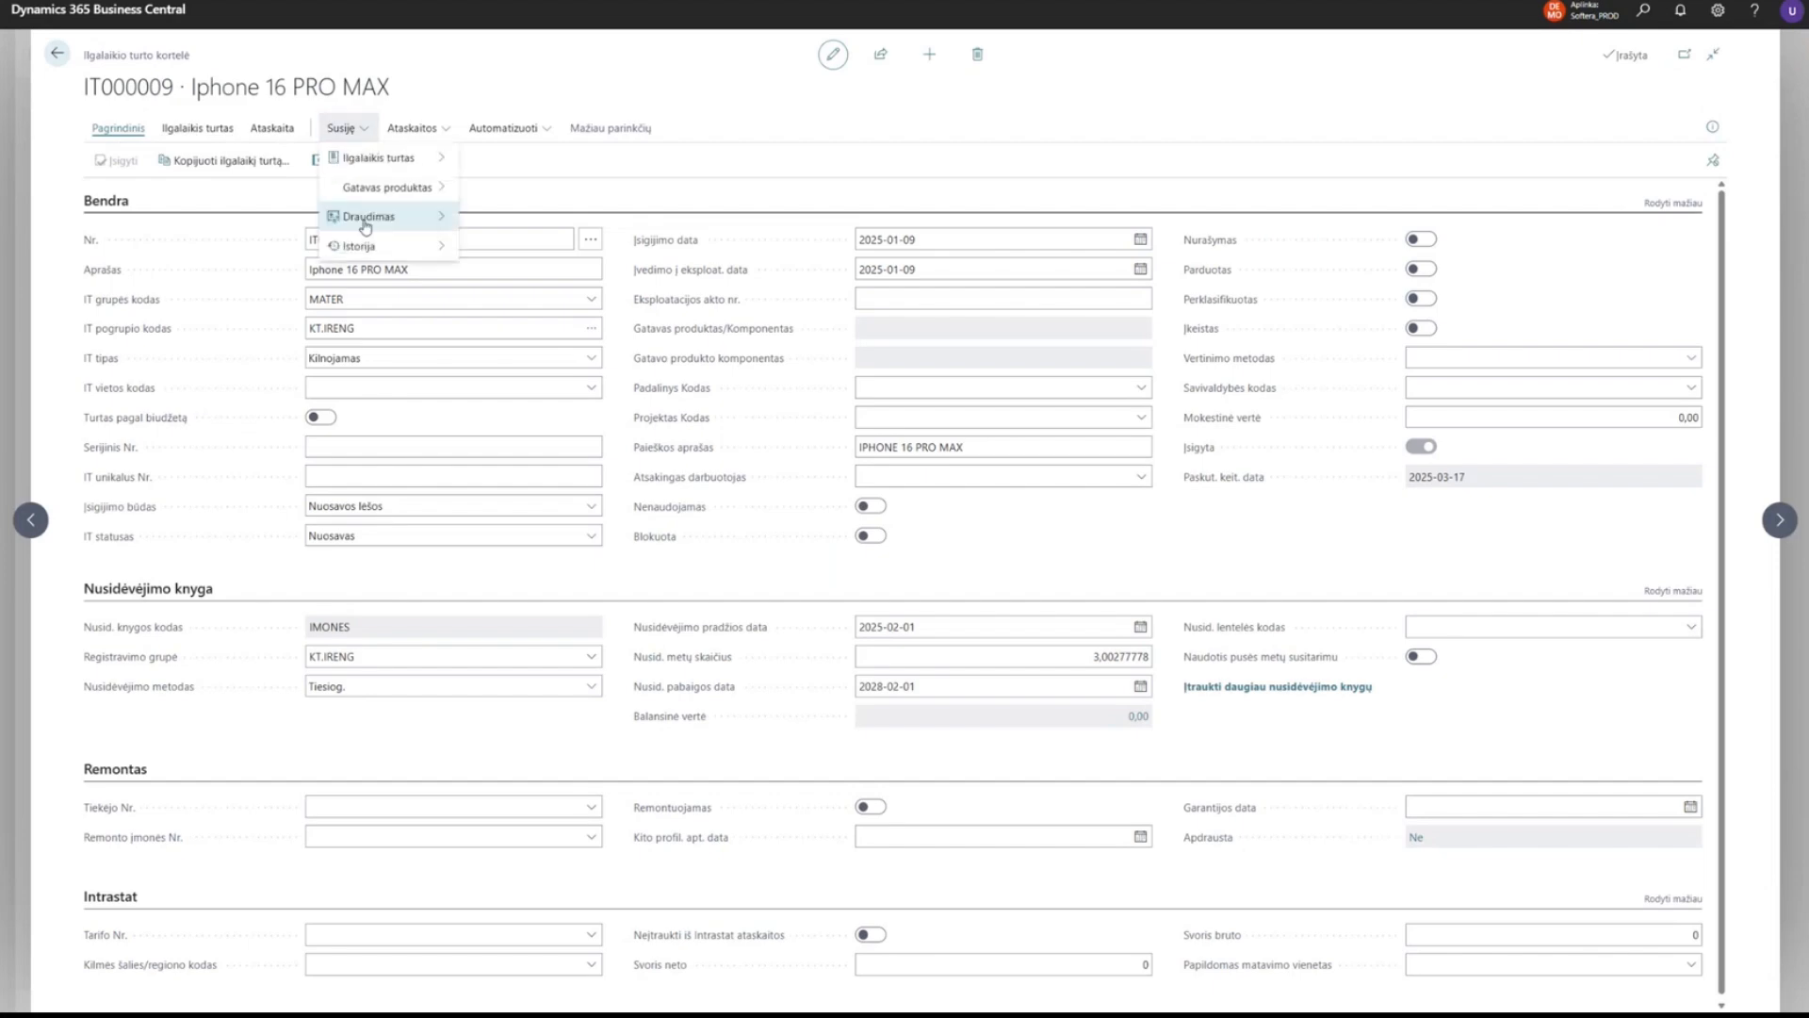
left_click(373, 260)
left_click(359, 133)
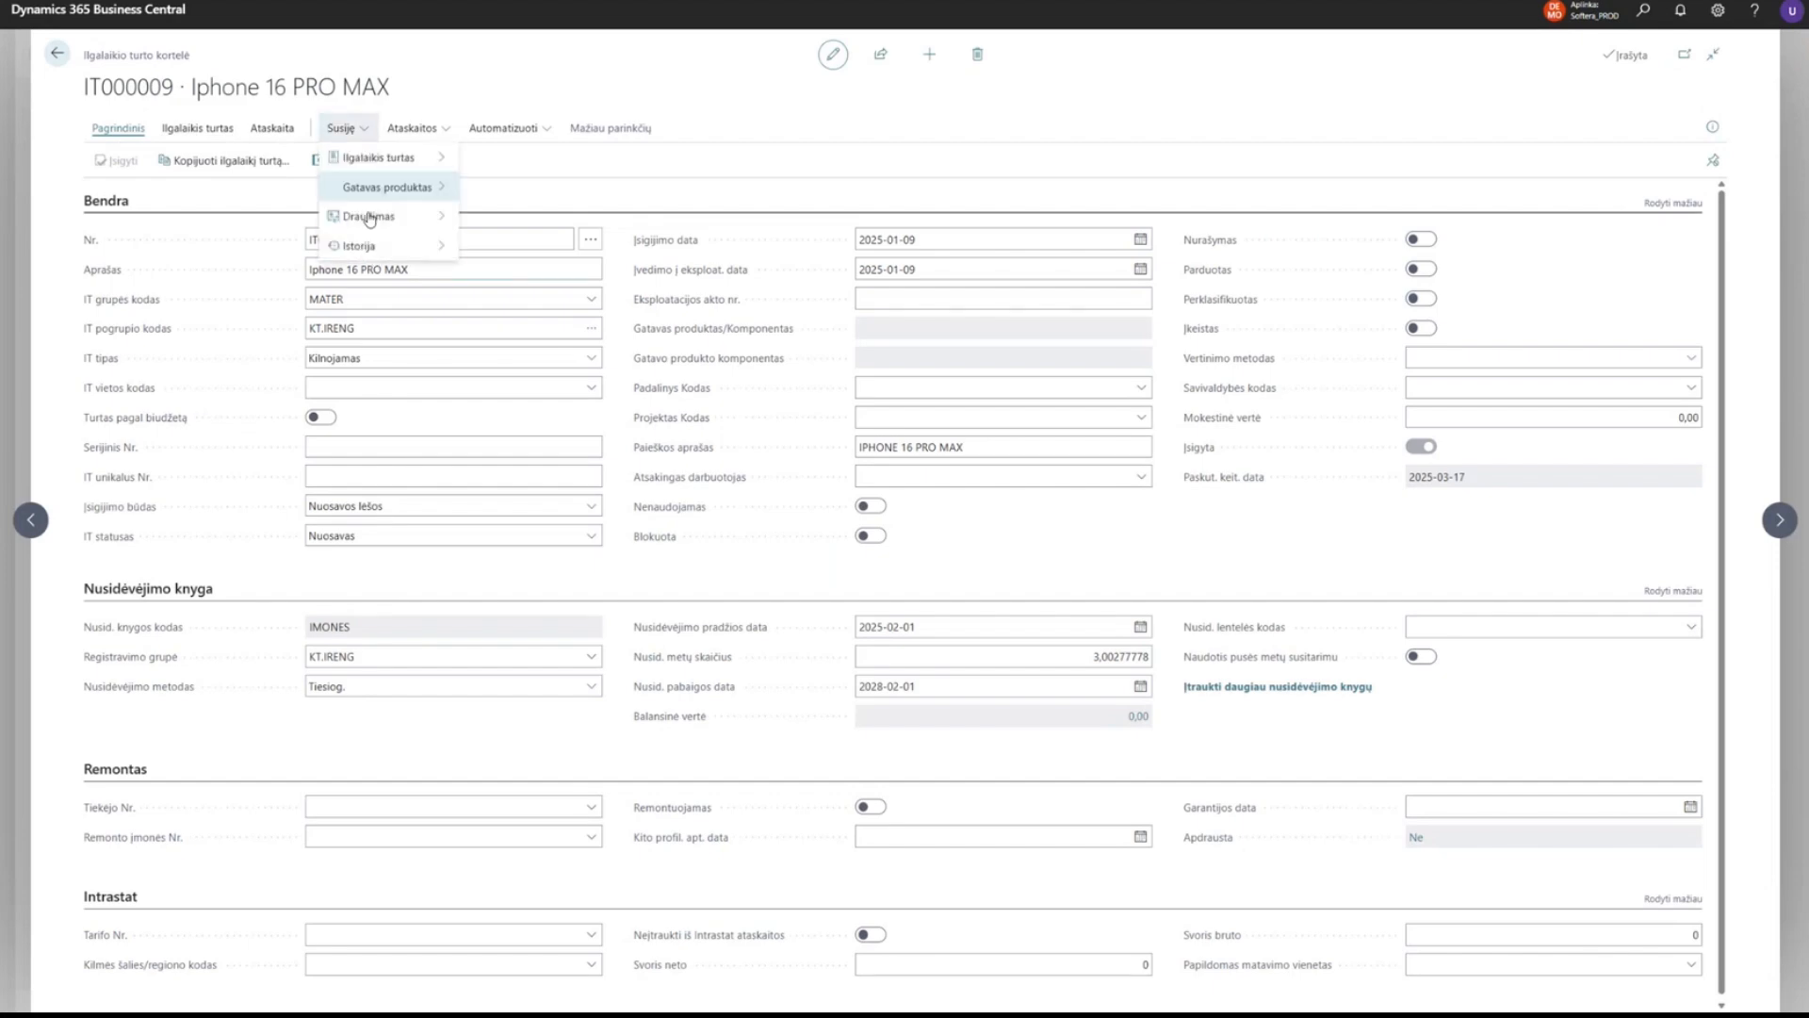
left_click(526, 246)
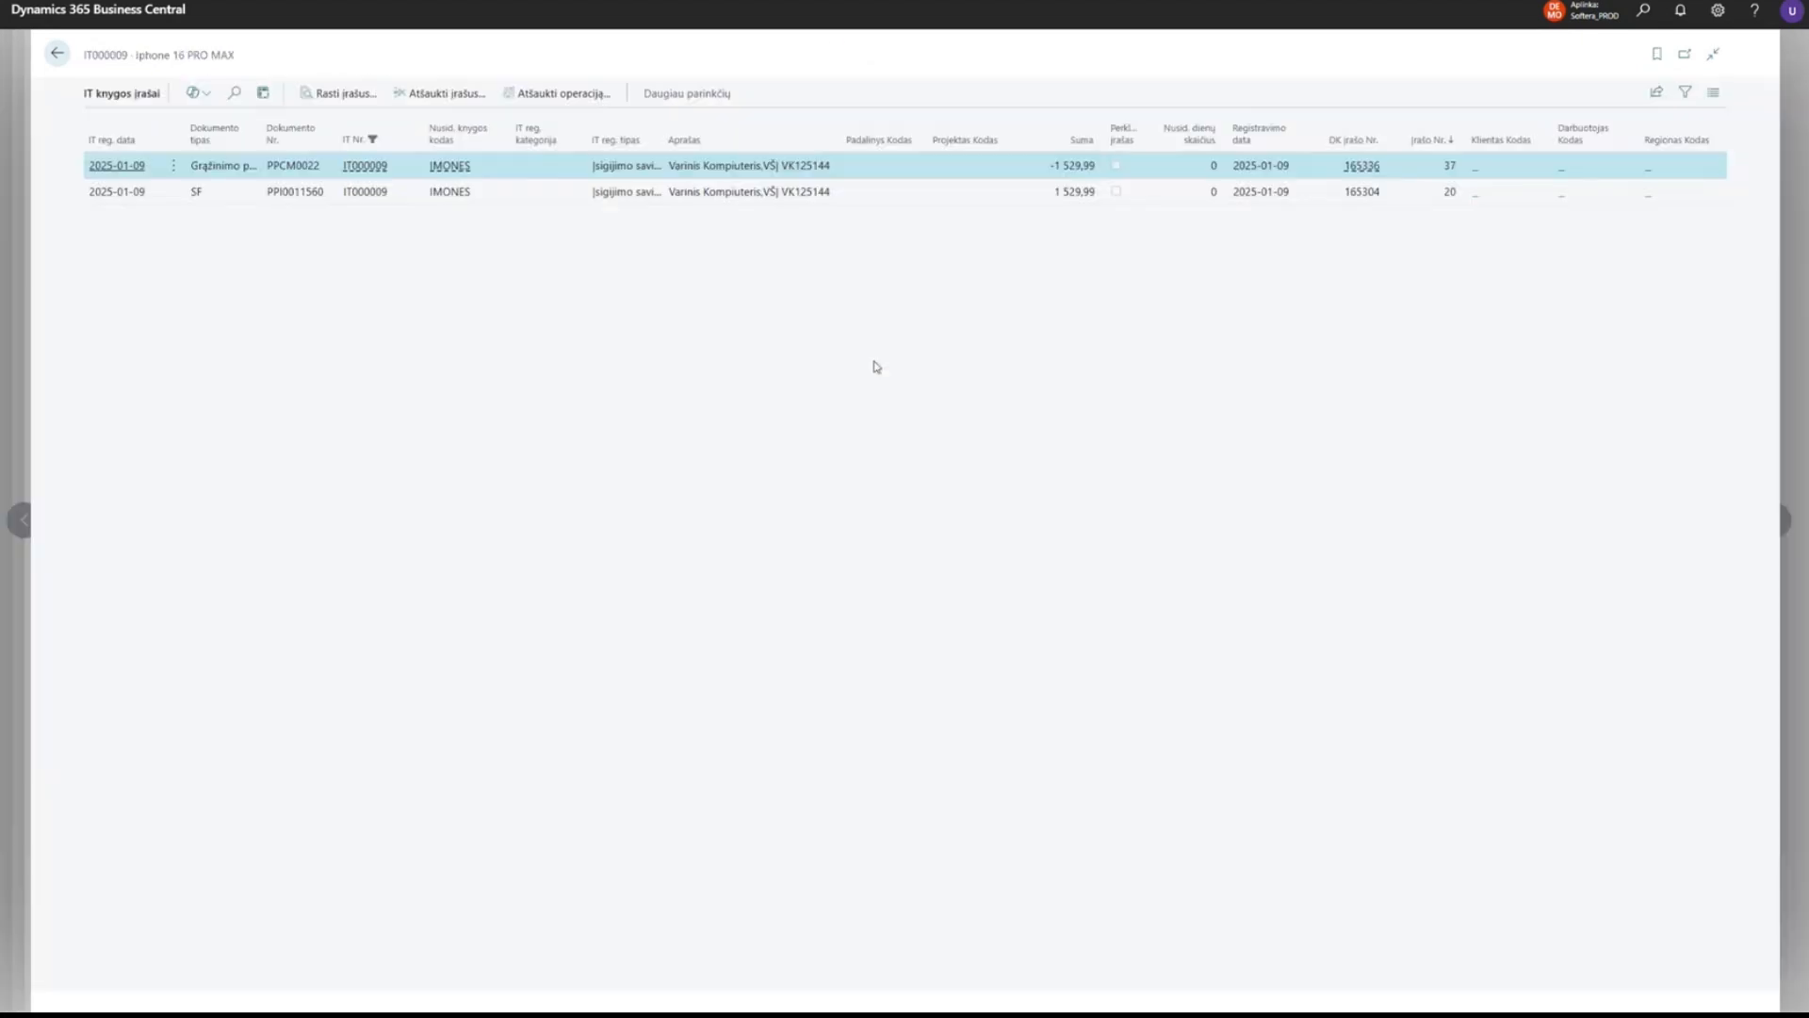
left_click(278, 200)
left_click(249, 168)
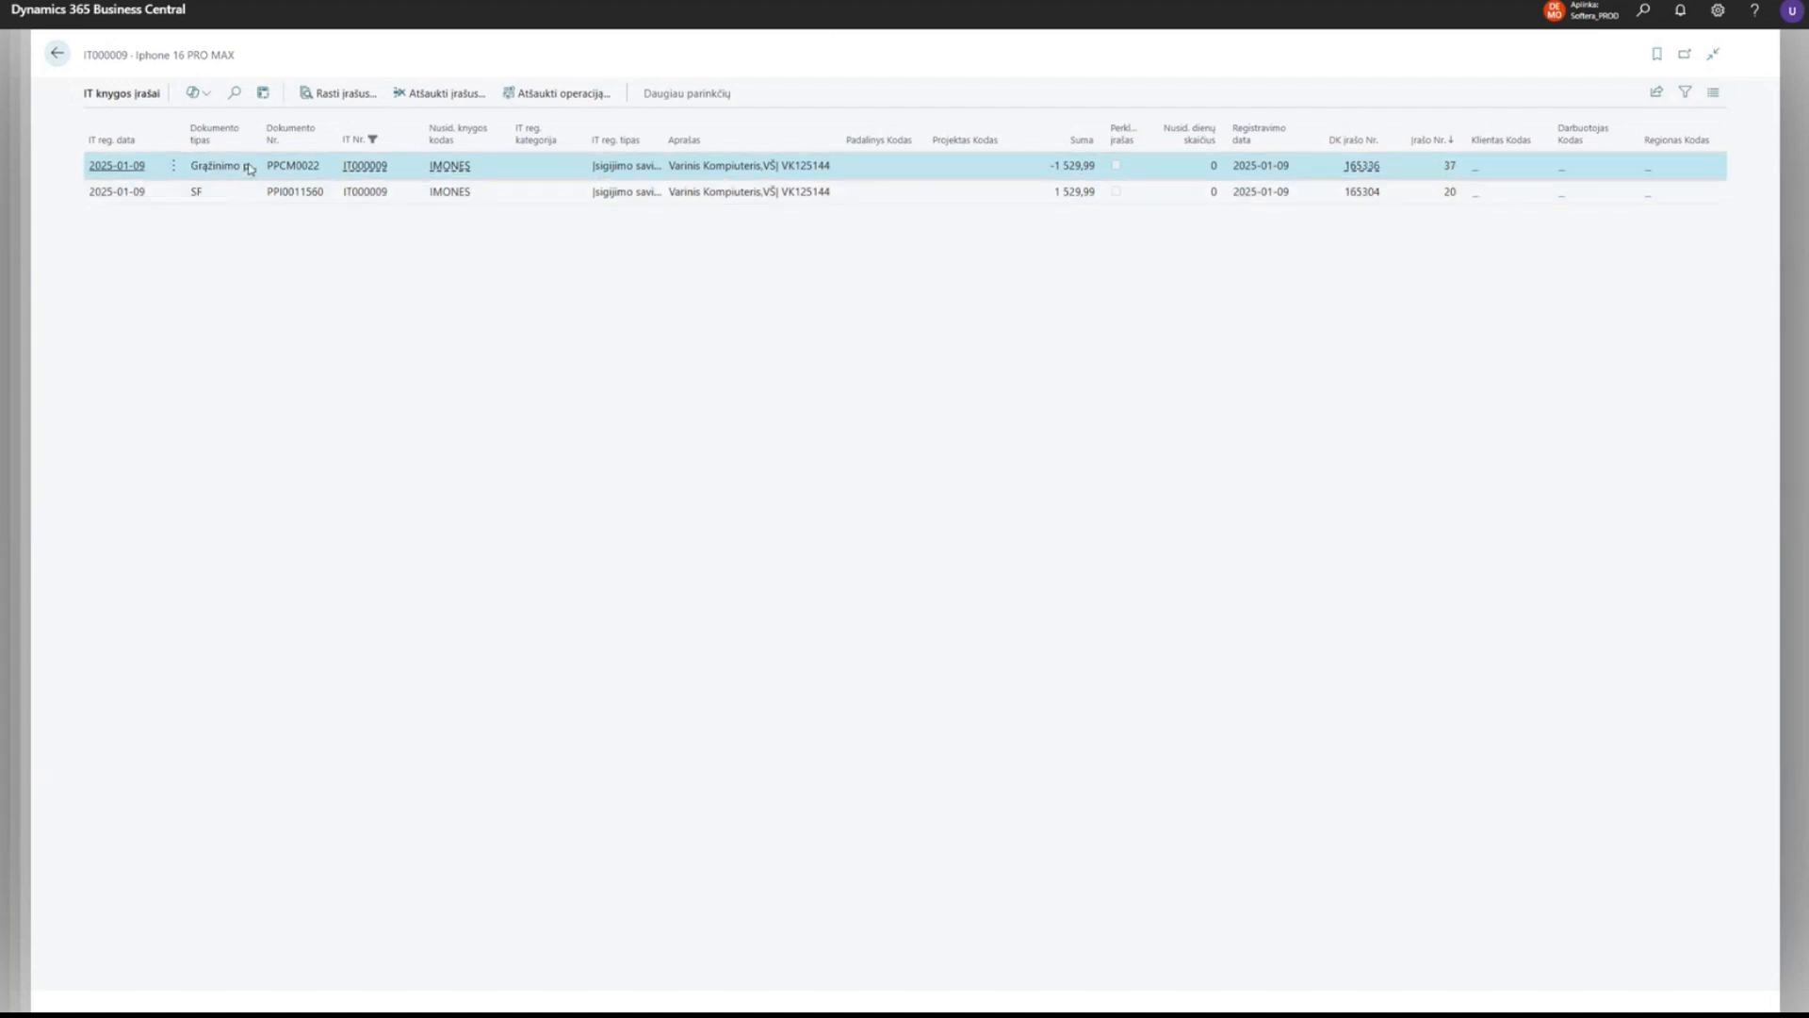
key("Escape")
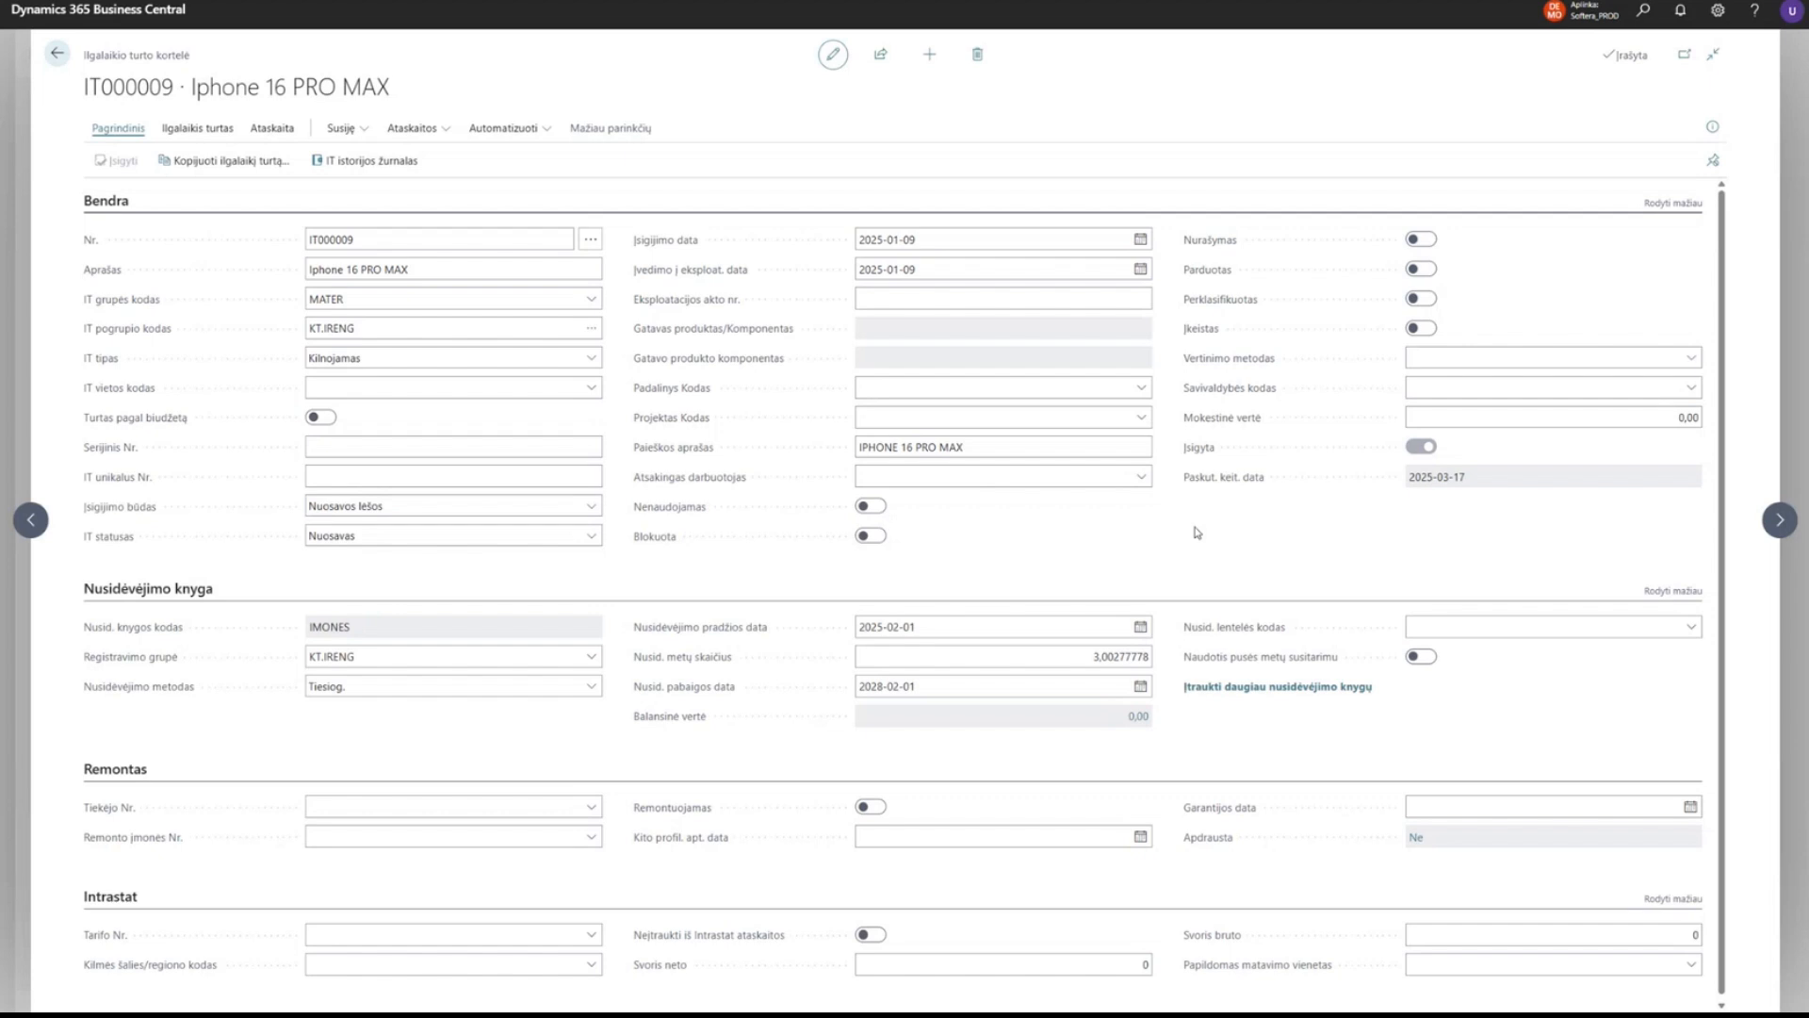
key("Escape")
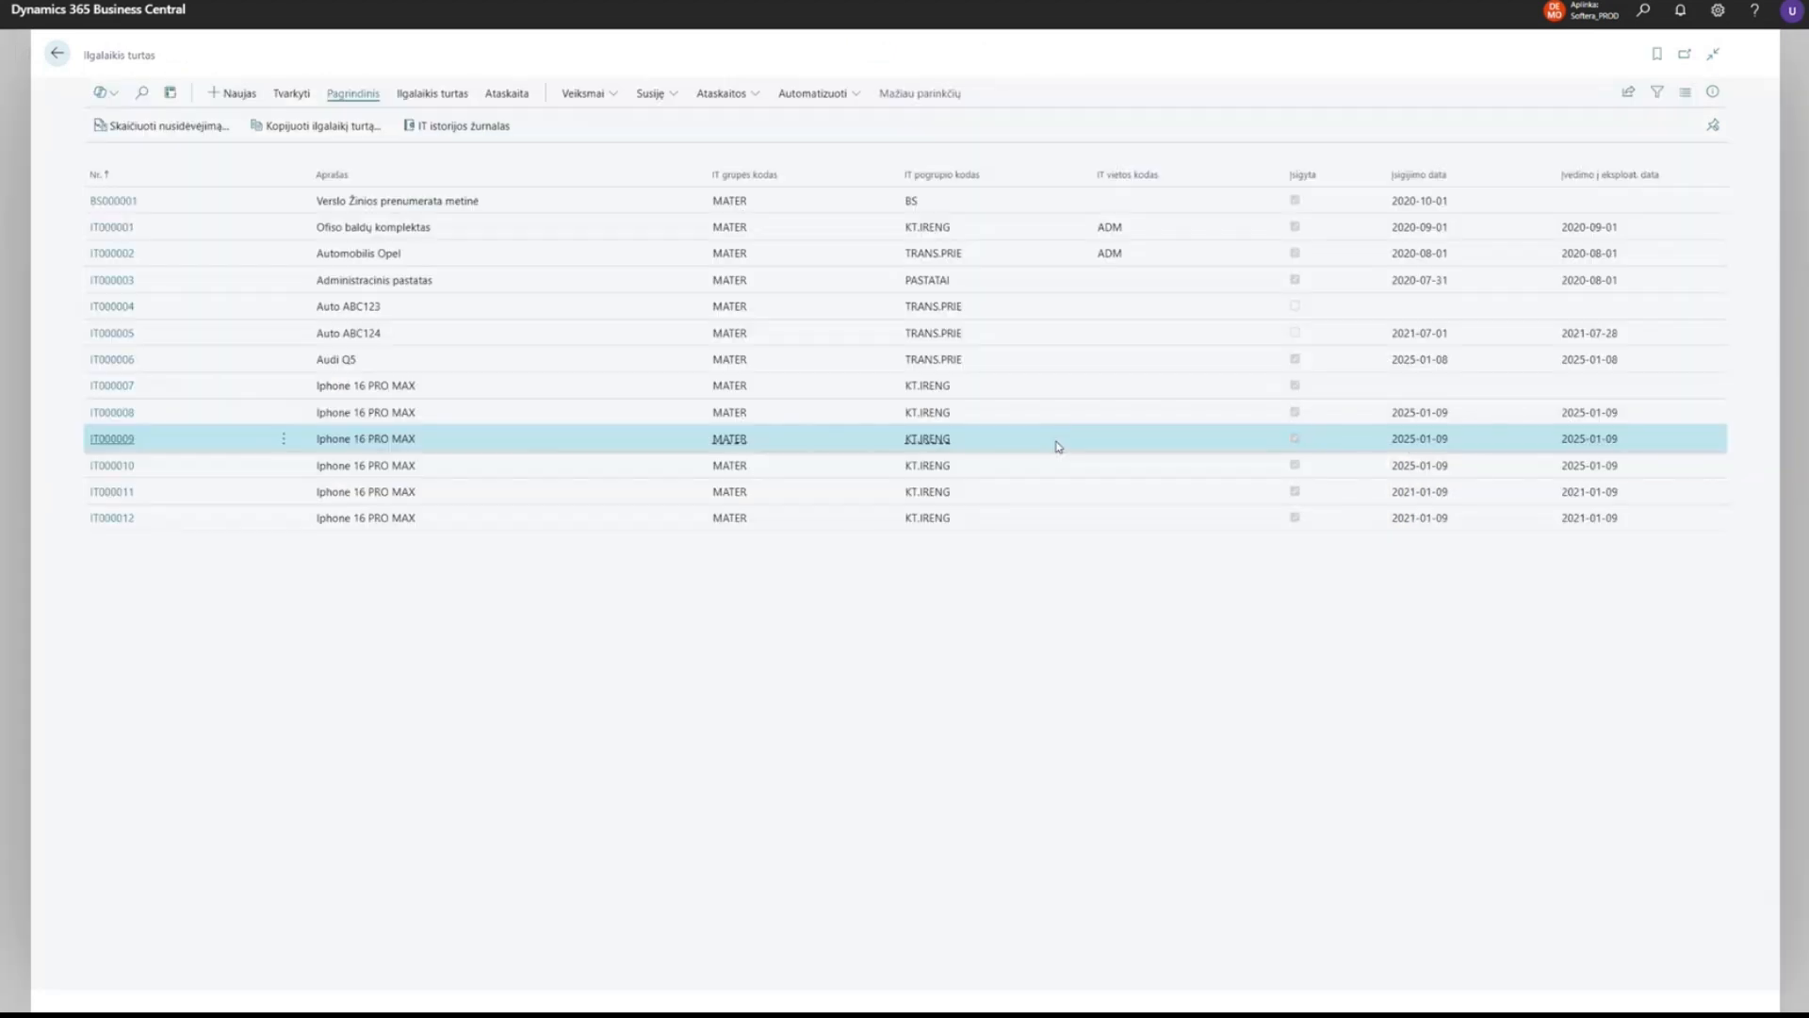
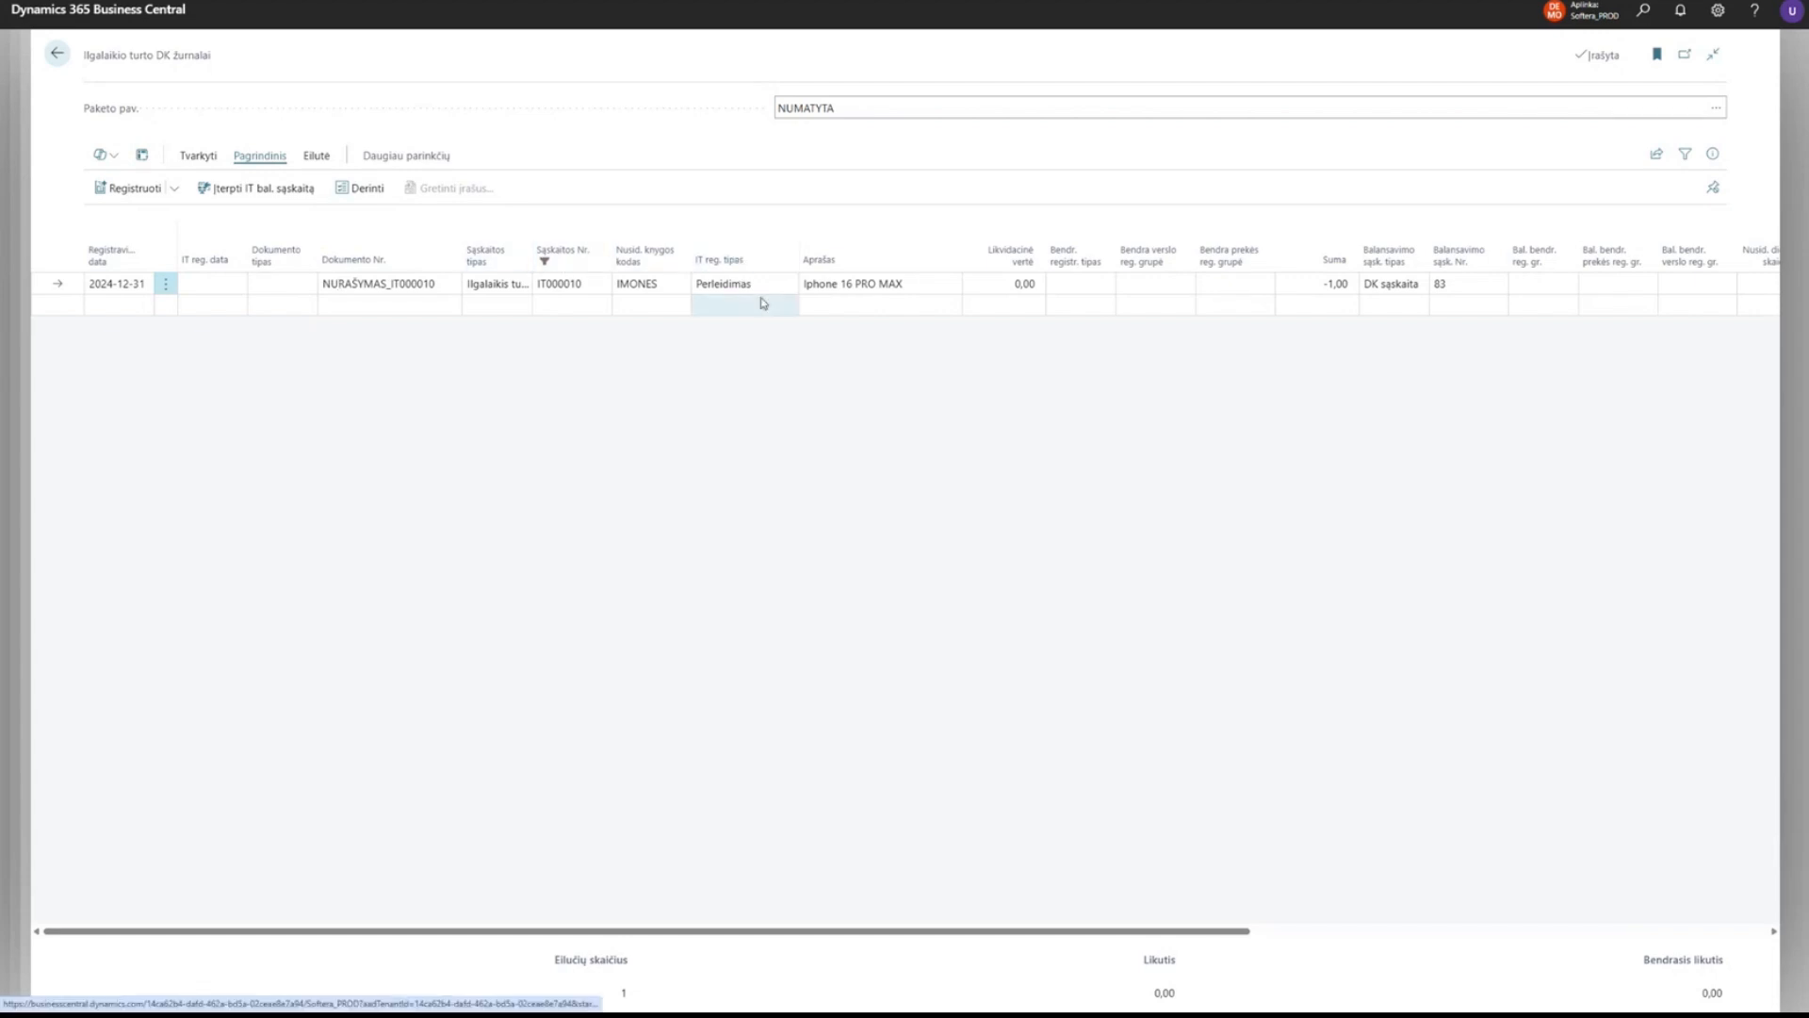
mouse_move(751, 266)
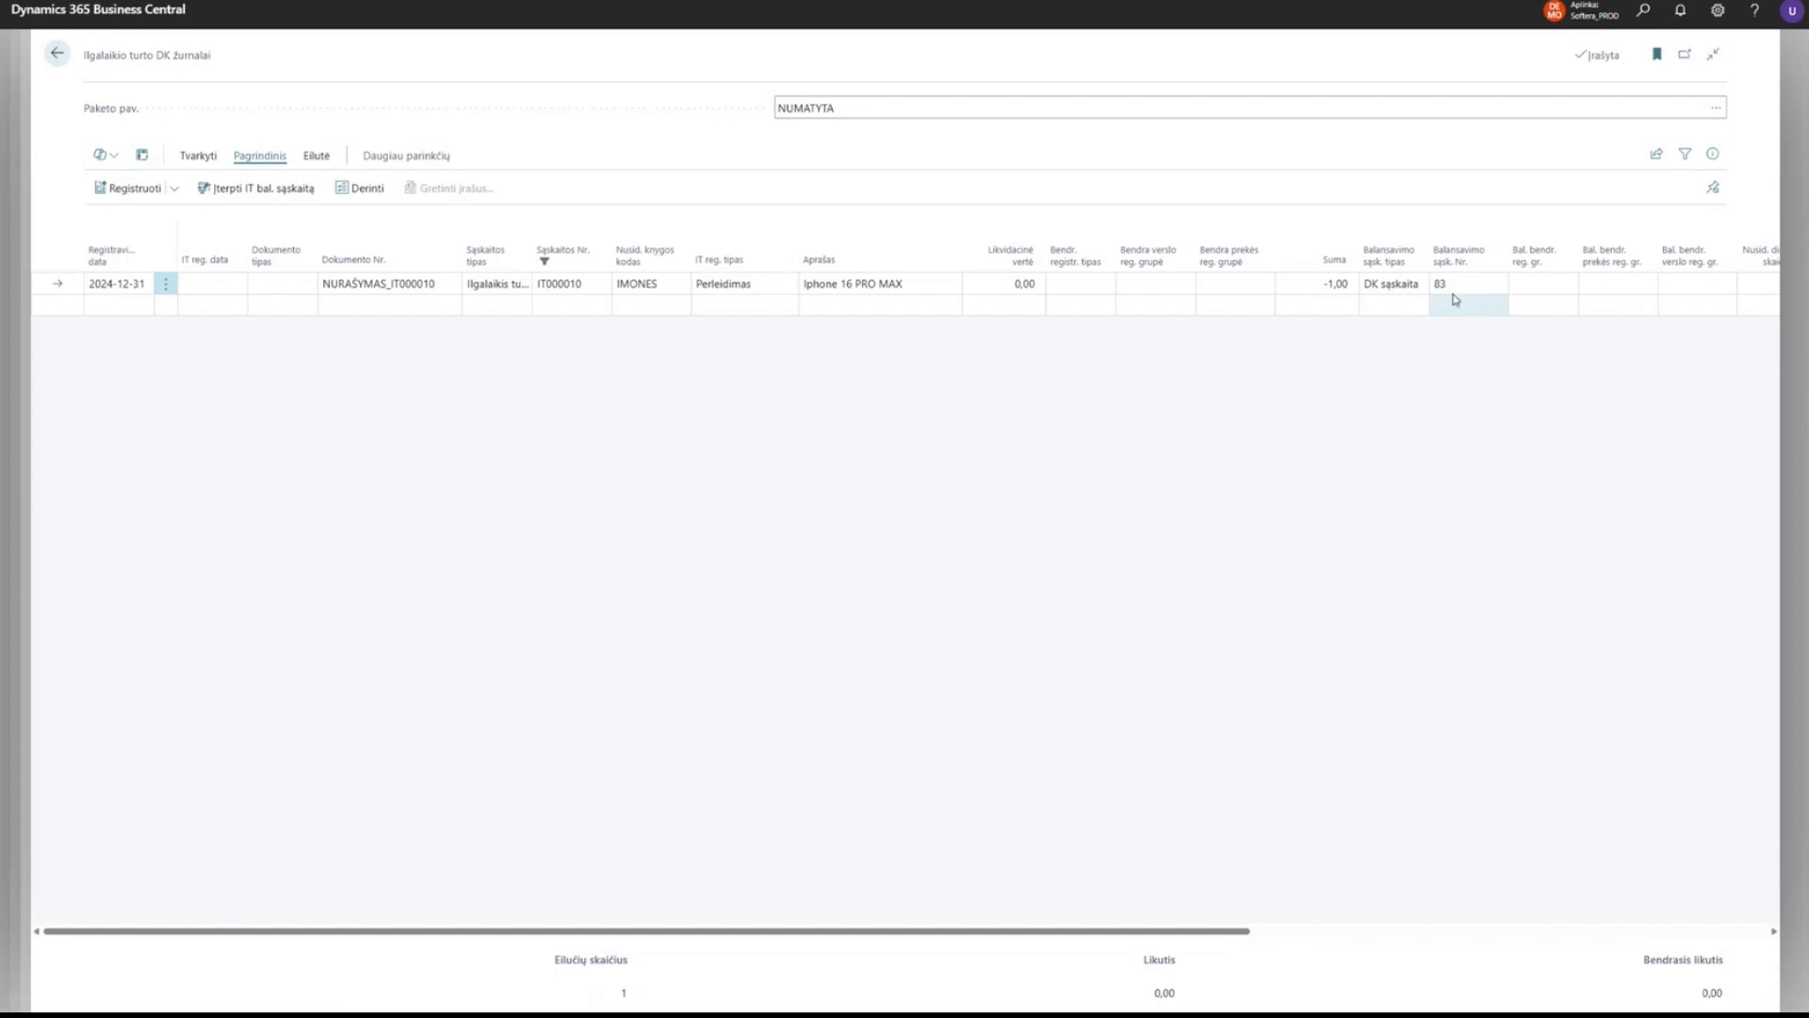
left_click(153, 193)
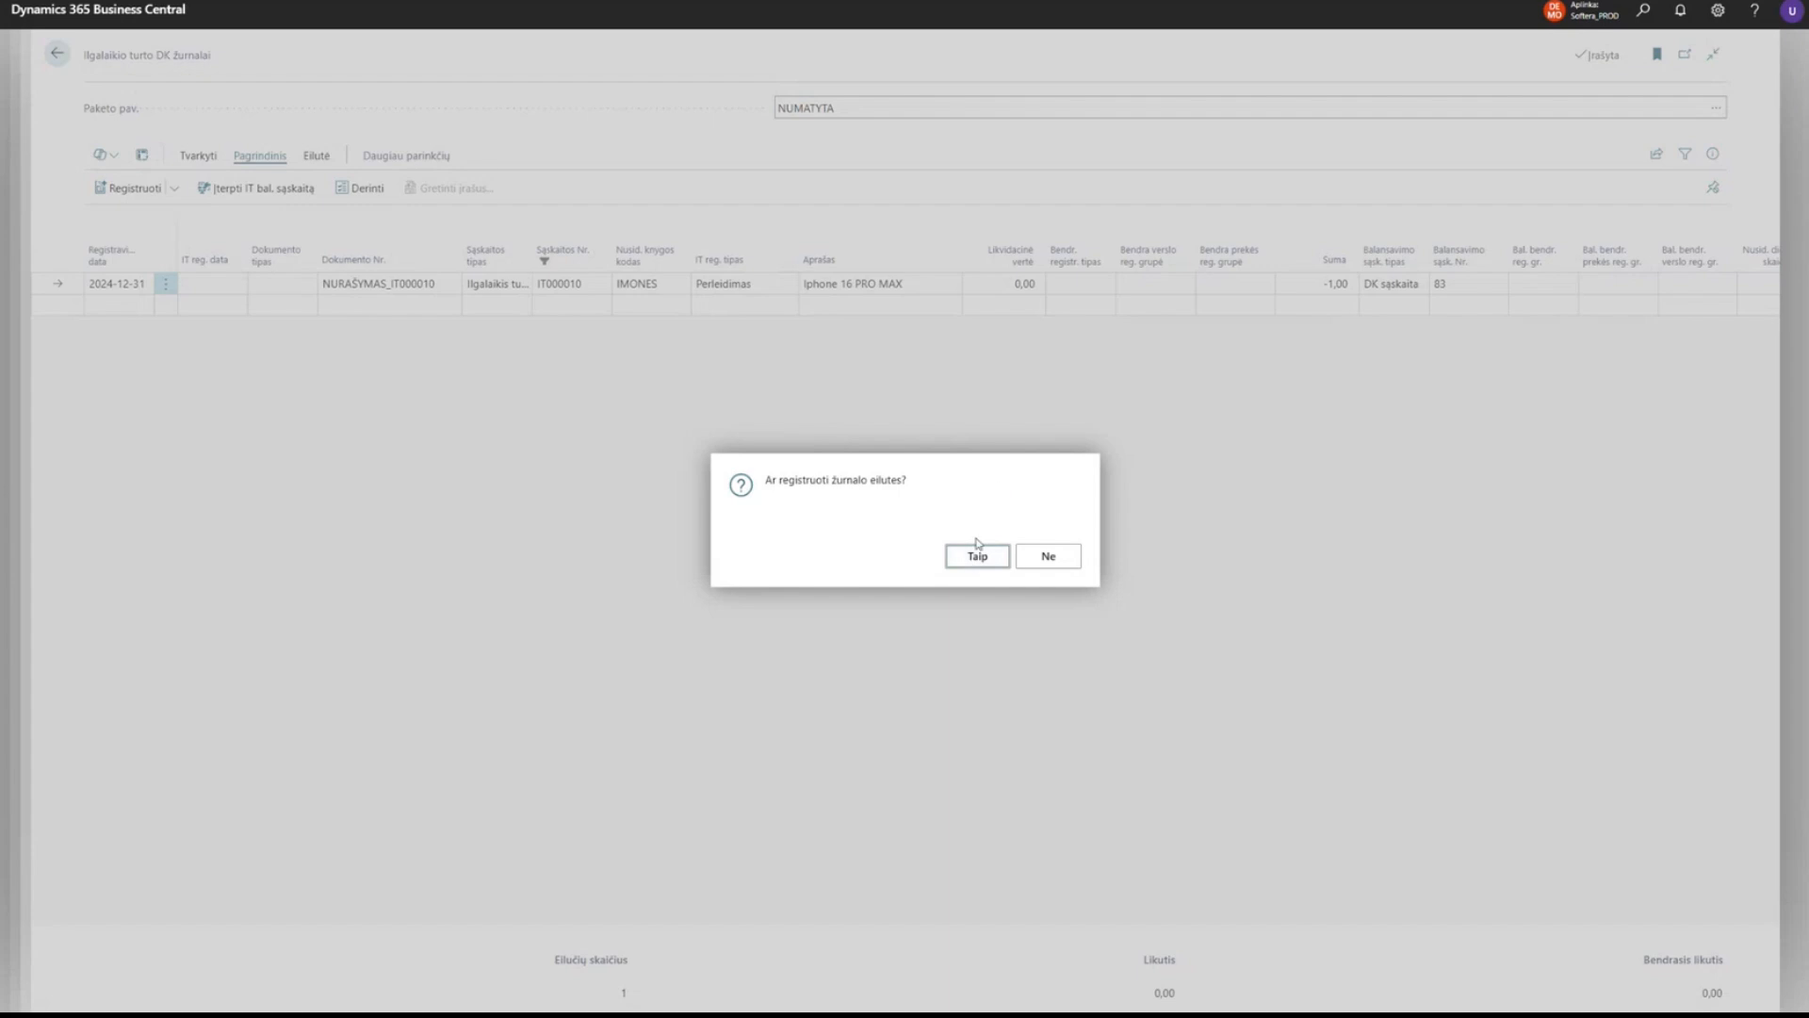
left_click(1071, 558)
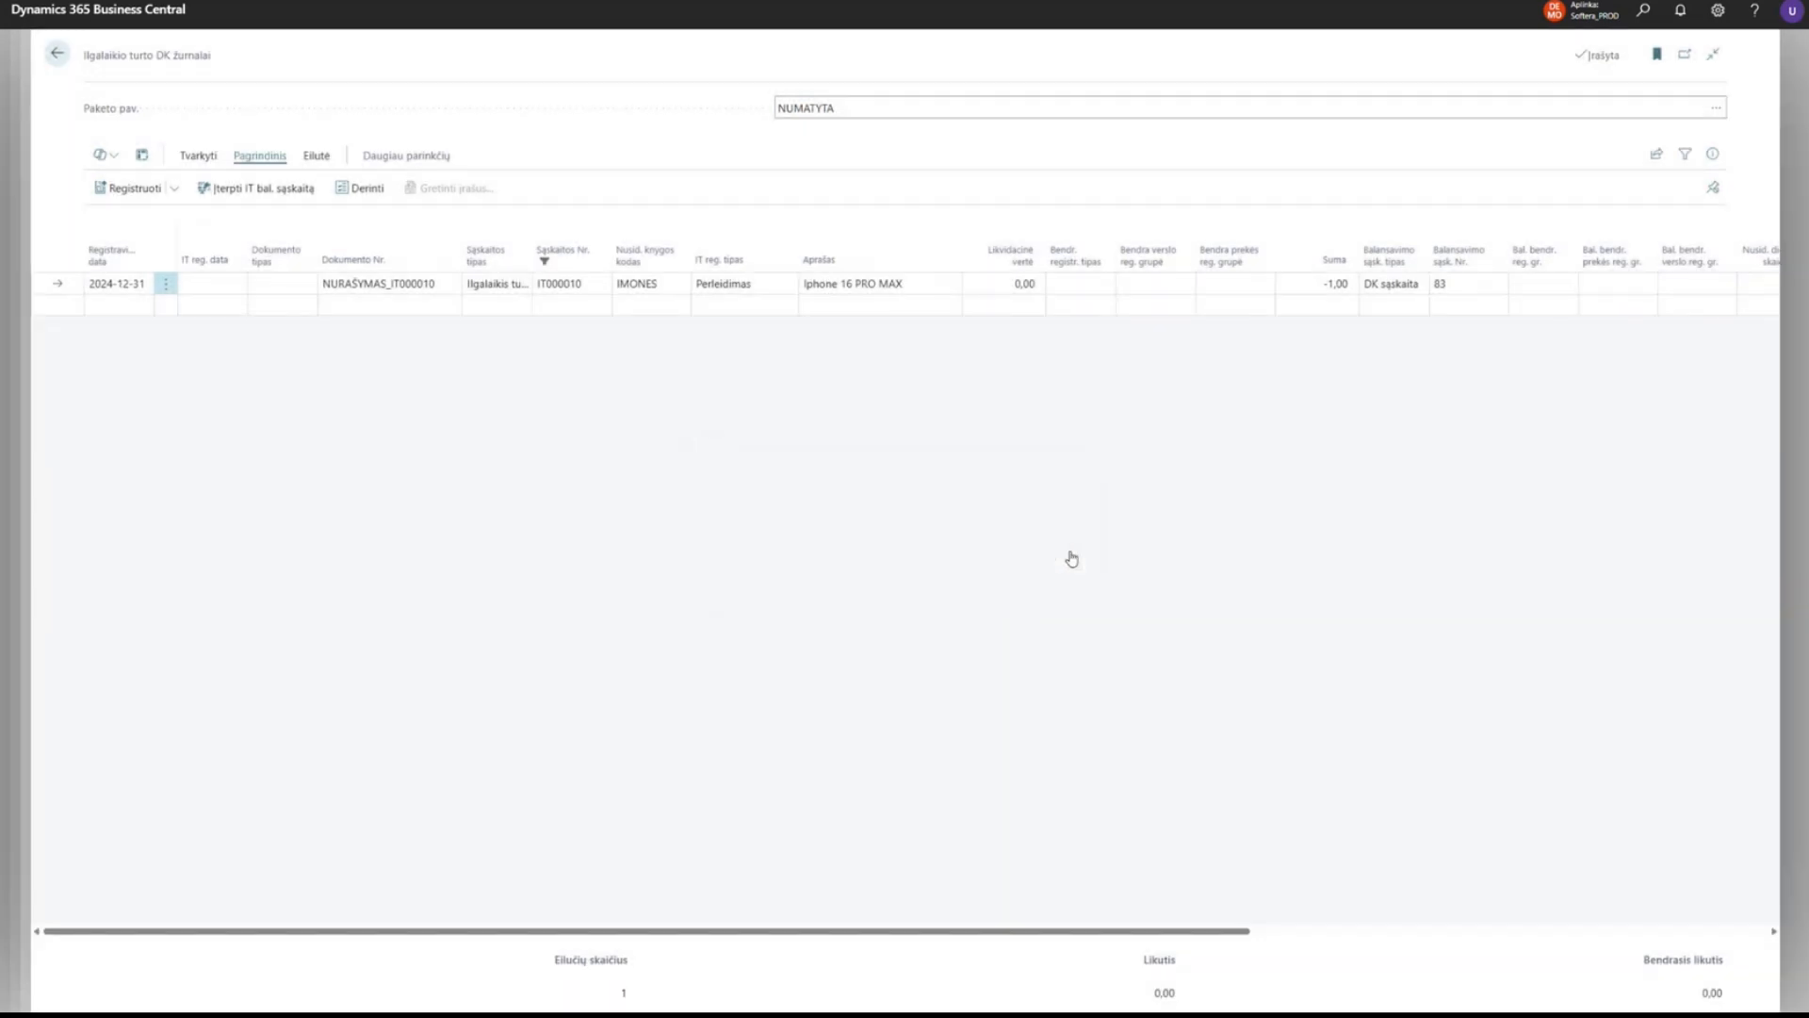
Post the IT000010 disposal (Perleidimas) journal line with document number NURAŠYMAS_IT000010.
left_click(414, 291)
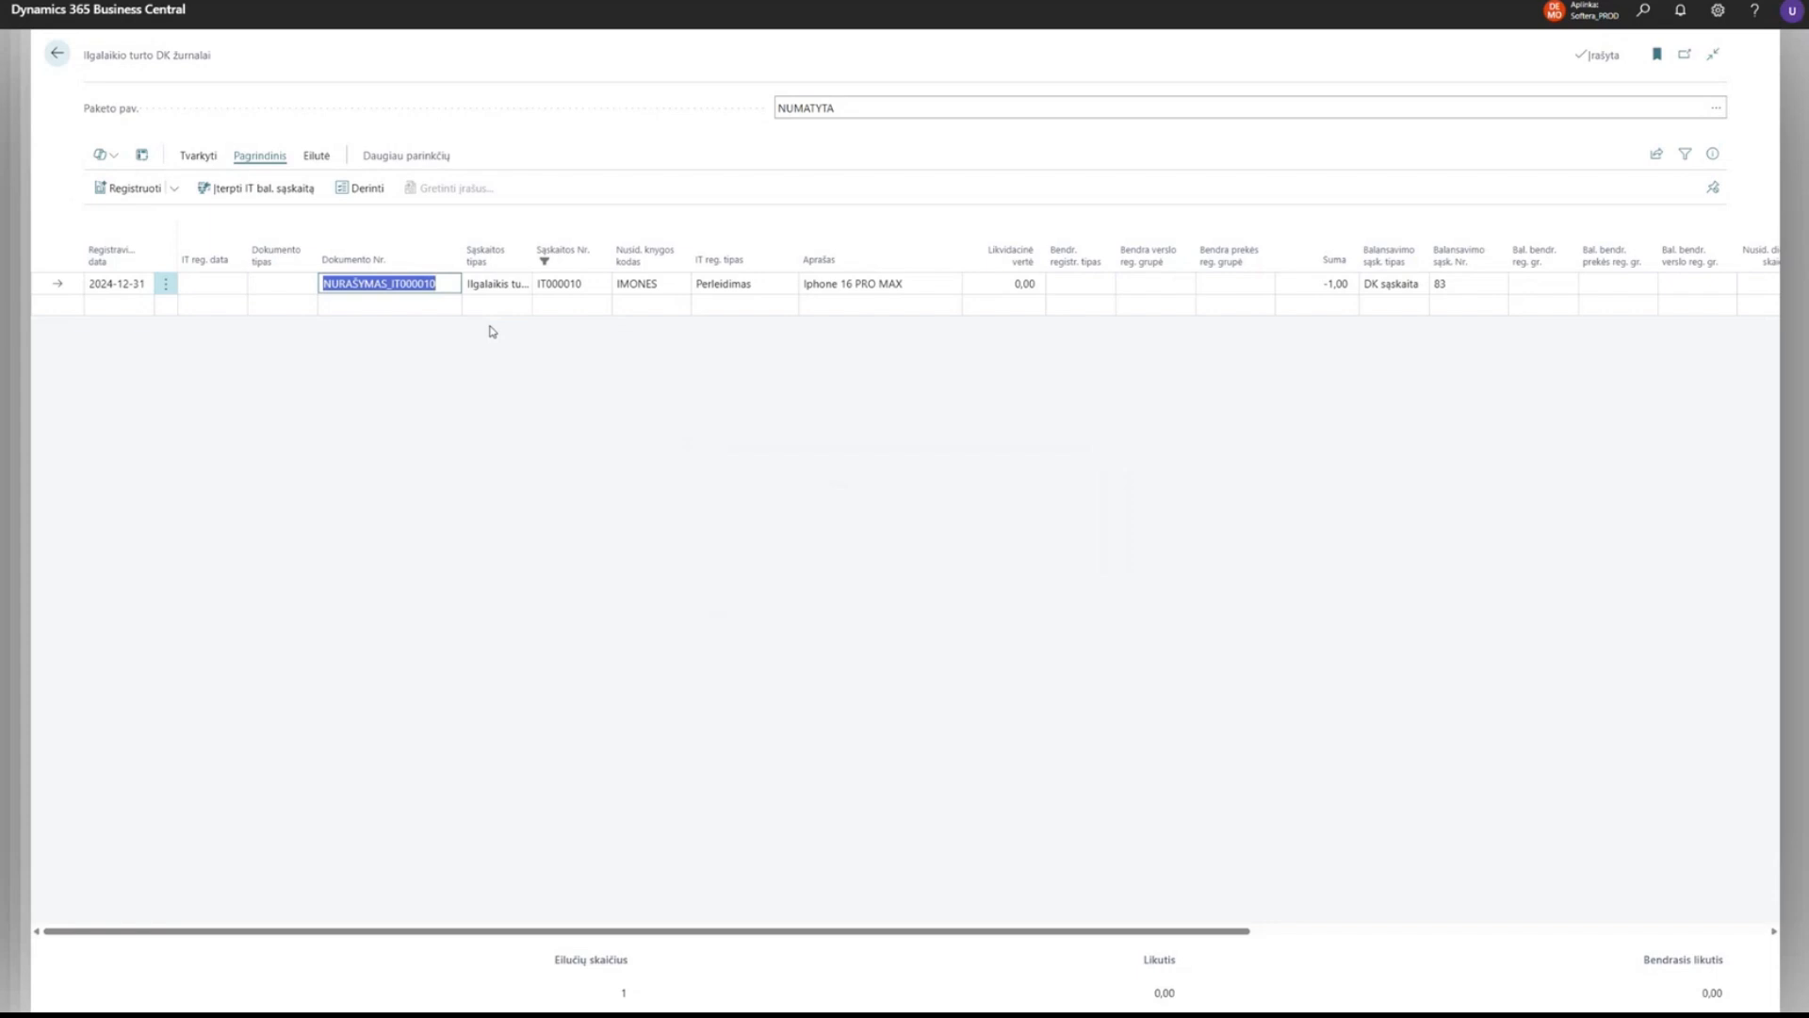
left_click(149, 191)
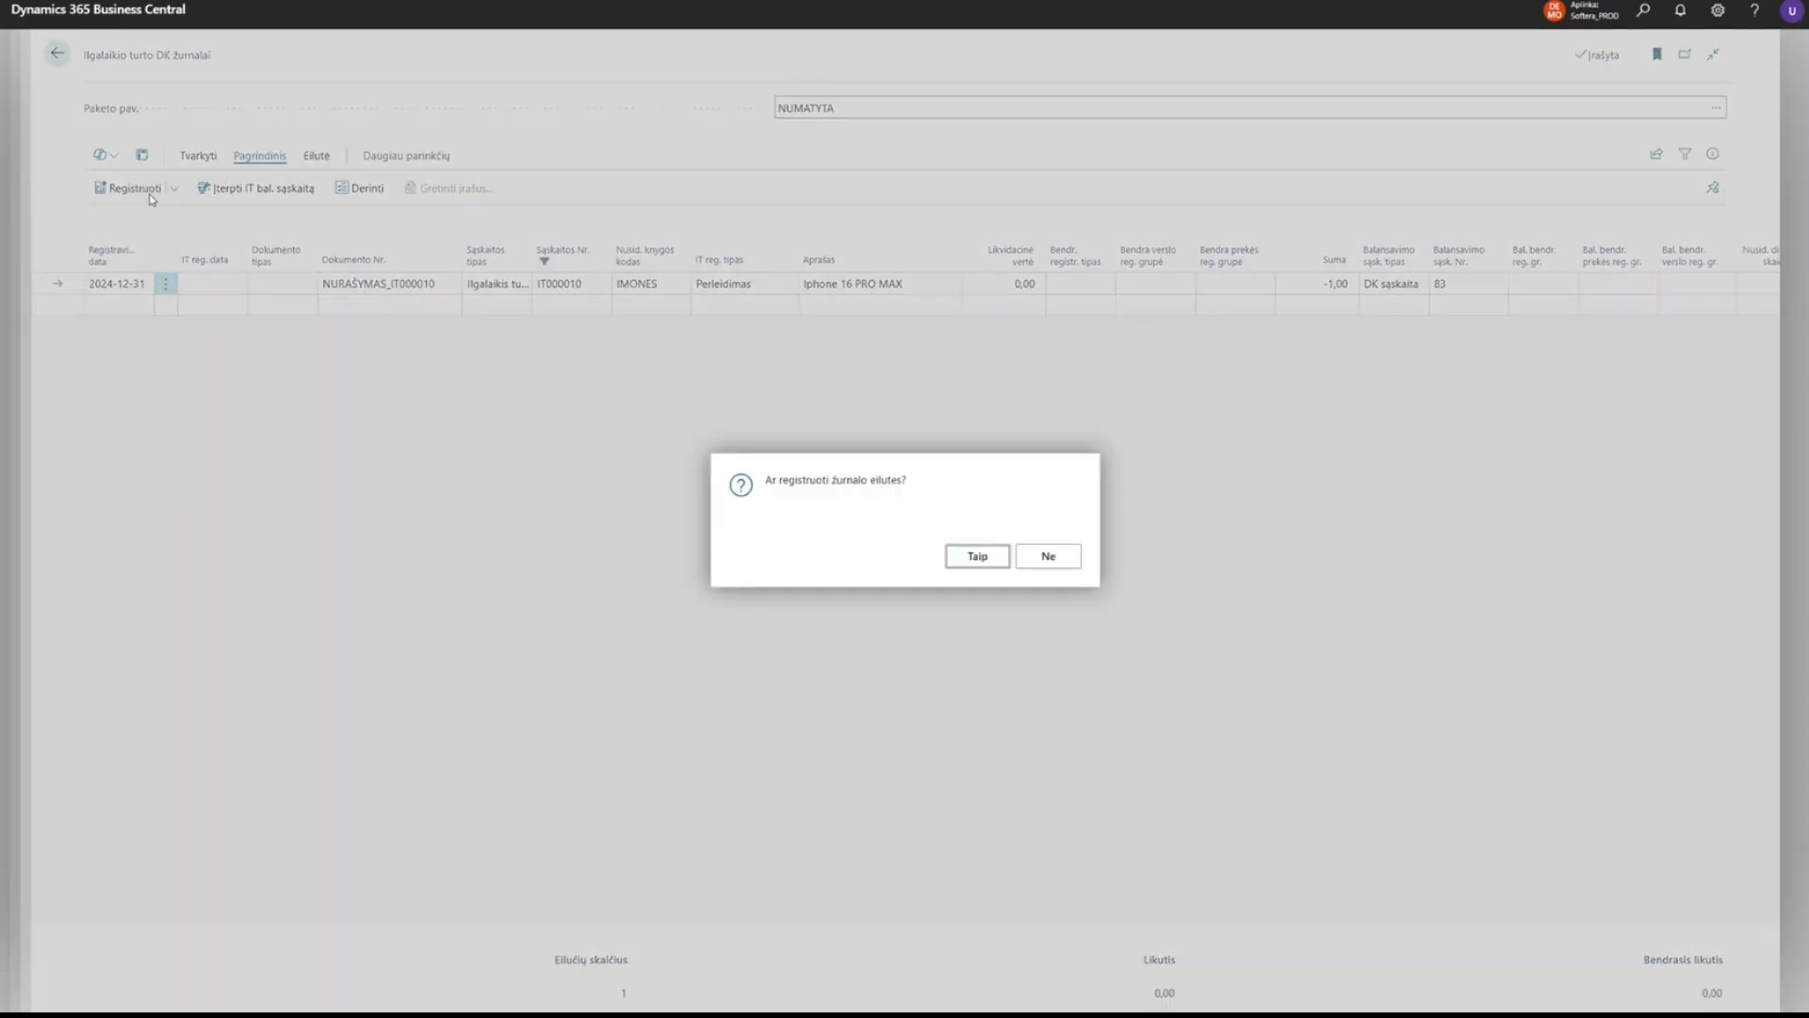
left_click(999, 558)
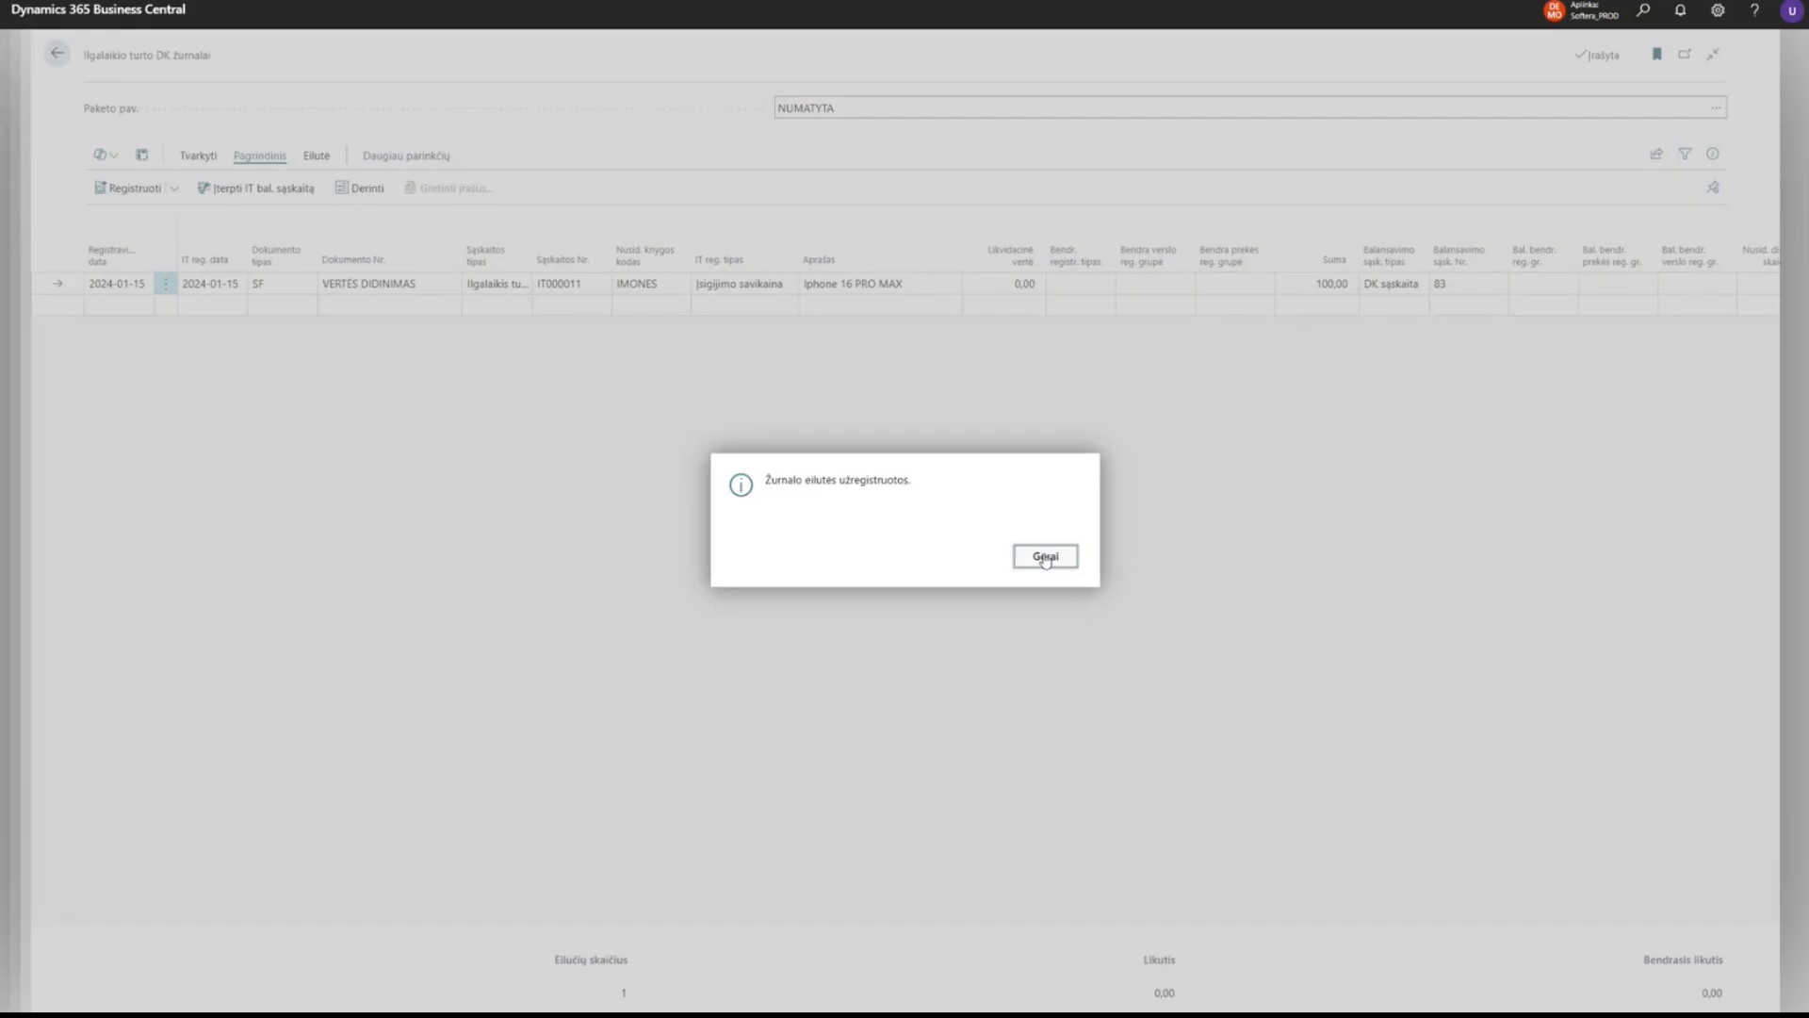
Acknowledge the posted journal lines and return to the fixed asset list.
left_click(1037, 556)
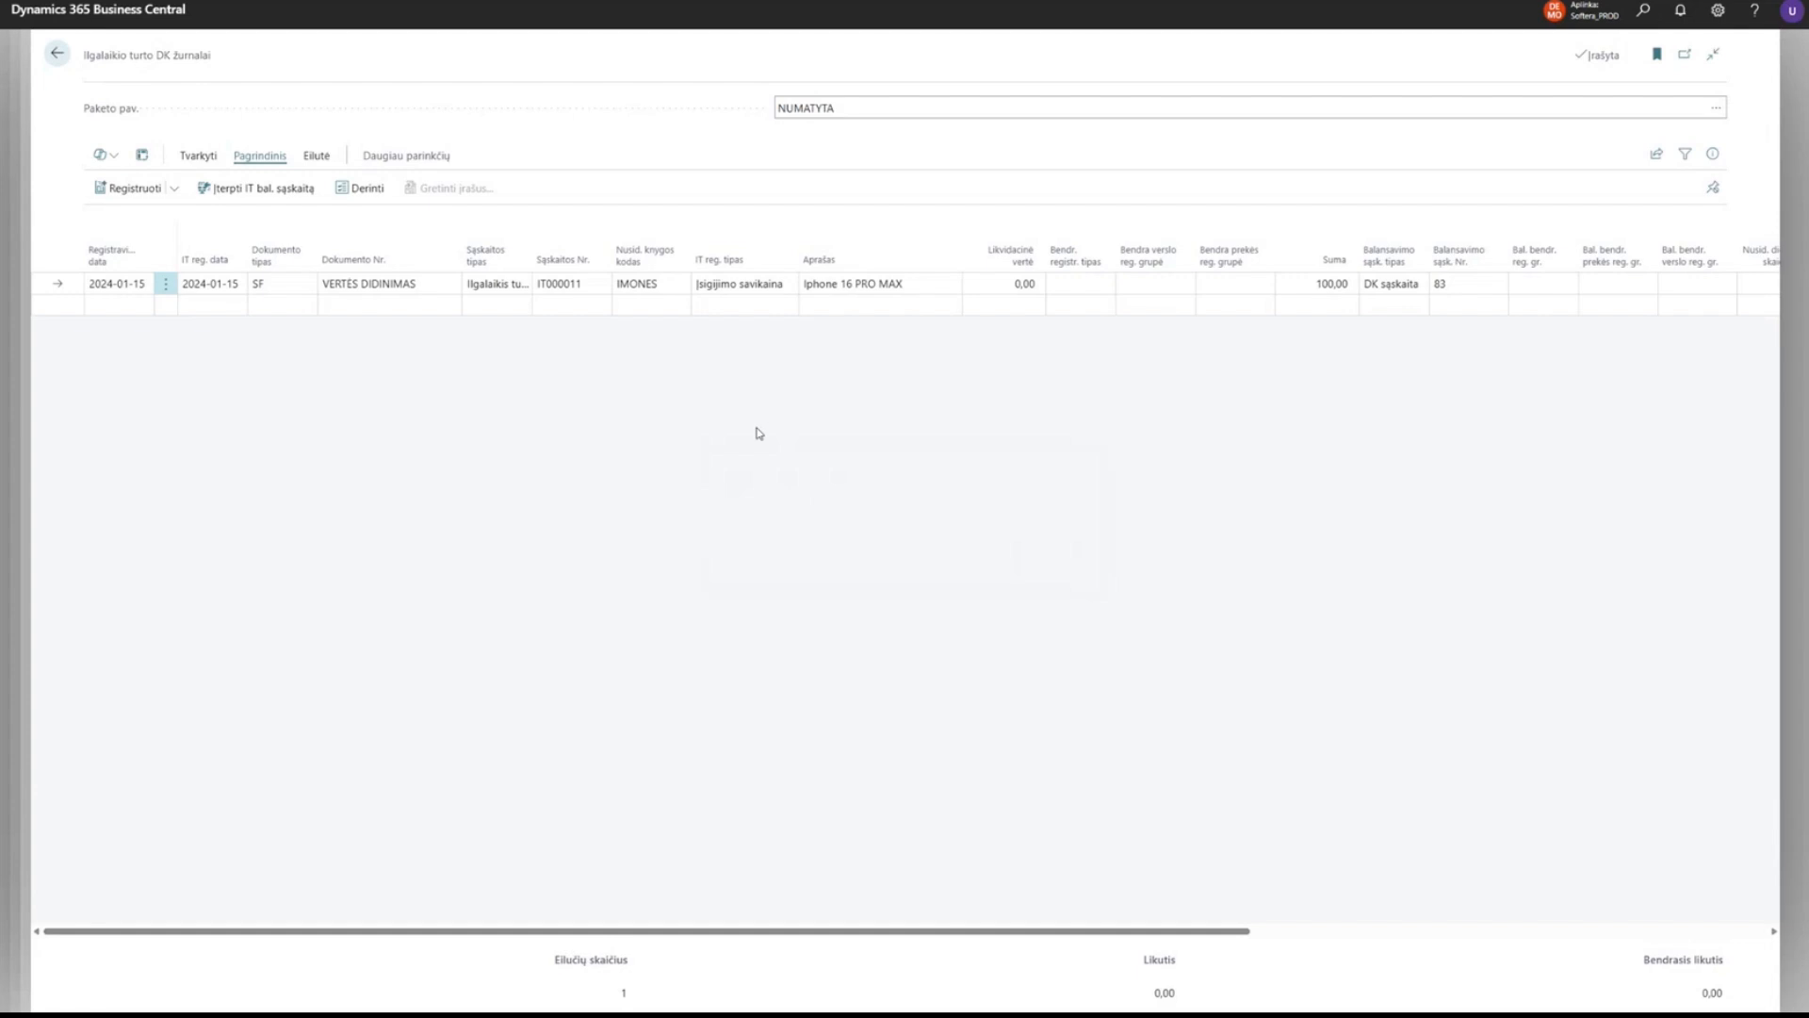
key("Escape")
key("Escape")
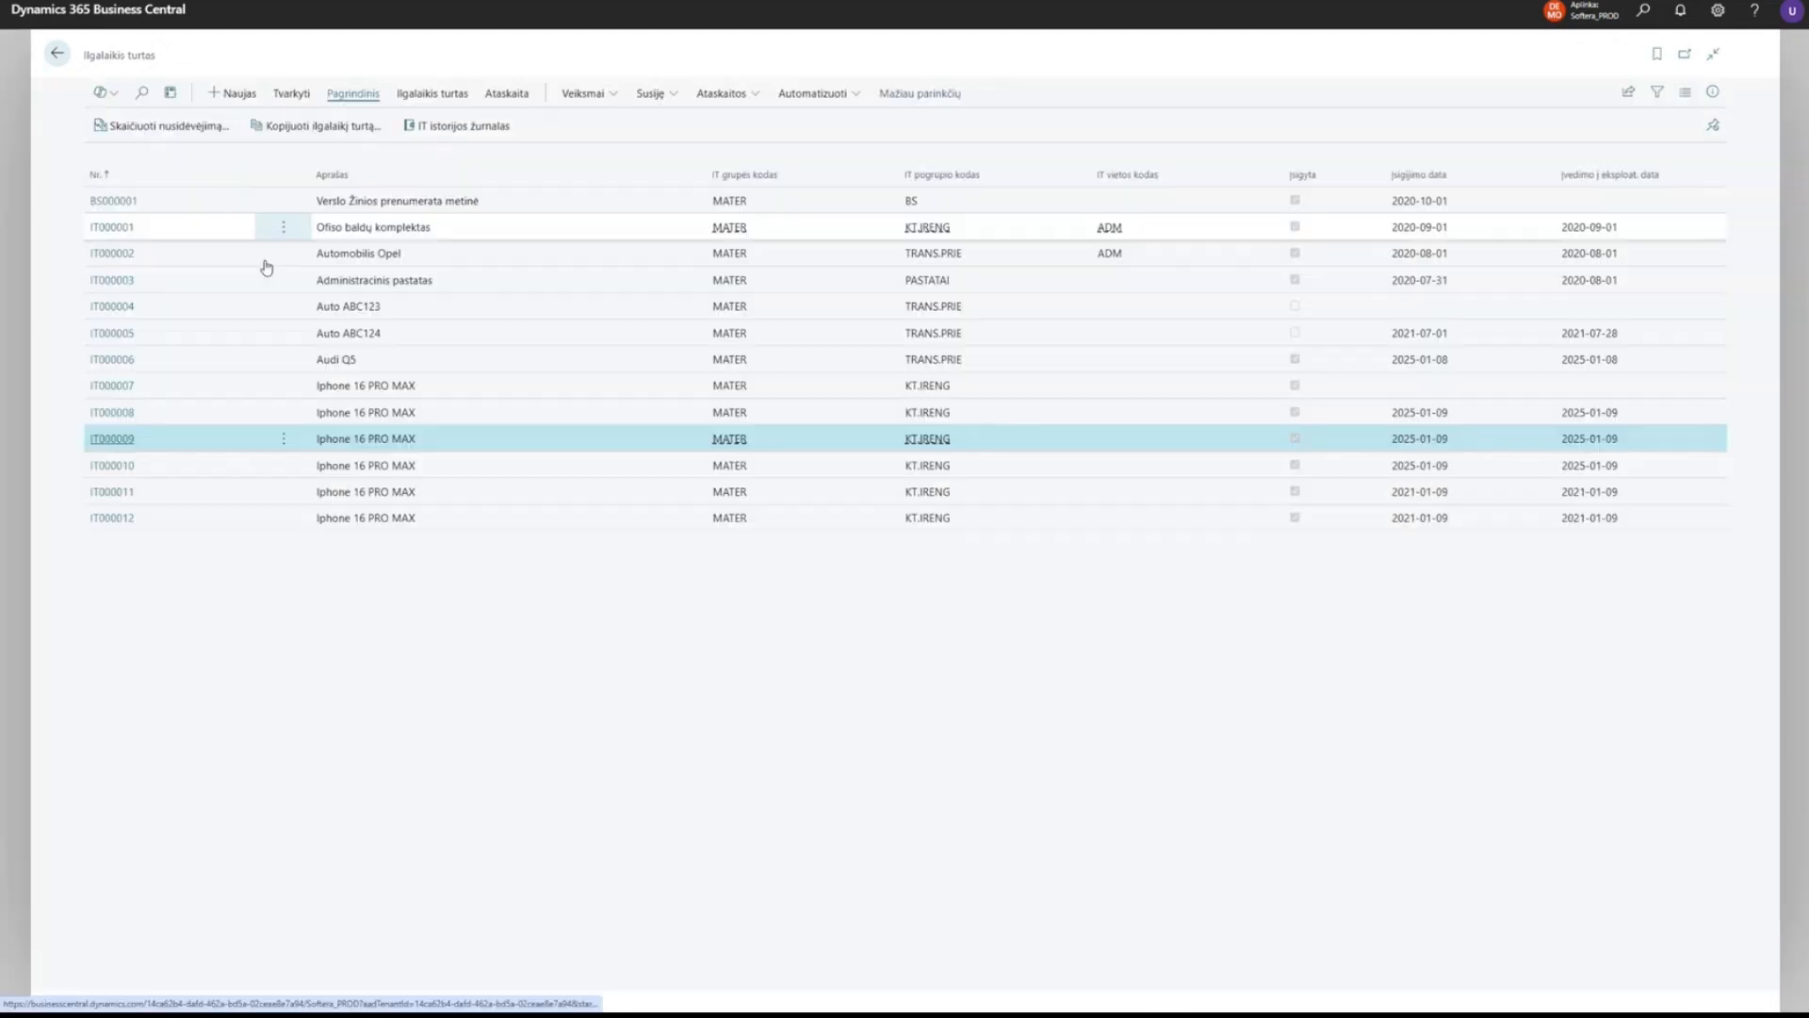
Examine the acquisition, salvage value, depreciation and disposal entries of IT000010 in its book entries (Knygos įrašai).
left_click(104, 467)
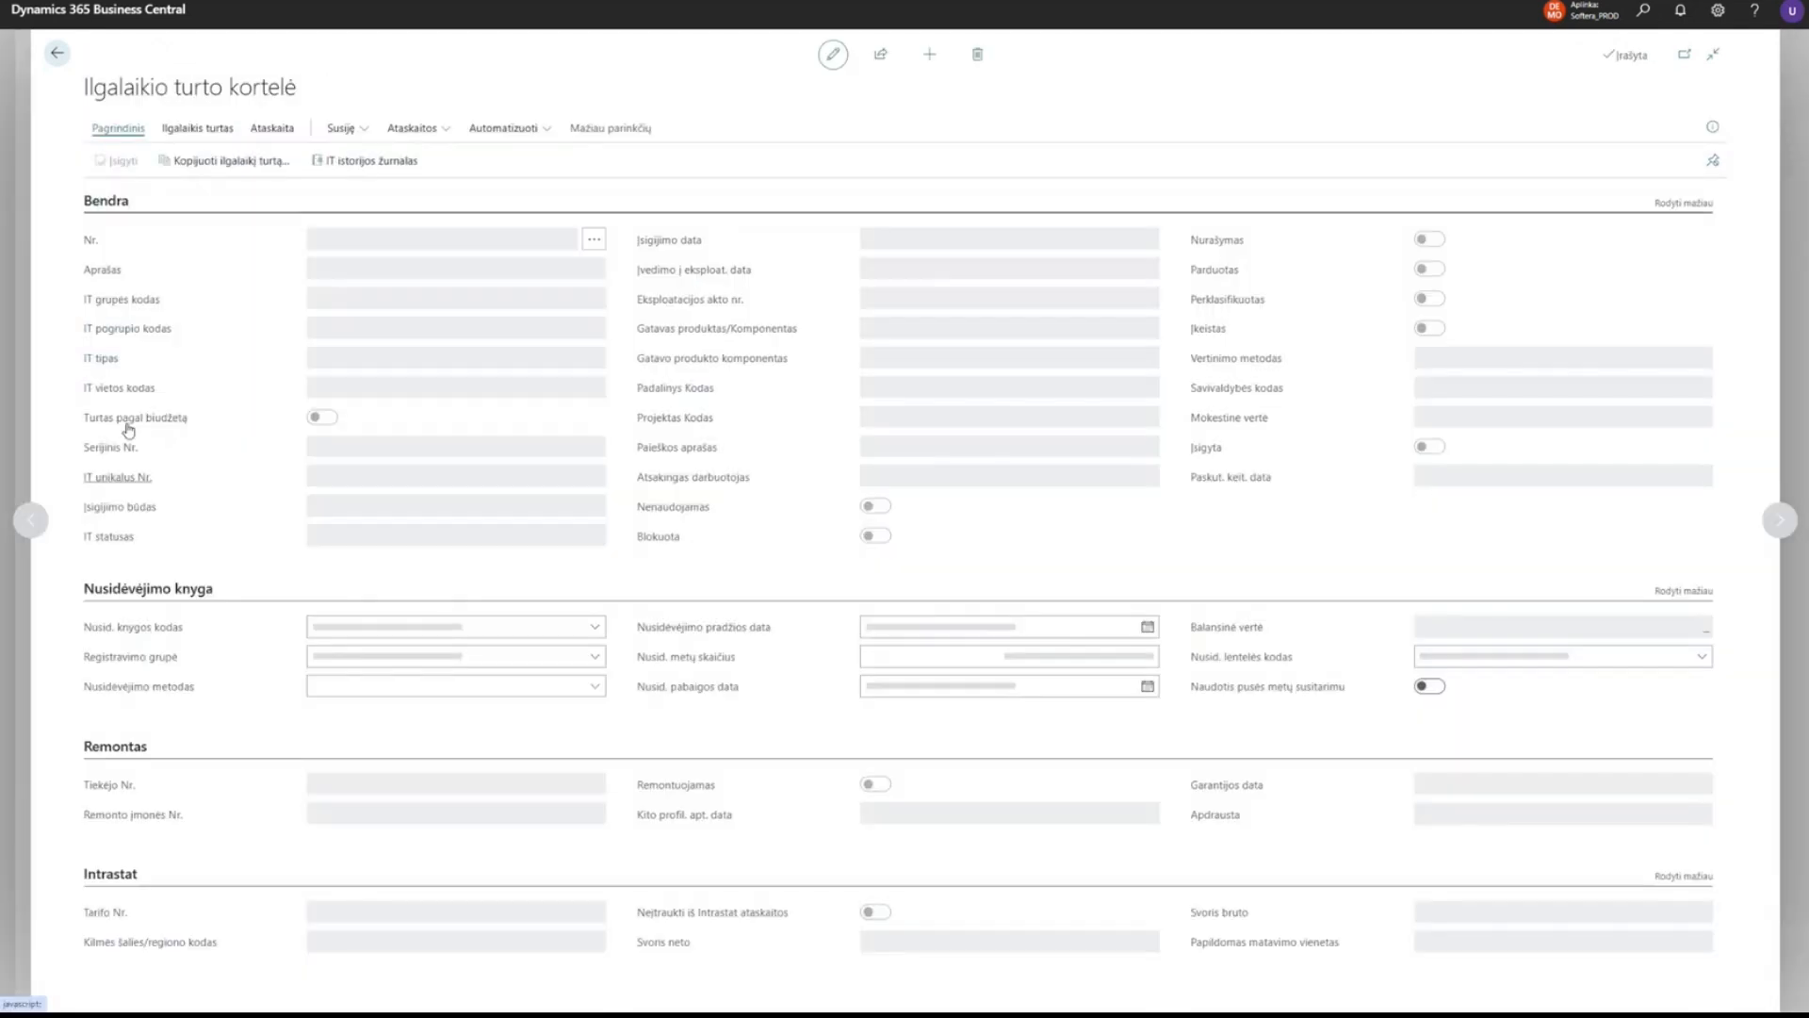
left_click(361, 131)
mouse_move(377, 246)
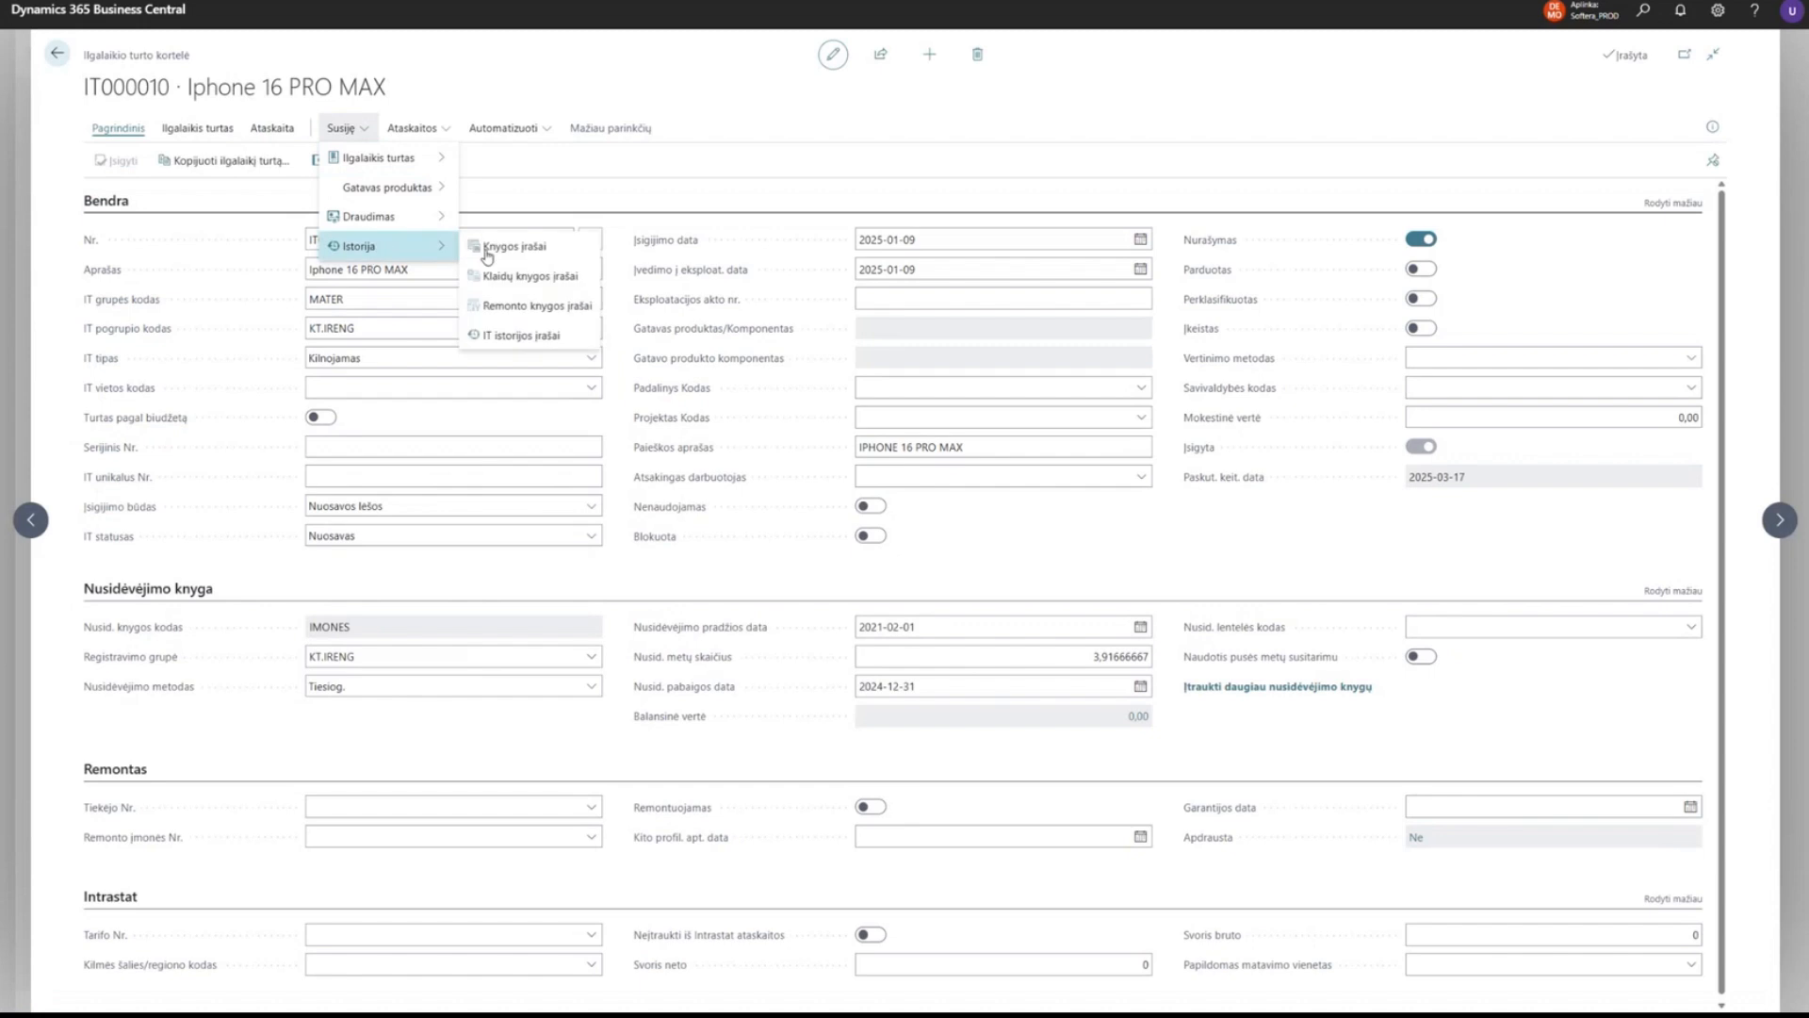
left_click(486, 250)
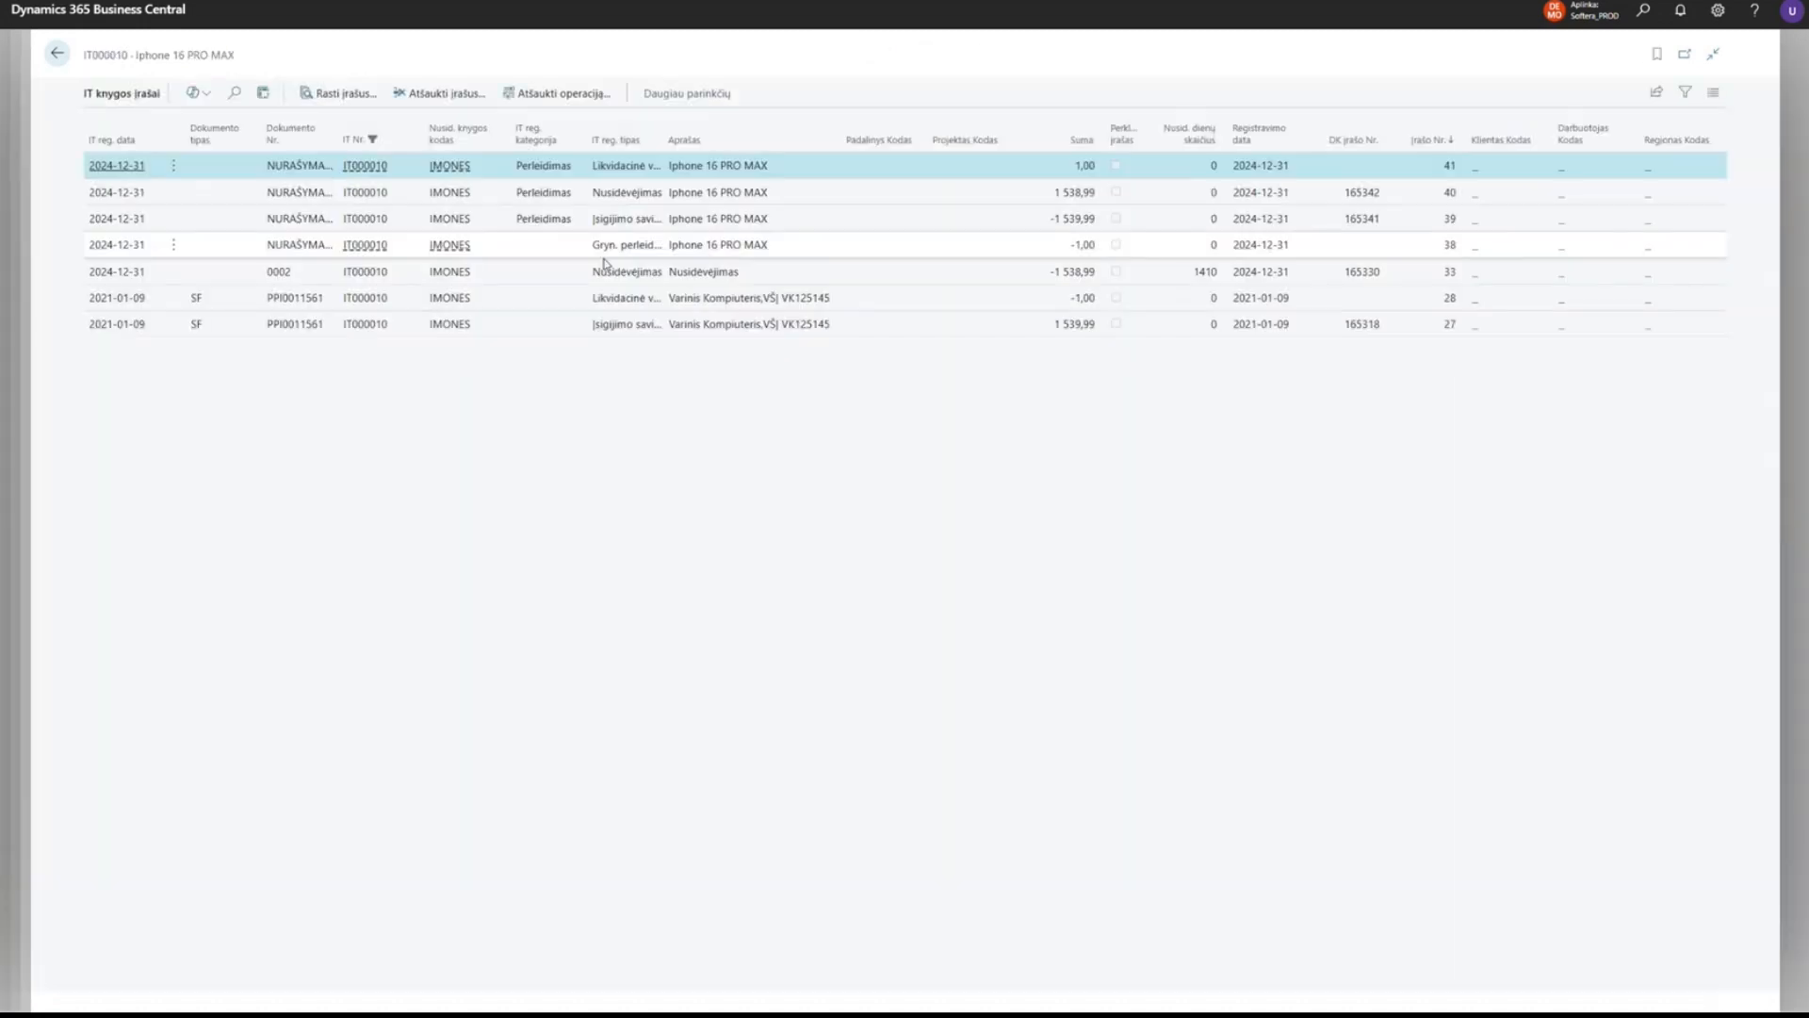
left_click(674, 330)
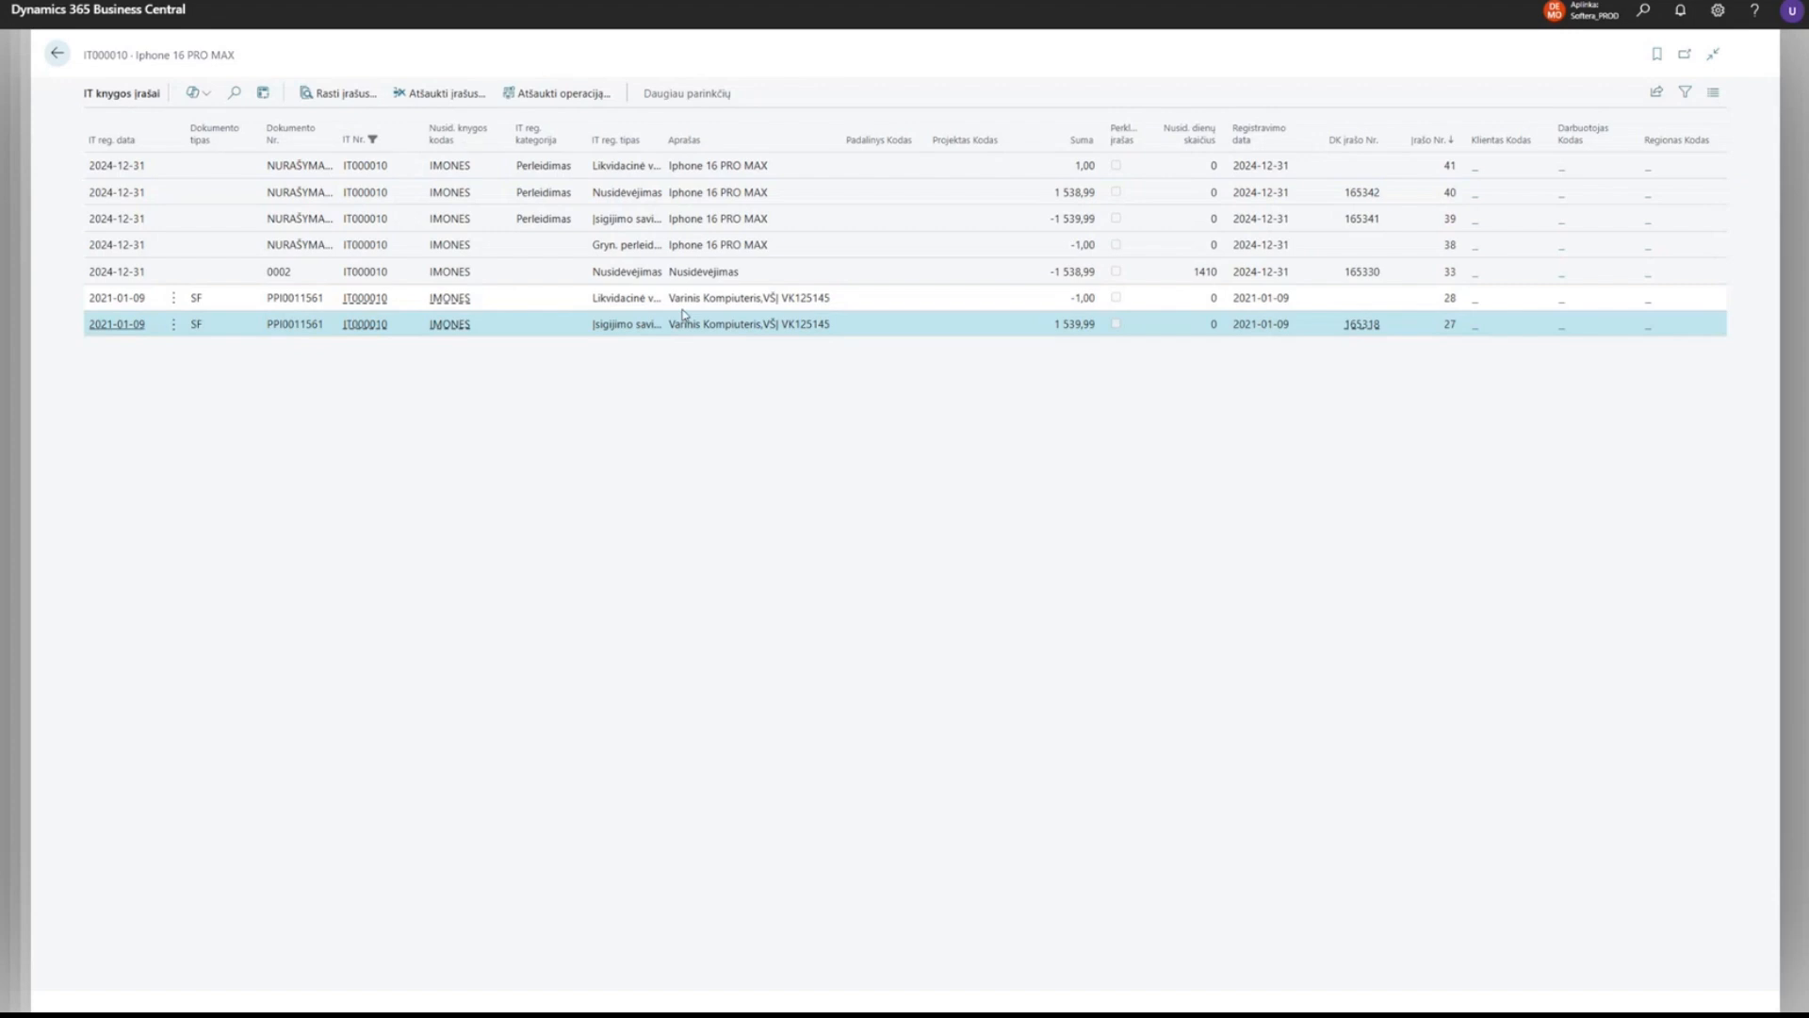
left_click(691, 300)
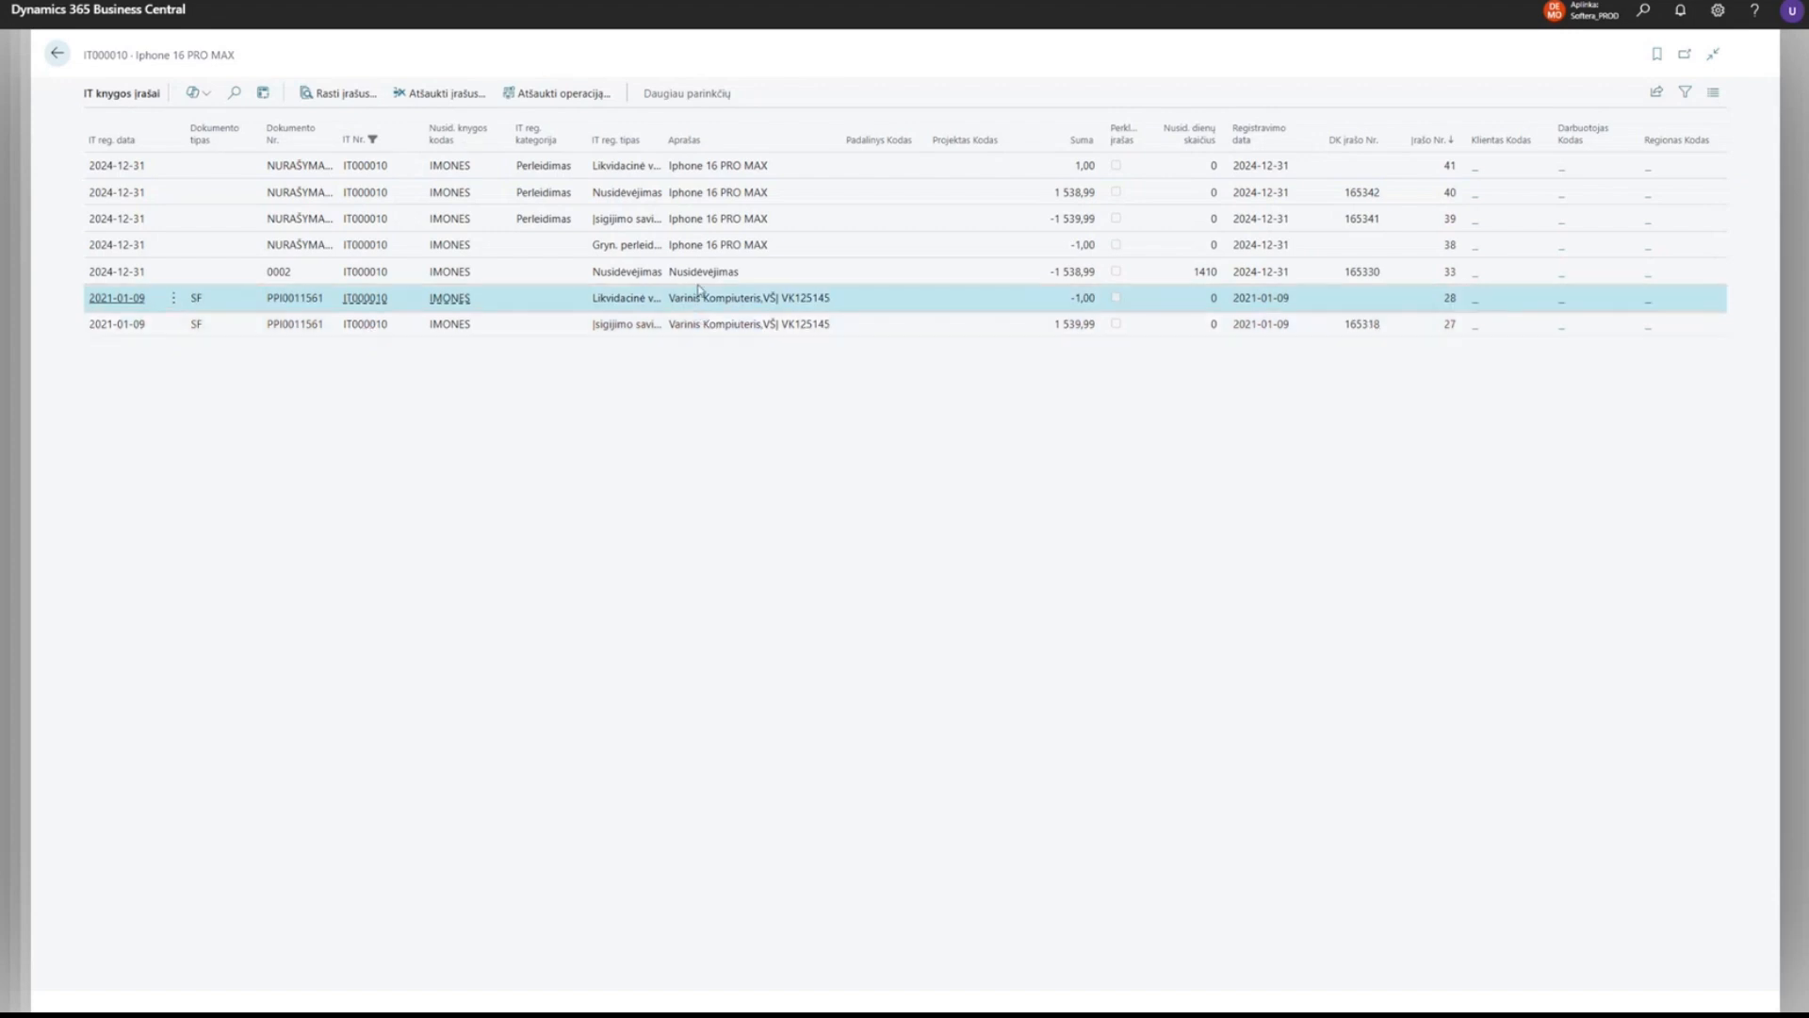
left_click(699, 279)
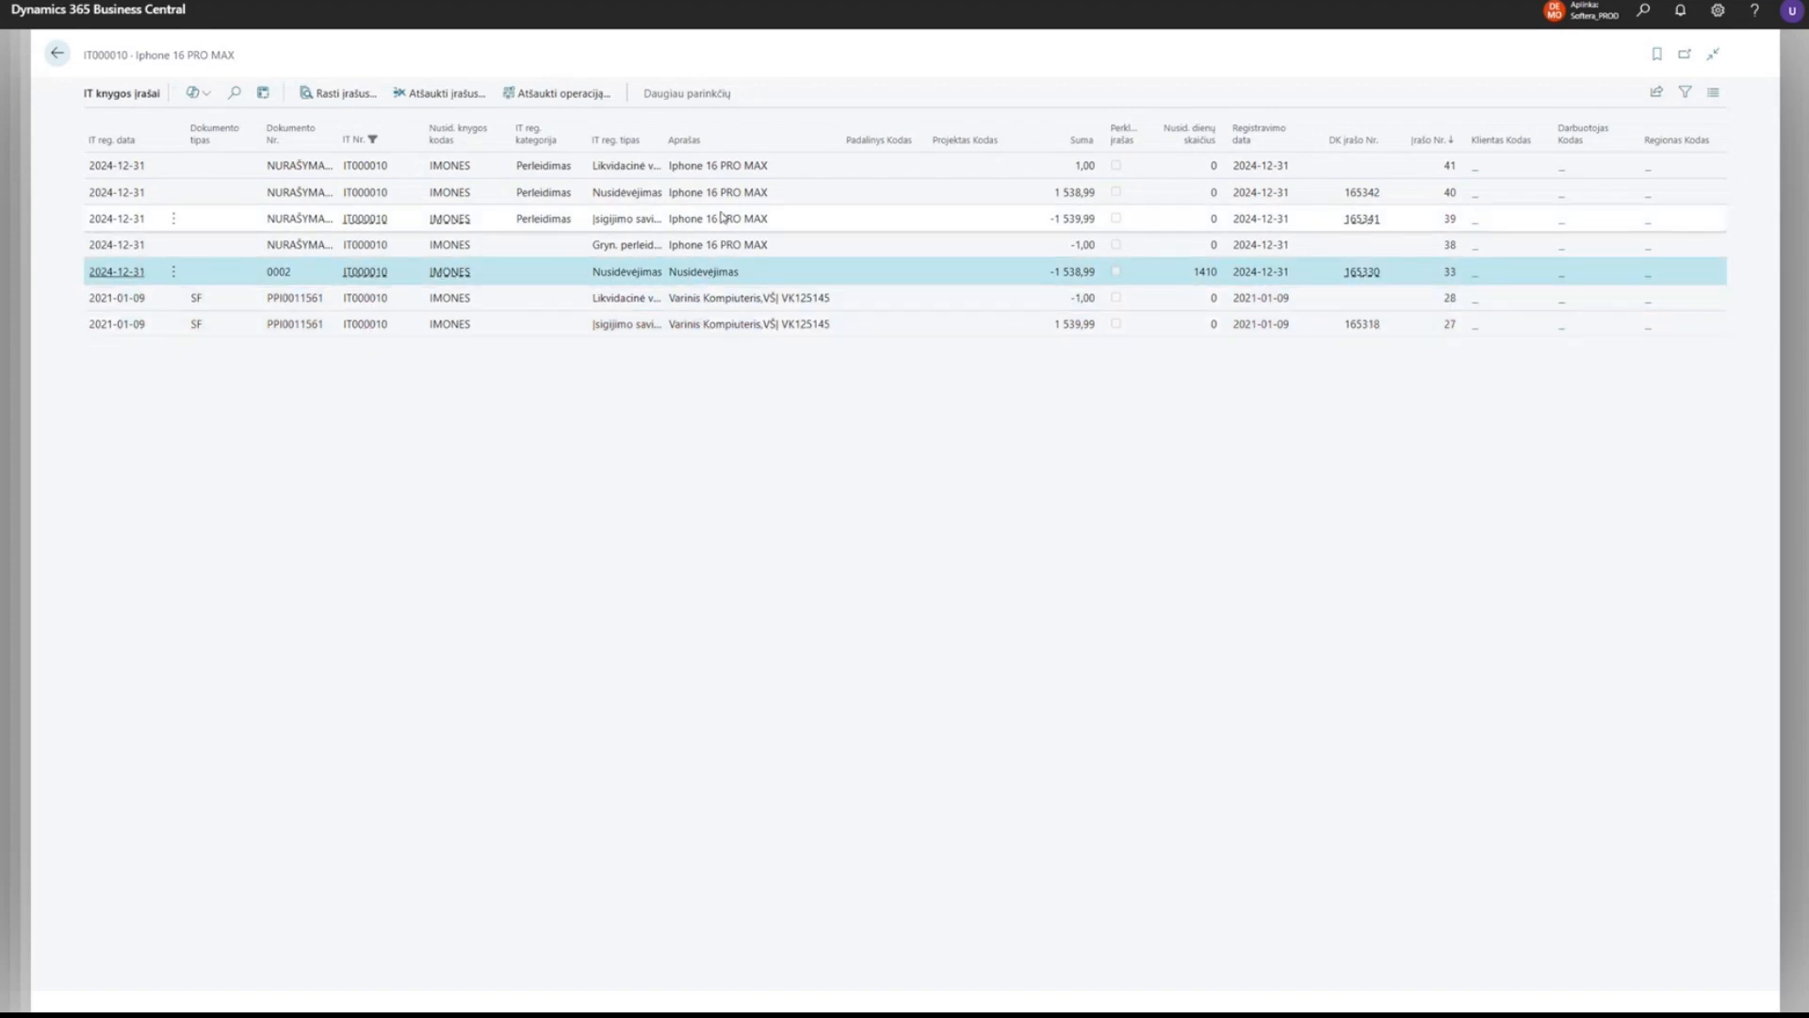
left_click(675, 249)
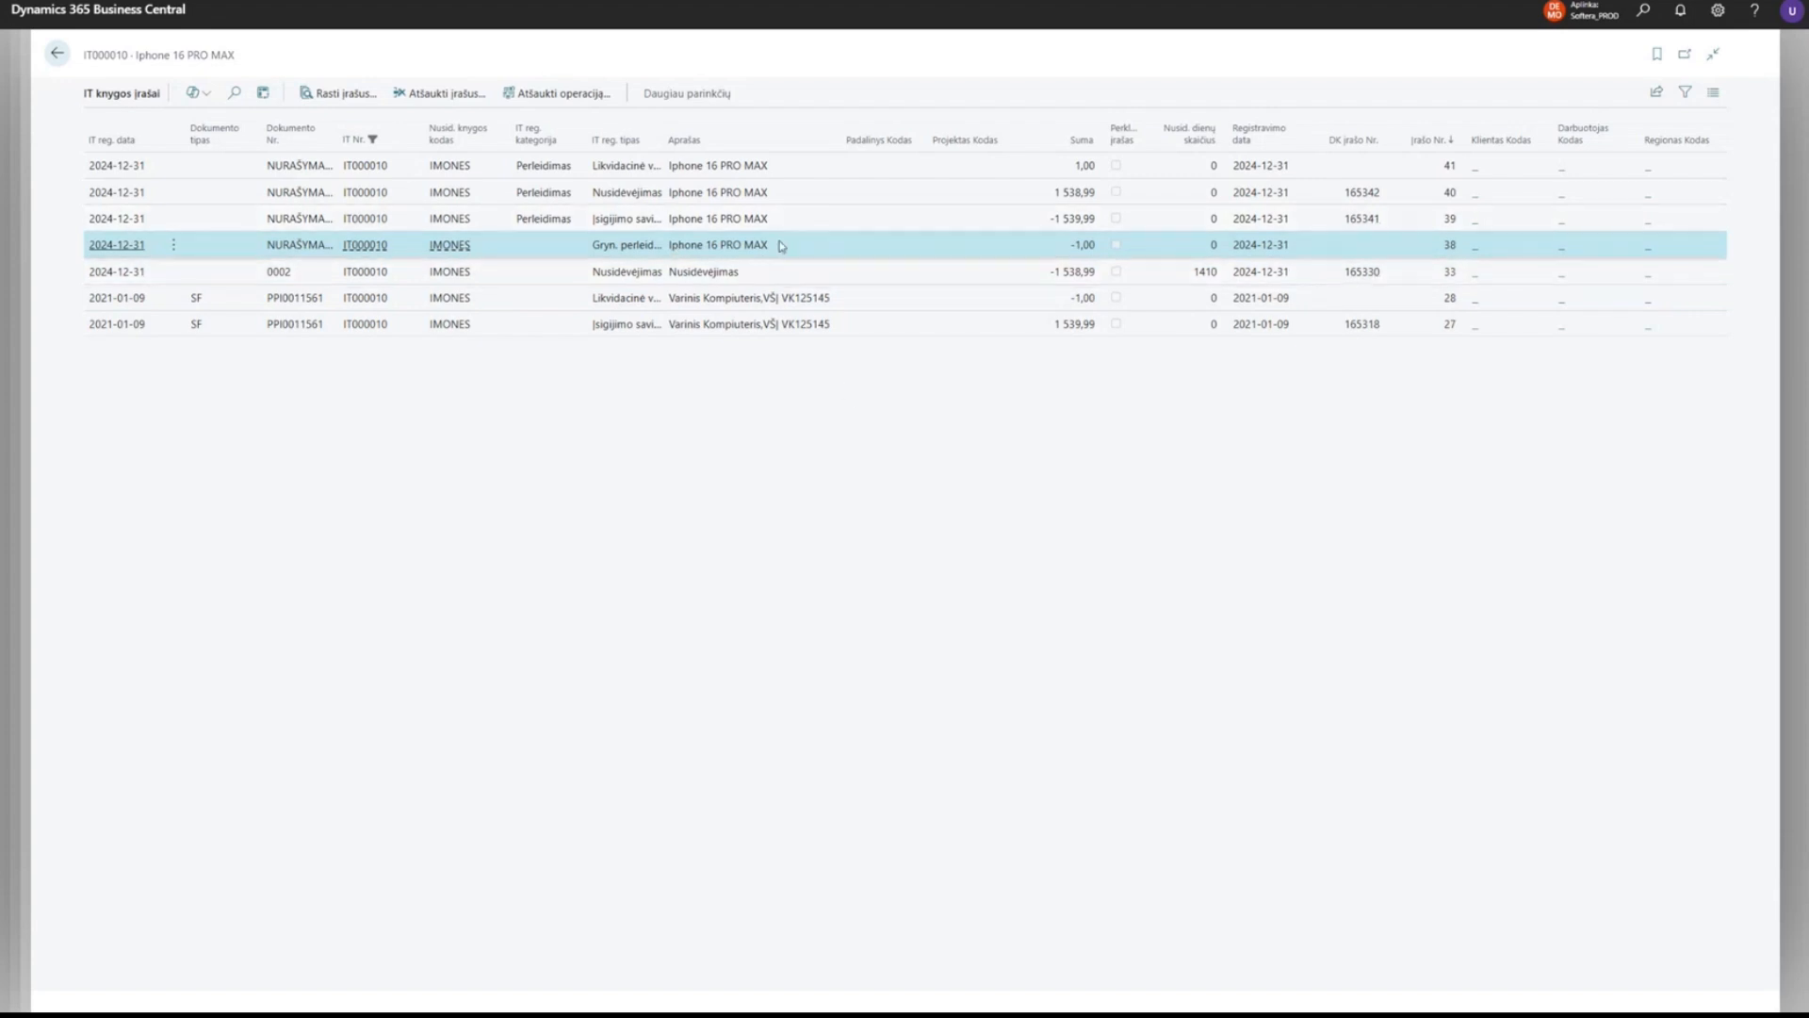
Search for "likvid ak" and open the IT likvidavimo aktas (LBC) report.
left_click(1644, 10)
type("likvid a")
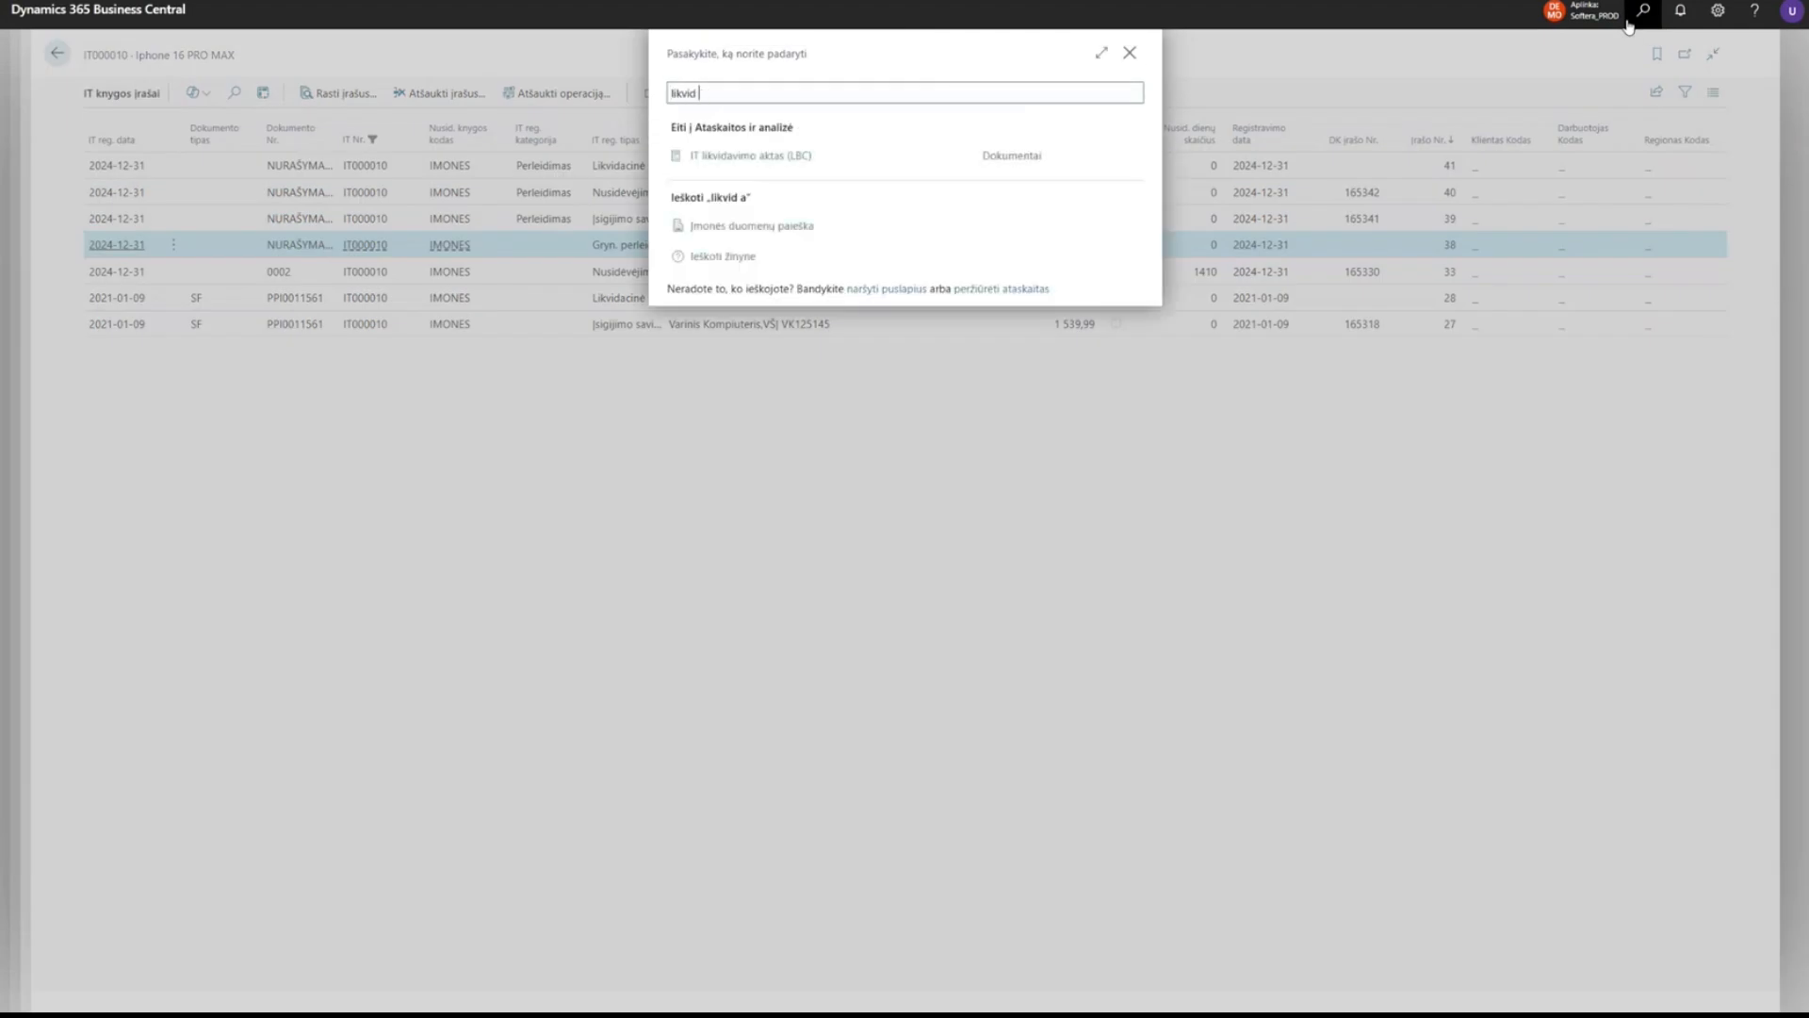
type("k")
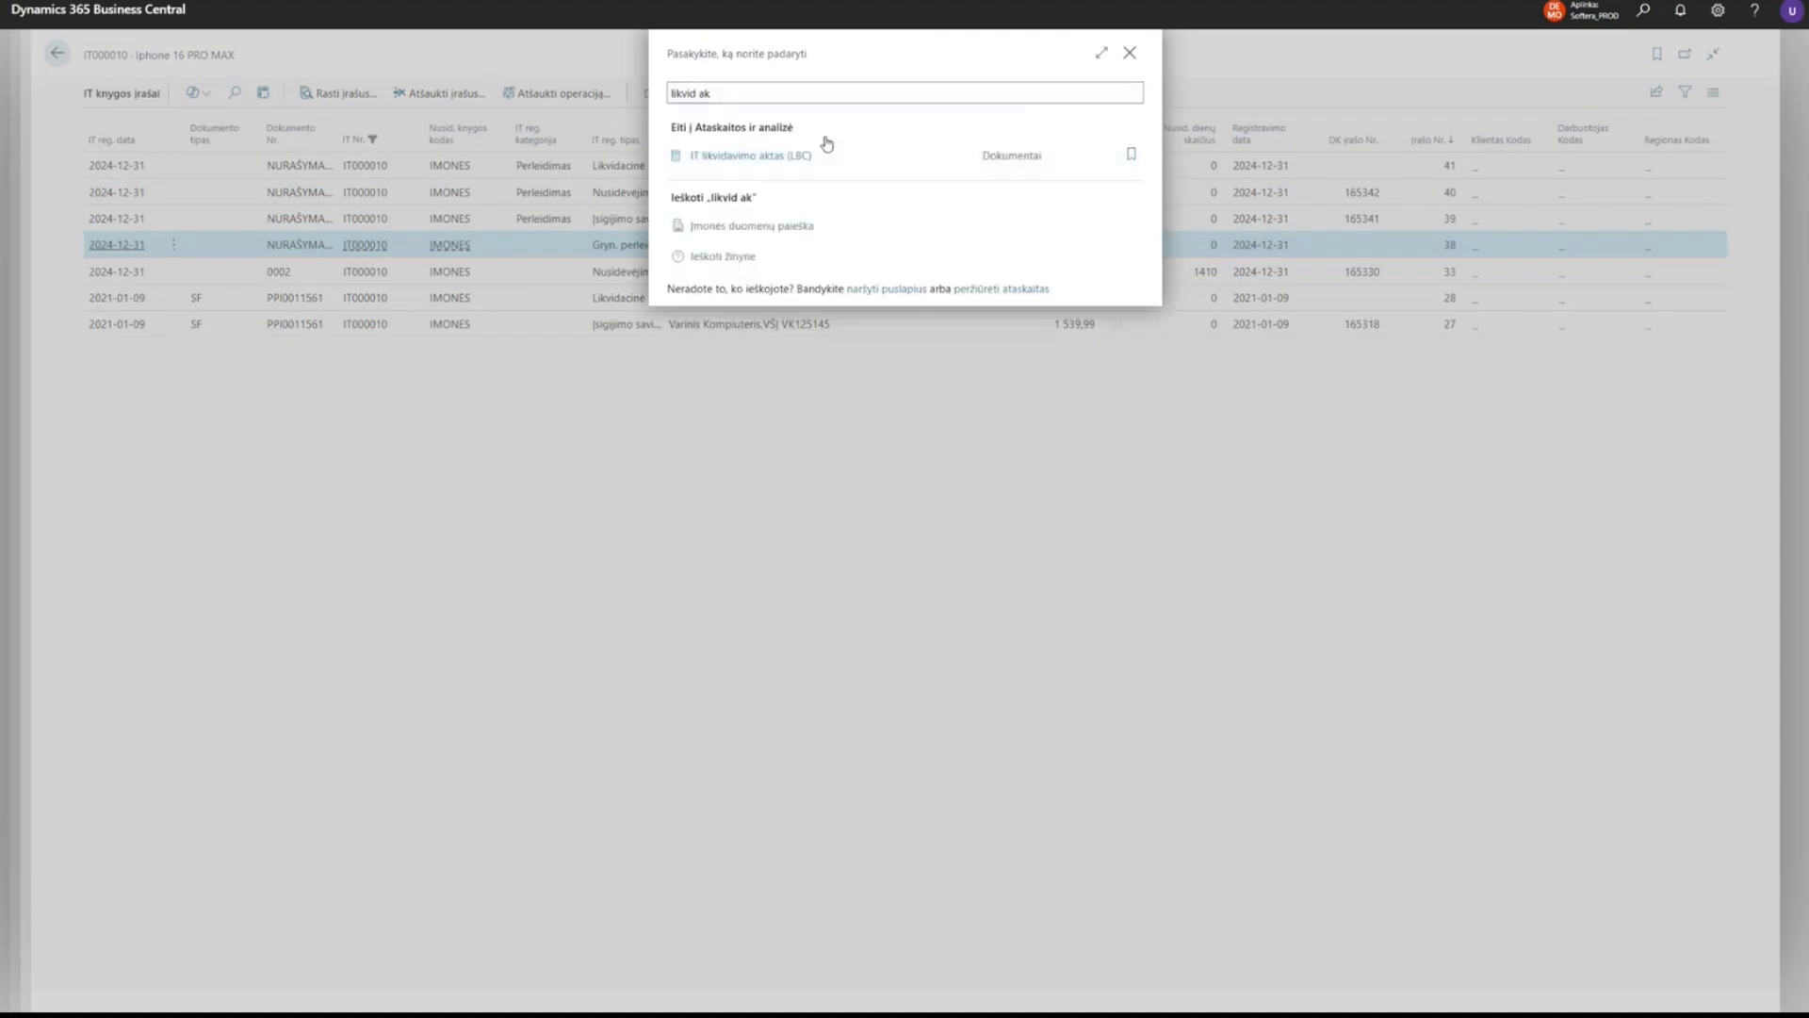
left_click(824, 149)
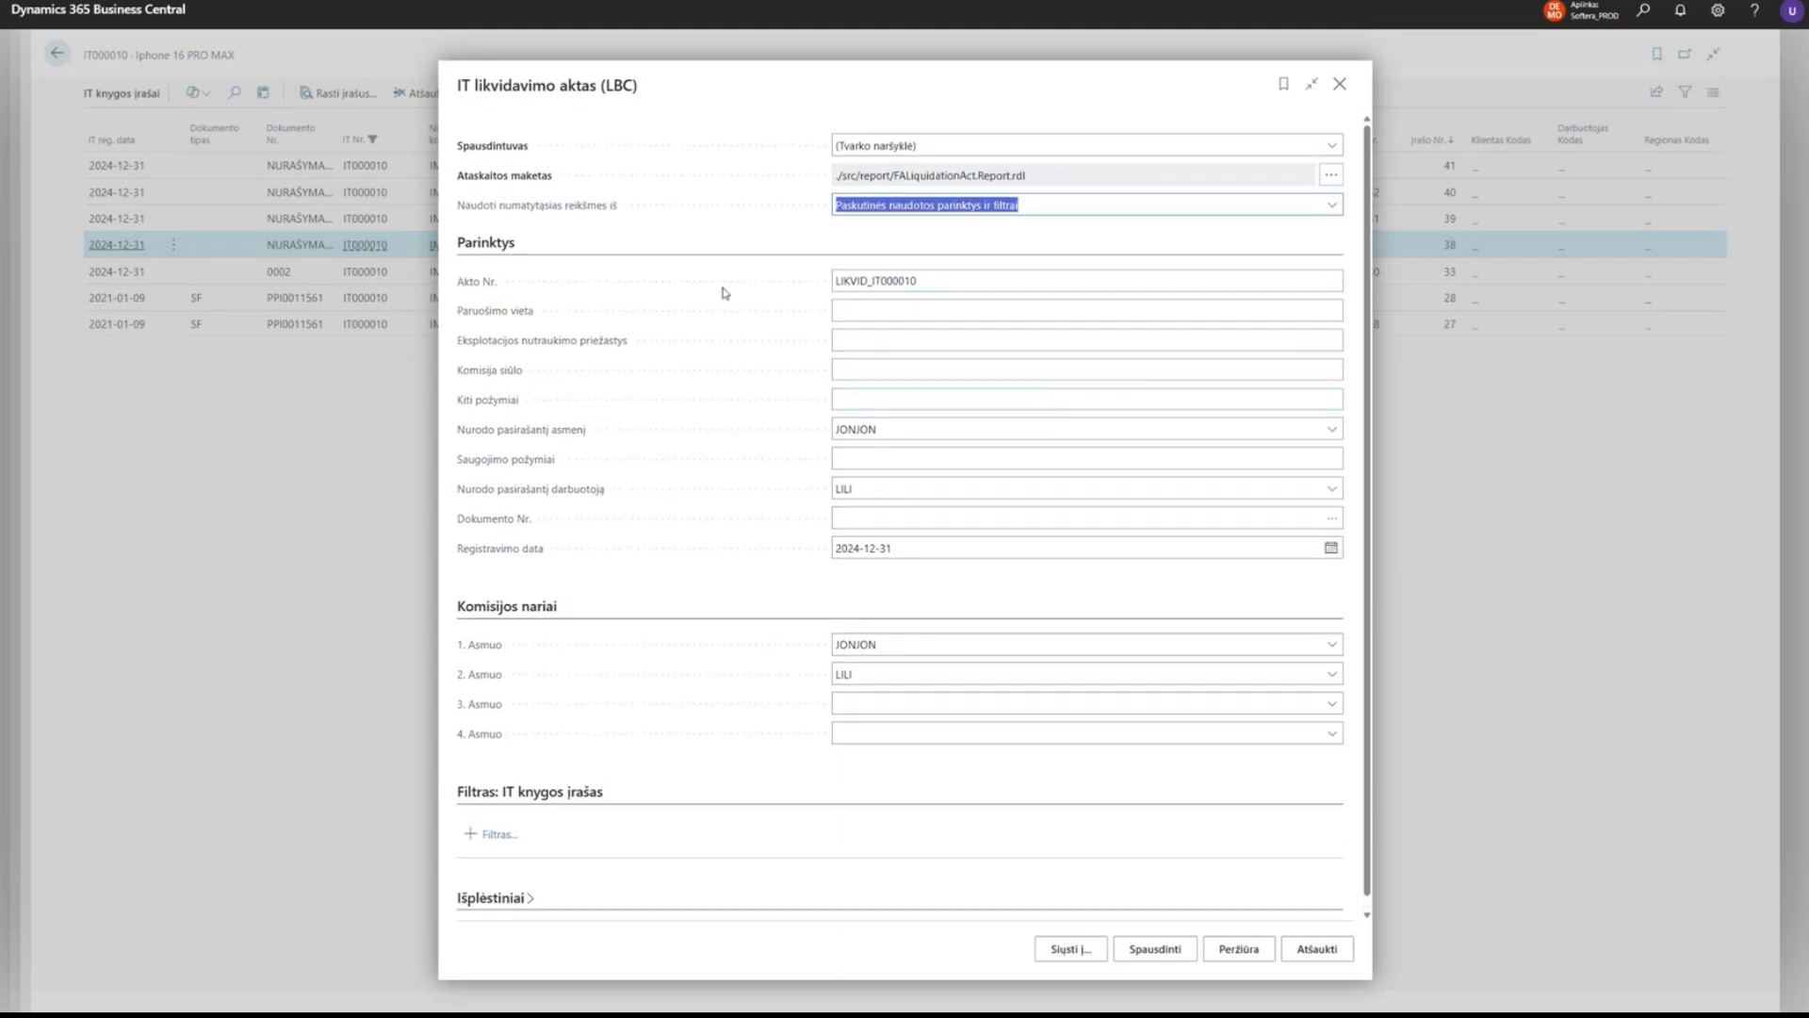
Set the liquidation act's Dokumento Nr. to NURAŠYMAS_IT000010, looked up among the fixed asset book entries.
left_click(1327, 520)
left_click(1328, 520)
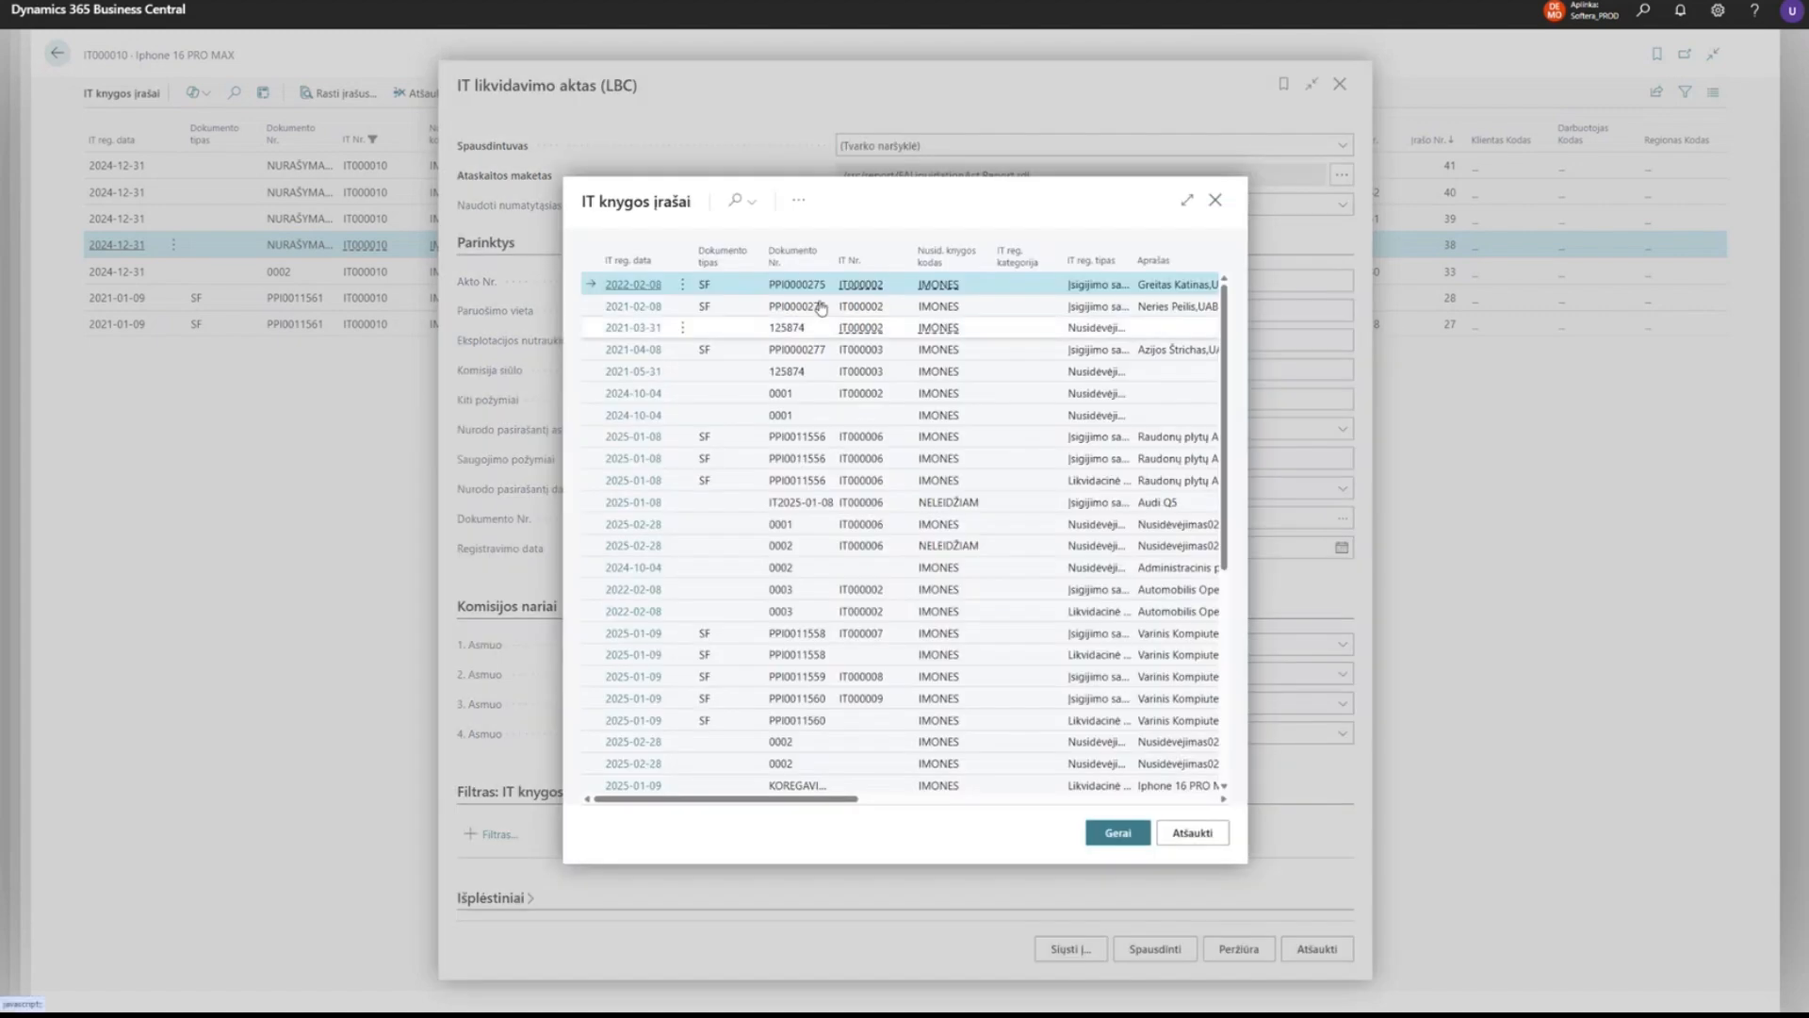
left_click(734, 202)
type("NURAŠYMAS_IT000010")
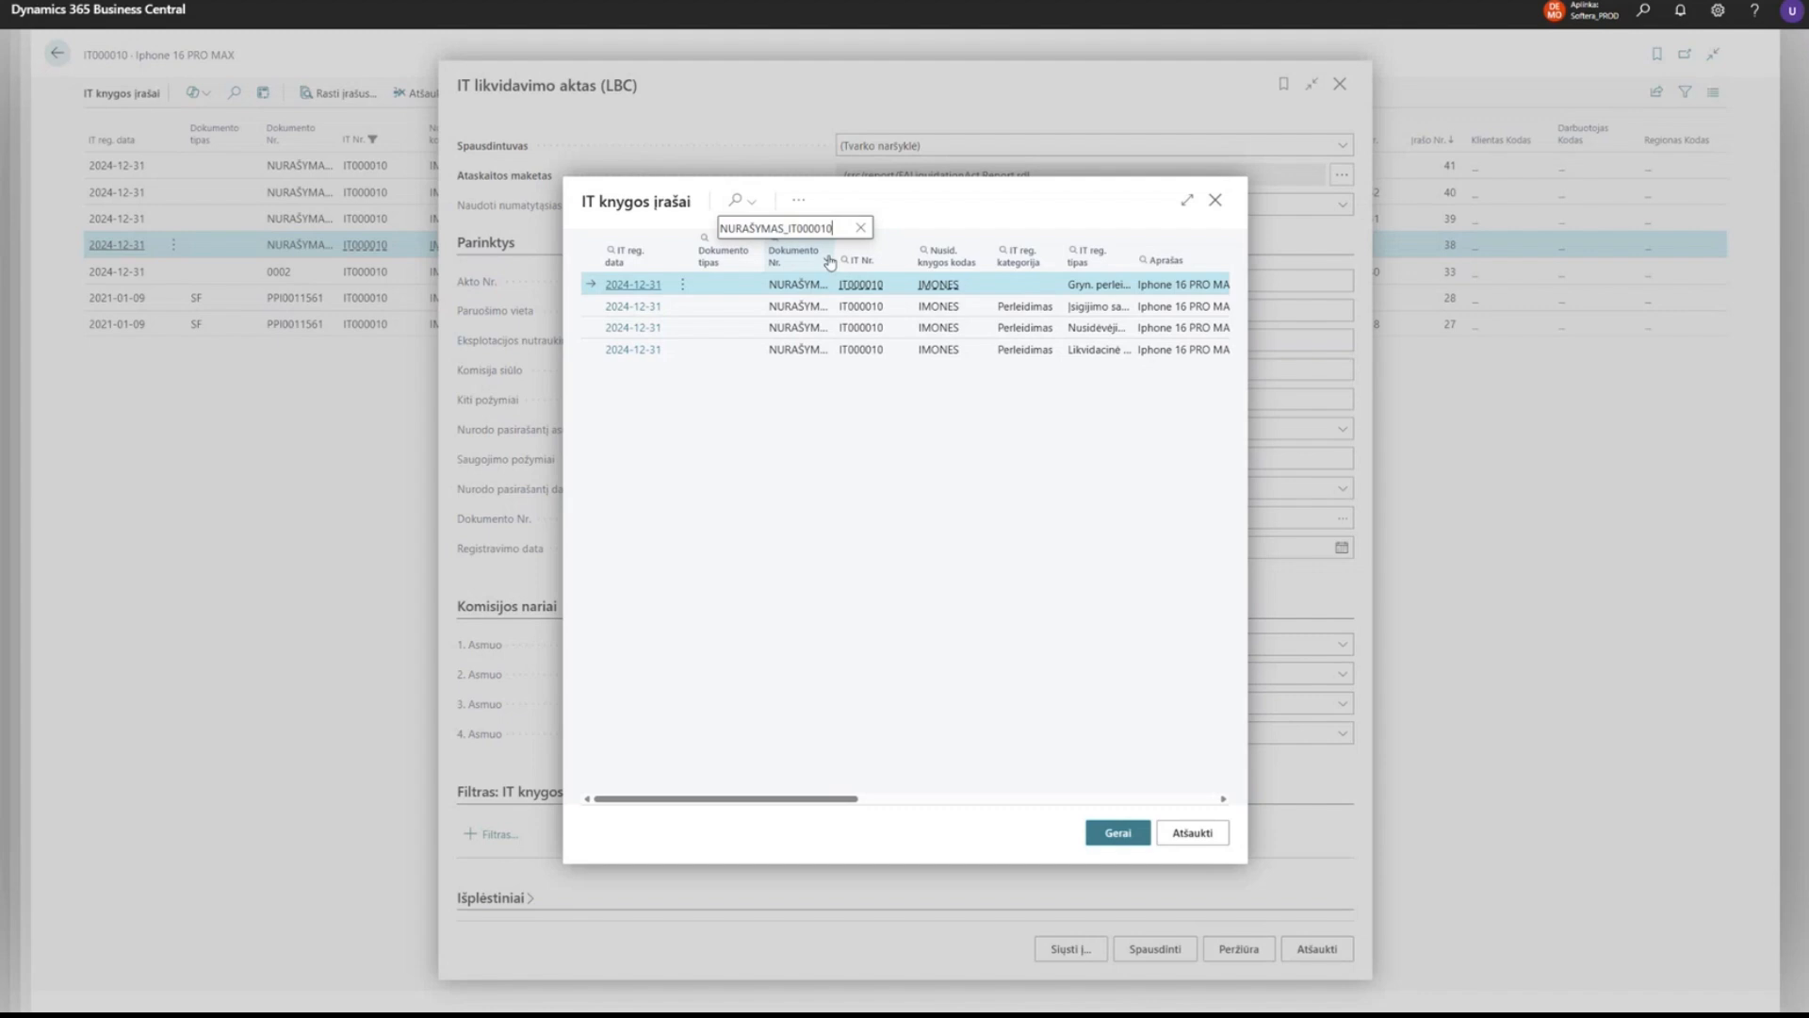
double_click(901, 259)
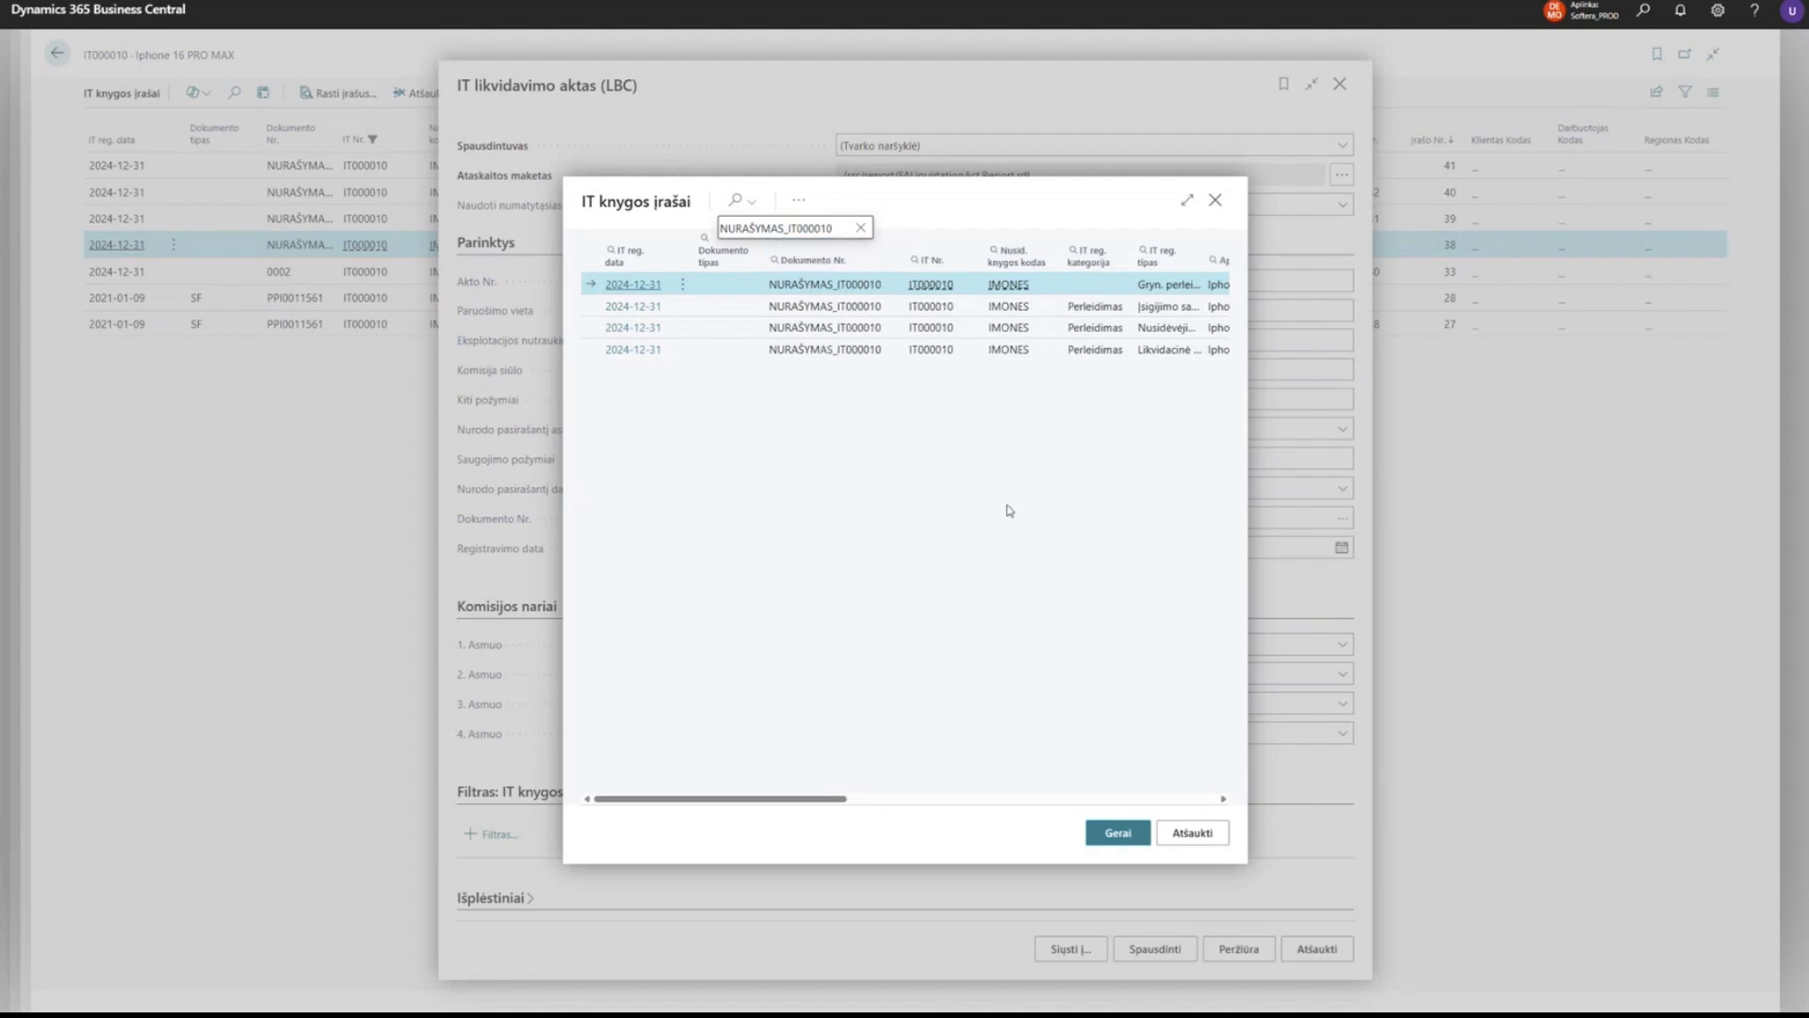
left_click(1118, 833)
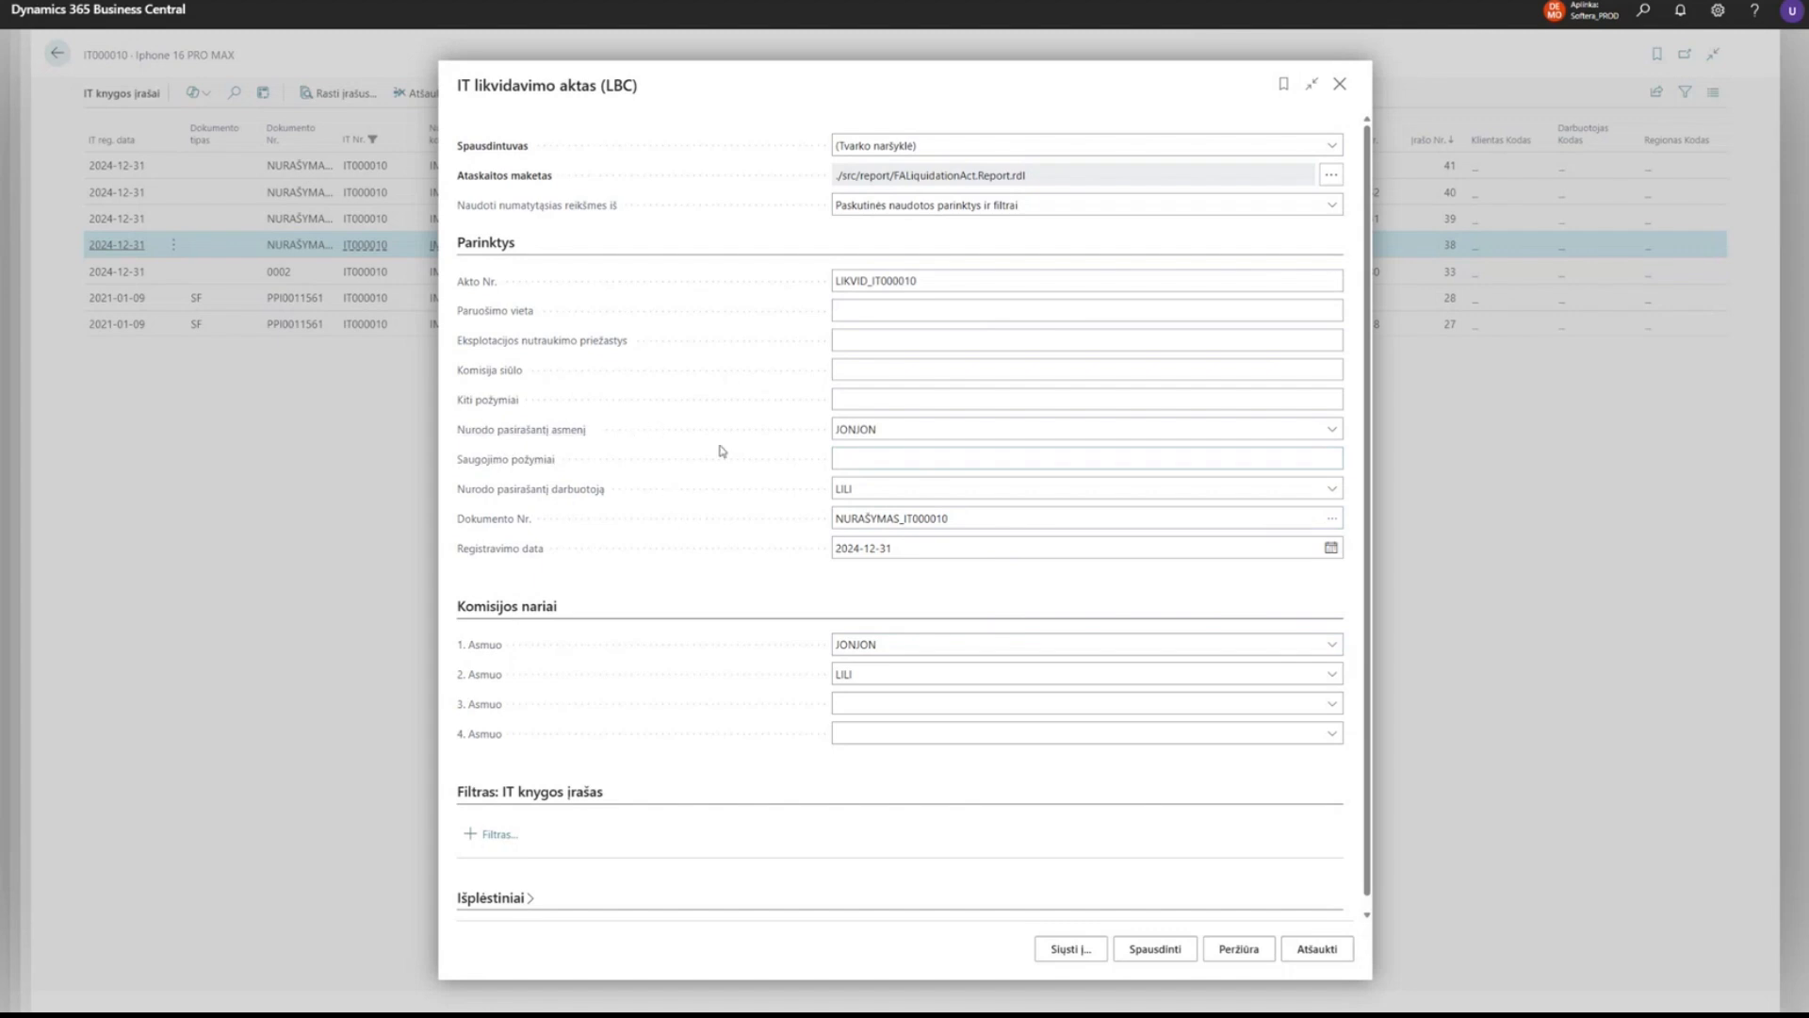
Preview the liquidation act for IT000010, review both pages, and close the preview and the report request.
left_click(1240, 949)
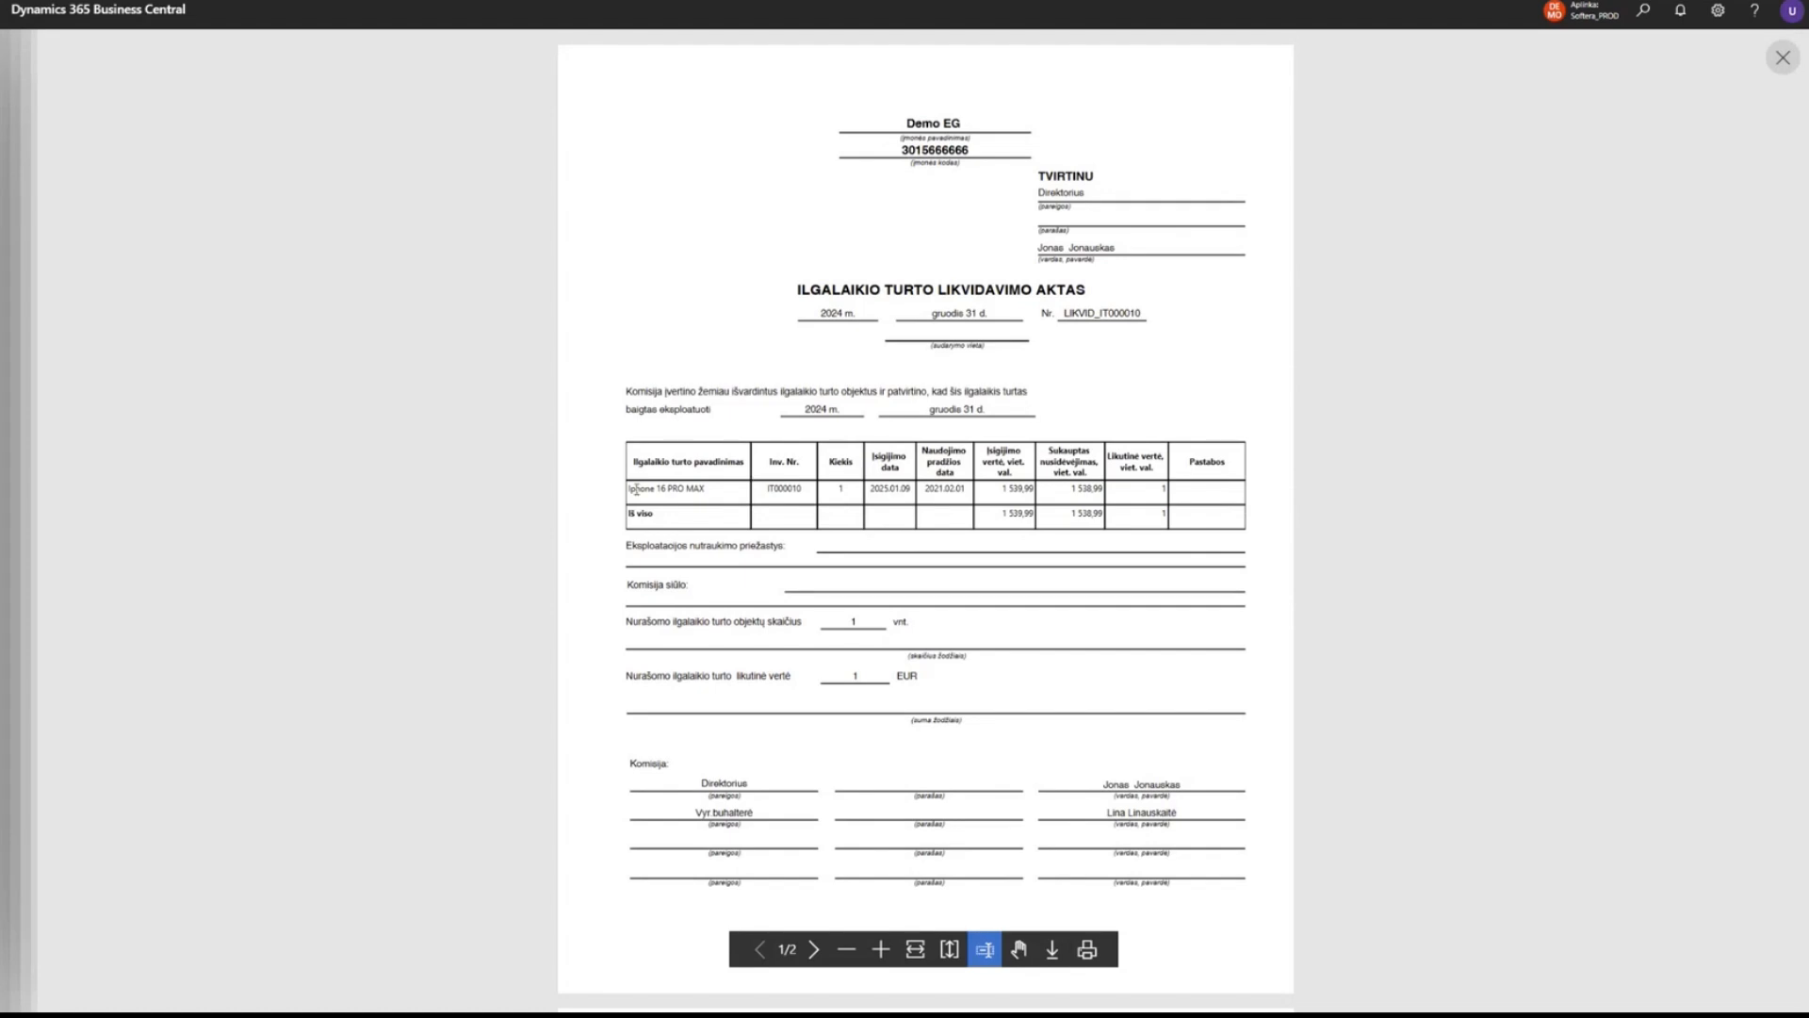
scroll(1357, 466, "down", 7)
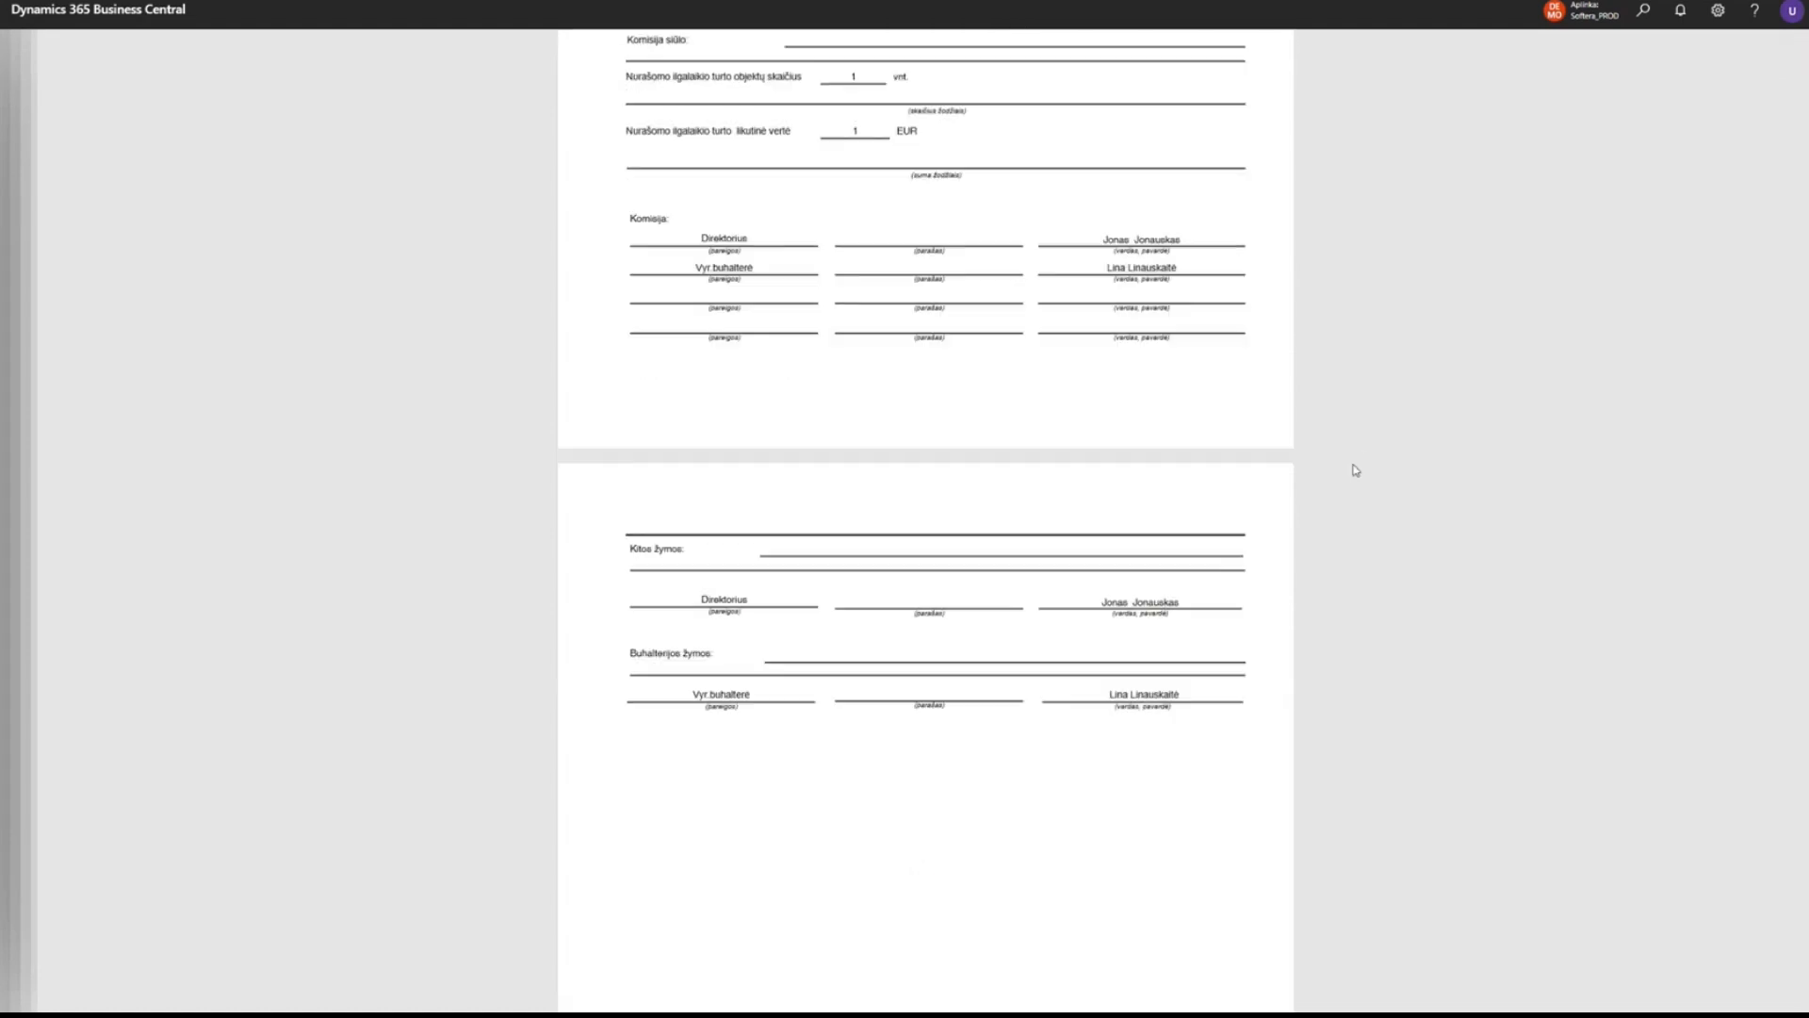
scroll(1259, 392, "up", 8)
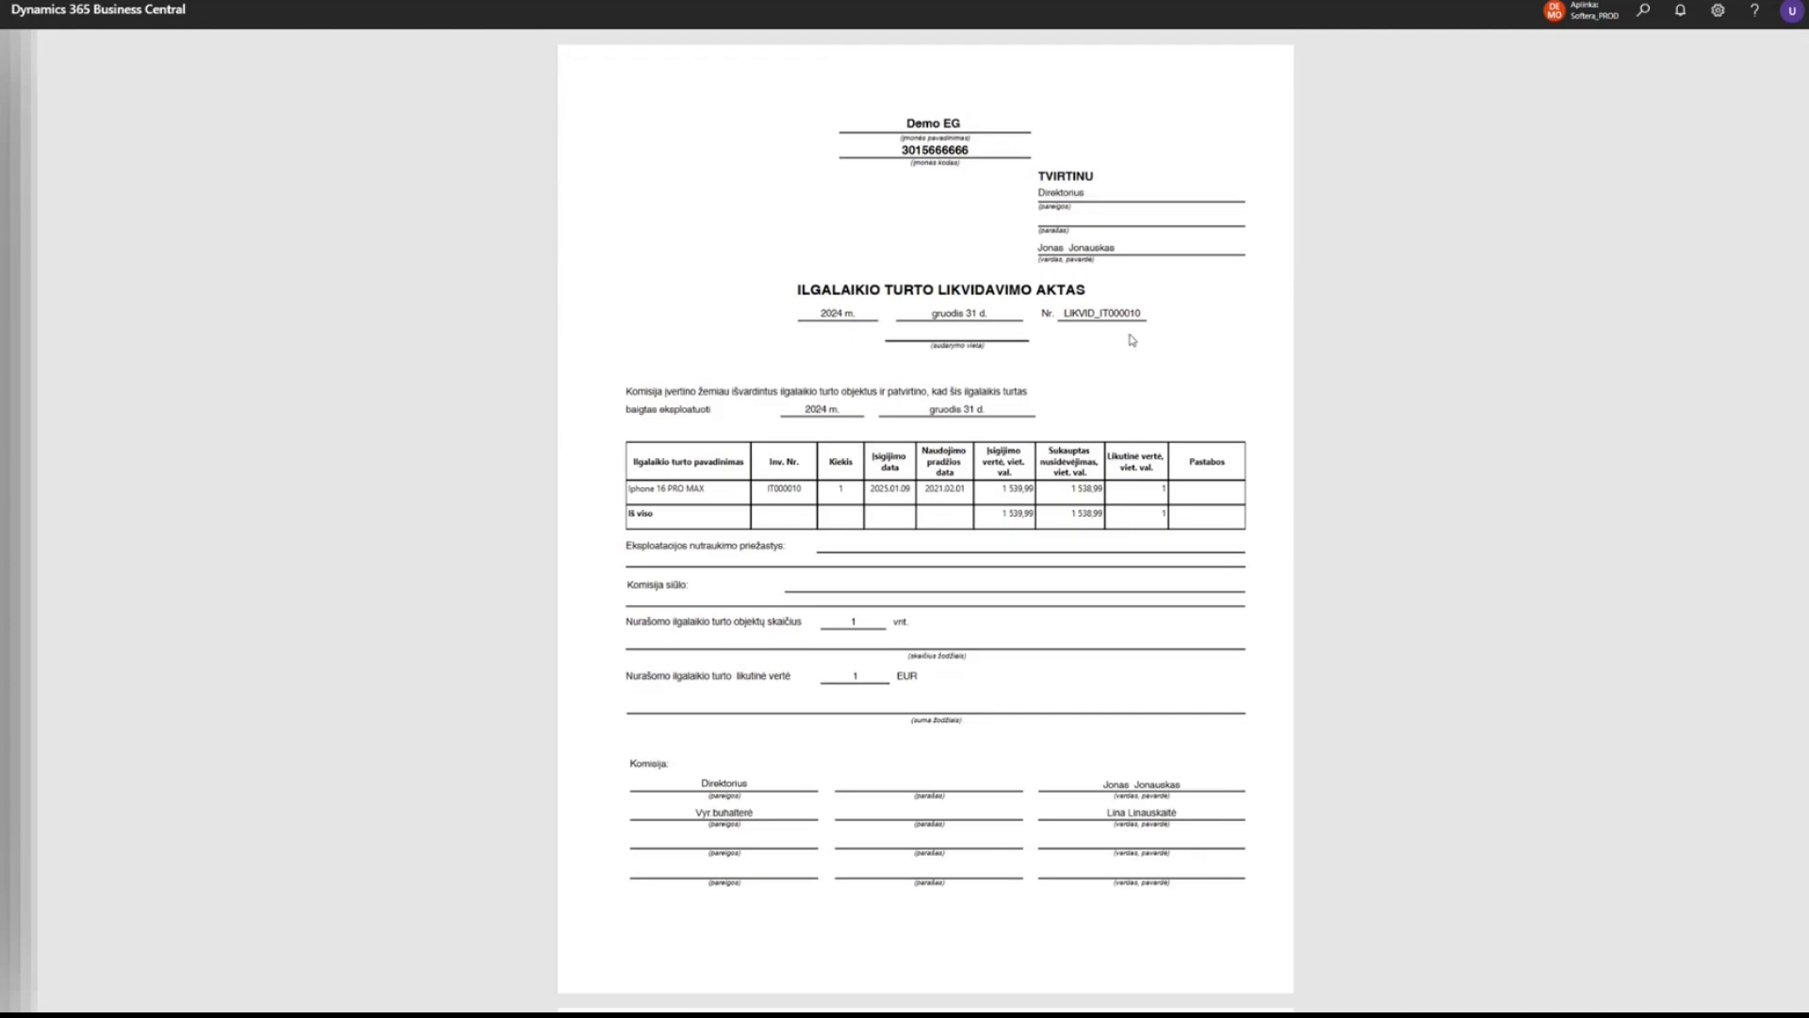
scroll(1130, 338, "down", 6)
scroll(1131, 338, "up", 6)
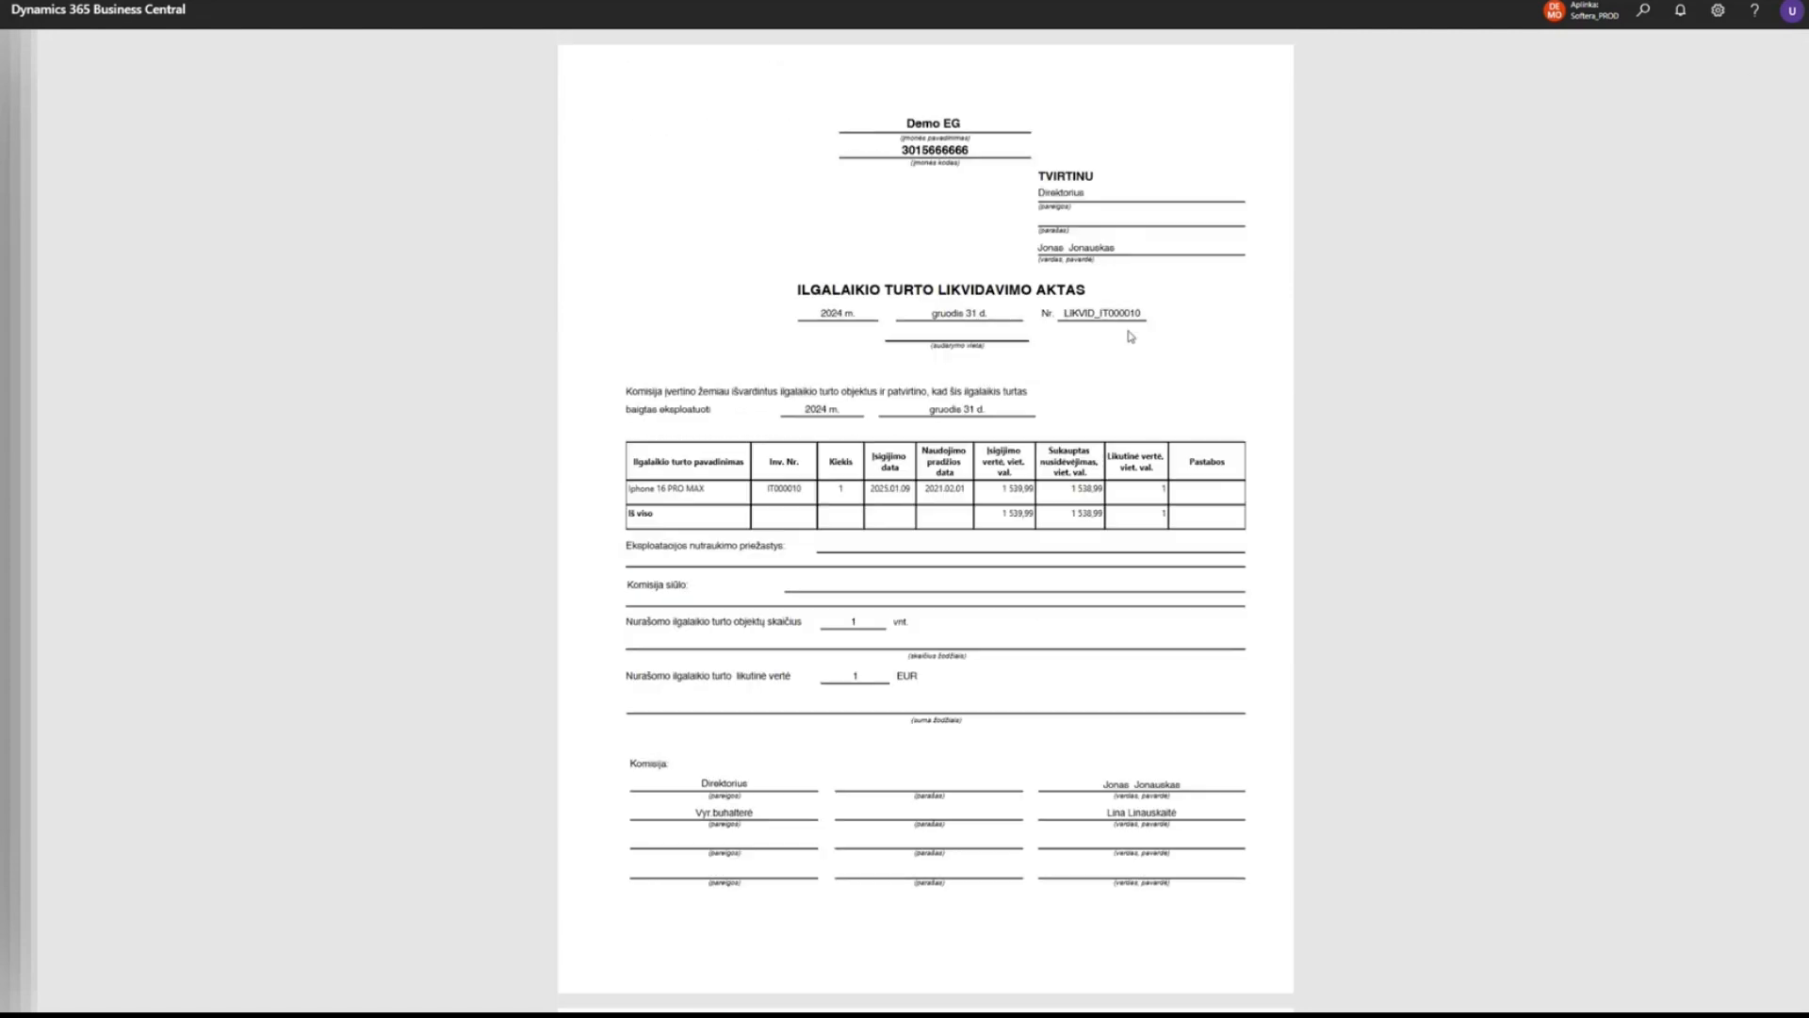
left_click(1791, 62)
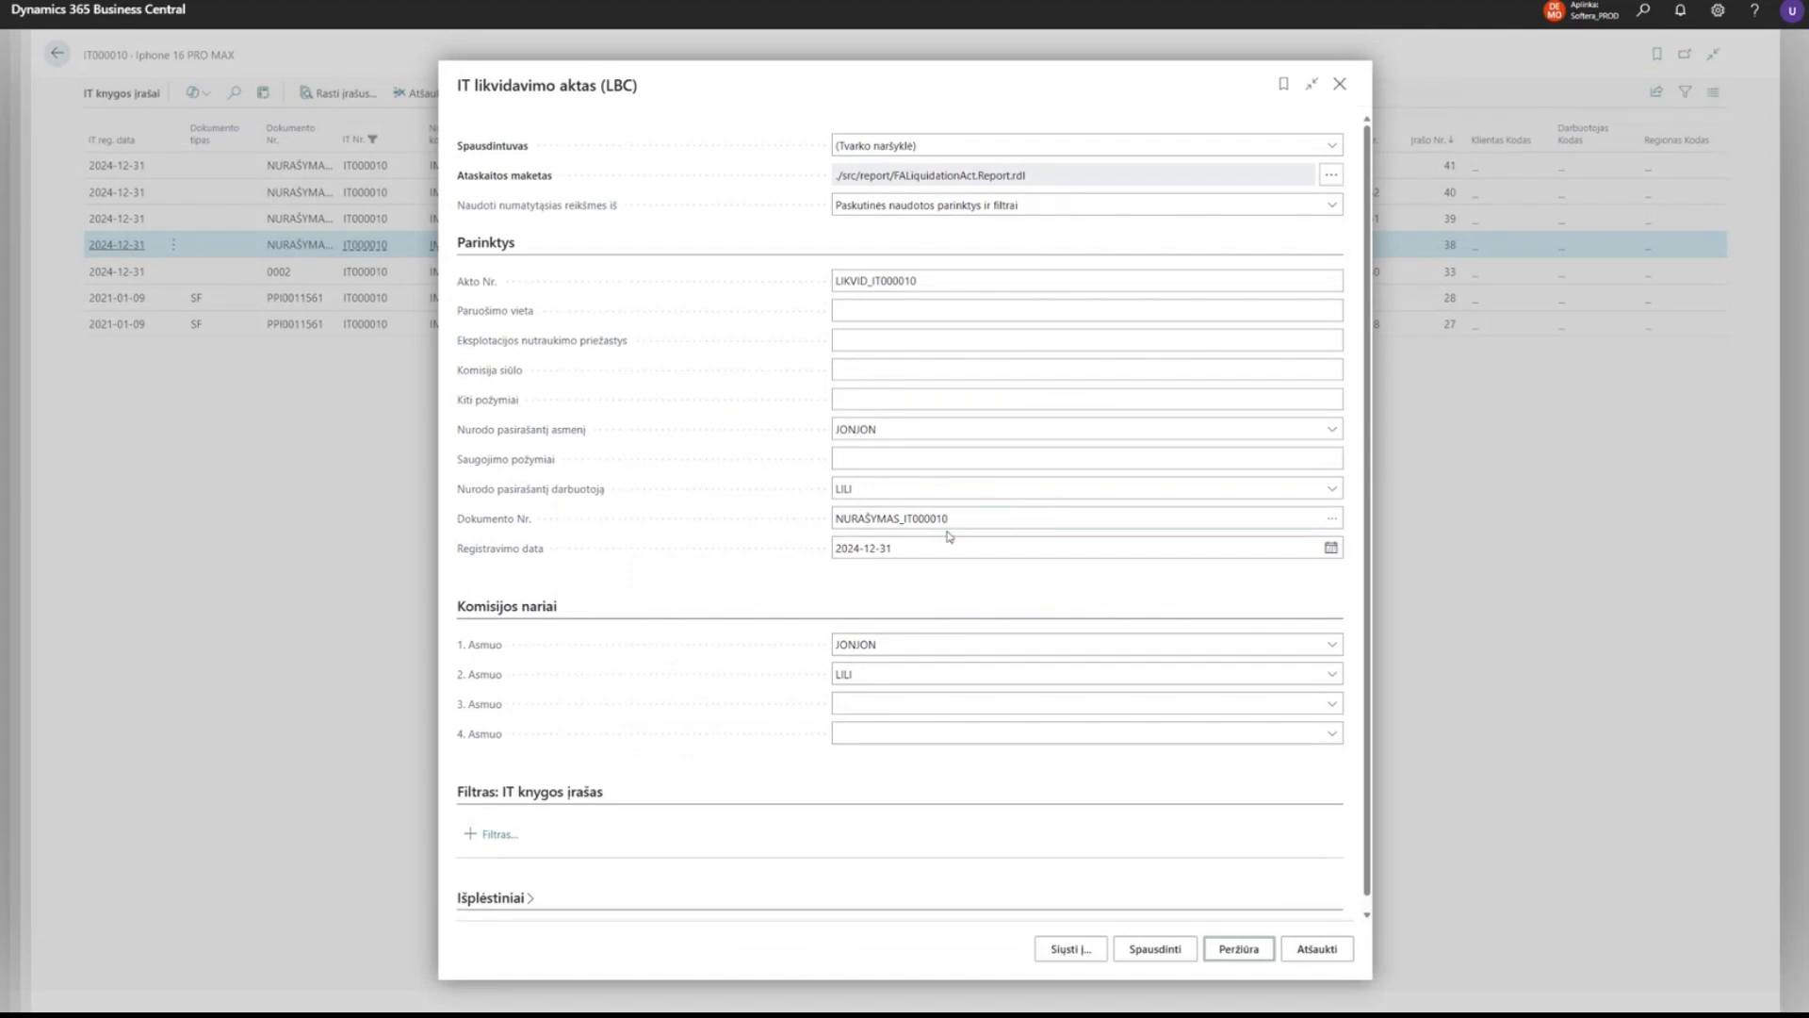
left_click(1339, 86)
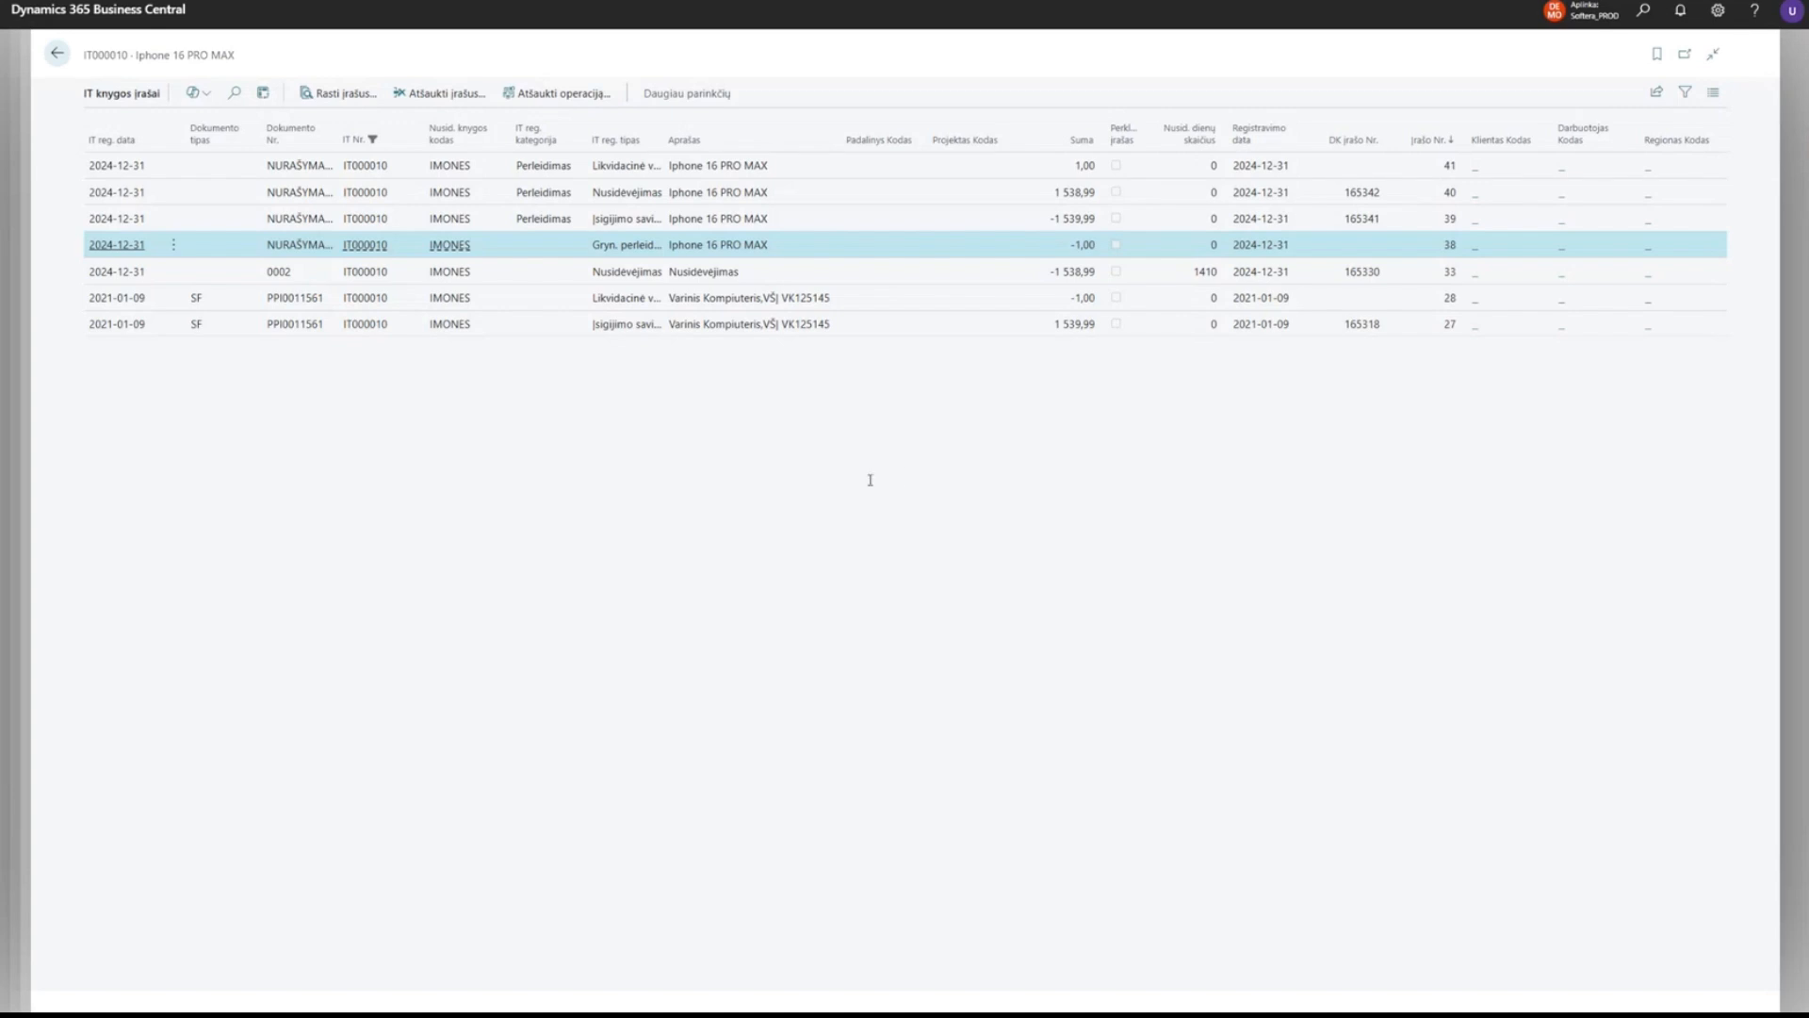
Leave the IT000010 entries, search for the depreciation books (Nusidėvėjimo knygos) and open the IMONES book card.
key("Escape")
key("Escape")
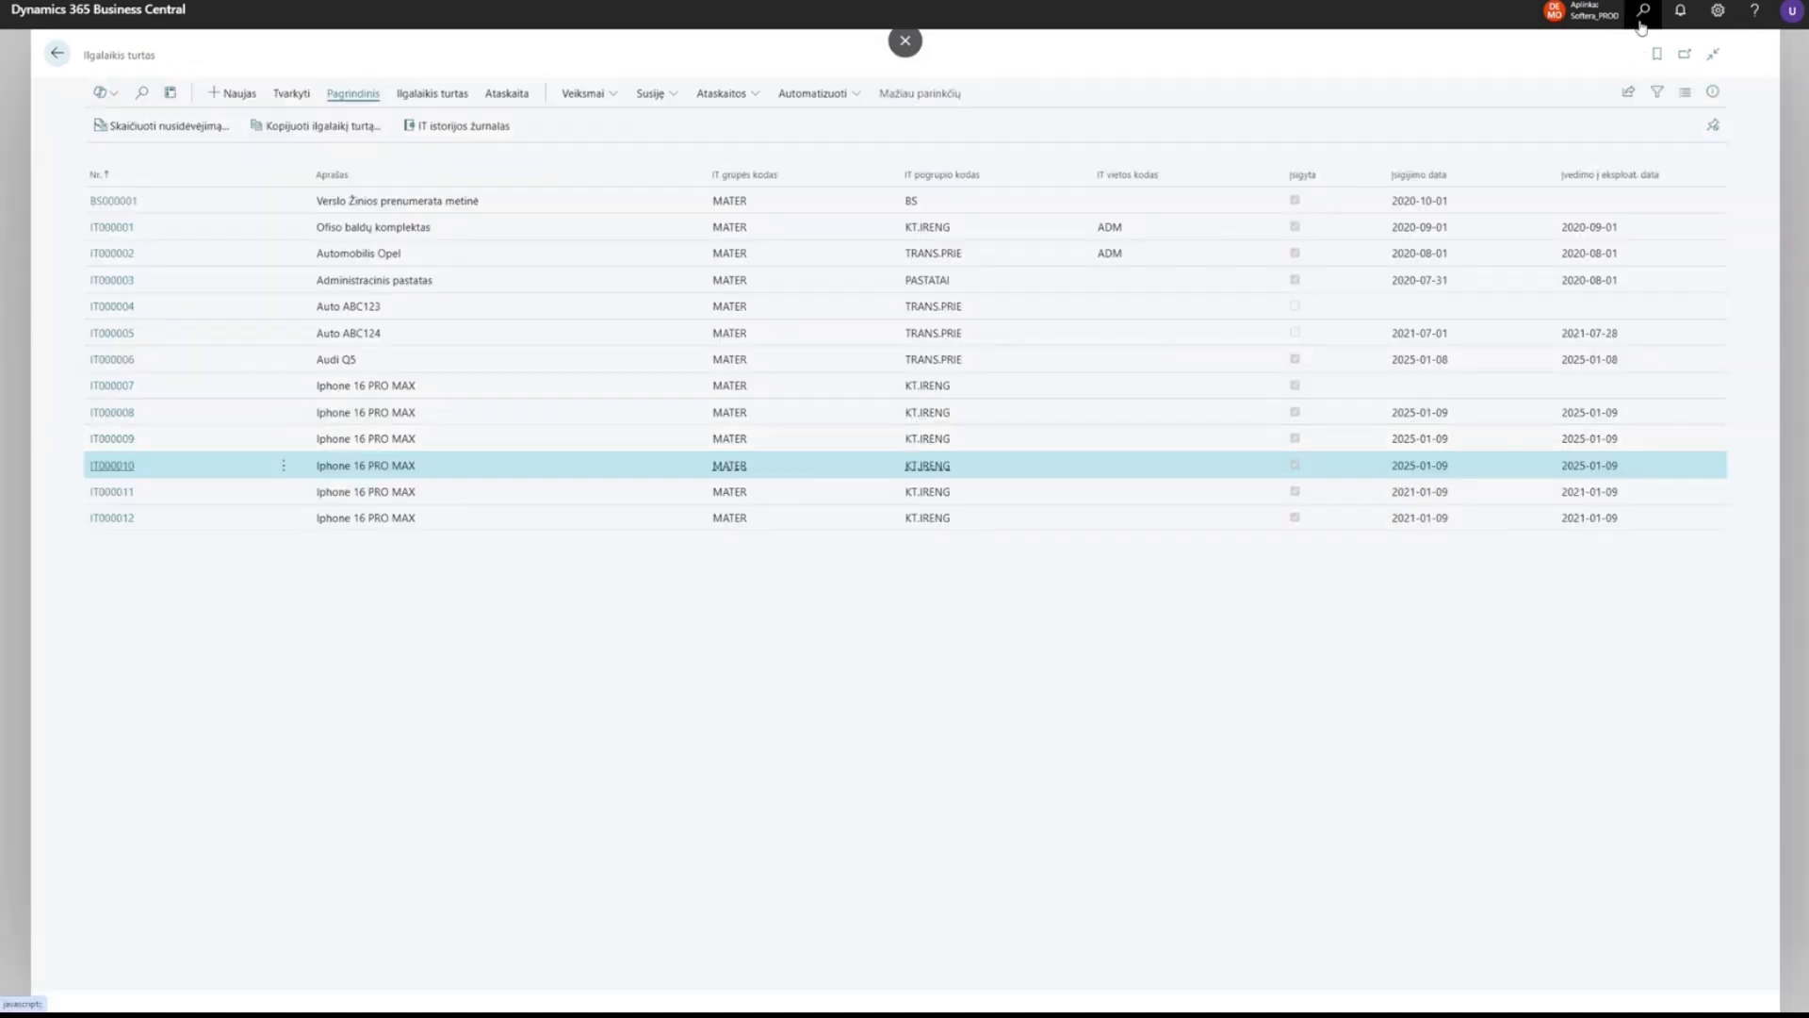
left_click(1643, 14)
type("nusi knyg")
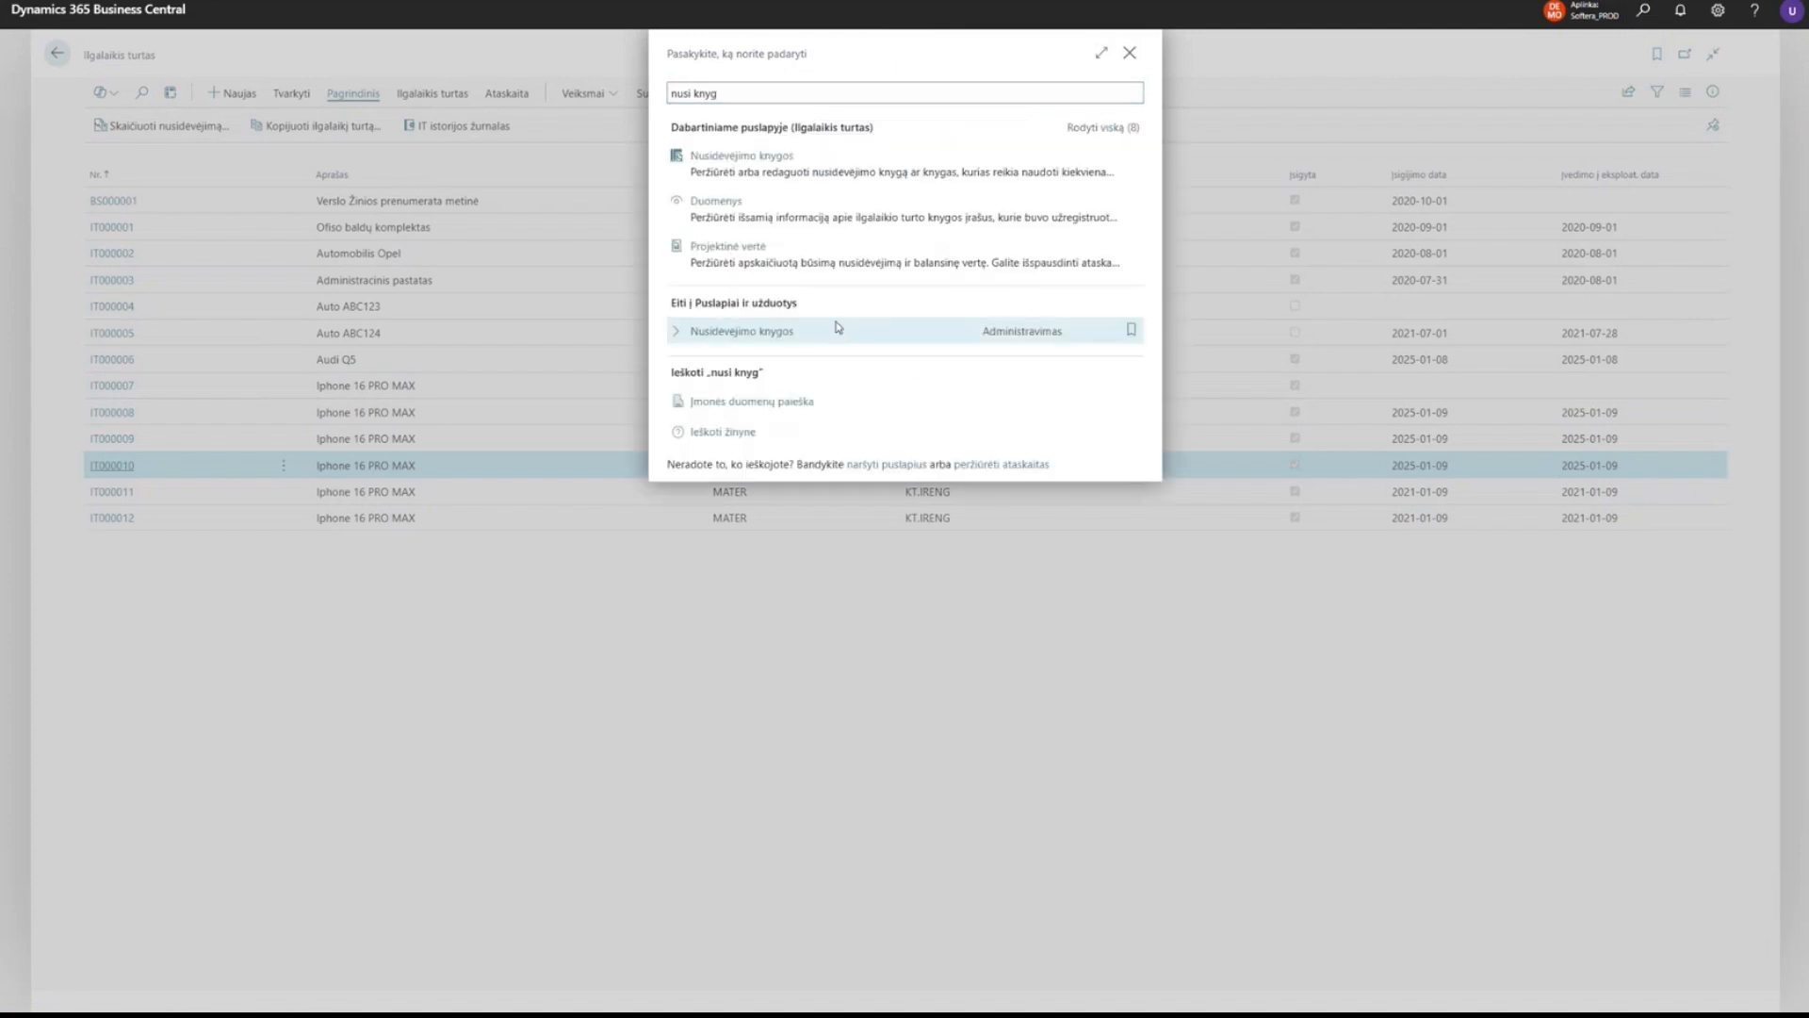
left_click(838, 328)
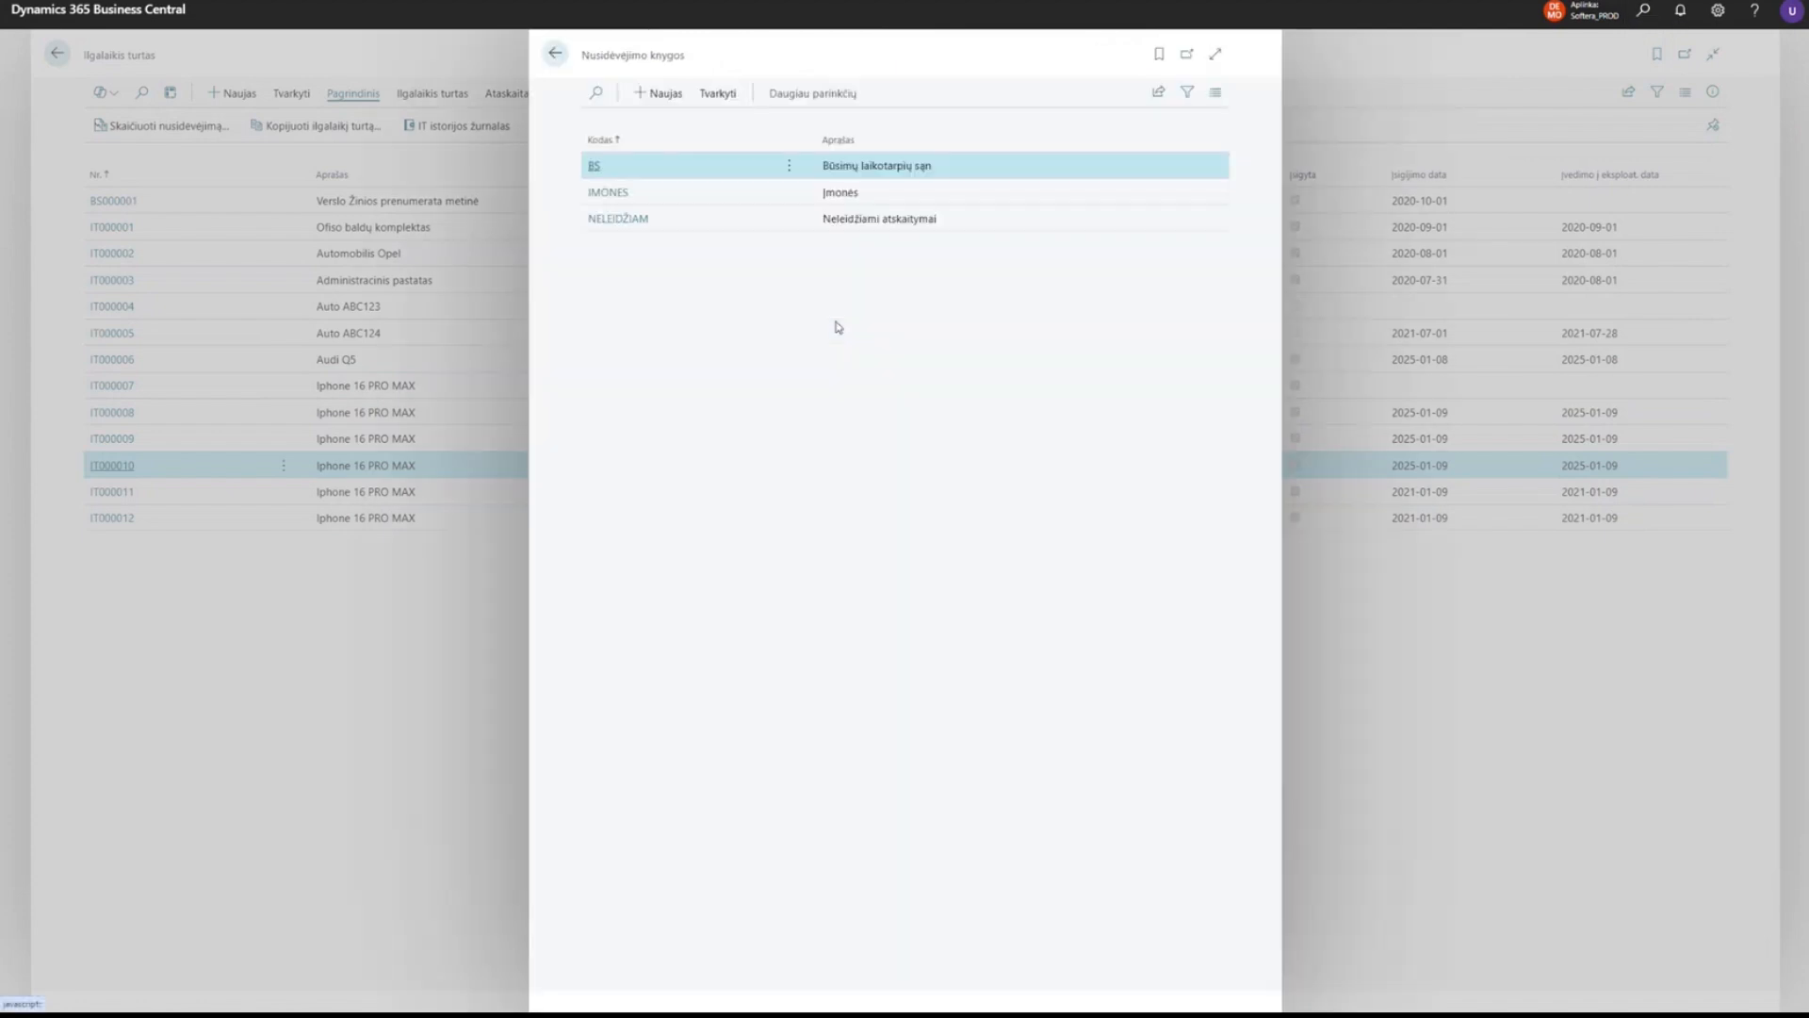
left_click(603, 200)
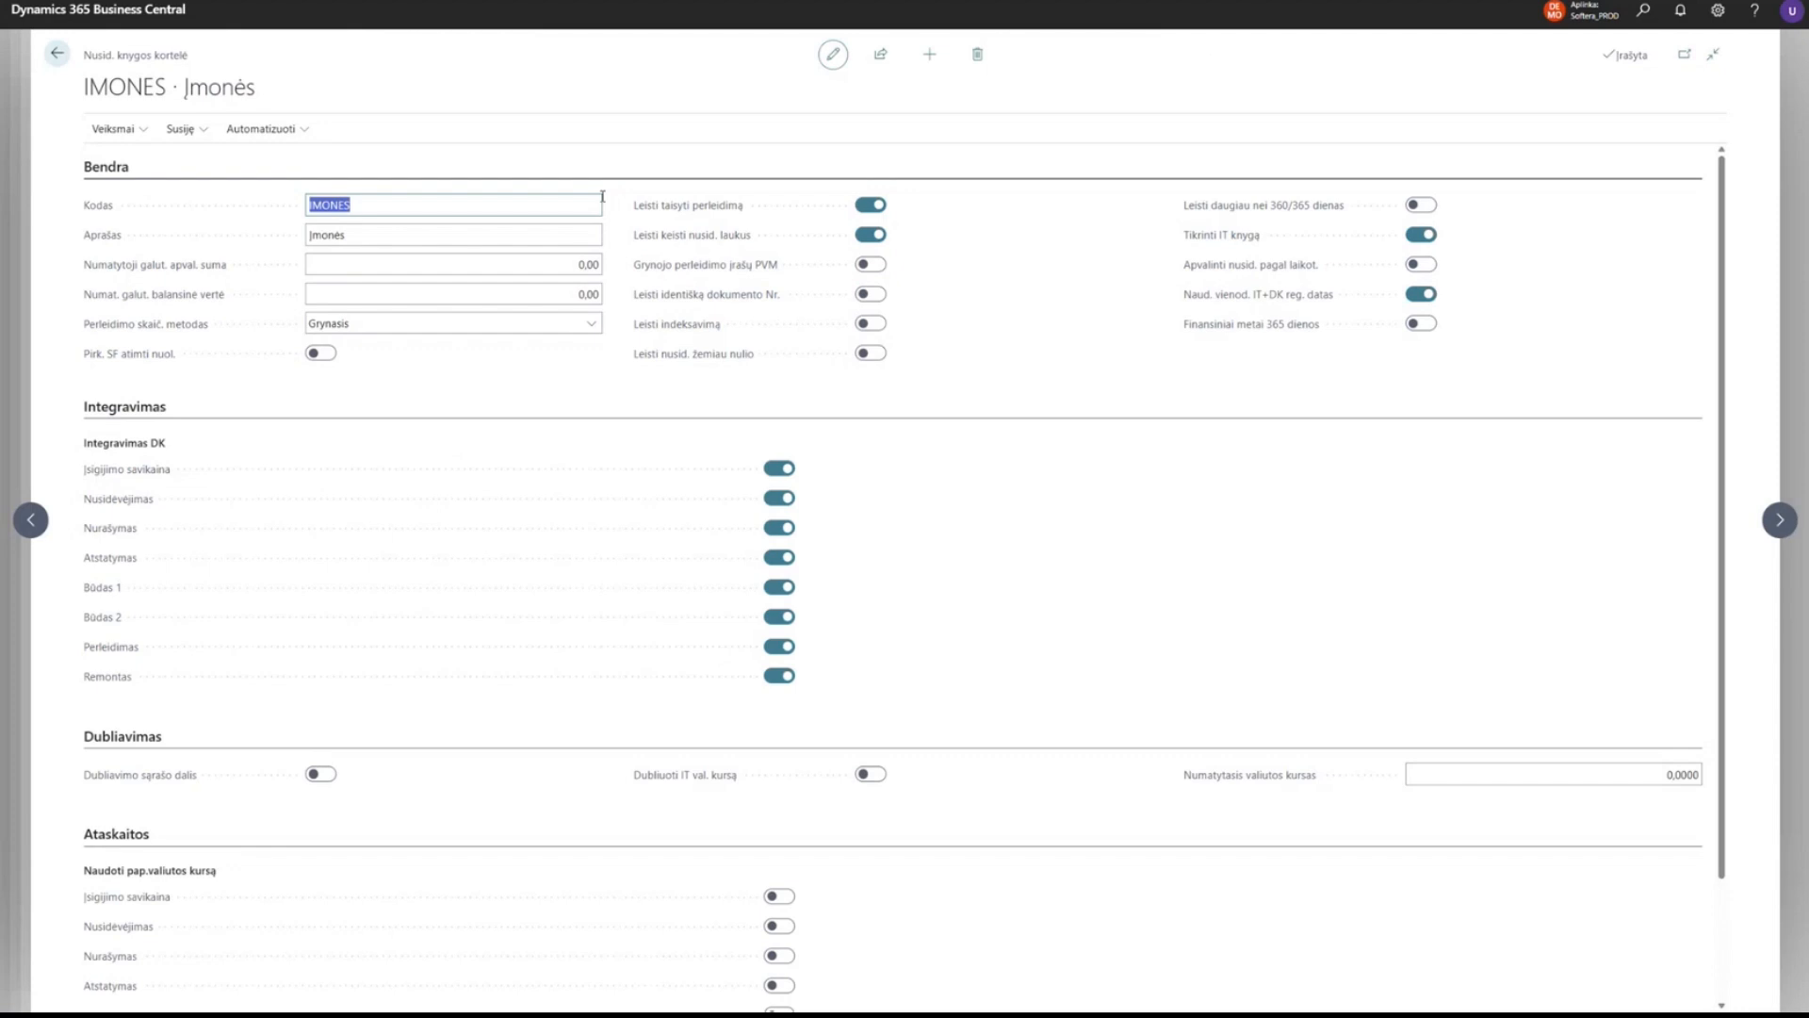
Examine the IMONES book's general options, including Tikrinti IT knygą and Naud. vienod. IT+DK reg. datas, and its integration and reporting settings.
left_click(735, 403)
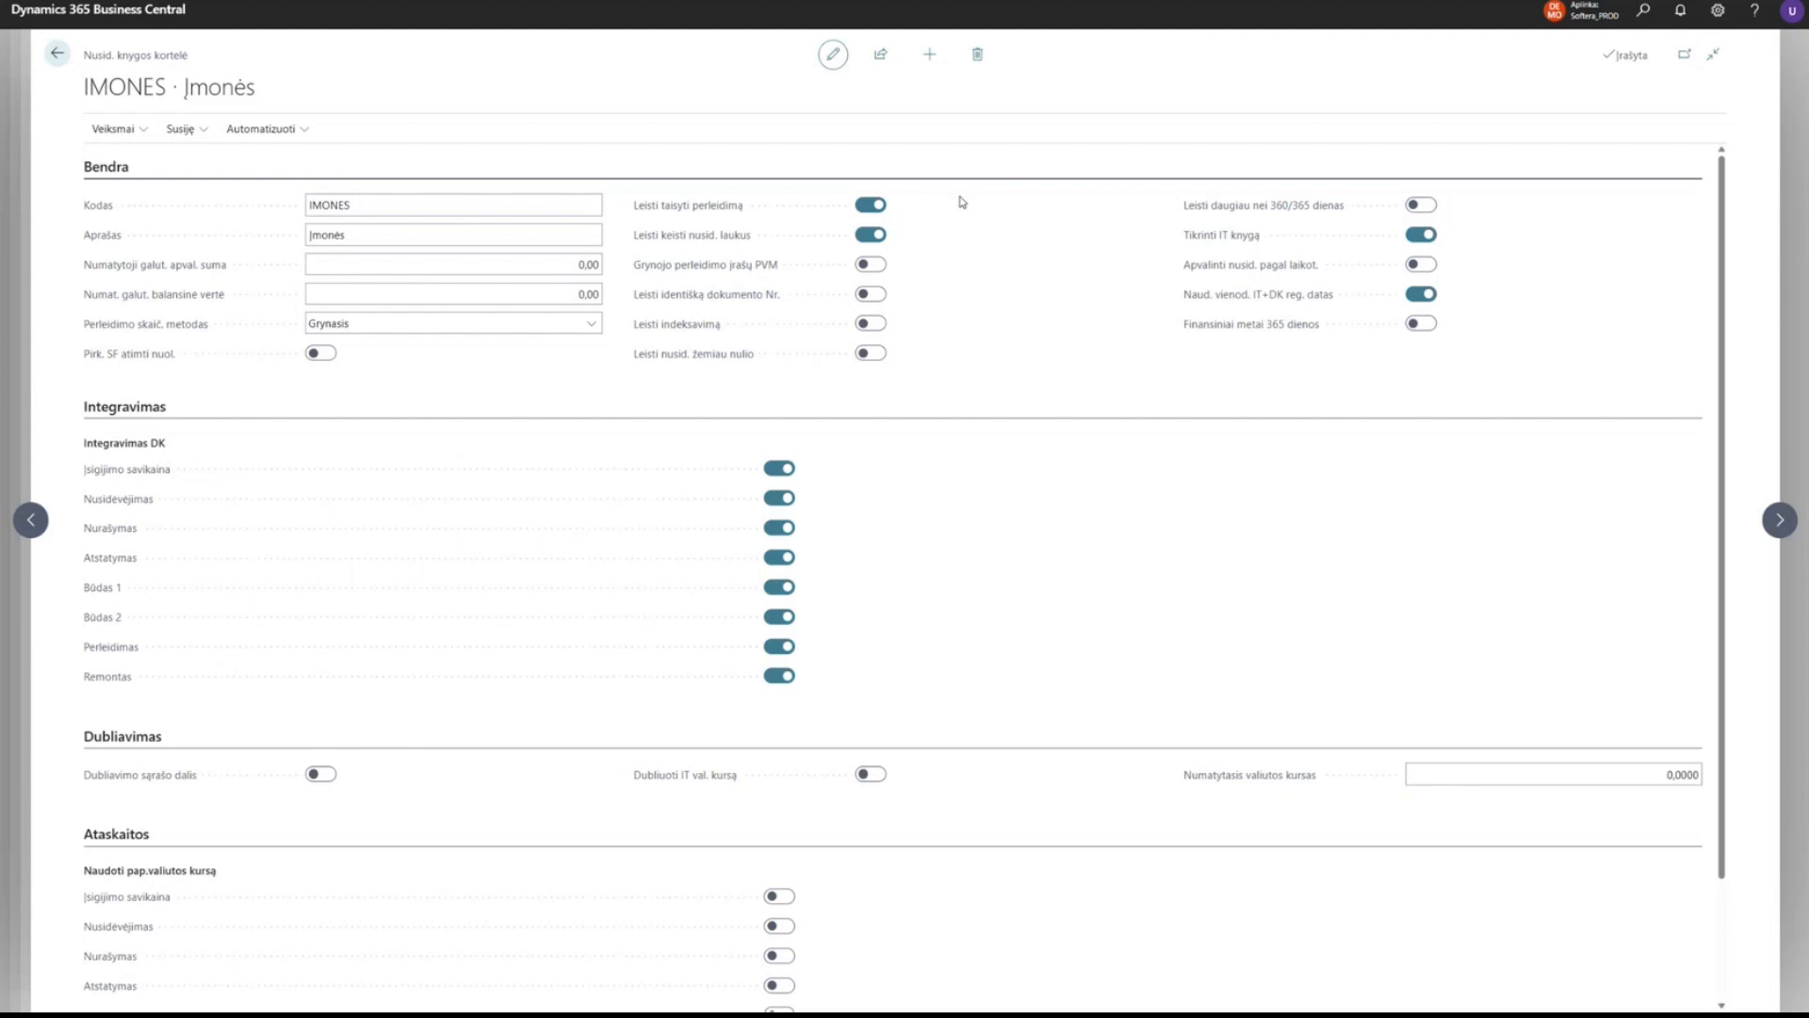
left_click_drag(1183, 236, 1272, 240)
left_click_drag(1182, 294, 1339, 308)
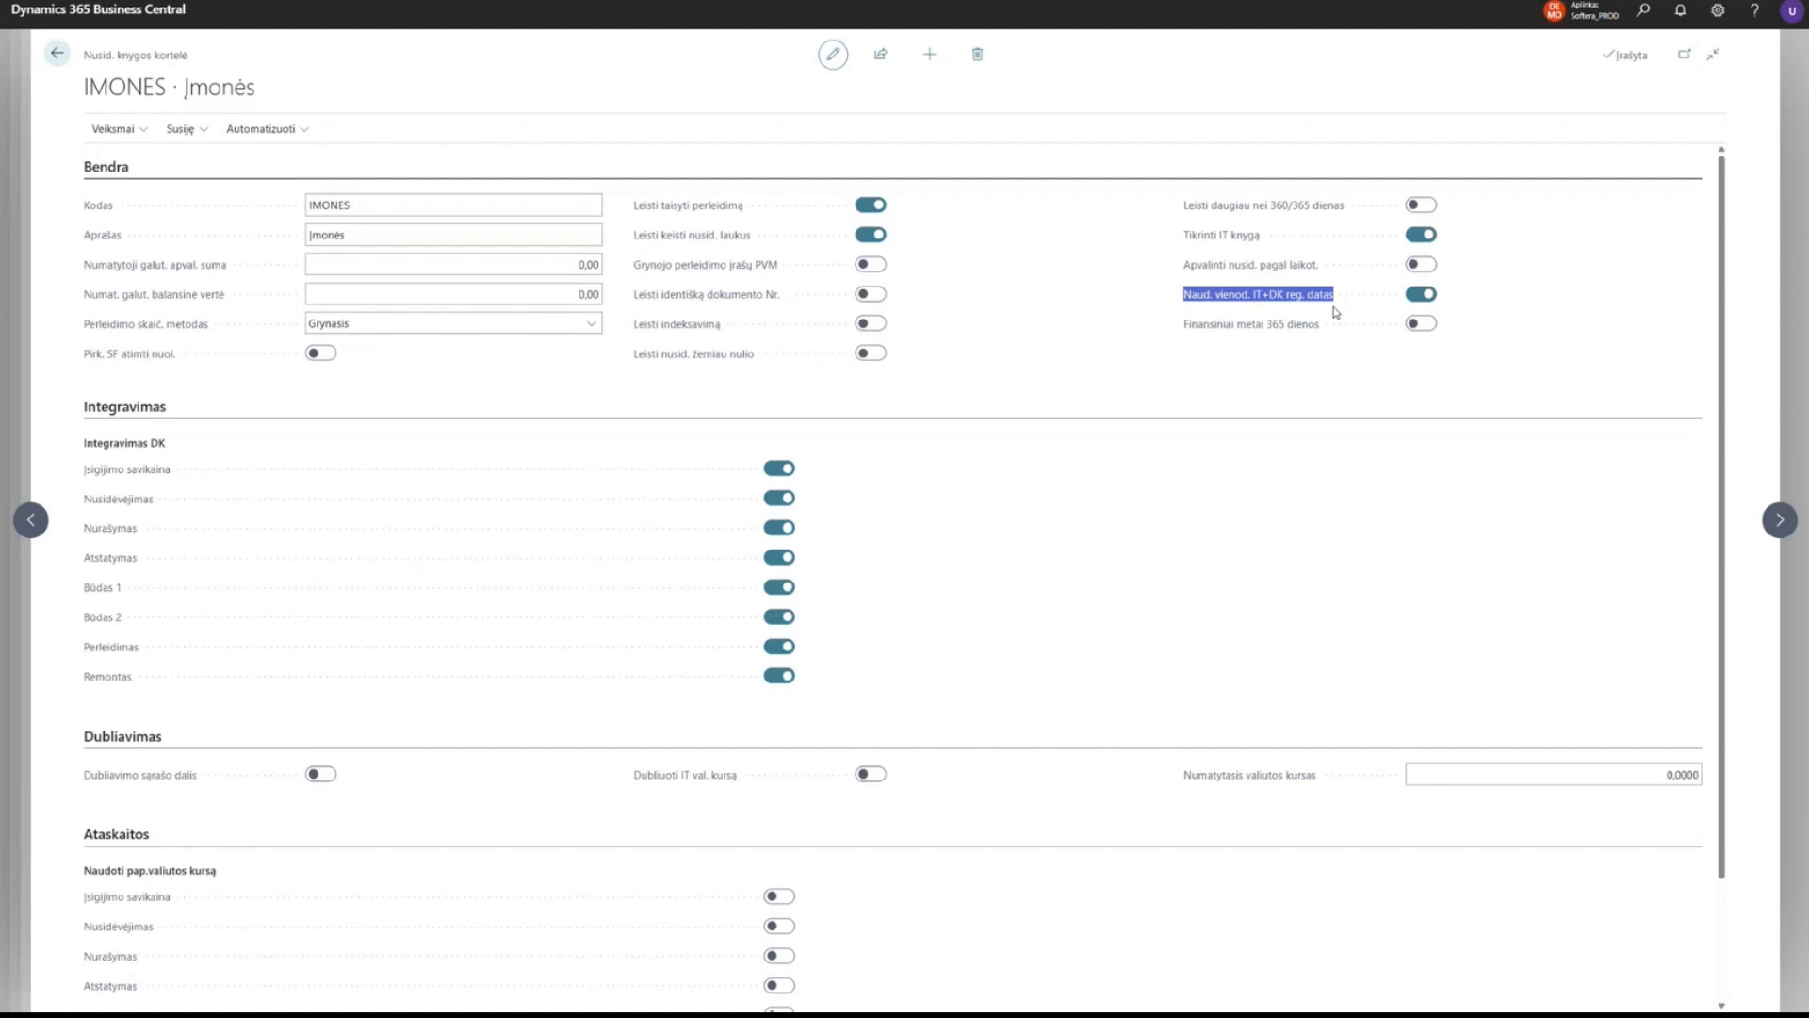
left_click(1159, 309)
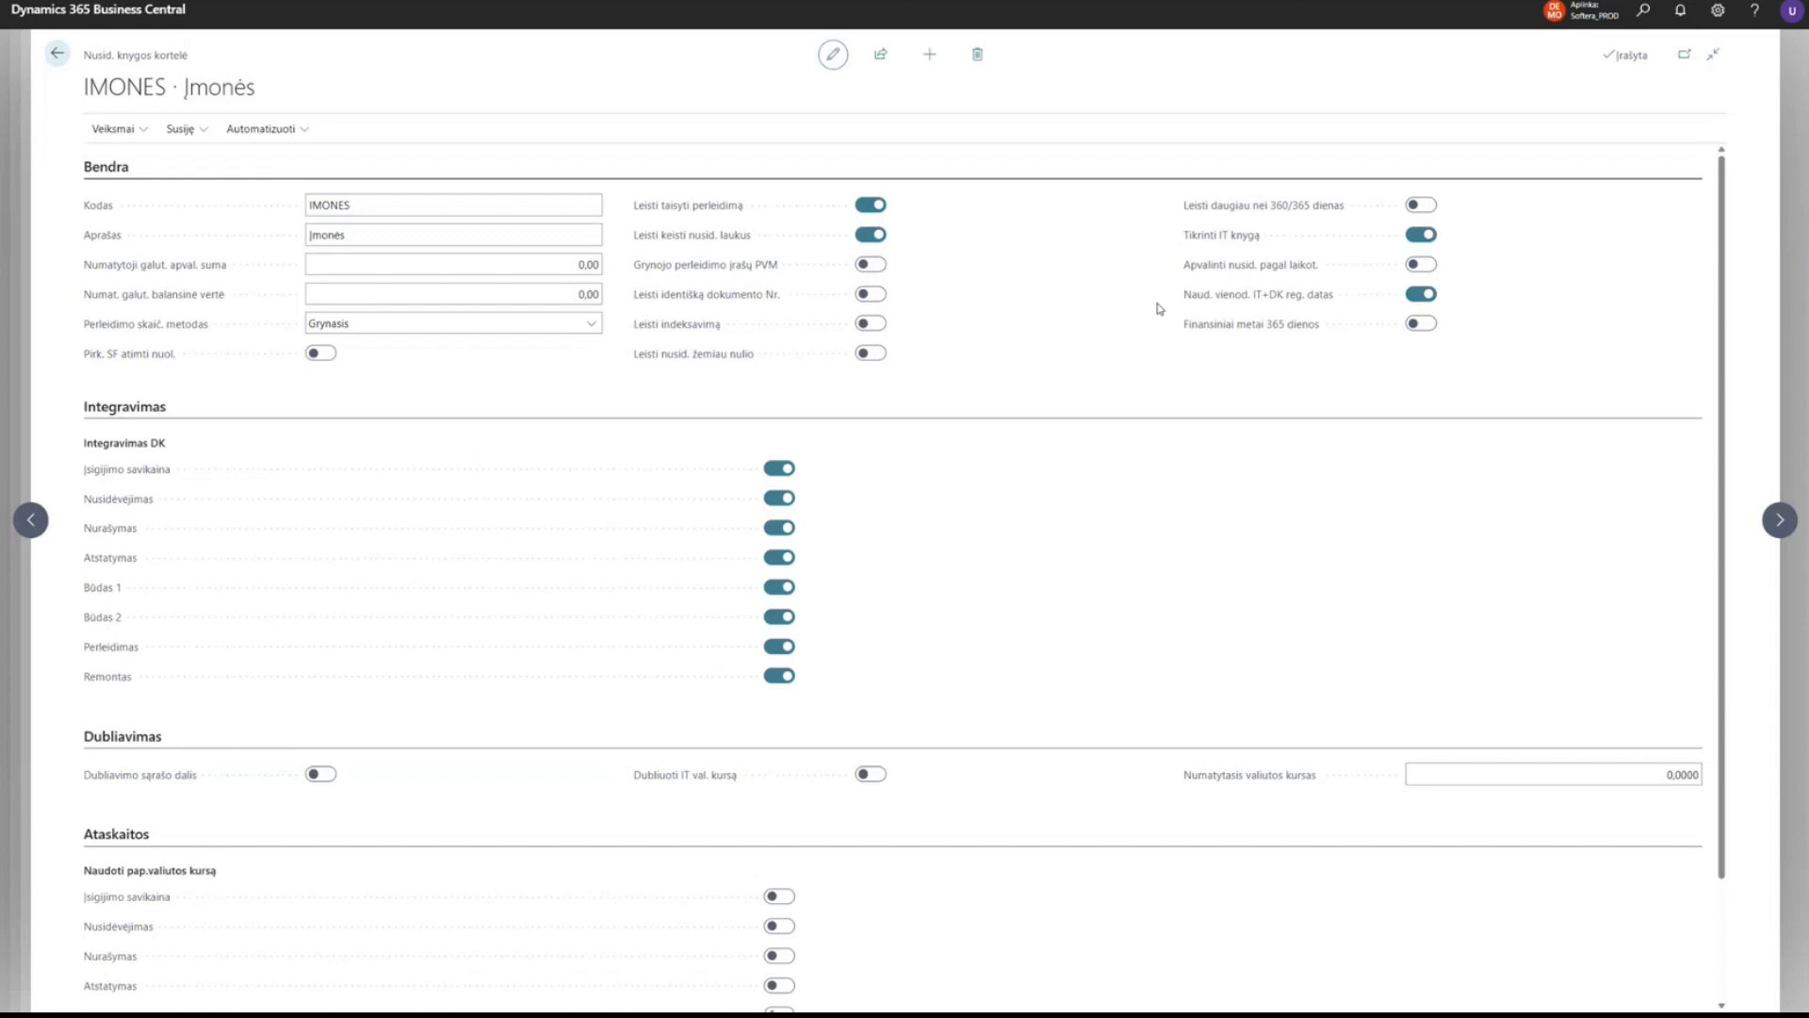
scroll(987, 504, "down", 2)
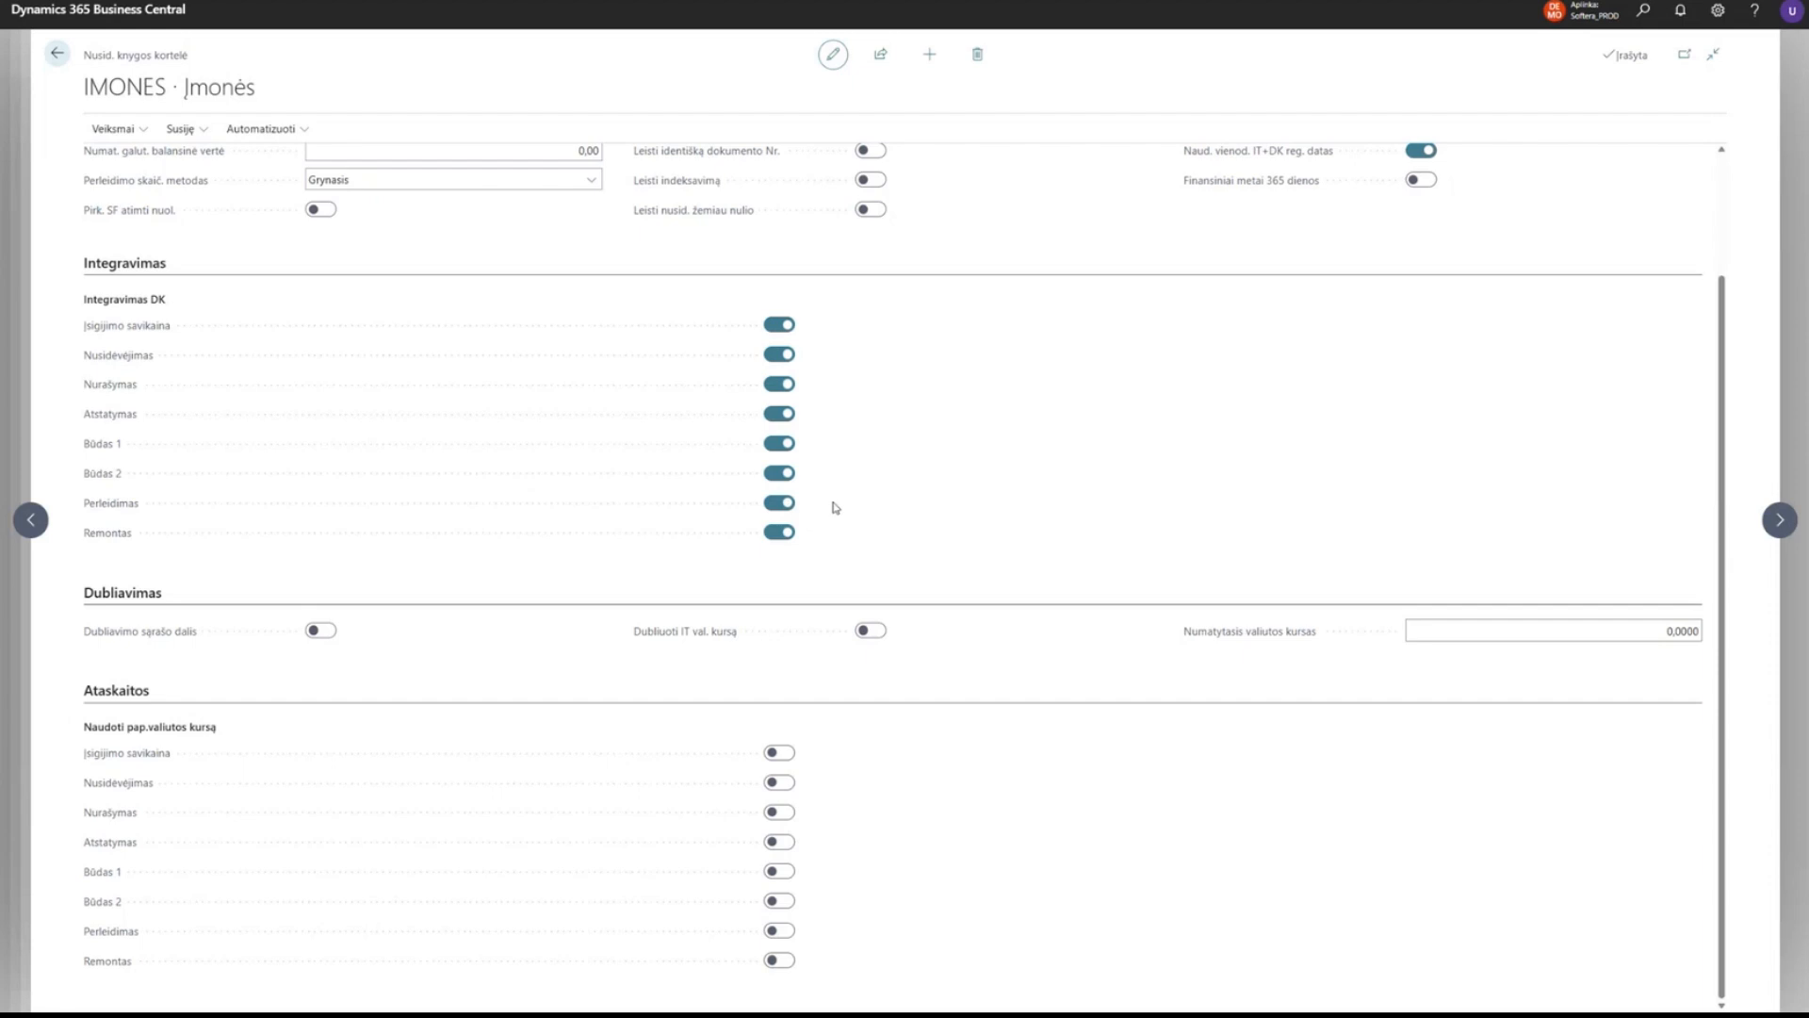
scroll(833, 508, "up", 3)
Open the IMONES book's IT žurnalo nustatymas and review the available choices for the fixed asset journal template and batch.
left_click(194, 131)
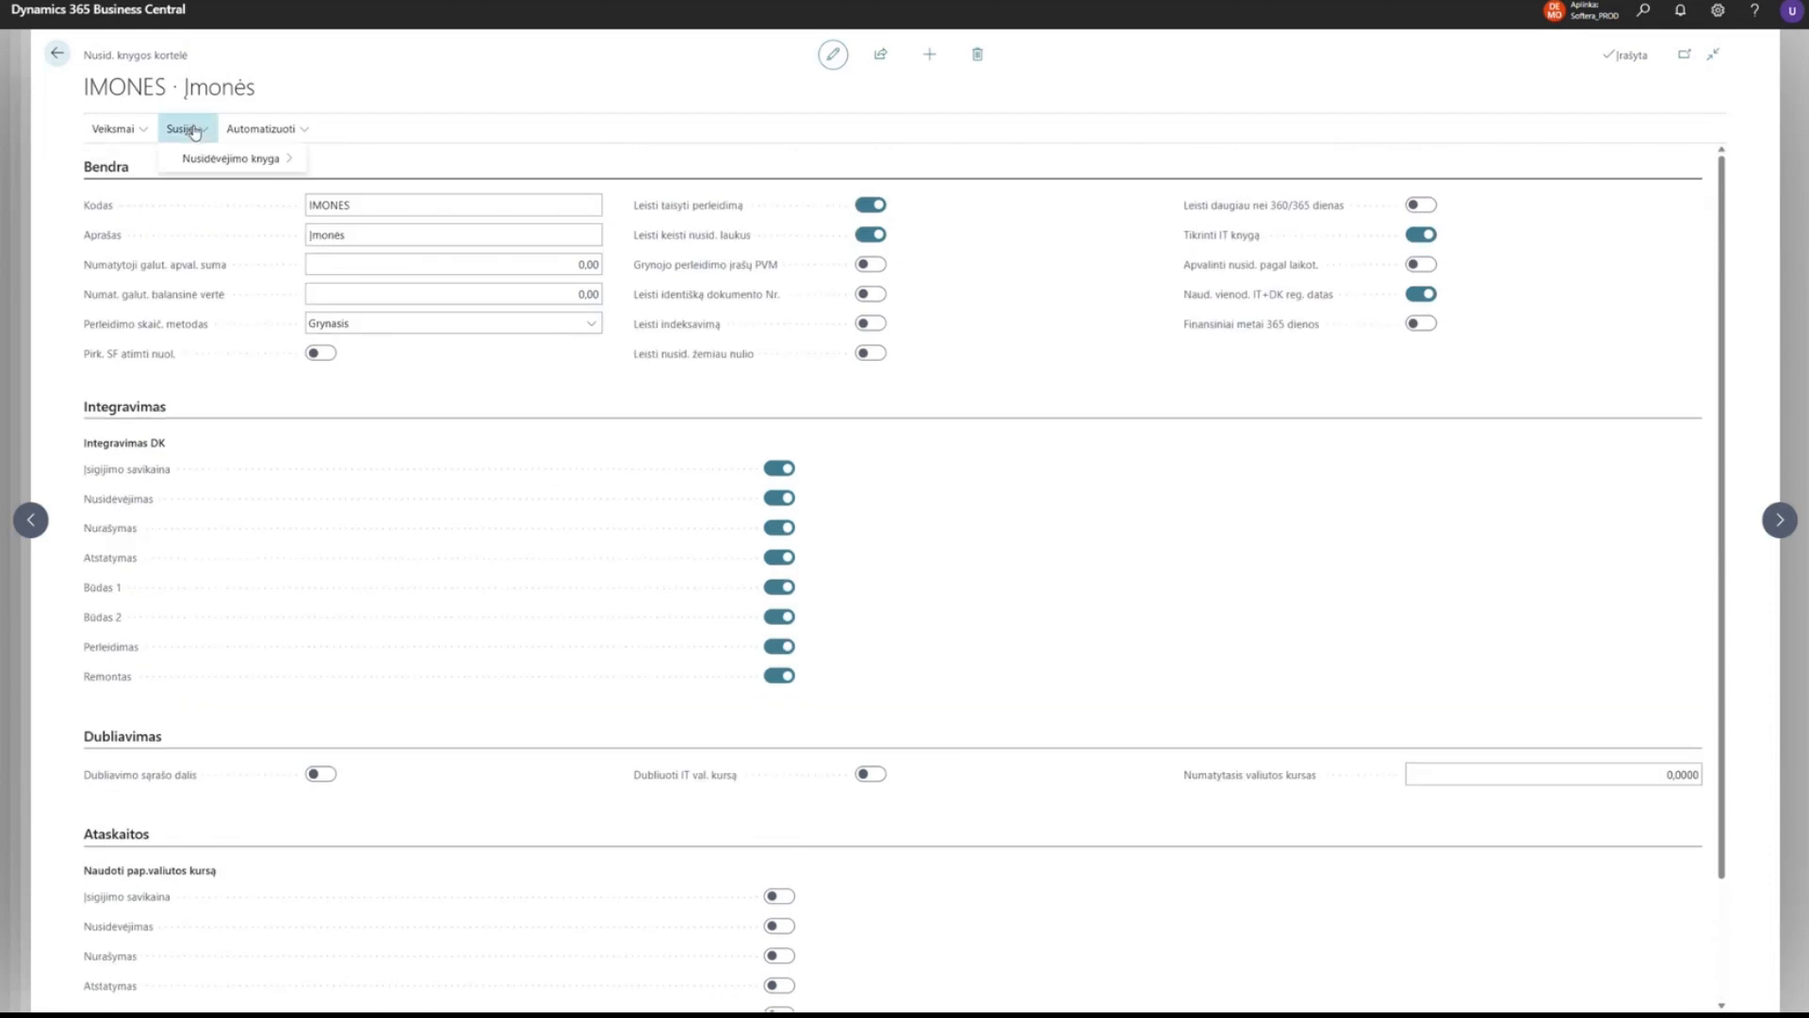
mouse_move(222, 162)
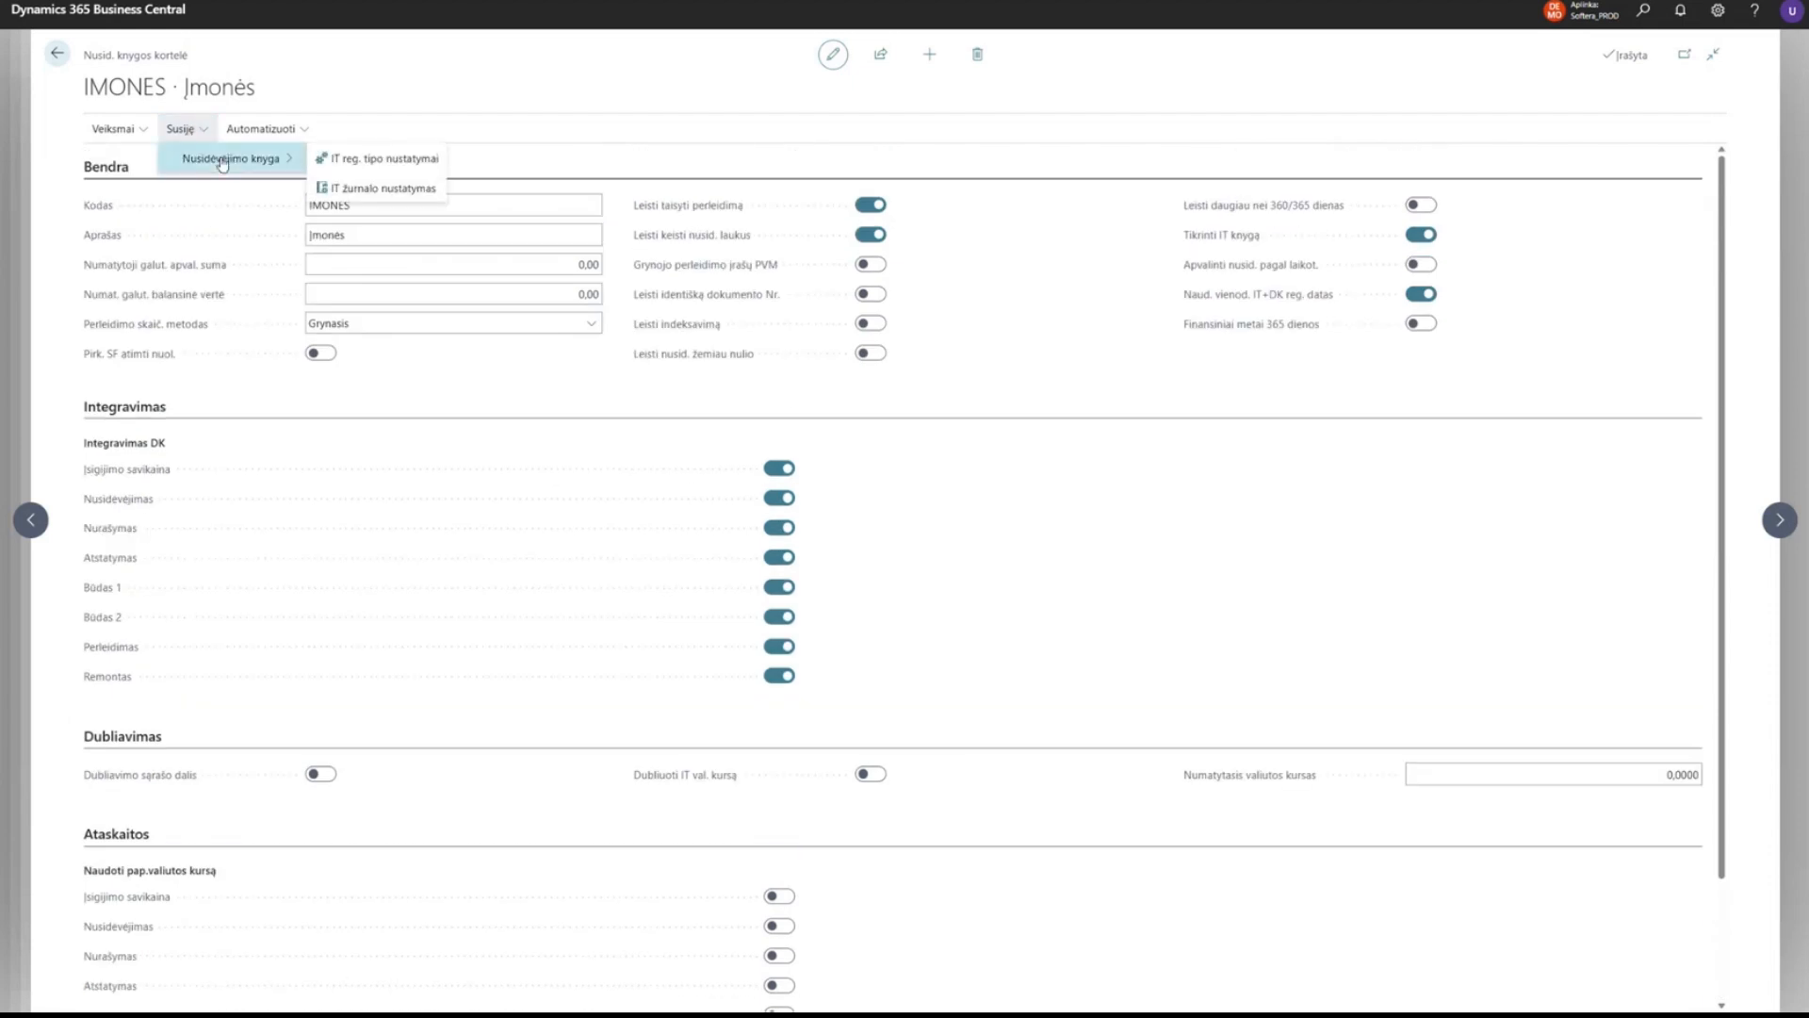
left_click(384, 192)
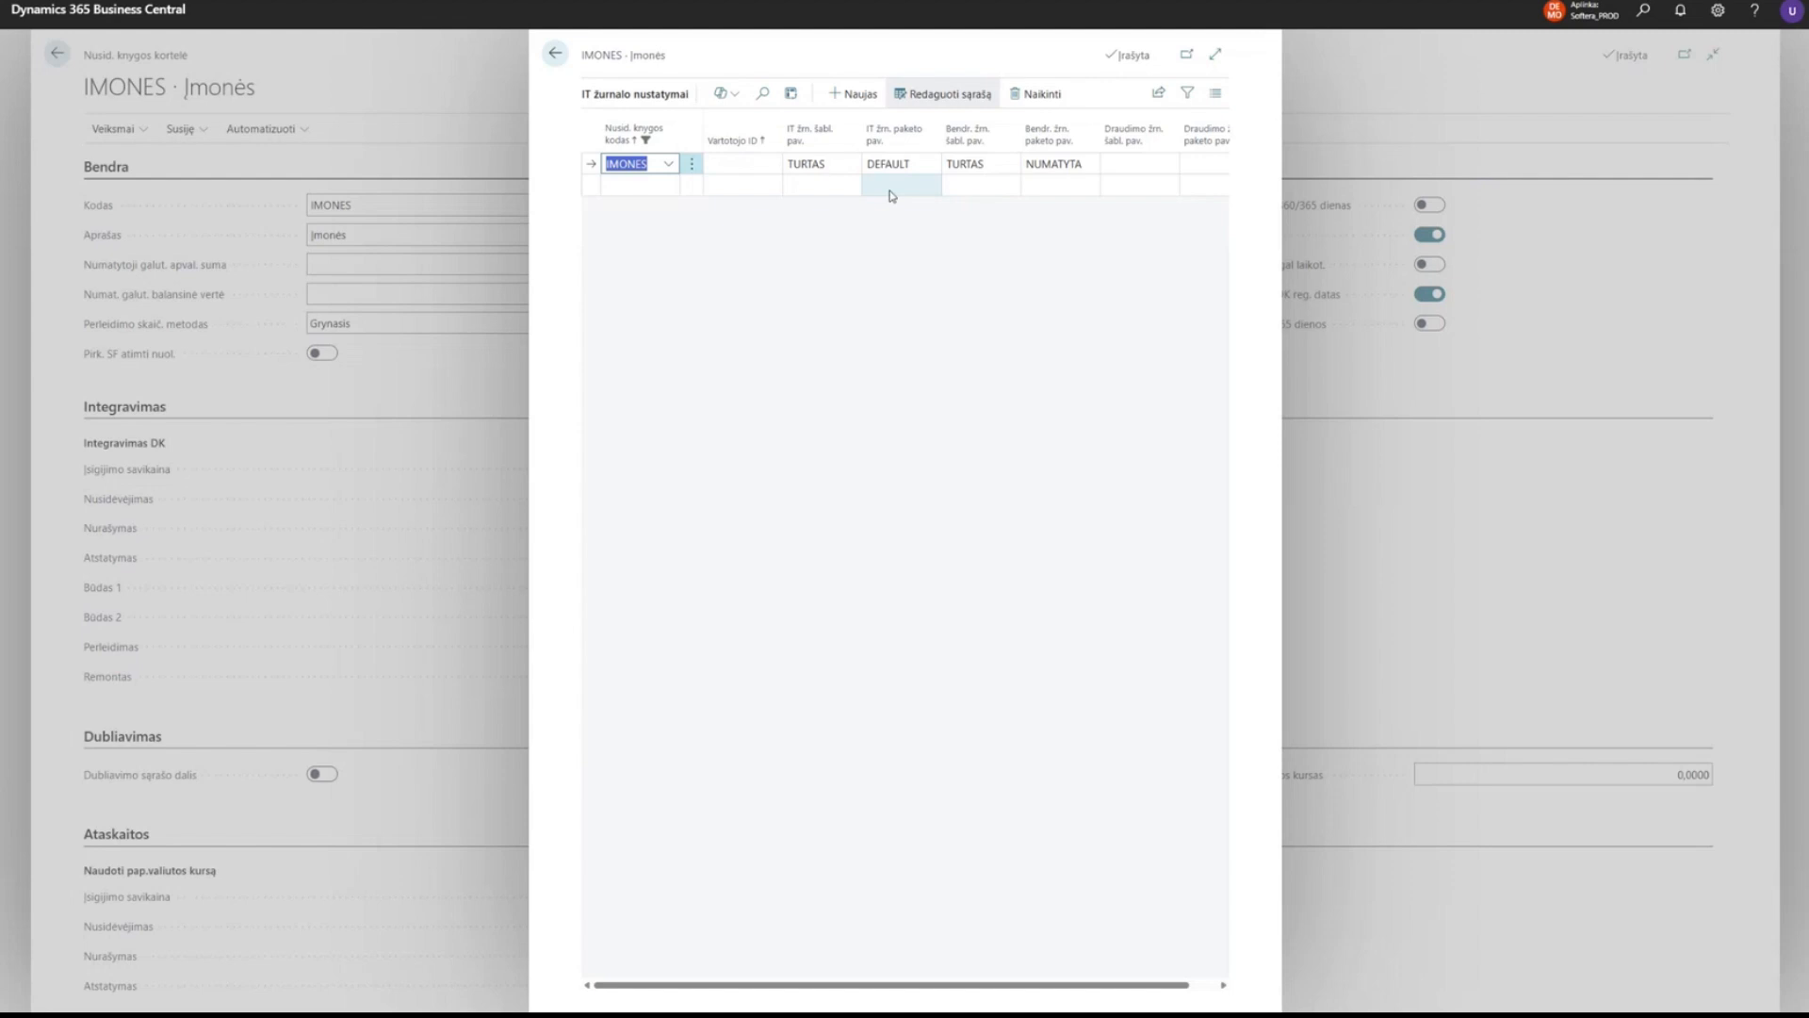
left_click(836, 165)
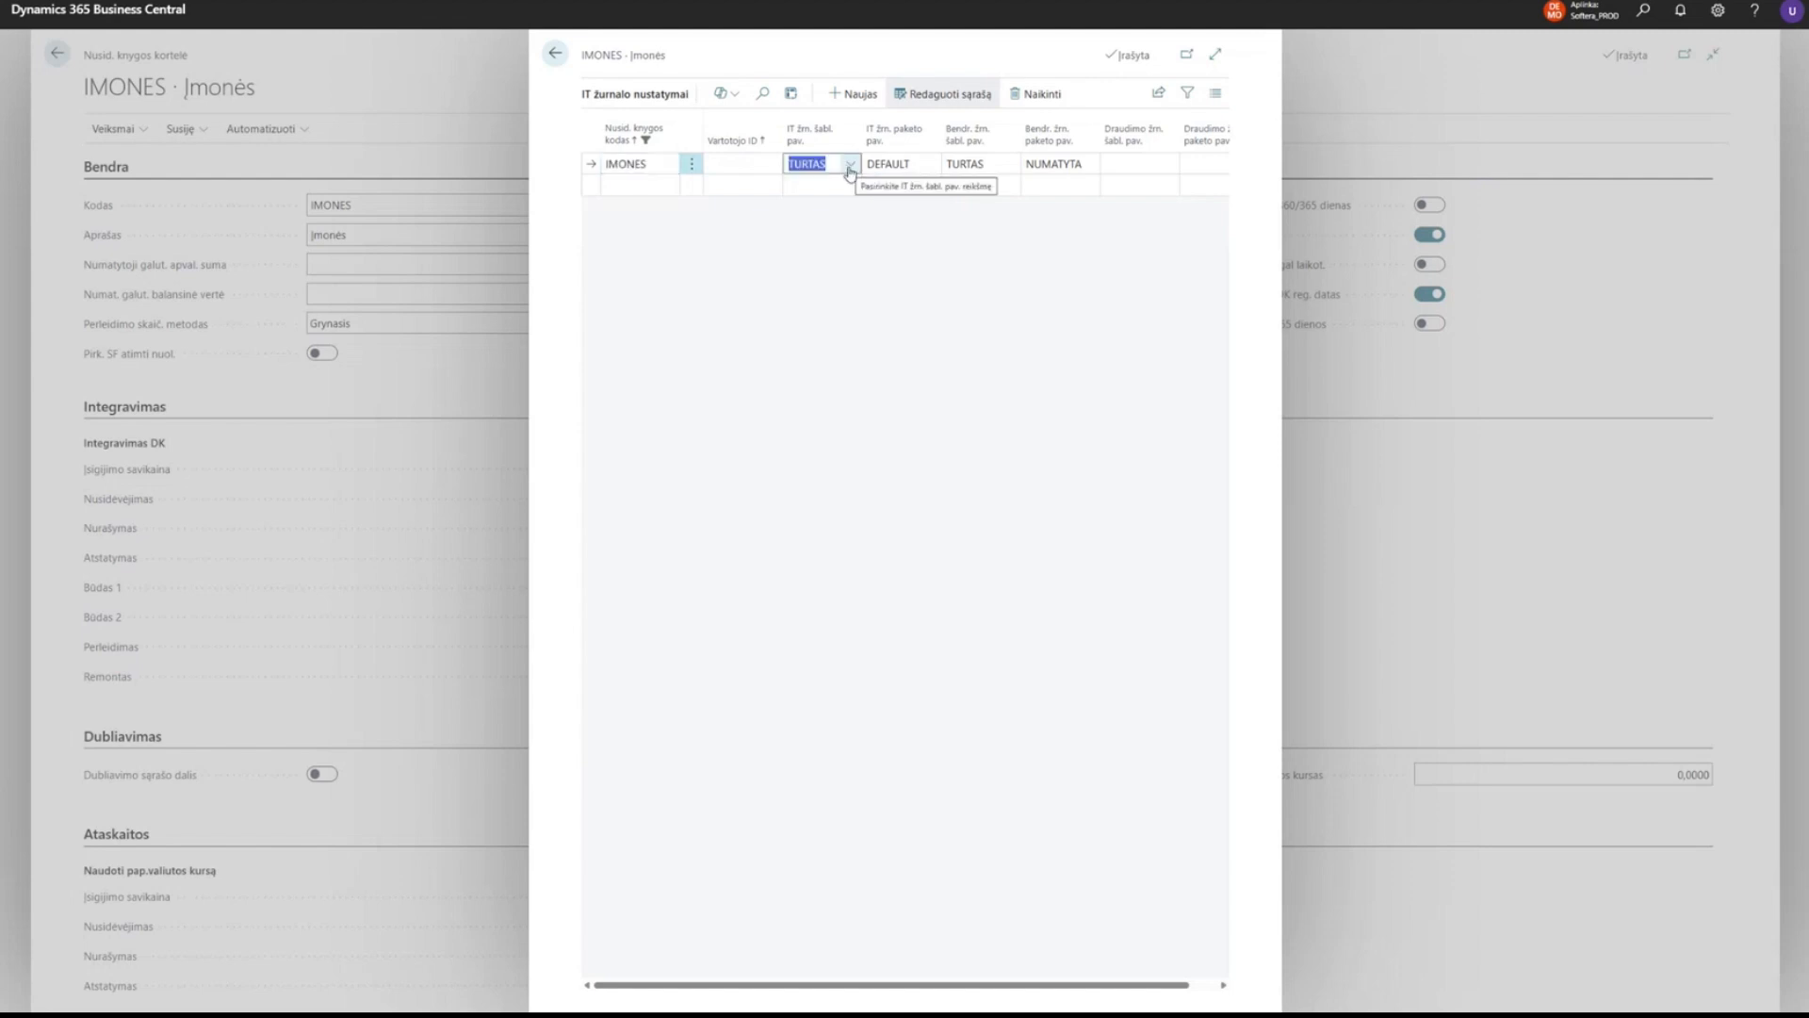
left_click(849, 169)
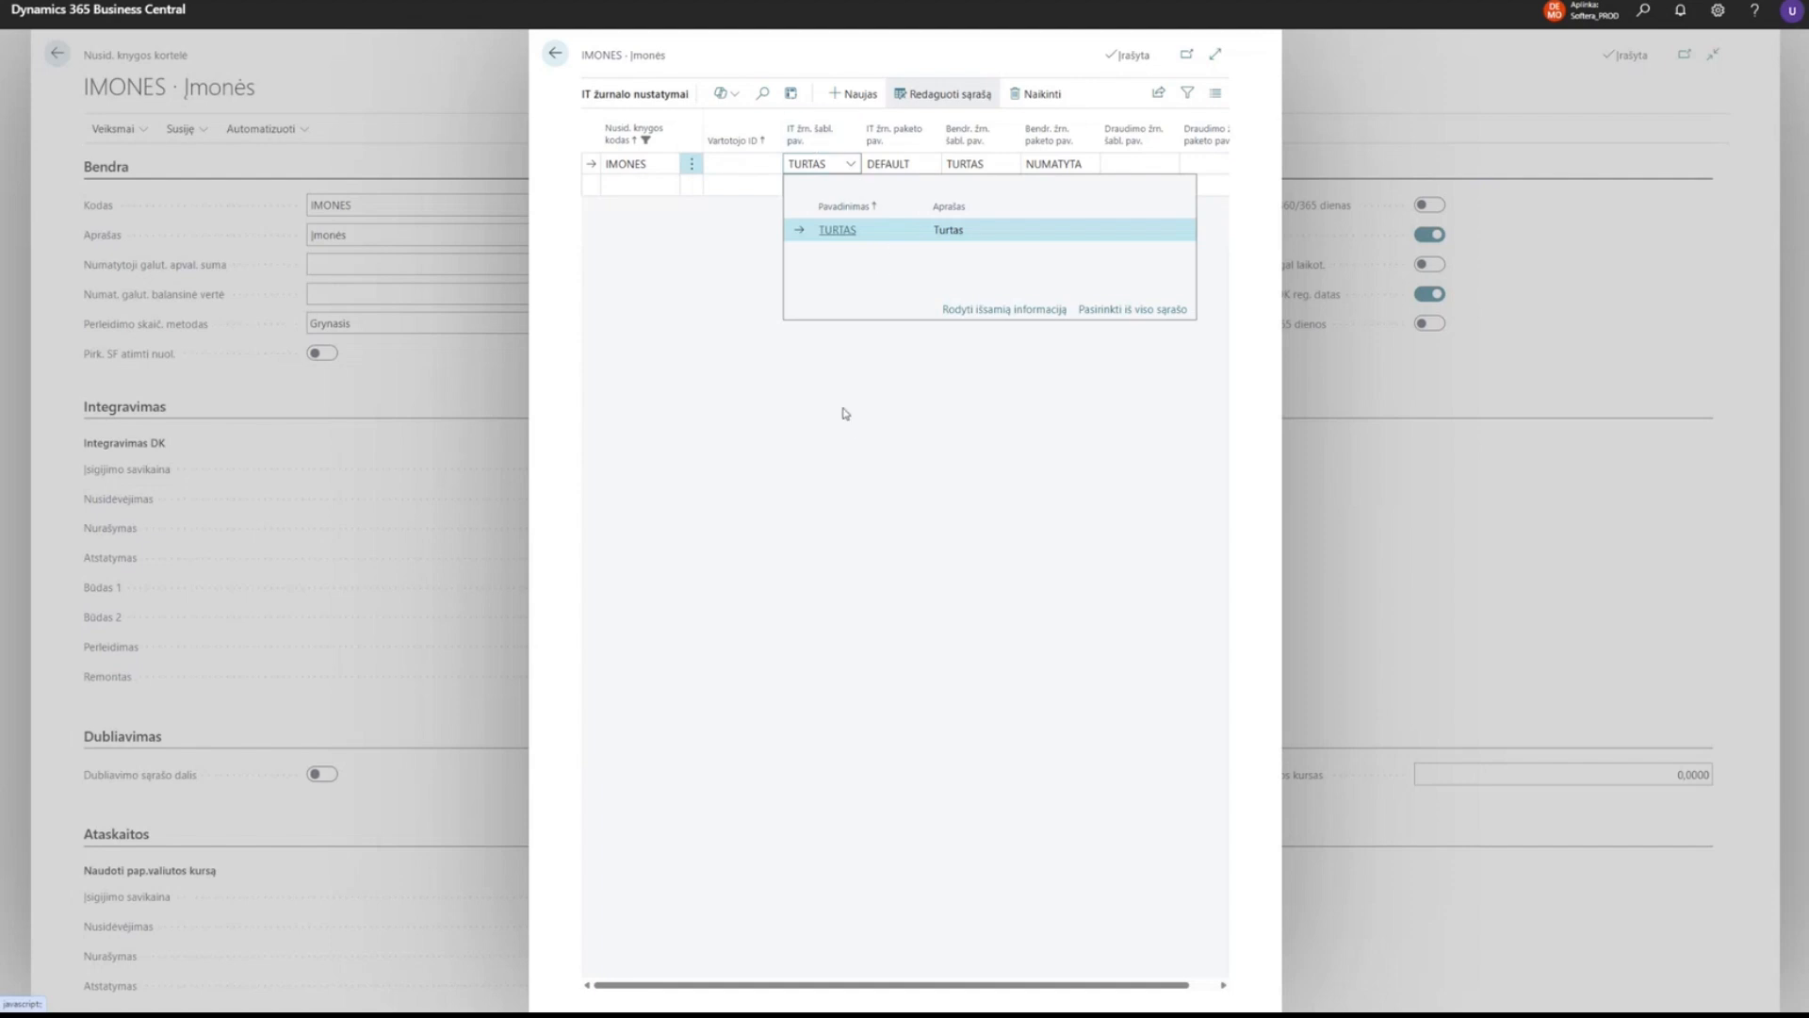
left_click(924, 170)
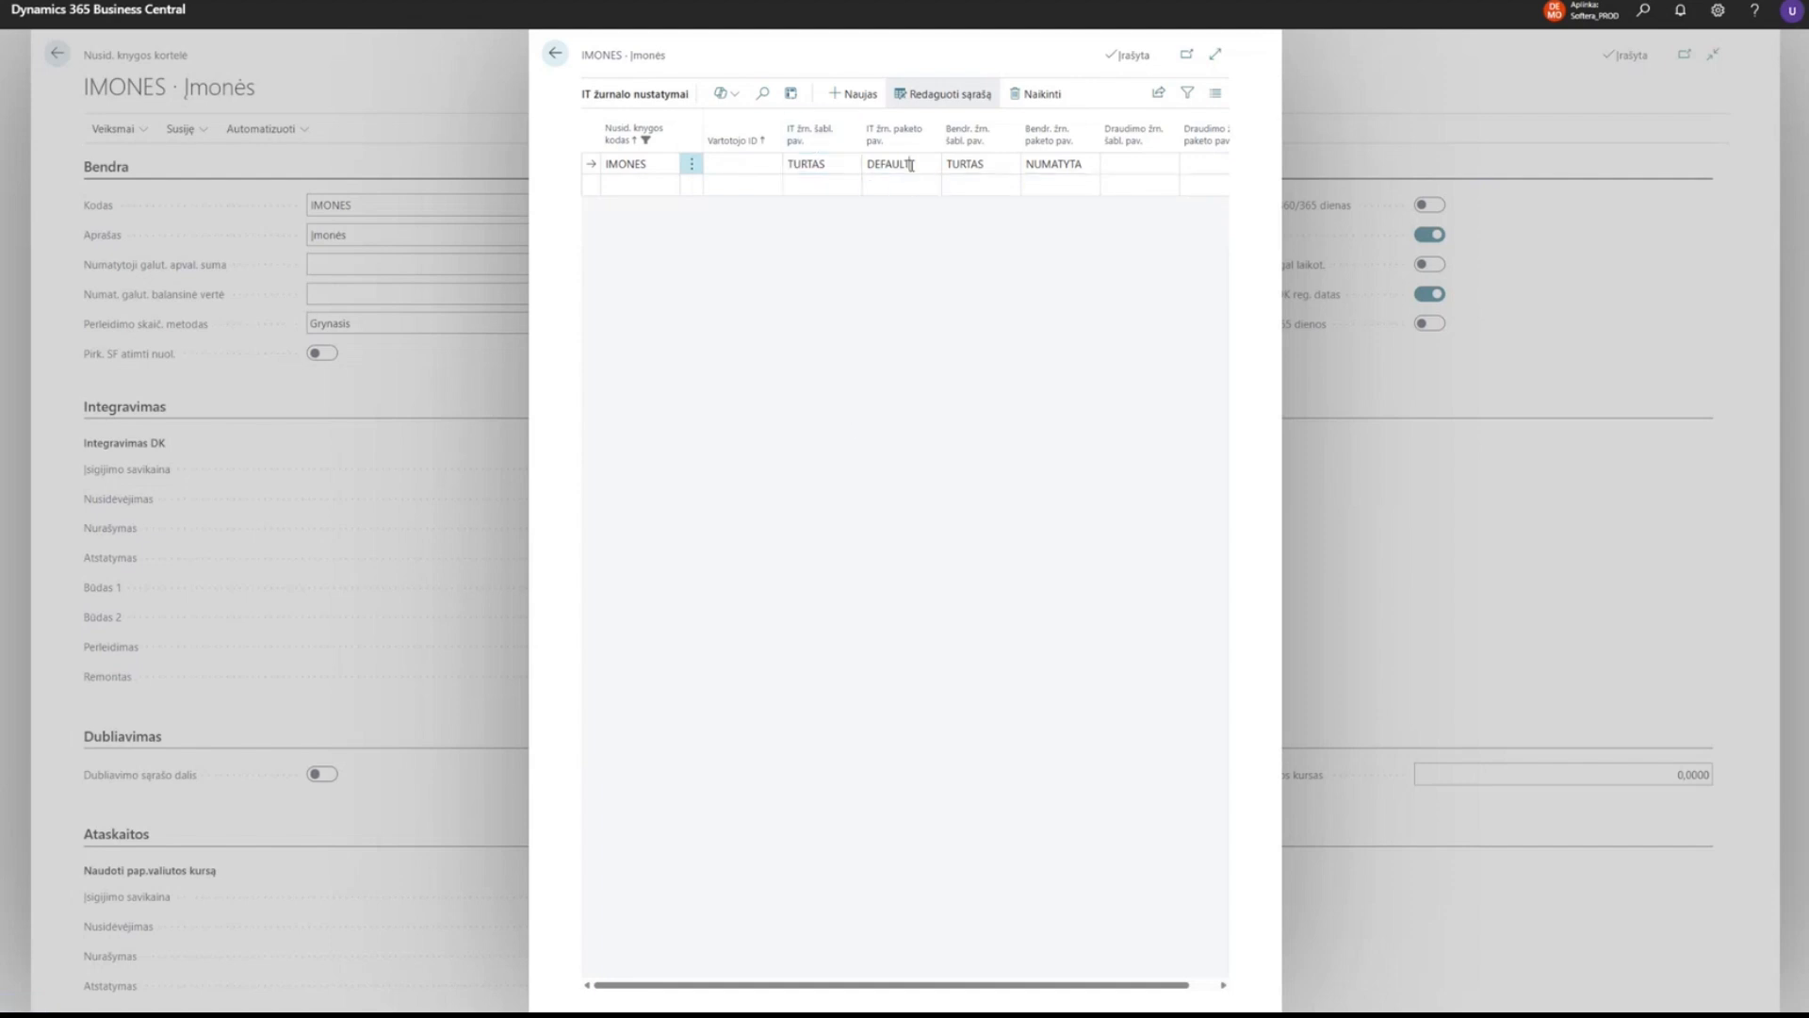
left_click(934, 169)
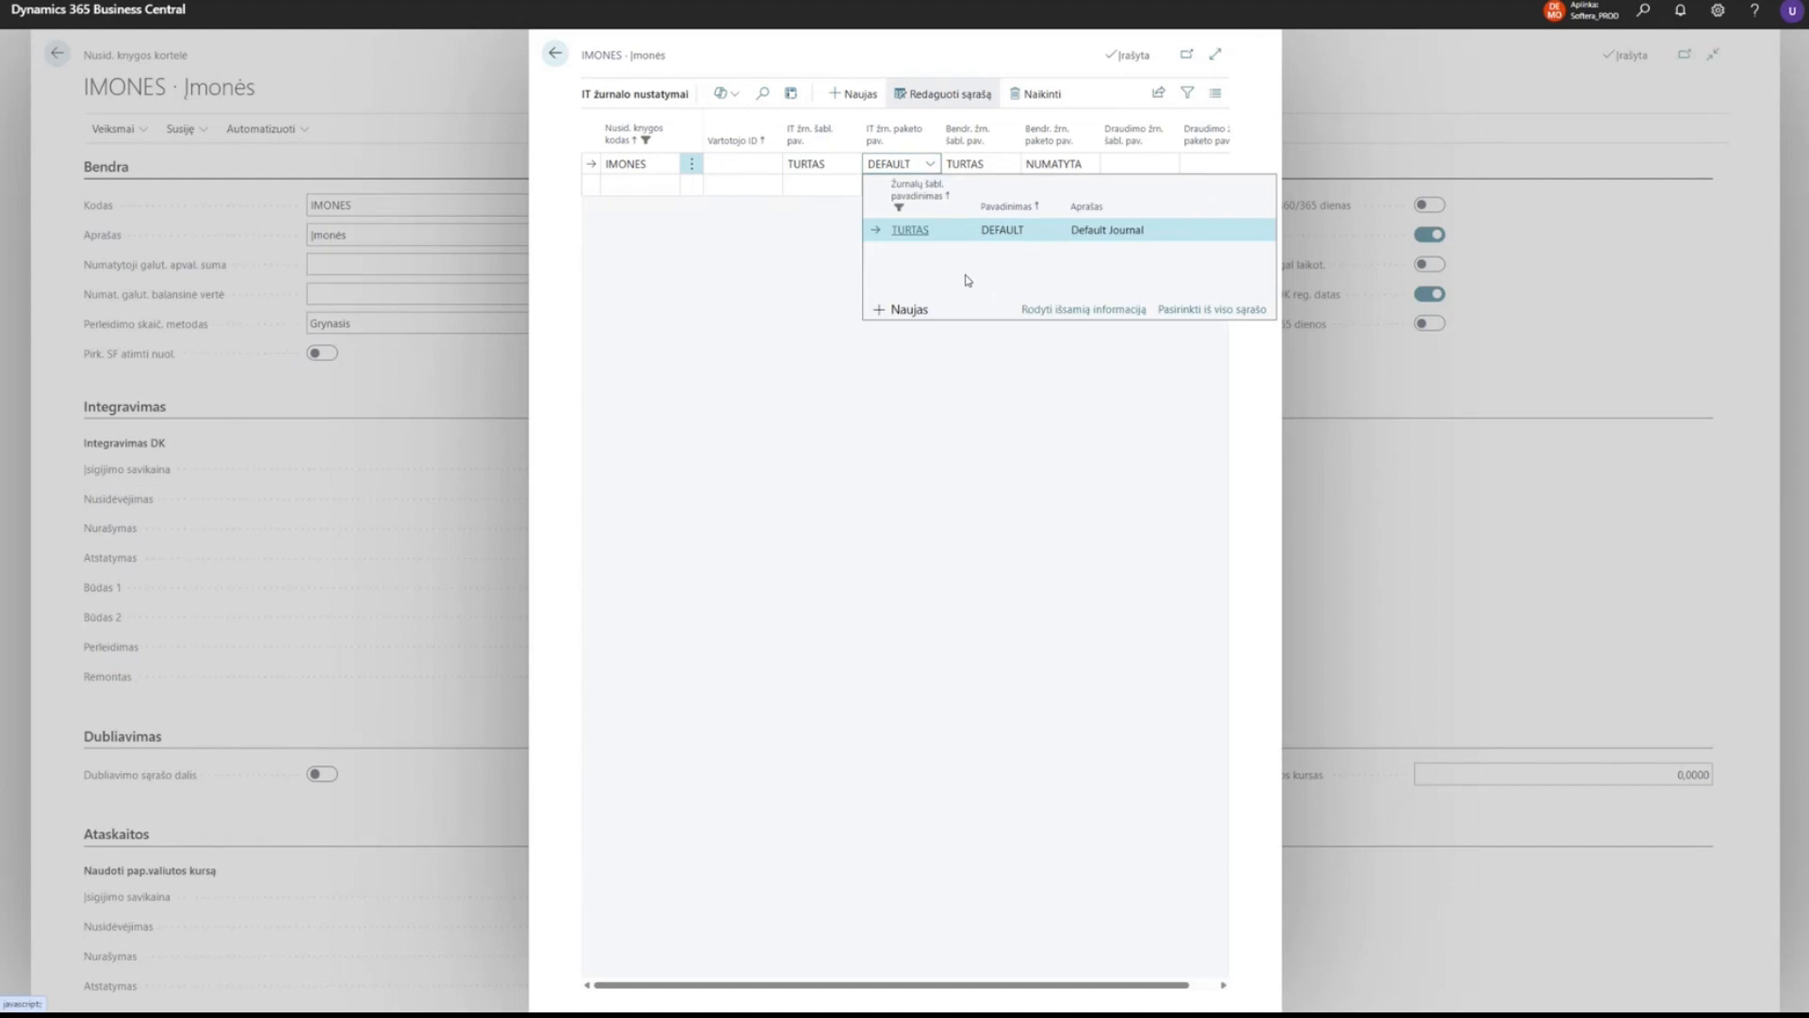
Review the available general journal templates and batches in the IMONES journal setup without changing the selections.
left_click(1001, 164)
left_click(1007, 165)
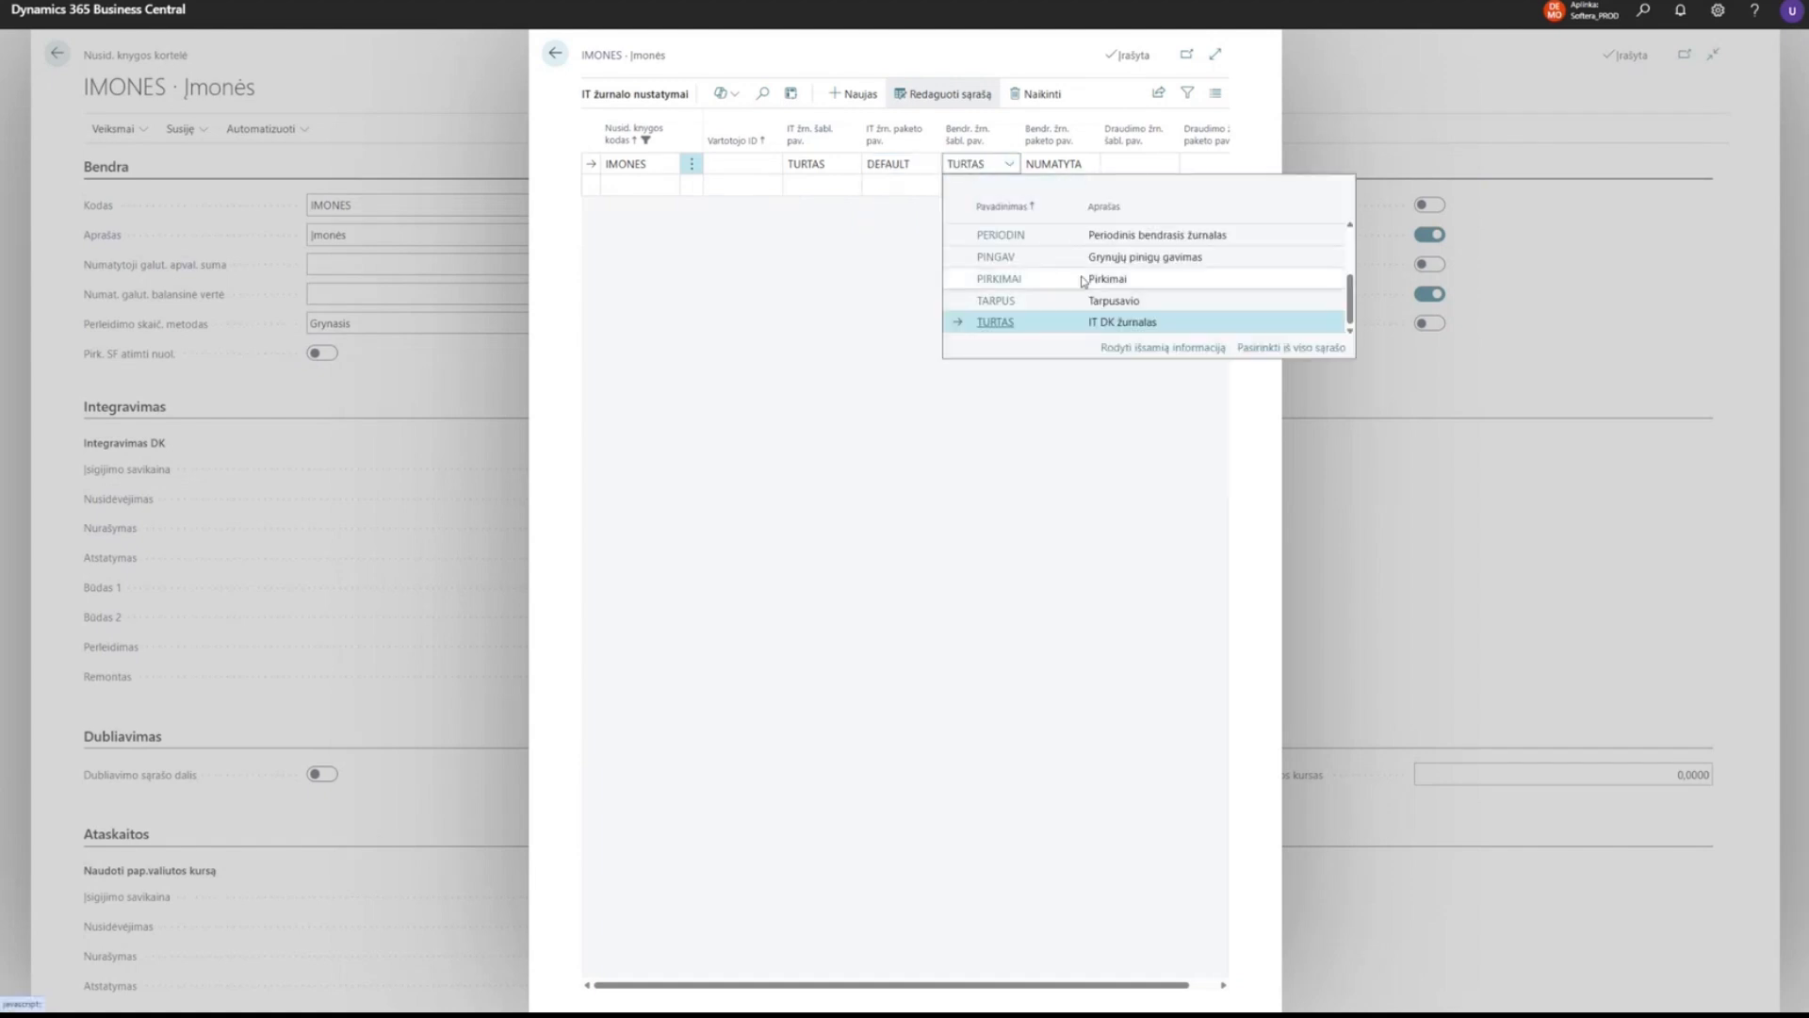
scroll(1084, 281, "up", 3)
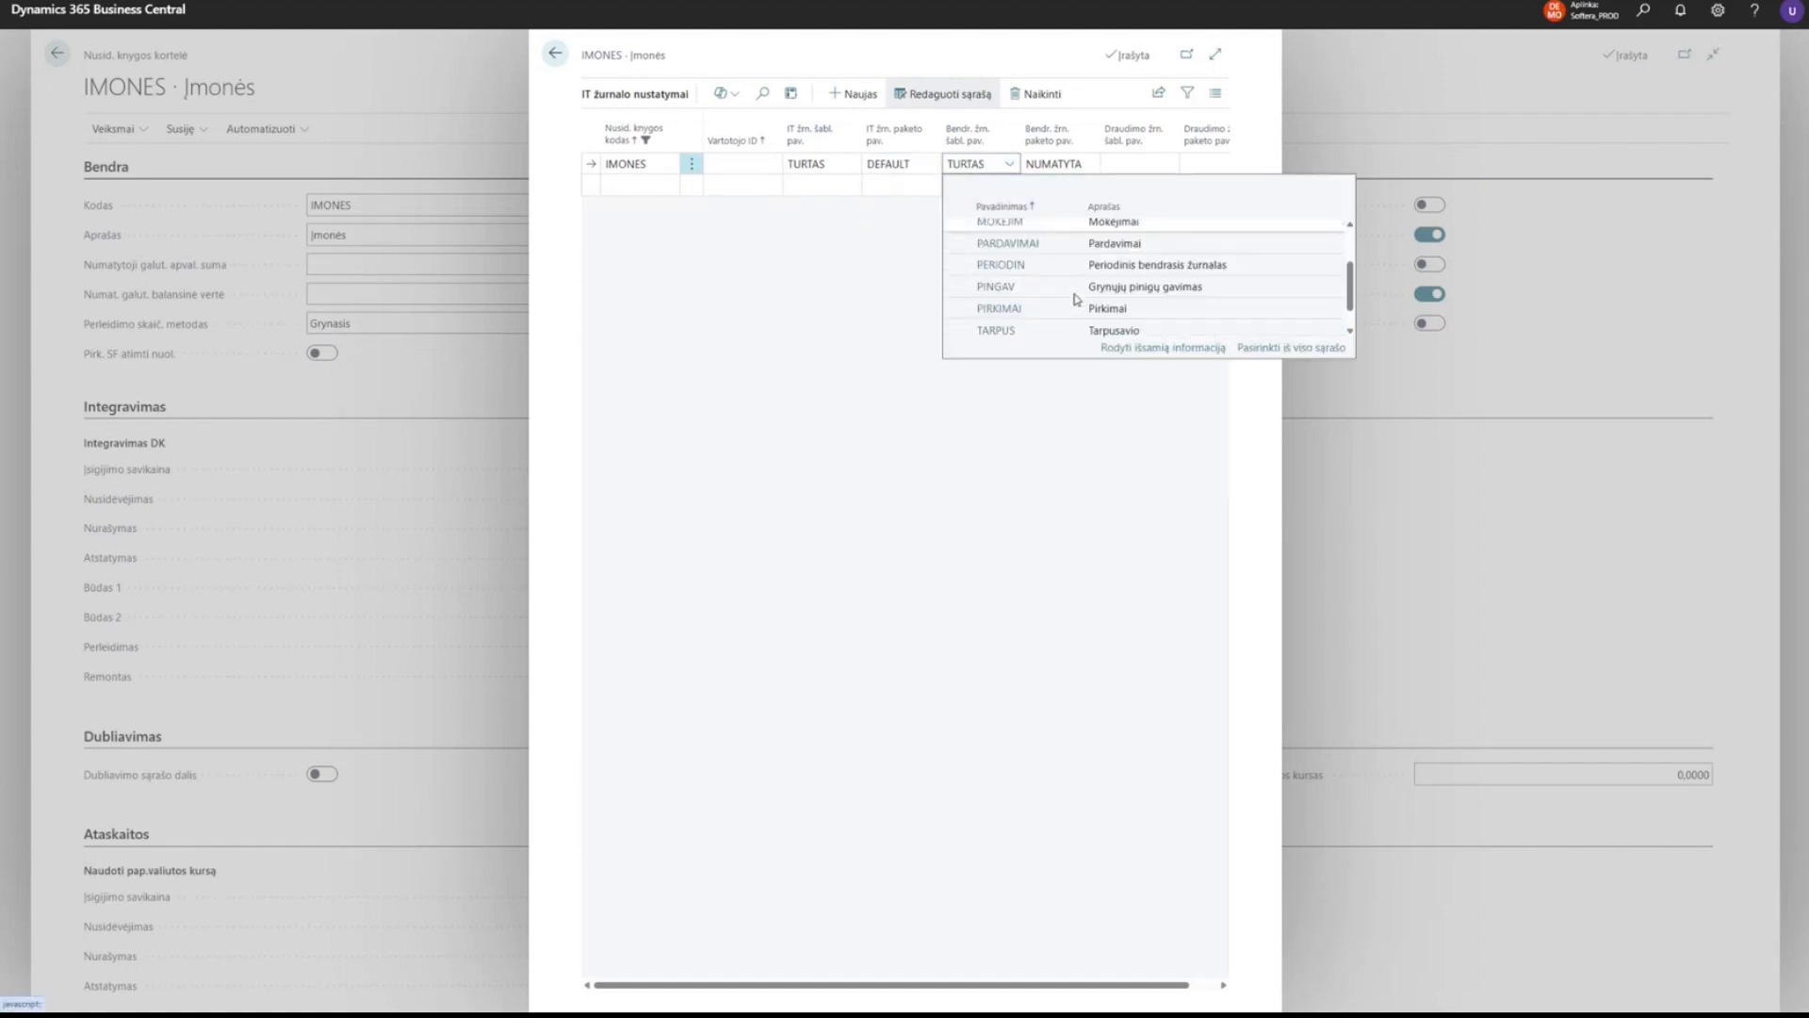
scroll(1074, 299, "down", 2)
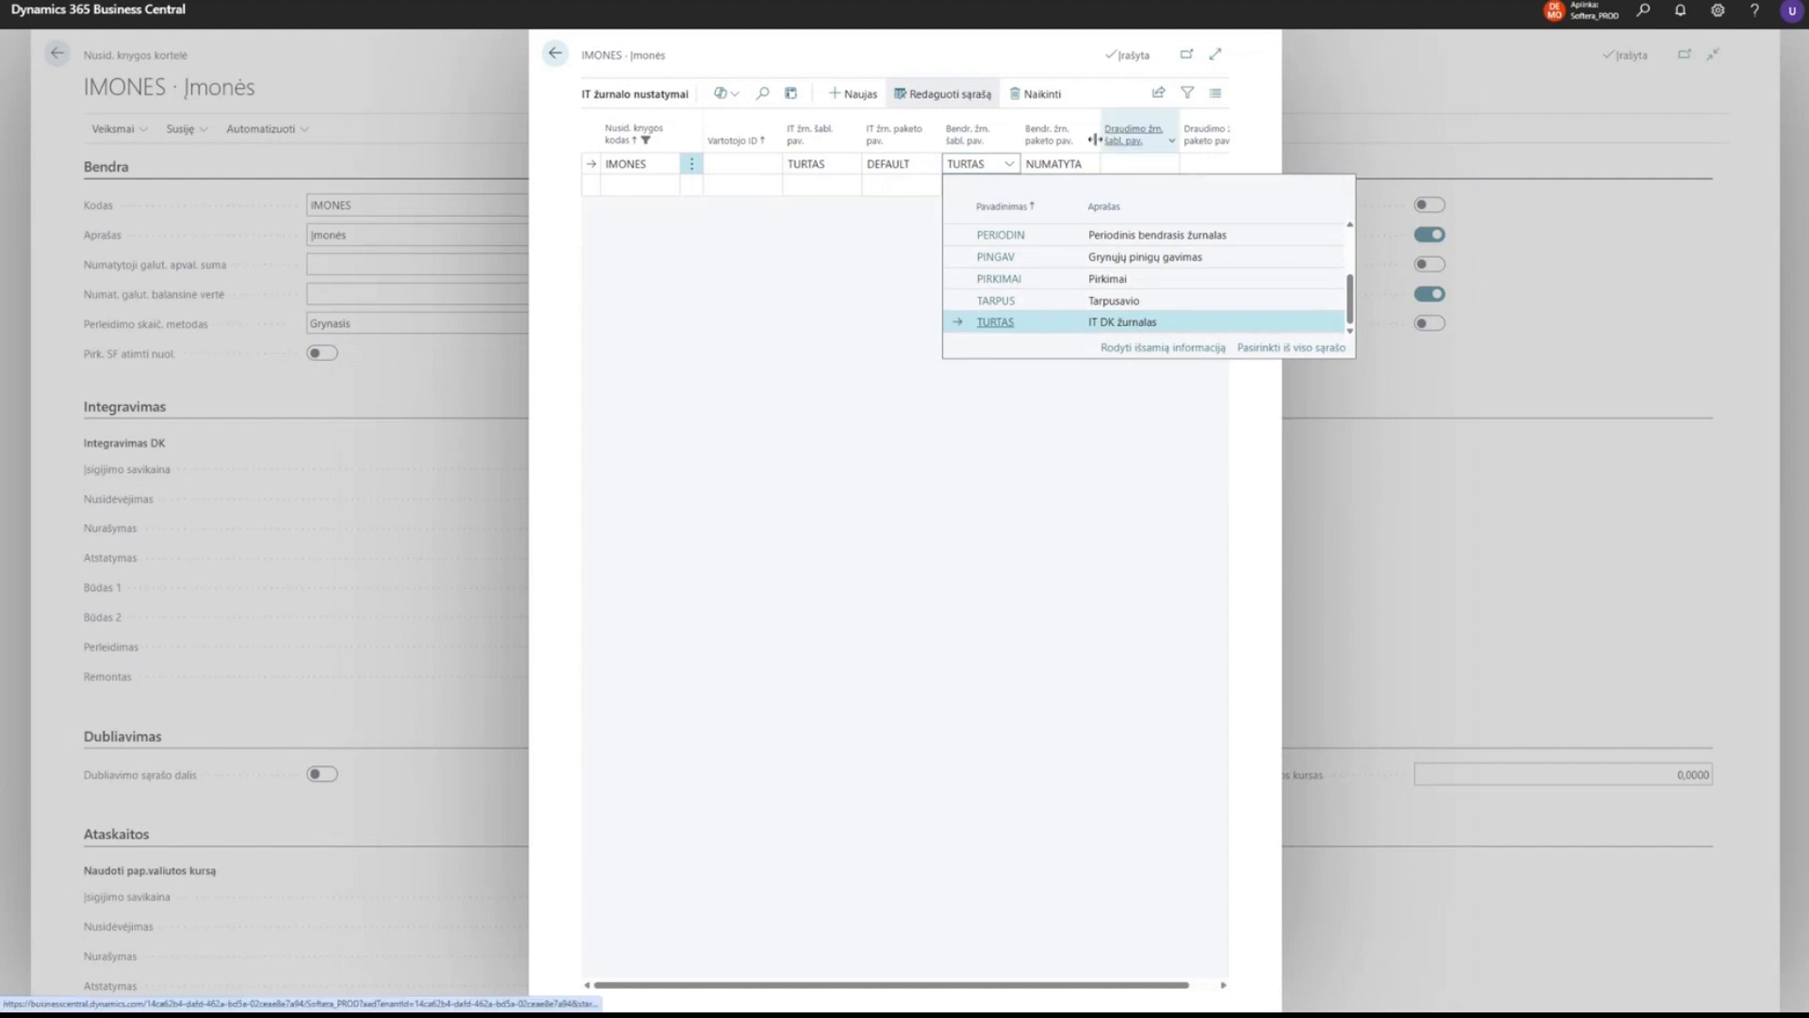
left_click(1055, 163)
left_click(1088, 163)
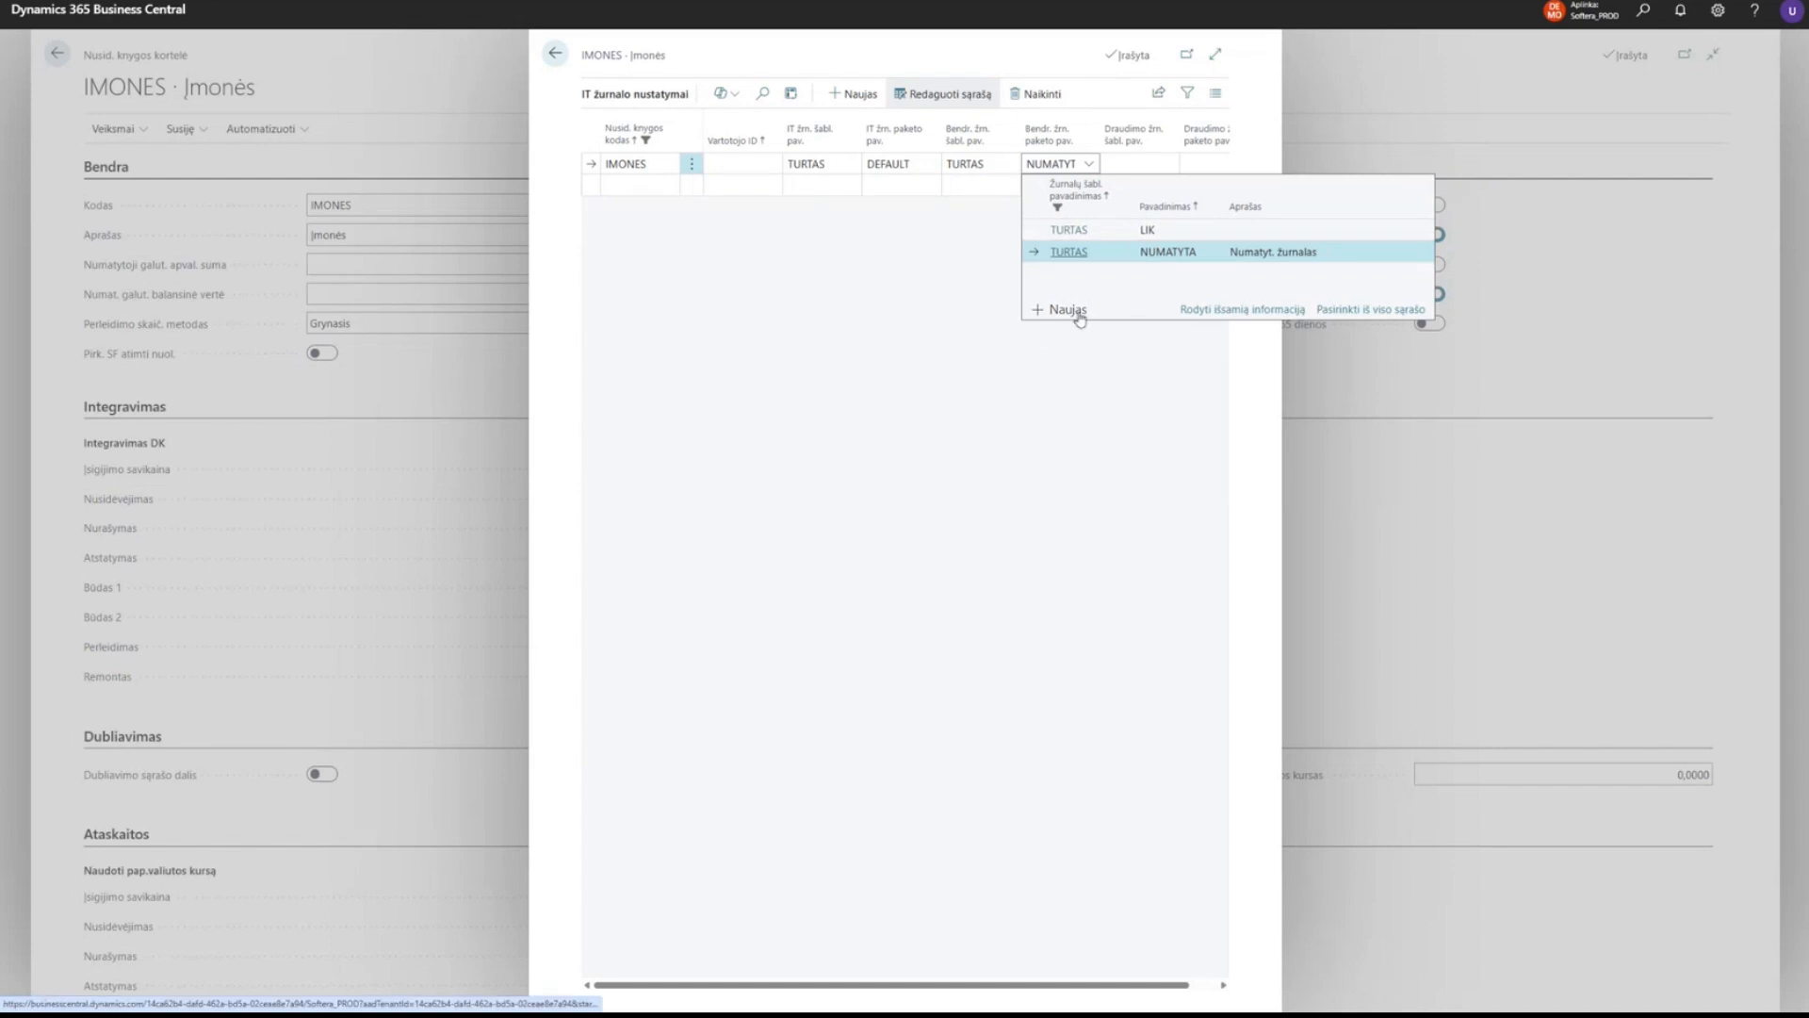
left_click(849, 363)
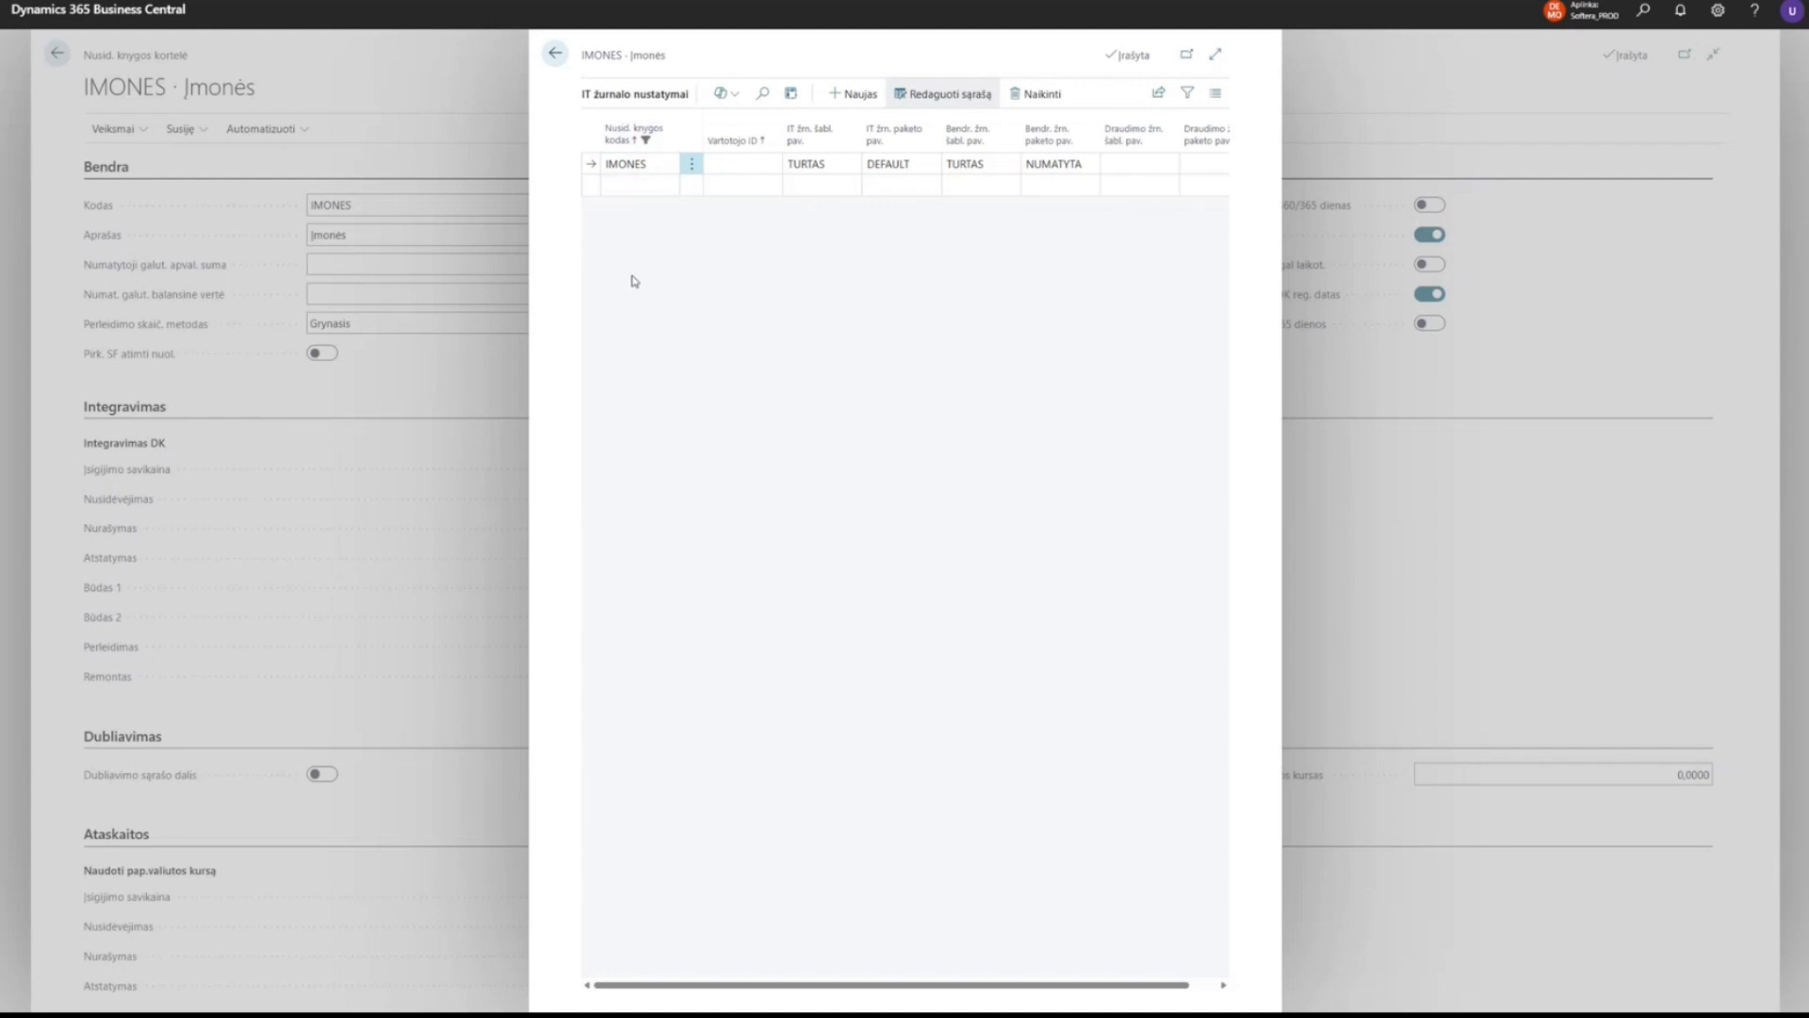
Leave the IMONES journal setup and depreciation books, and open the book entries (IT knygos įrašai) of fixed asset IT000008.
left_click(558, 53)
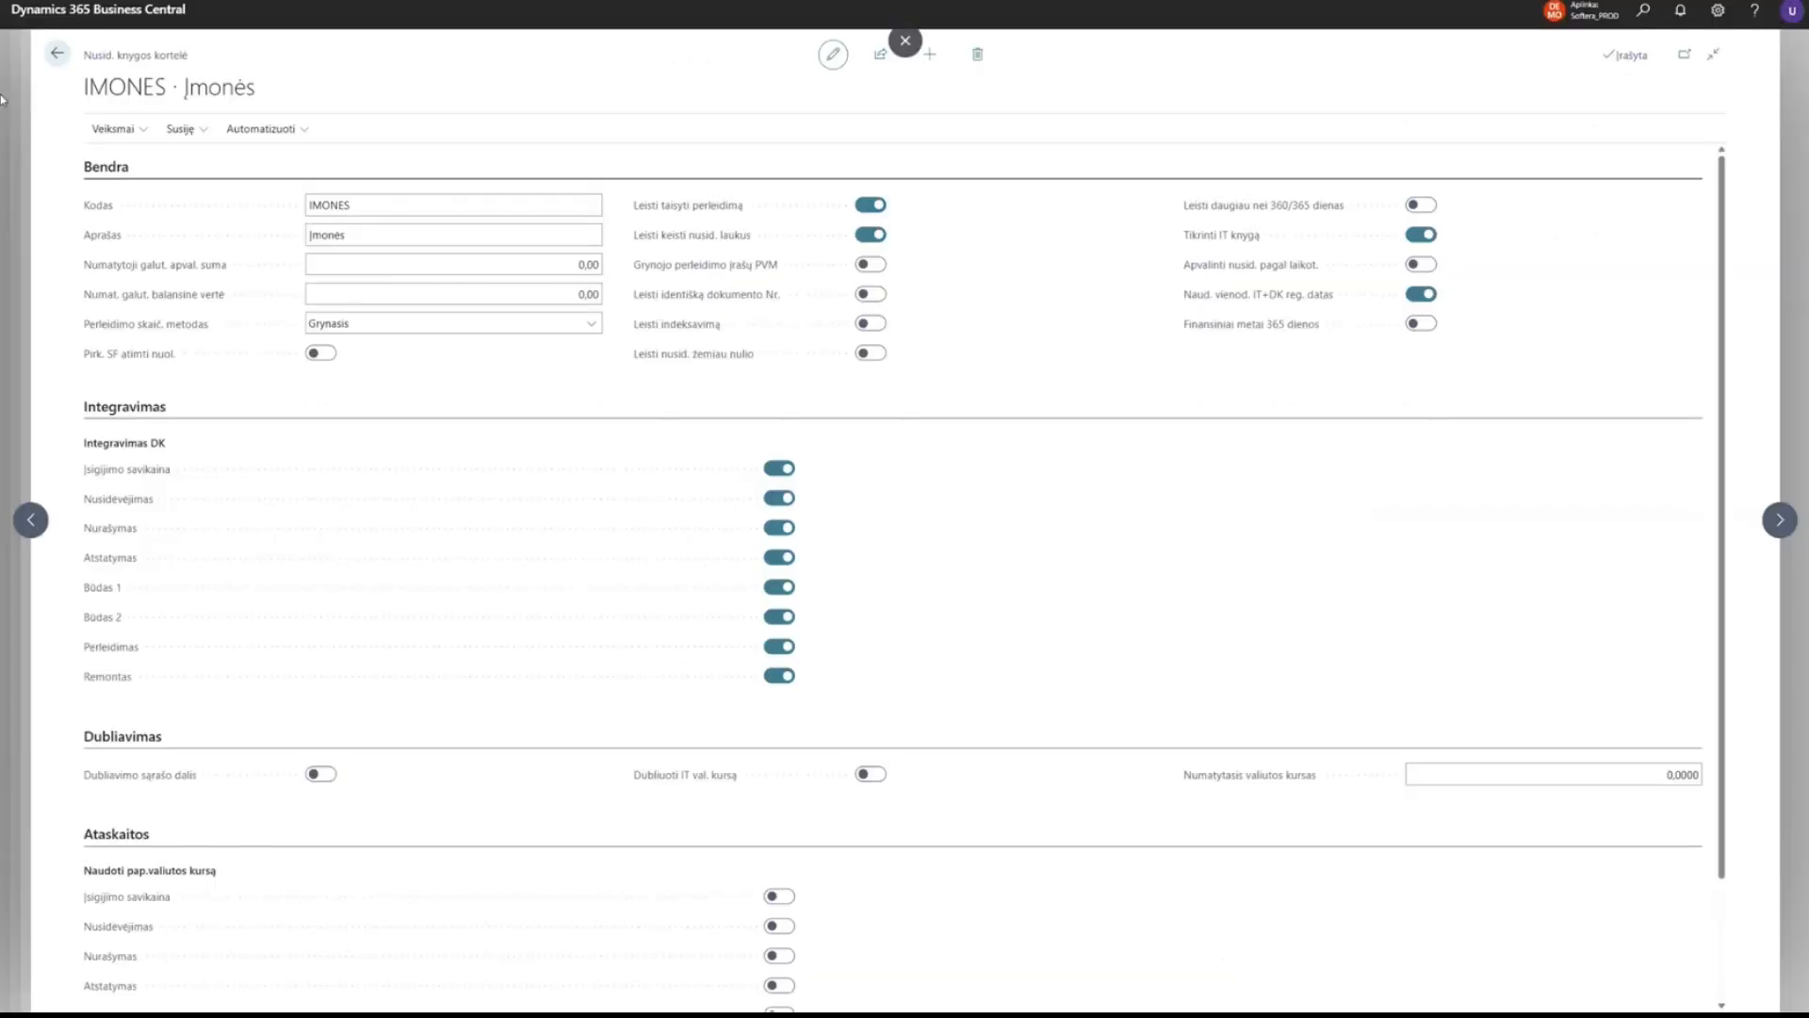
left_click(57, 54)
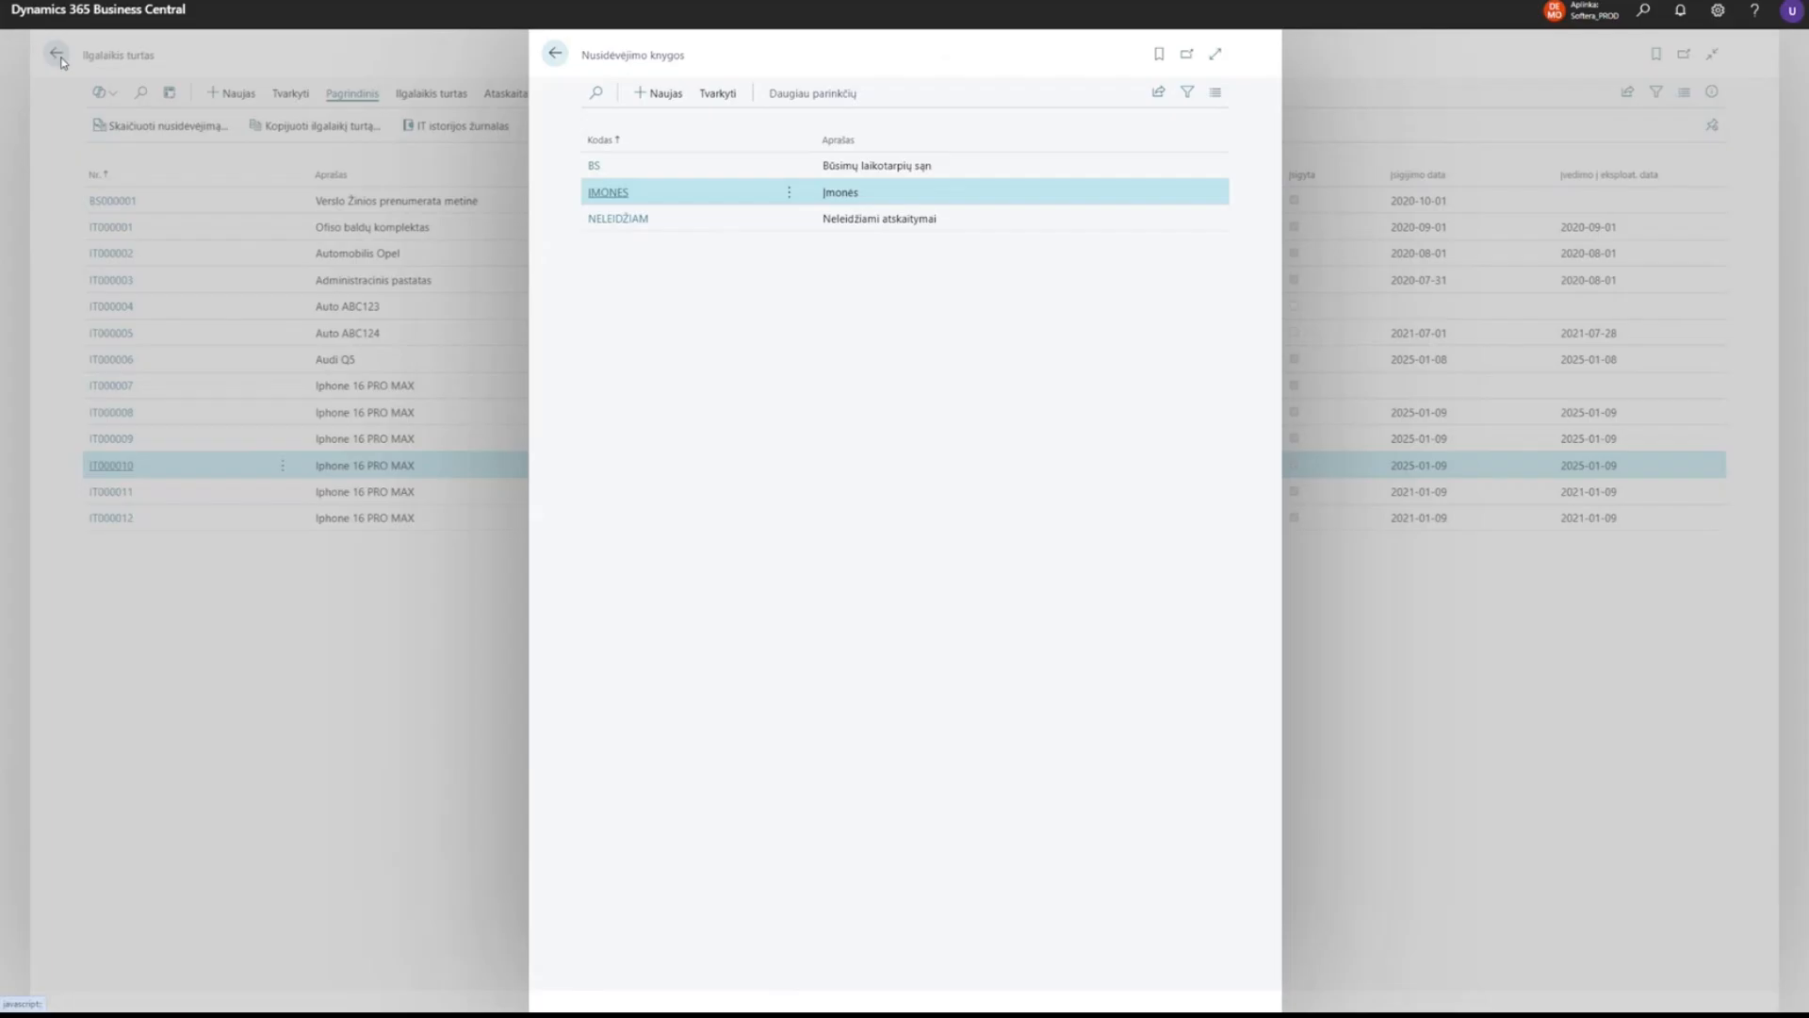
left_click(557, 54)
left_click(114, 414)
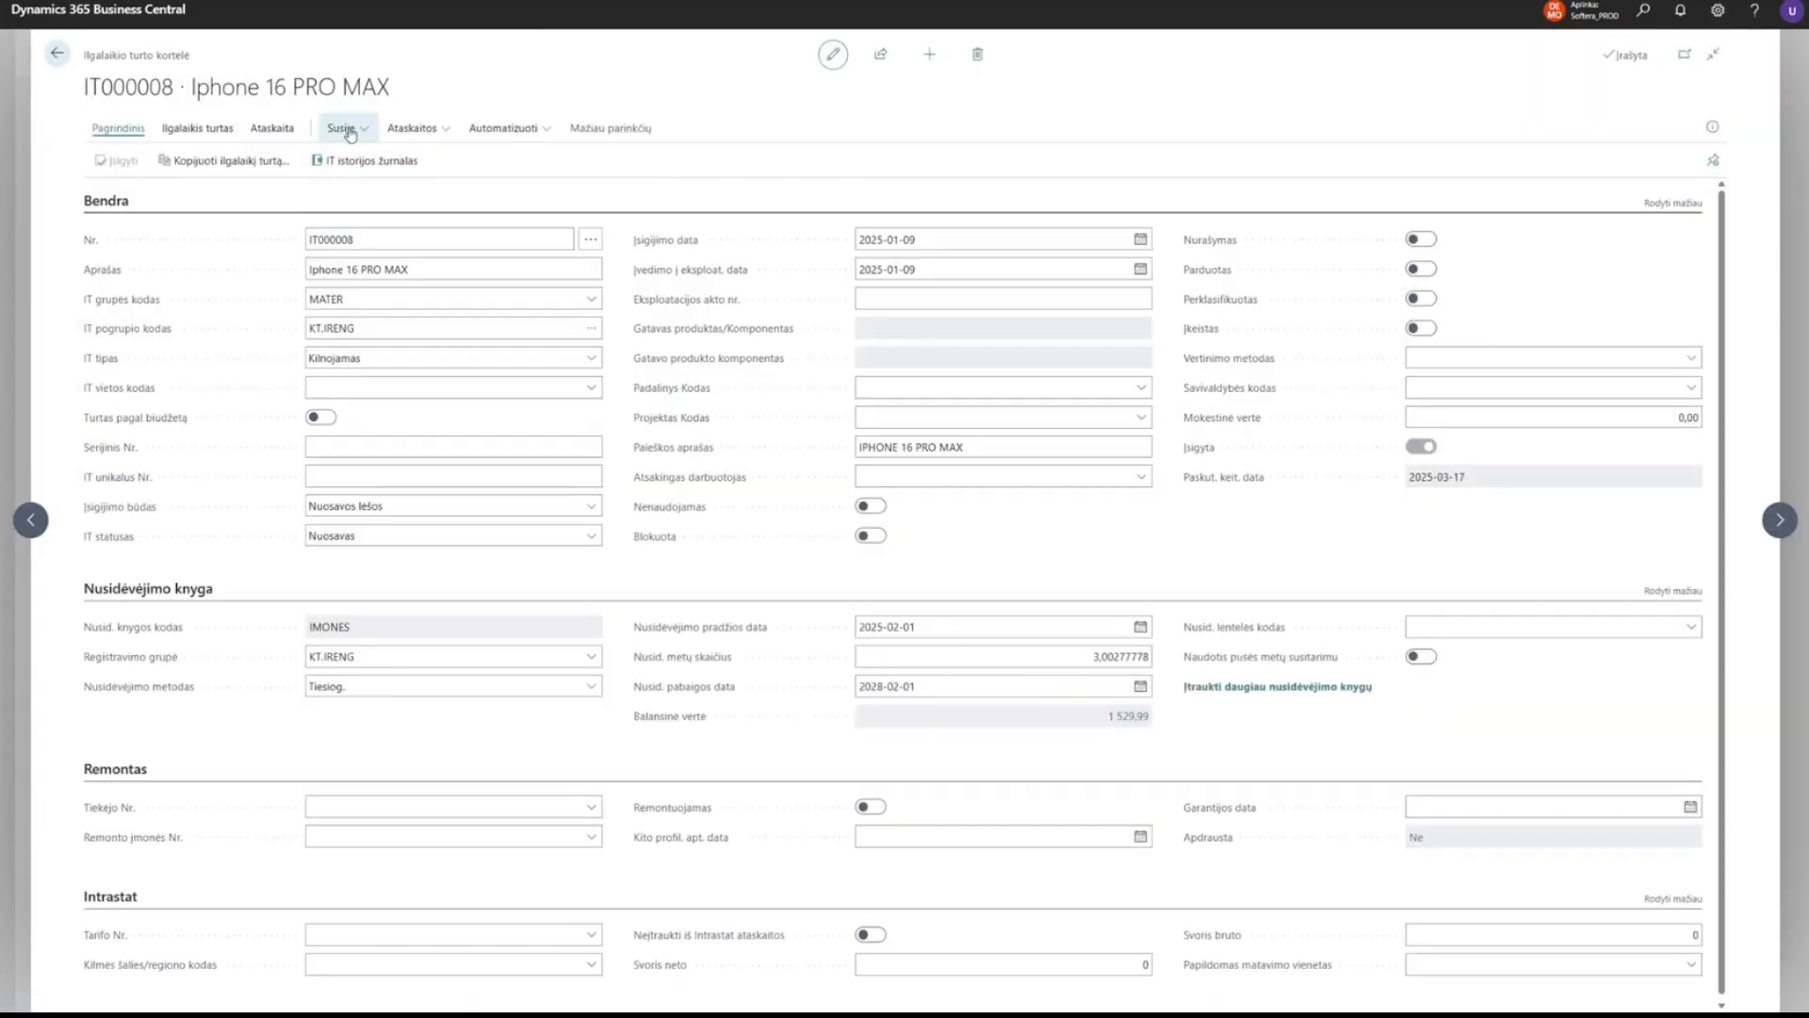
left_click(350, 135)
mouse_move(377, 246)
left_click(476, 244)
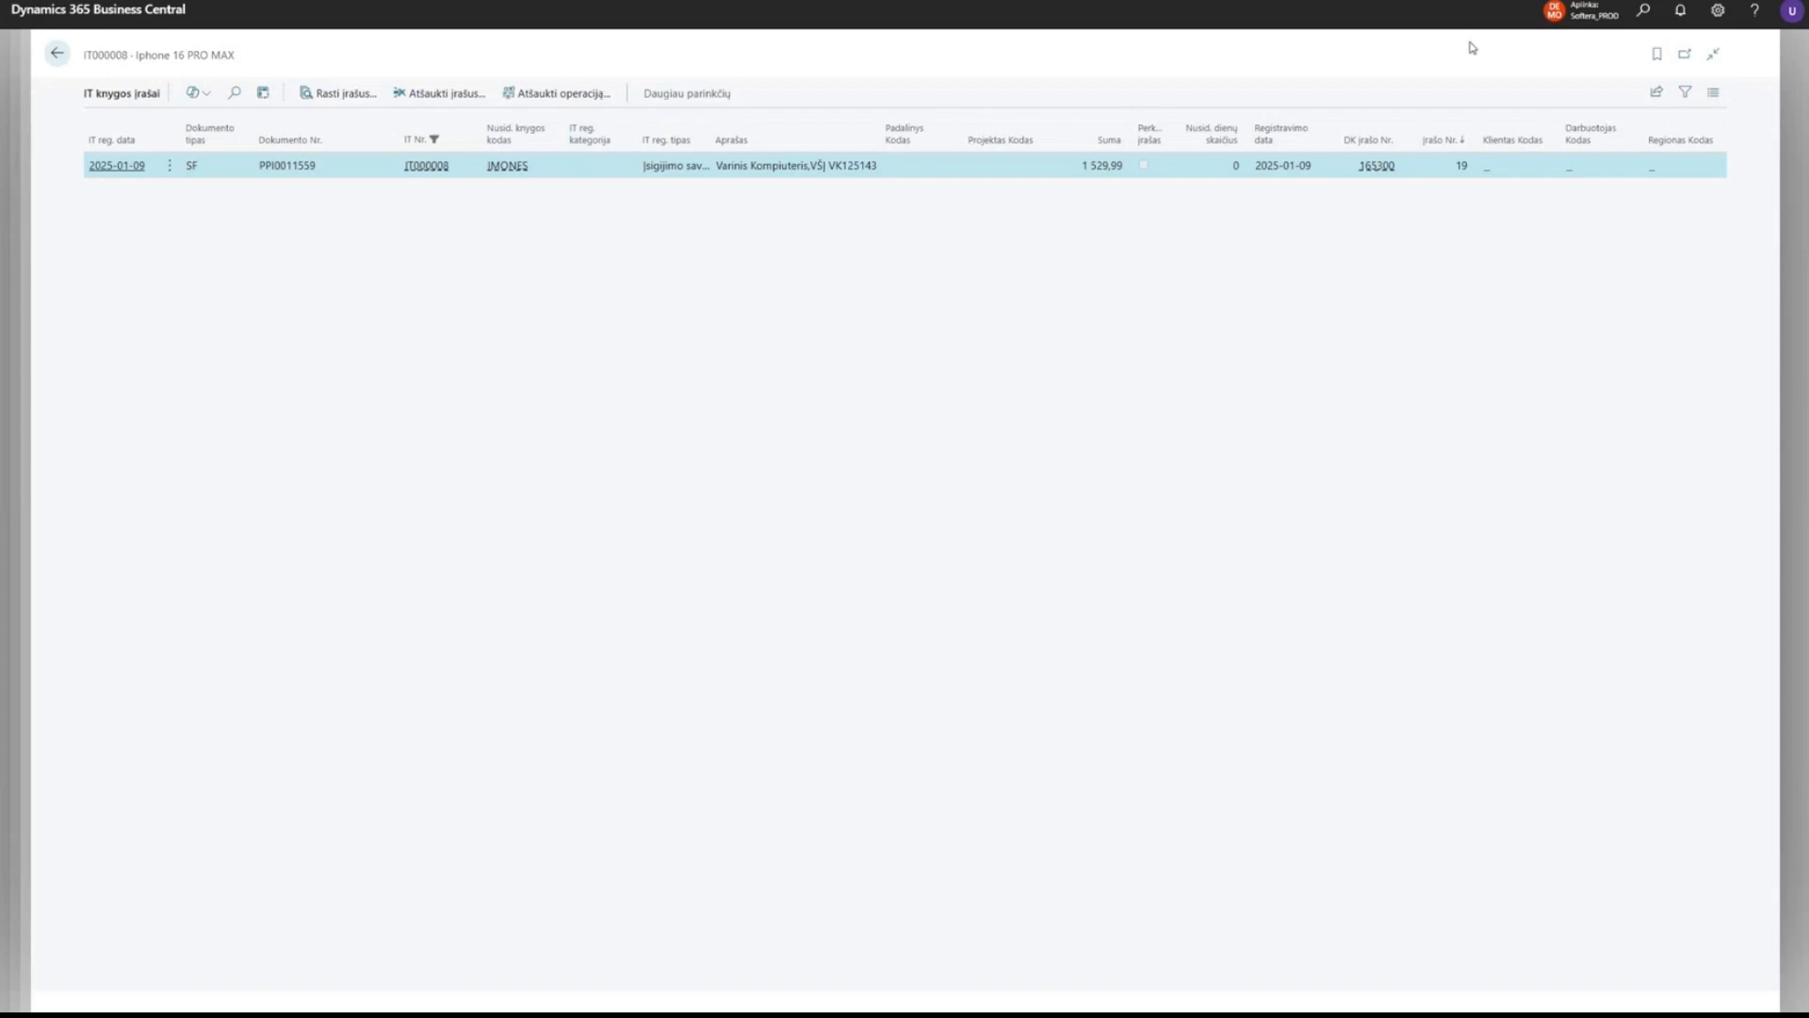
Search for and open Ilgalaikio turto žurnalai, and check the IT000008 line's document number and registration type.
left_click(1649, 15)
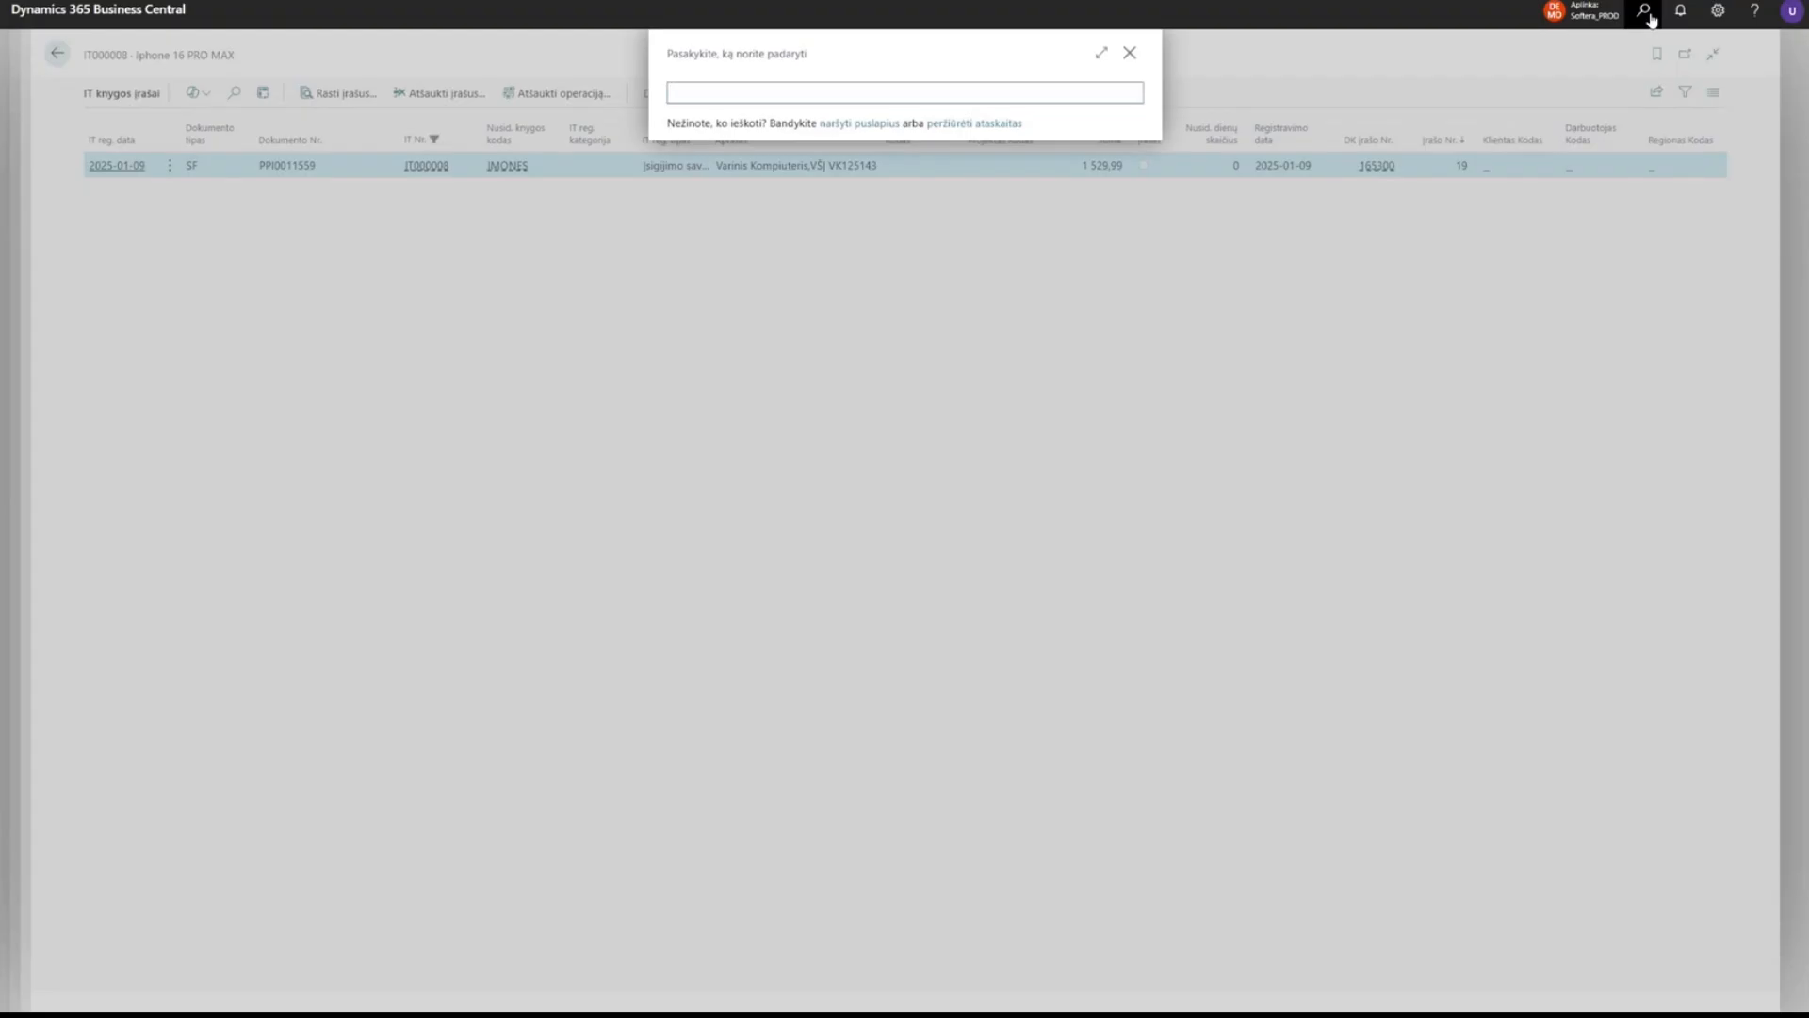
type("ilg turt urn")
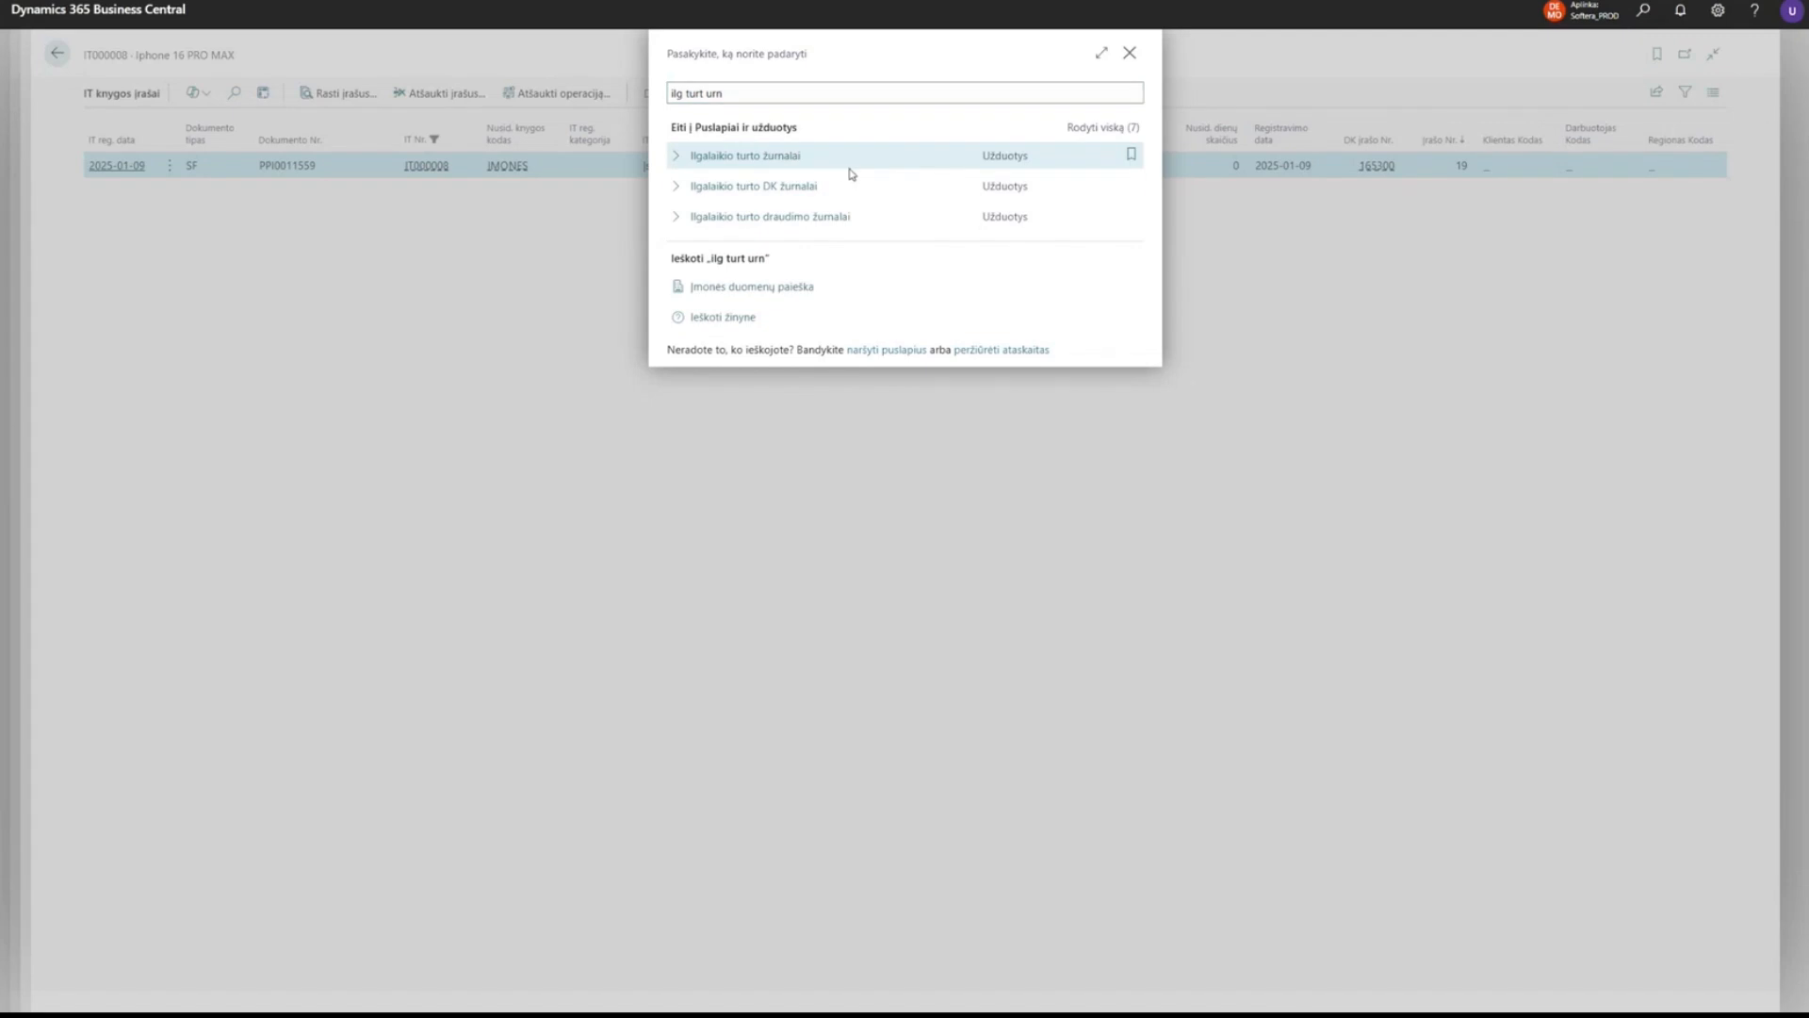
left_click(848, 172)
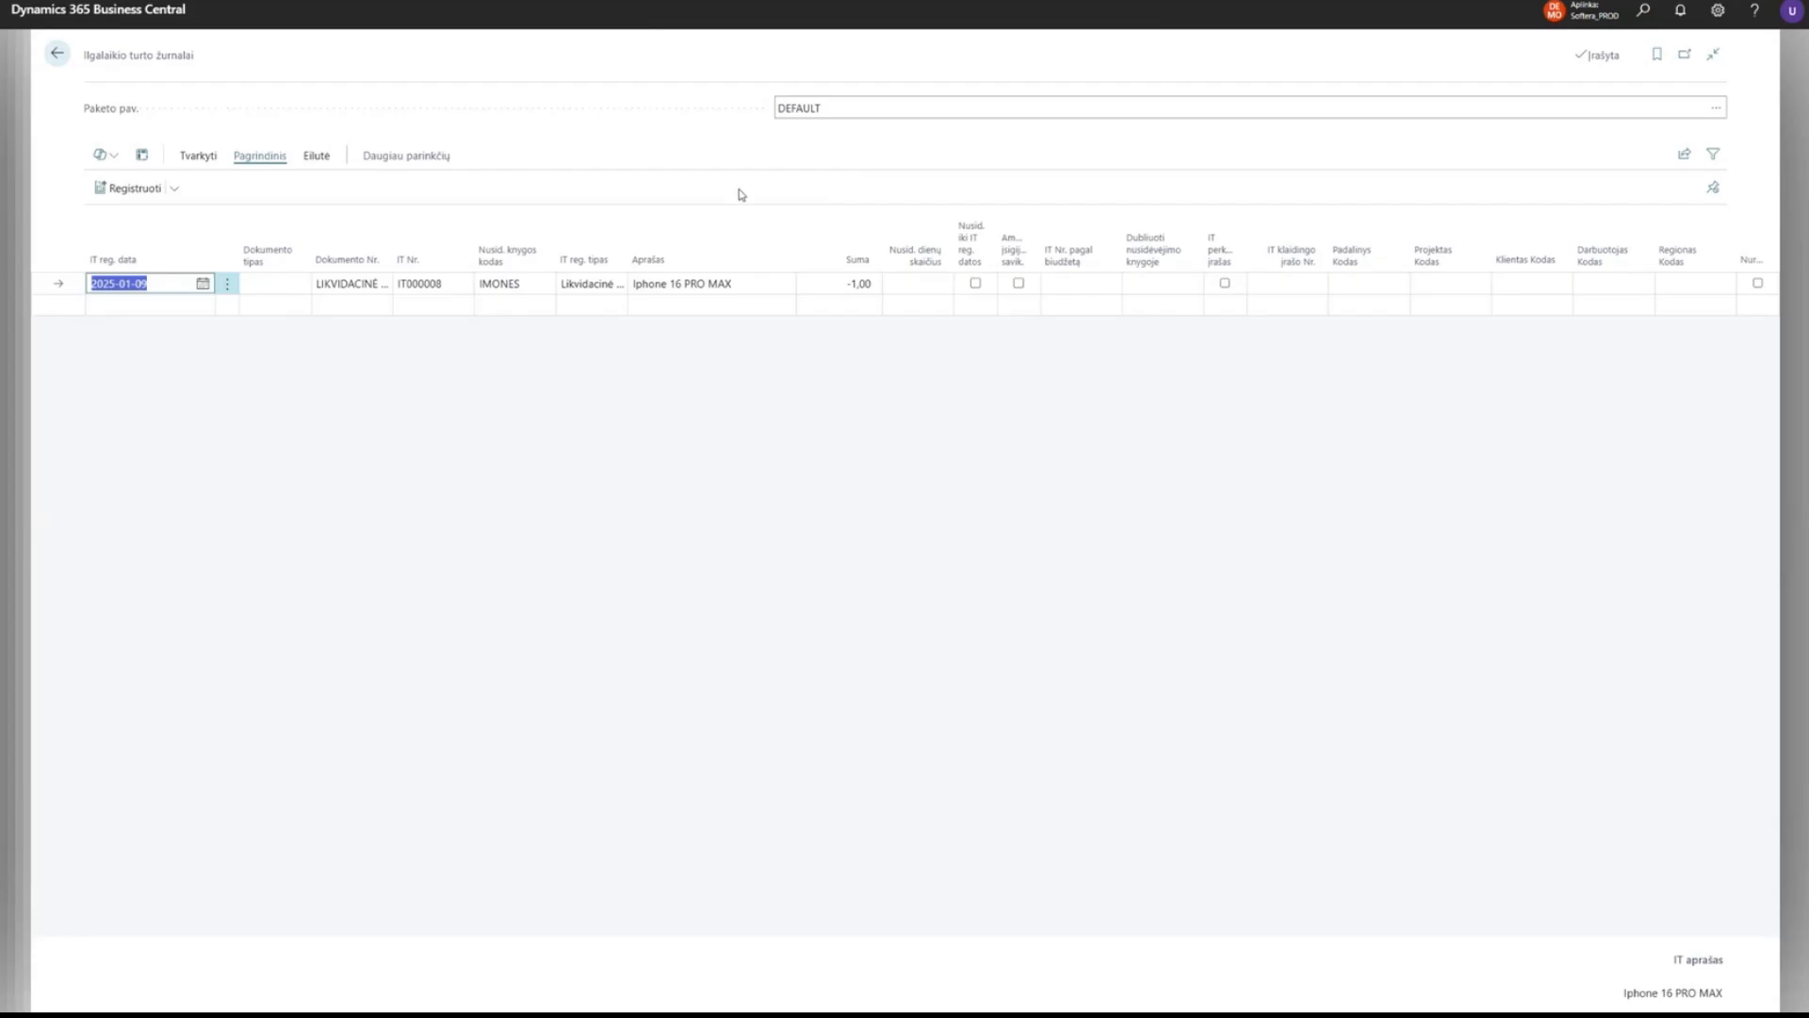
left_click(457, 284)
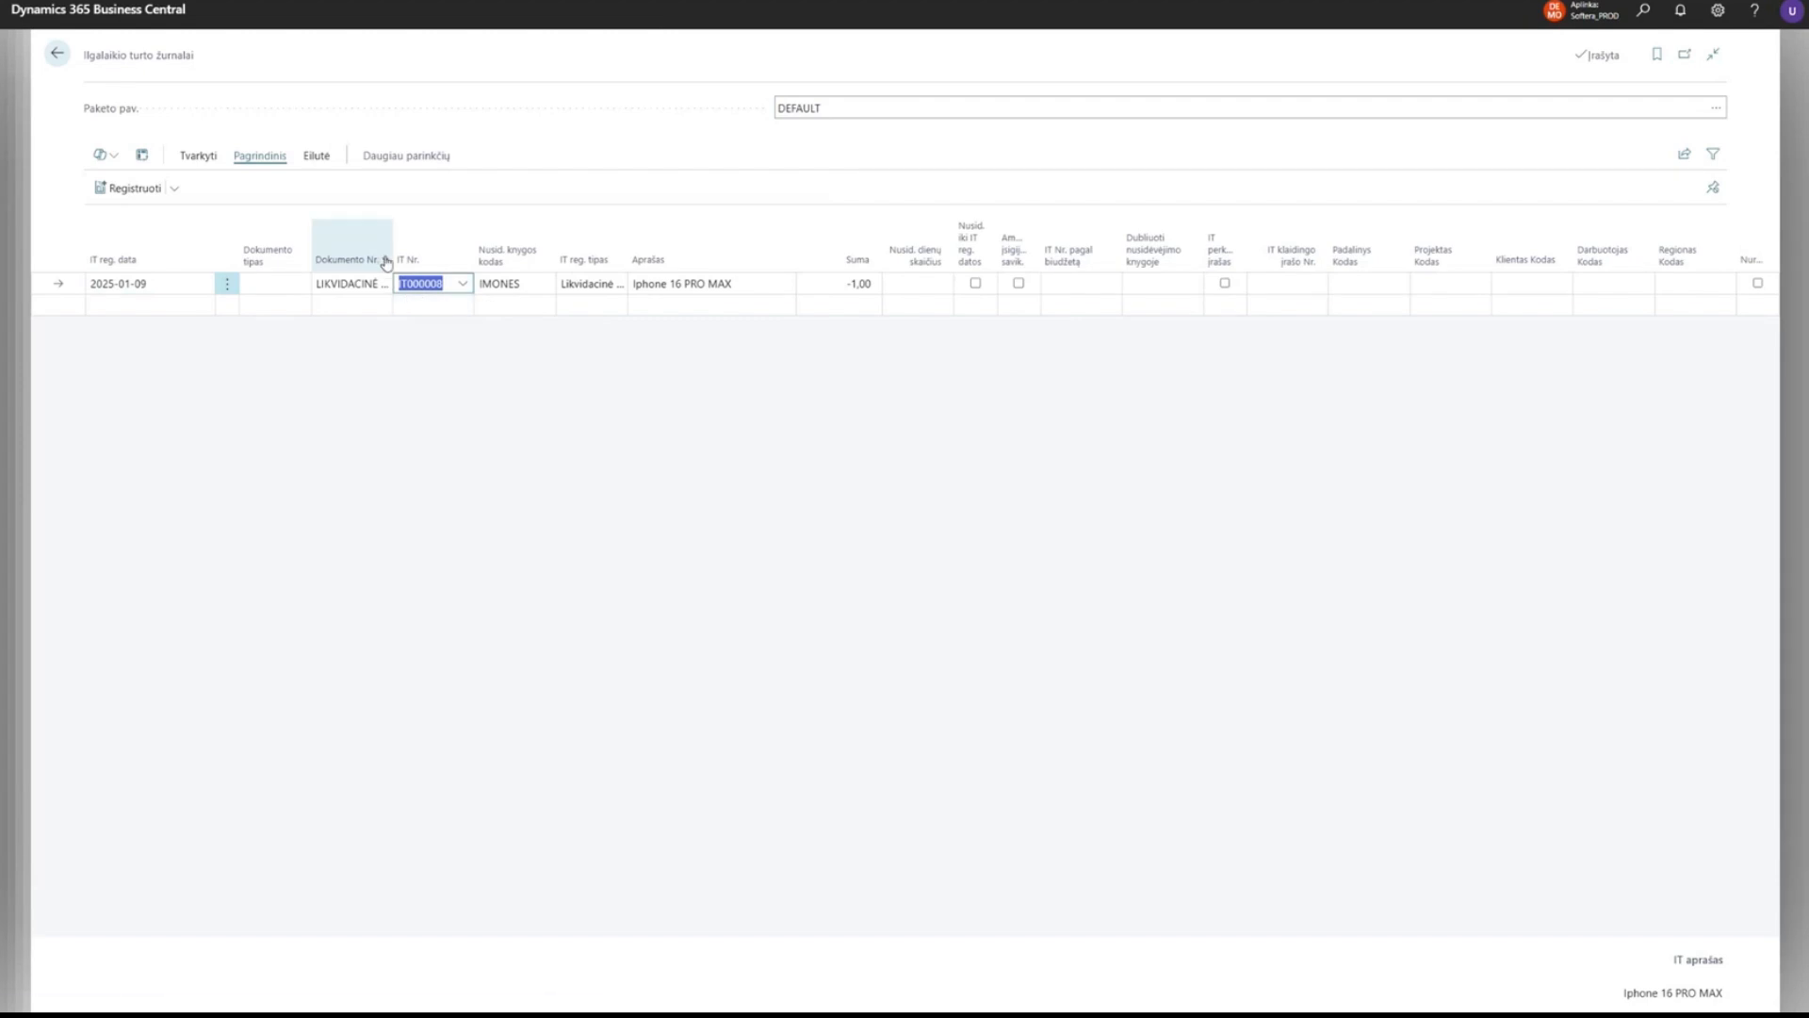
left_click(353, 289)
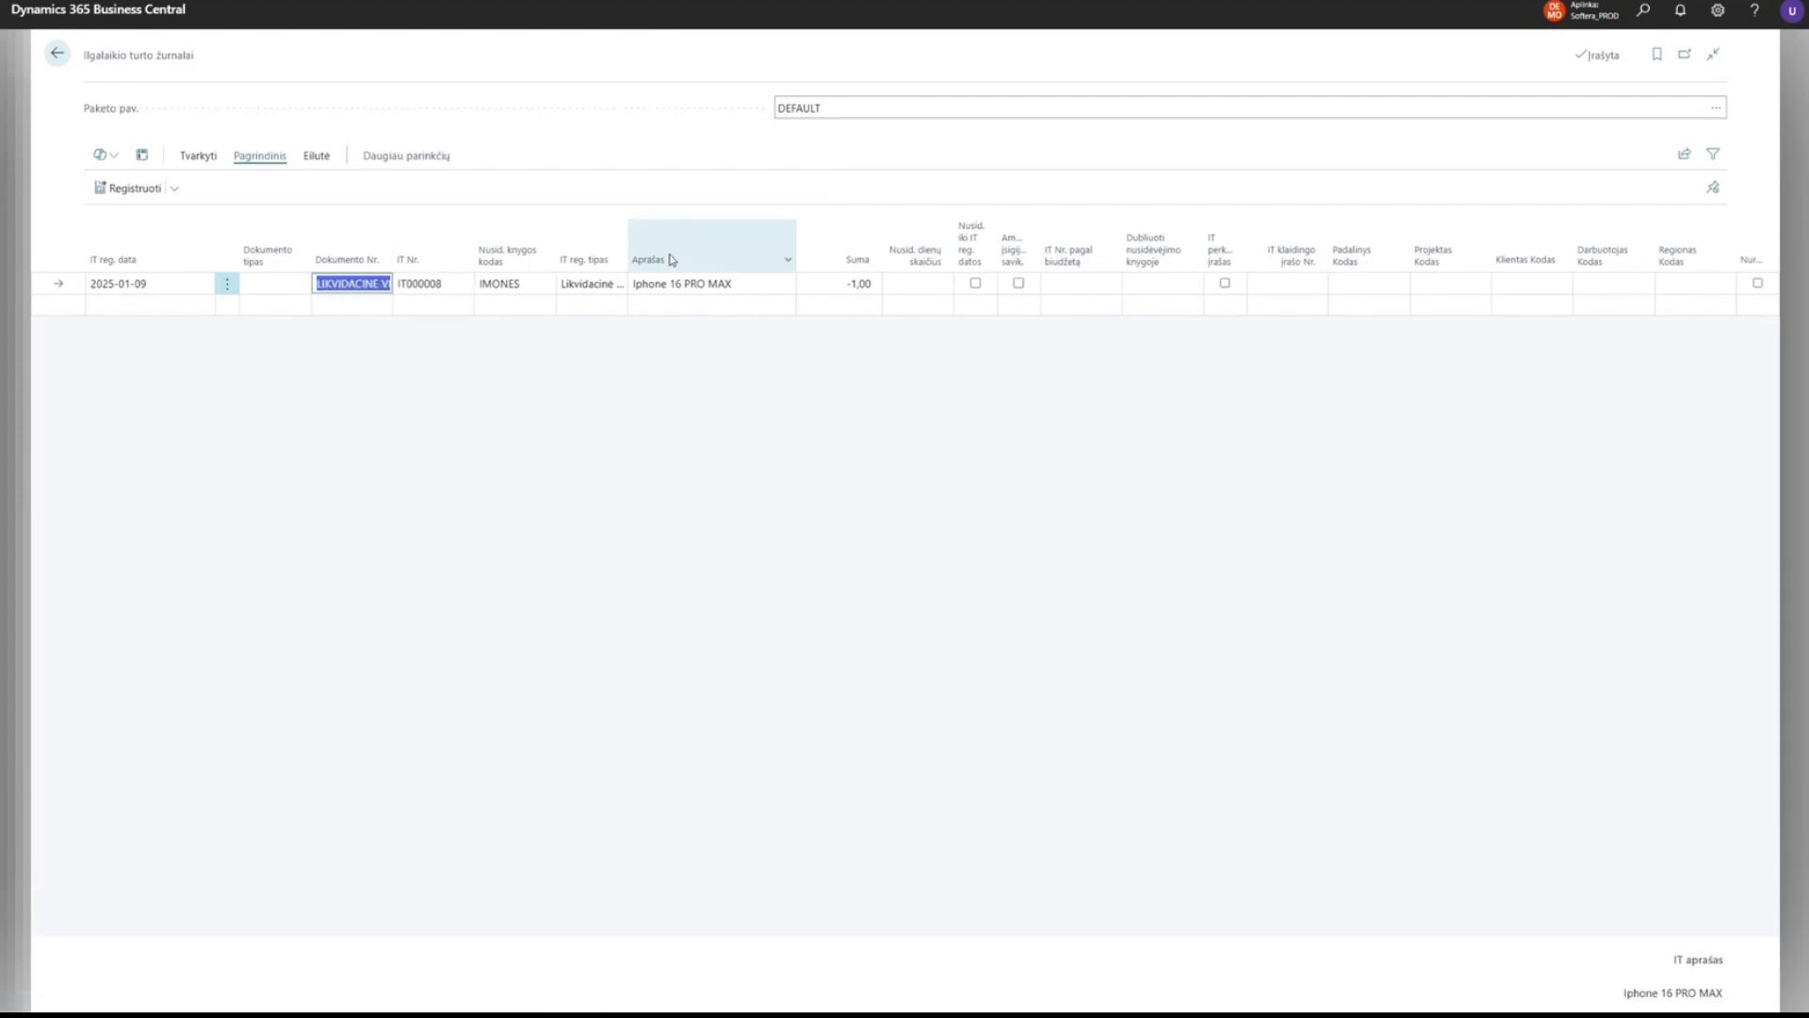
left_click(610, 286)
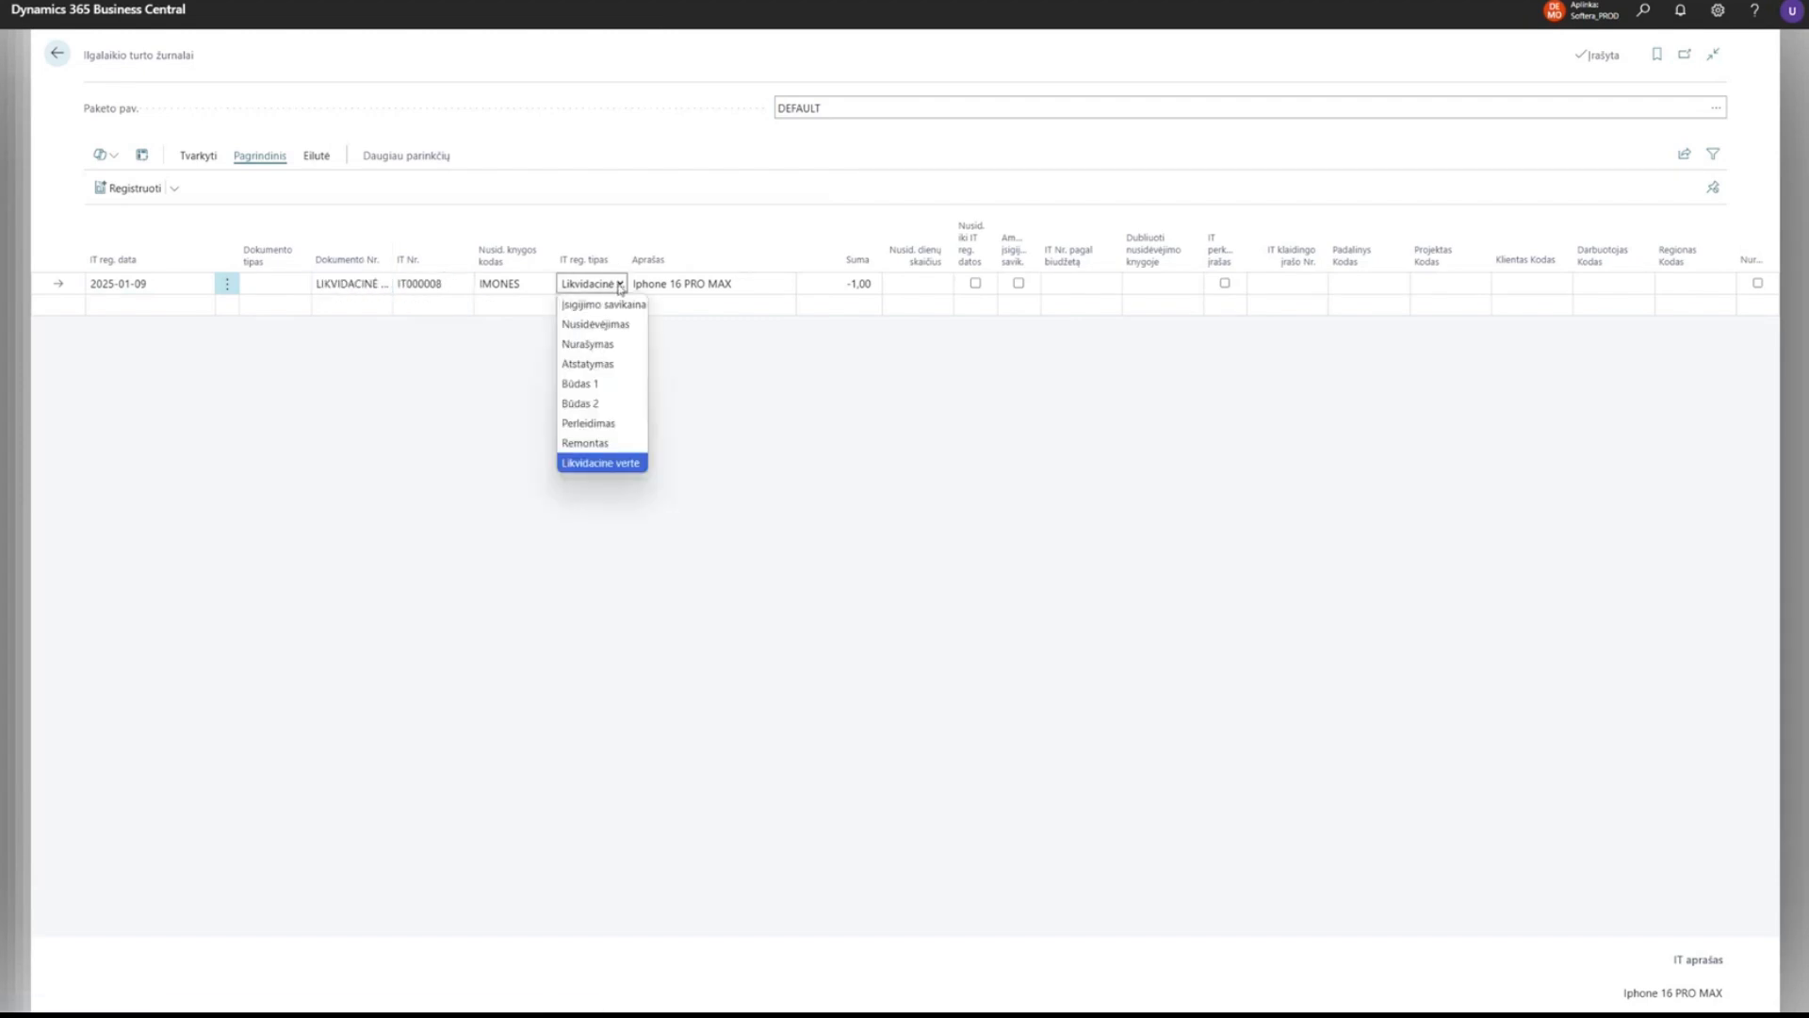
left_click(674, 357)
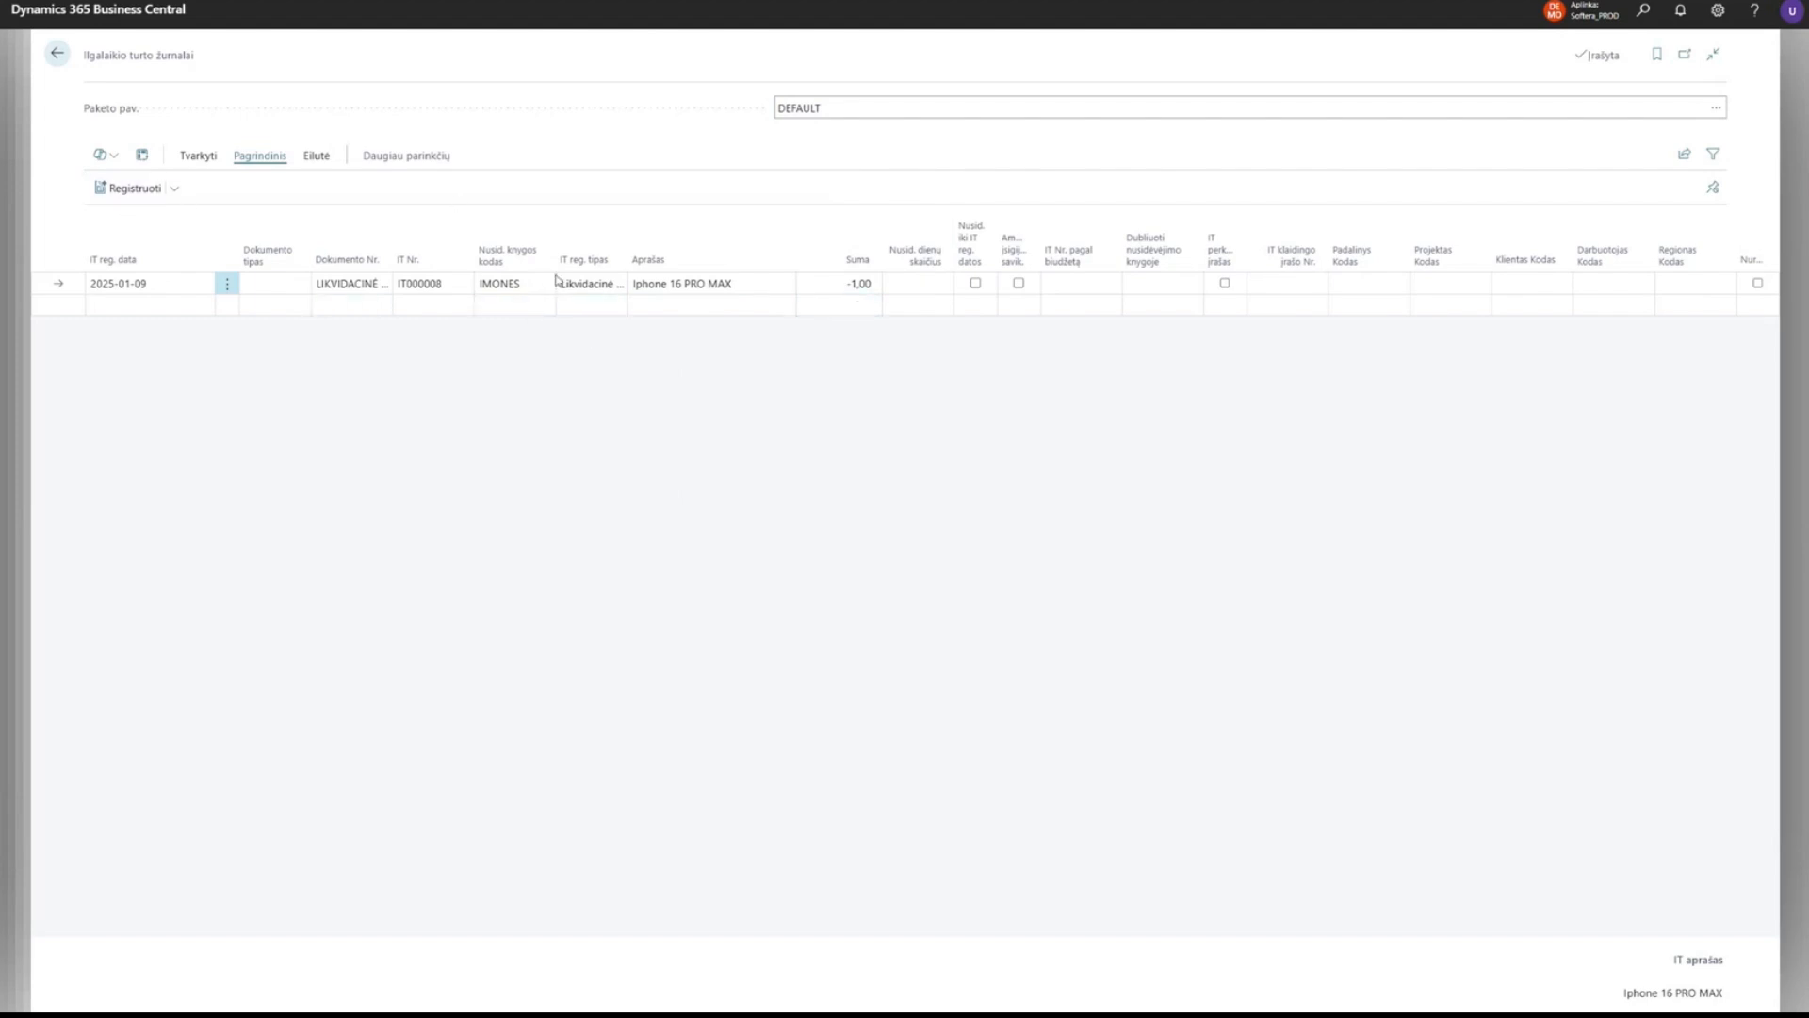
Register the IT000008 liquidation value line in the DEFAULT fixed asset journal and confirm the posting.
left_click(150, 190)
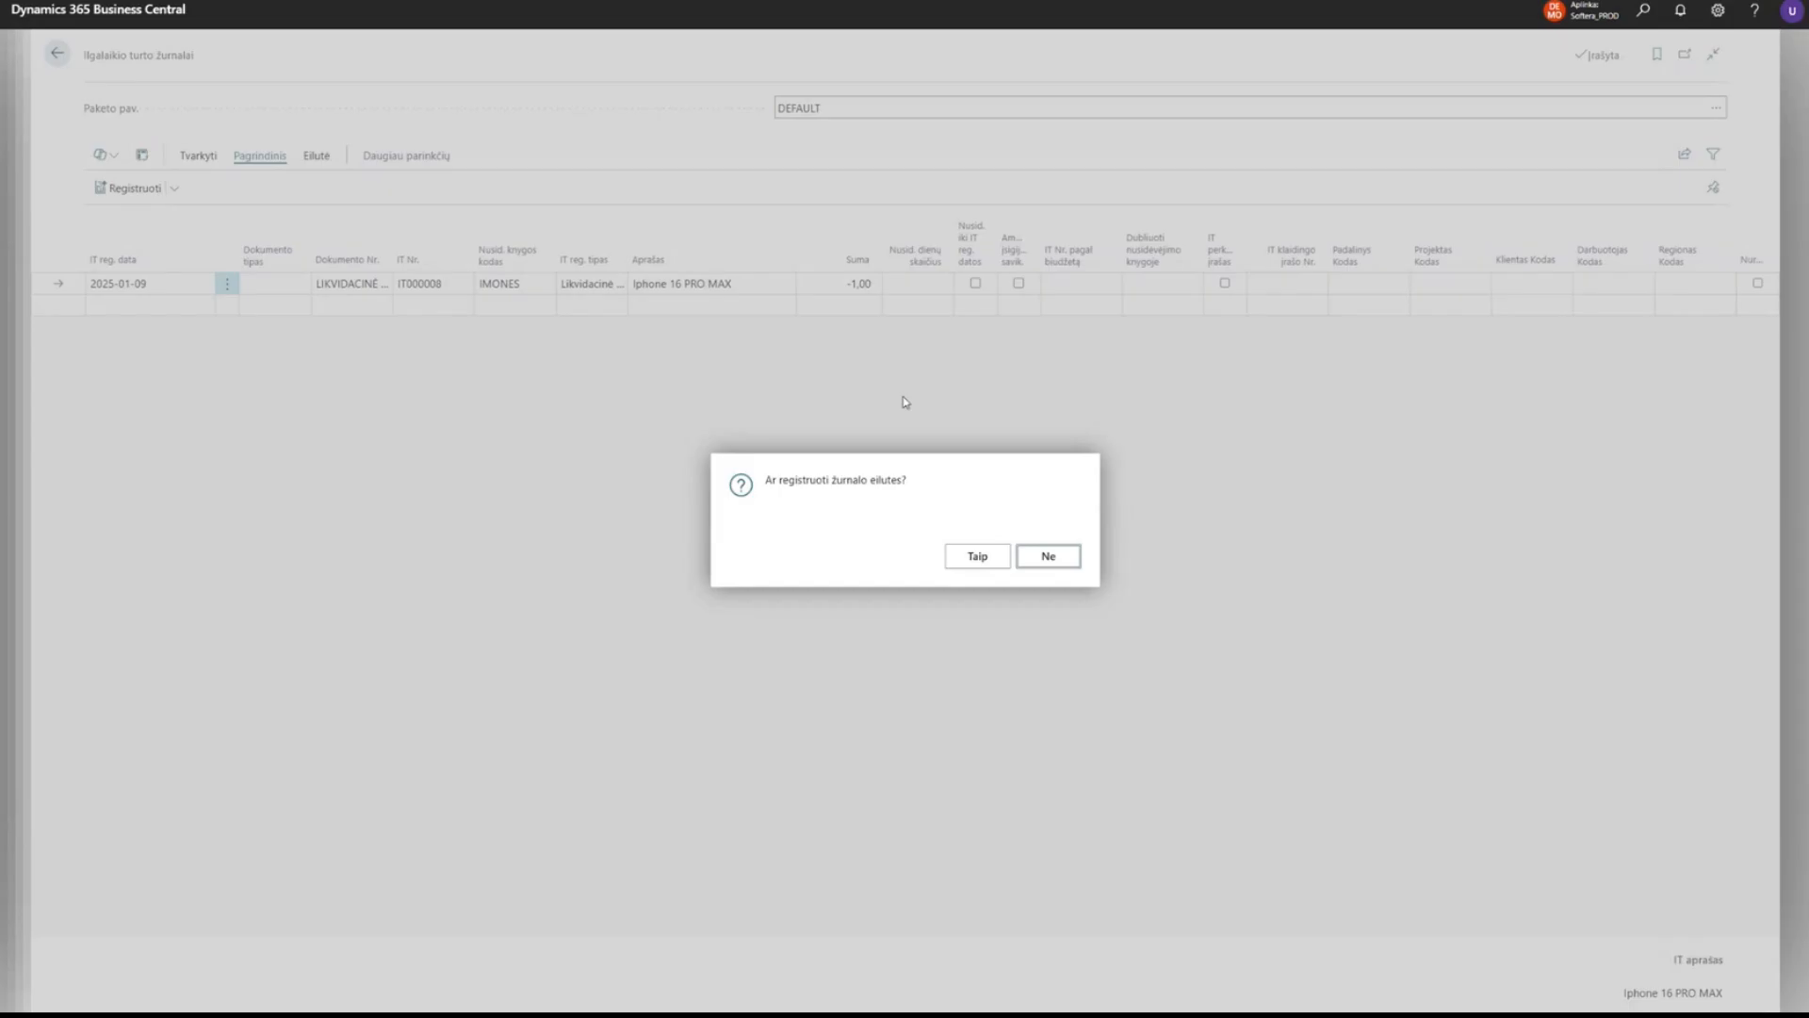
left_click(976, 555)
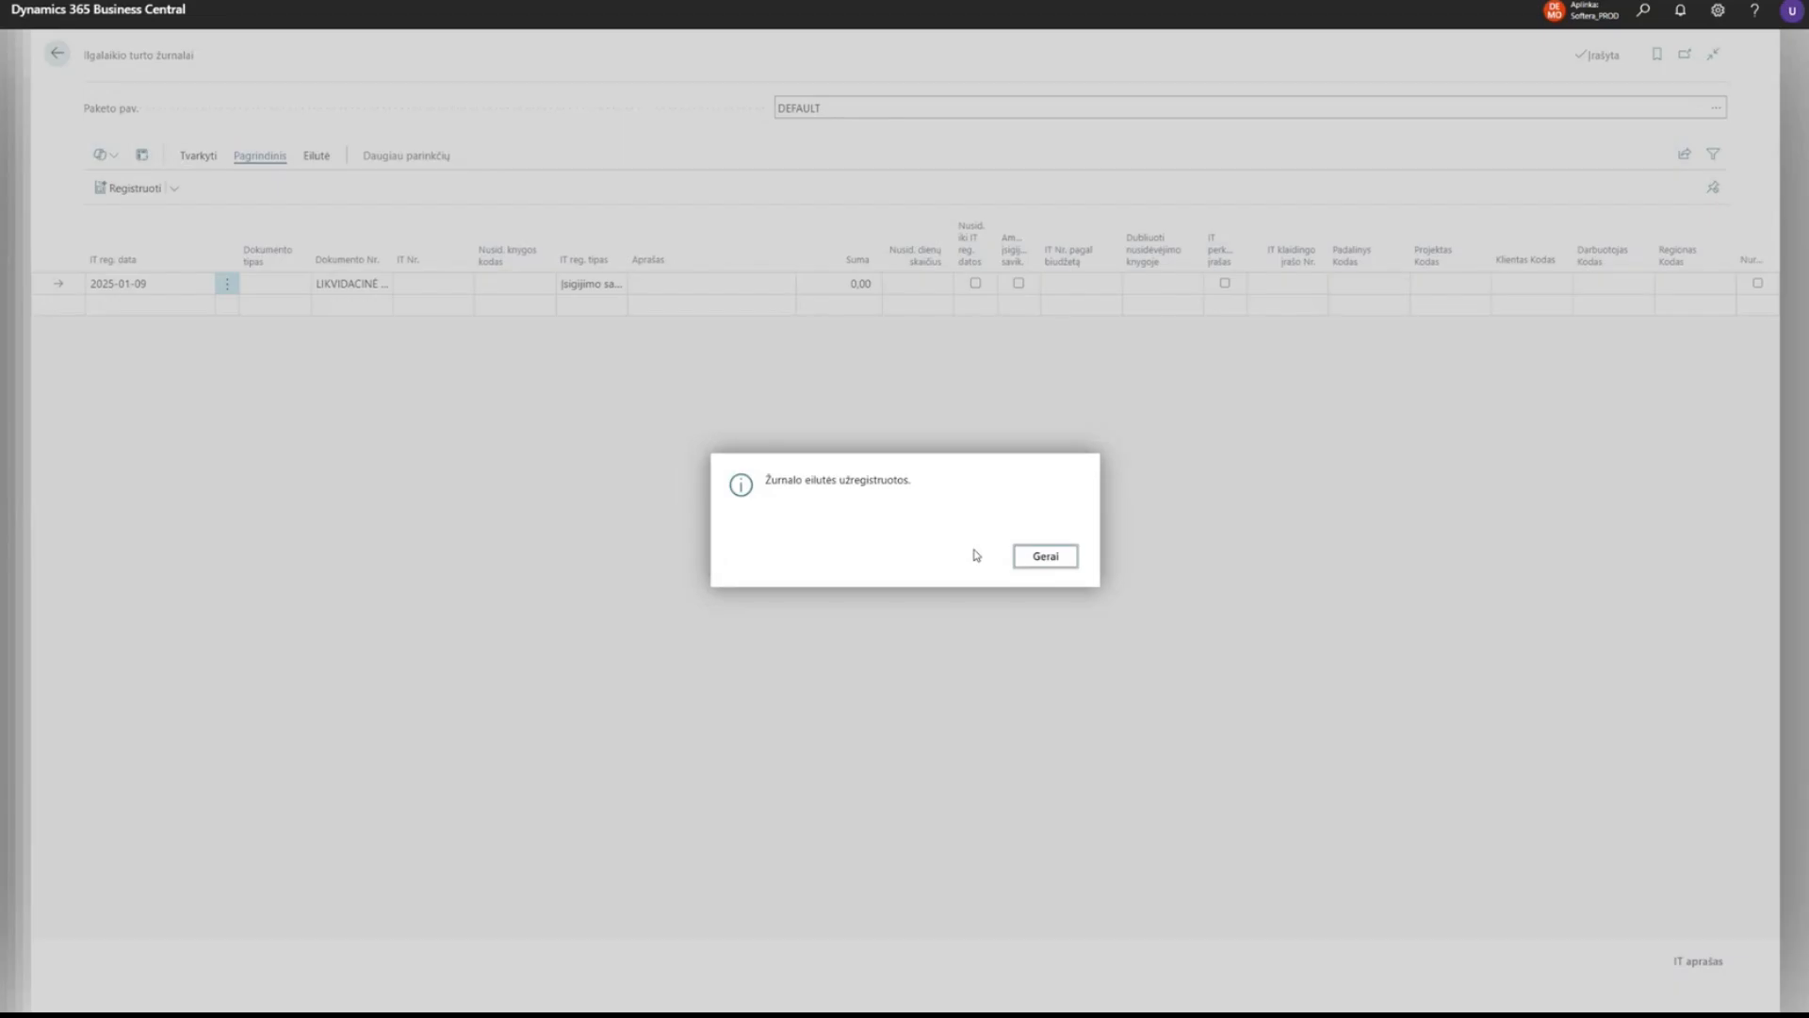
left_click(1028, 560)
Return to the IT000008 book entries and compare the liquidation value entry with the acquisition entry.
key("Escape")
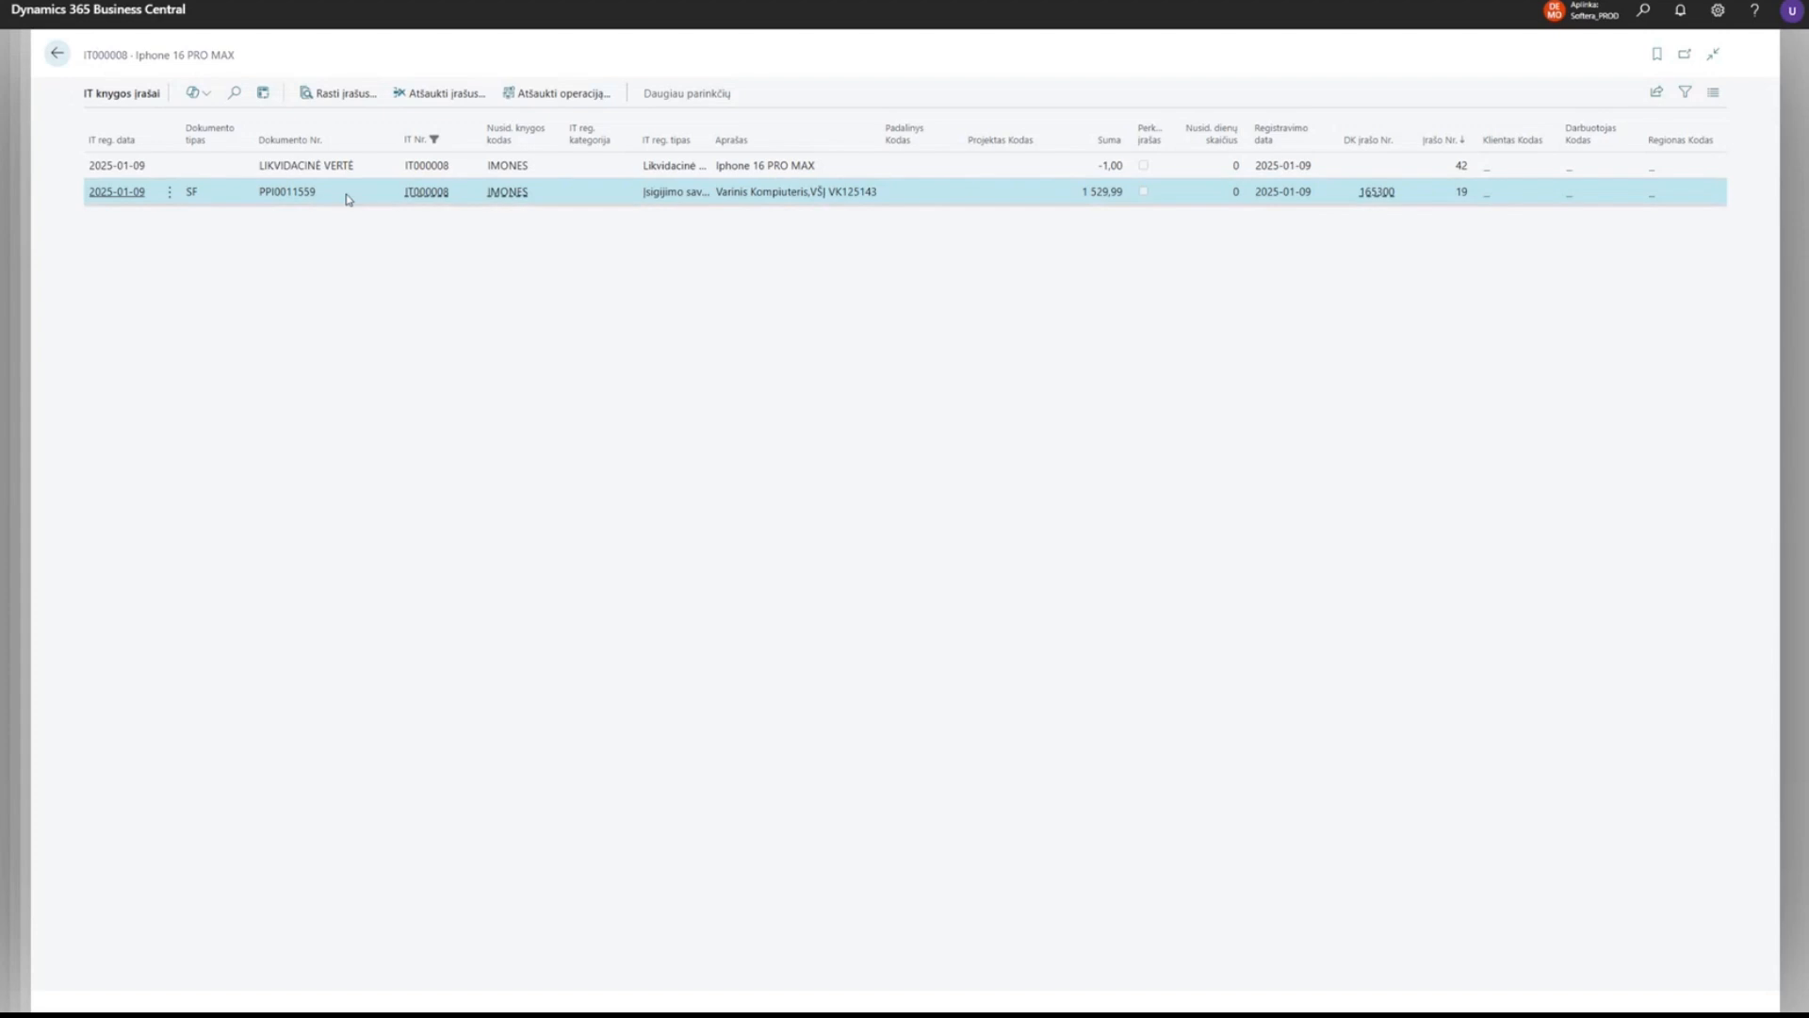
left_click(372, 168)
left_click(364, 190)
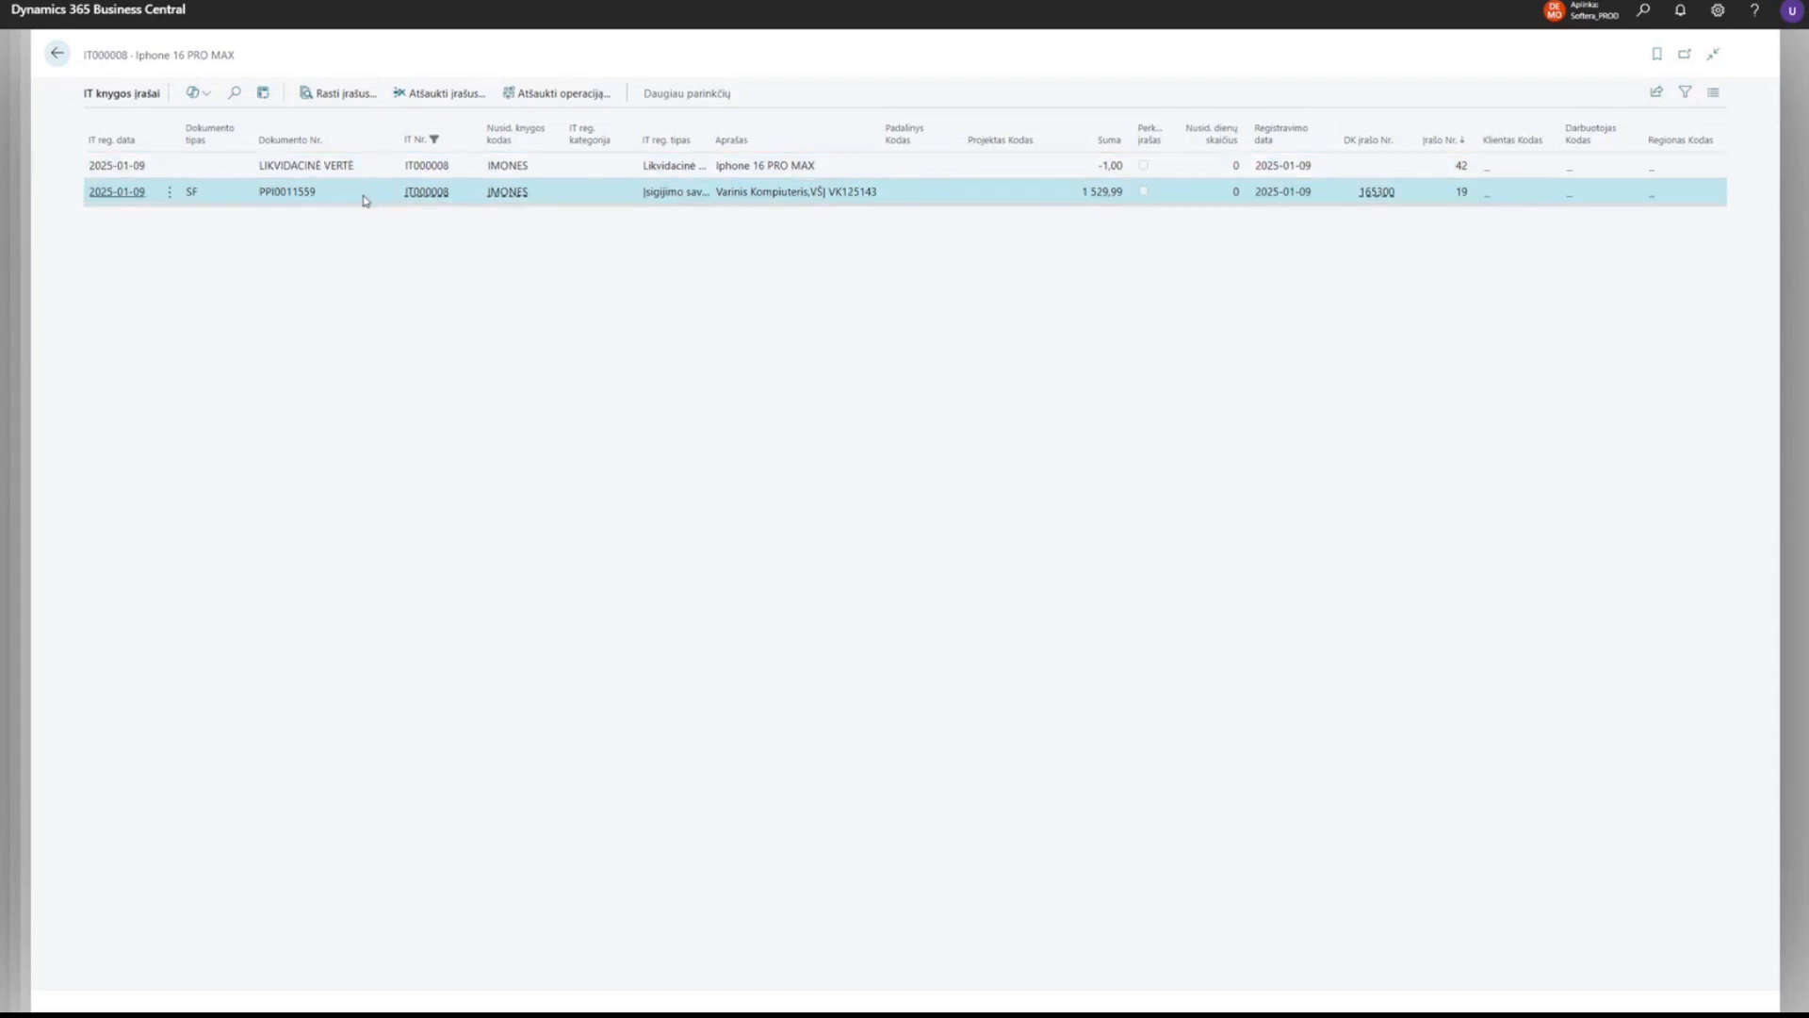
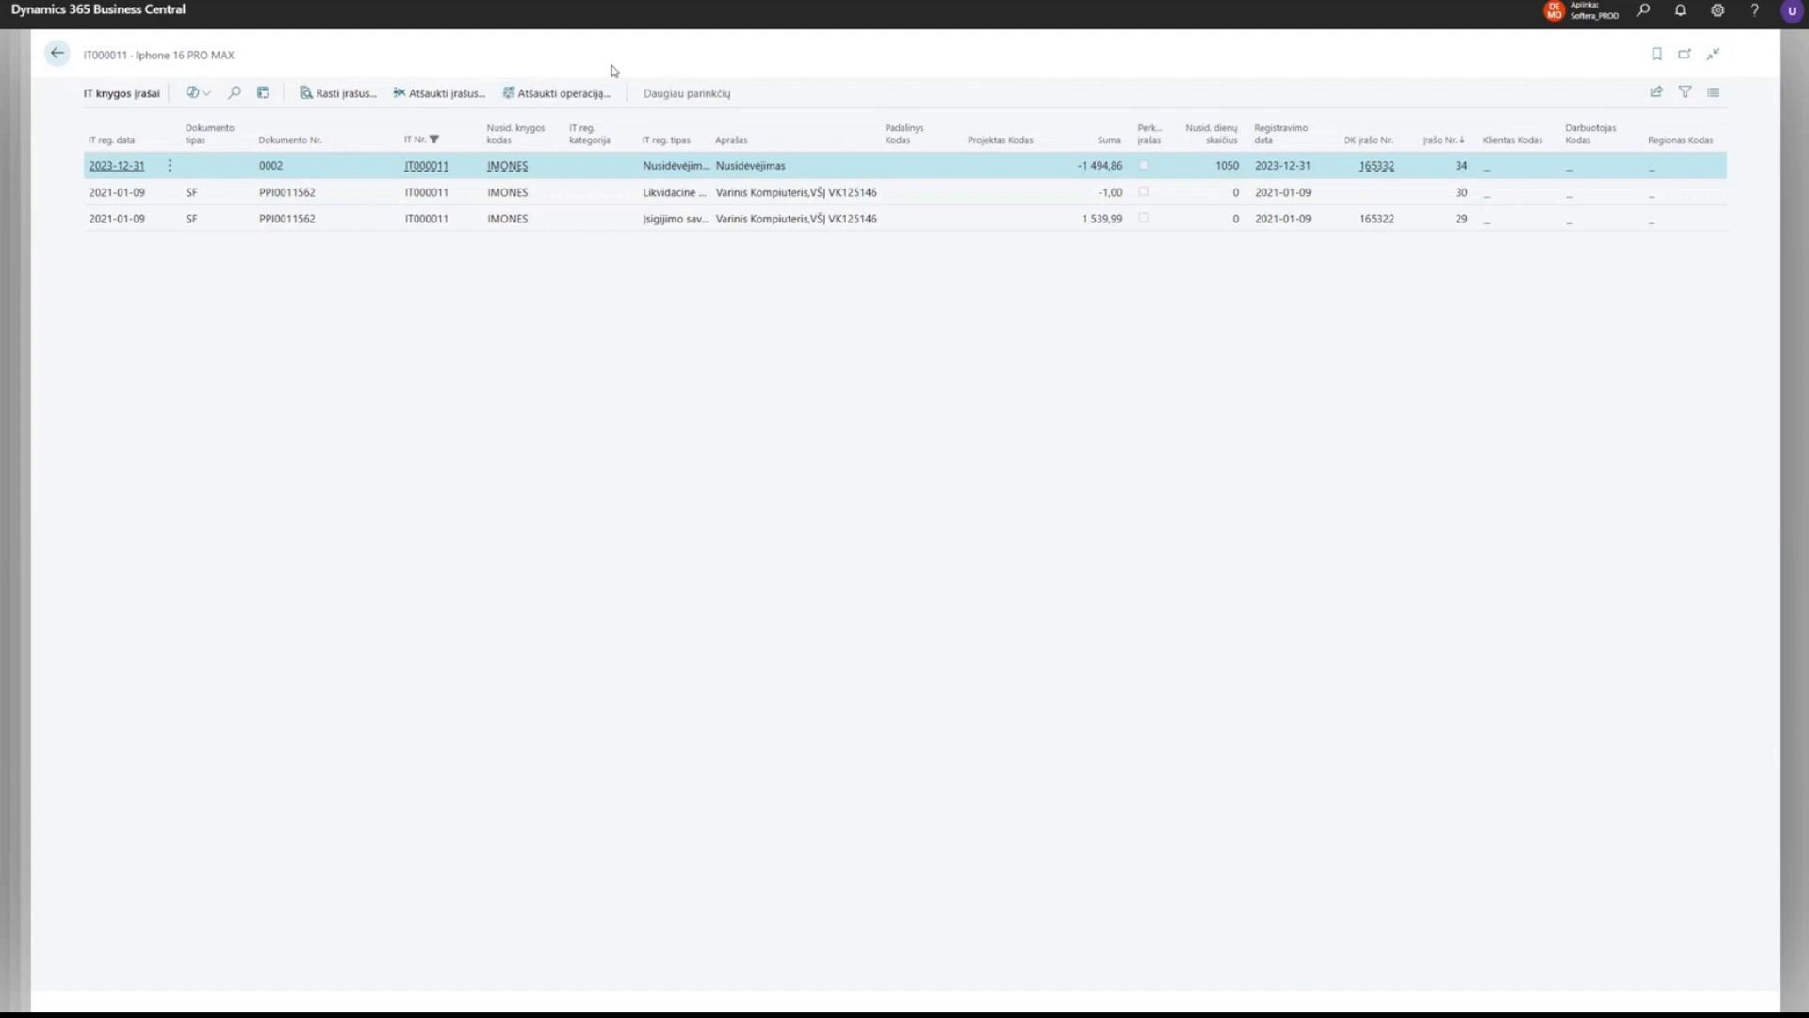
Review the acquisition, liquidation value and depreciation entries of fixed asset IT000011.
left_click(770, 216)
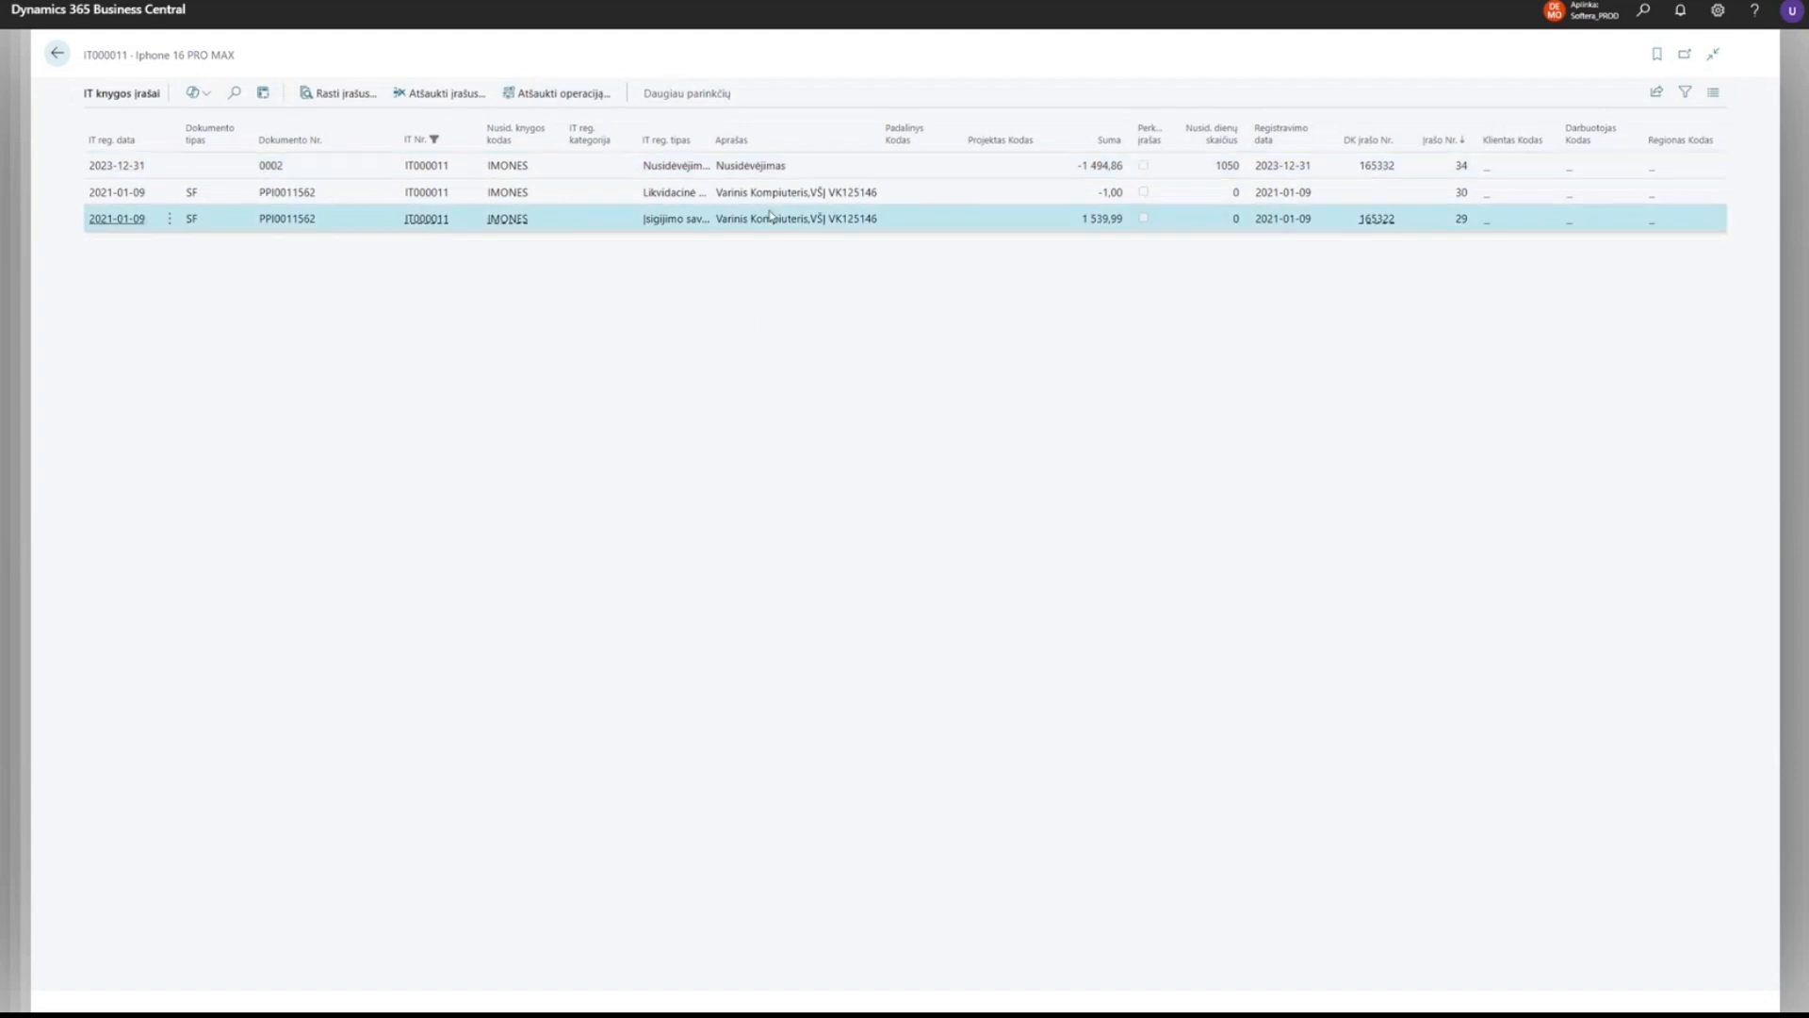
left_click(801, 195)
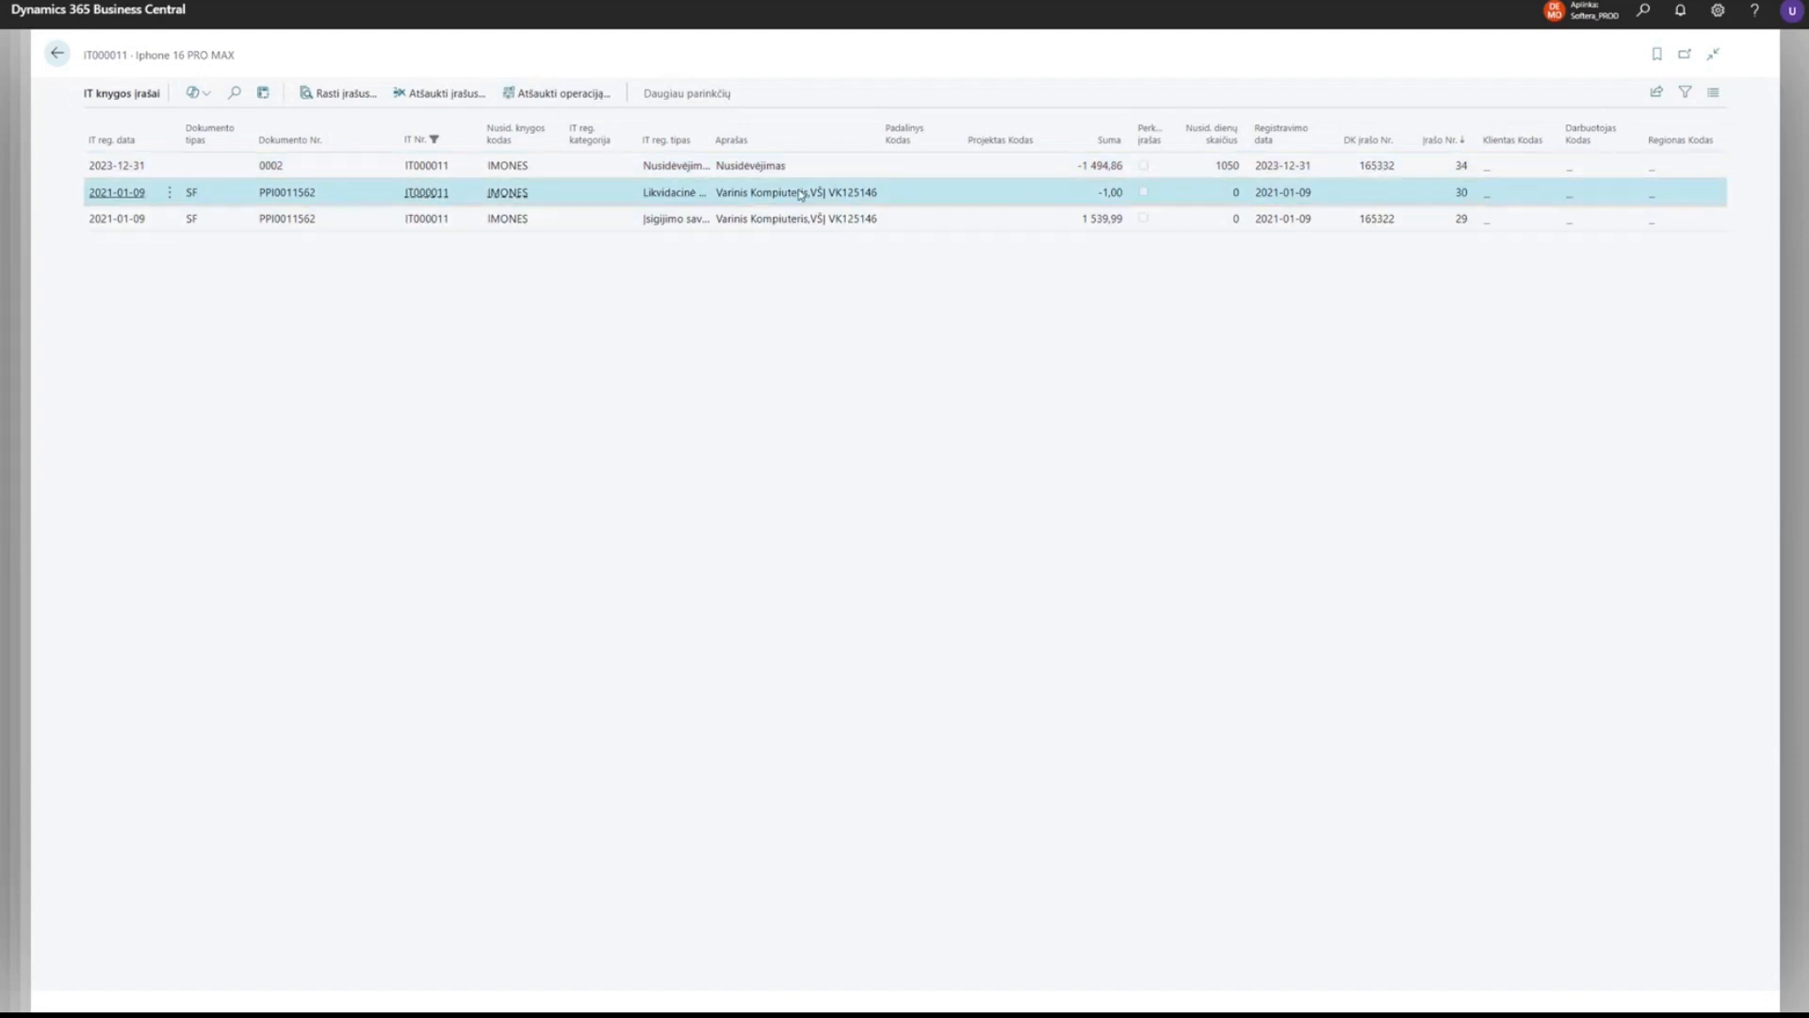
left_click(838, 167)
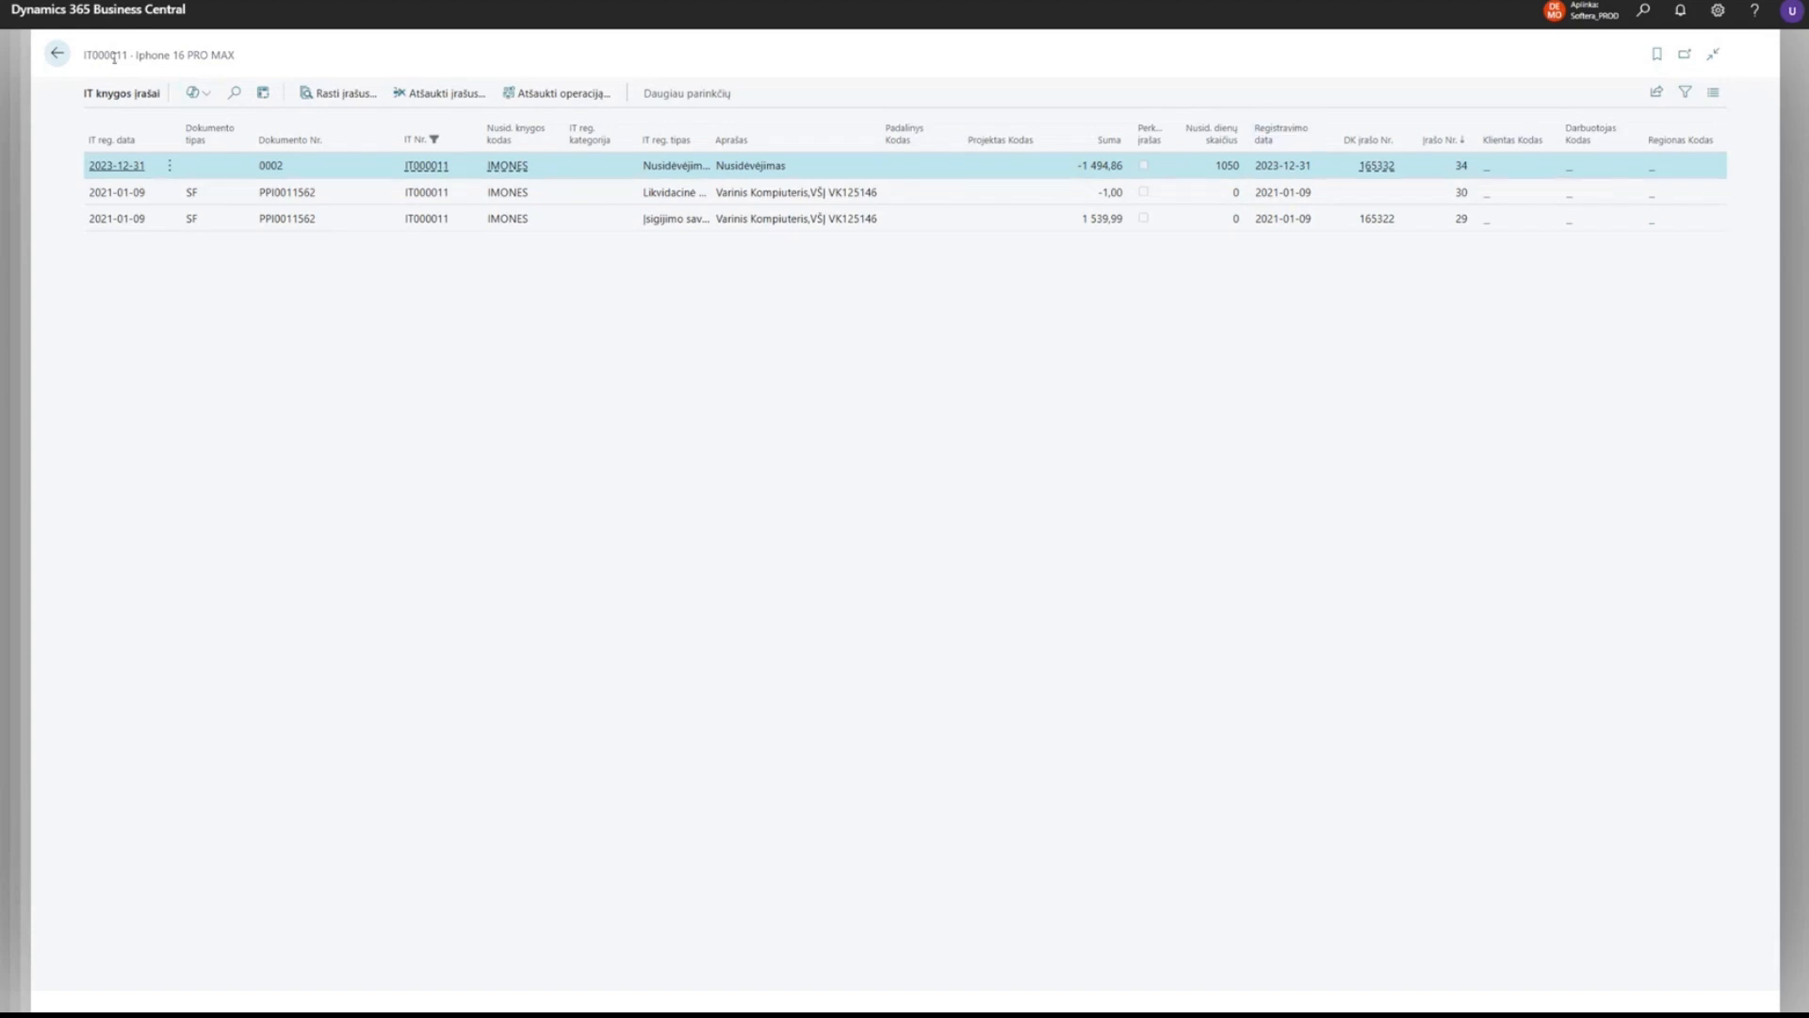
Search for and open the Skaičiuoti nusidėvėjimą task from the IT000011 book entries.
left_click_drag(126, 55, 85, 66)
left_click(1628, 13)
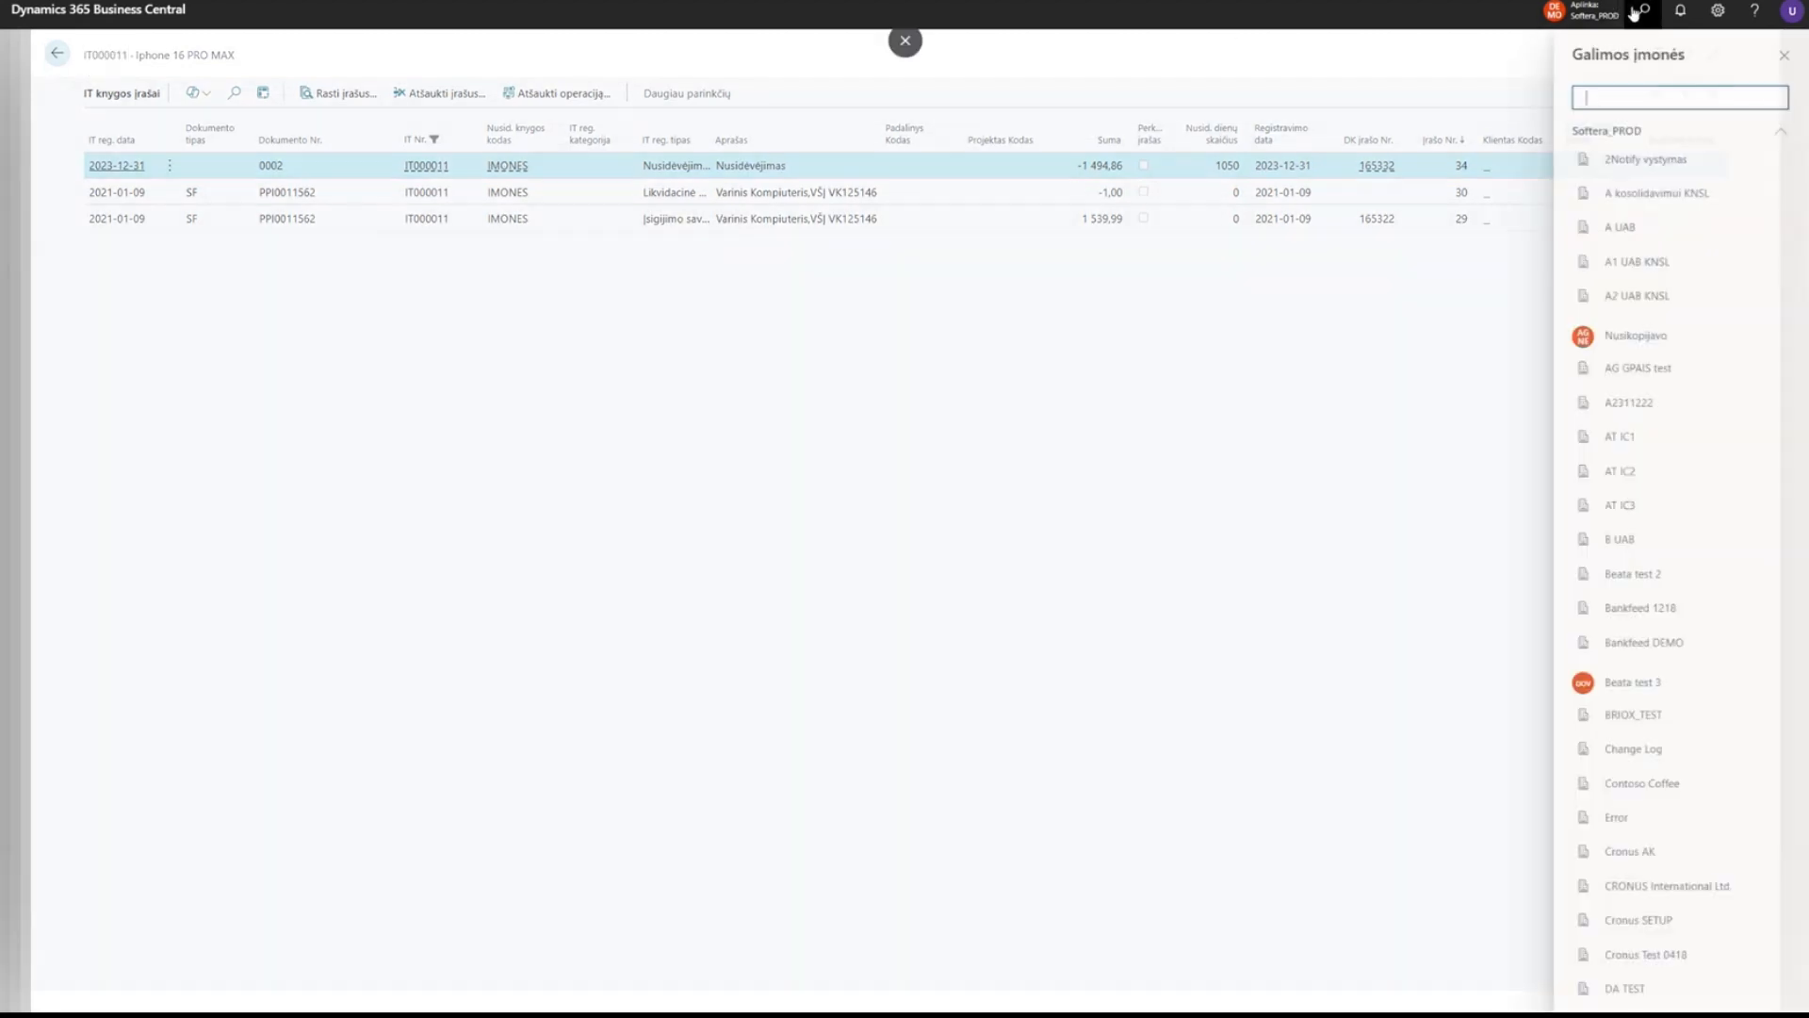
left_click(1639, 10)
type("ska")
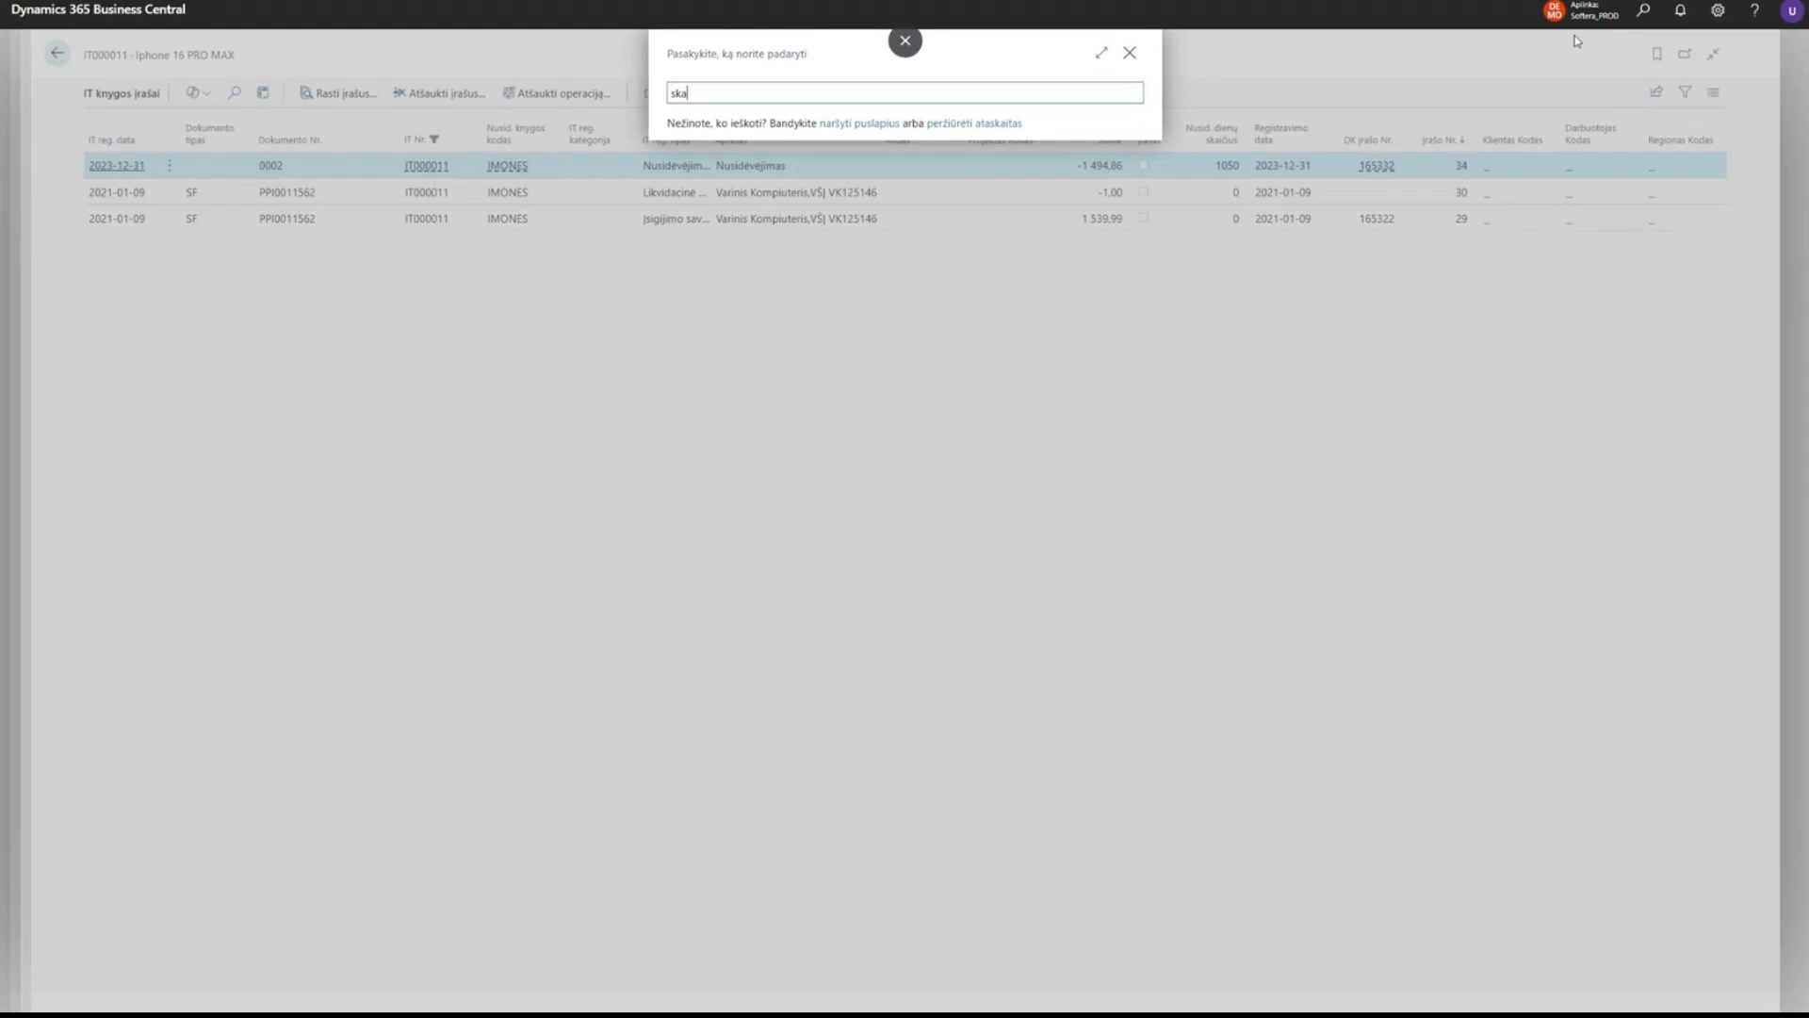
left_click(782, 157)
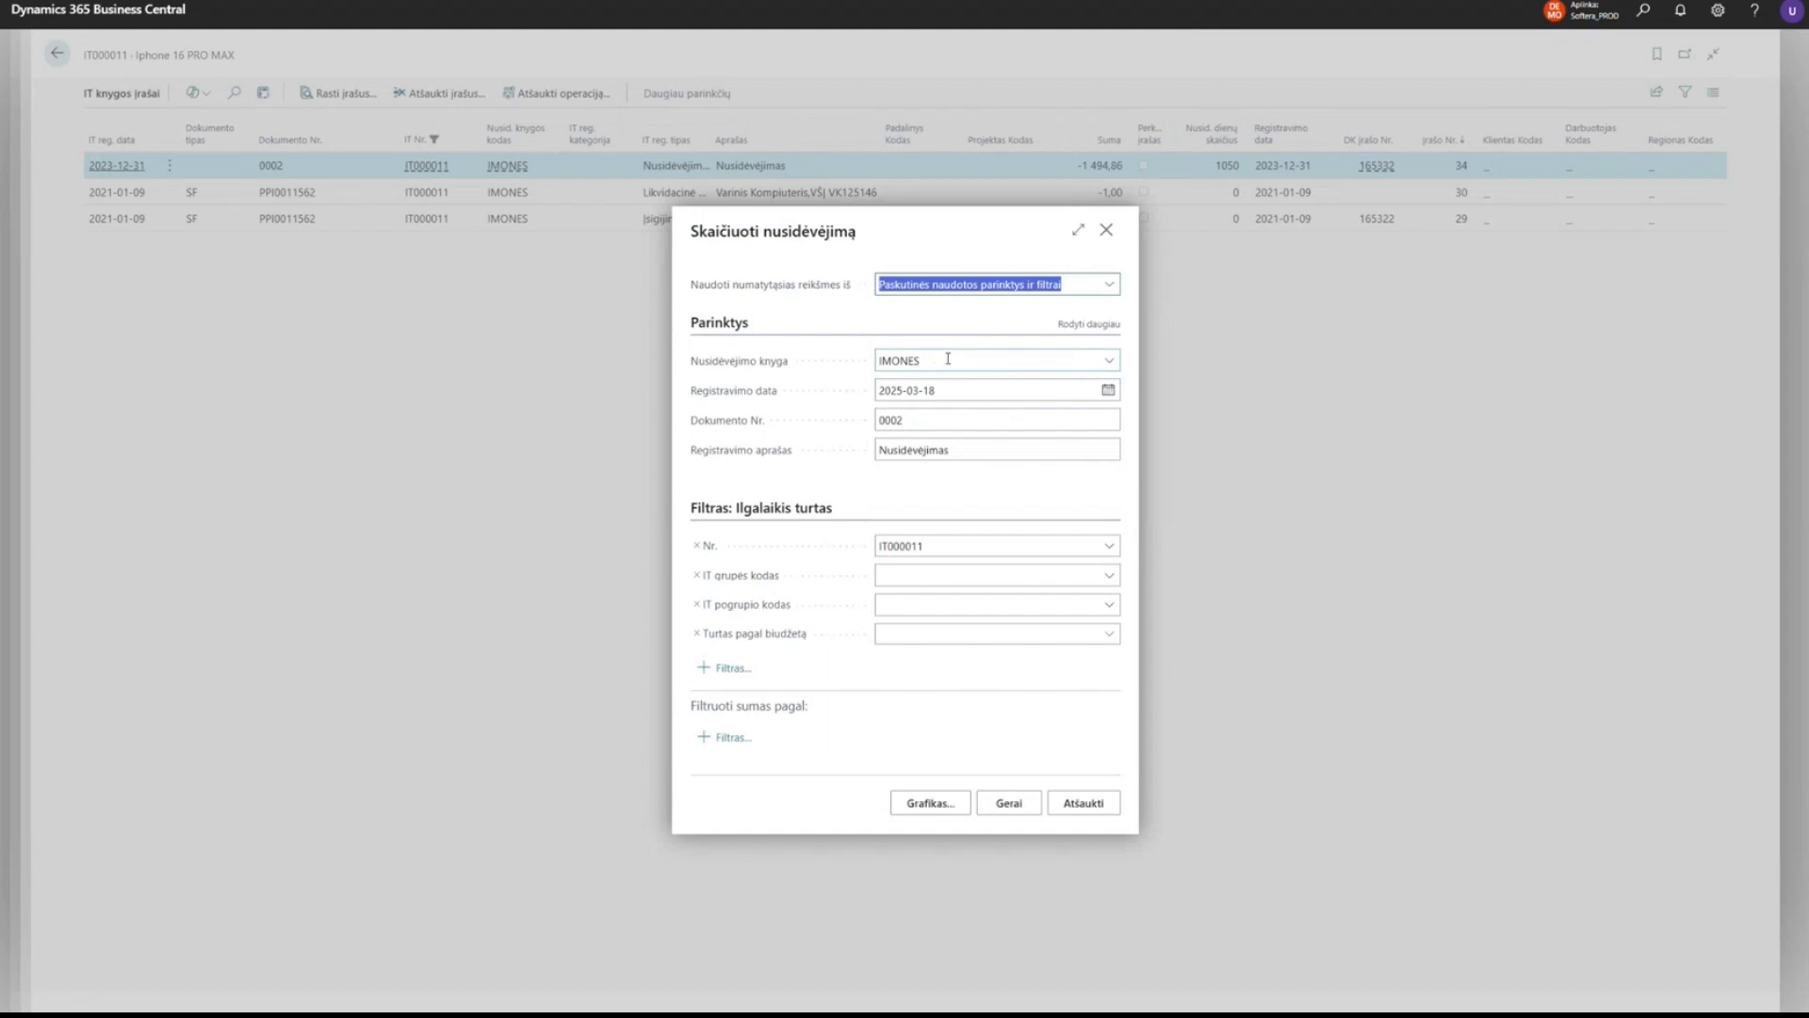
Set the depreciation calculation's registration date to 2024-01-15.
left_click(954, 390)
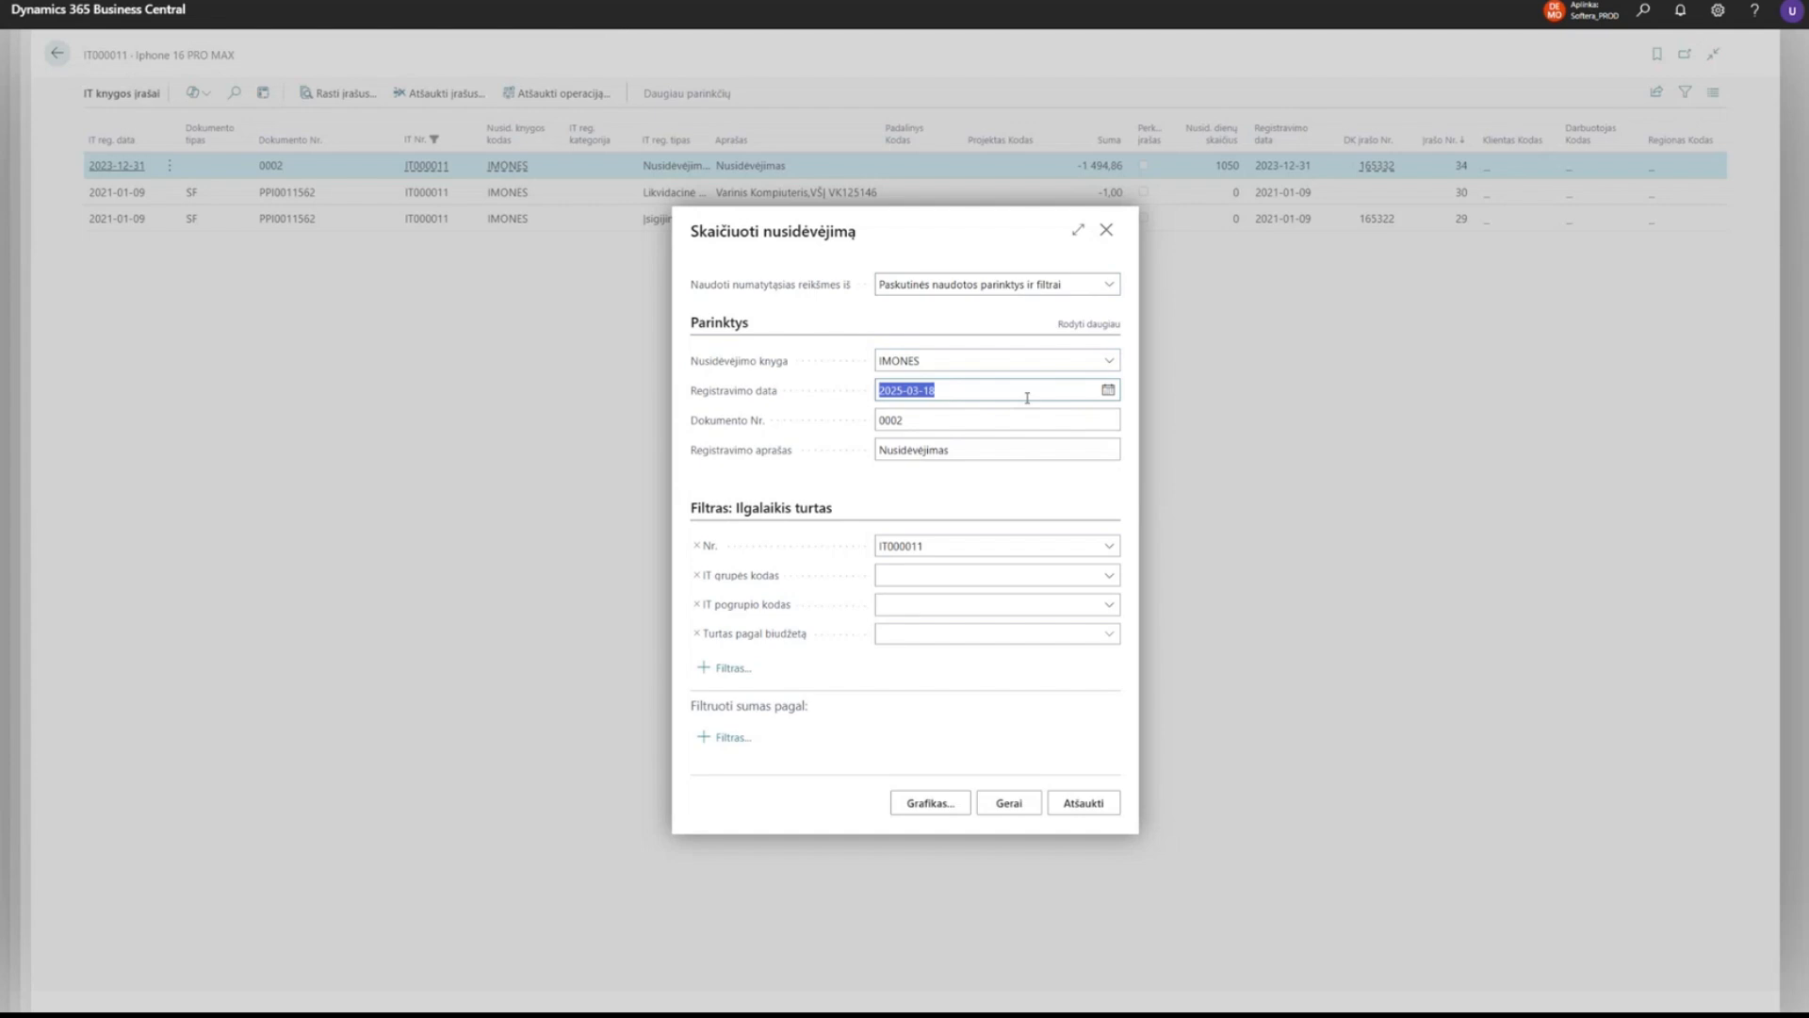
type("2")
type("4-01-")
type("15")
key("Tab")
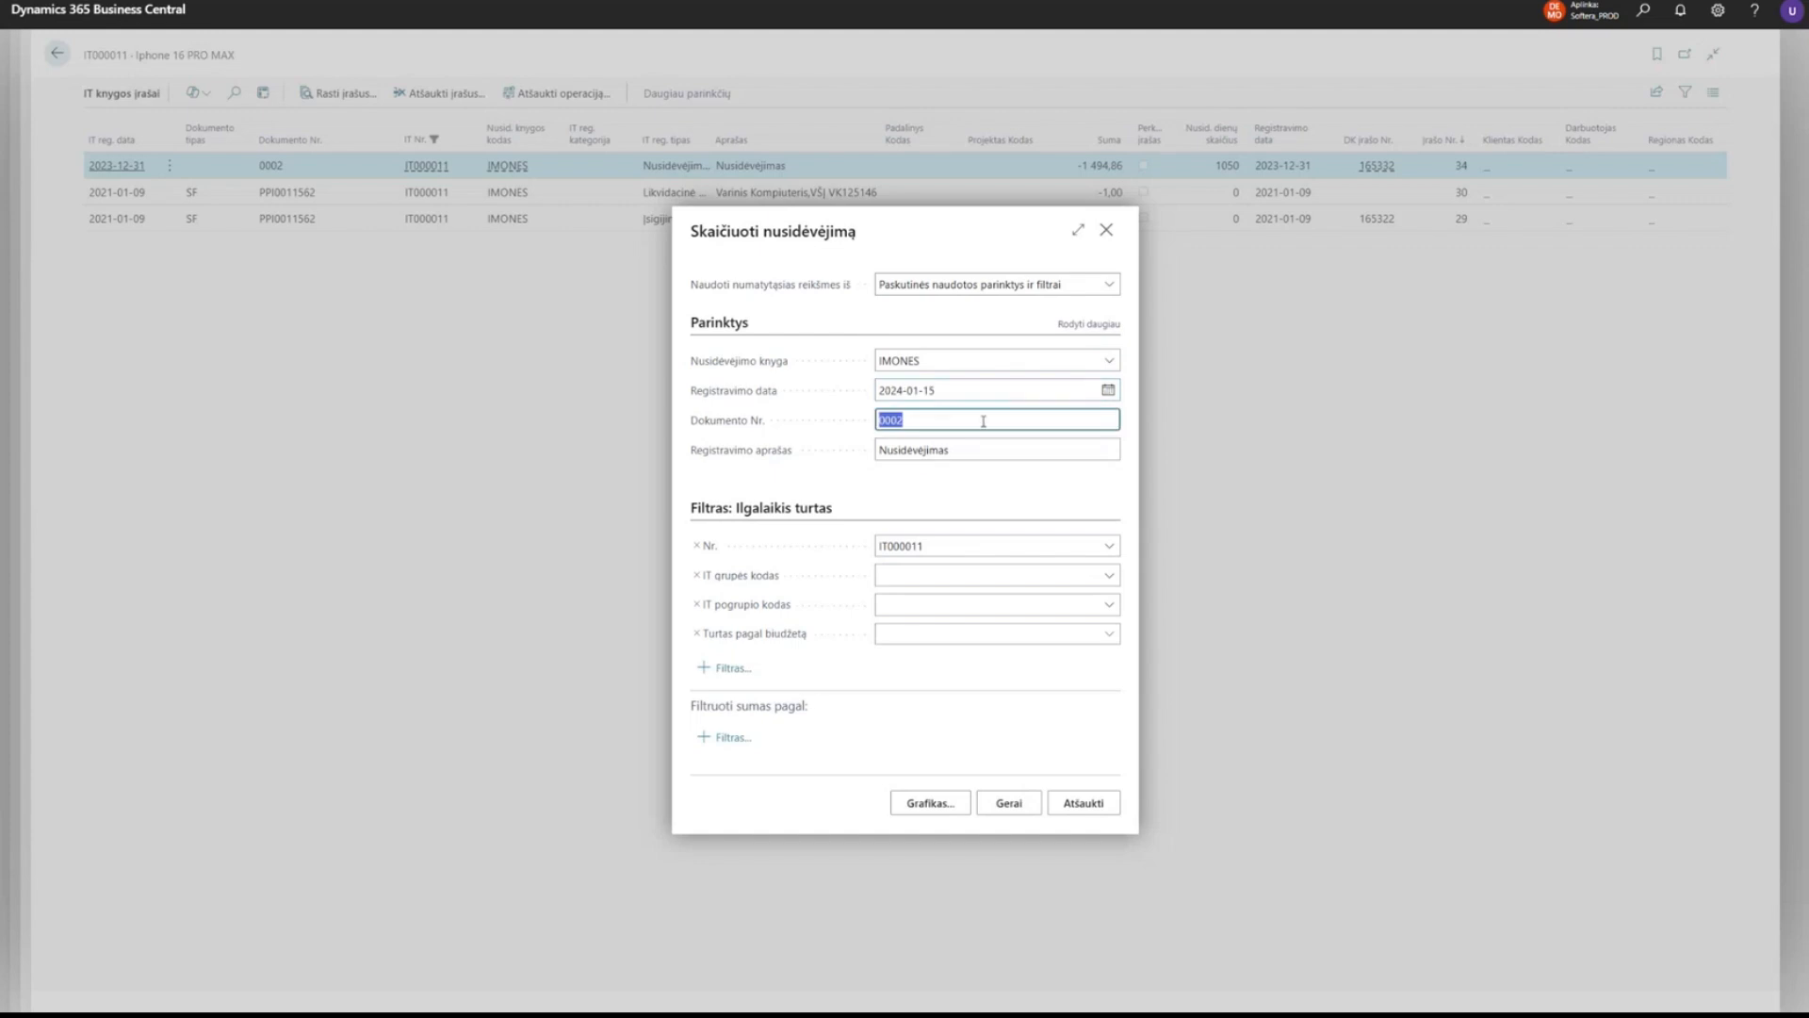
Set the depreciation calculation's document number to NUSIDĖVĖJIMAS.
type("nusid4v4jimas")
key("BackSpace")
key("BackSpace")
key("BackSpace")
key("BackSpace")
key("BackSpace")
key("BackSpace")
key("BackSpace")
type("ėvėko,")
key("BackSpace")
key("BackSpace")
type("jimas")
left_click(963, 490)
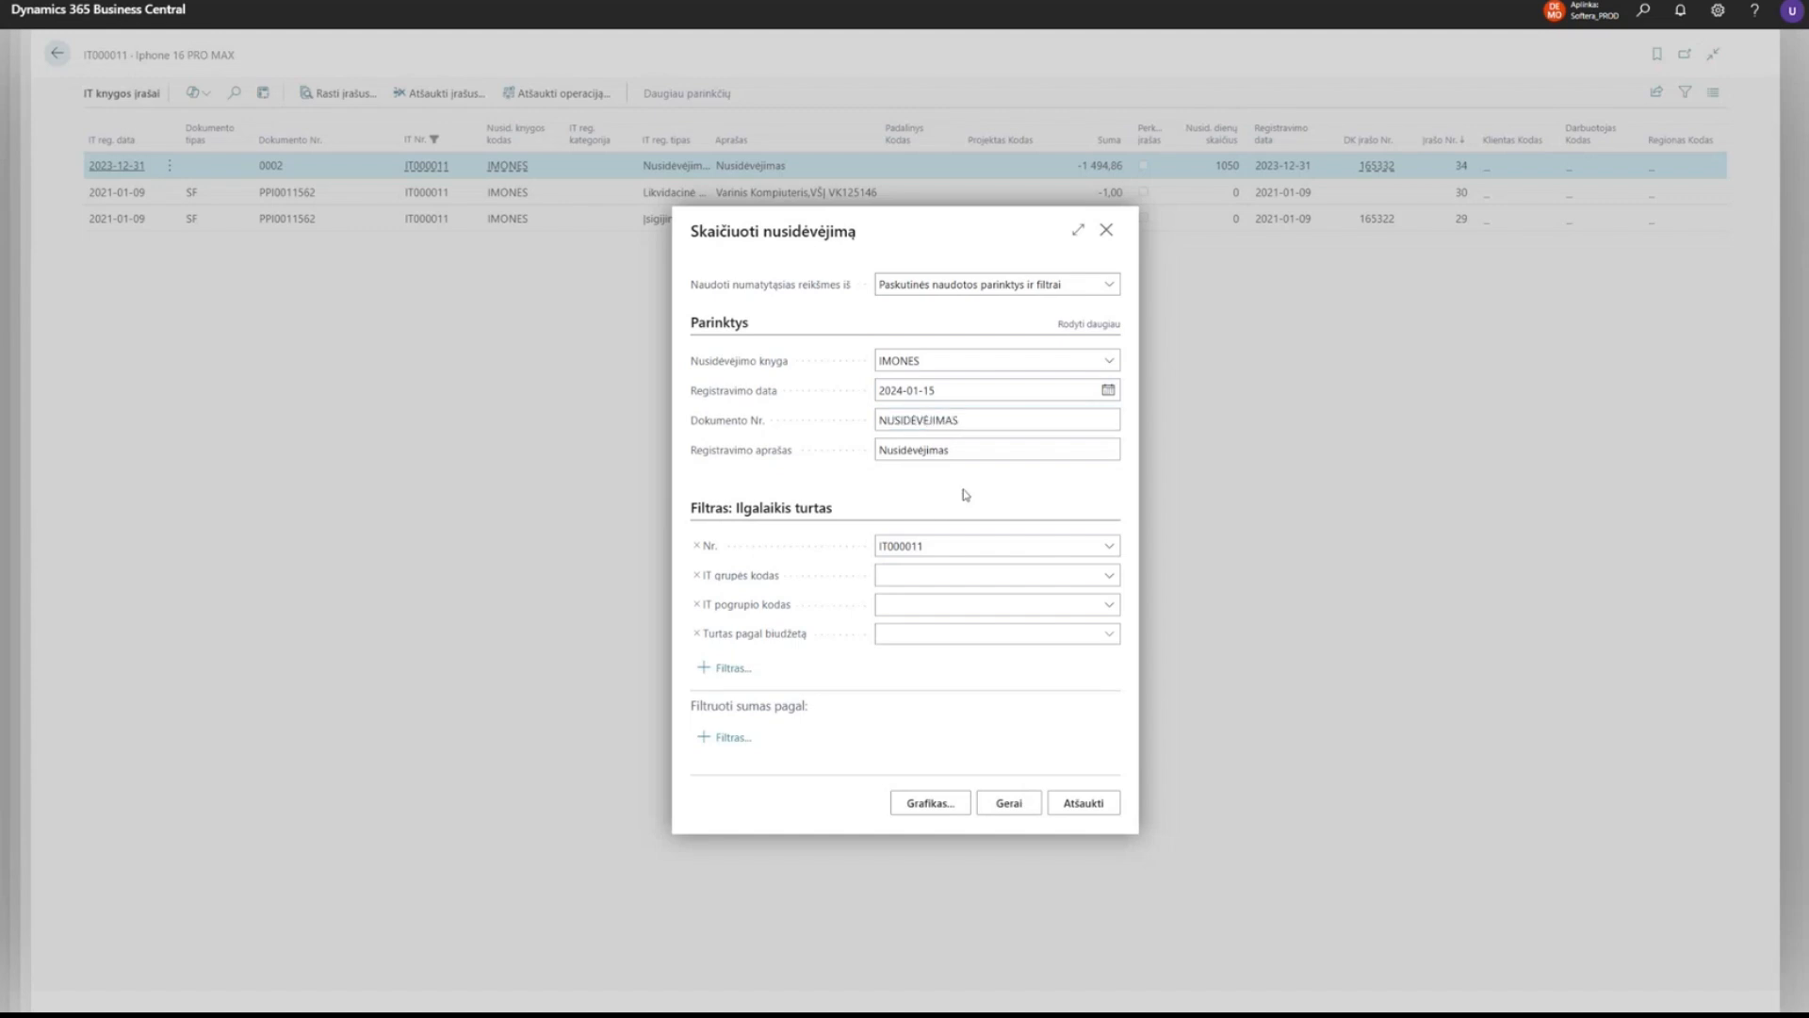
Set the registration description to Nusidėvėjimas 2401, calculate depreciation for IT000011, and open the resulting fixed asset DK journal.
left_click_drag(717, 452, 913, 445)
left_click(986, 444)
left_click(993, 444)
type("2401")
left_click(1019, 802)
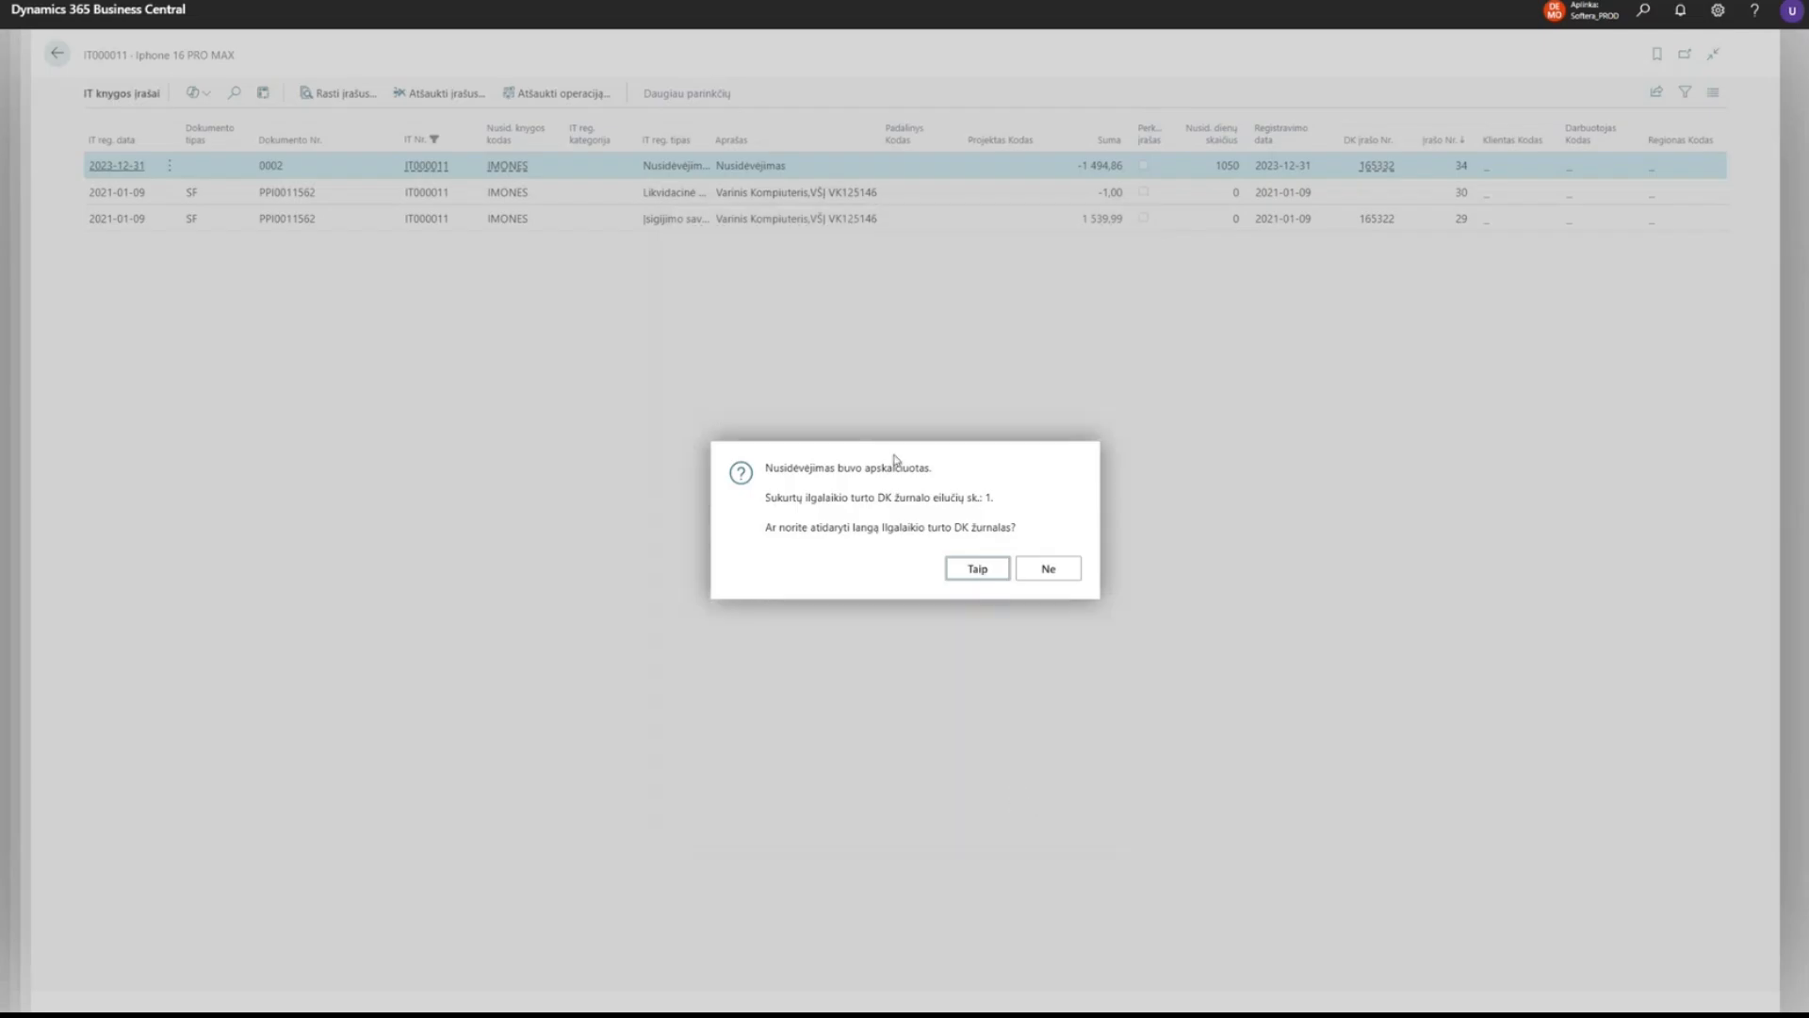
left_click(975, 571)
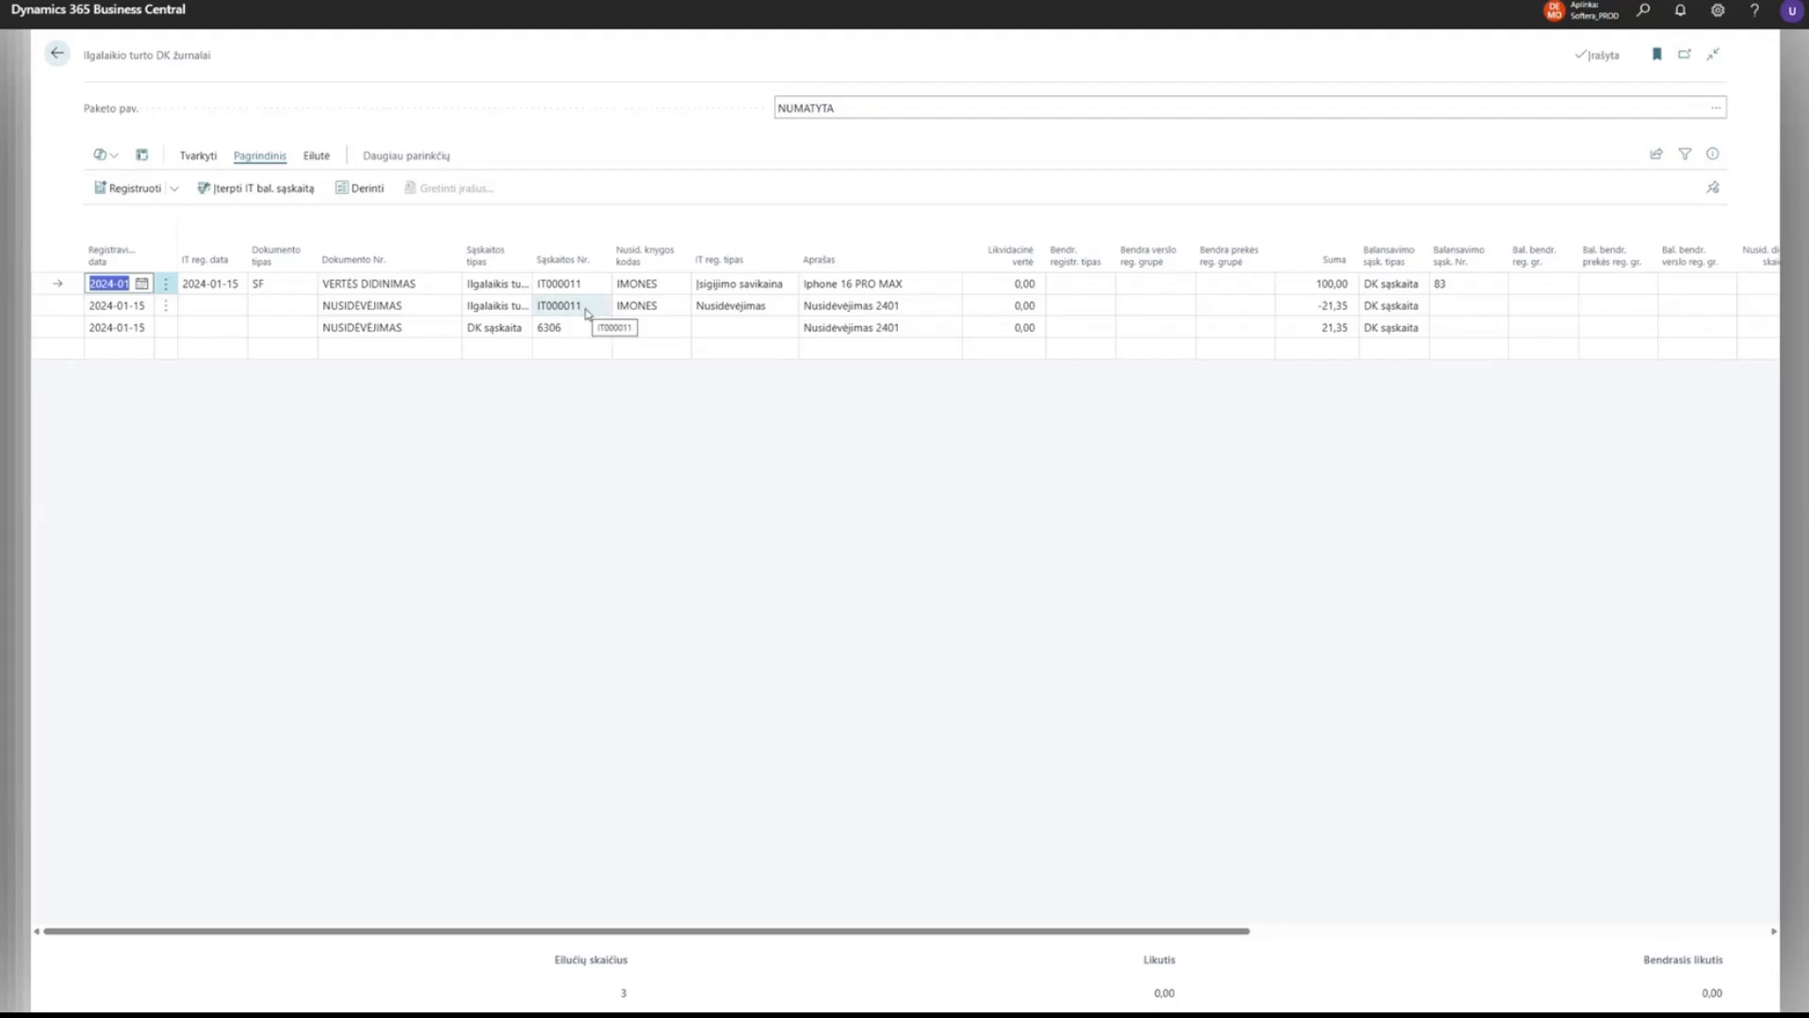
Filter the journal to the NUSIDĖVĖJIMAS document number and register its IT000011 depreciation lines.
left_click(434, 306)
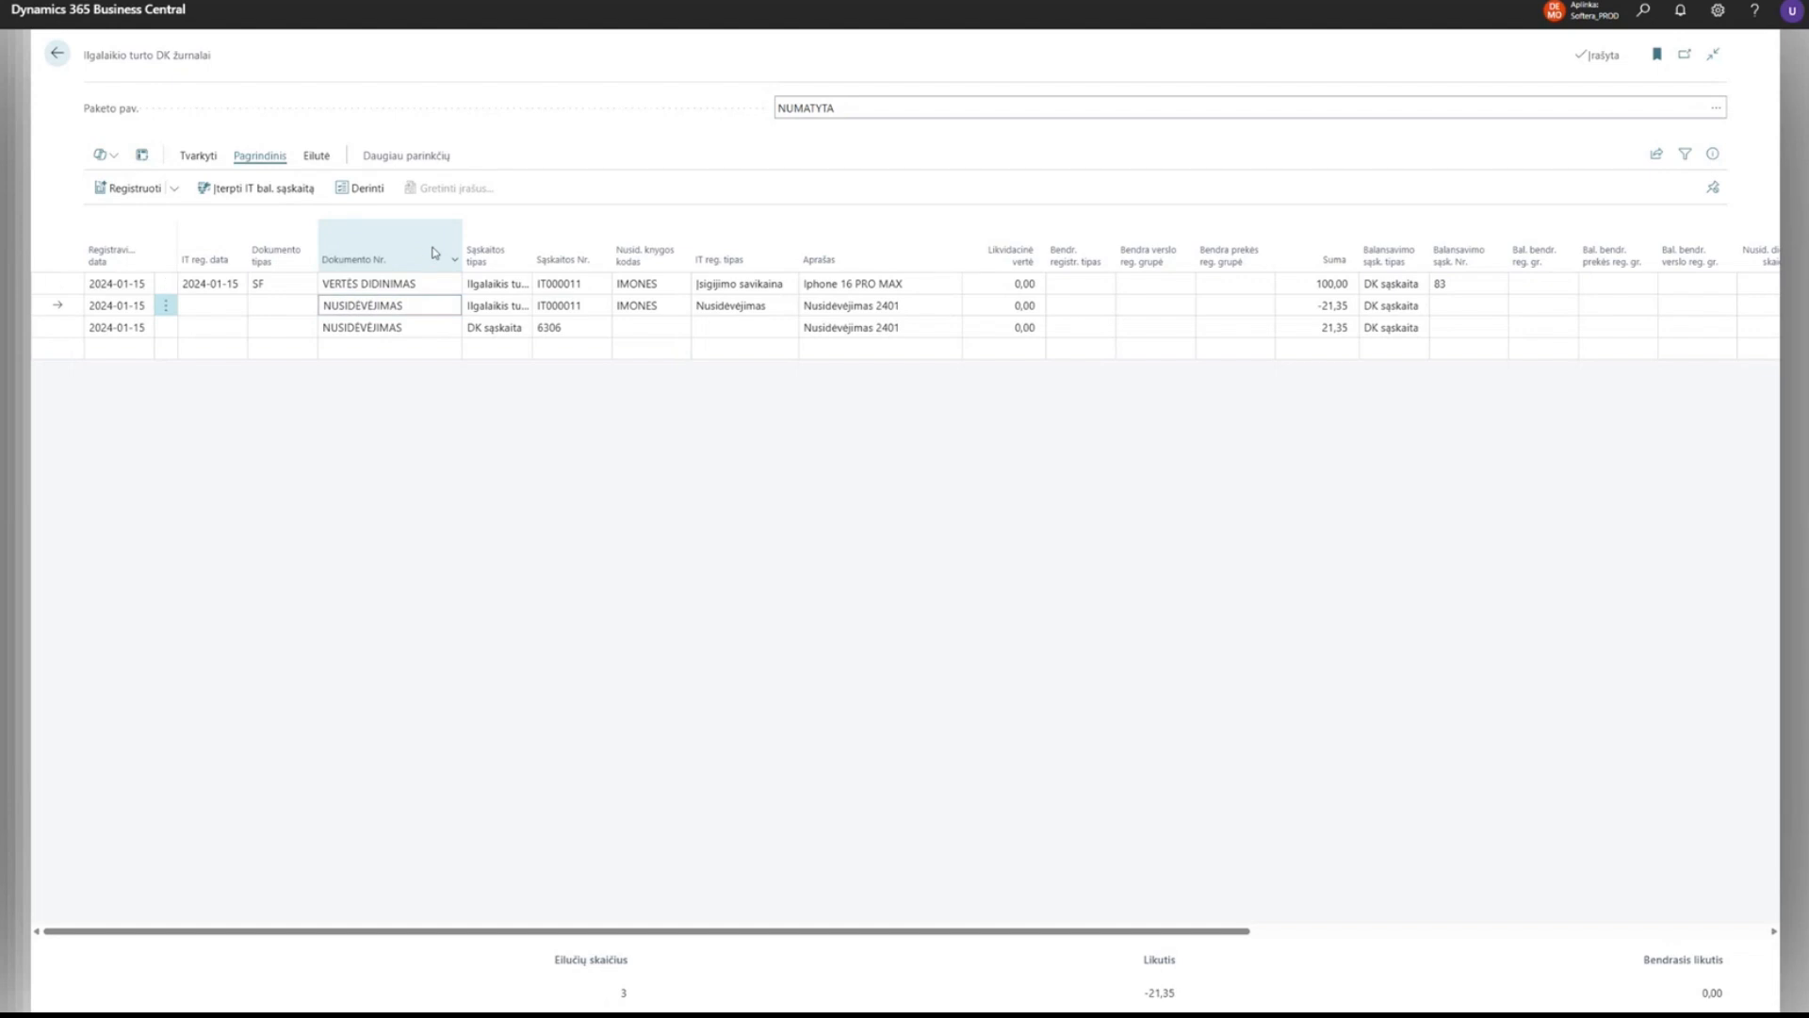
left_click(436, 256)
left_click(376, 376)
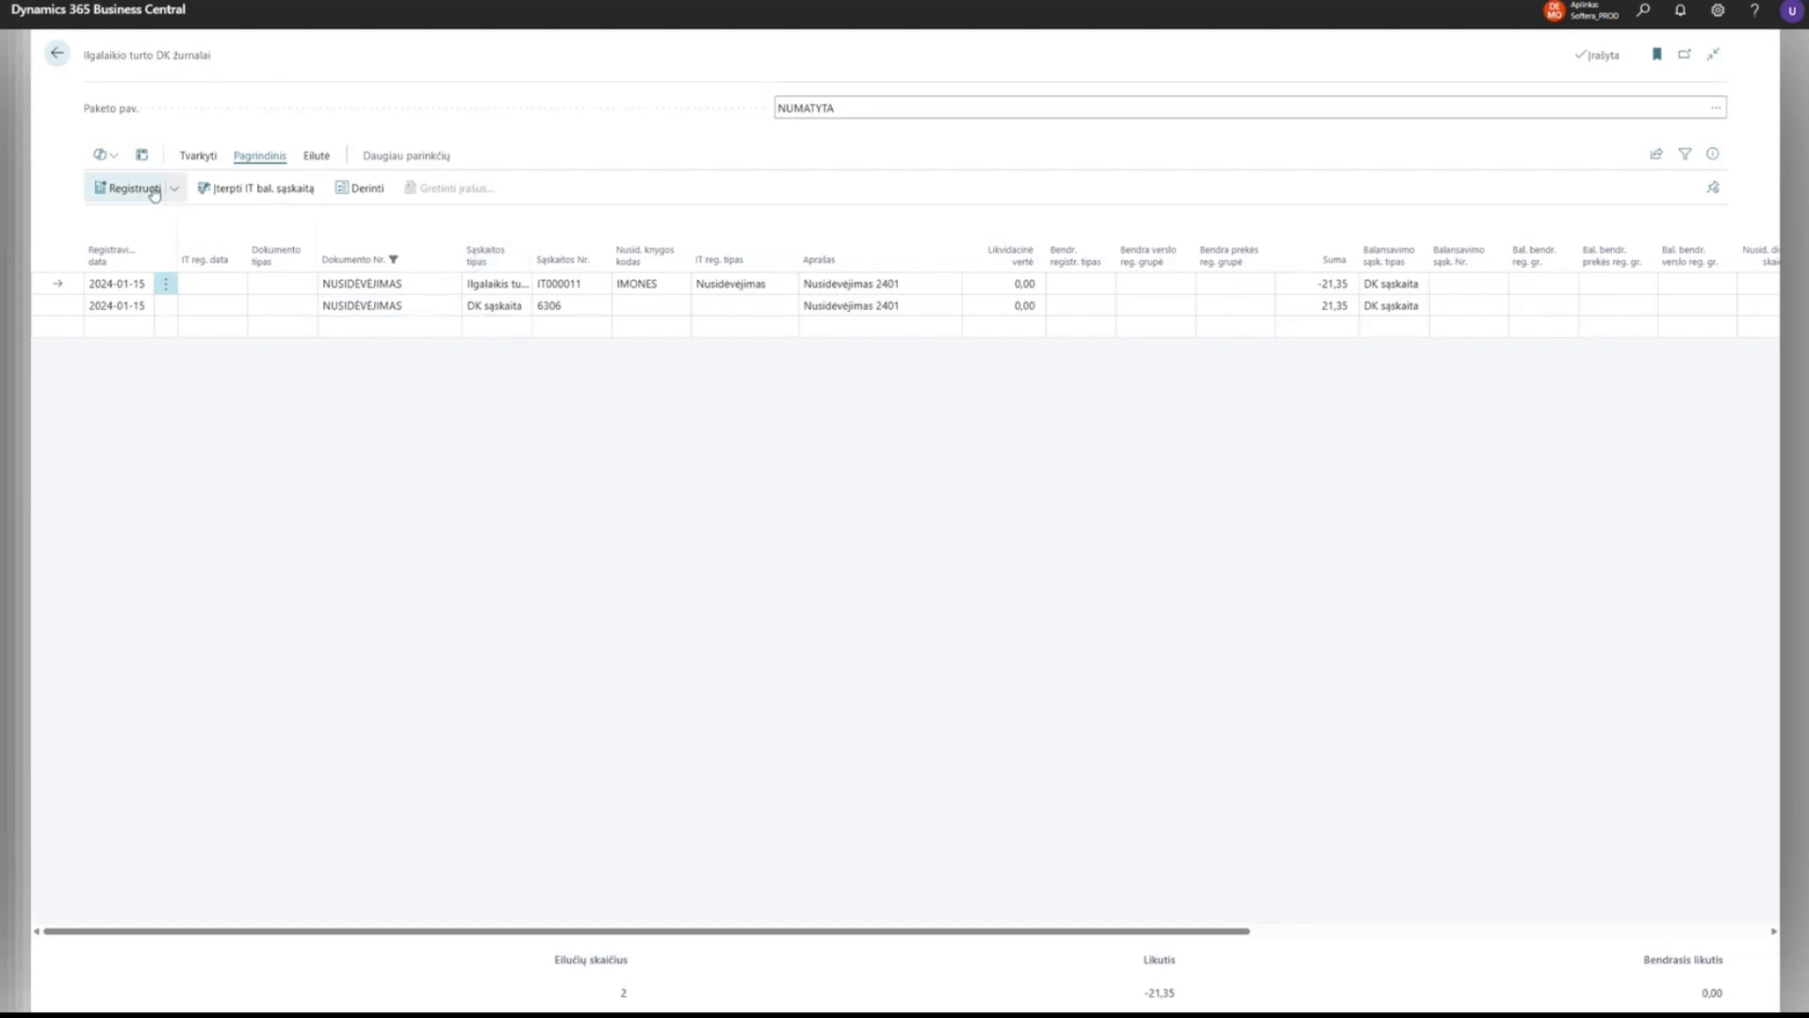
left_click(153, 193)
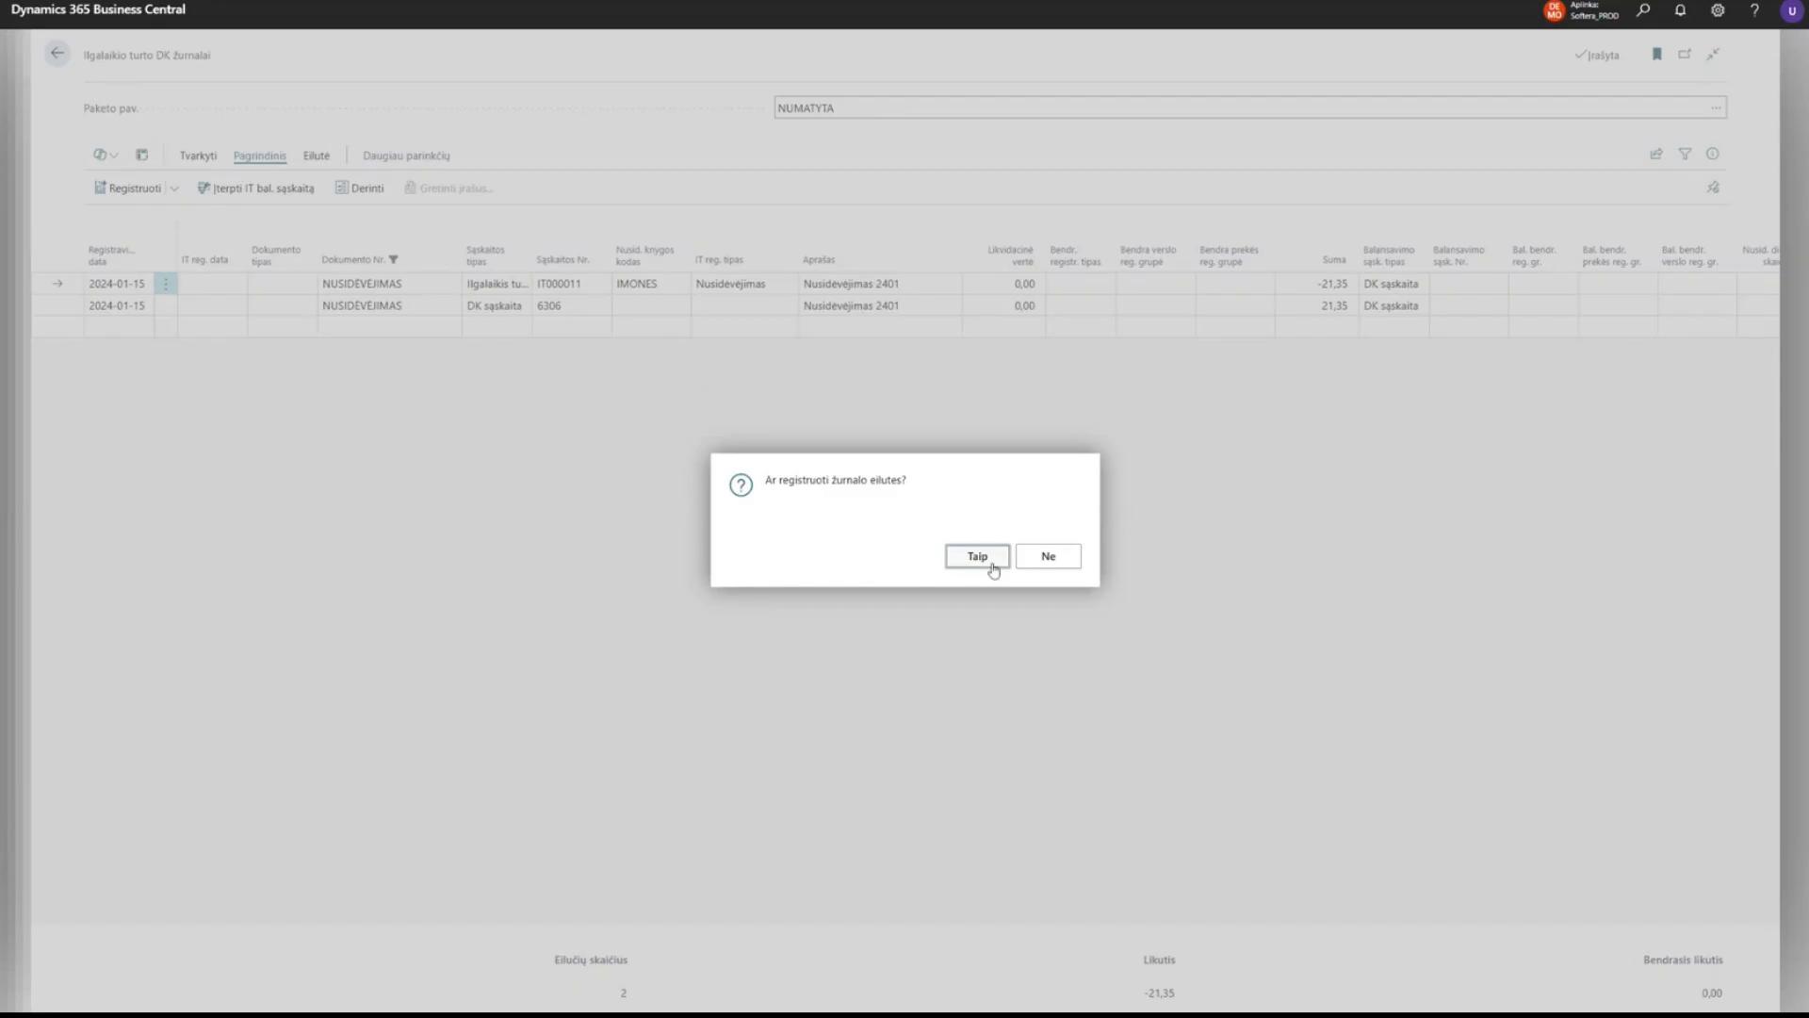
left_click(990, 564)
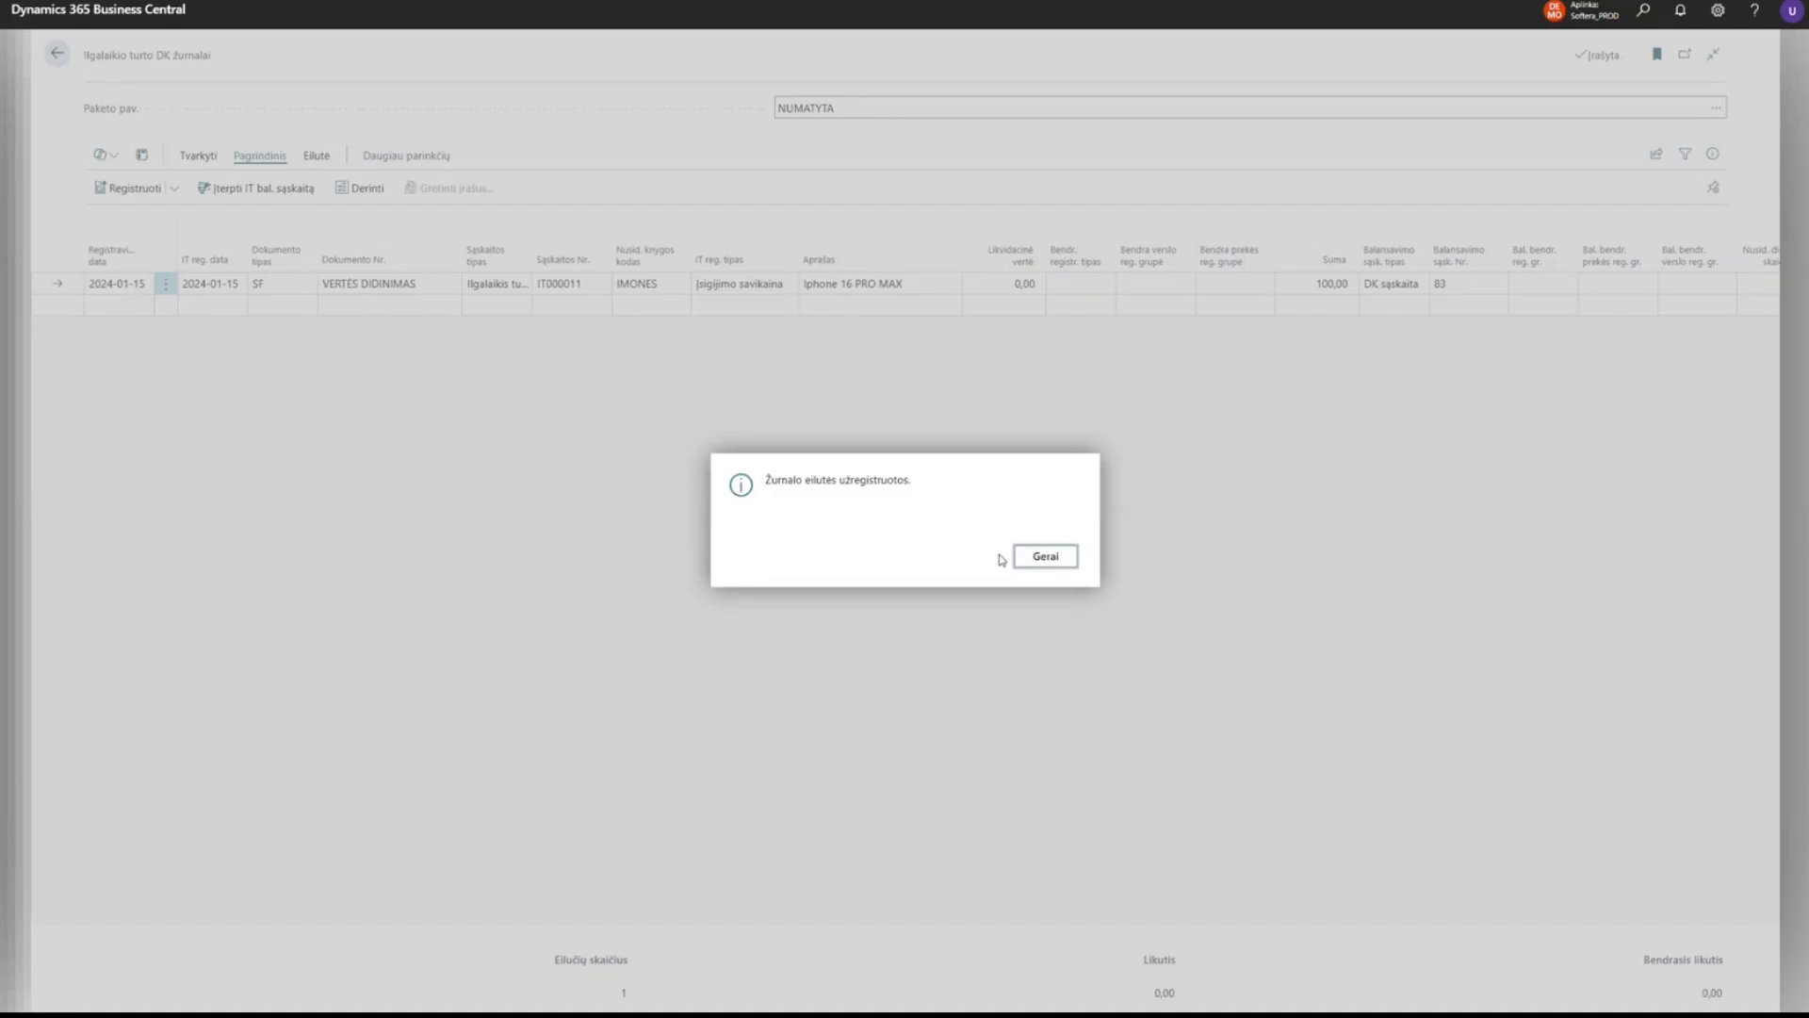
left_click(1022, 556)
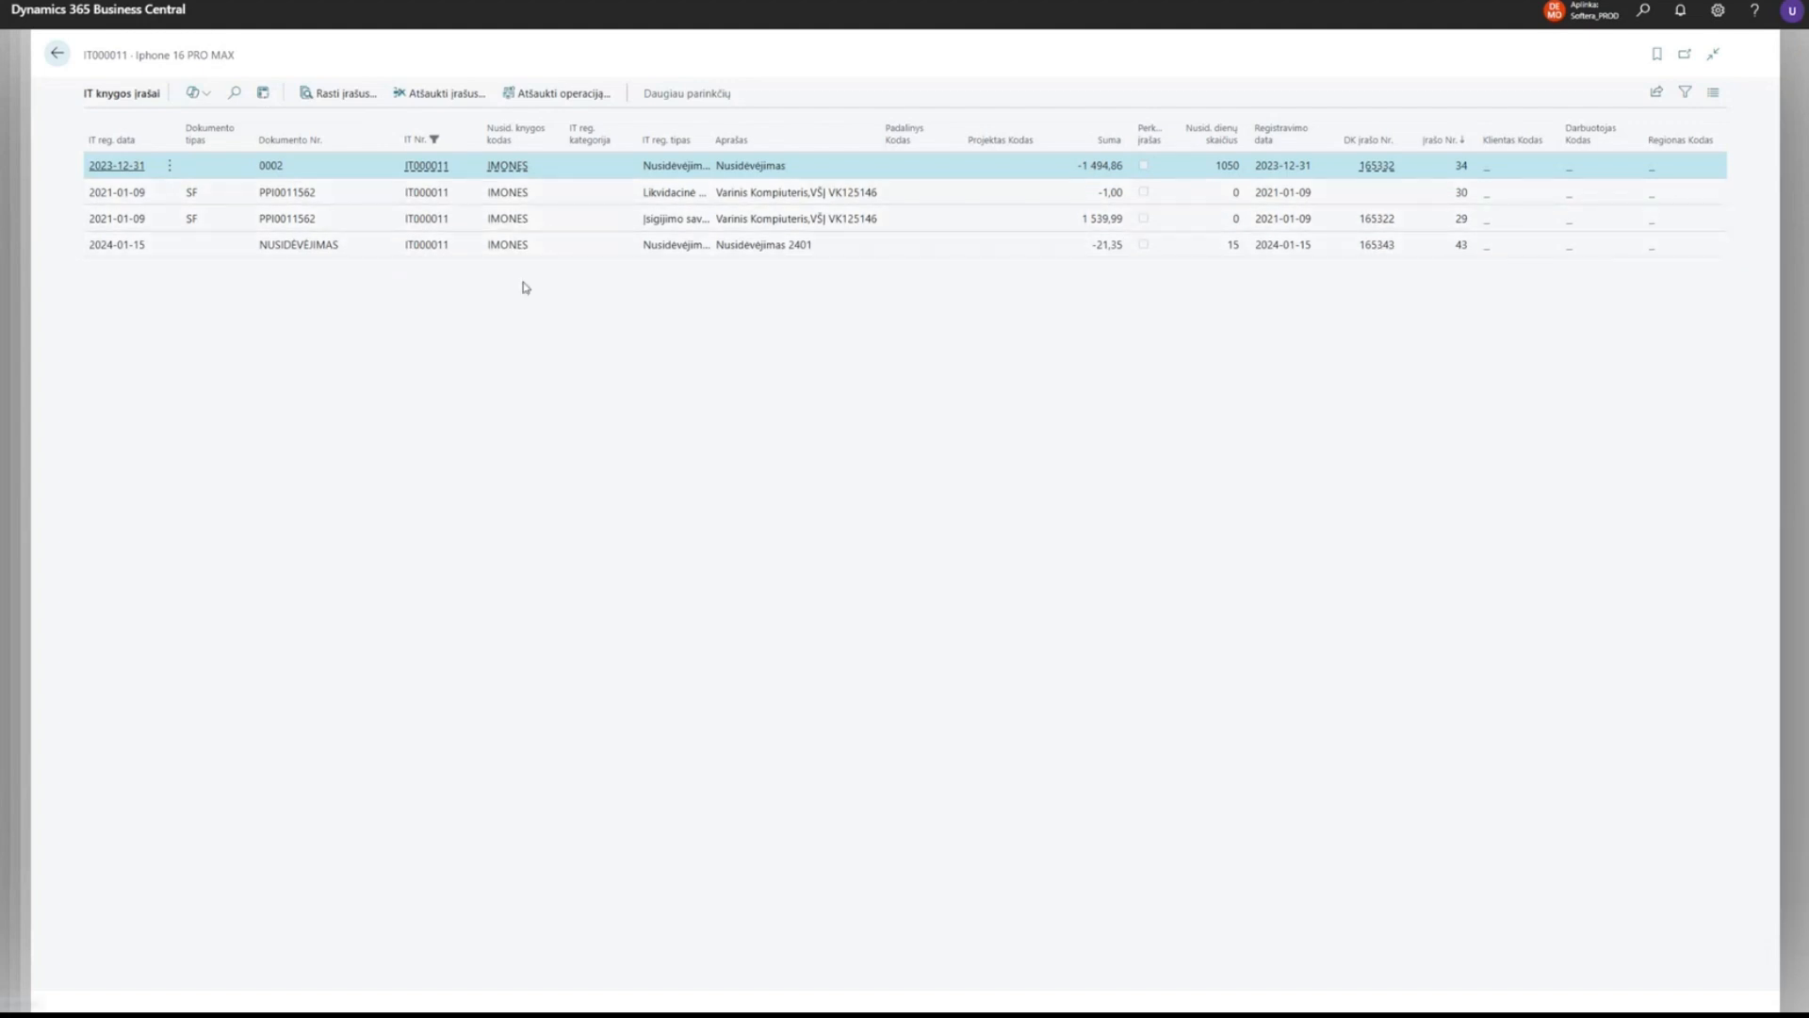
Compare the acquisition, liquidation value and earlier depreciation entries of IT000011 with the new 2024-01-15 depreciation entry.
left_click(709, 221)
left_click(716, 195)
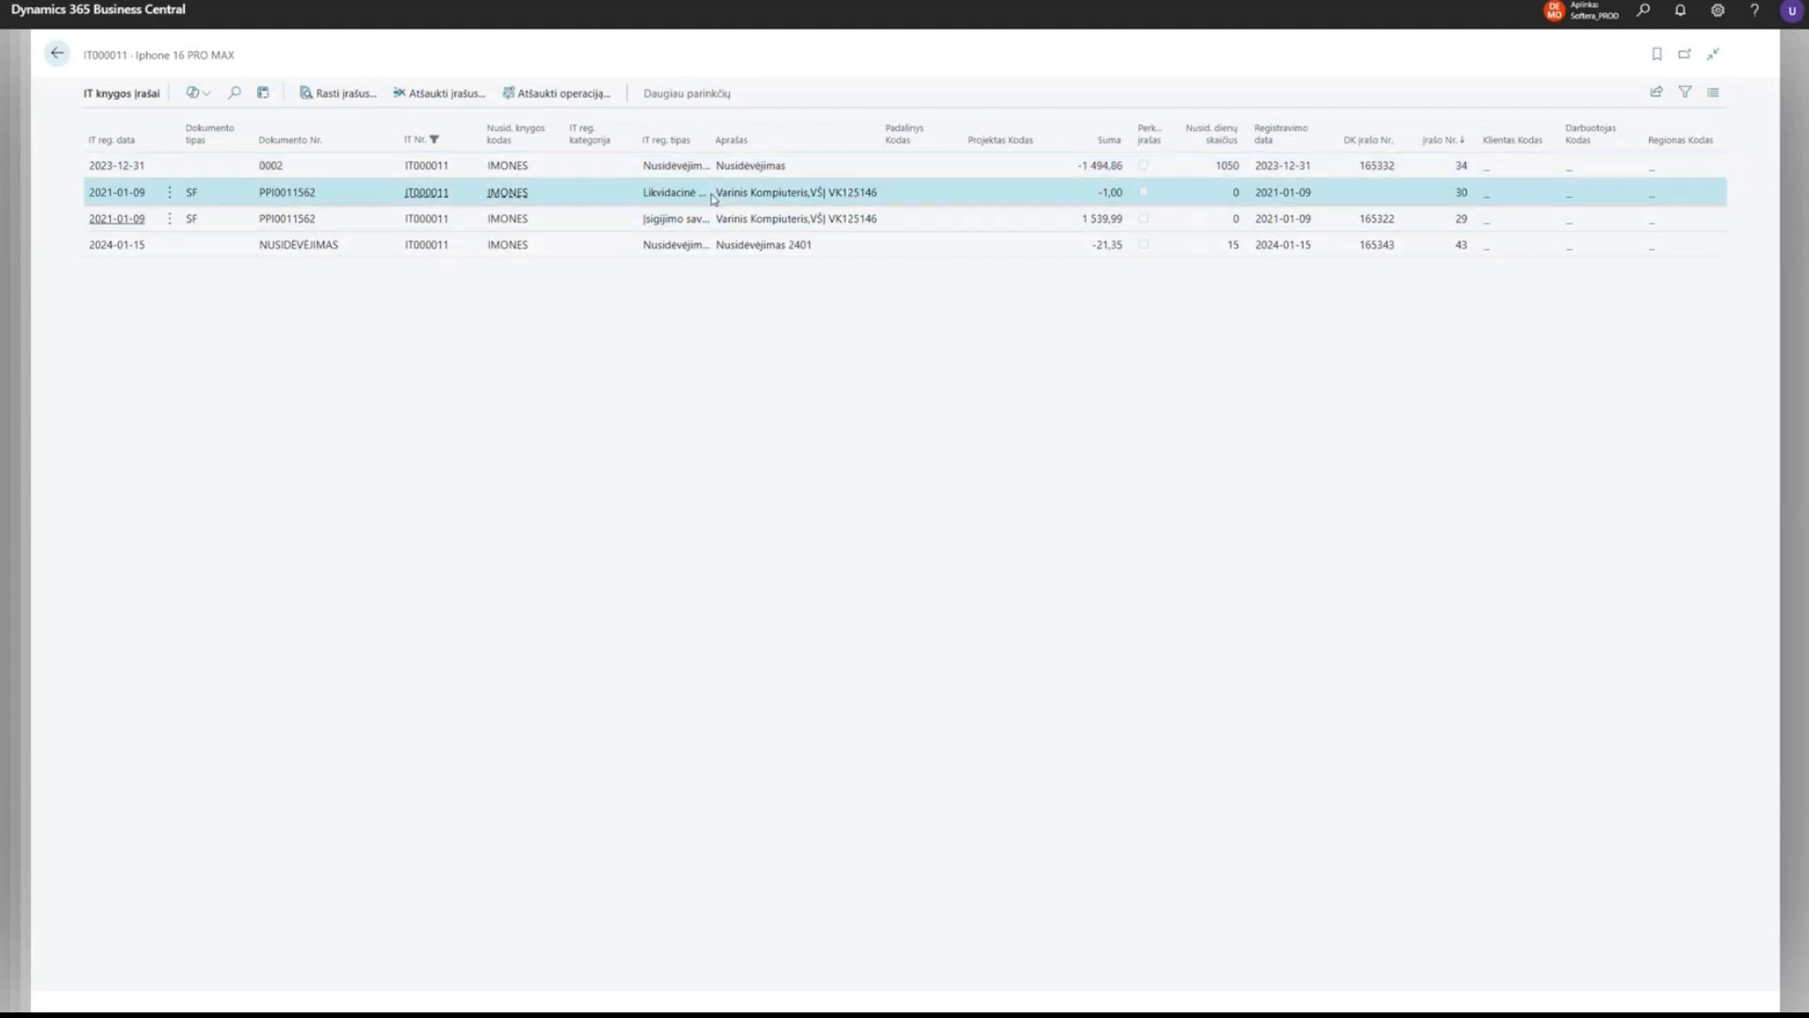
left_click(721, 167)
left_click(684, 248)
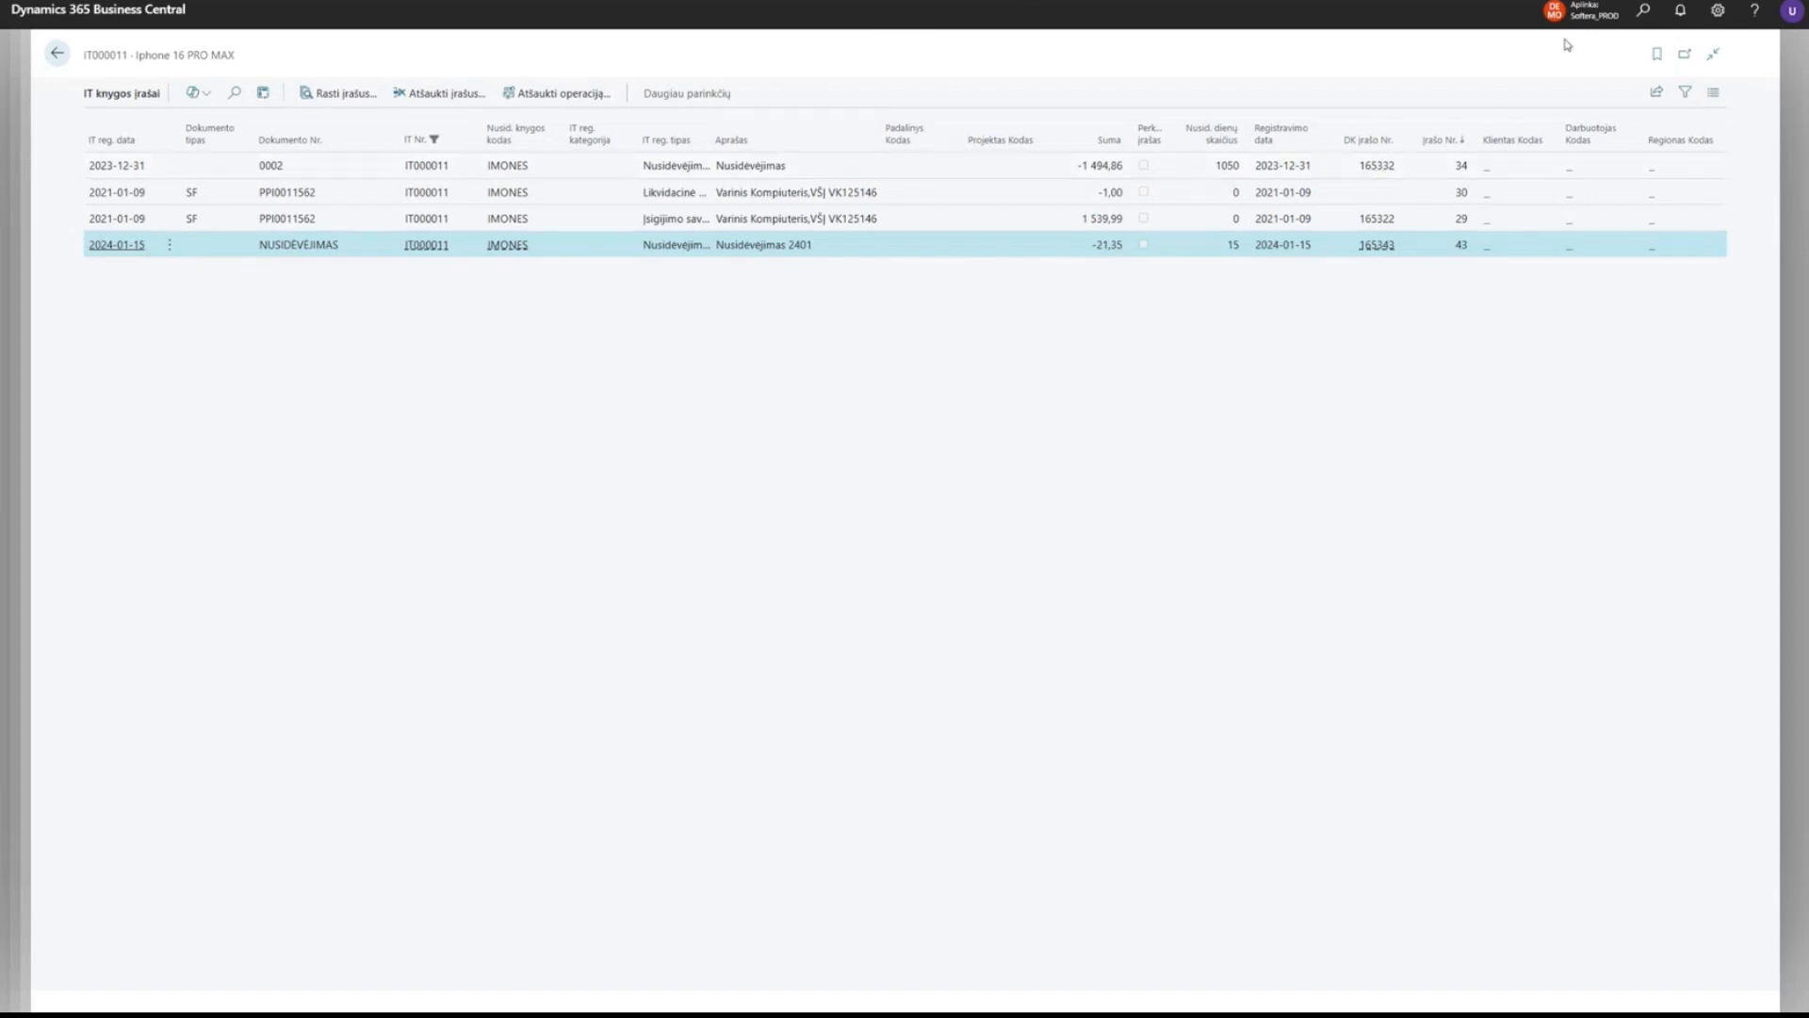
Search for and open Ilgalaikio turto DK žurnalai.
left_click(1644, 10)
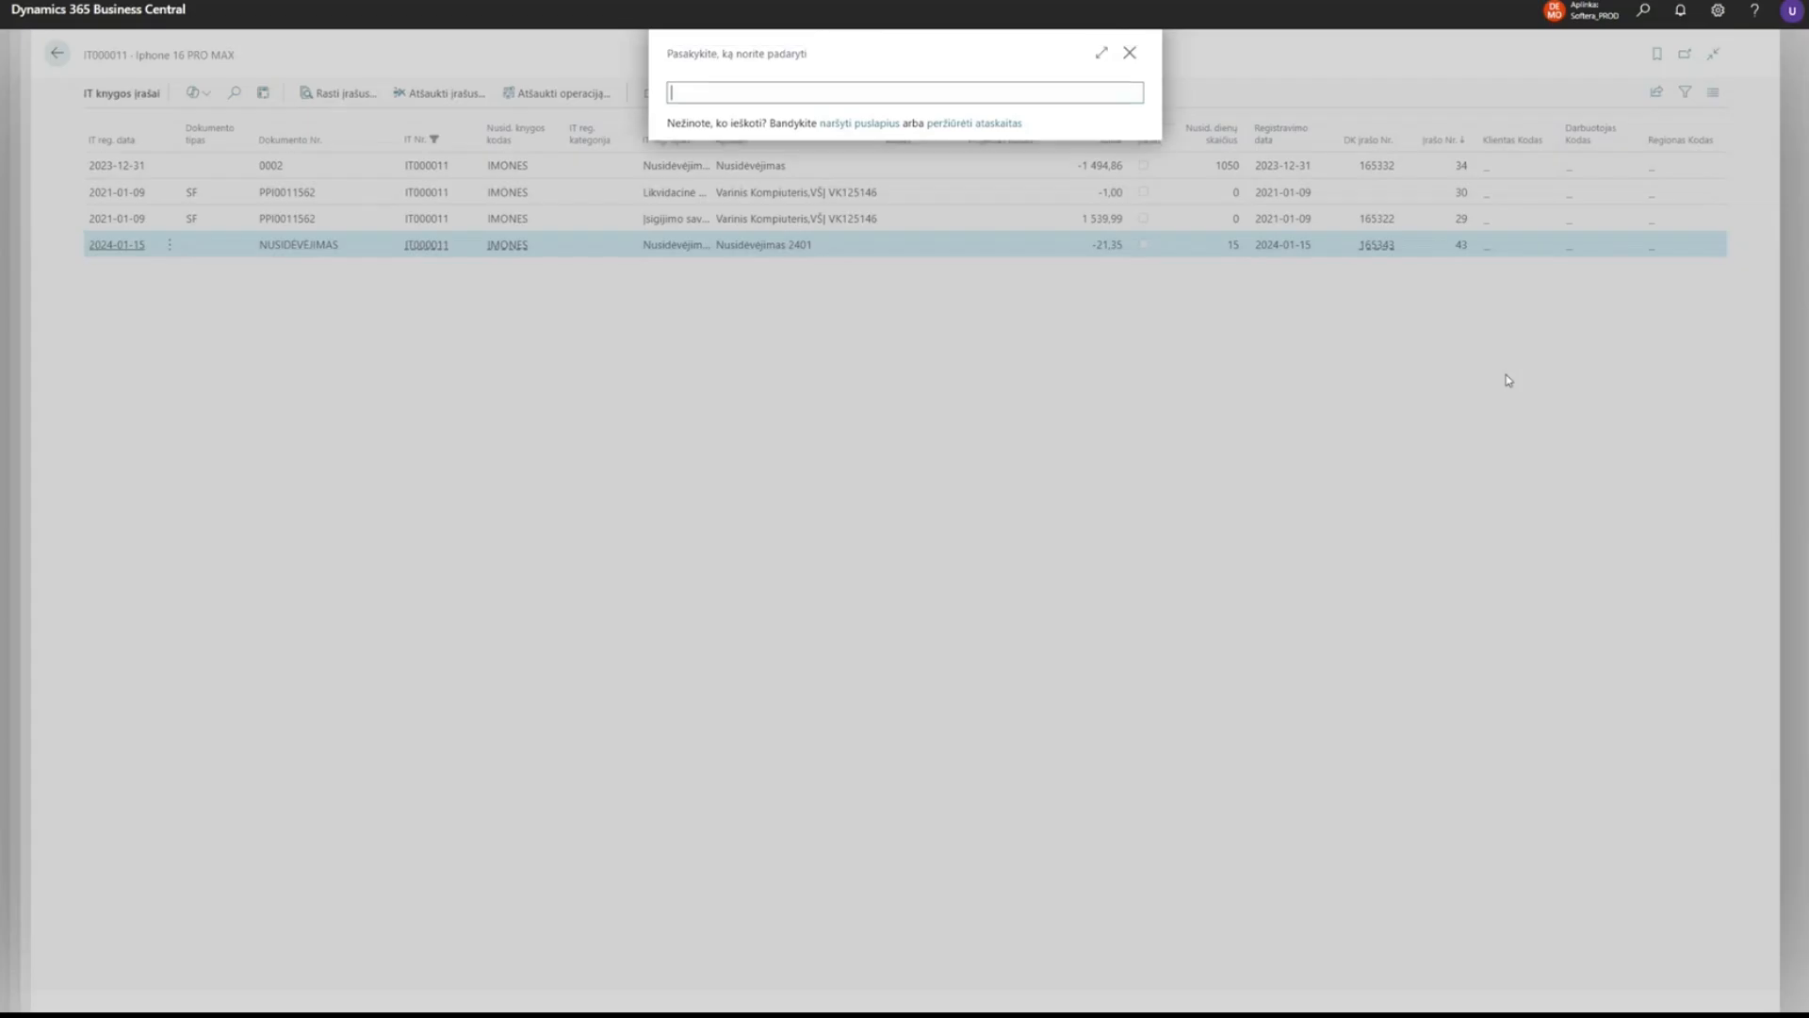
type("pirk sf")
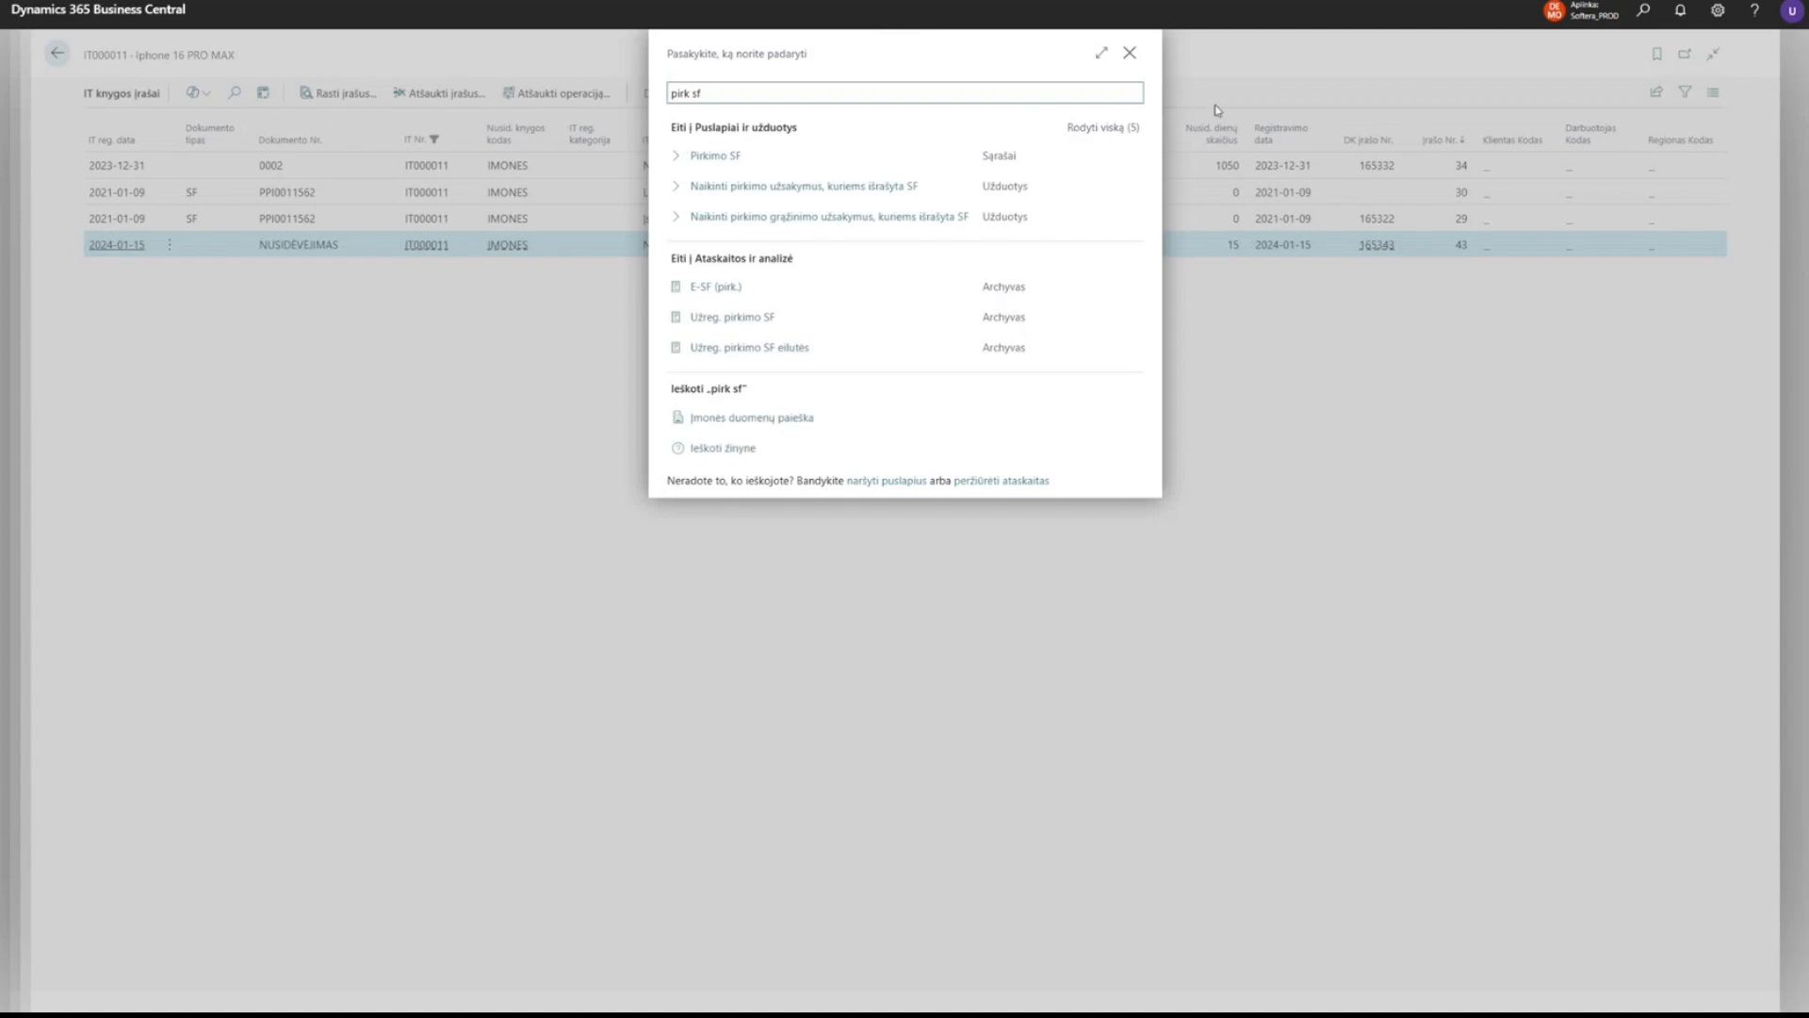
left_click_drag(750, 93, 518, 109)
type("ilg turt dk urn")
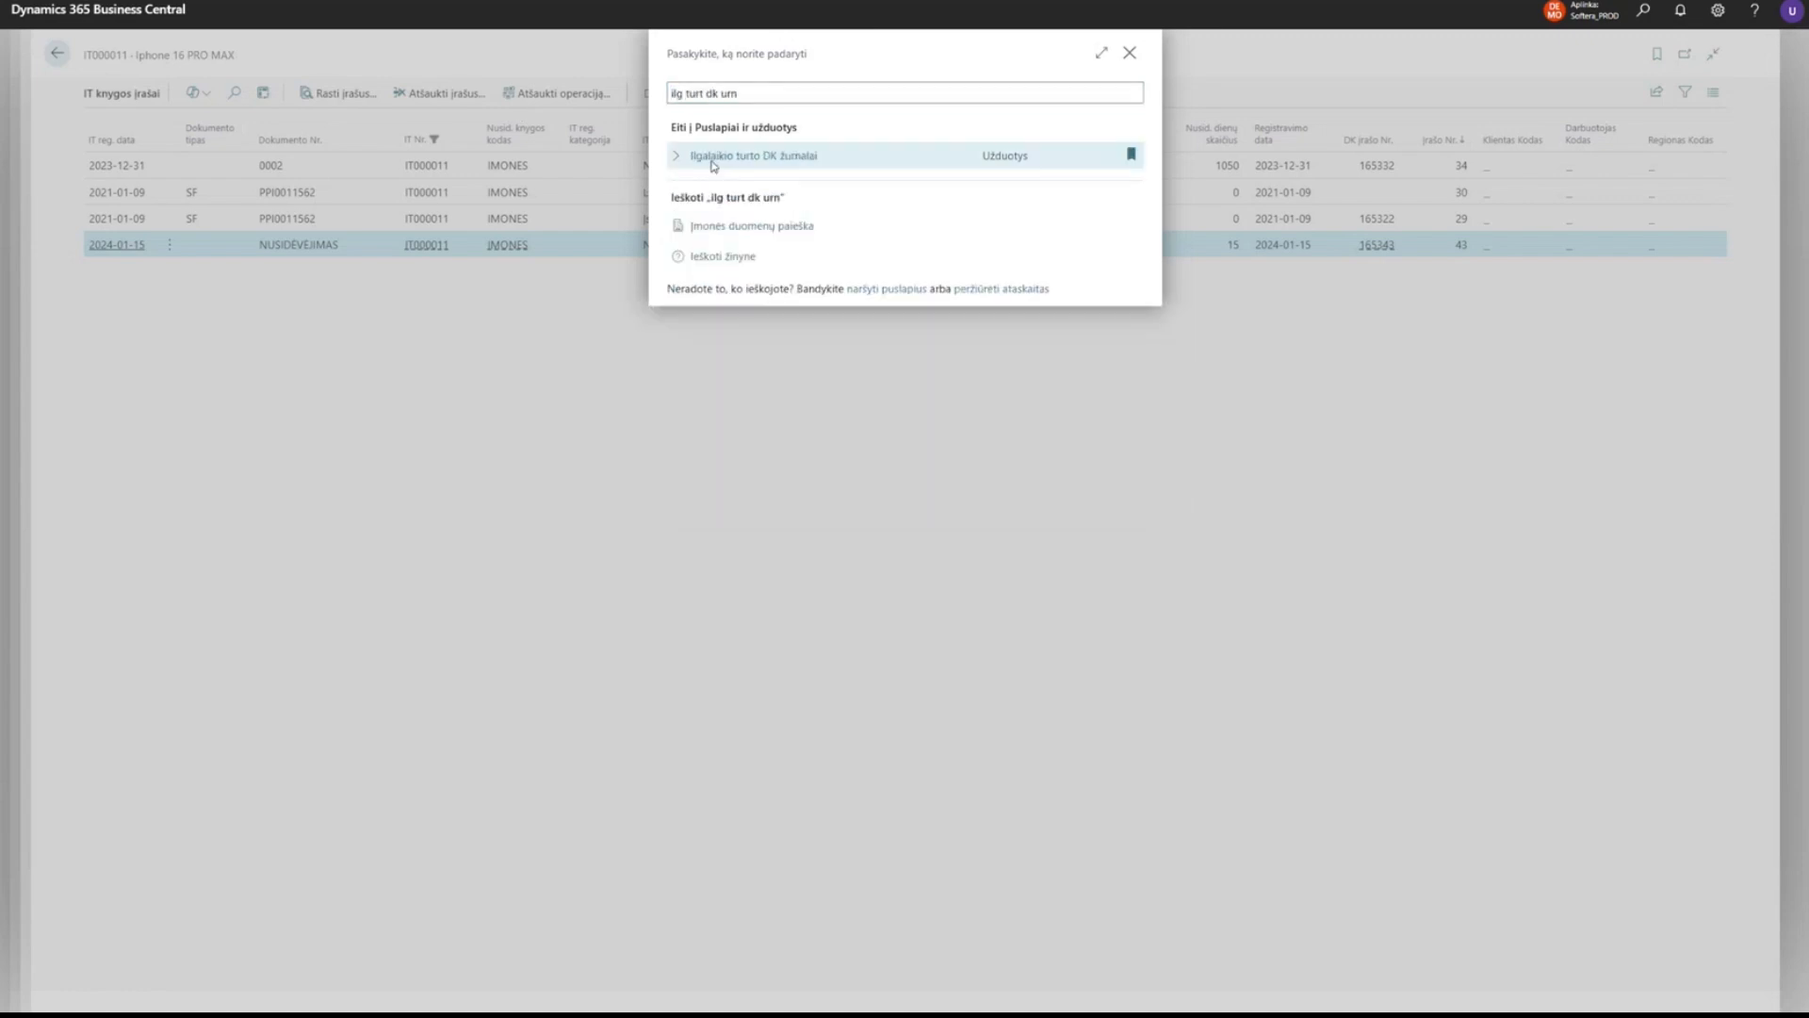
left_click(712, 167)
Check and register the VERTĖS DIDINIMAS line for IT000011, and compare its book entry with the original acquisition entry.
left_click(578, 284)
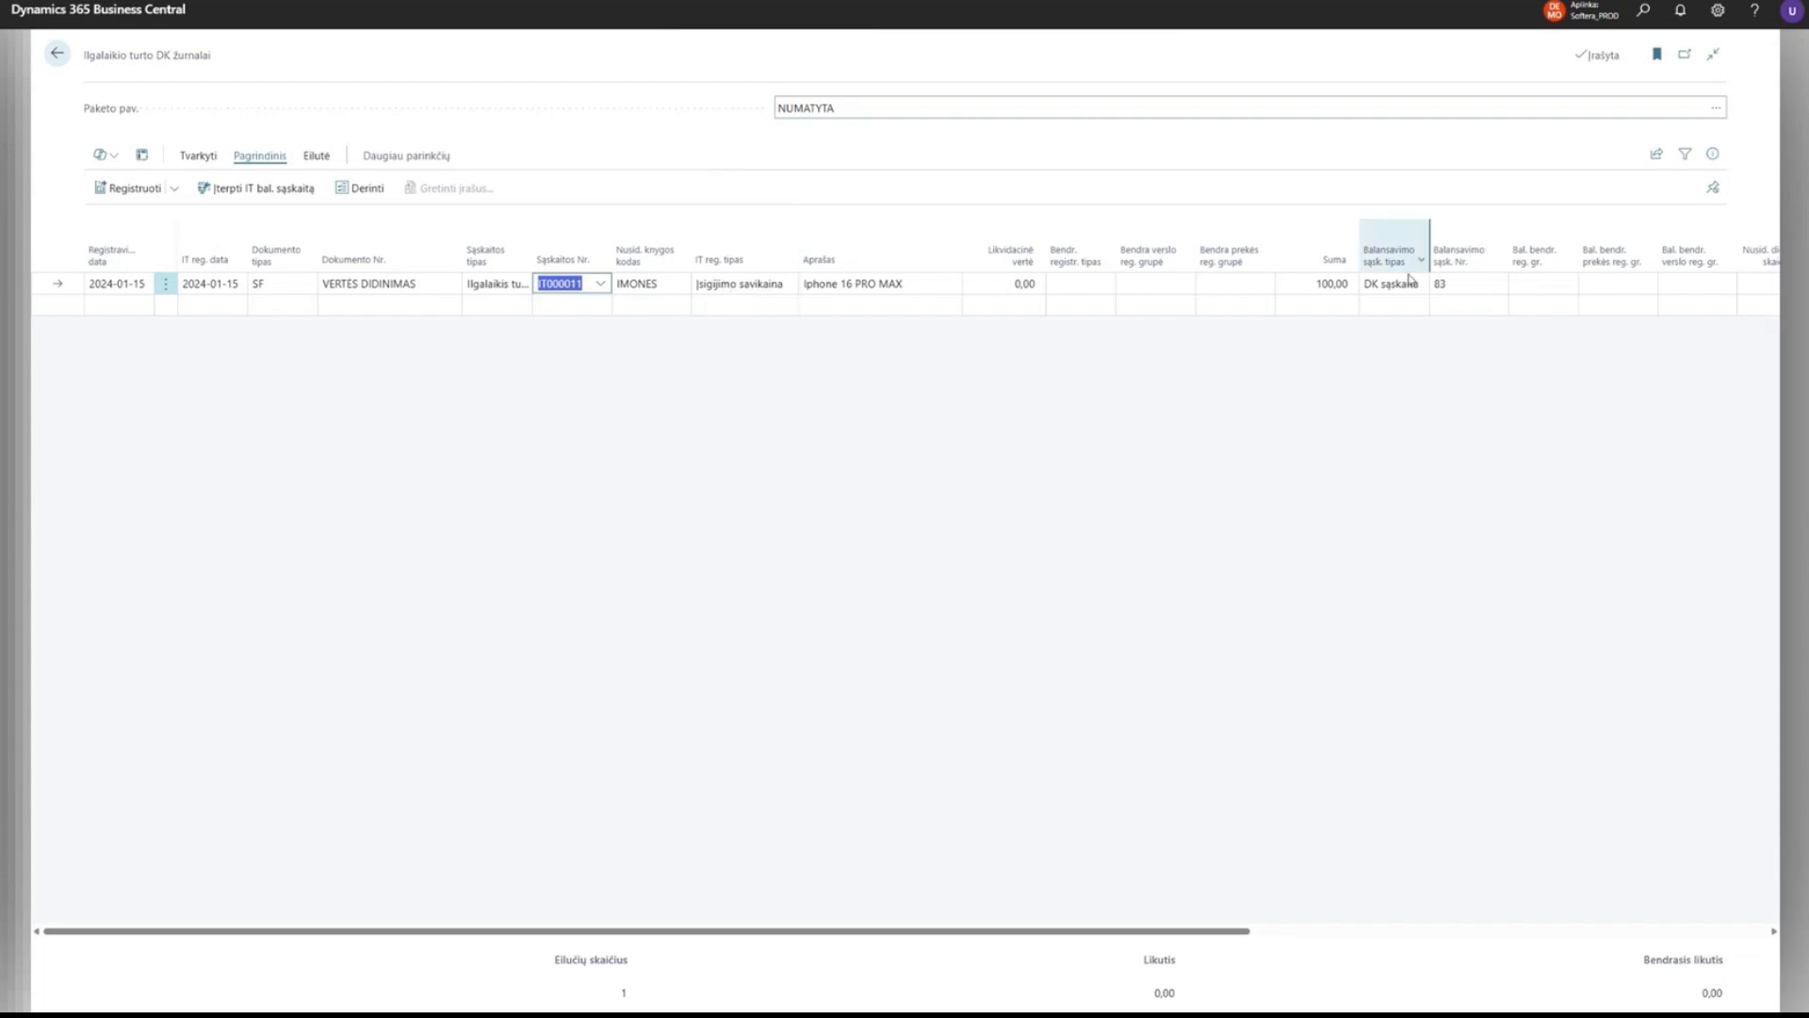
left_click(1348, 282)
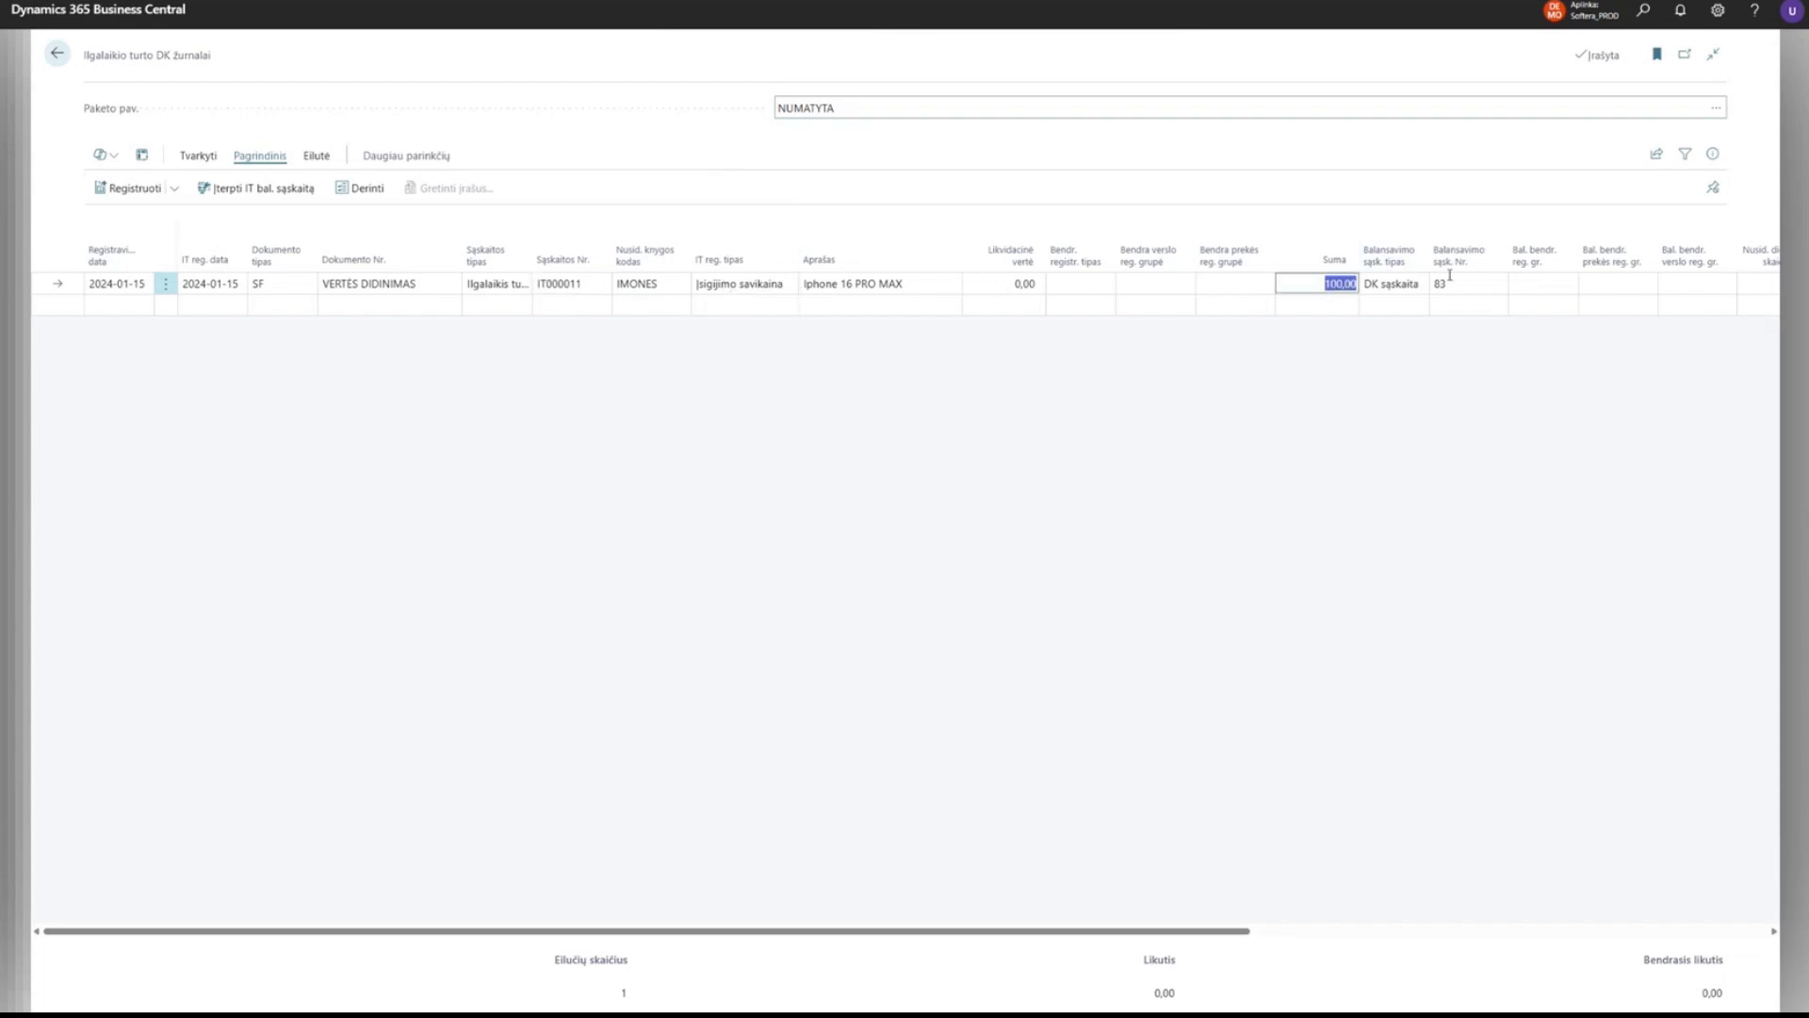
mouse_move(1393, 255)
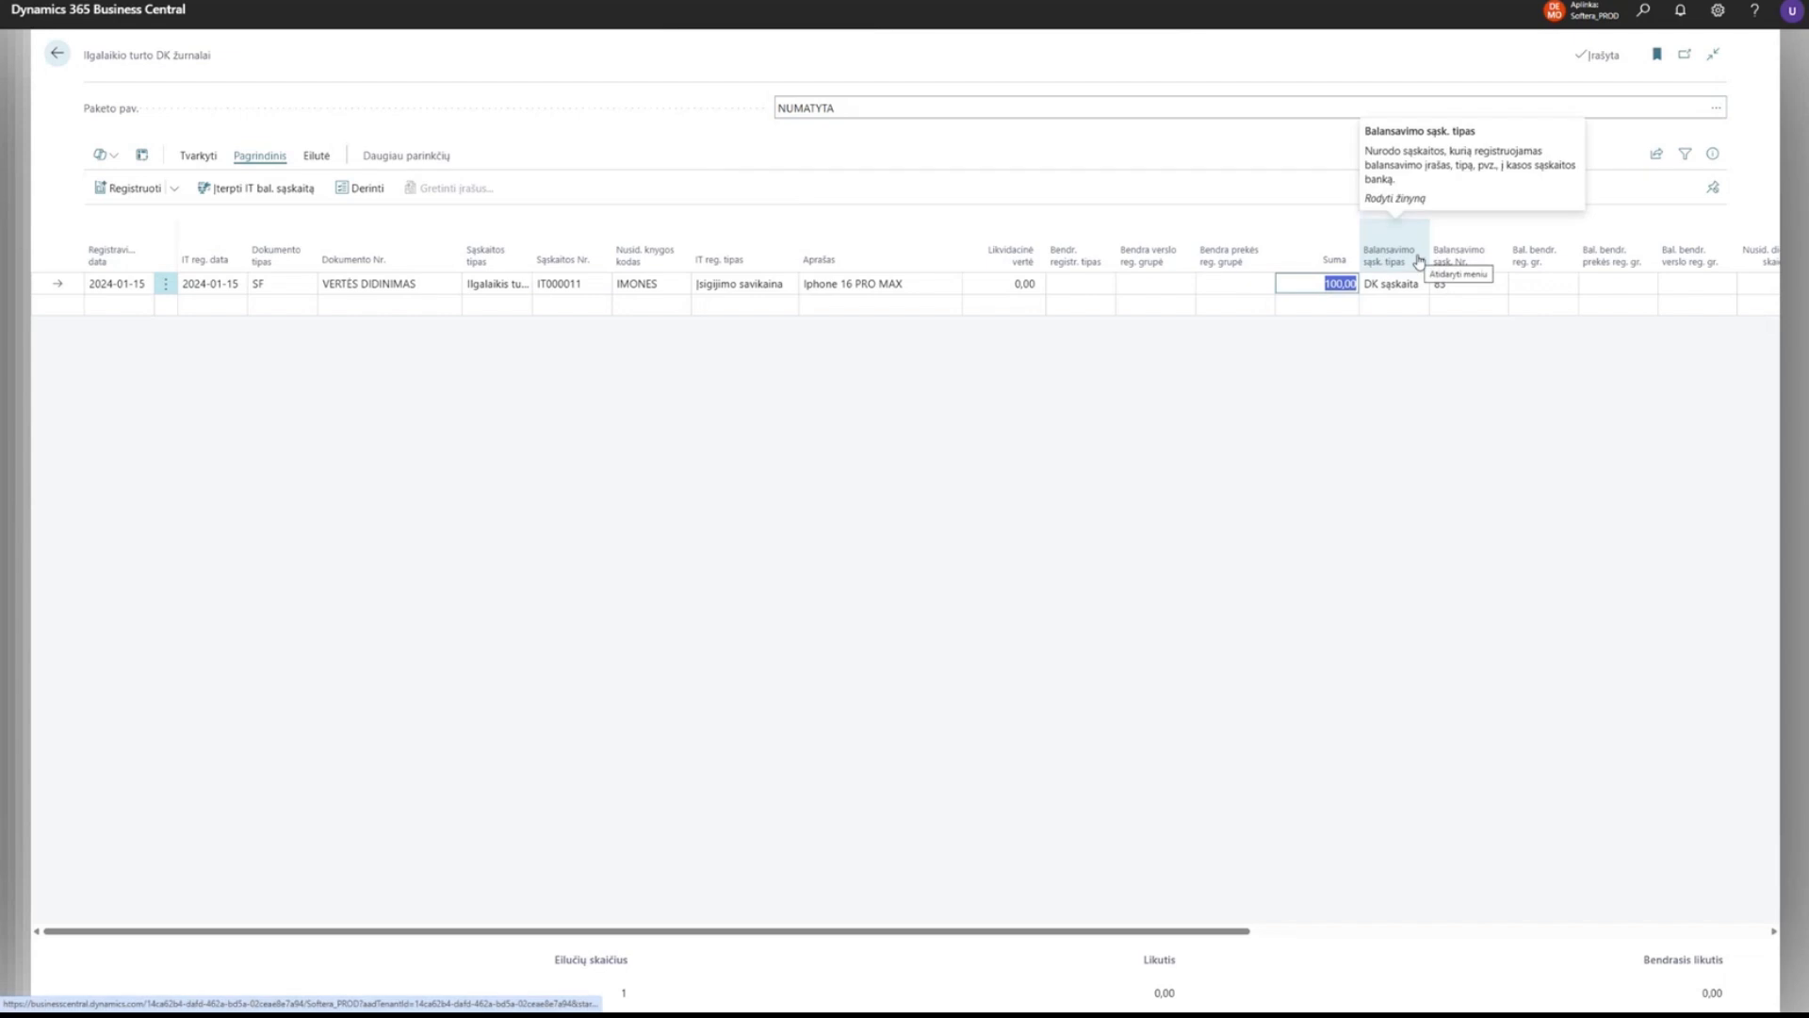
left_click(1178, 322)
left_click(132, 188)
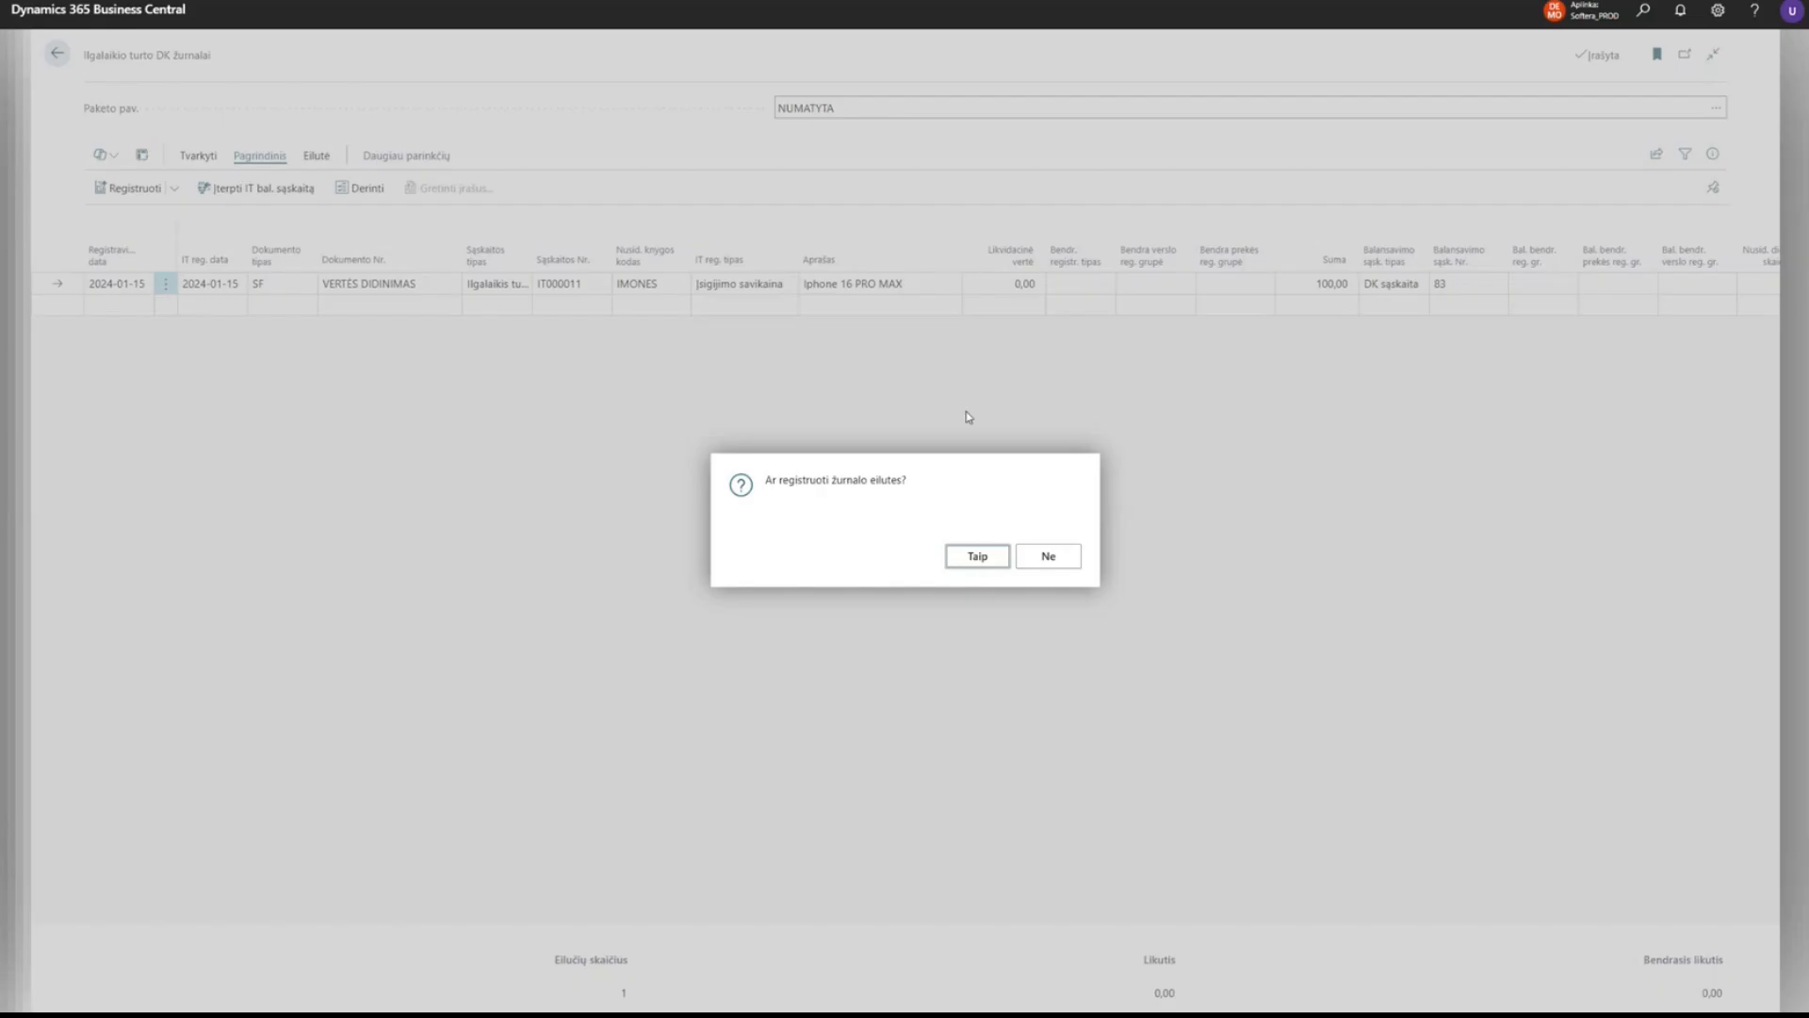
left_click(989, 557)
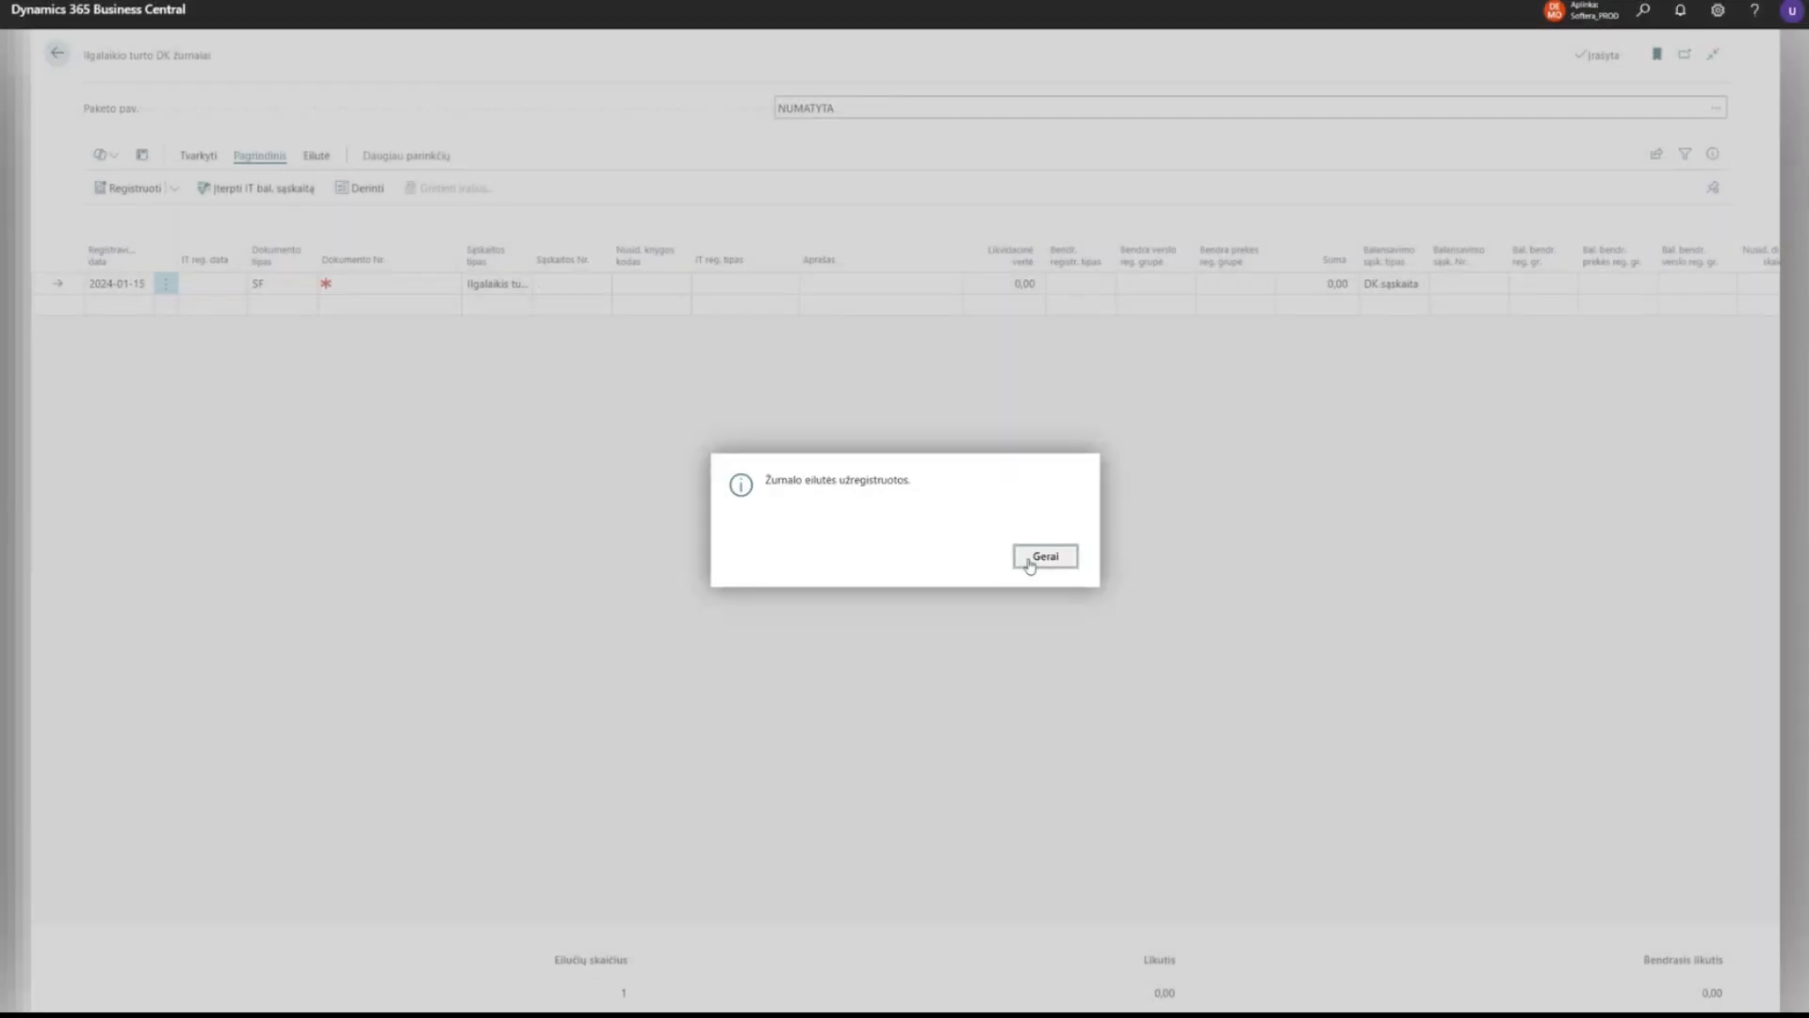
left_click(1032, 560)
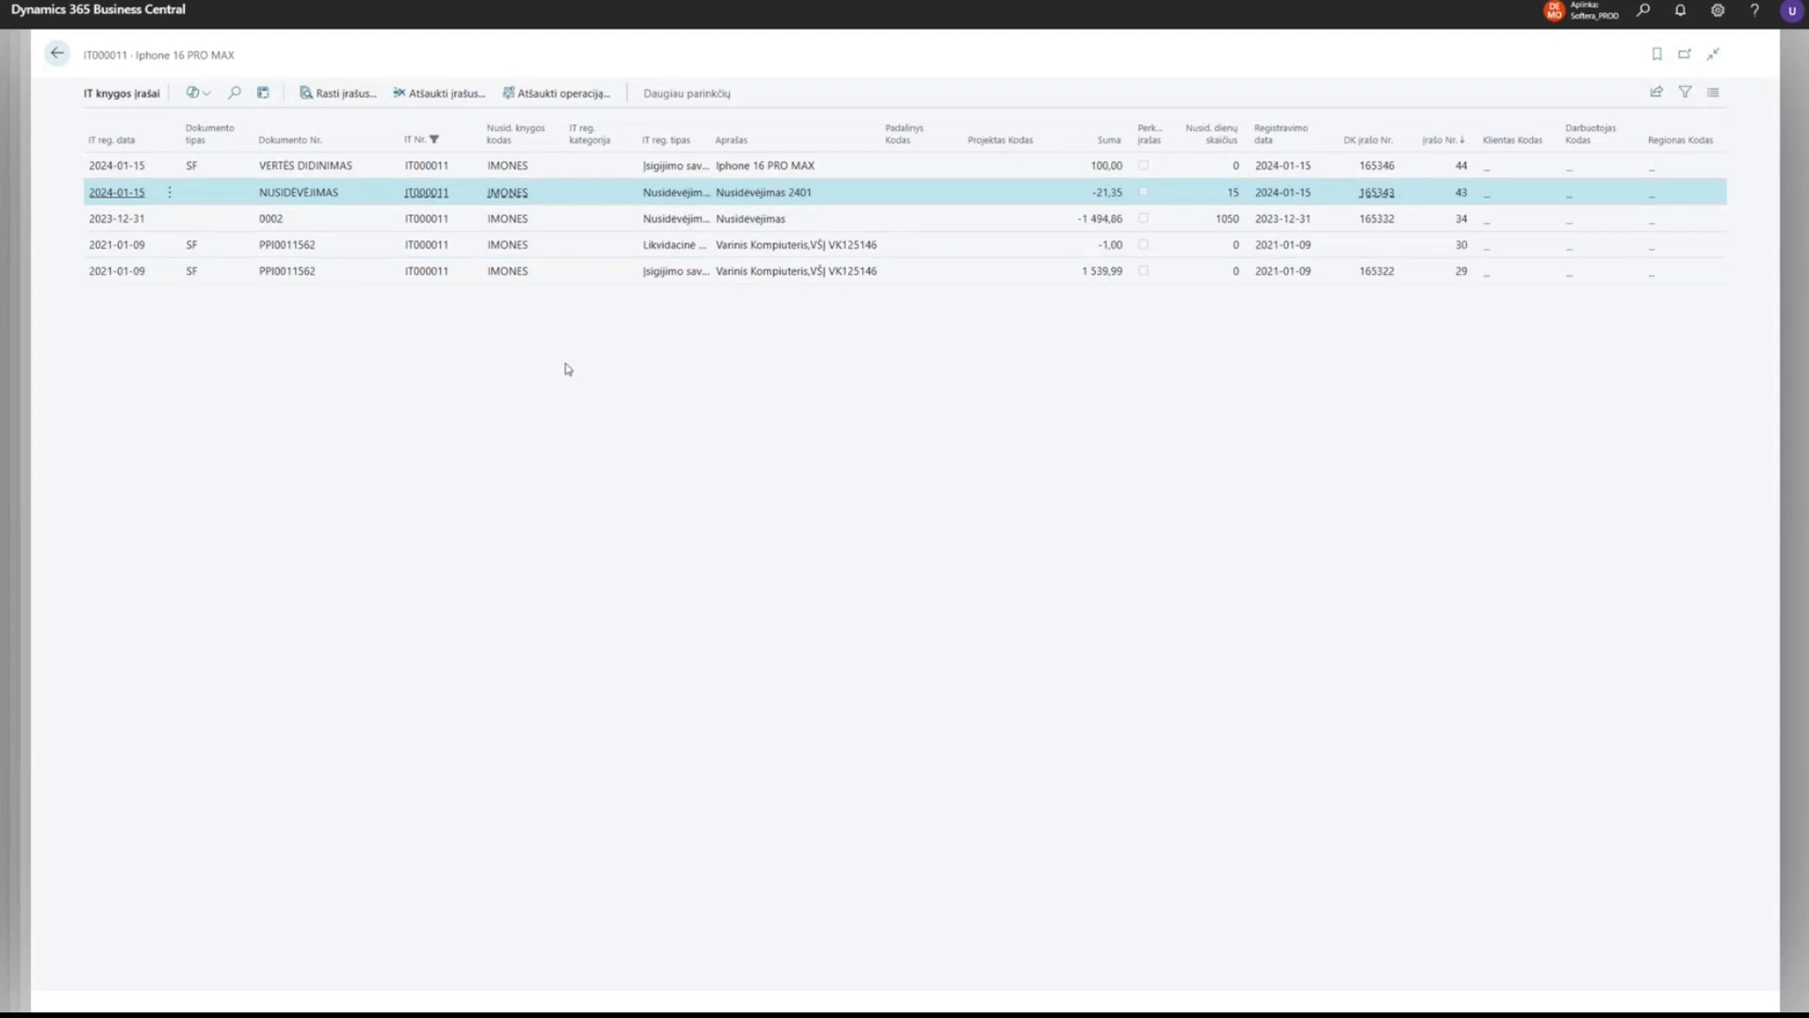
left_click(687, 281)
left_click(727, 165)
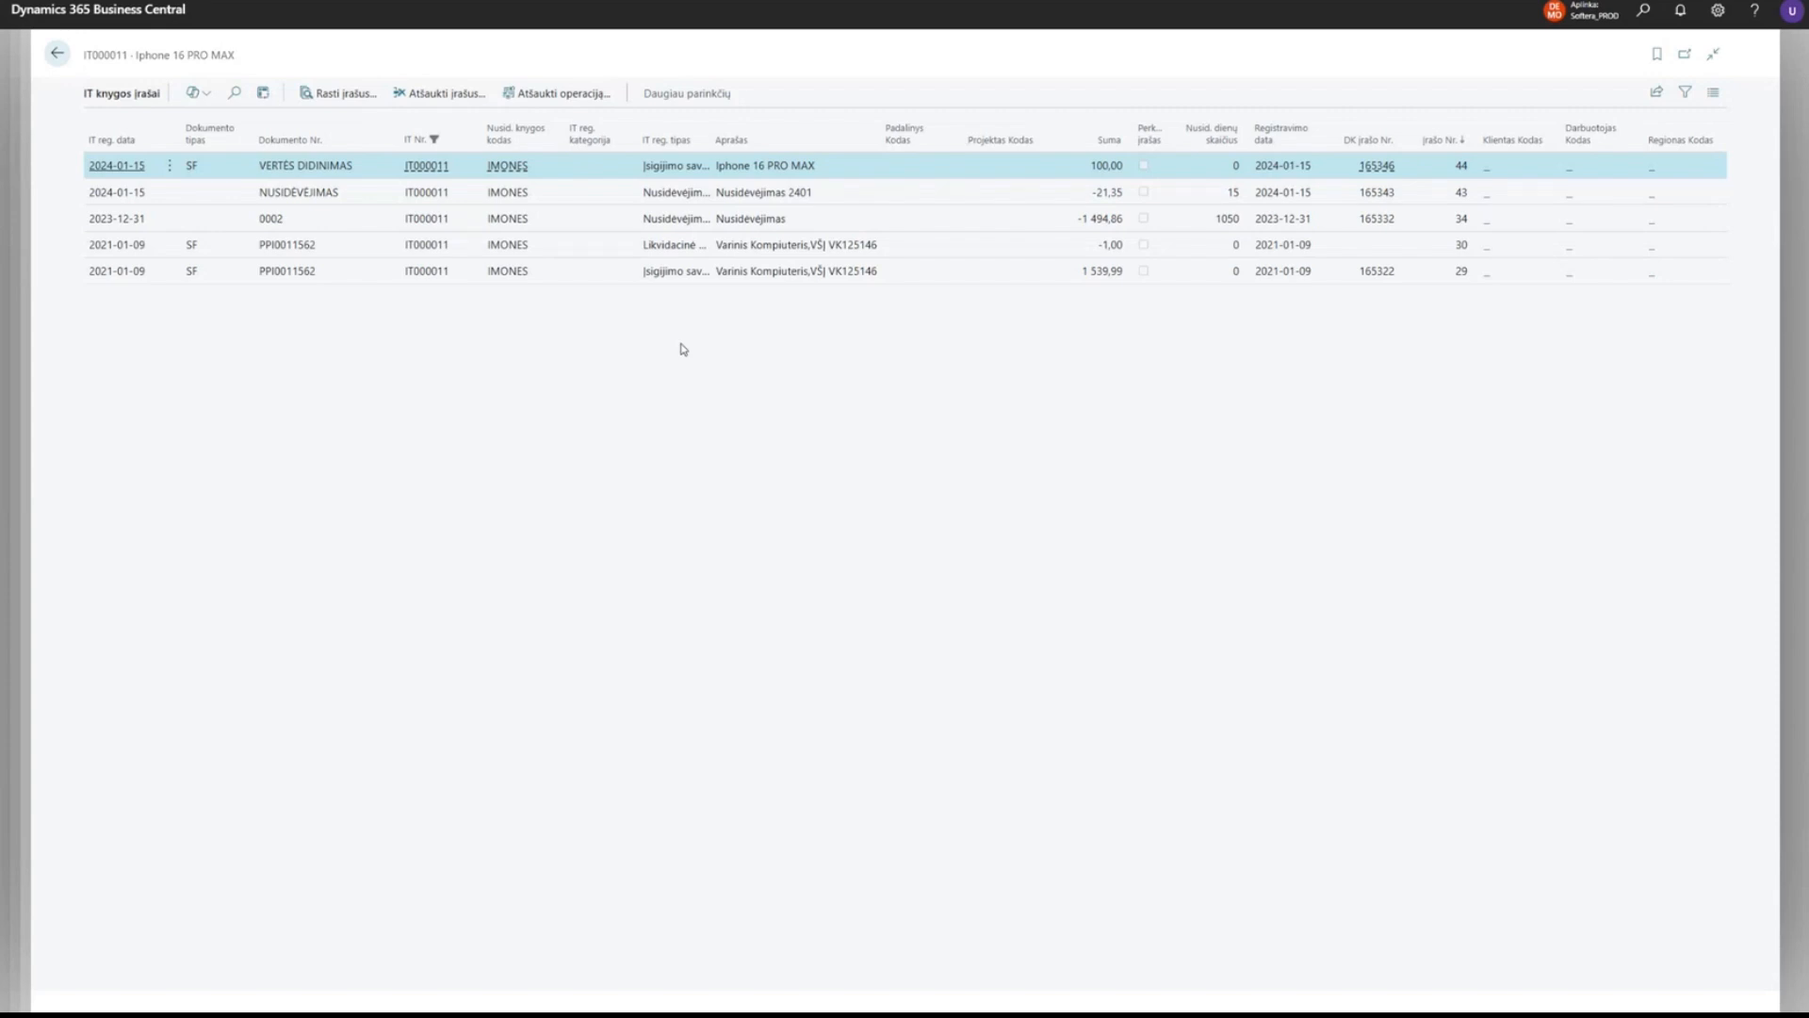
Search again for Skaičiuoti nusidėvėjimą and open the depreciation calculation.
left_click(1645, 12)
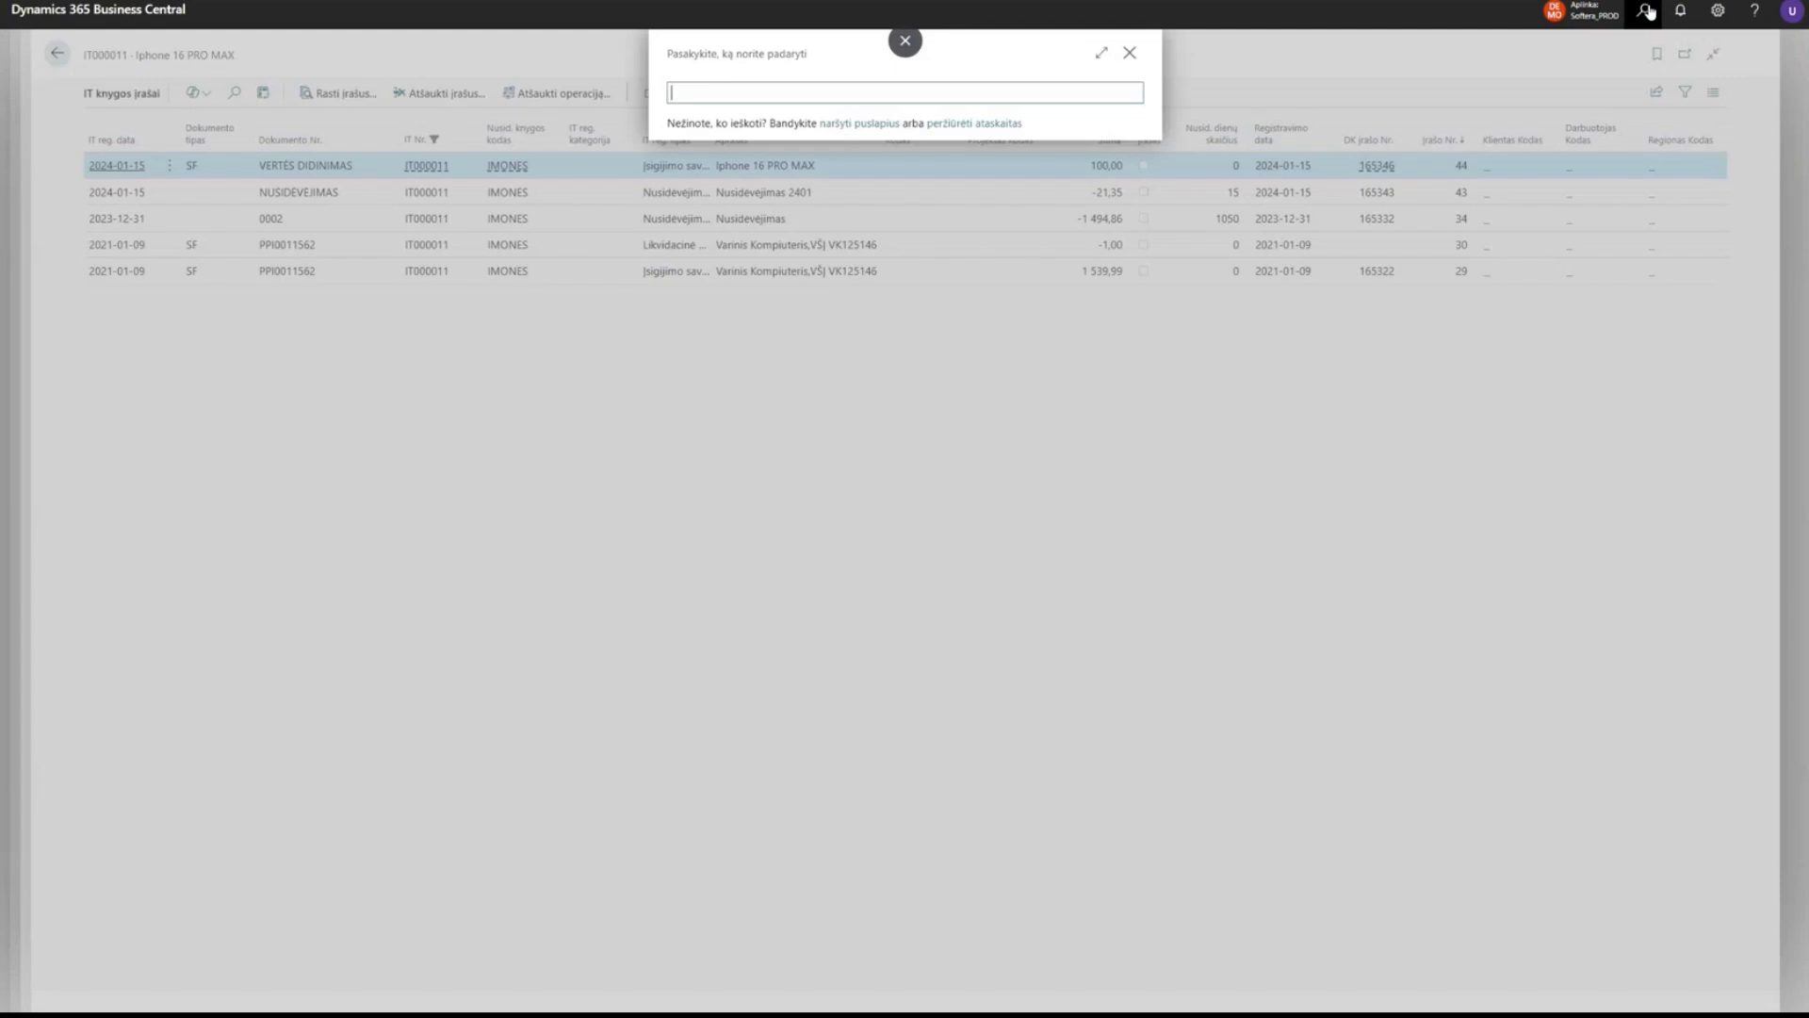
type("skia nusi")
left_click_drag(680, 92, 692, 92)
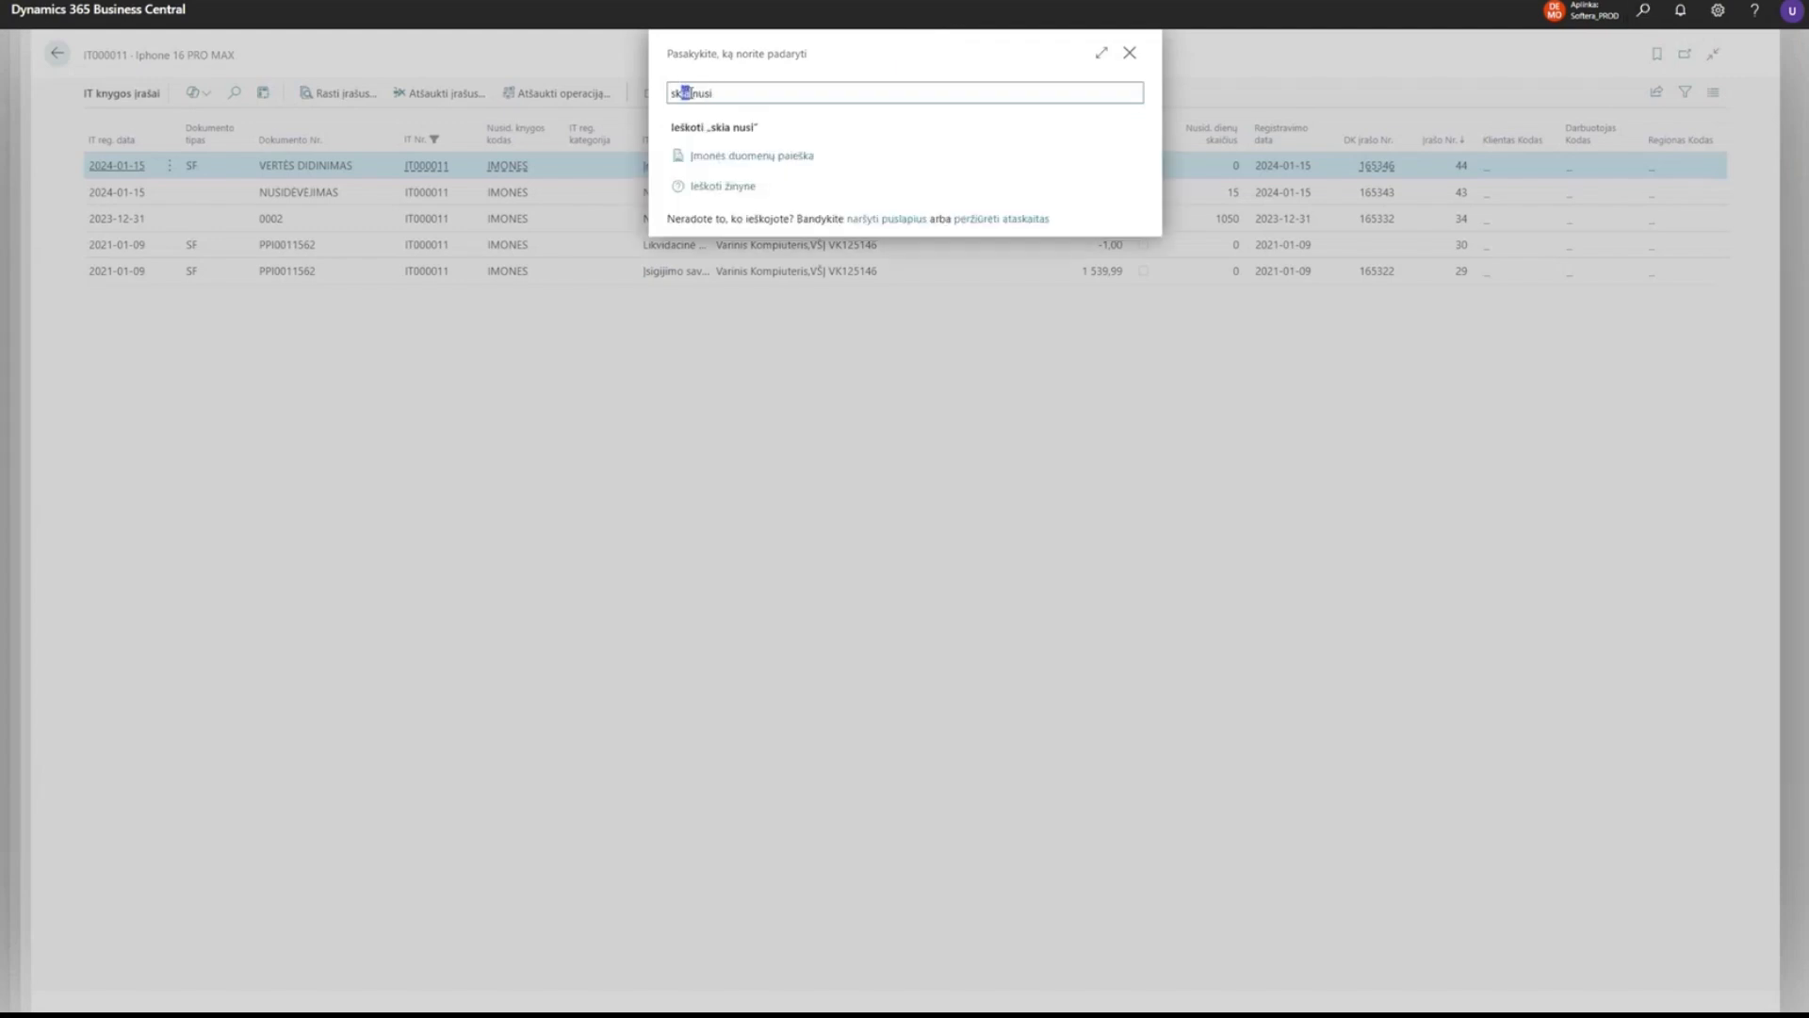
type("ai")
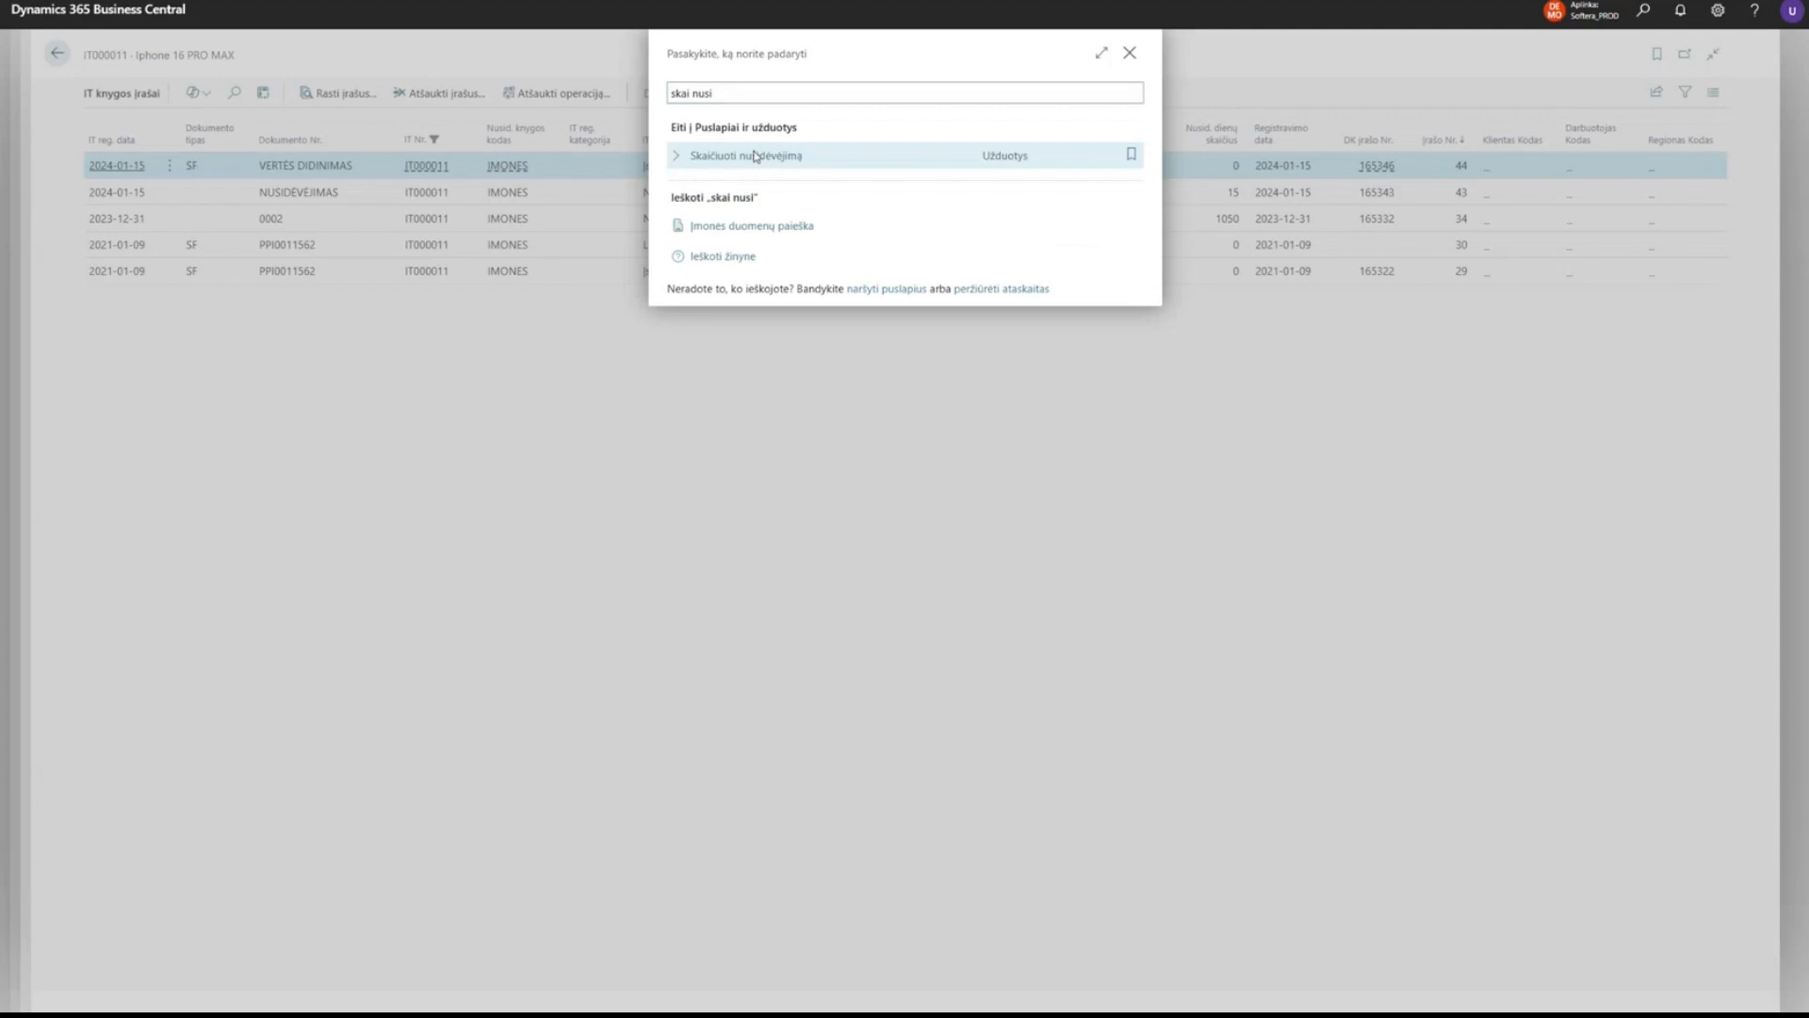
left_click(754, 156)
Set the registration date to 2024-01-31, calculate depreciation for IT000011 under document NUSIDĖVĖJIMAS, and open the fixed asset DK journal.
left_click(944, 397)
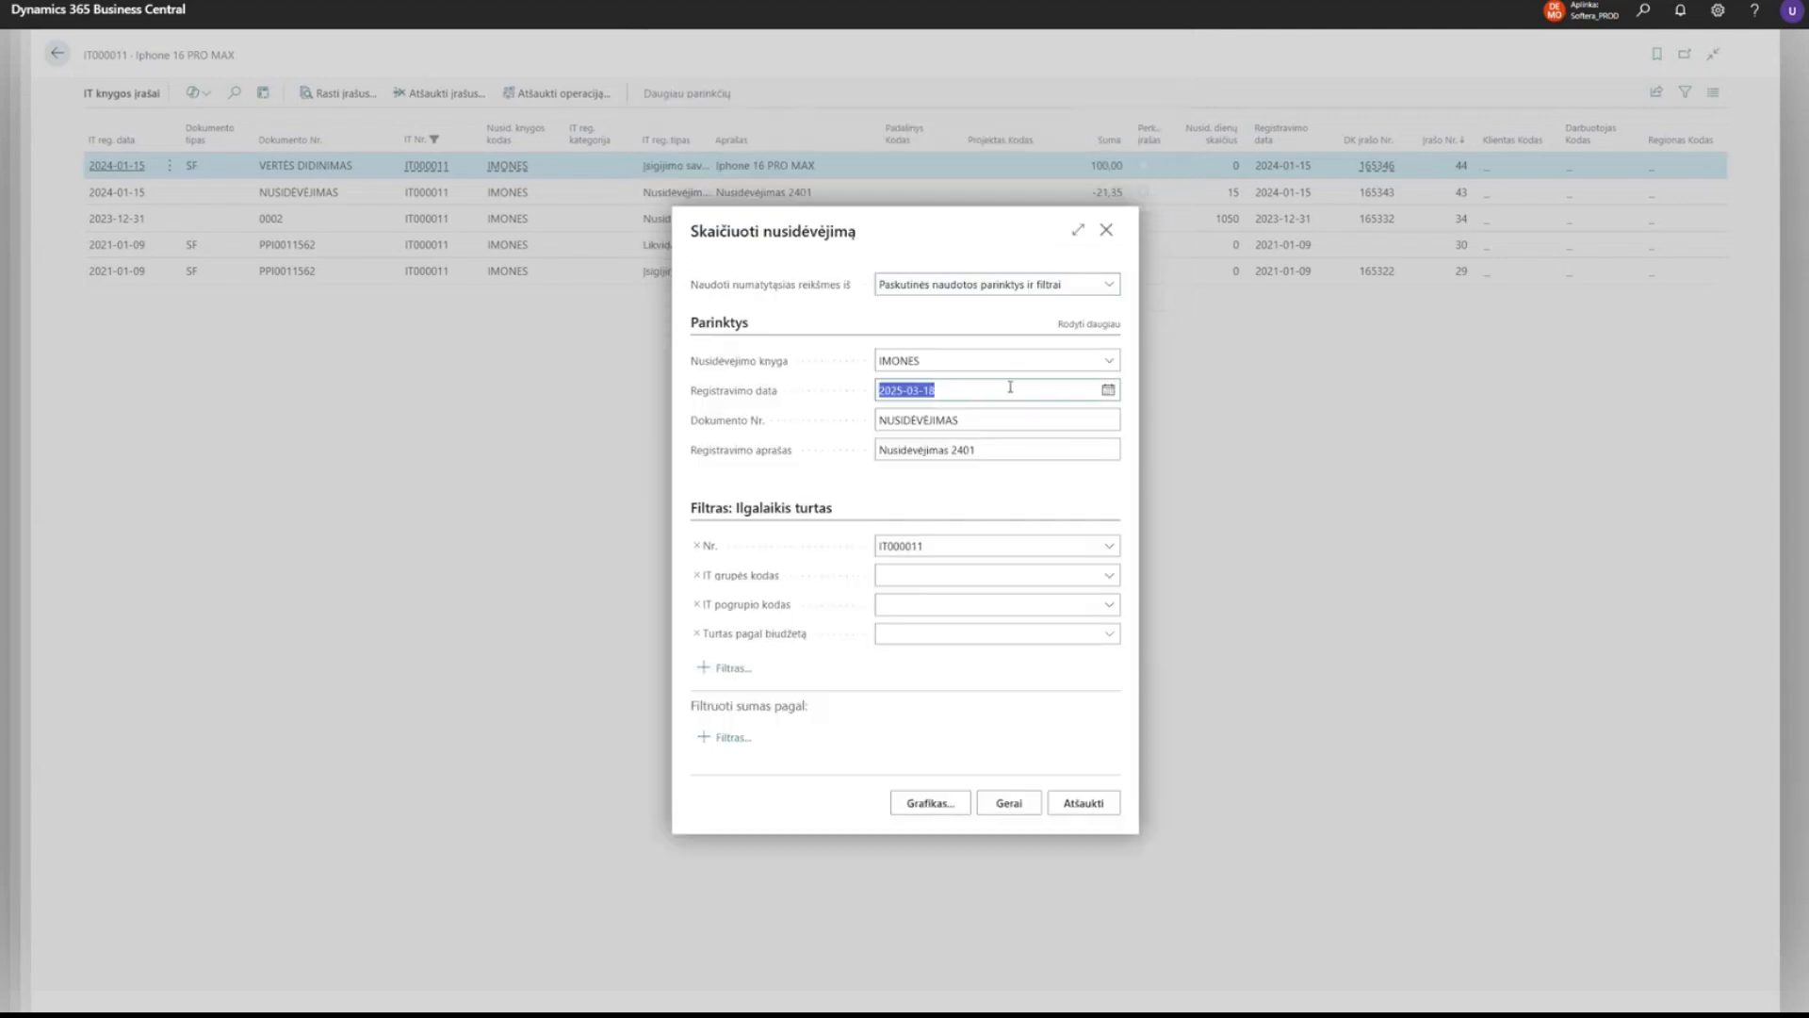
type("240131")
key("Tab")
left_click(983, 478)
left_click(993, 454)
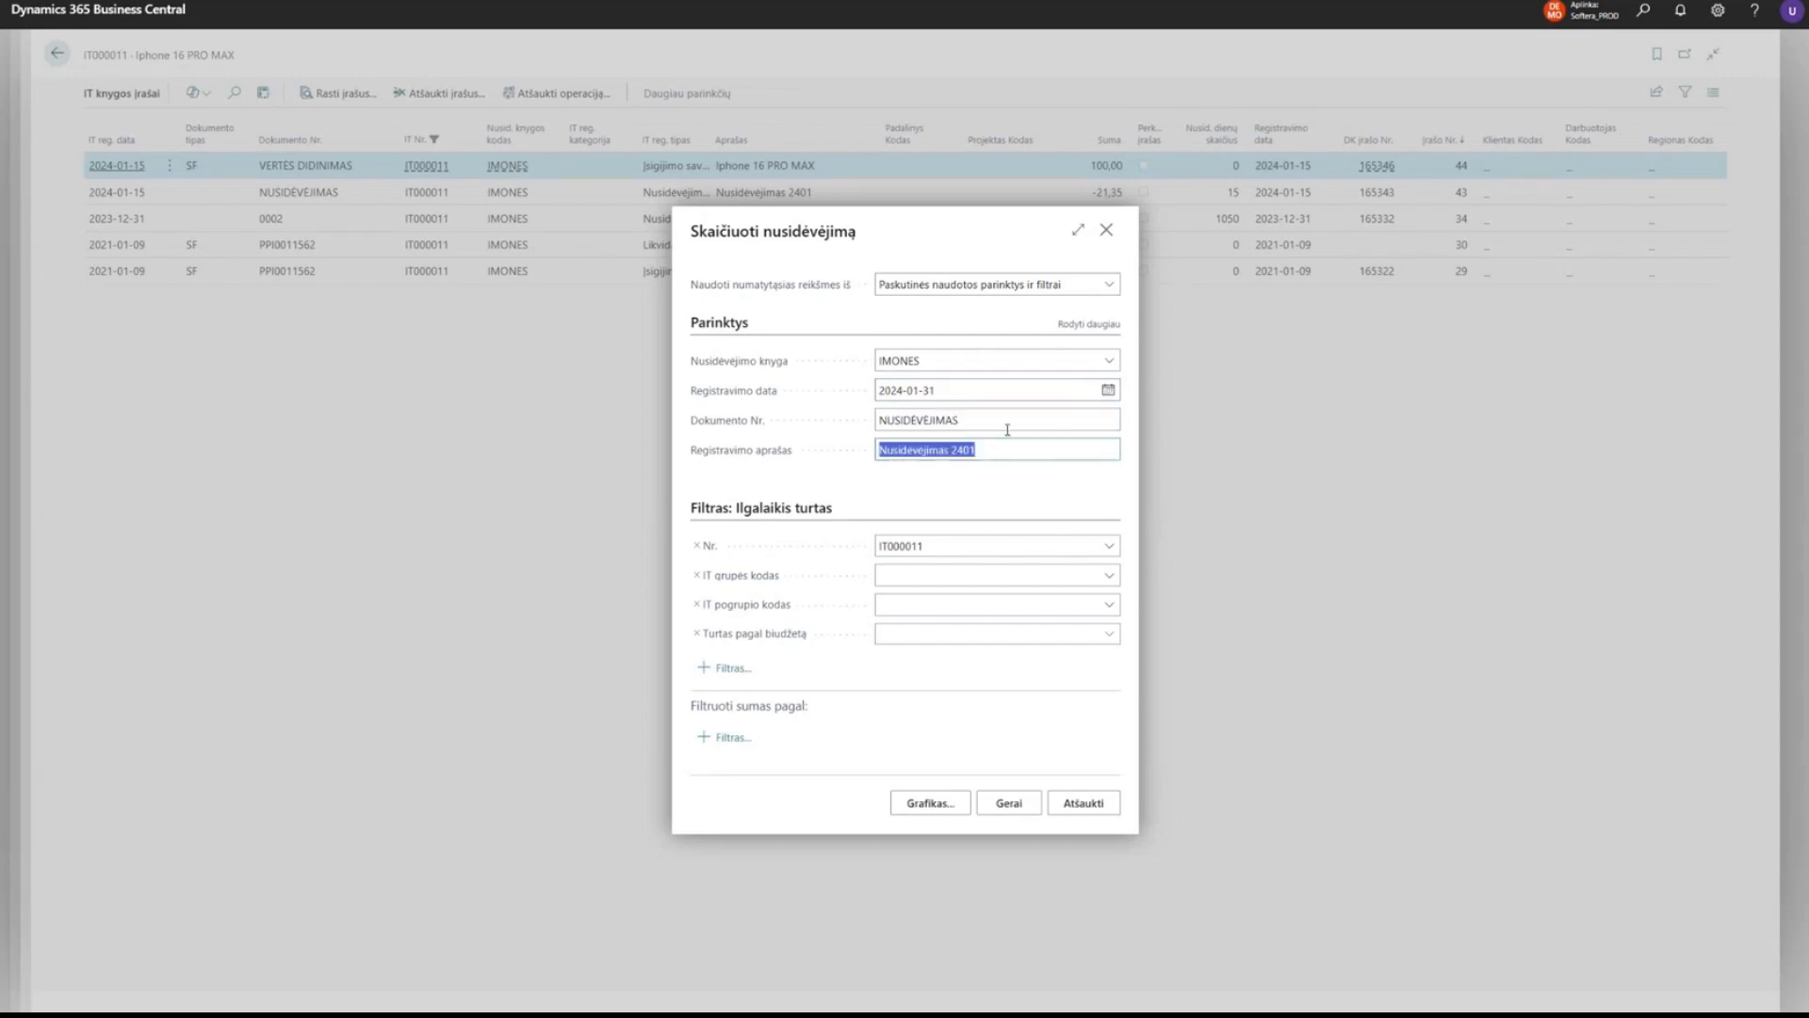
left_click(1007, 421)
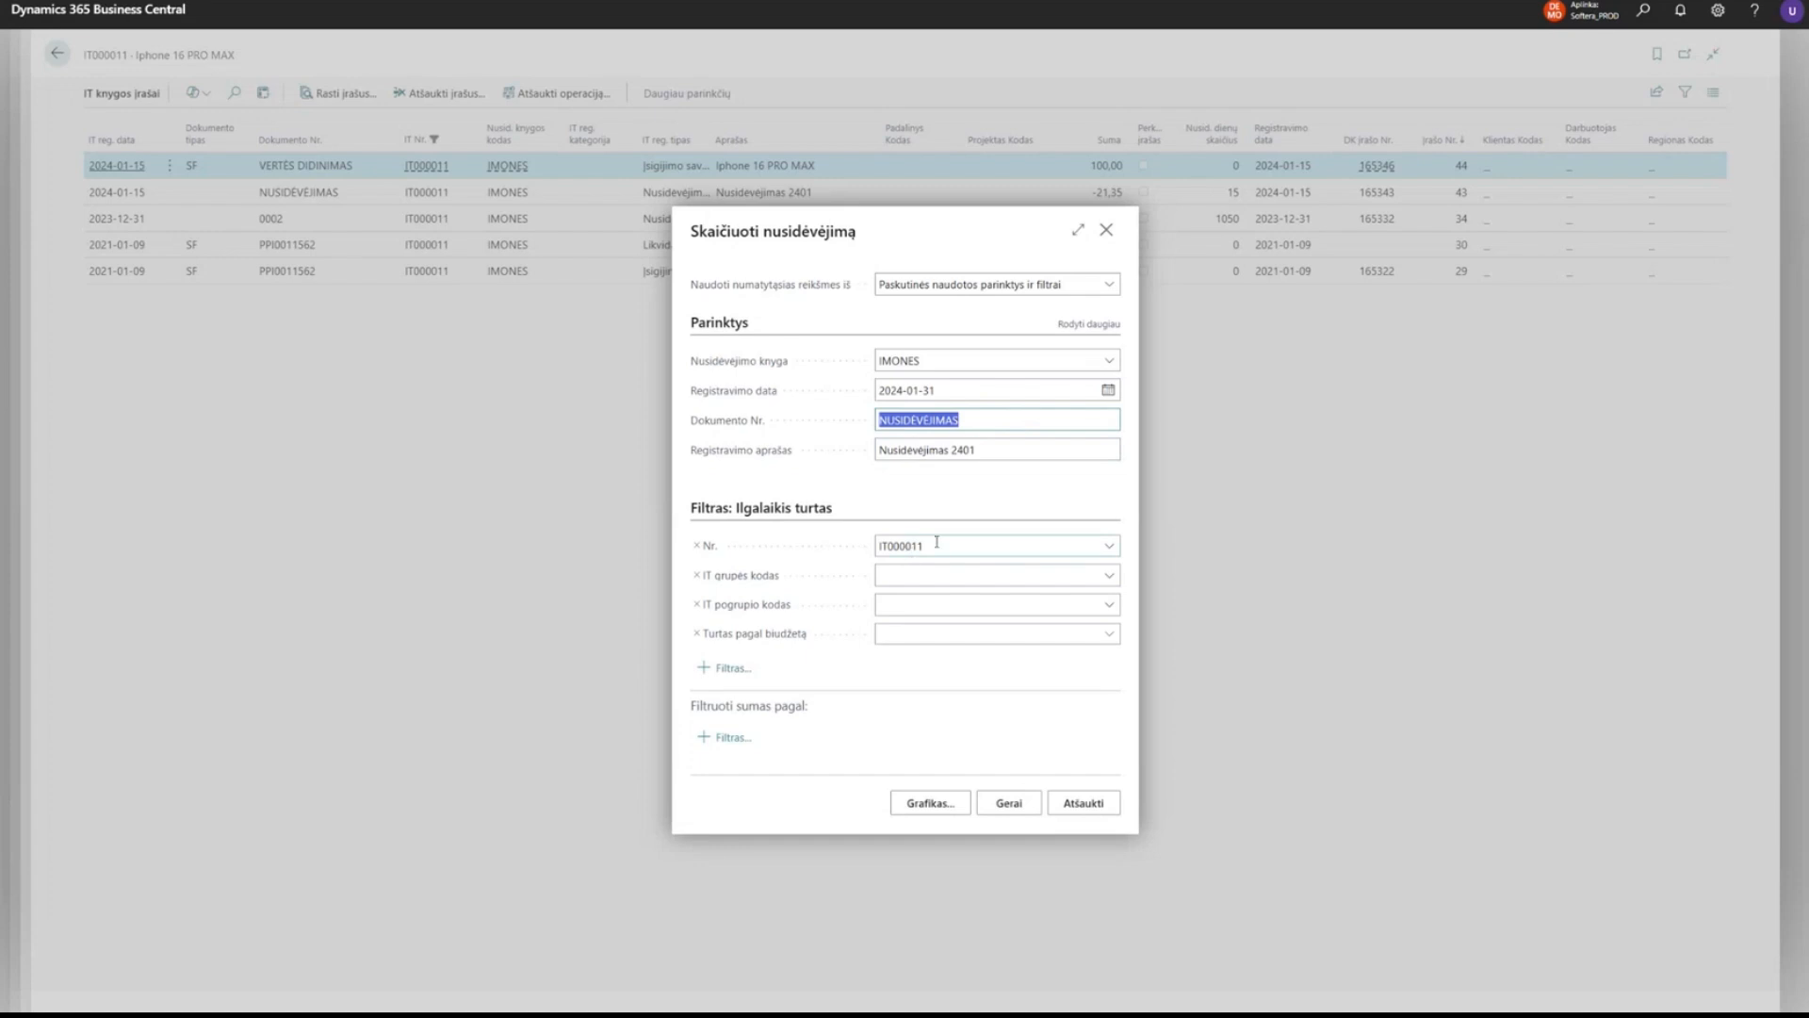
left_click(937, 543)
left_click(1006, 803)
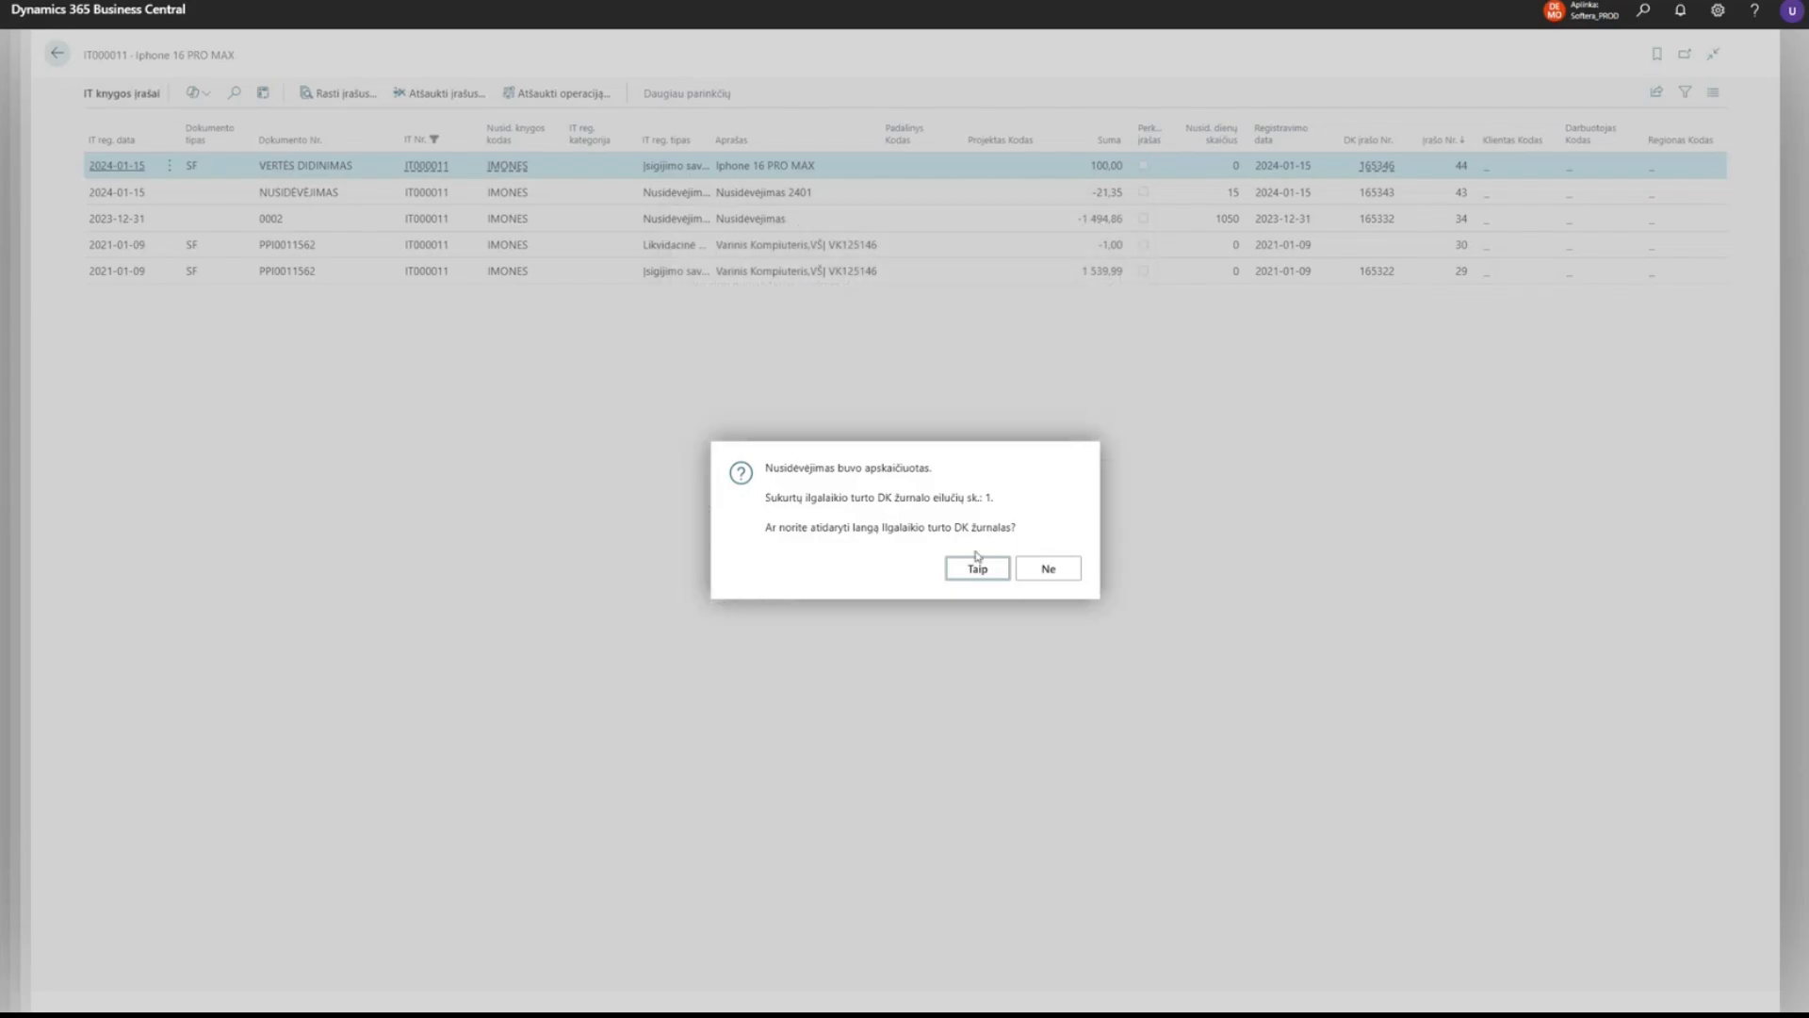
left_click(978, 570)
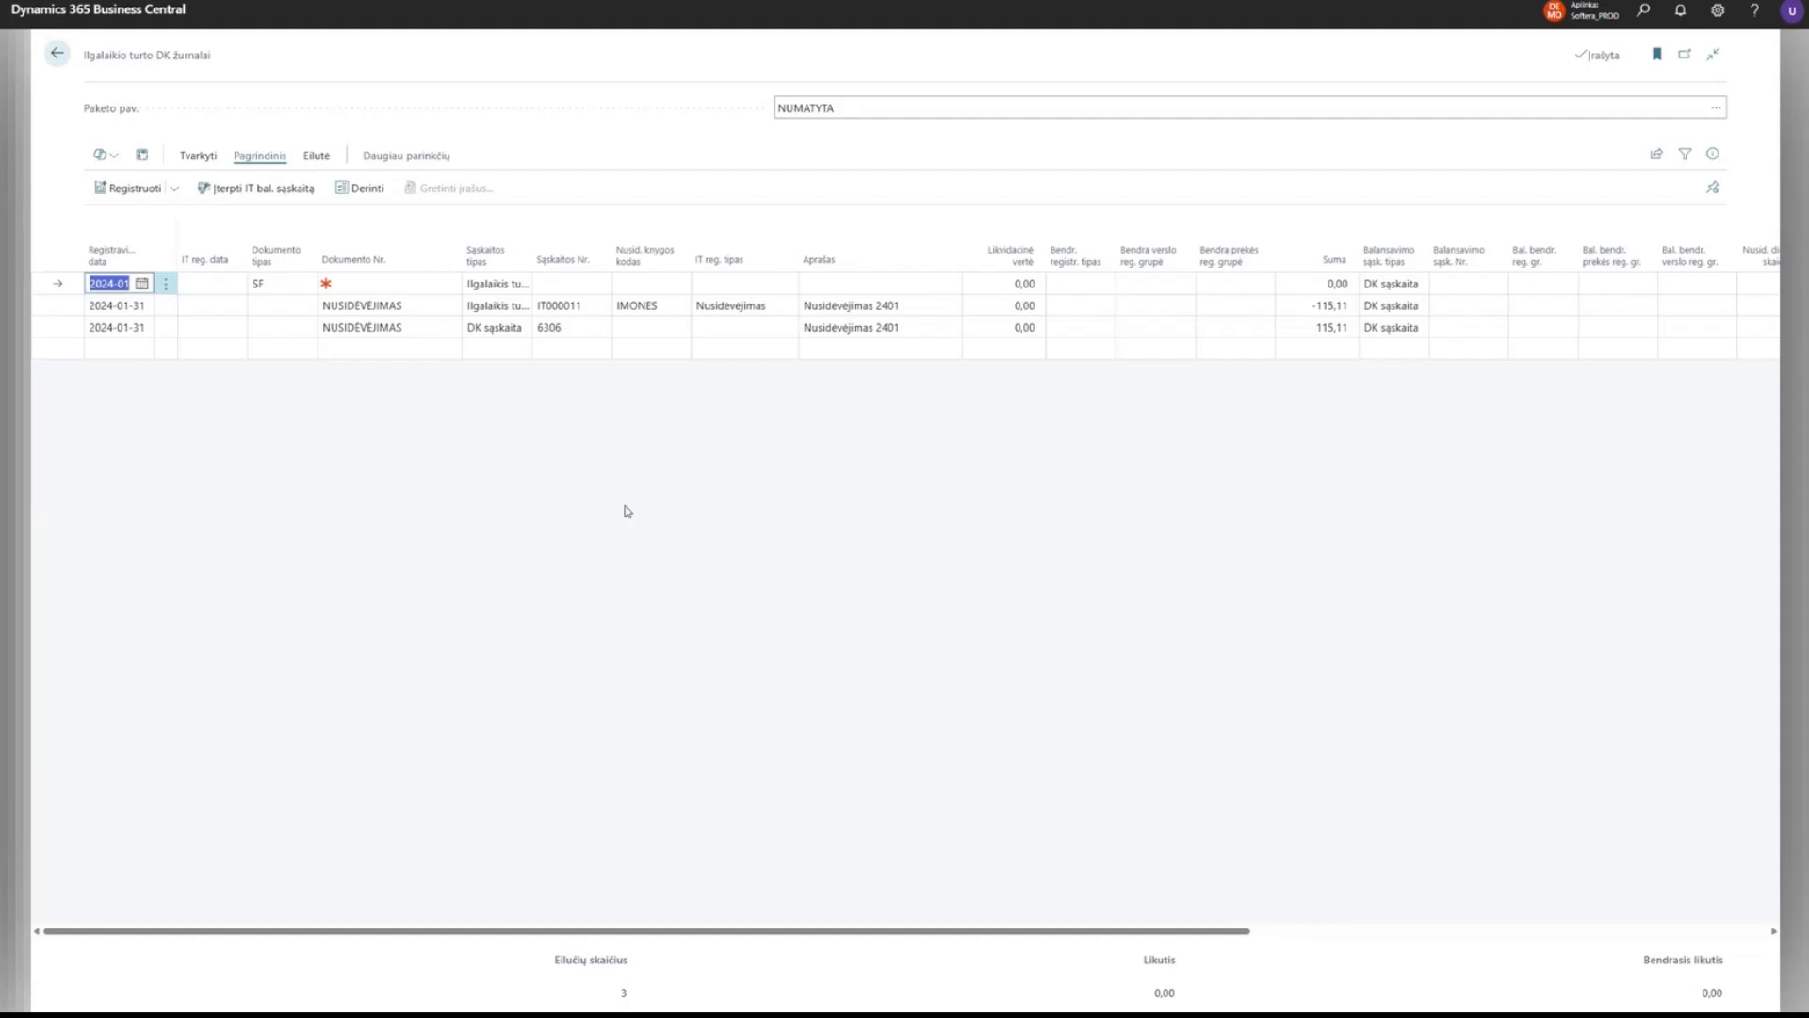
Filter the fixed asset journal lines by document number NUSIDĖVĖJIMAS.
left_click(426, 307)
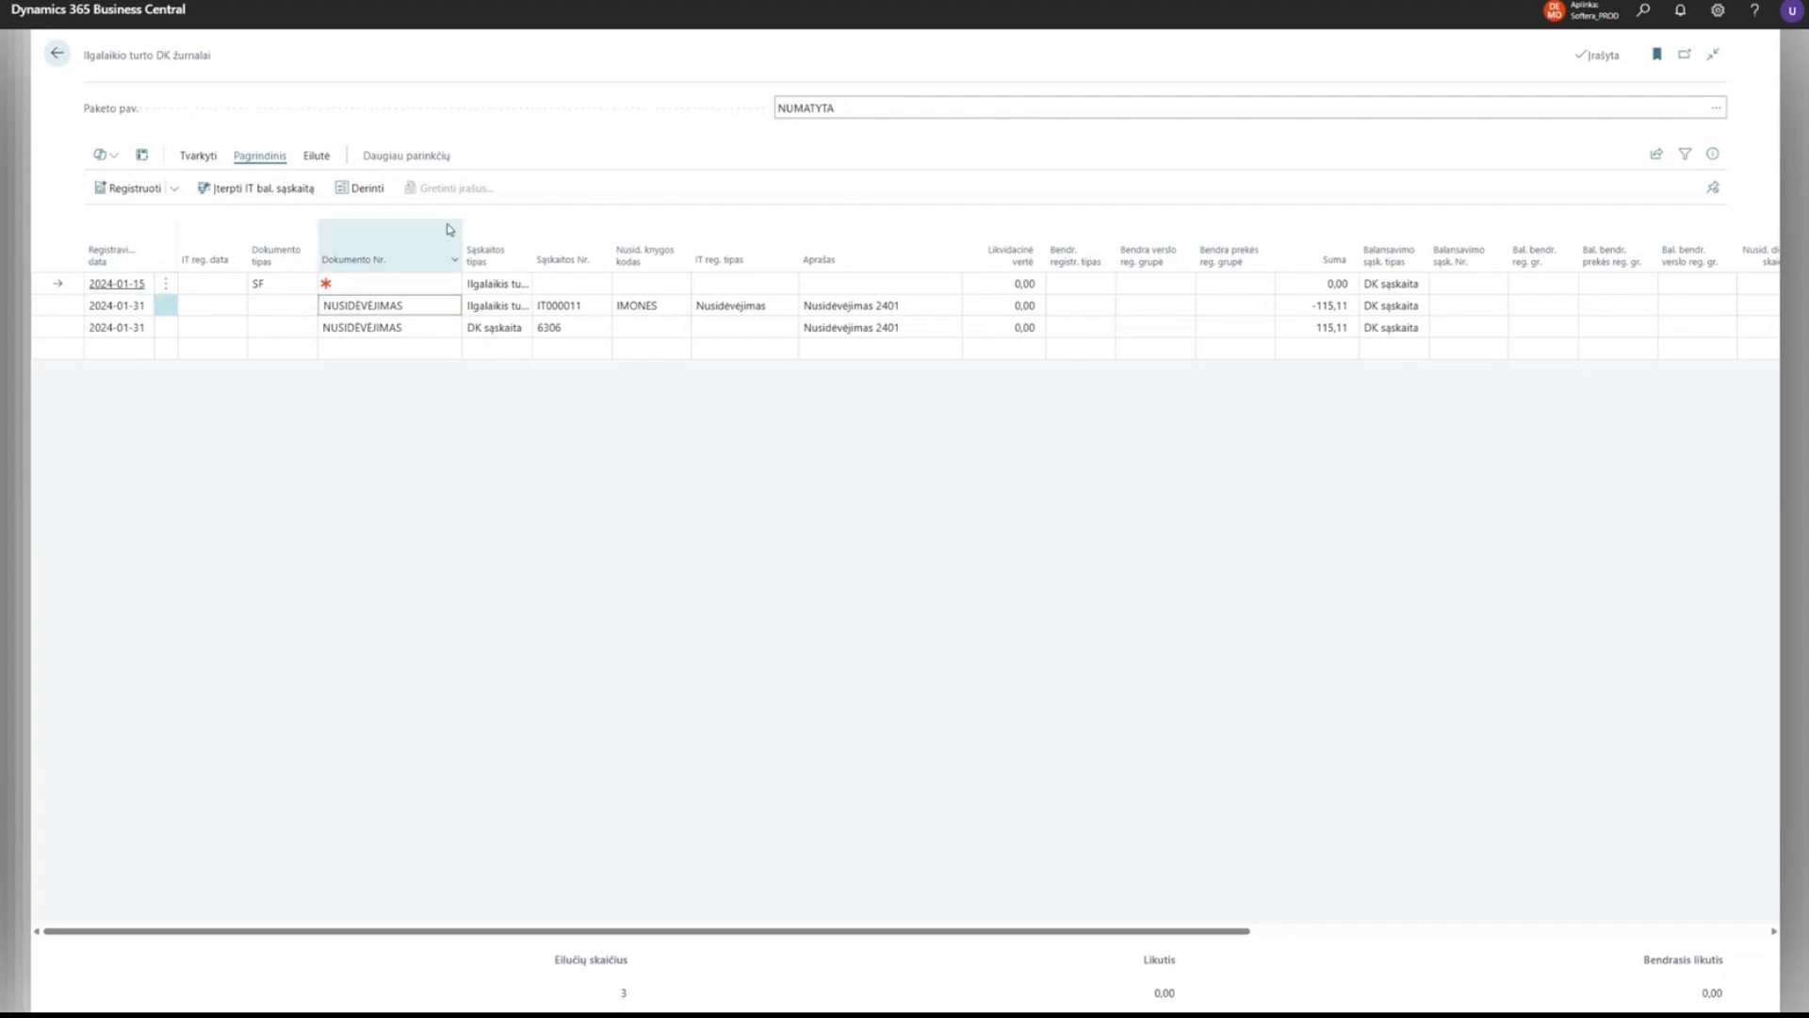
left_click(448, 257)
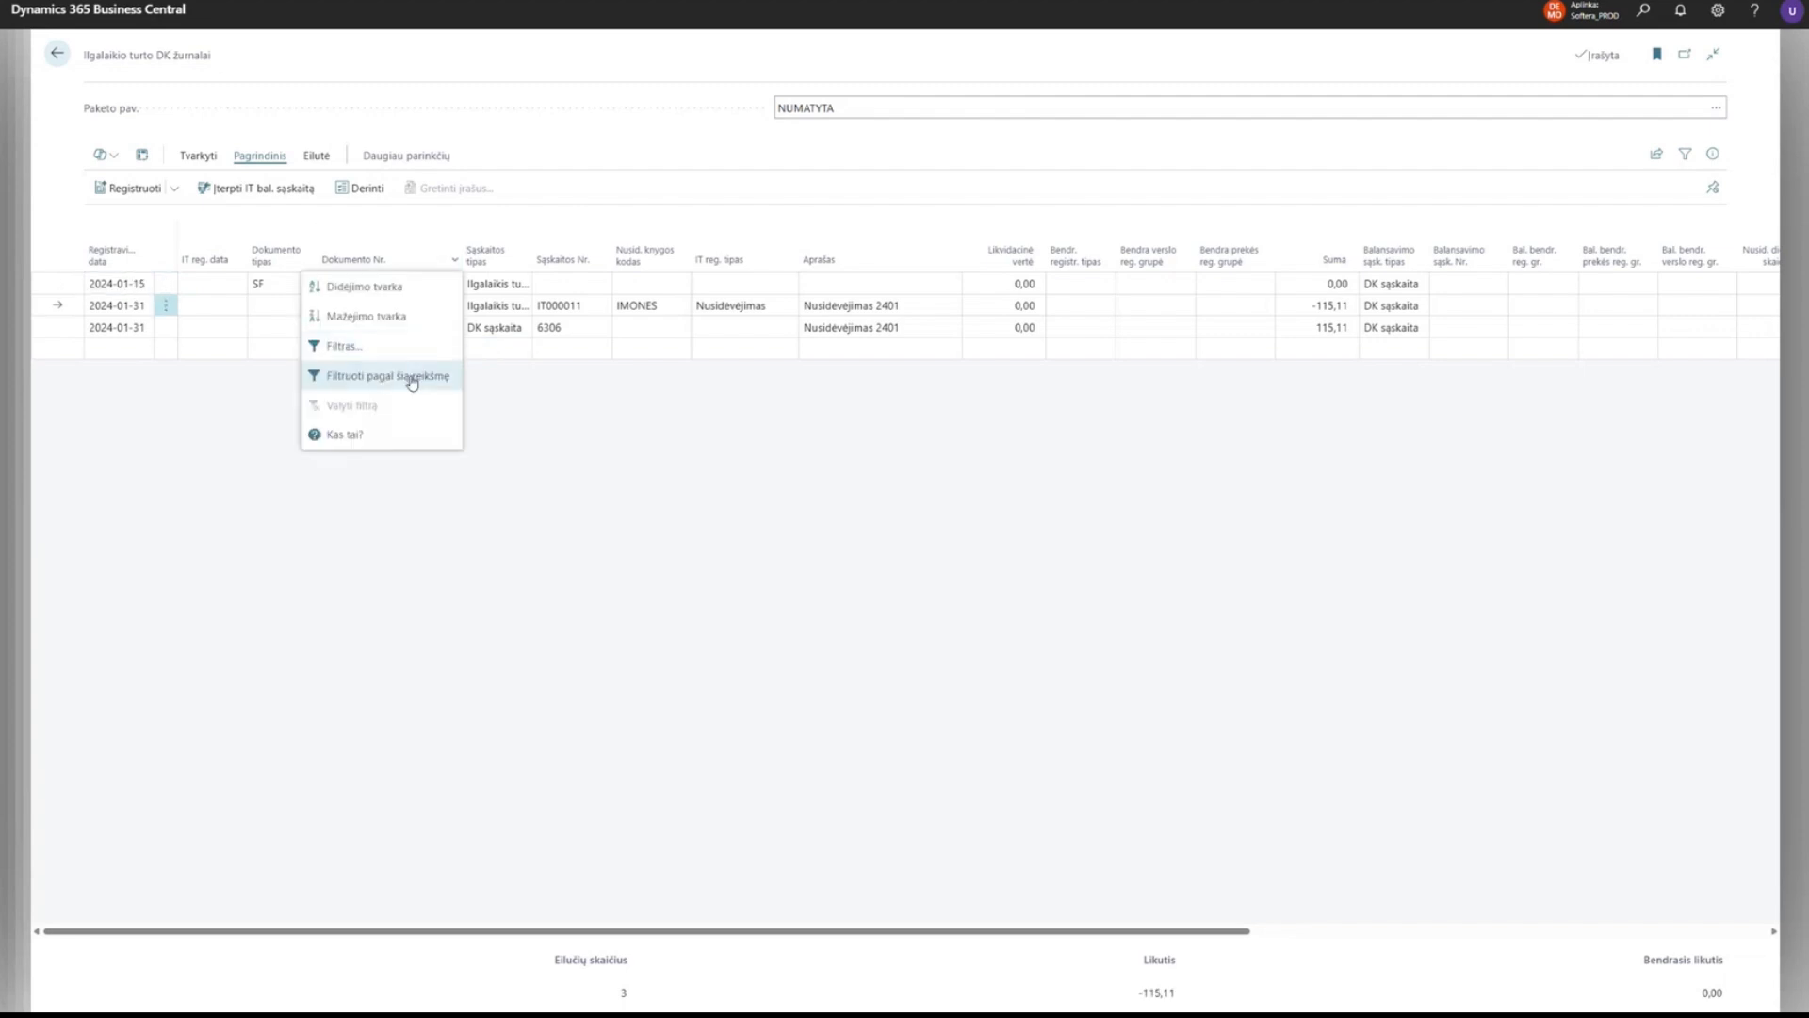
left_click(412, 376)
Change the document number of both IT000011 depreciation journal lines to NUSIDĖVĖJIMAS1.
left_click(417, 283)
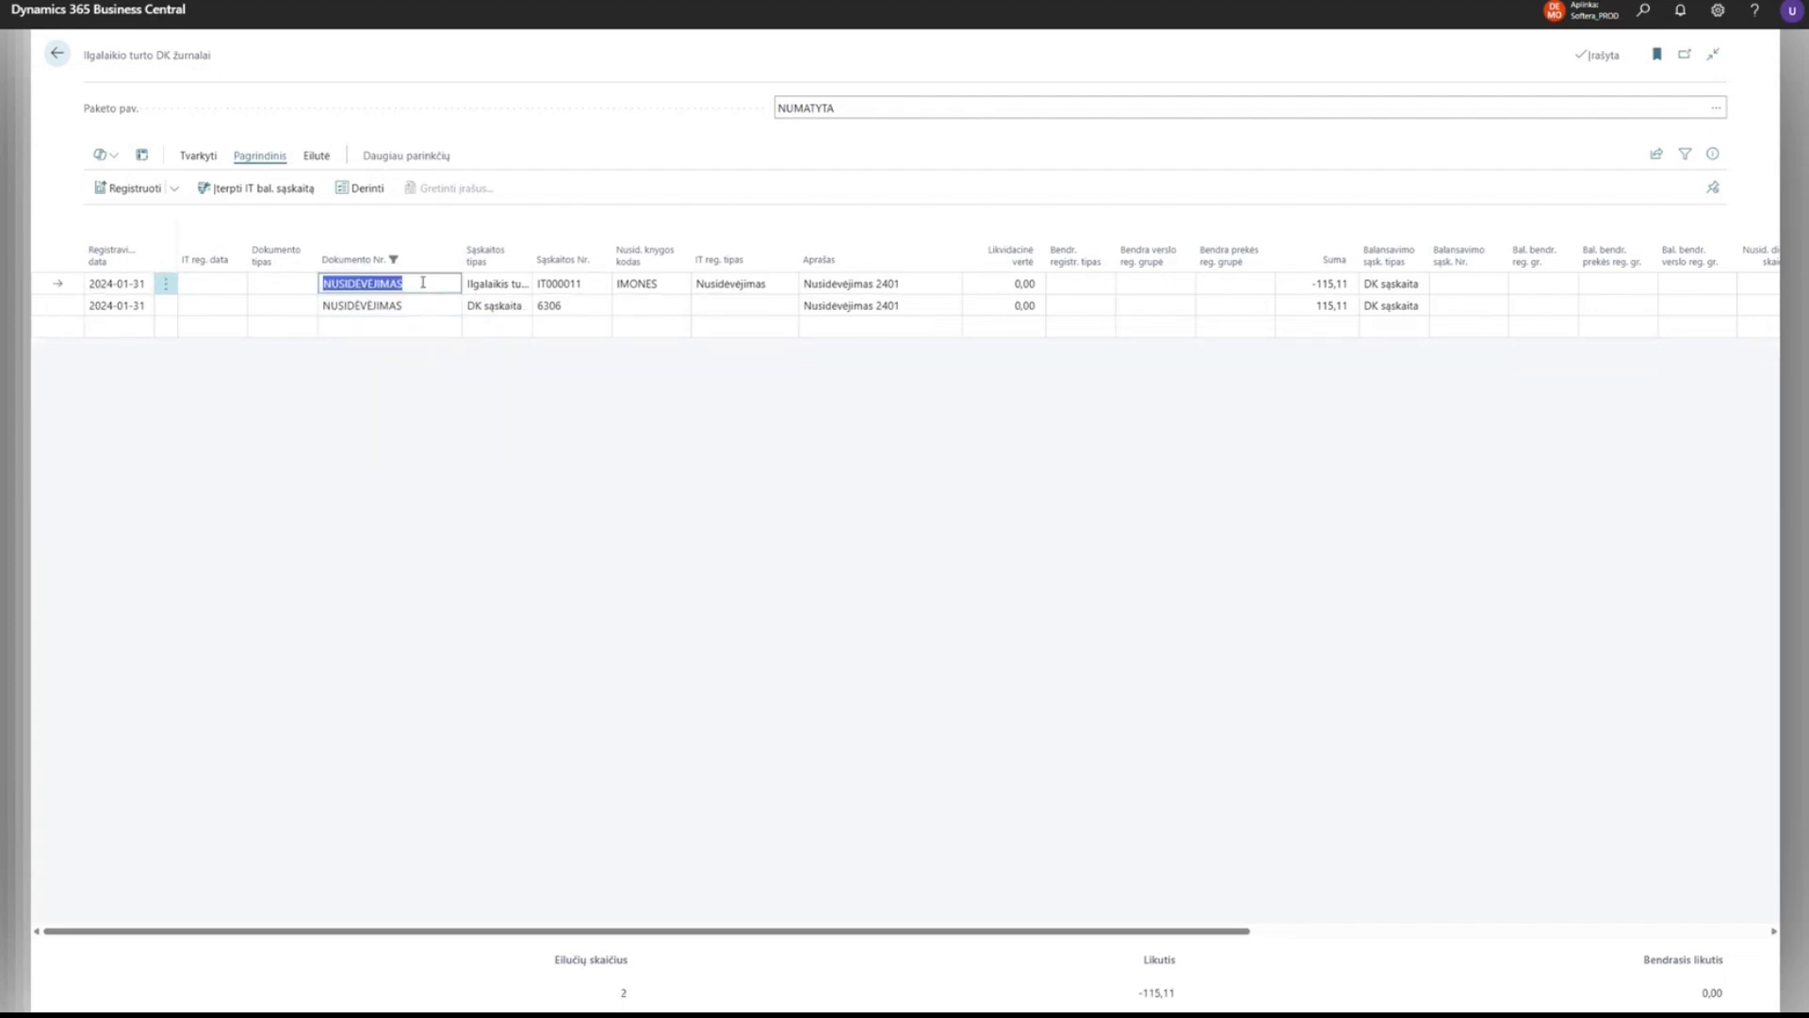
left_click(426, 281)
type("1")
key("Down")
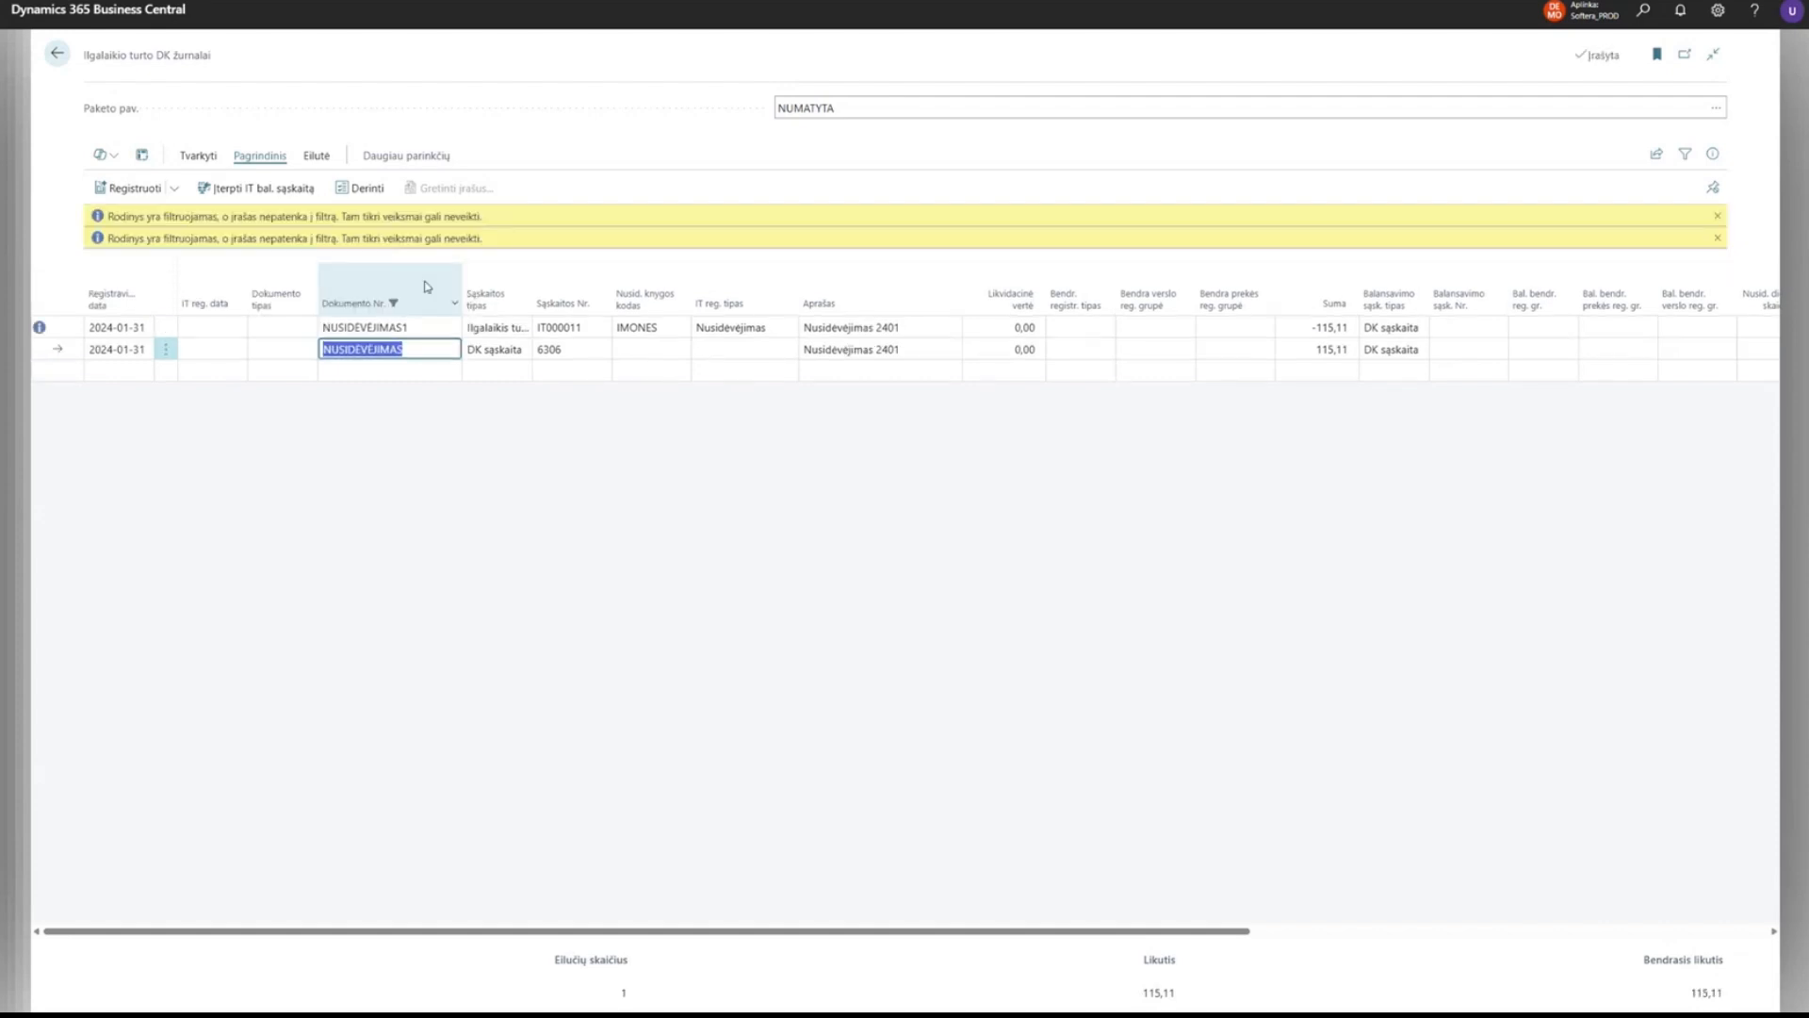
left_click(412, 347)
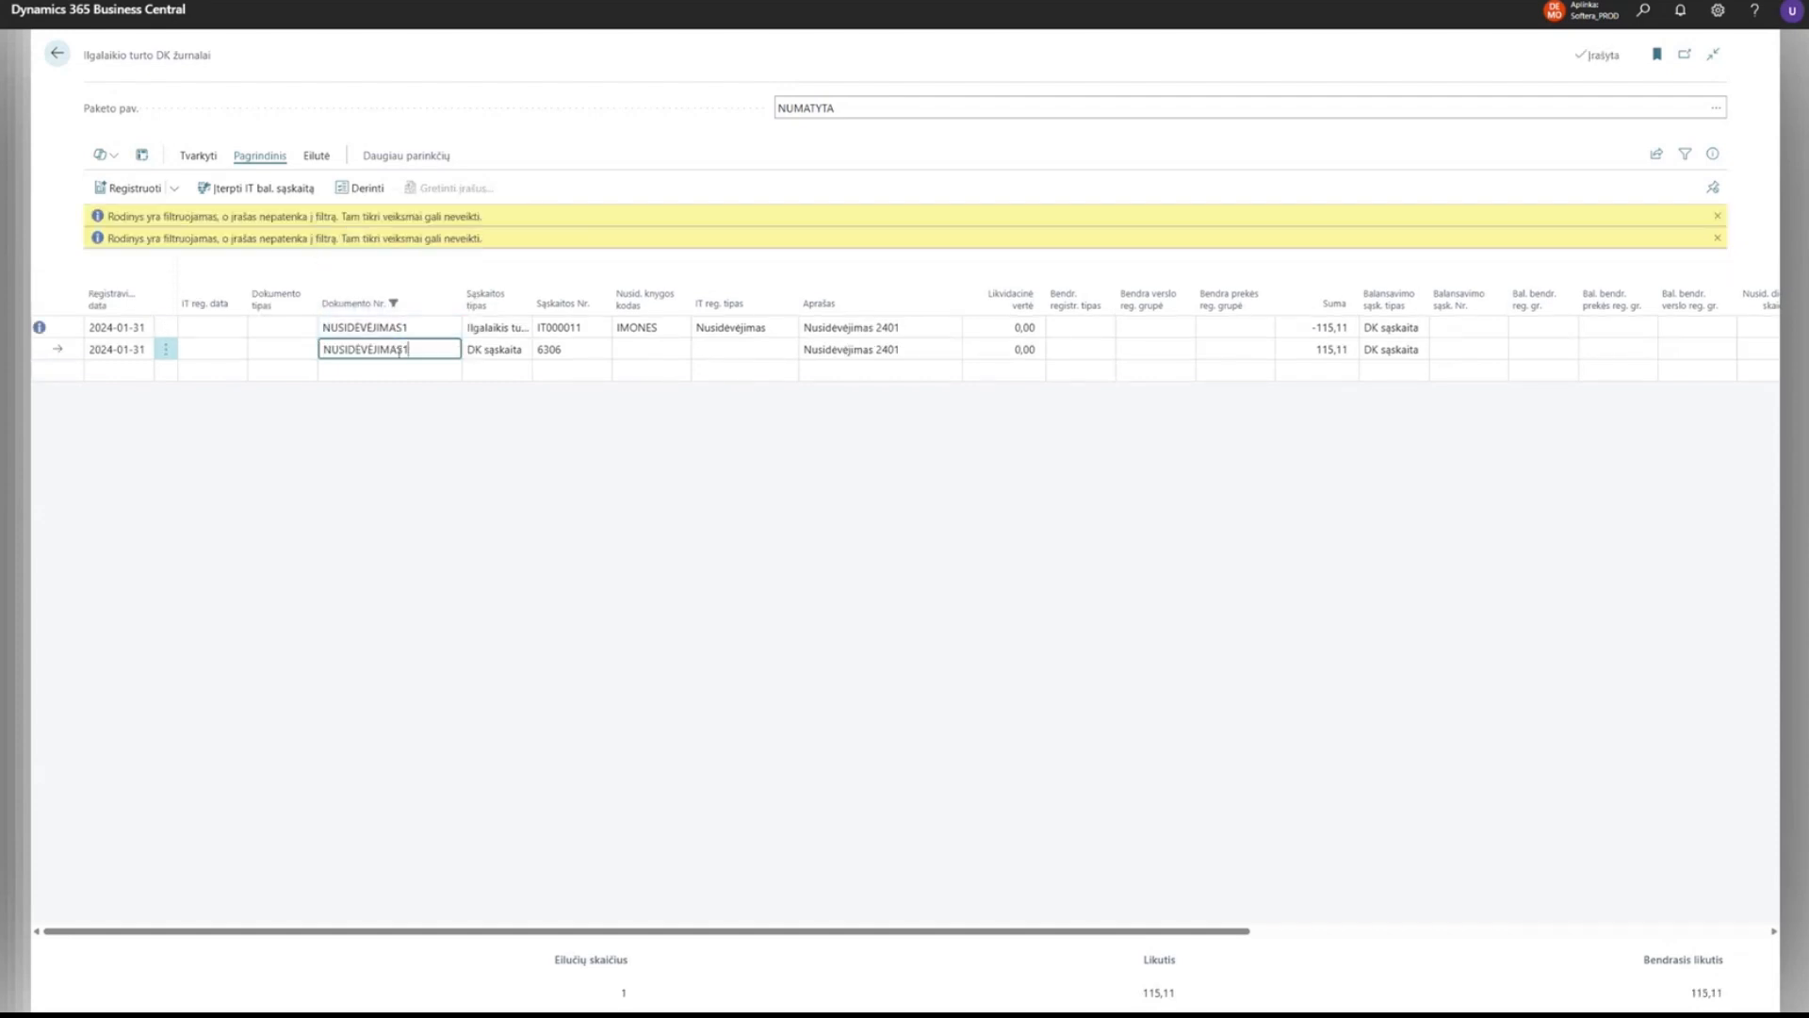
type("1")
left_click(415, 327)
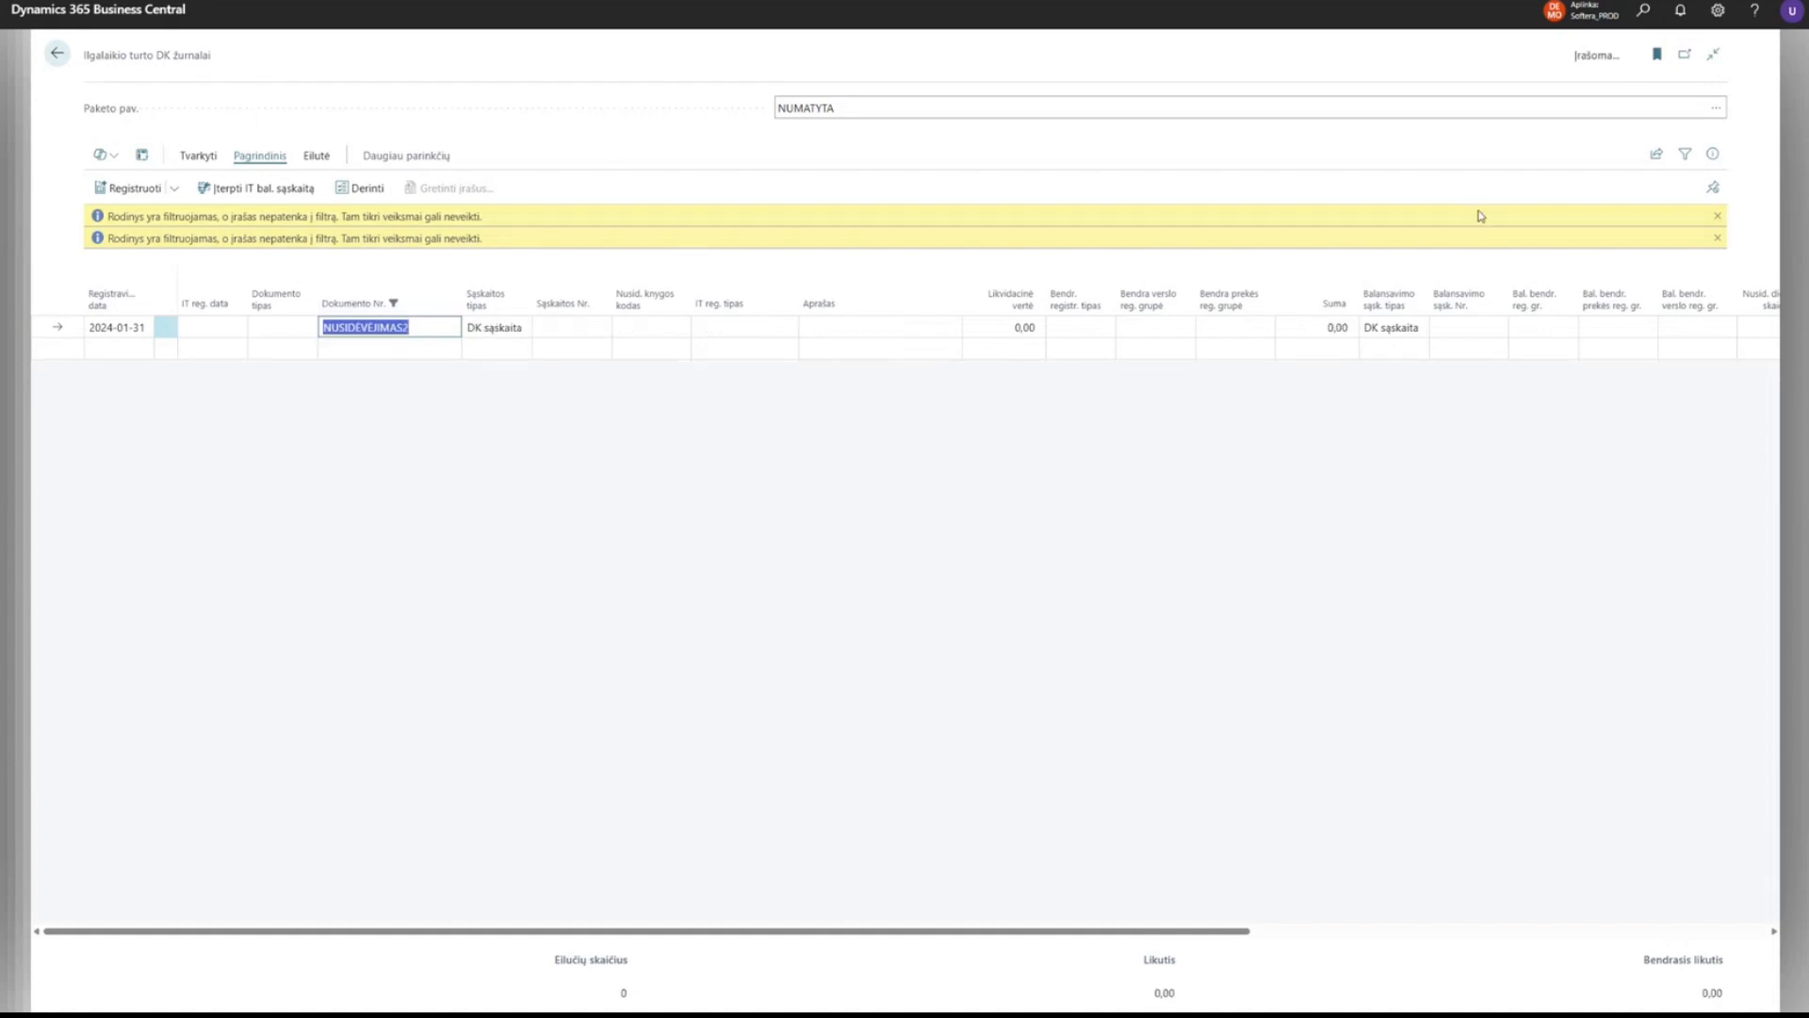
Change the journal's document number filter to NUSIDĖVĖJIMAS1.
left_click(1685, 154)
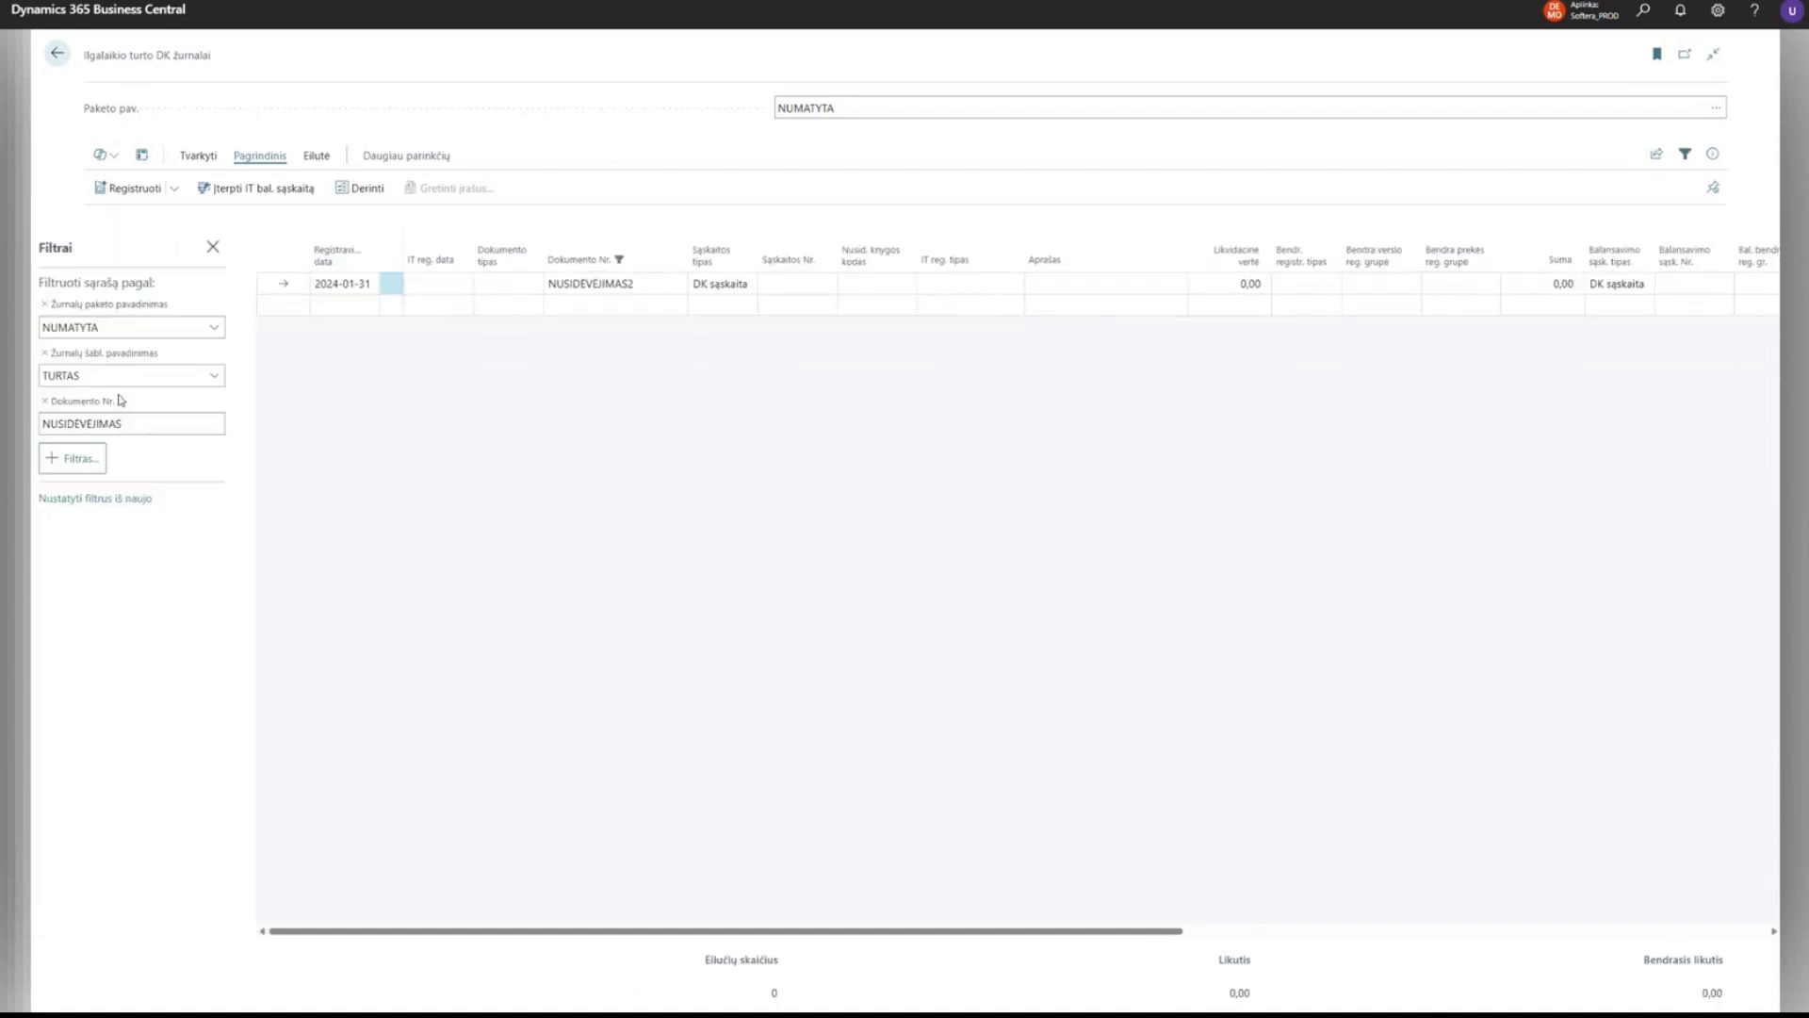
left_click(131, 423)
left_click(156, 418)
type("1")
key("Return")
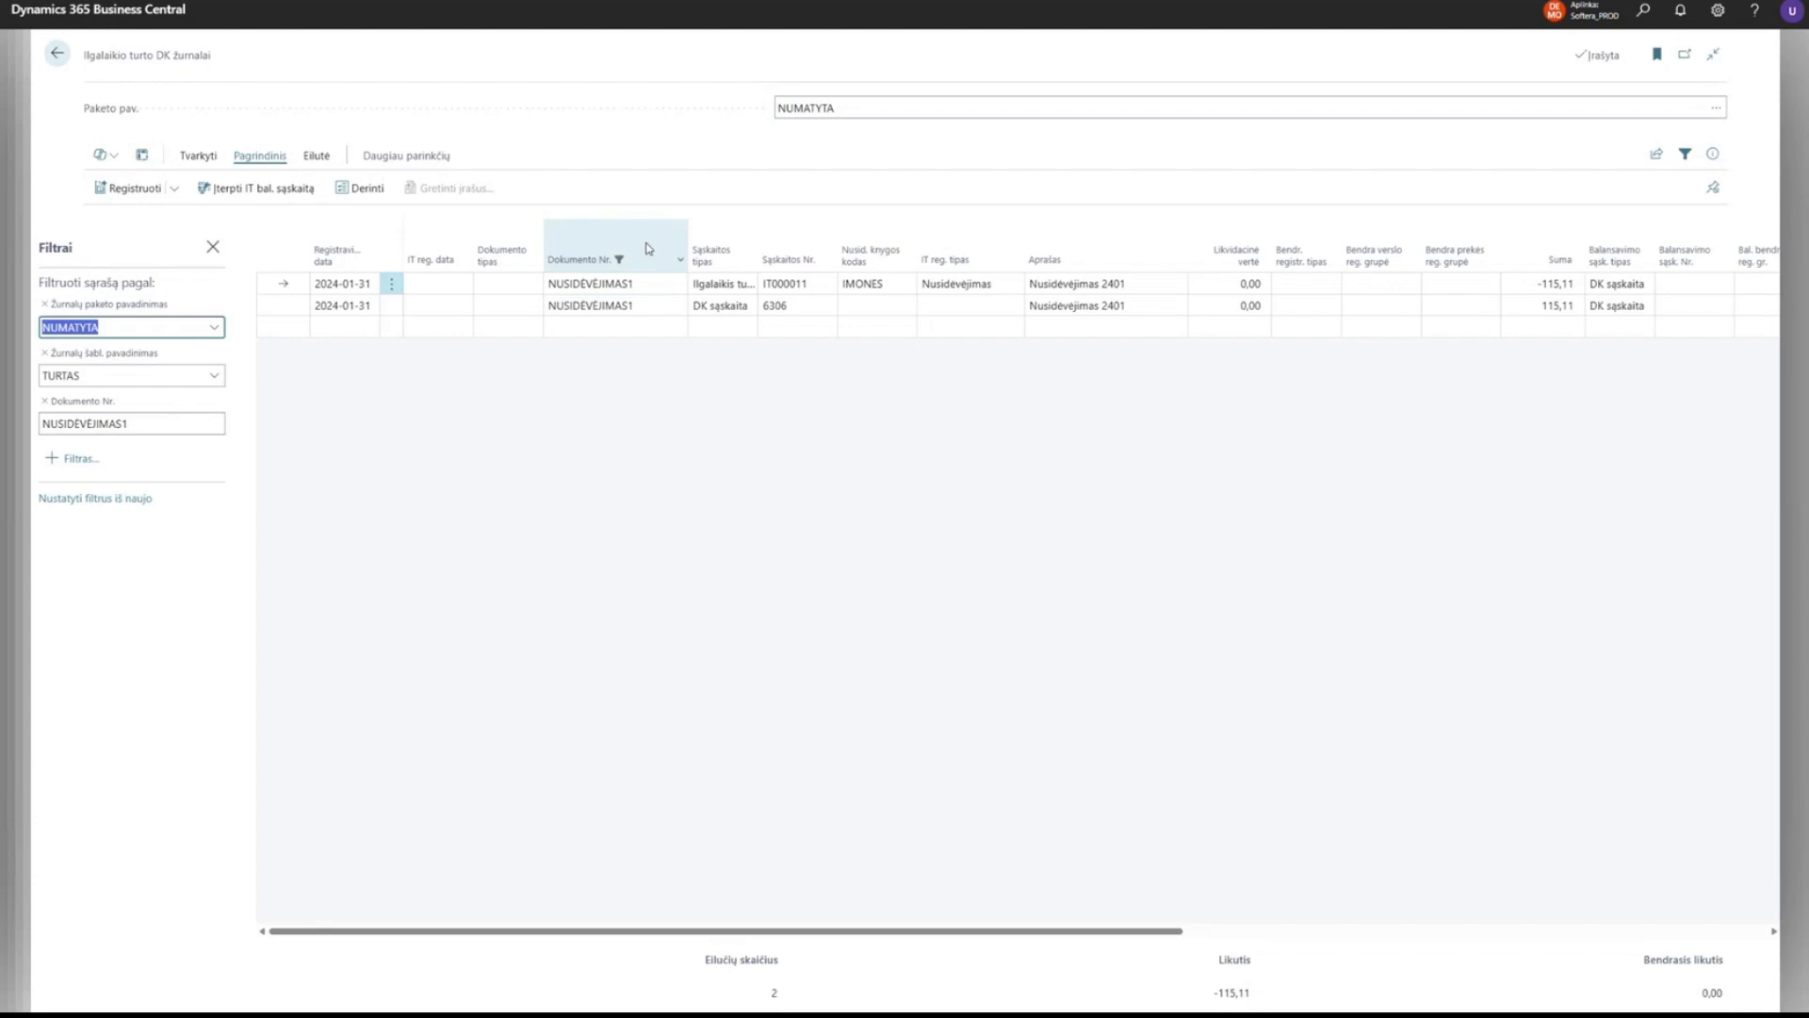
Register the filtered NUSIDĖVĖJIMAS1 depreciation lines for IT000011 and confirm the posting.
mouse_move(646, 255)
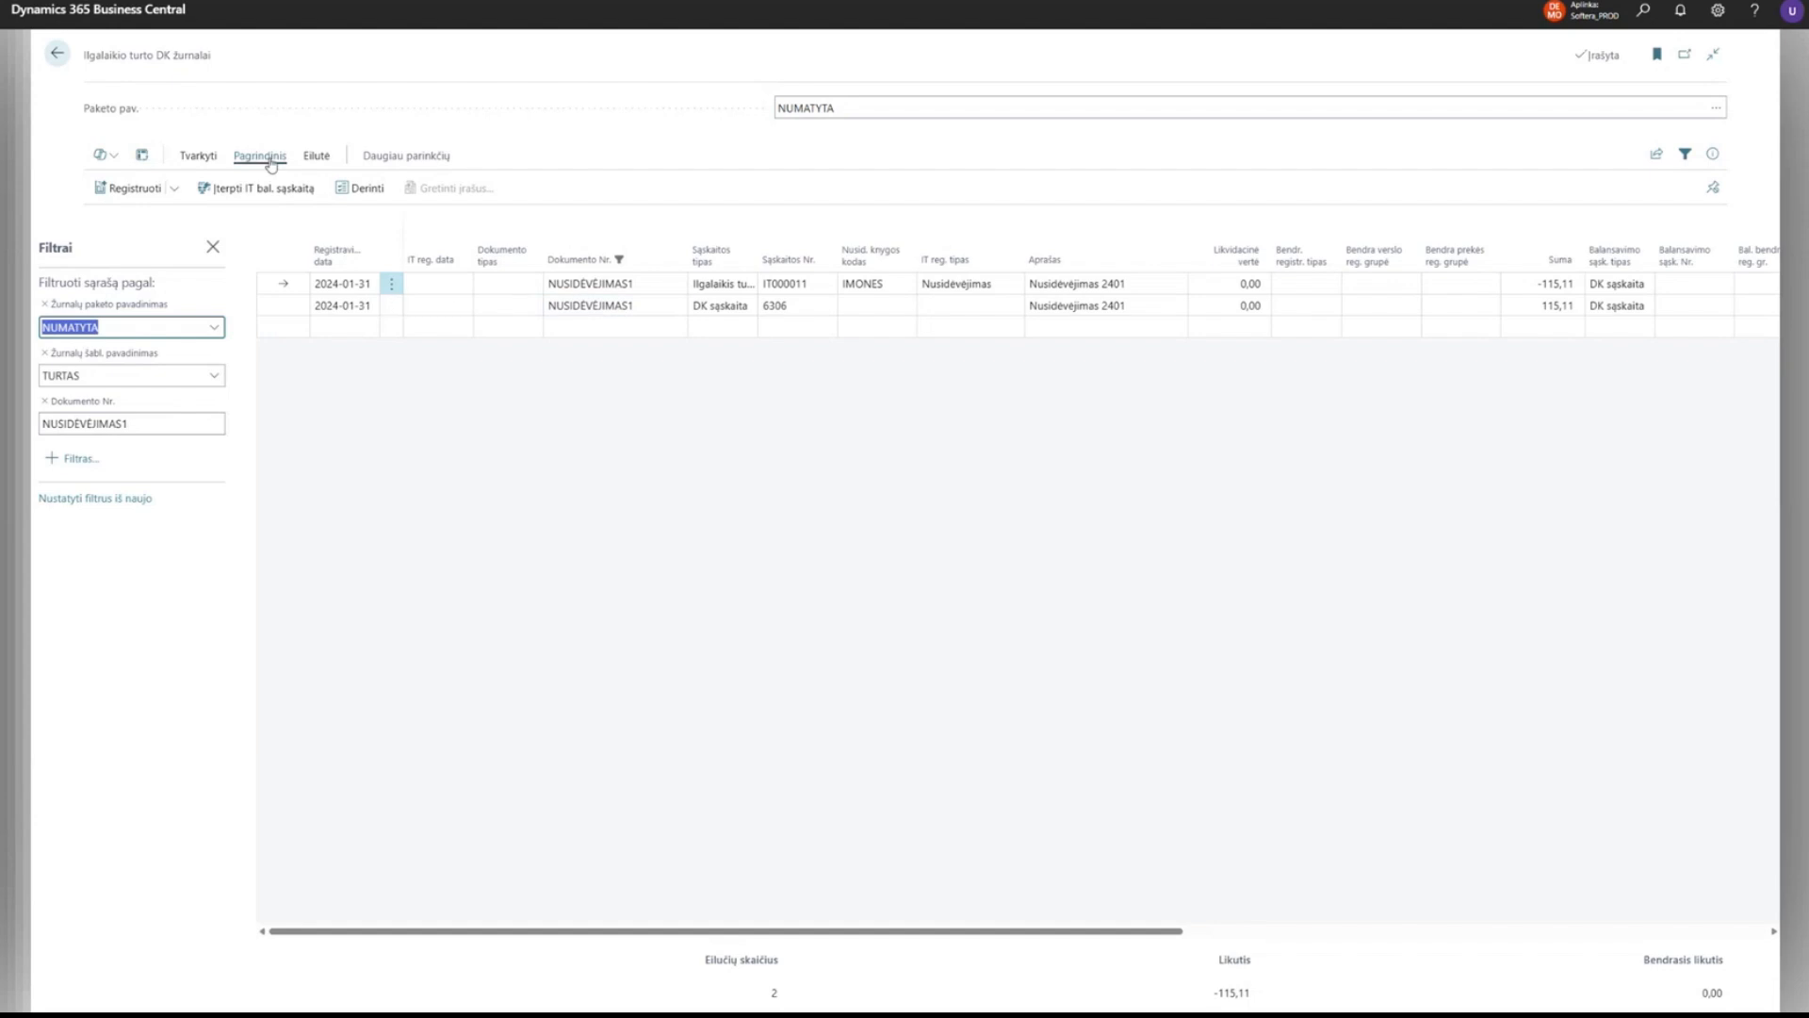
left_click(136, 187)
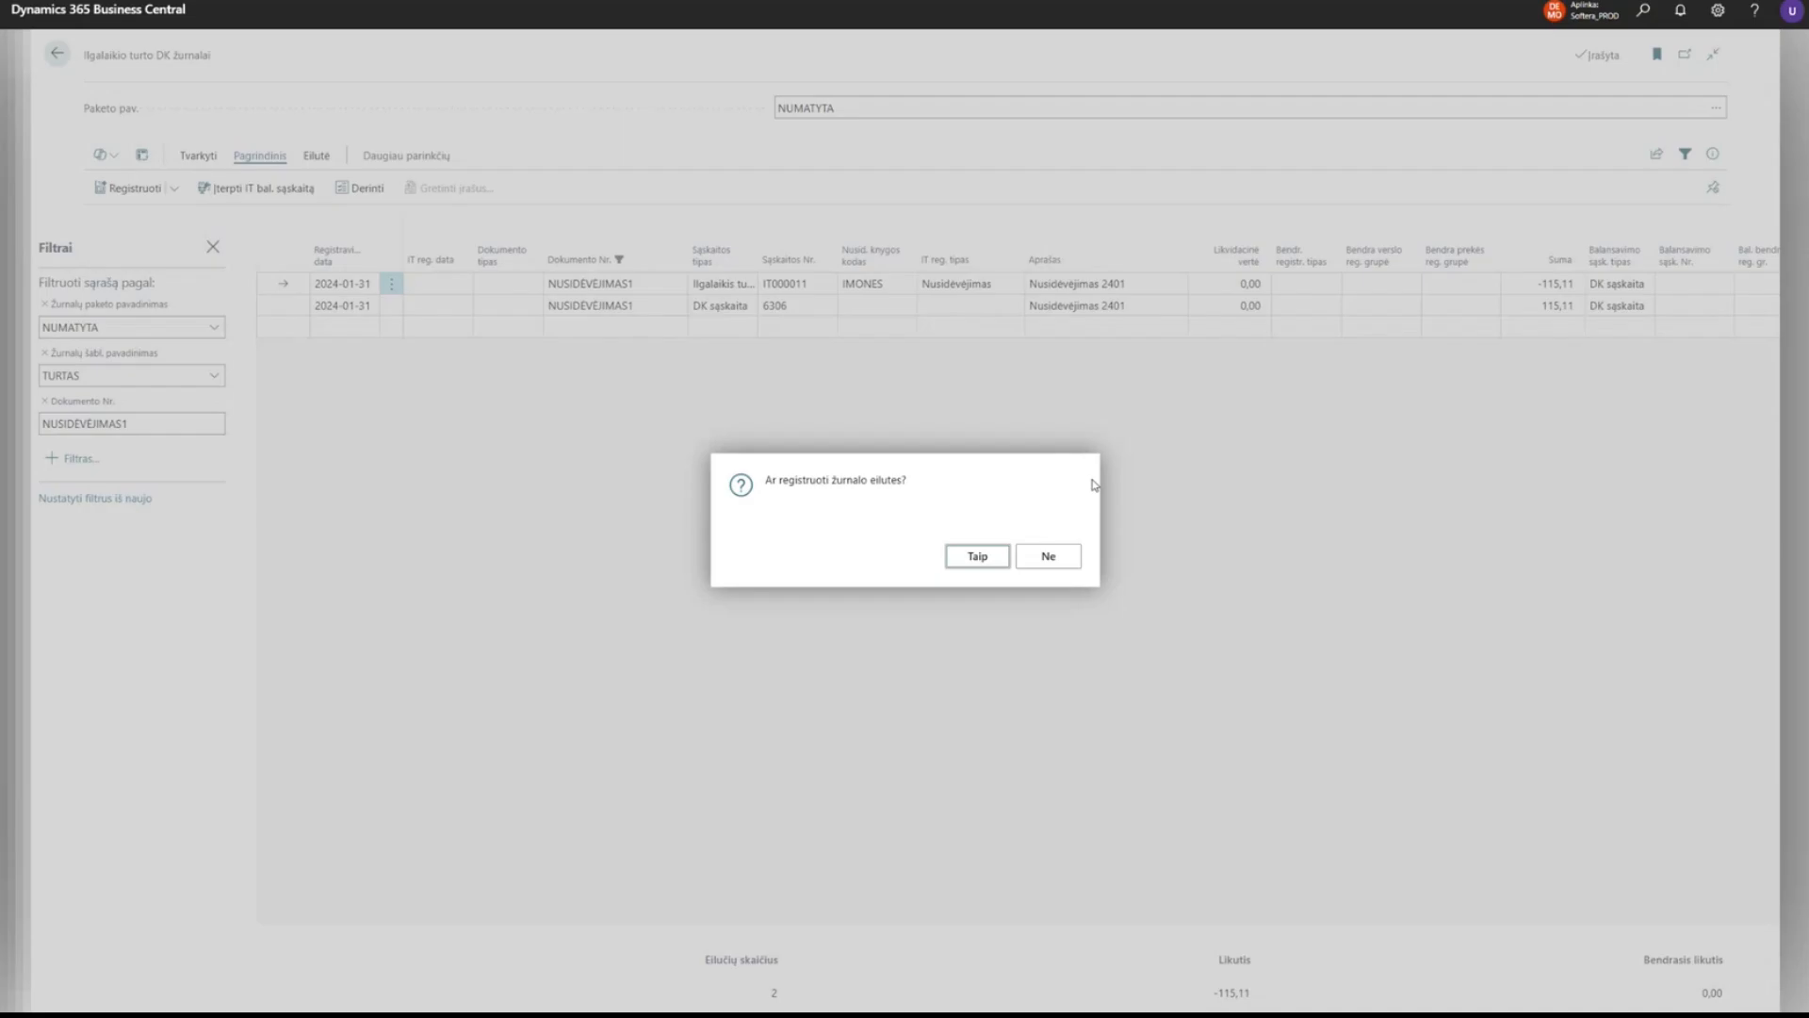
left_click(996, 562)
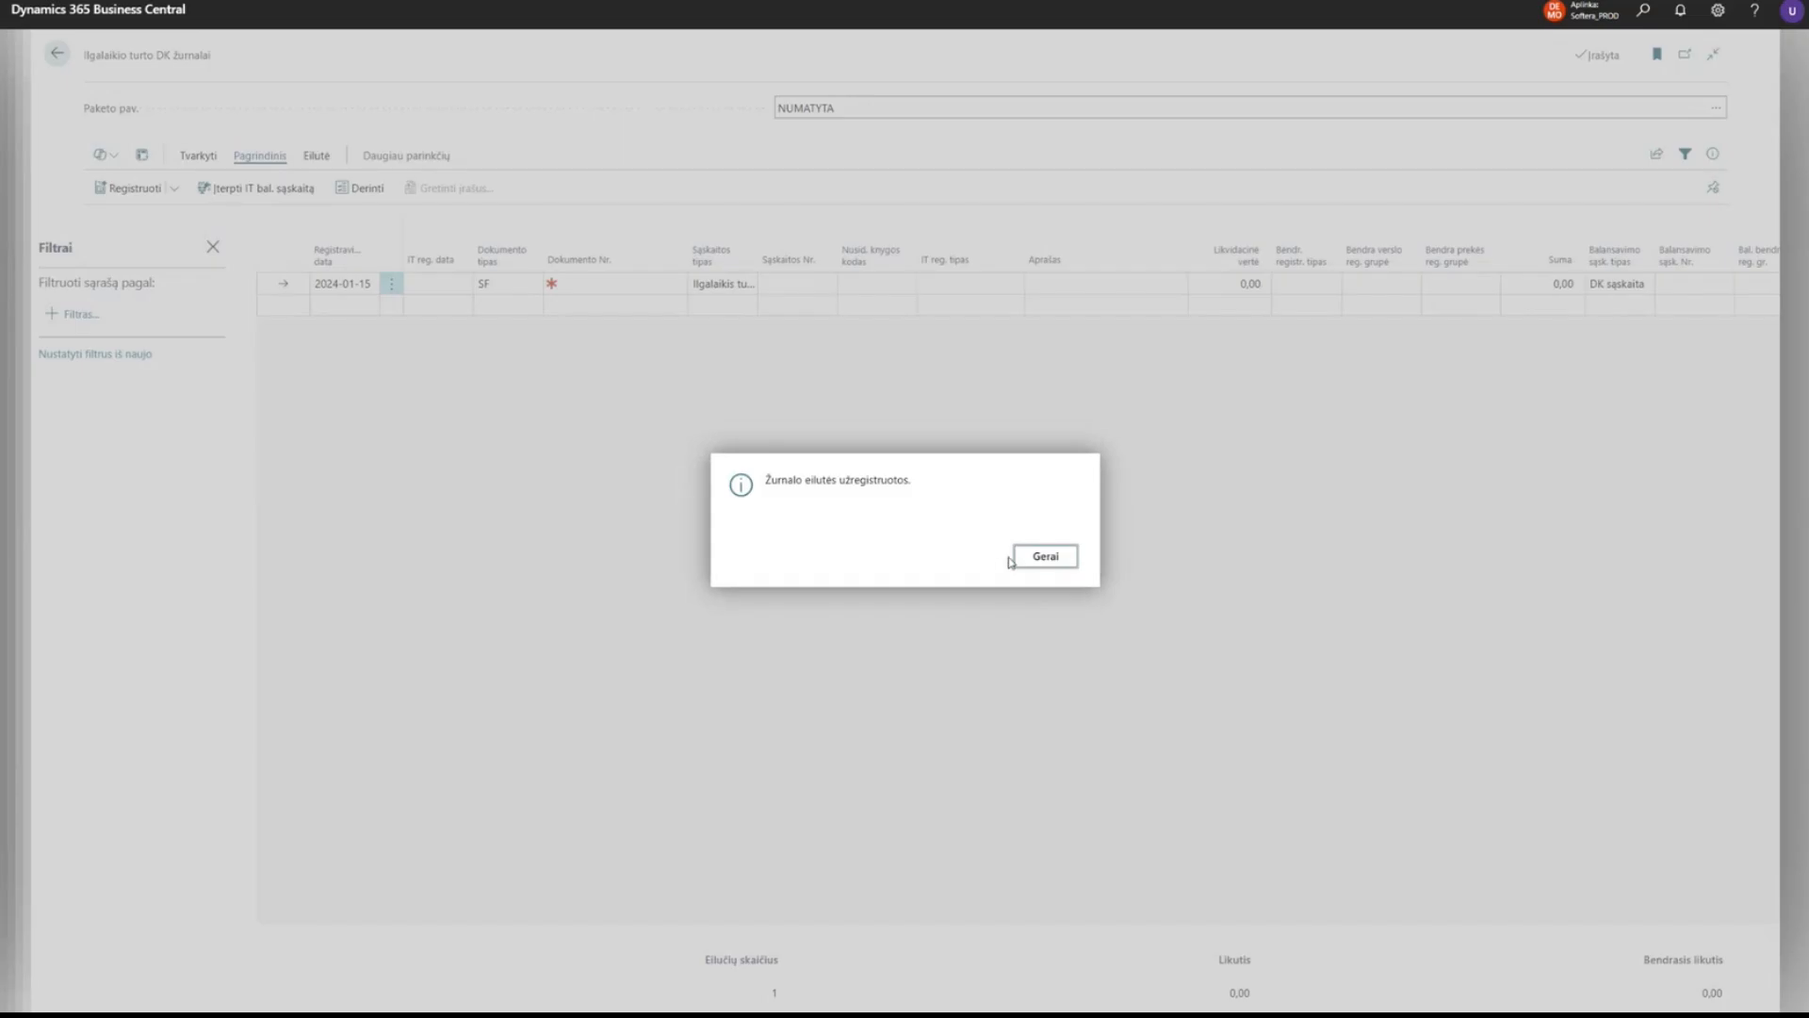
left_click(1009, 562)
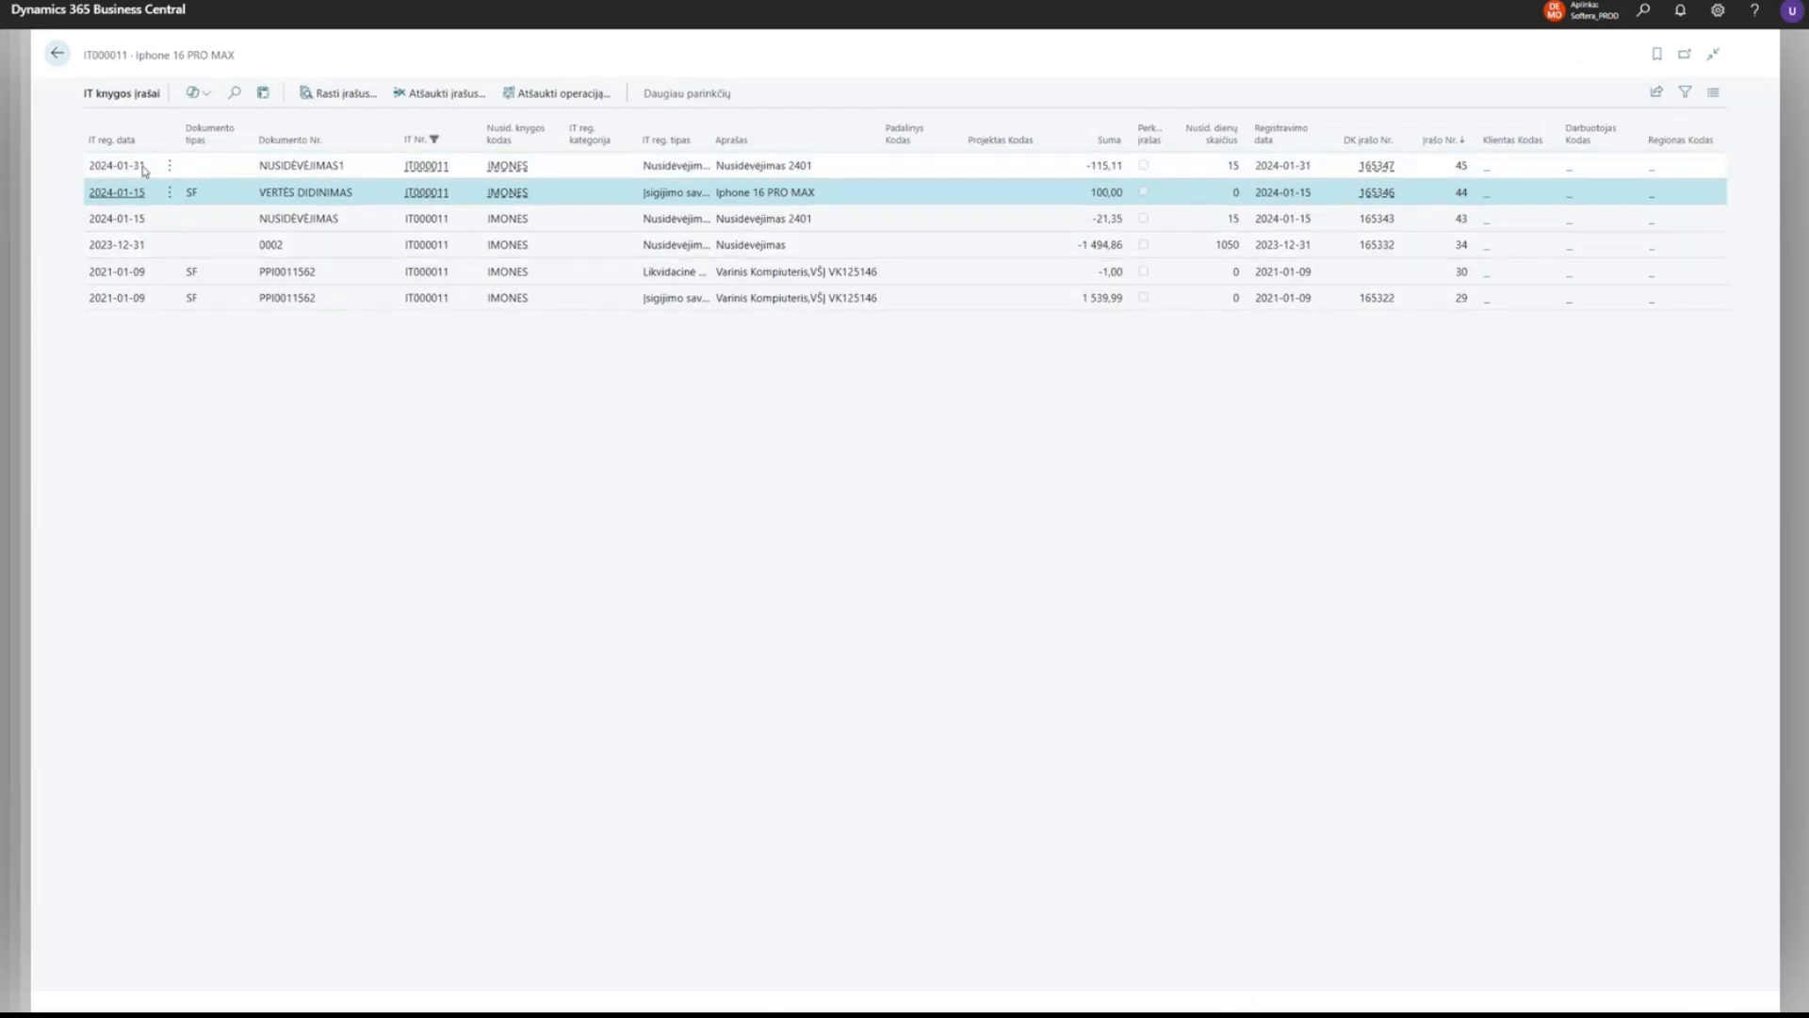
Review the 2024-01-31 depreciation entry among IT000011's book entries and return to the asset card.
left_click(144, 170)
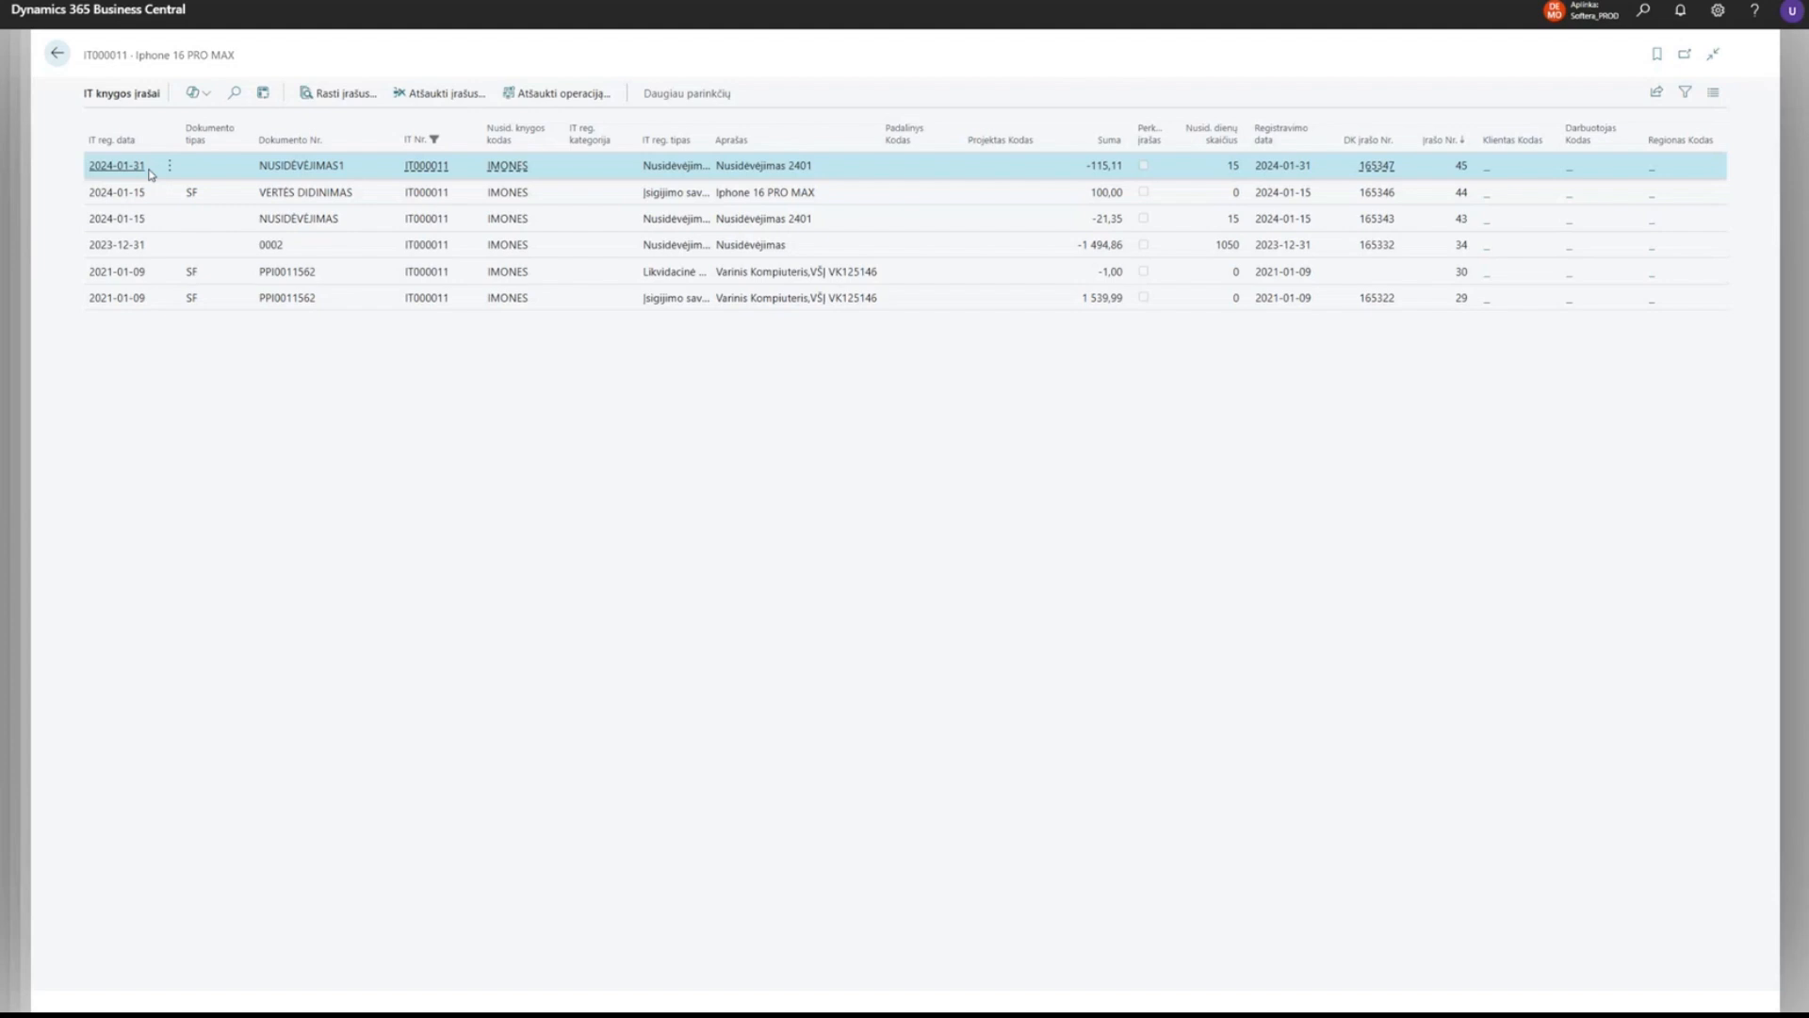
left_click(284, 151)
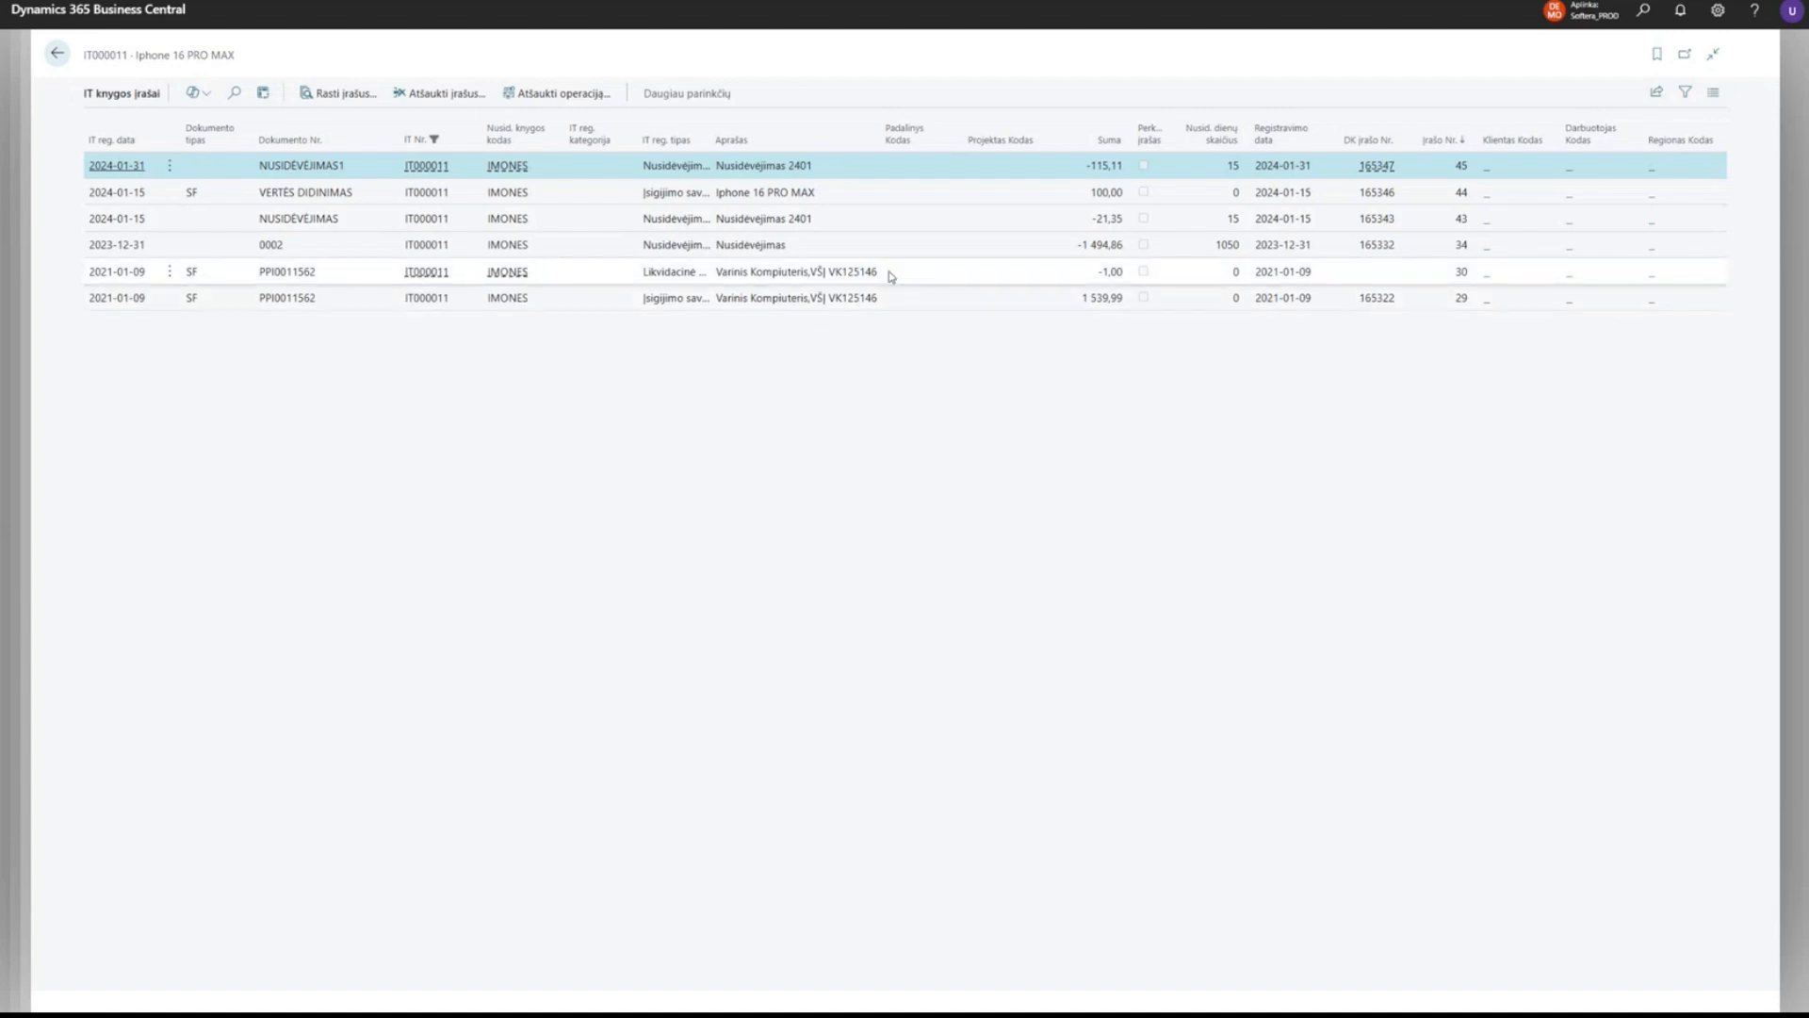
key("Escape")
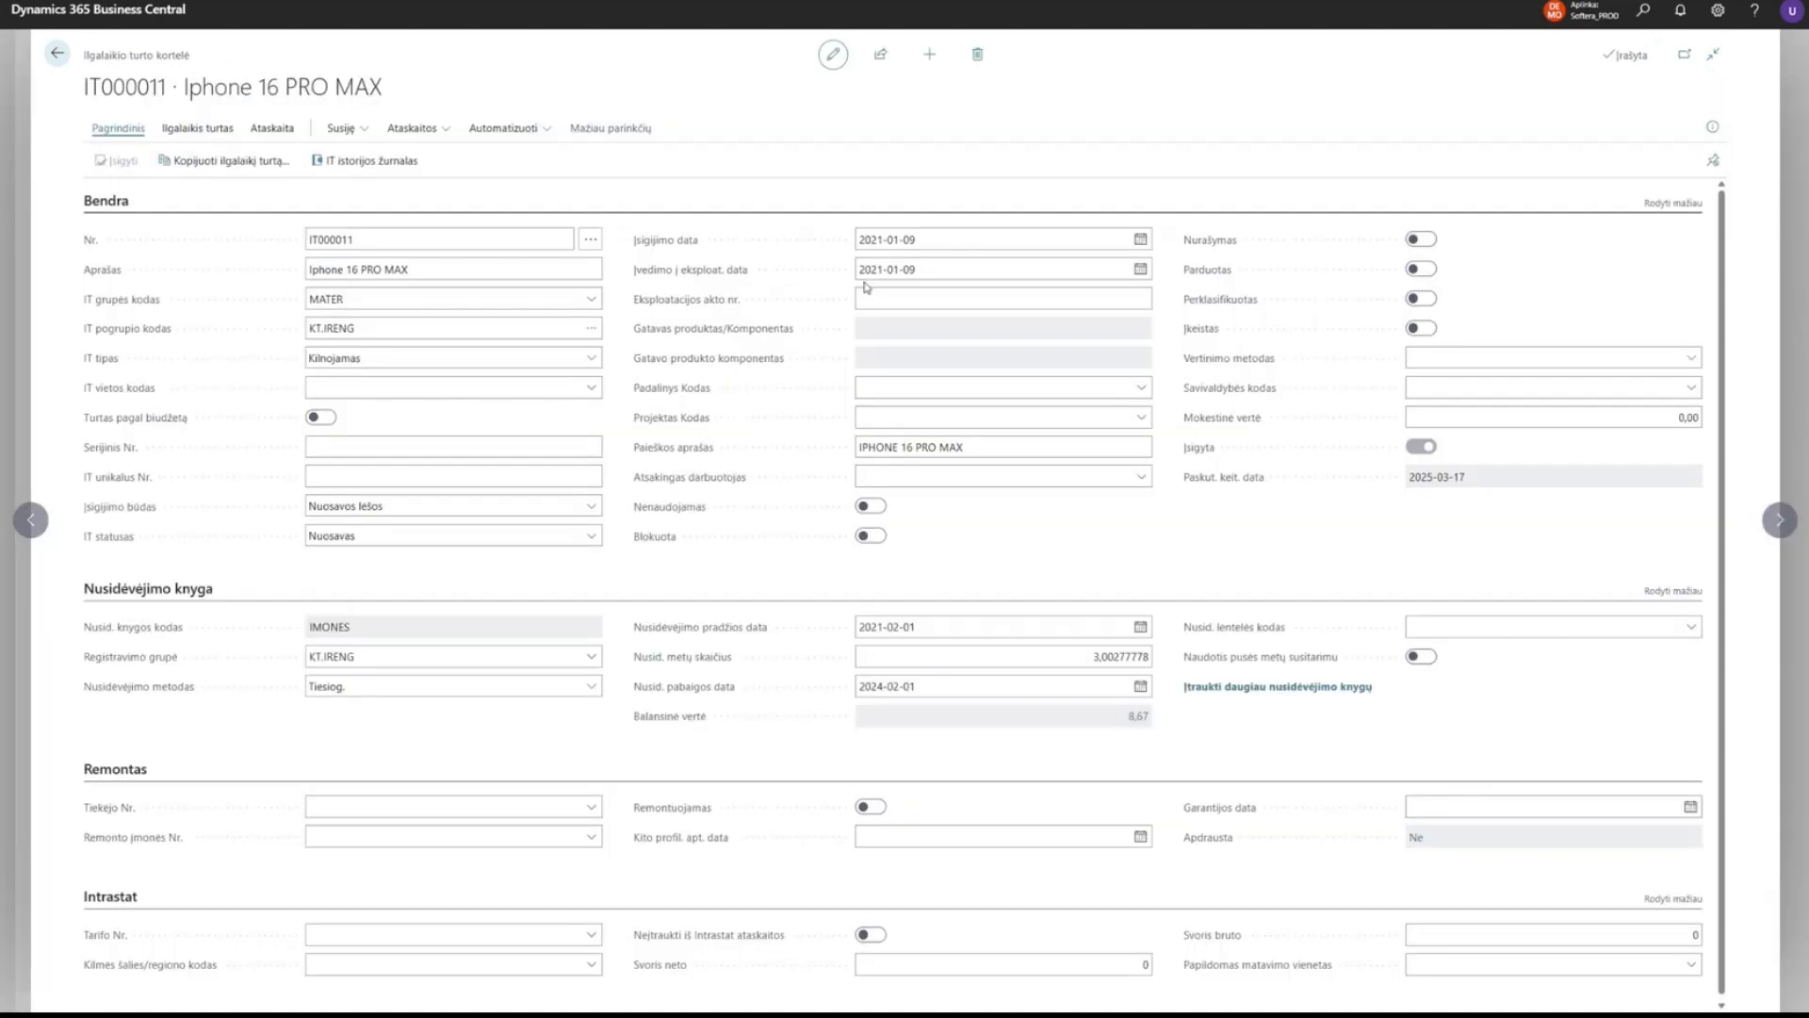
Open the full list of IT registration groups from IT000011's card and check the repair expense account of KT.IRENG.
double_click(140, 85)
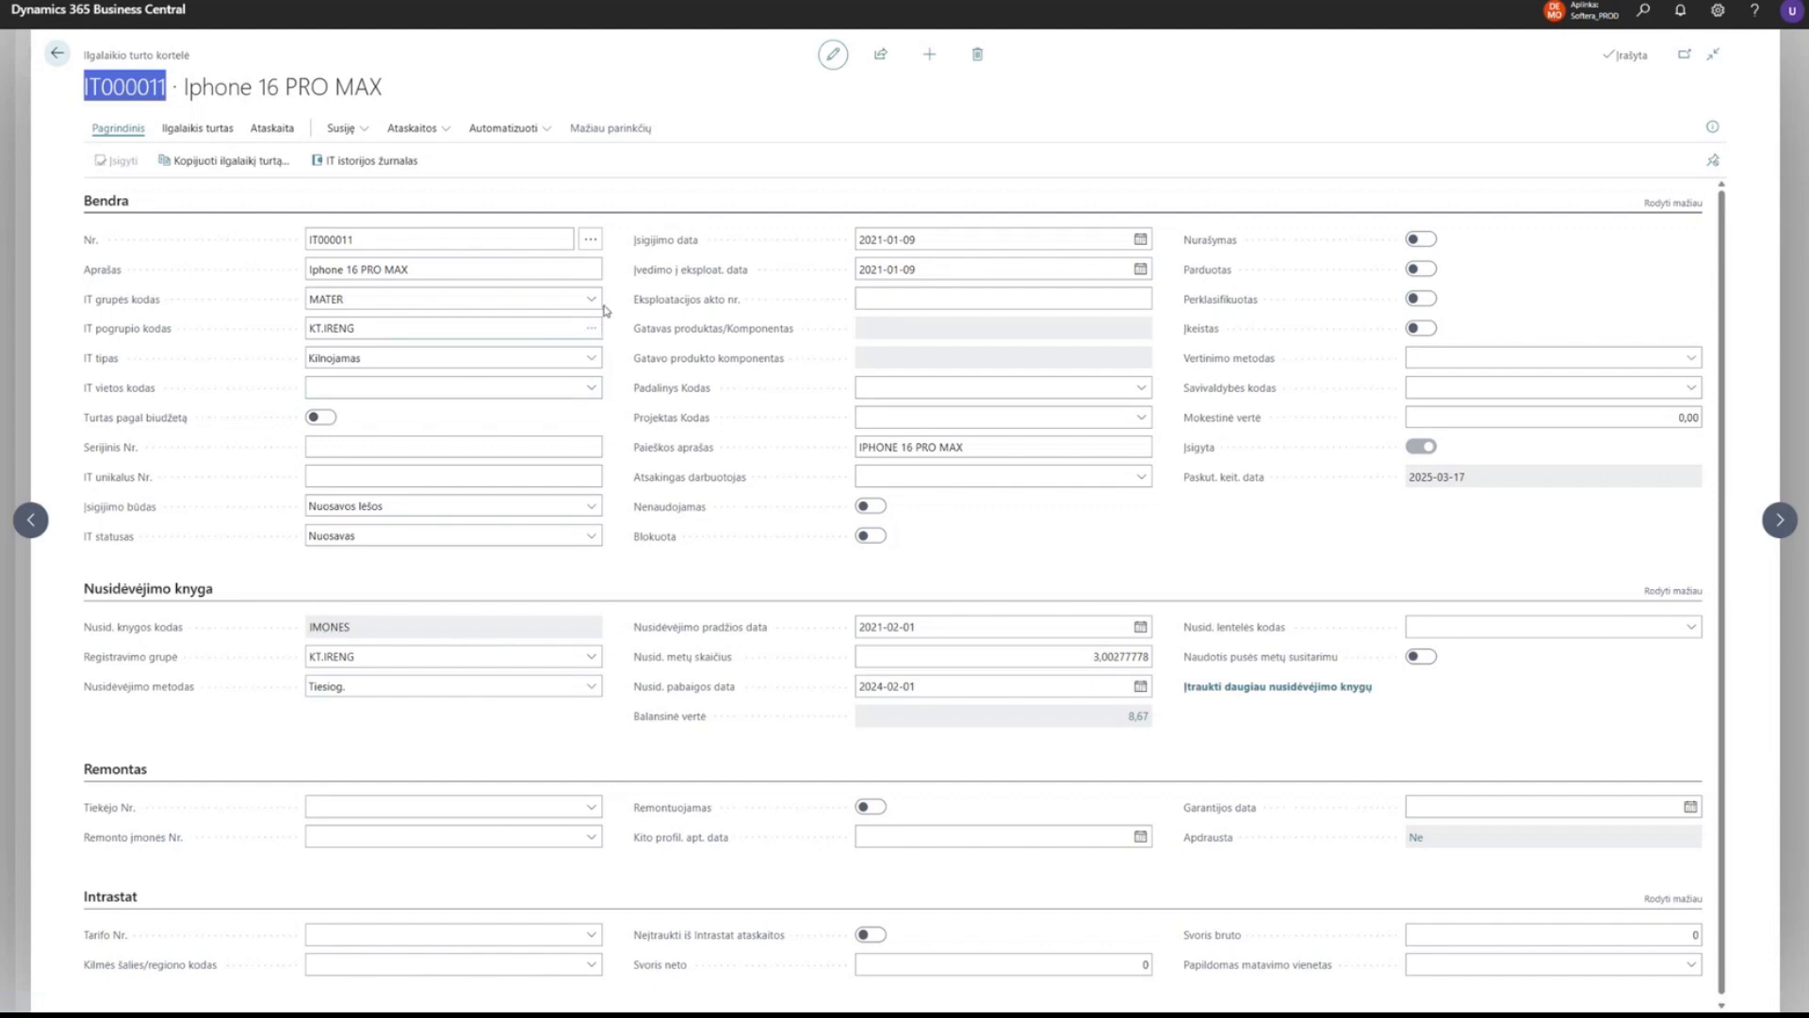
left_click(591, 656)
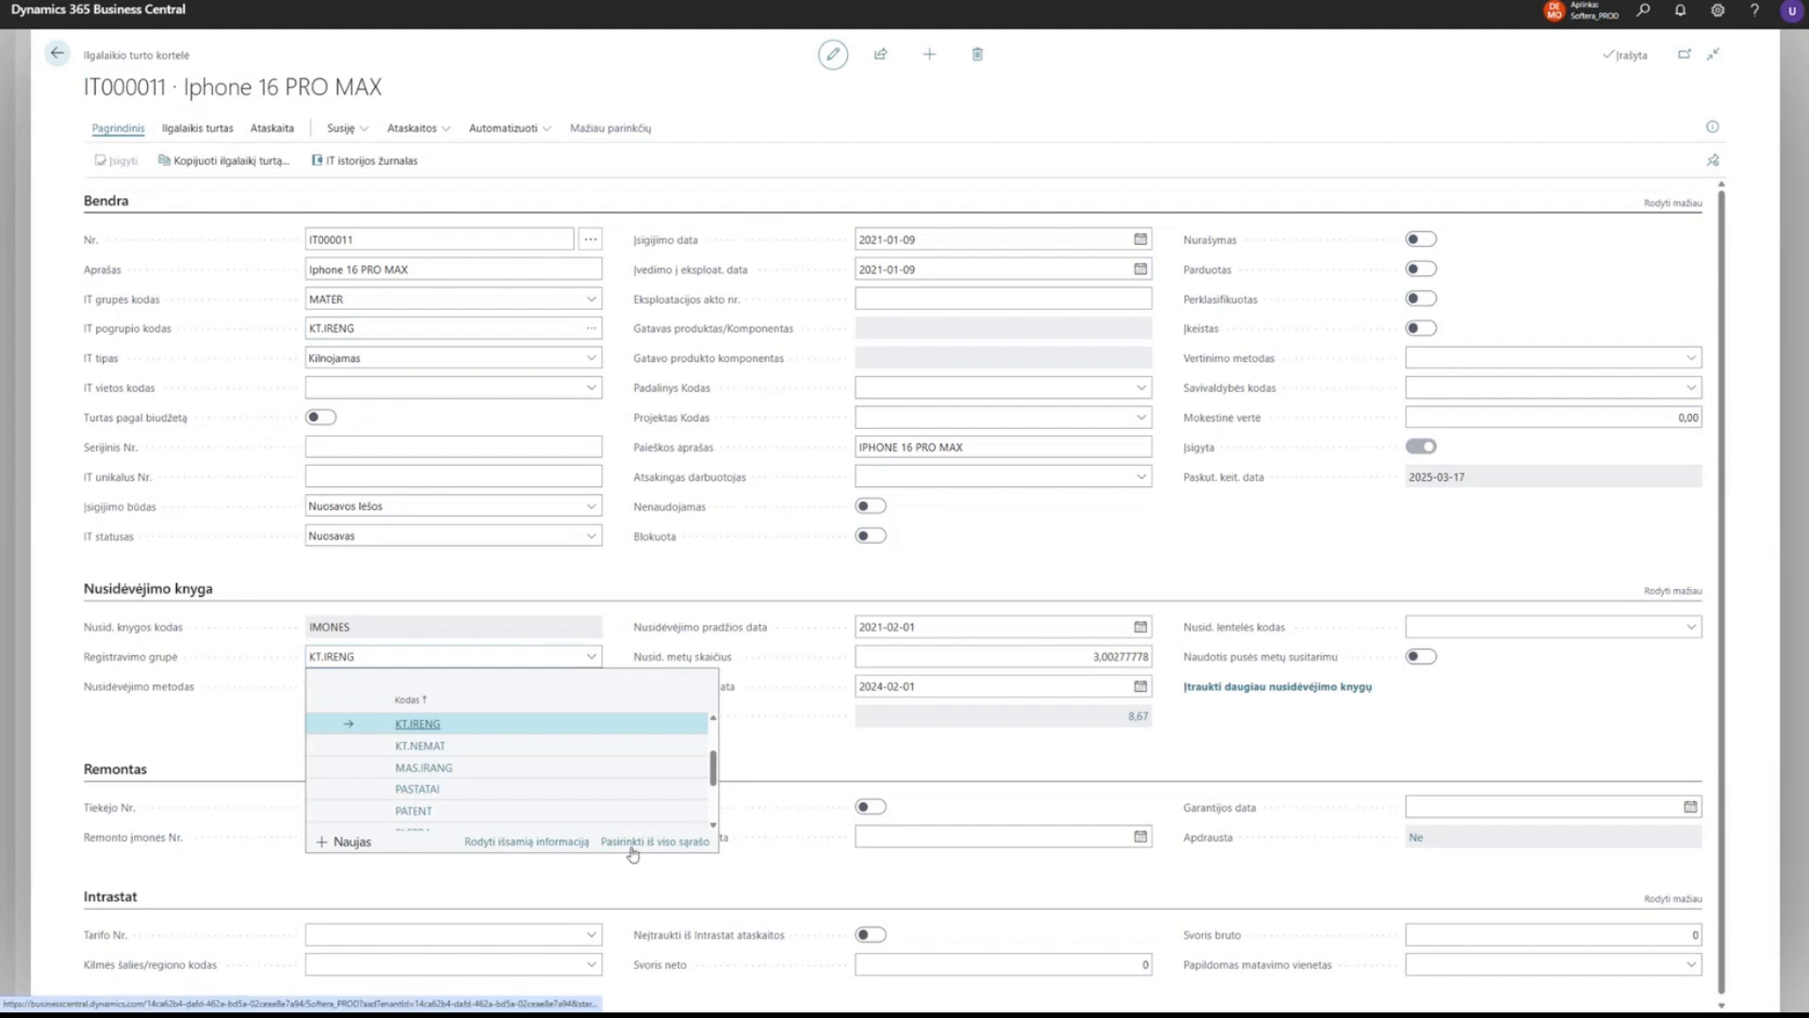
left_click(632, 846)
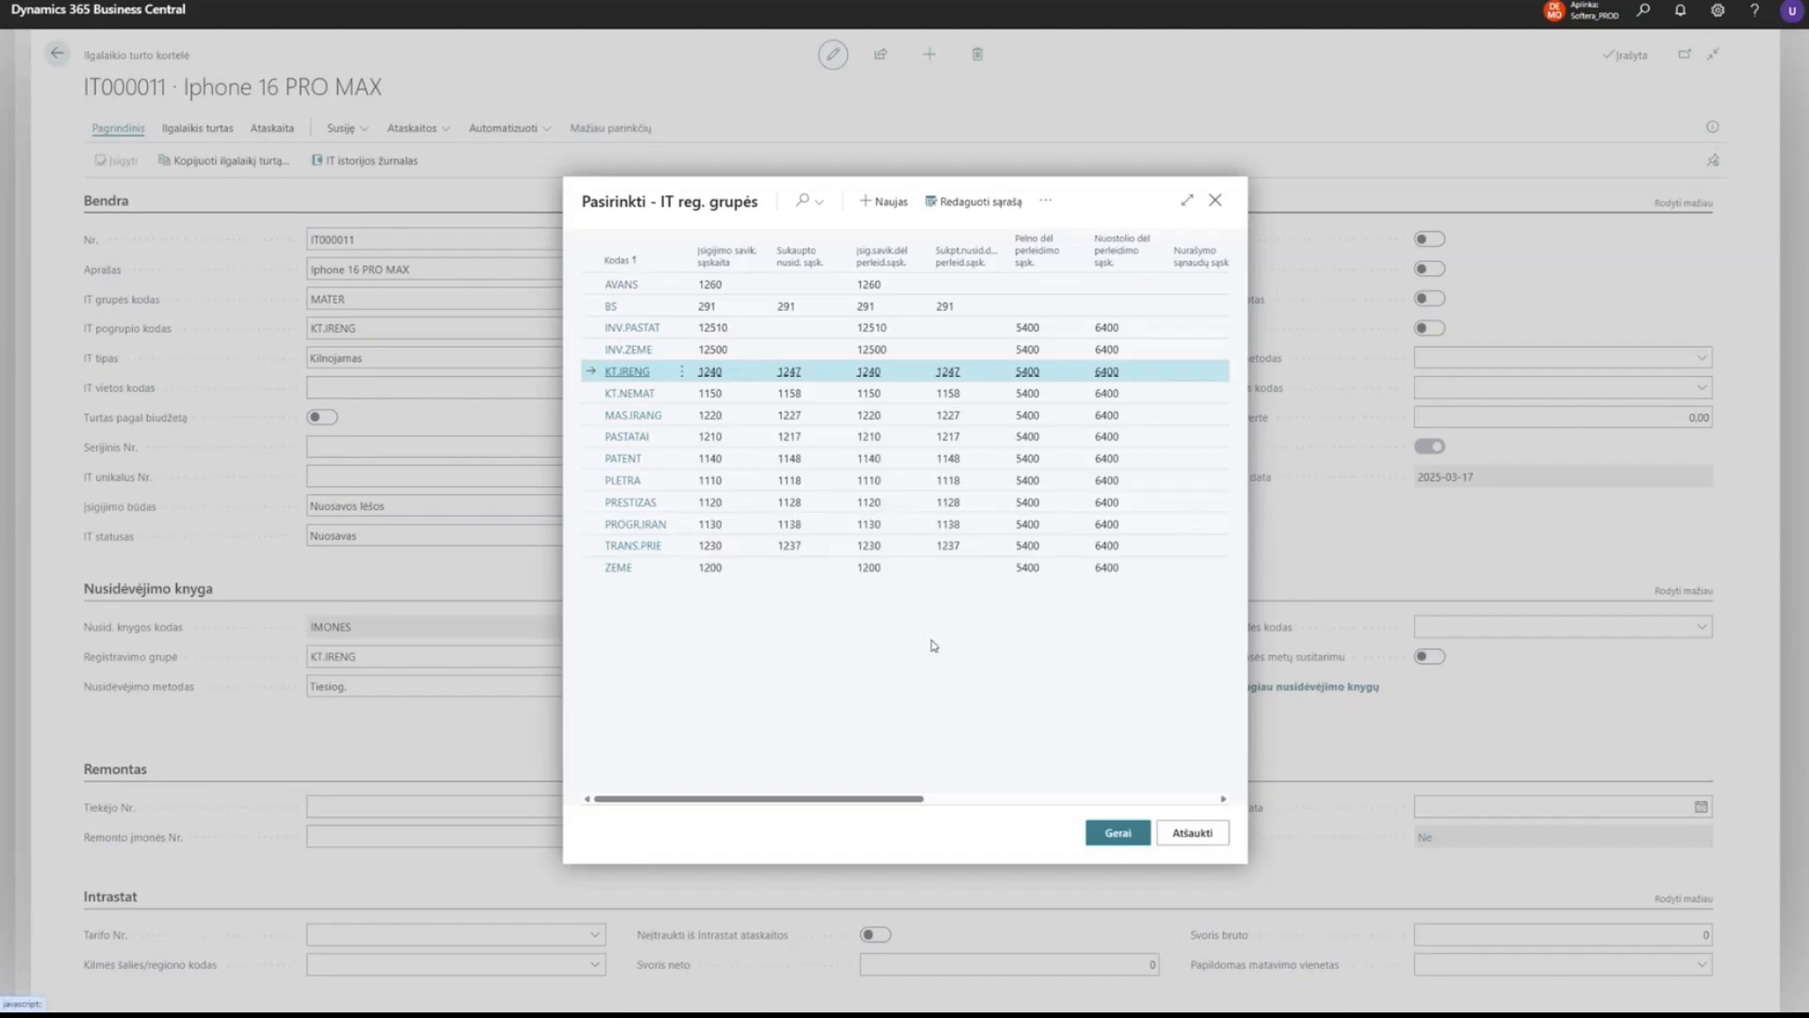
left_click(1189, 203)
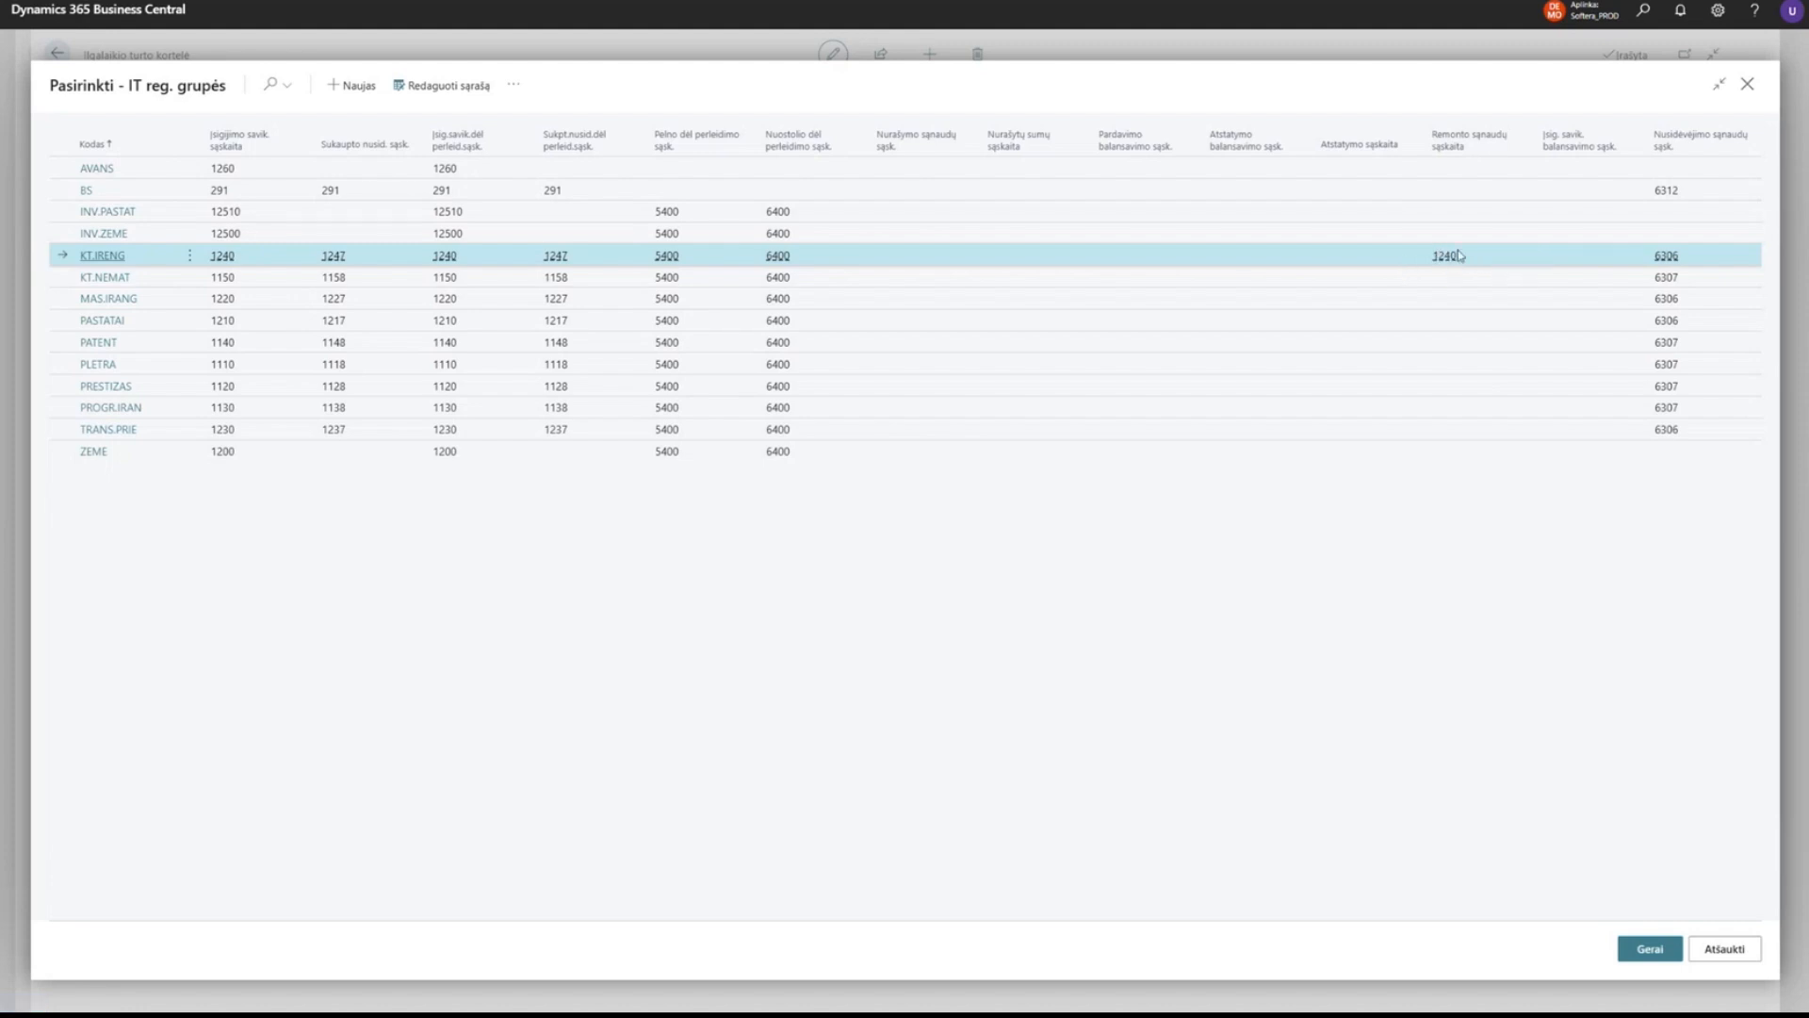
left_click(1428, 256)
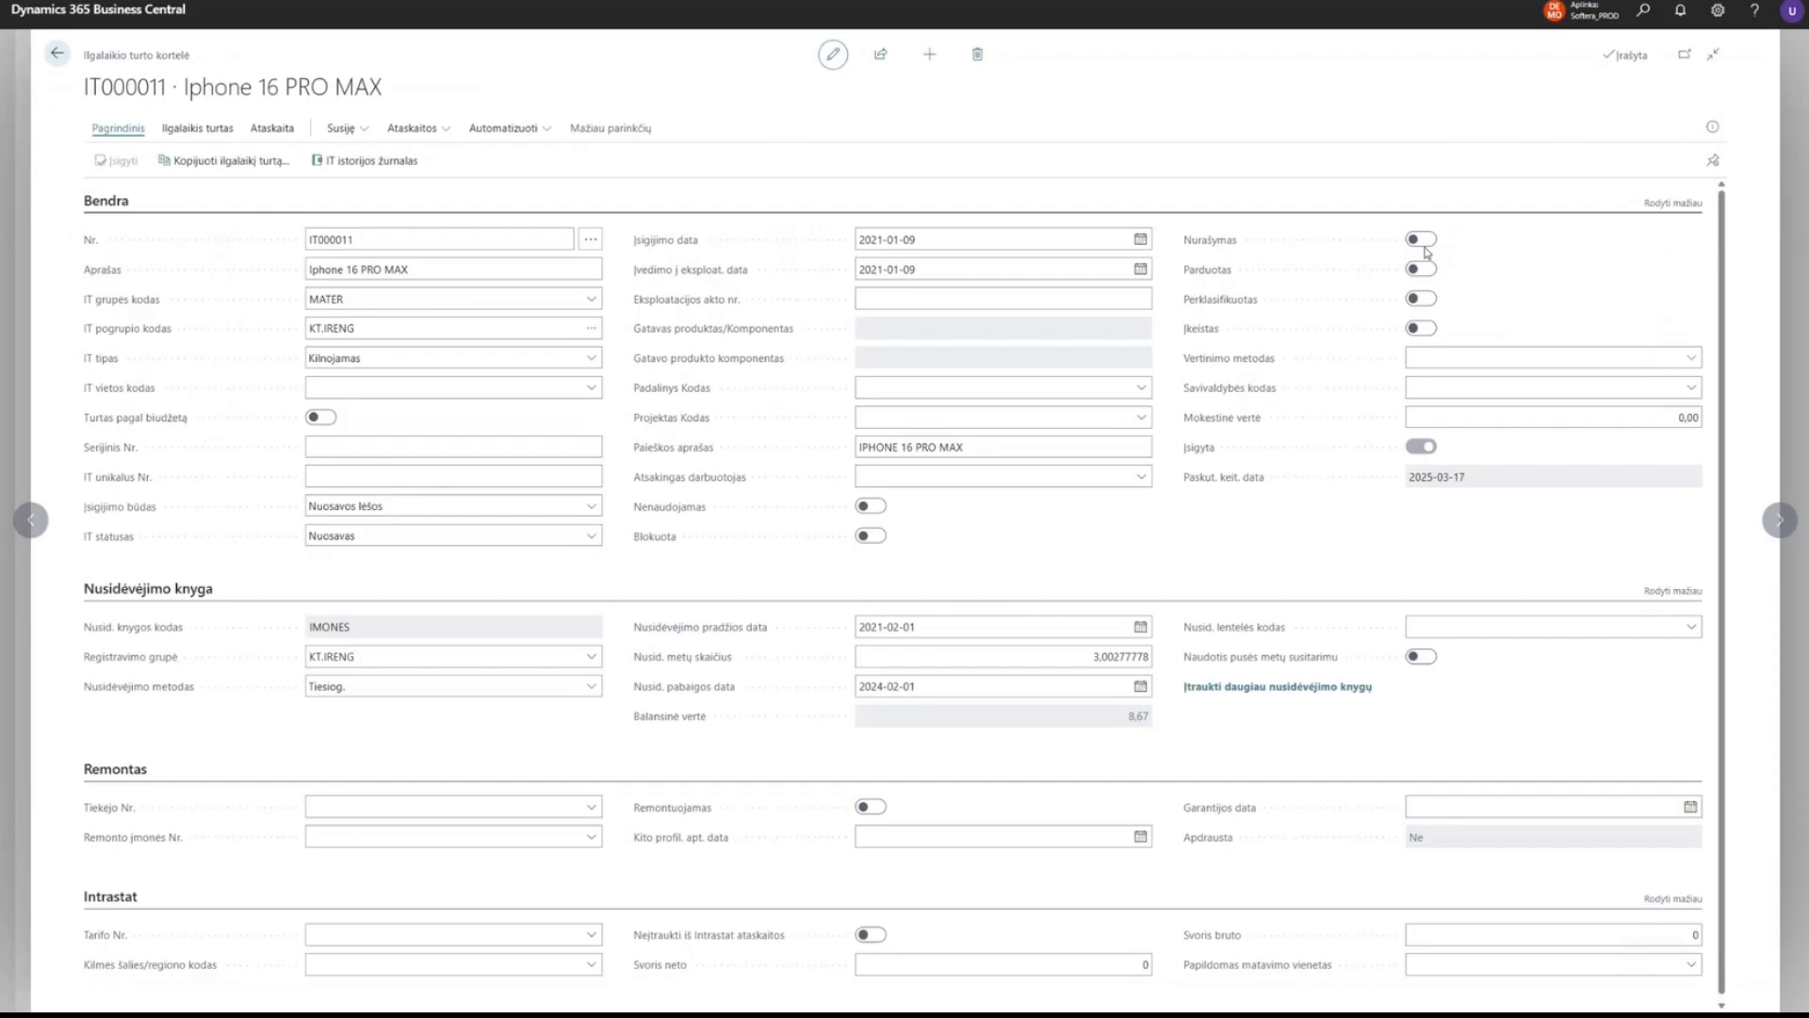
Search for "pirk sf" and open the Pirkimo SF list.
left_click(1643, 11)
type("op")
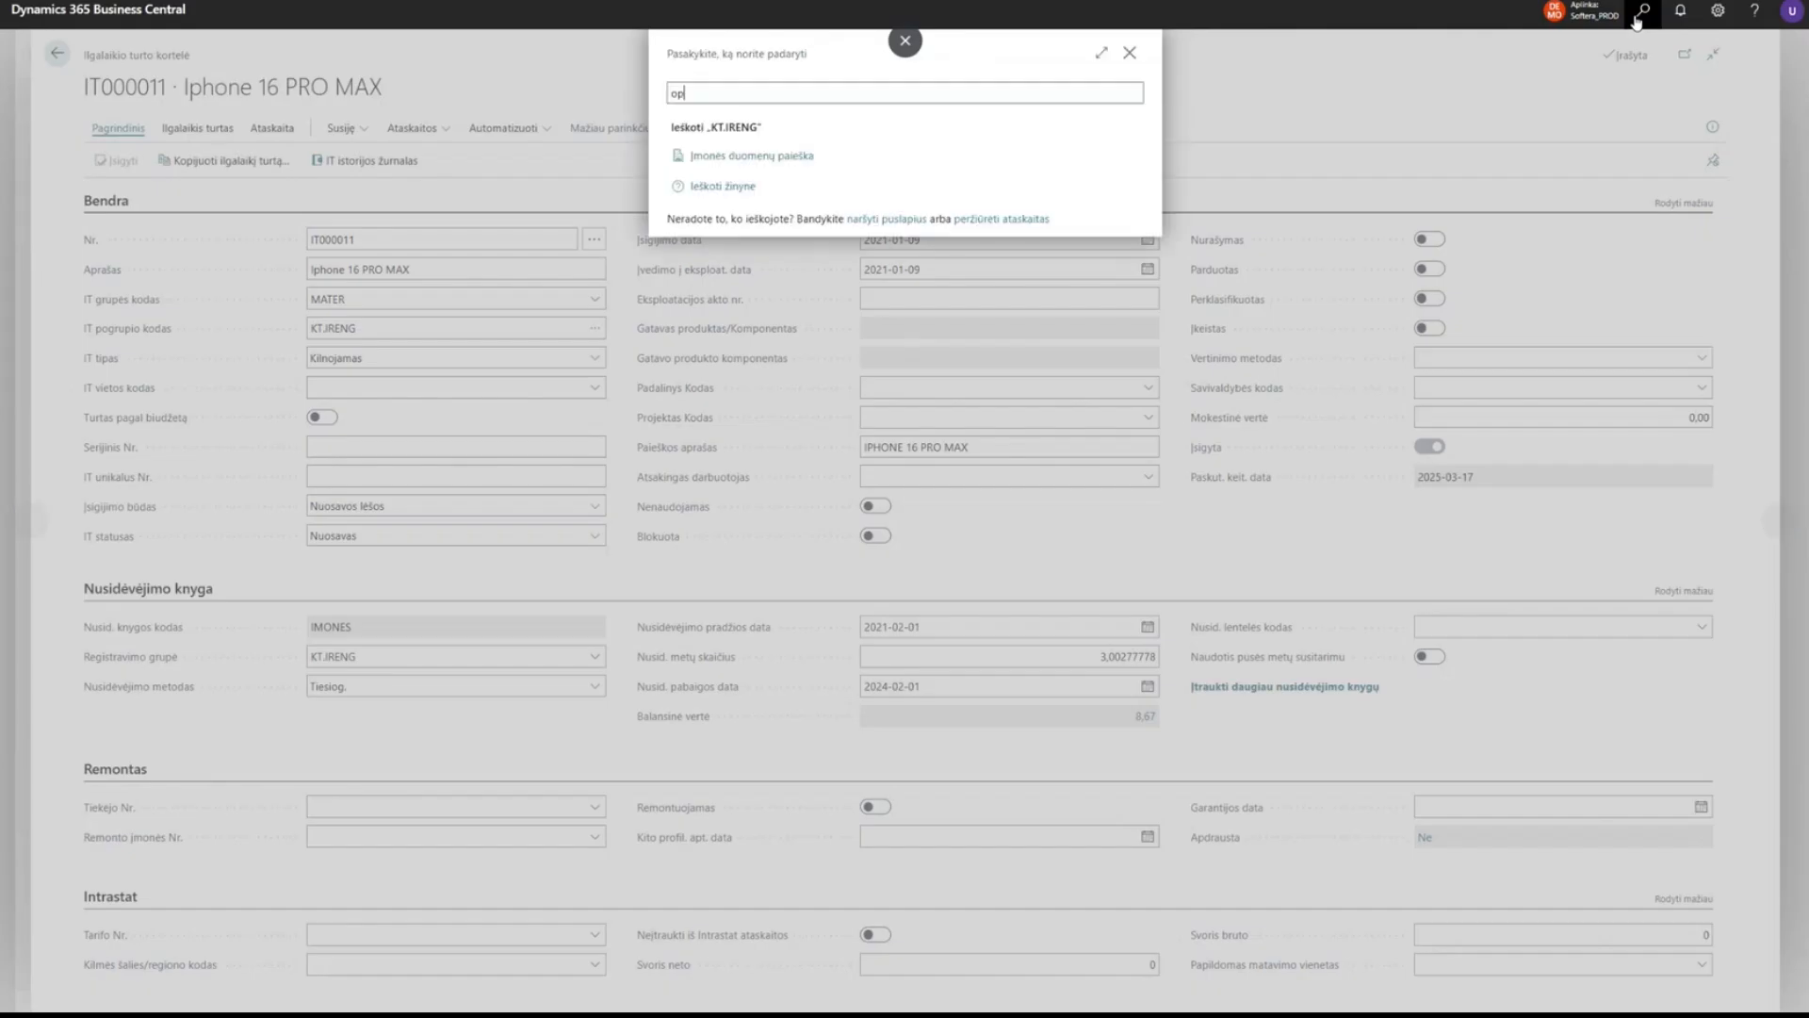
type("i")
key("BackSpace")
key("BackSpace")
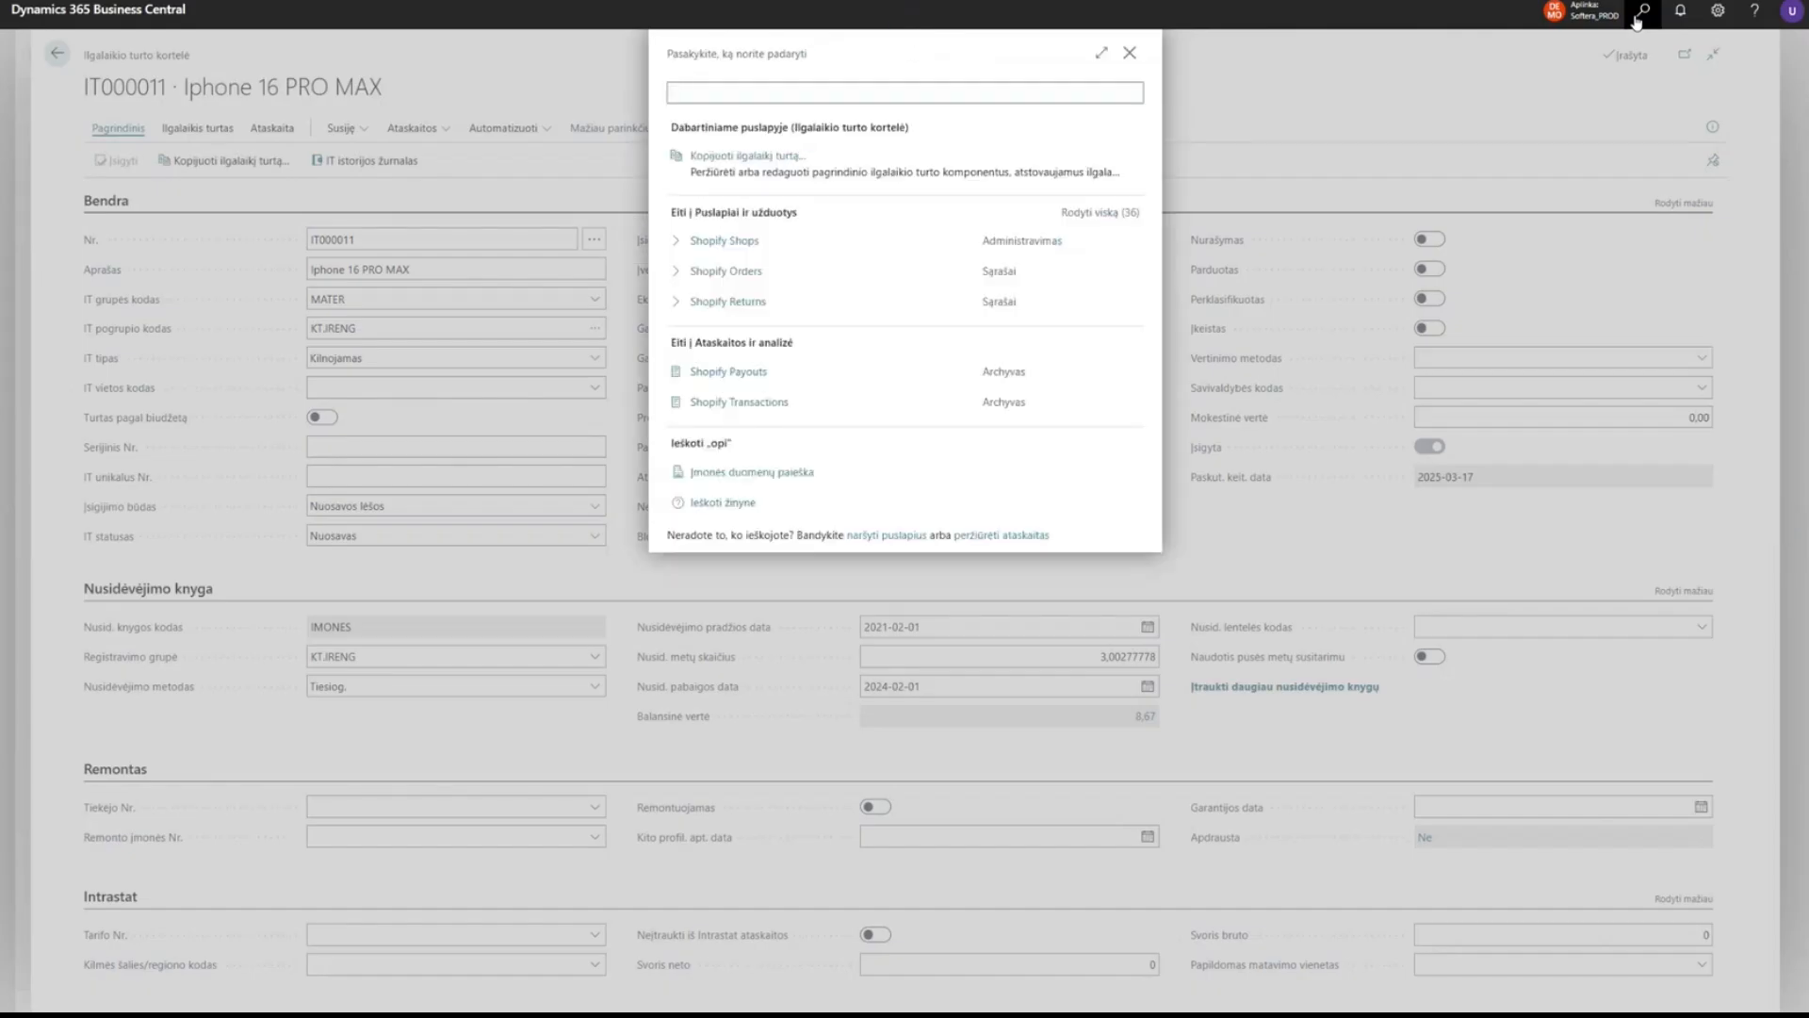
type("pirk sf")
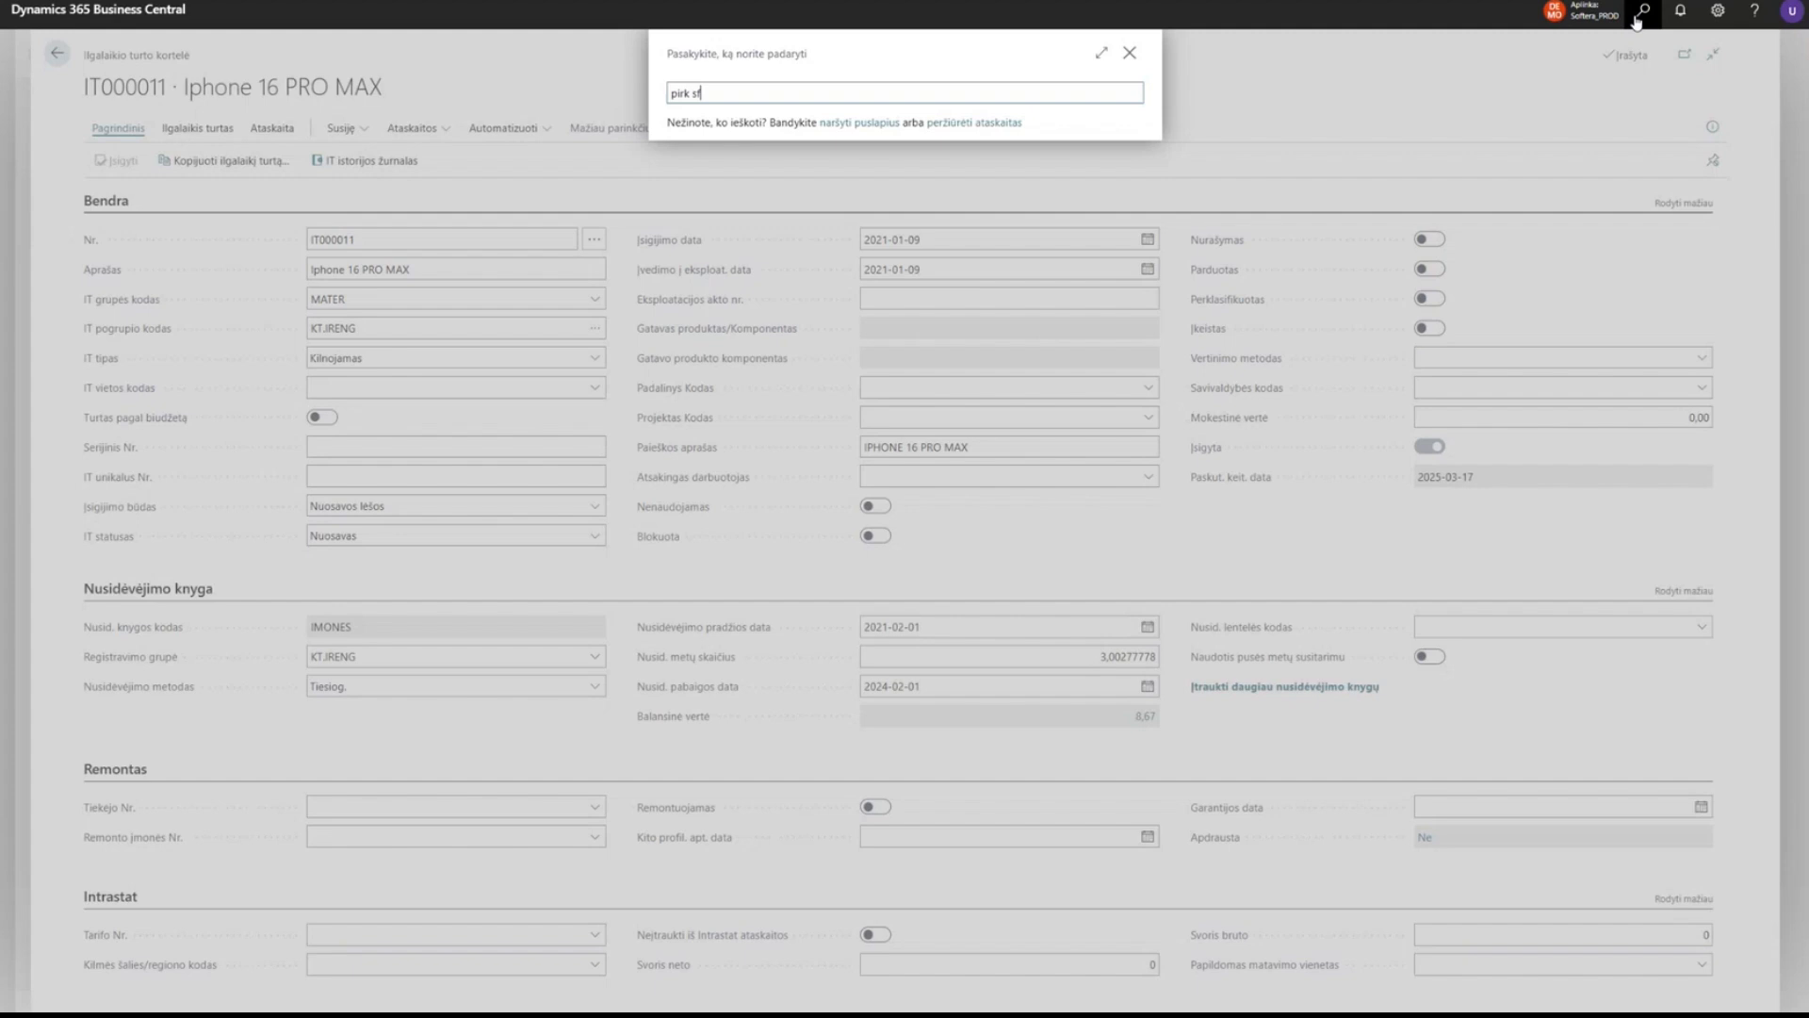
left_click(692, 170)
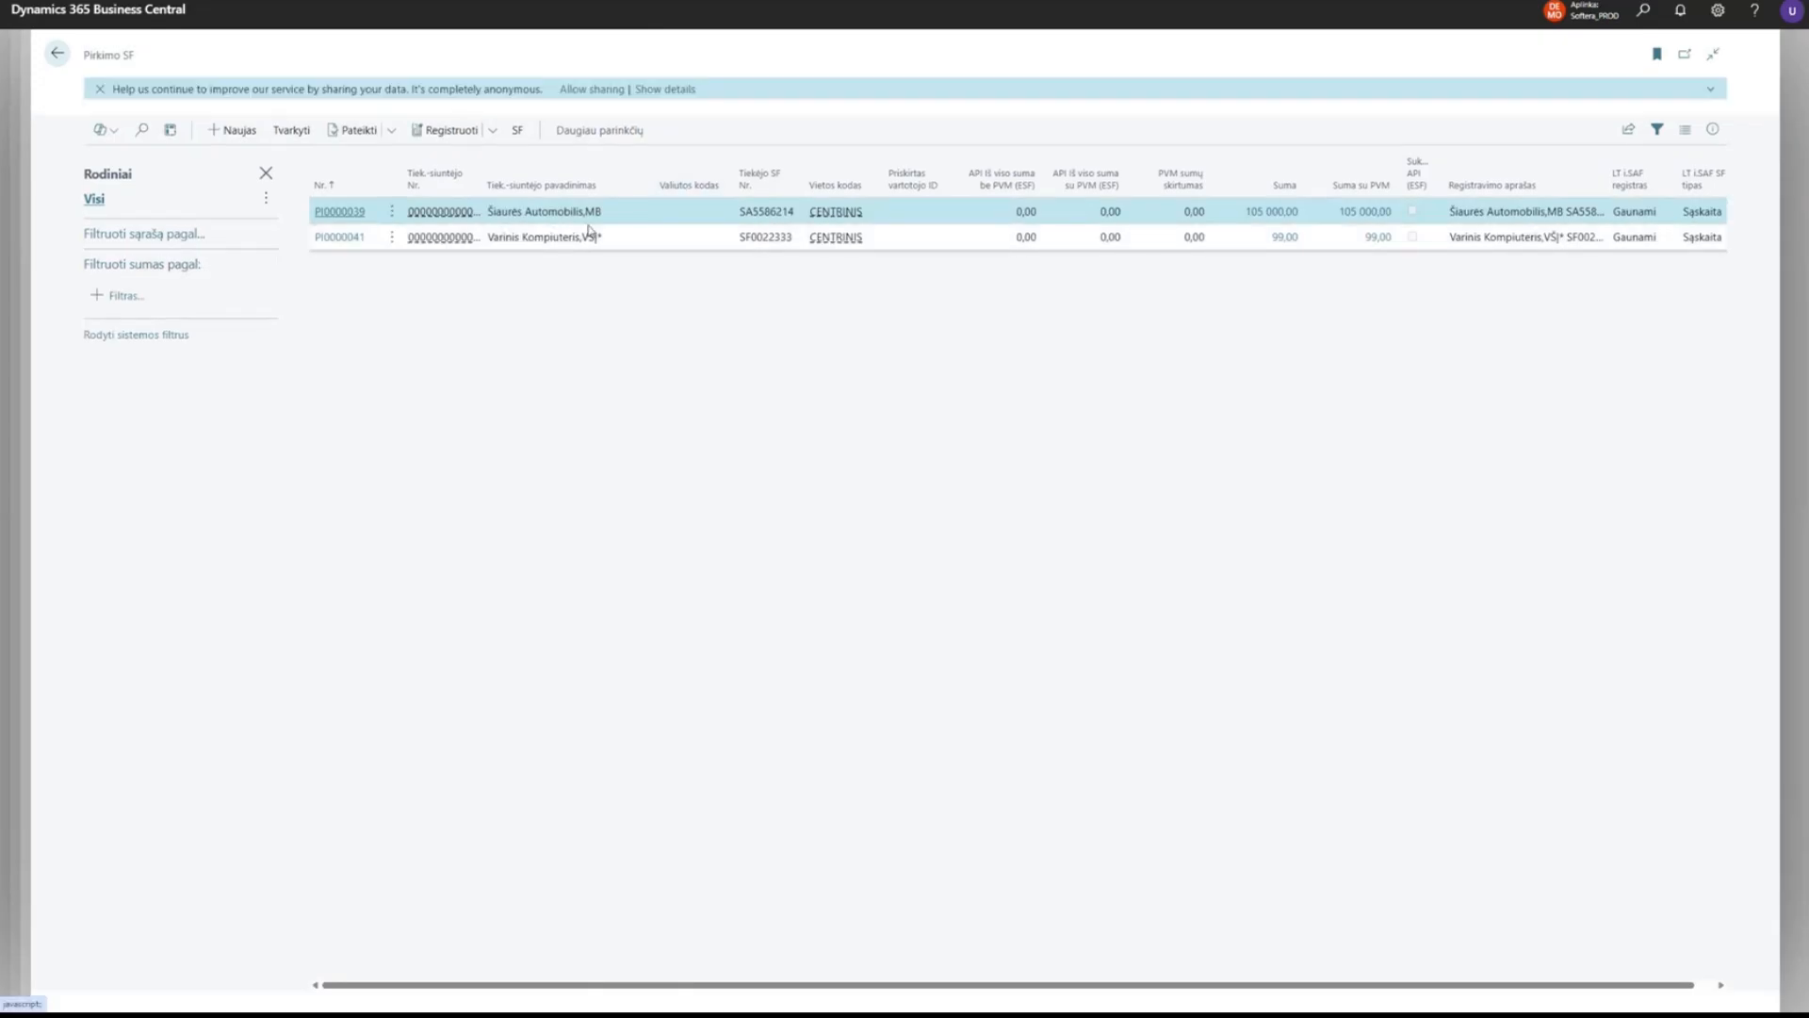
Open the Varinis Kompiuteris purchase invoice and review its fixed asset line for IT000011.
left_click(354, 238)
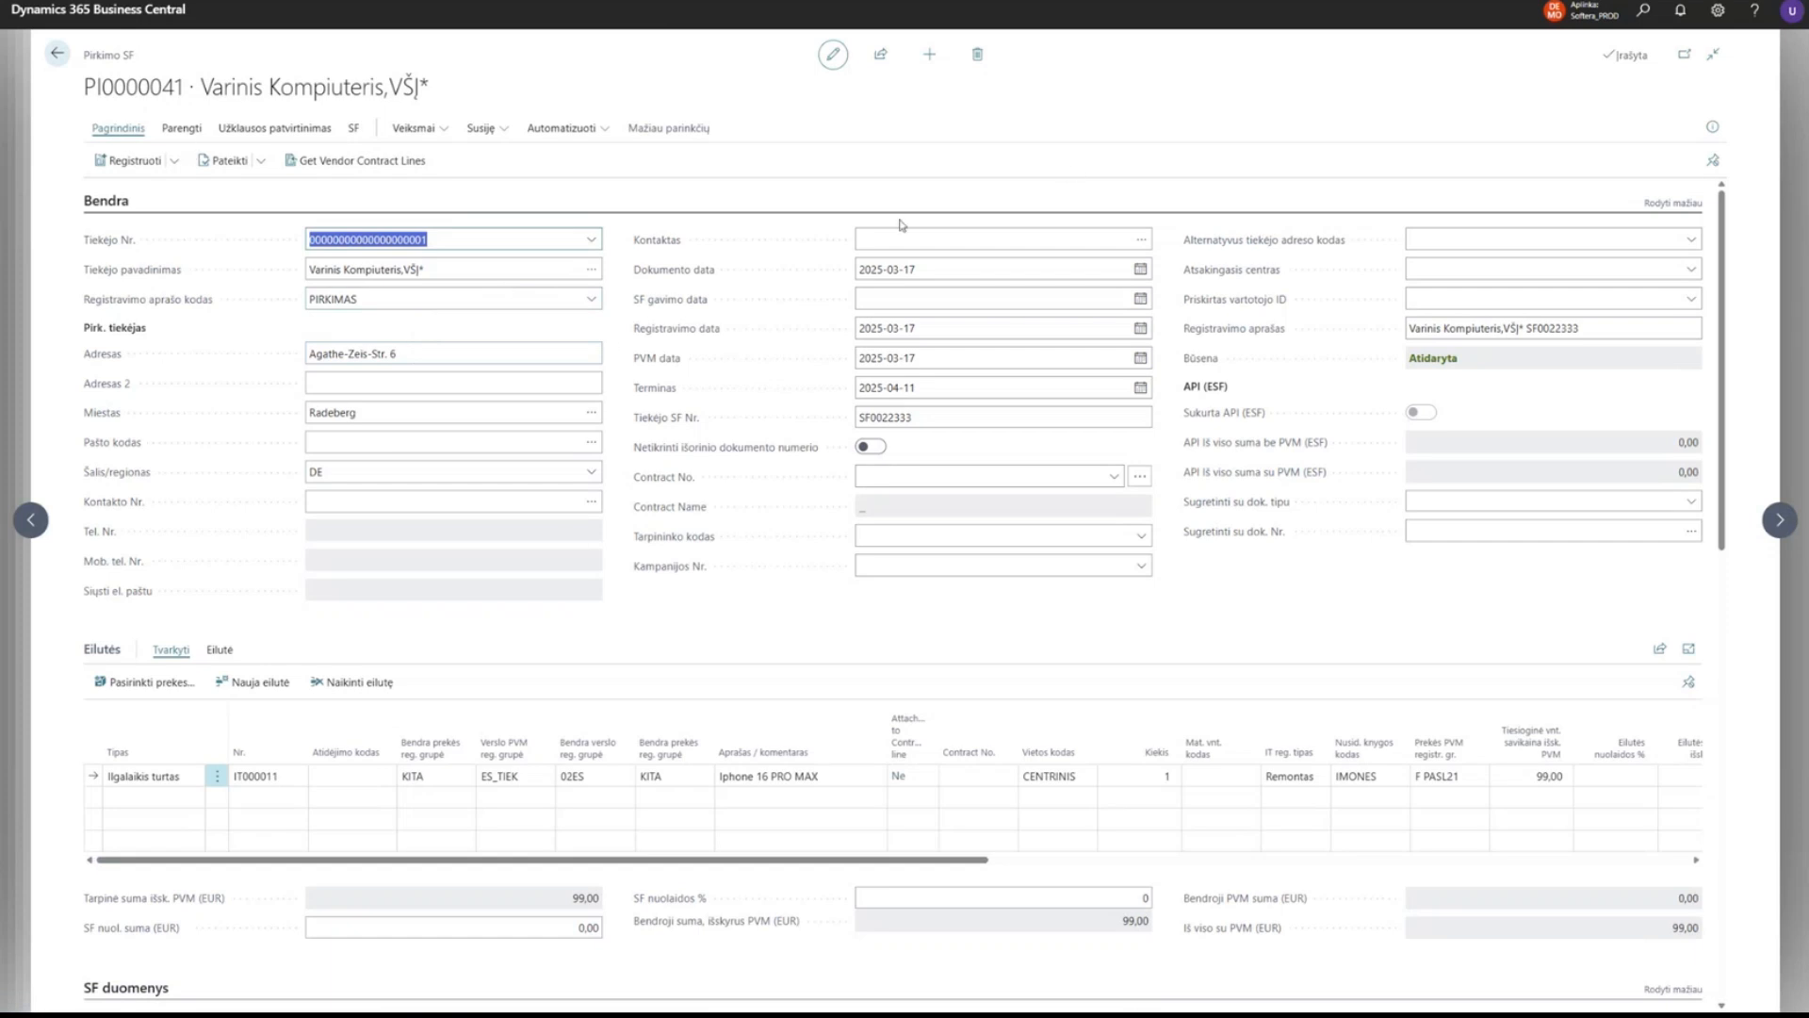
scroll(863, 333, "down", 4)
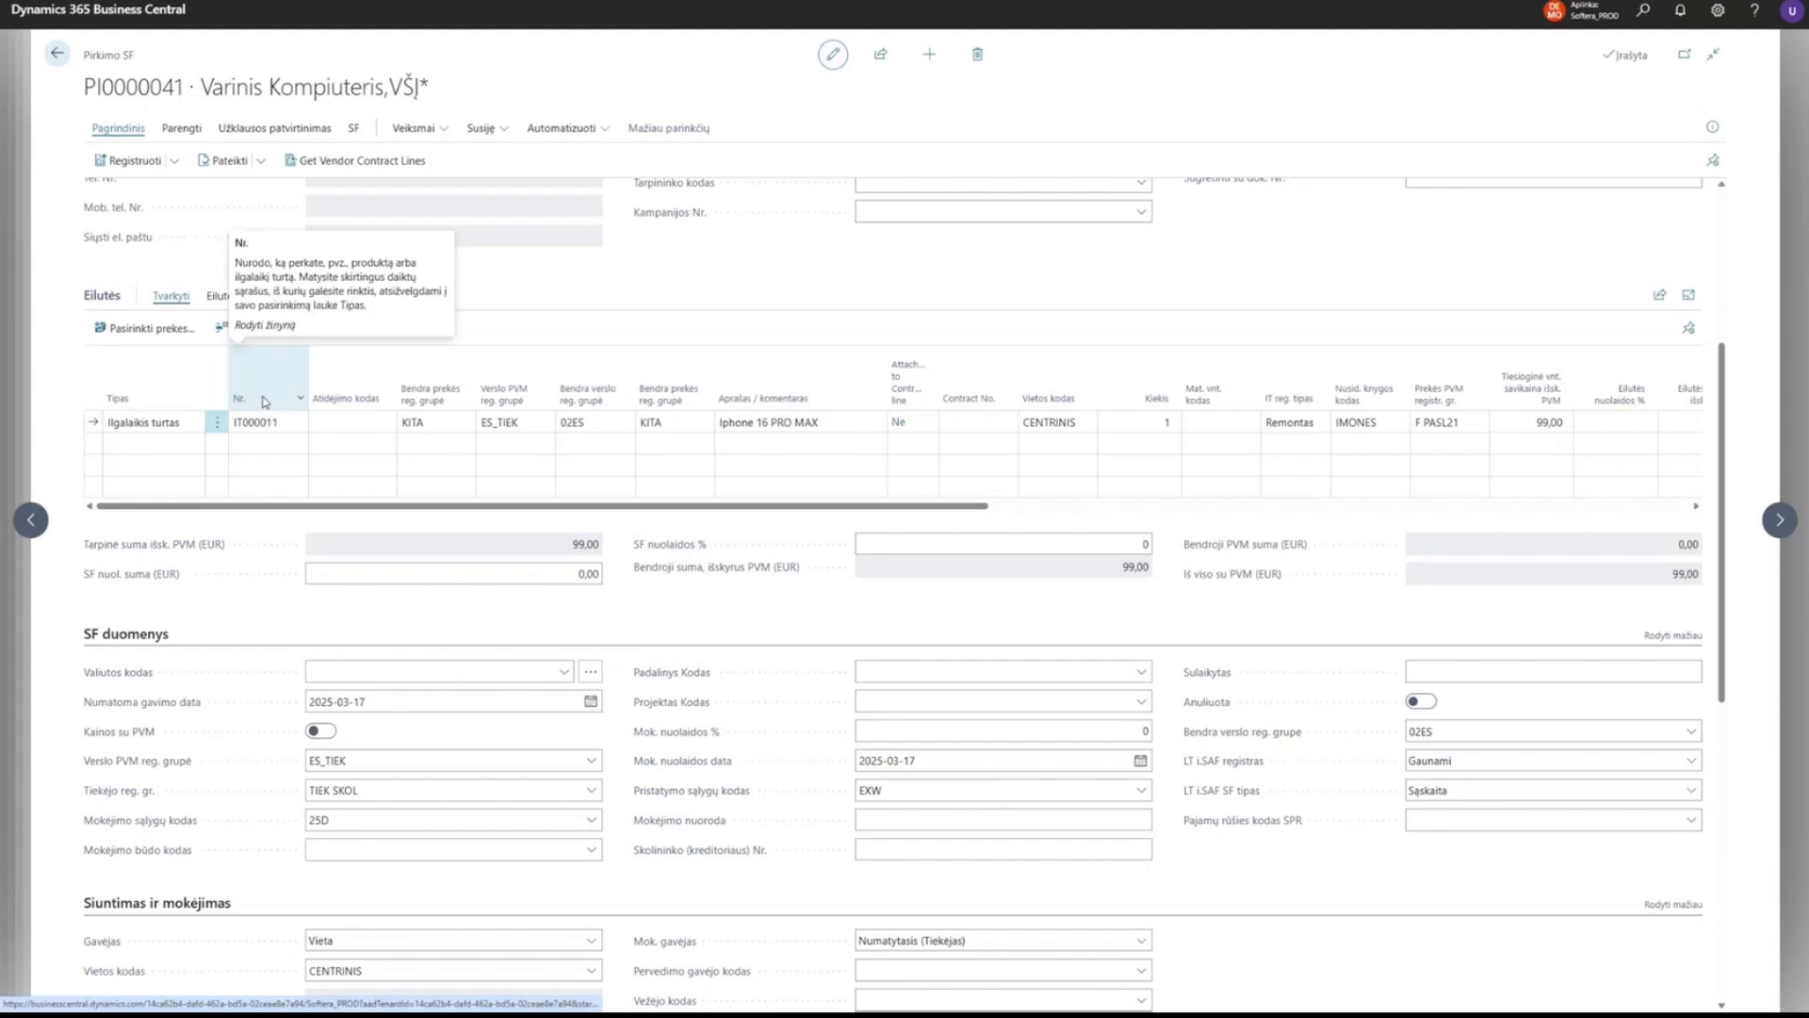
left_click(141, 427)
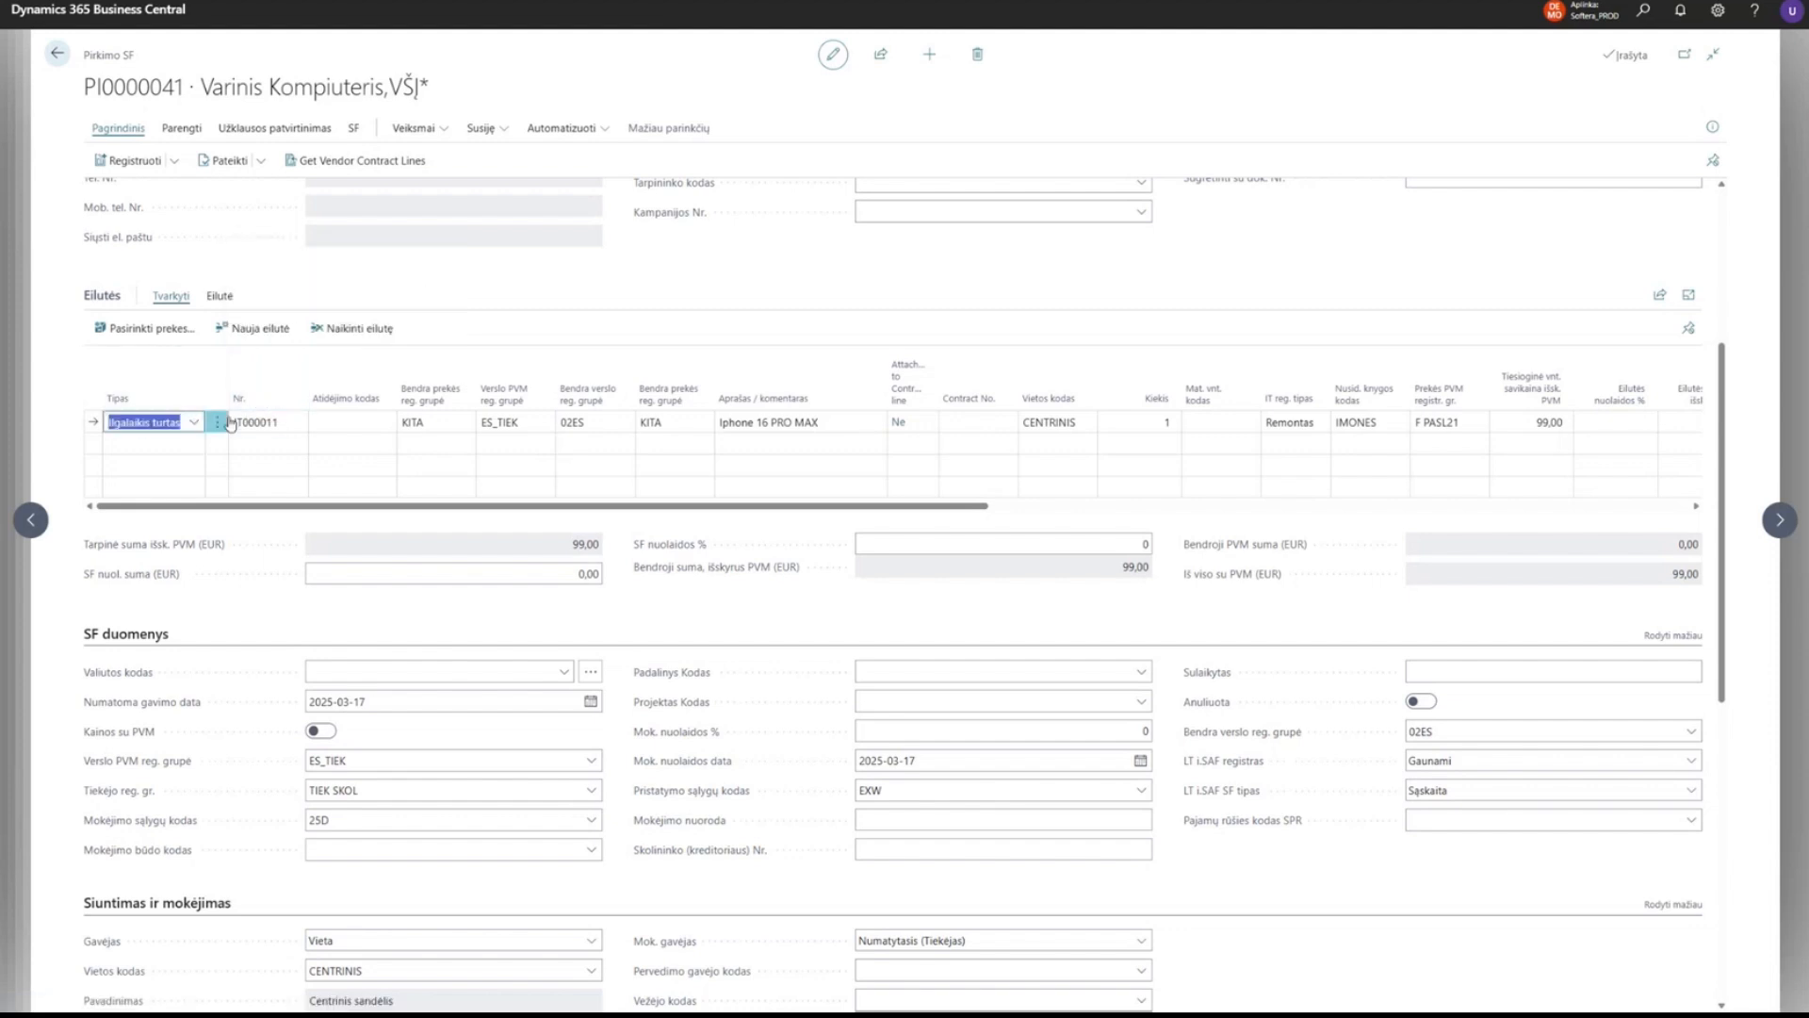
key("Tab")
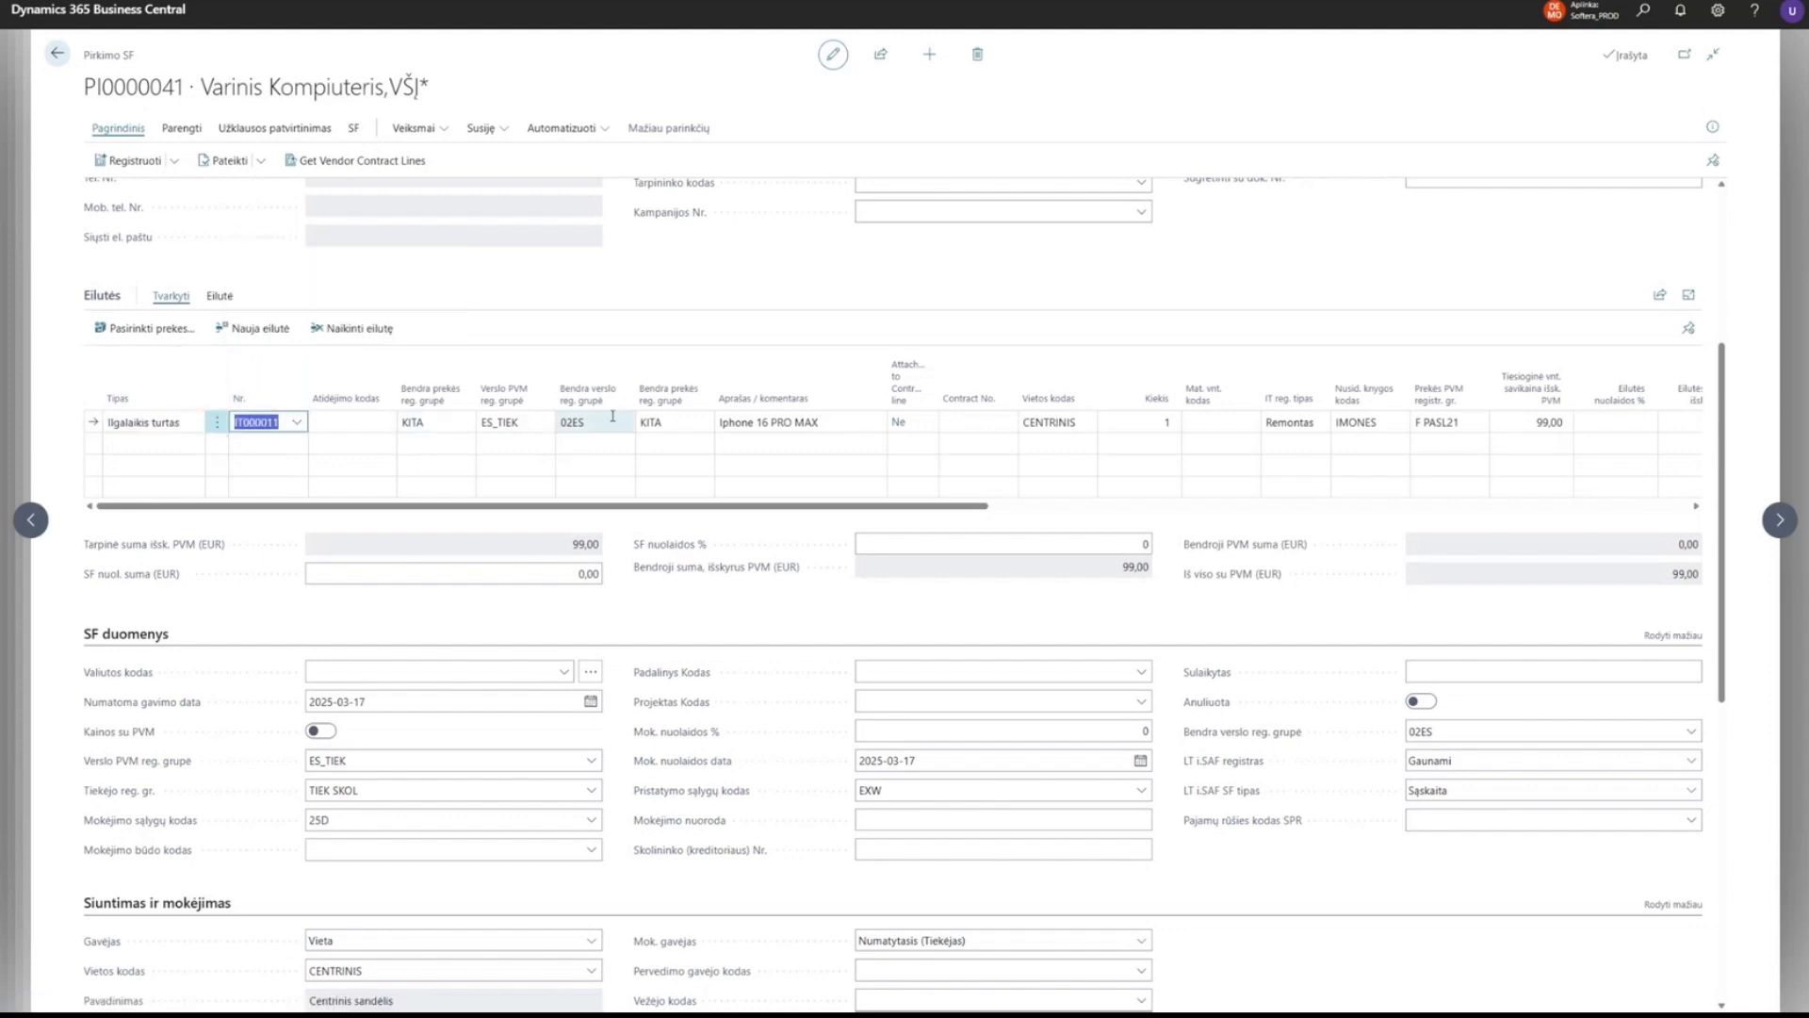
left_click(1141, 420)
left_click_drag(975, 513, 1176, 517)
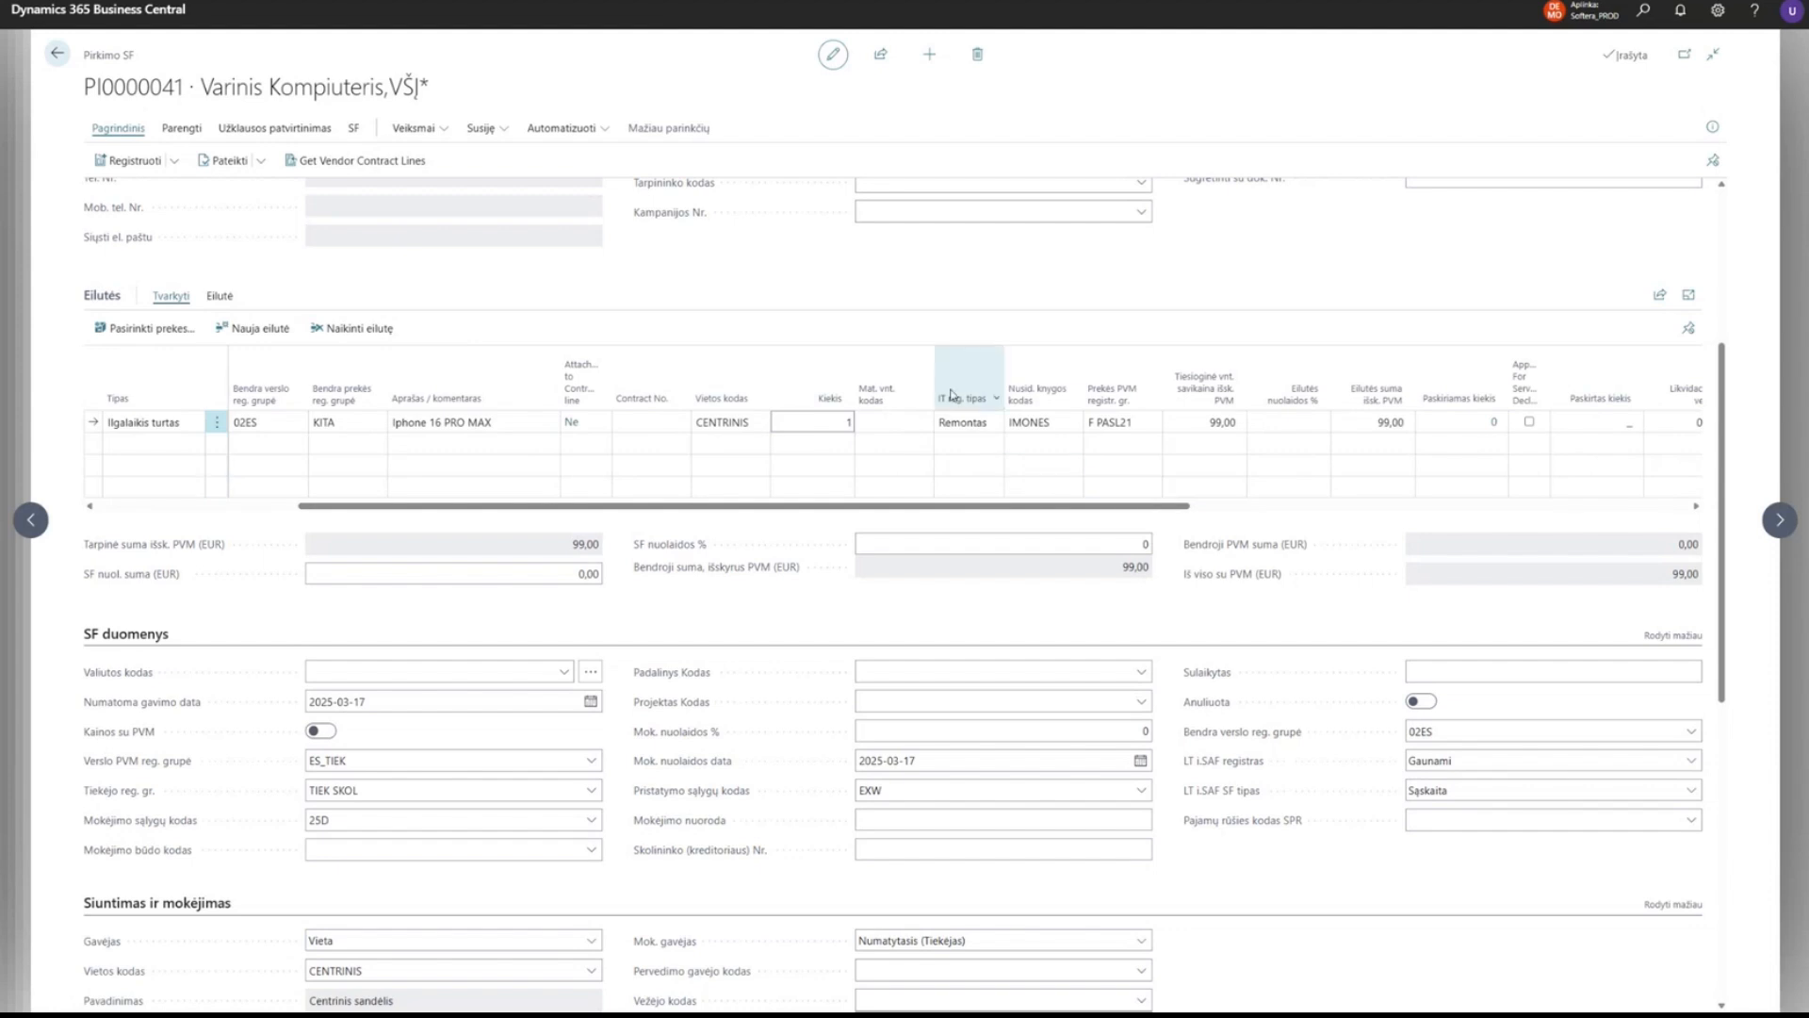
Keep Remontas as the IT registration type on the IT000011 line and register the purchase invoice.
left_click(969, 428)
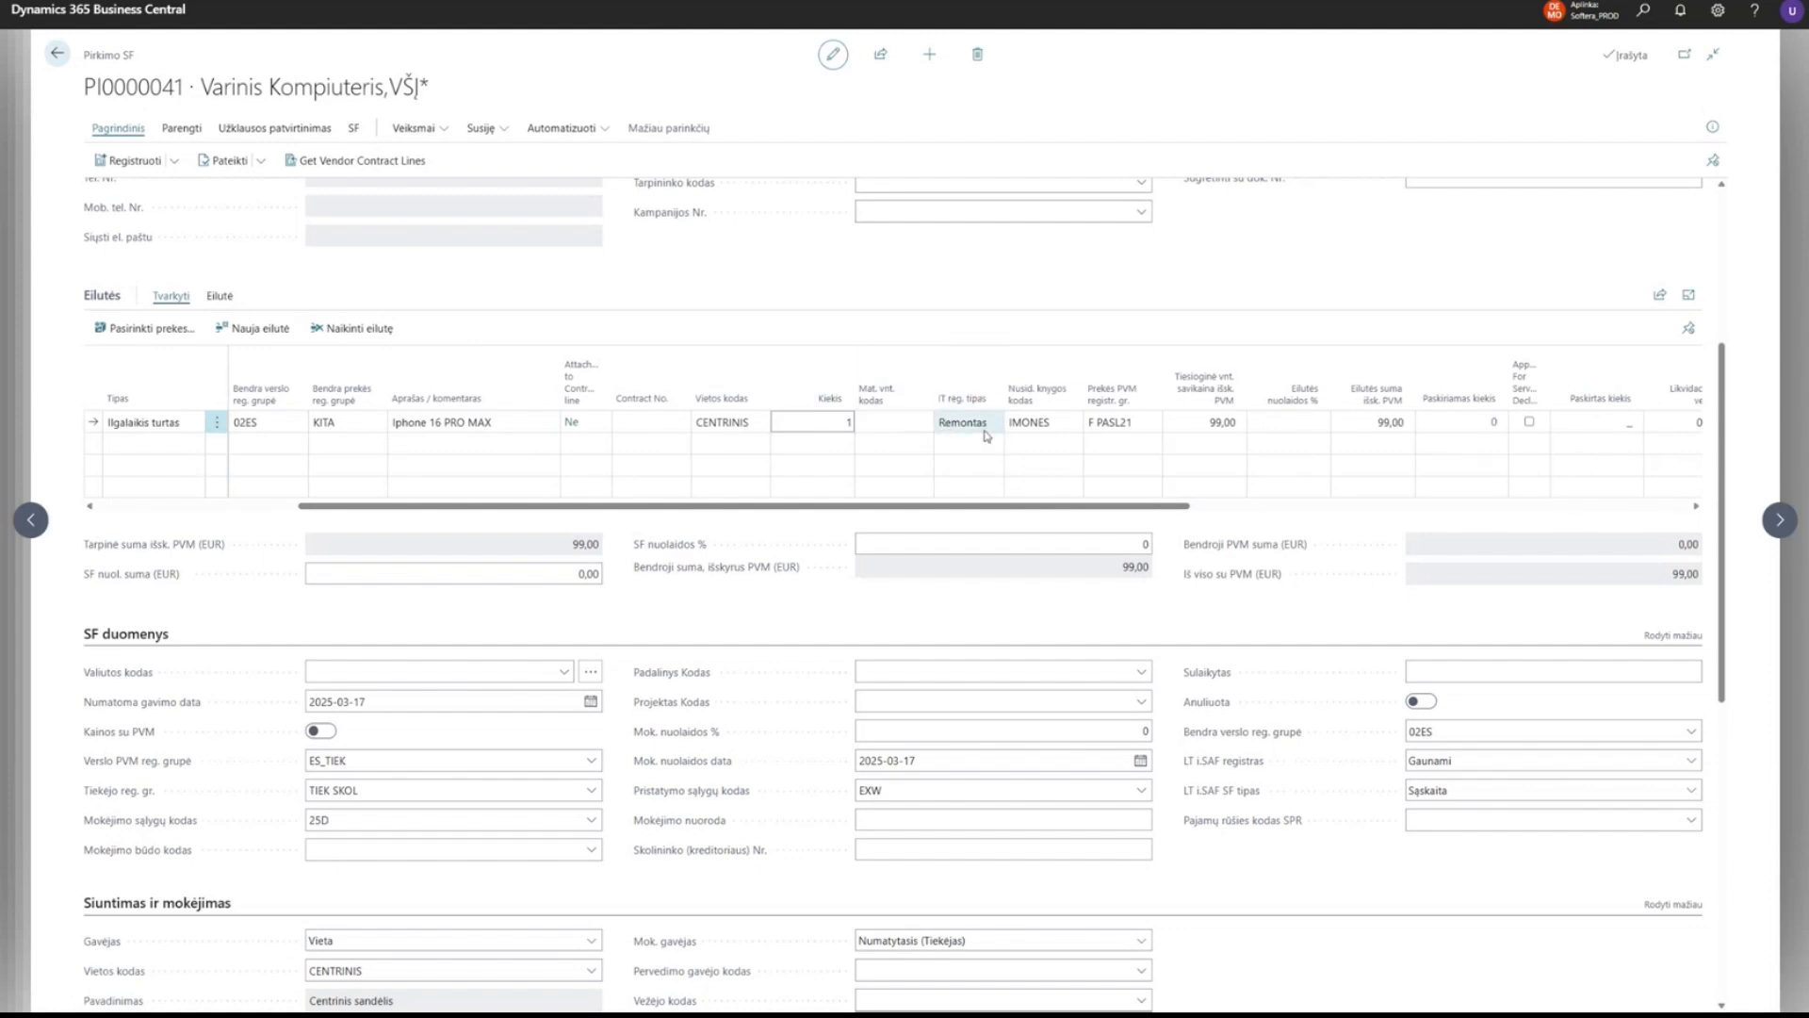
left_click(986, 429)
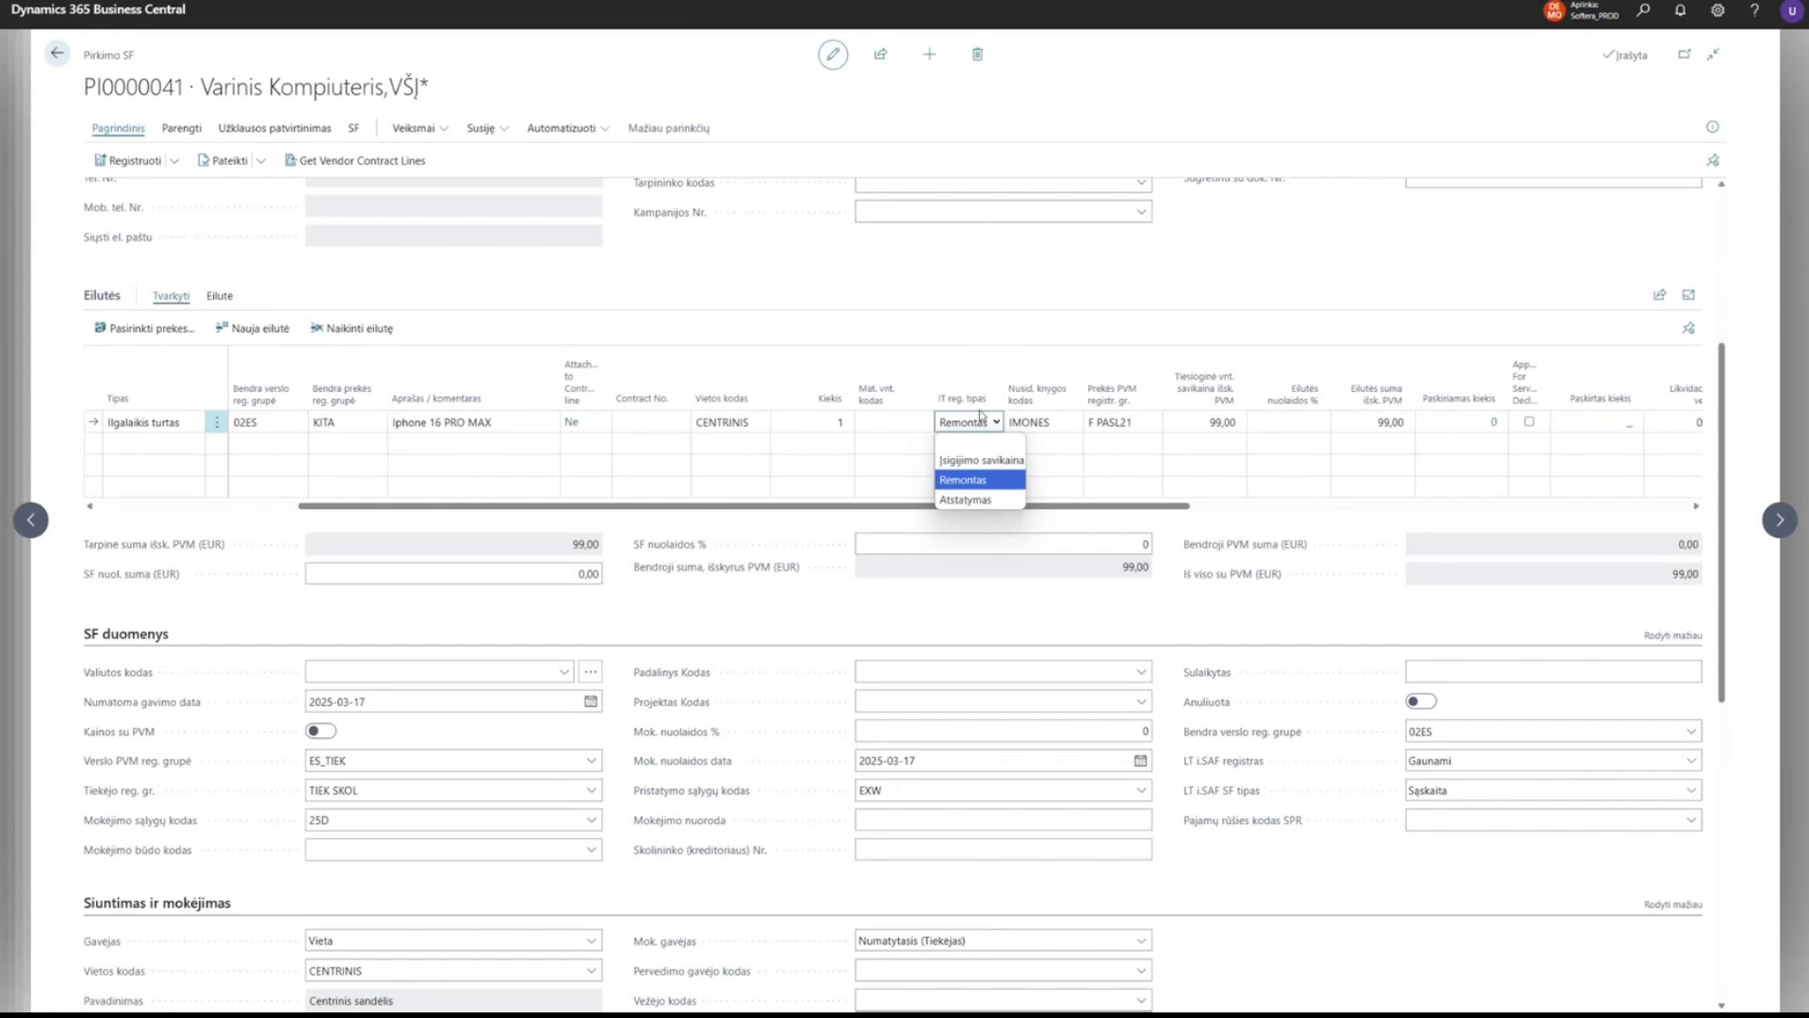
left_click(1035, 426)
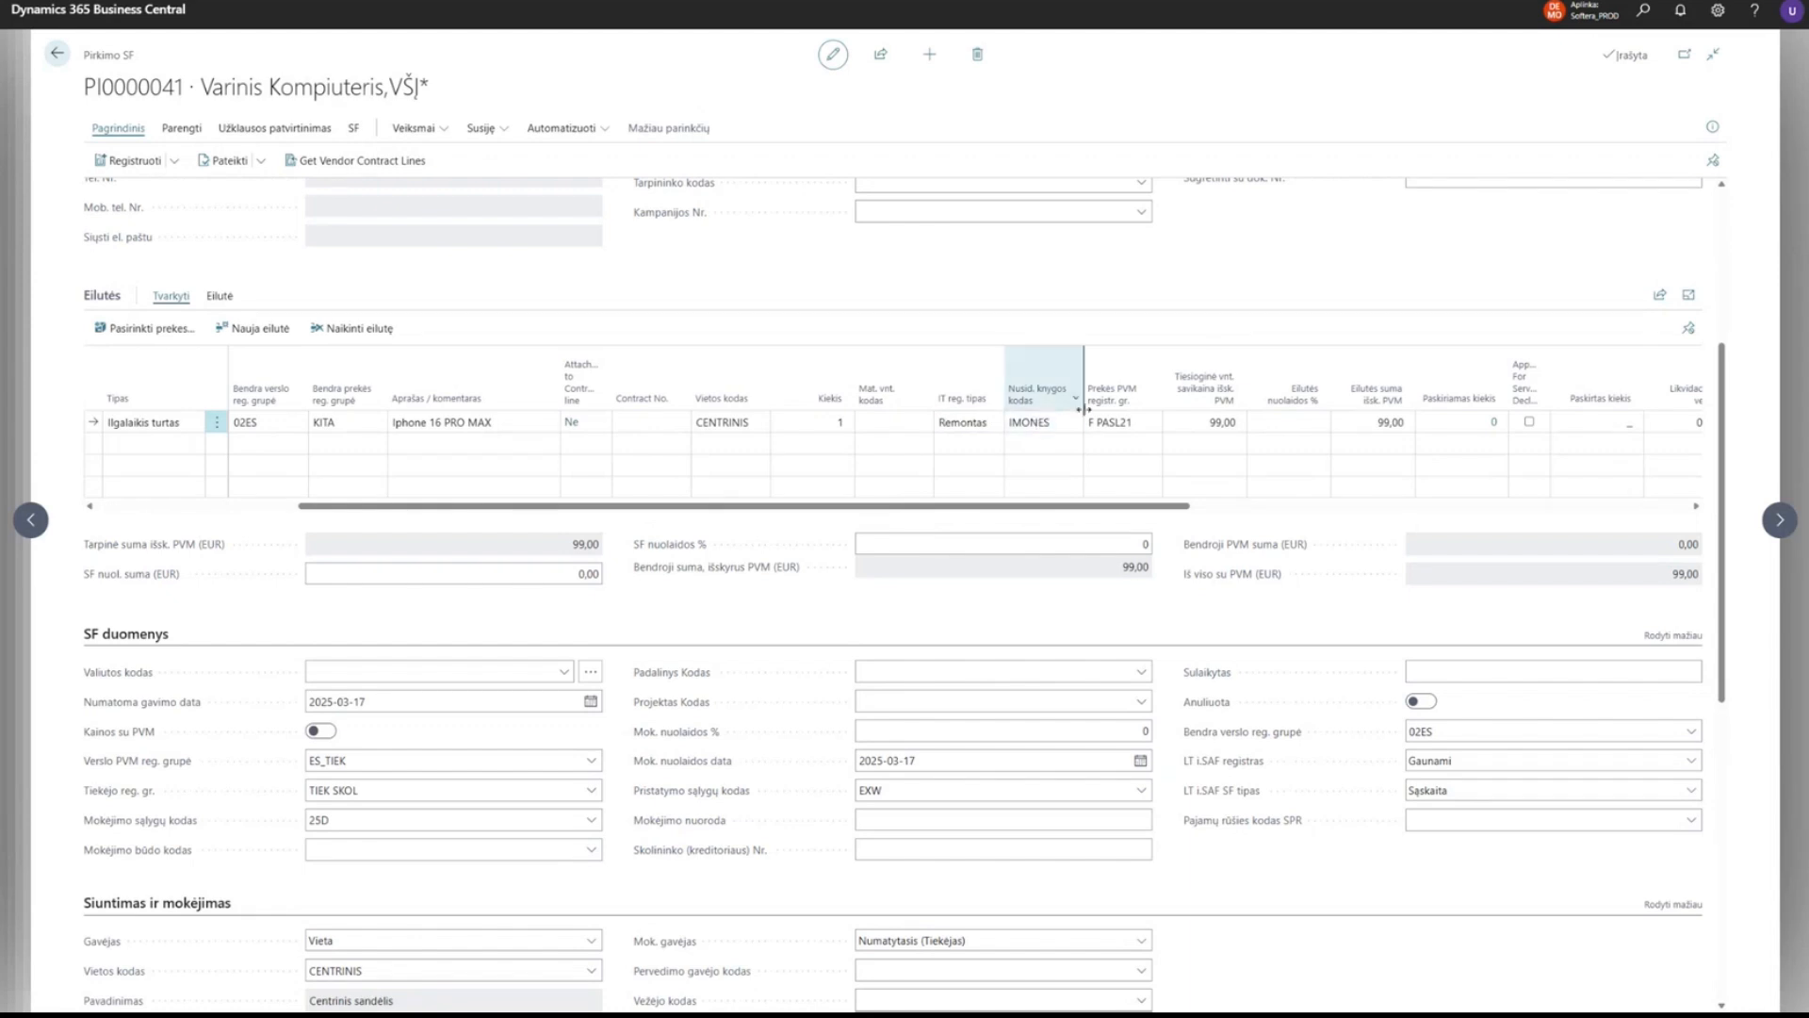
key("Tab")
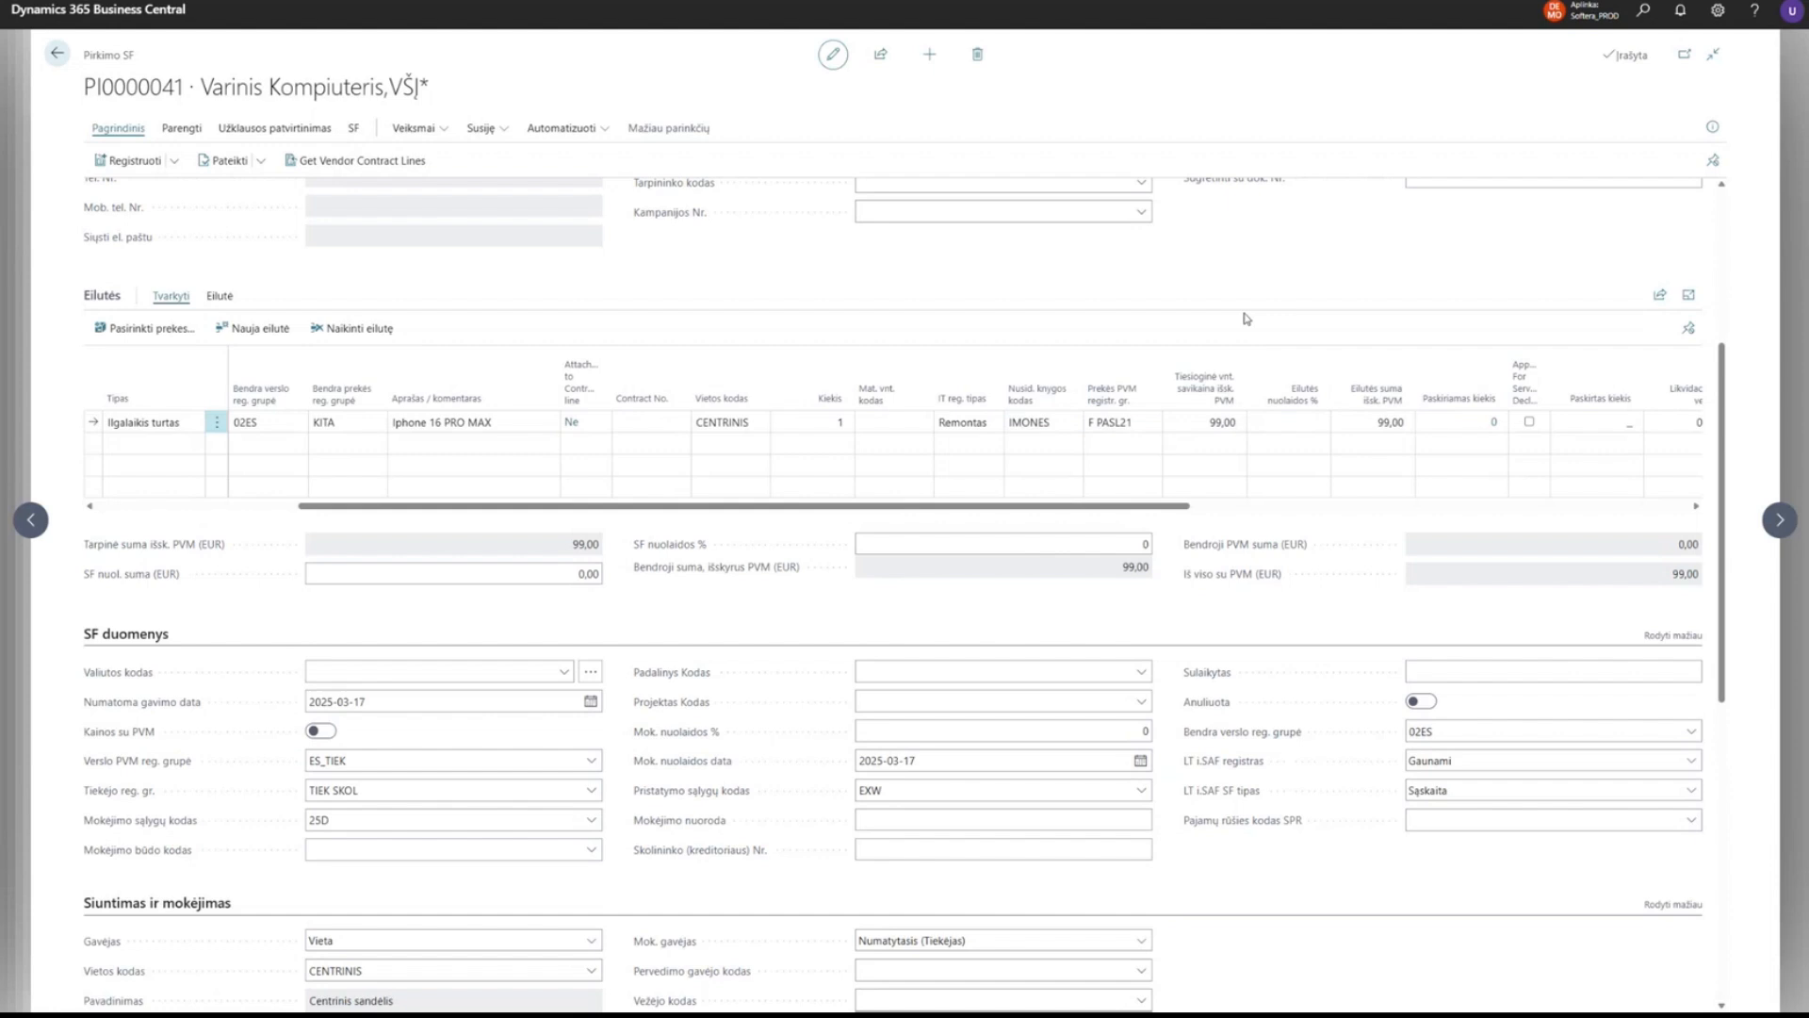
left_click(120, 166)
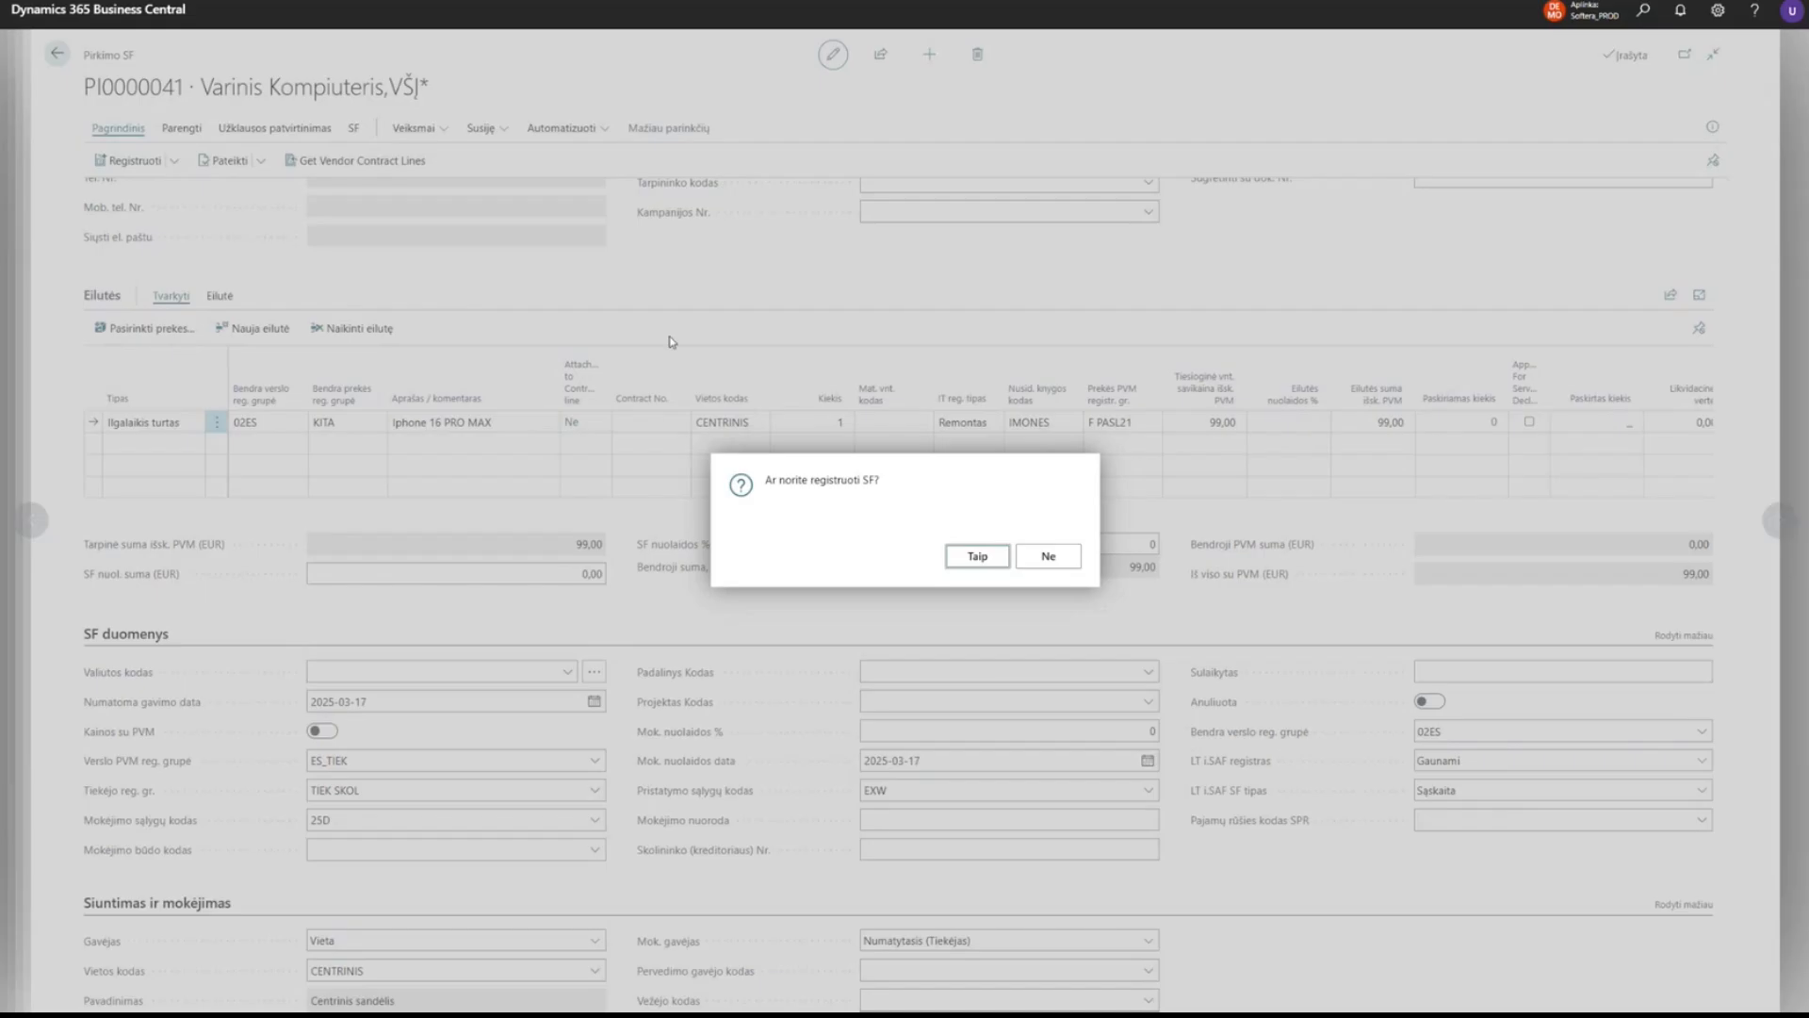
left_click(970, 558)
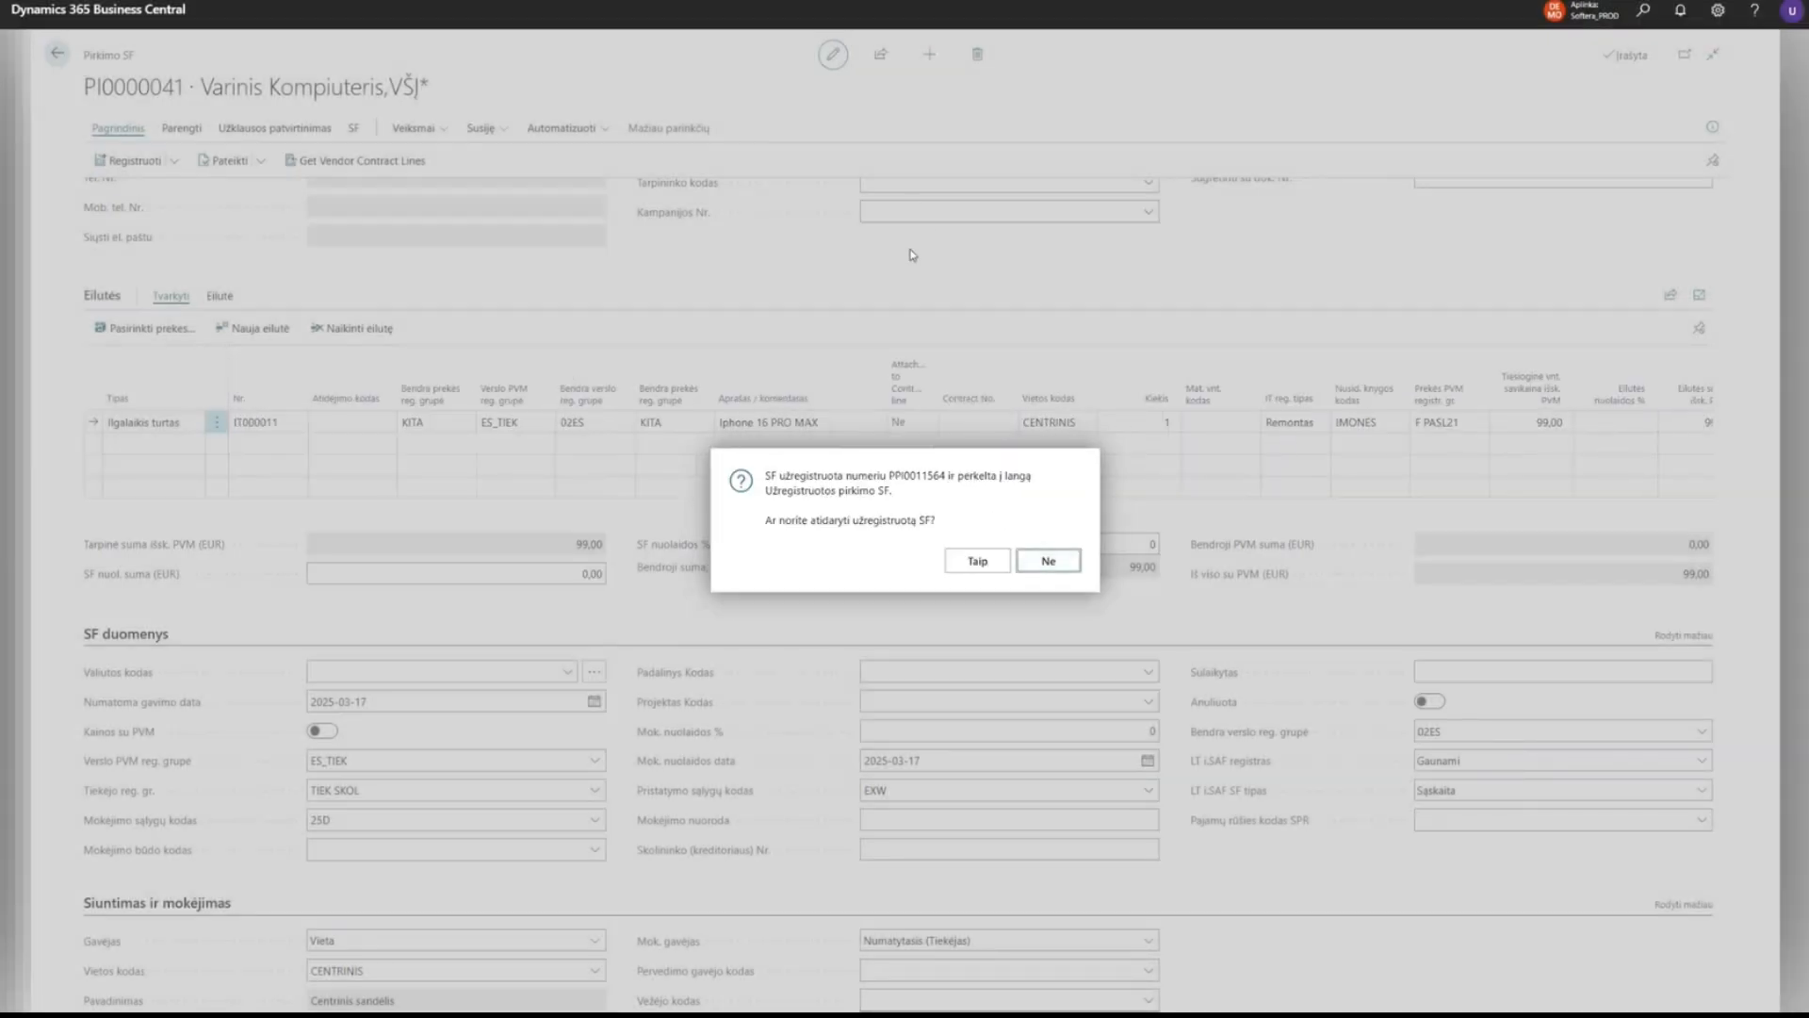
Decline opening the registered invoice and check the fixed asset ledger entries of IT000011.
left_click(1044, 560)
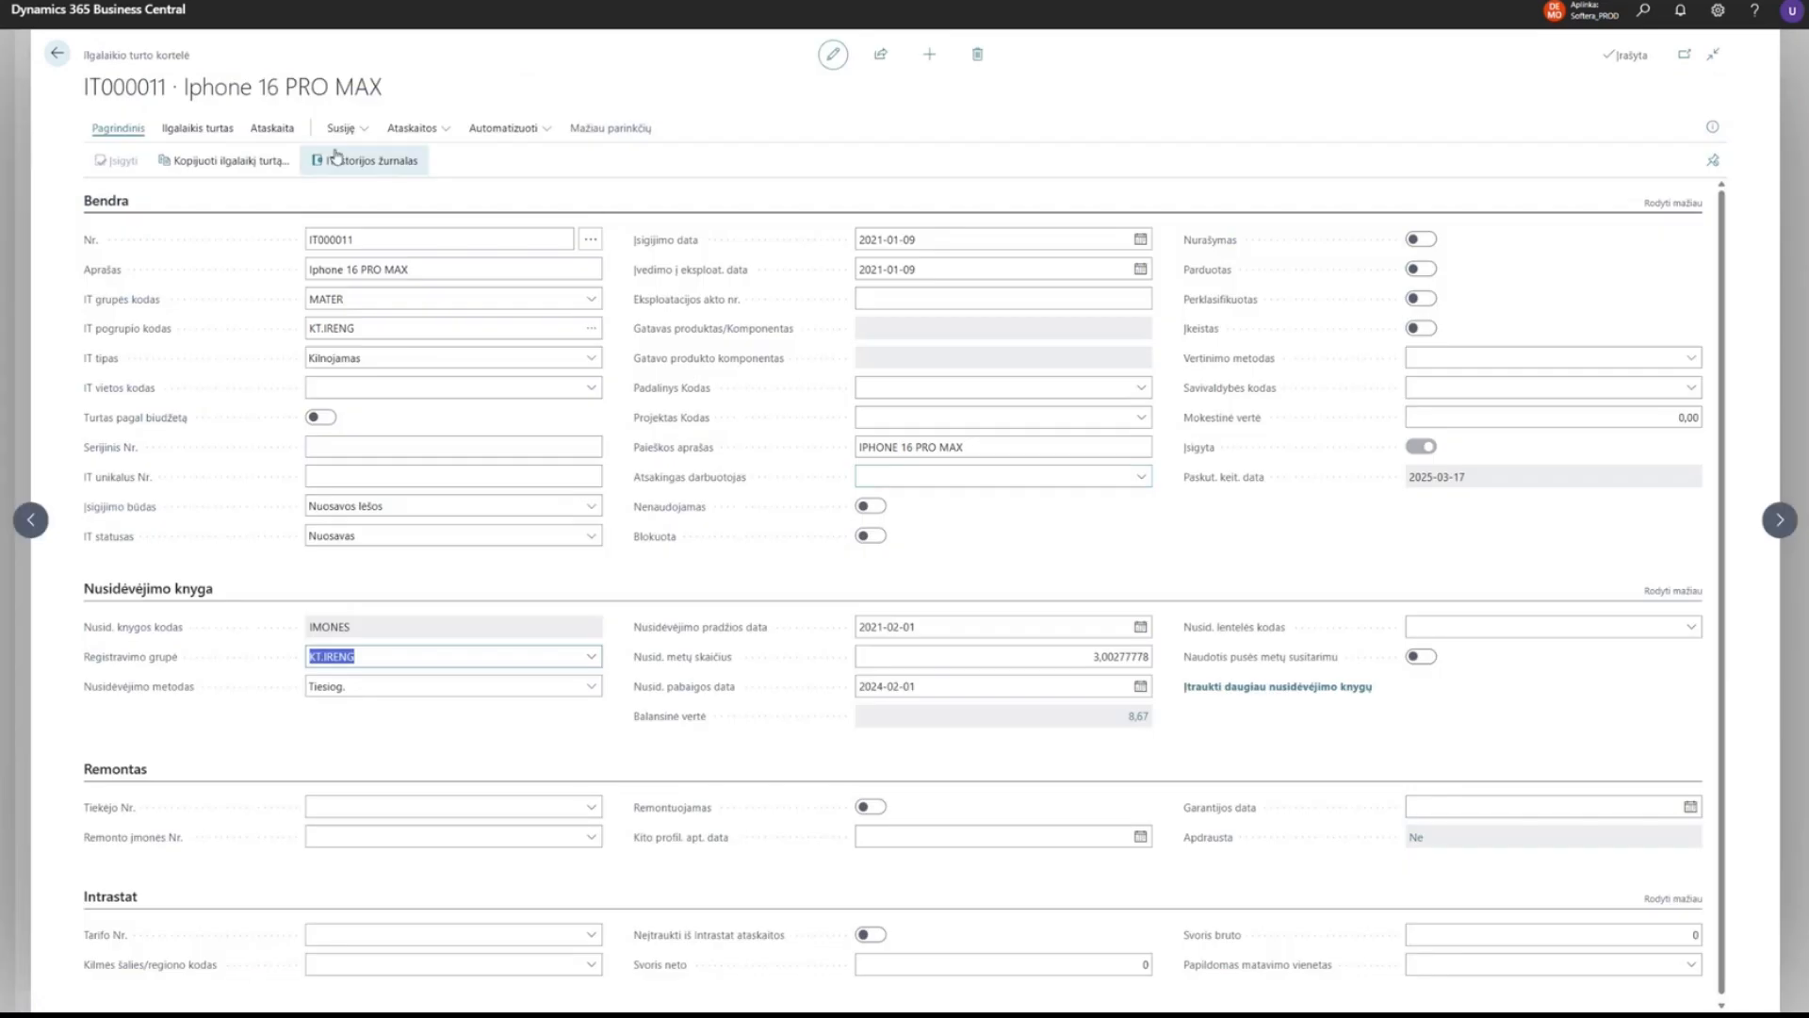
left_click(348, 131)
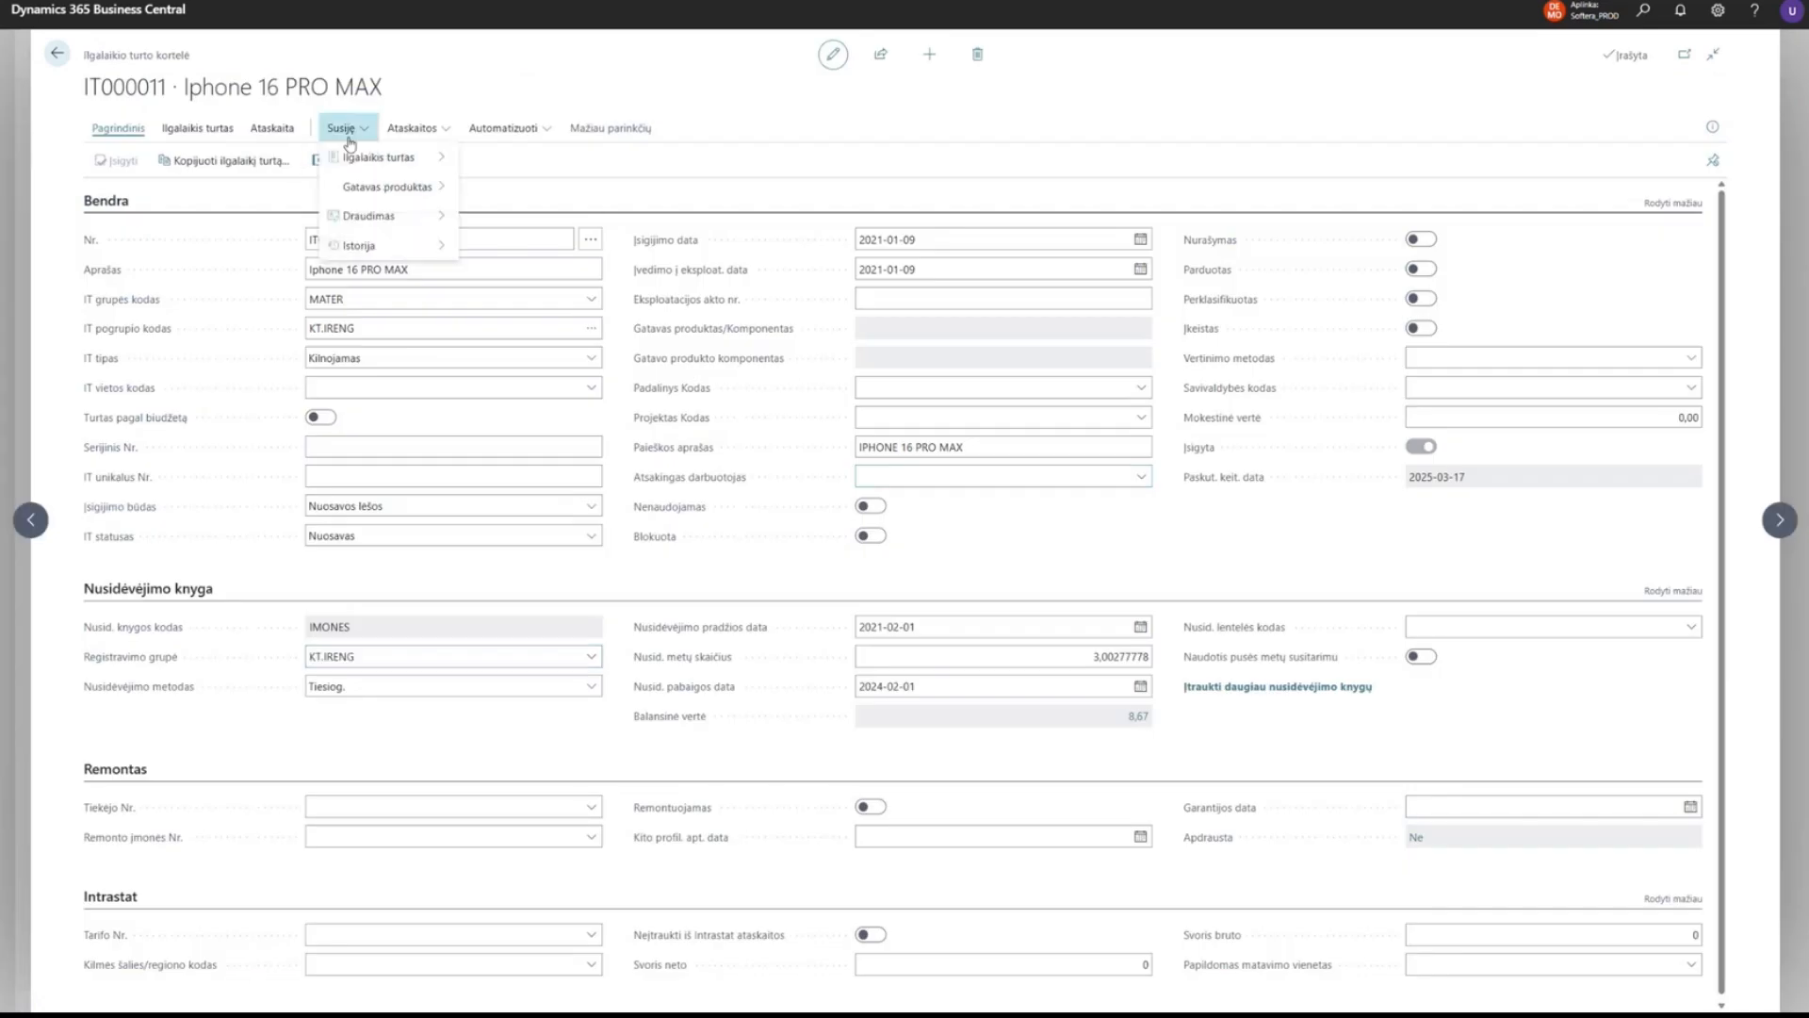
mouse_move(327, 246)
left_click(507, 246)
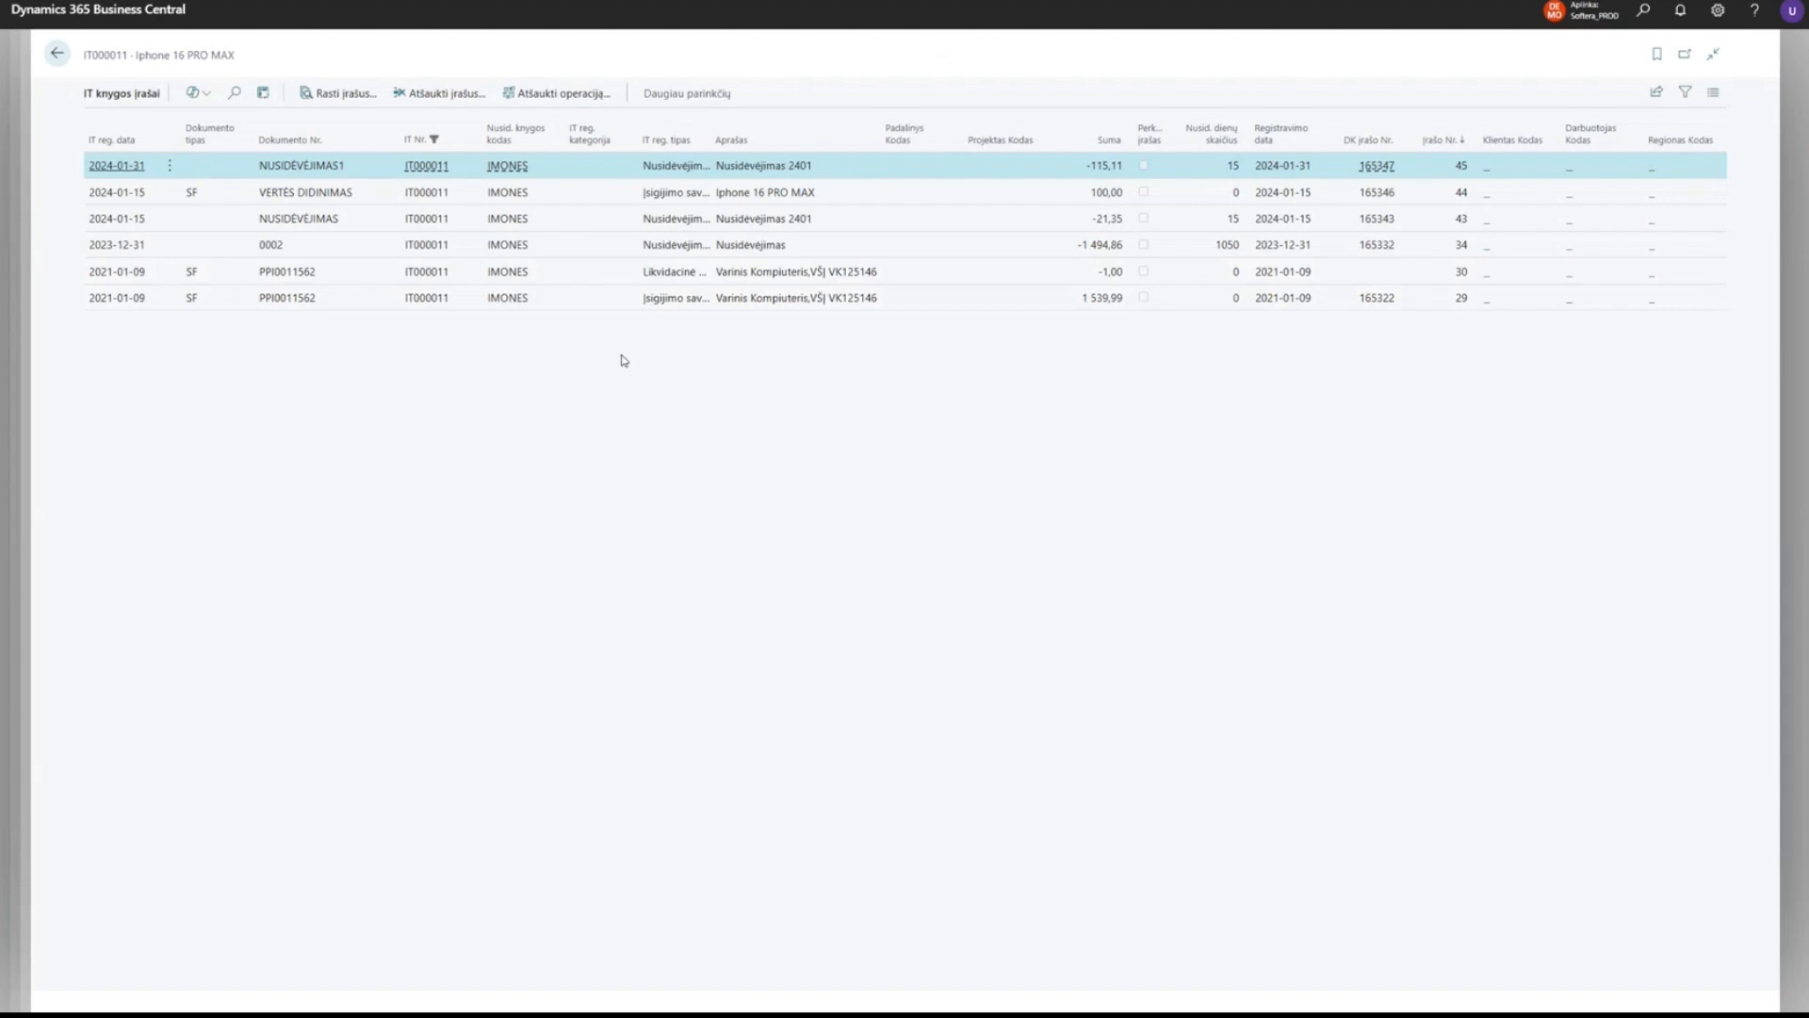
left_click(58, 52)
Open the repair ledger entries (Remonto knygos įrašai) of IT000011 and expand the list to full view.
left_click(369, 132)
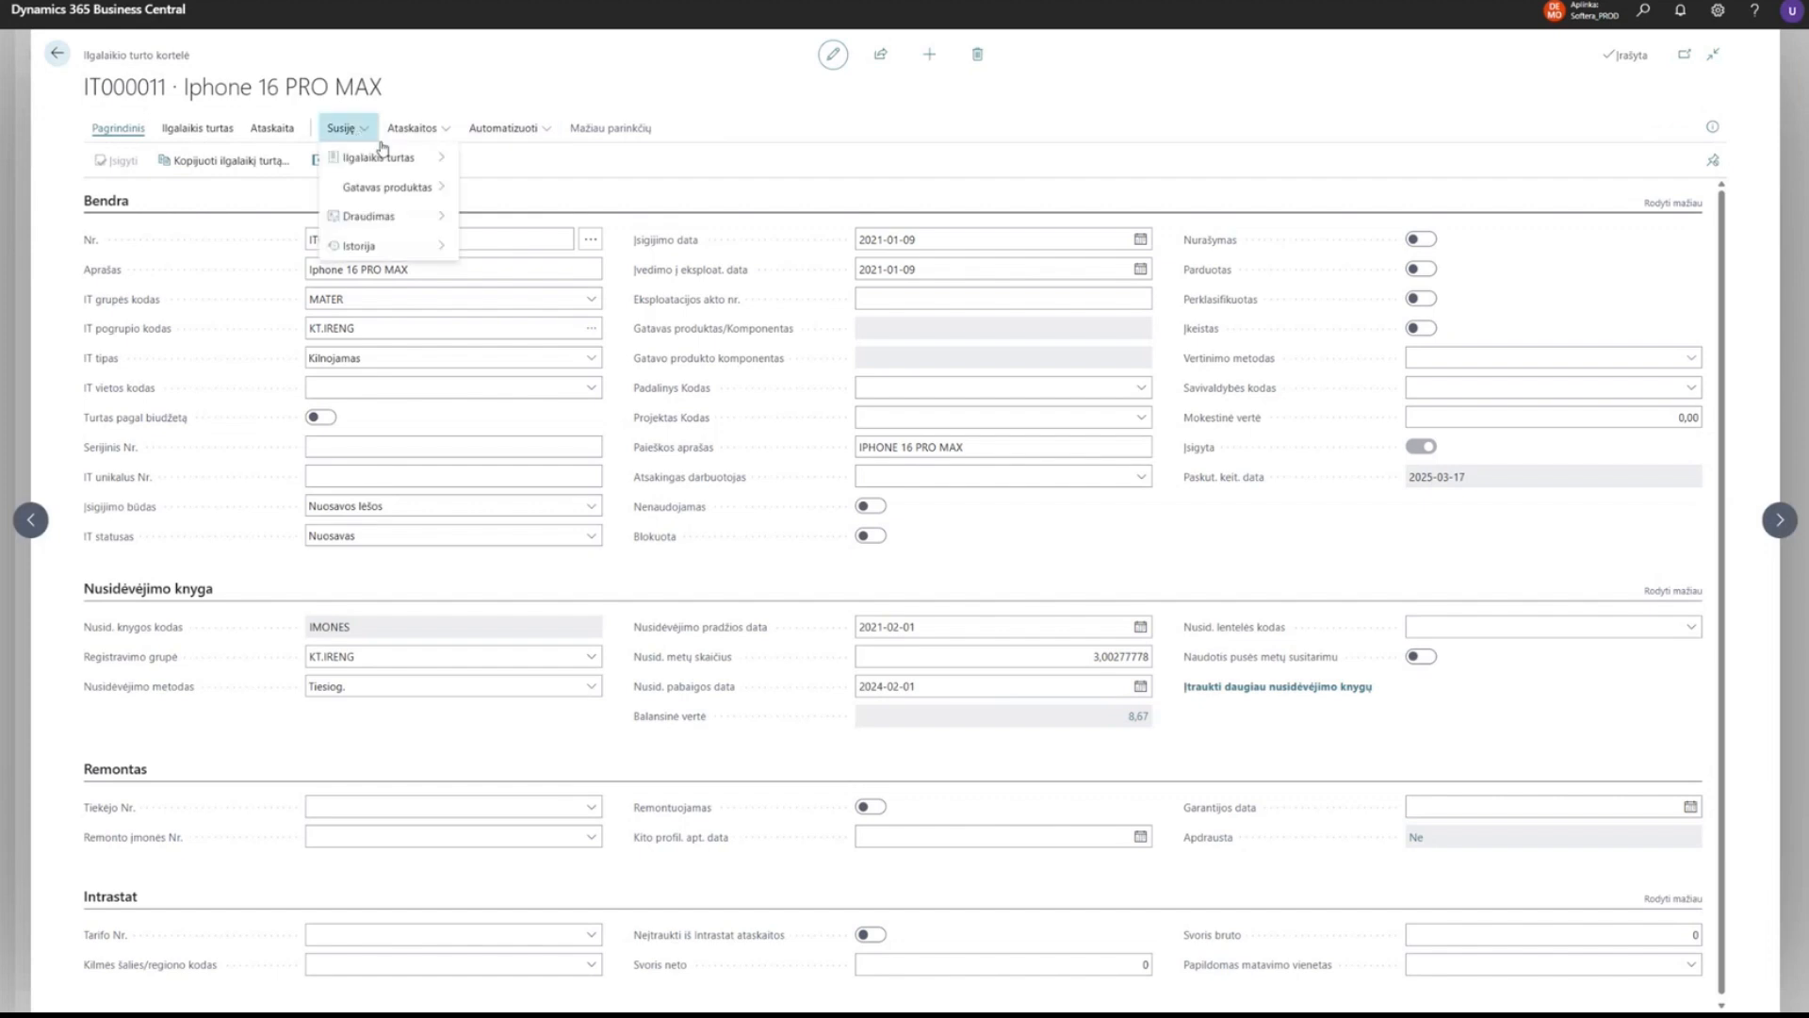
mouse_move(391, 248)
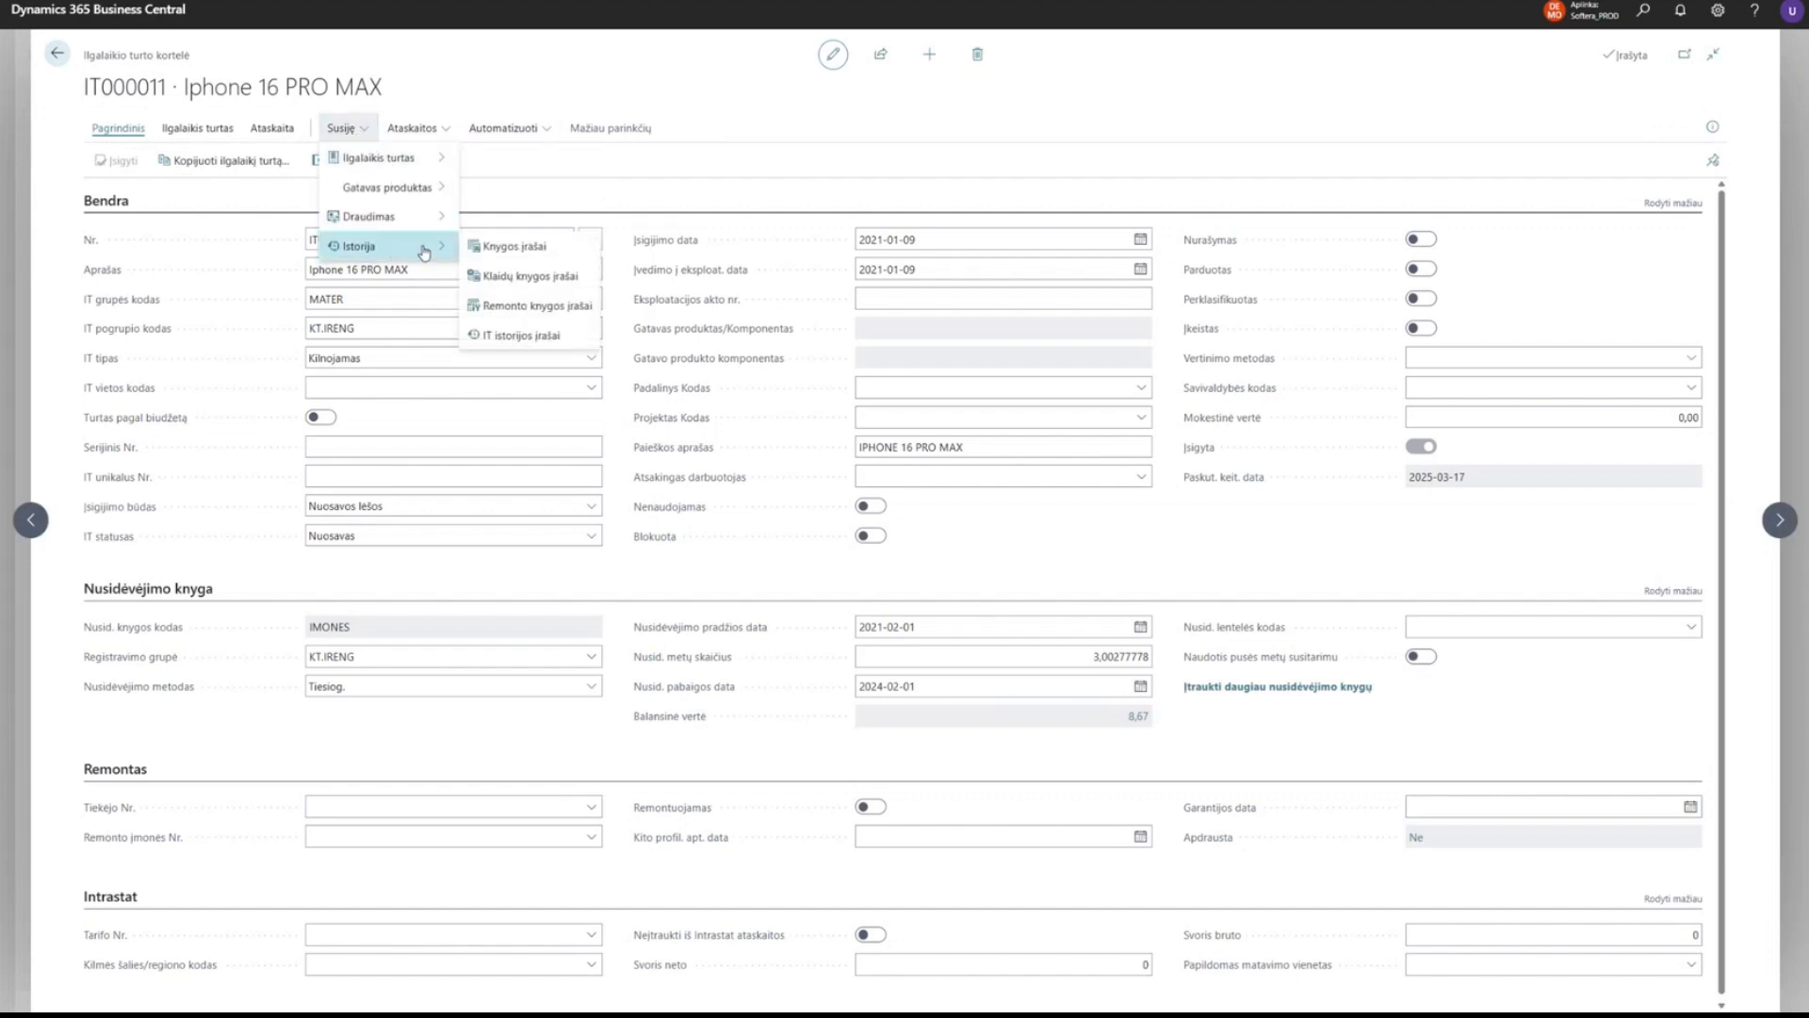
left_click(577, 307)
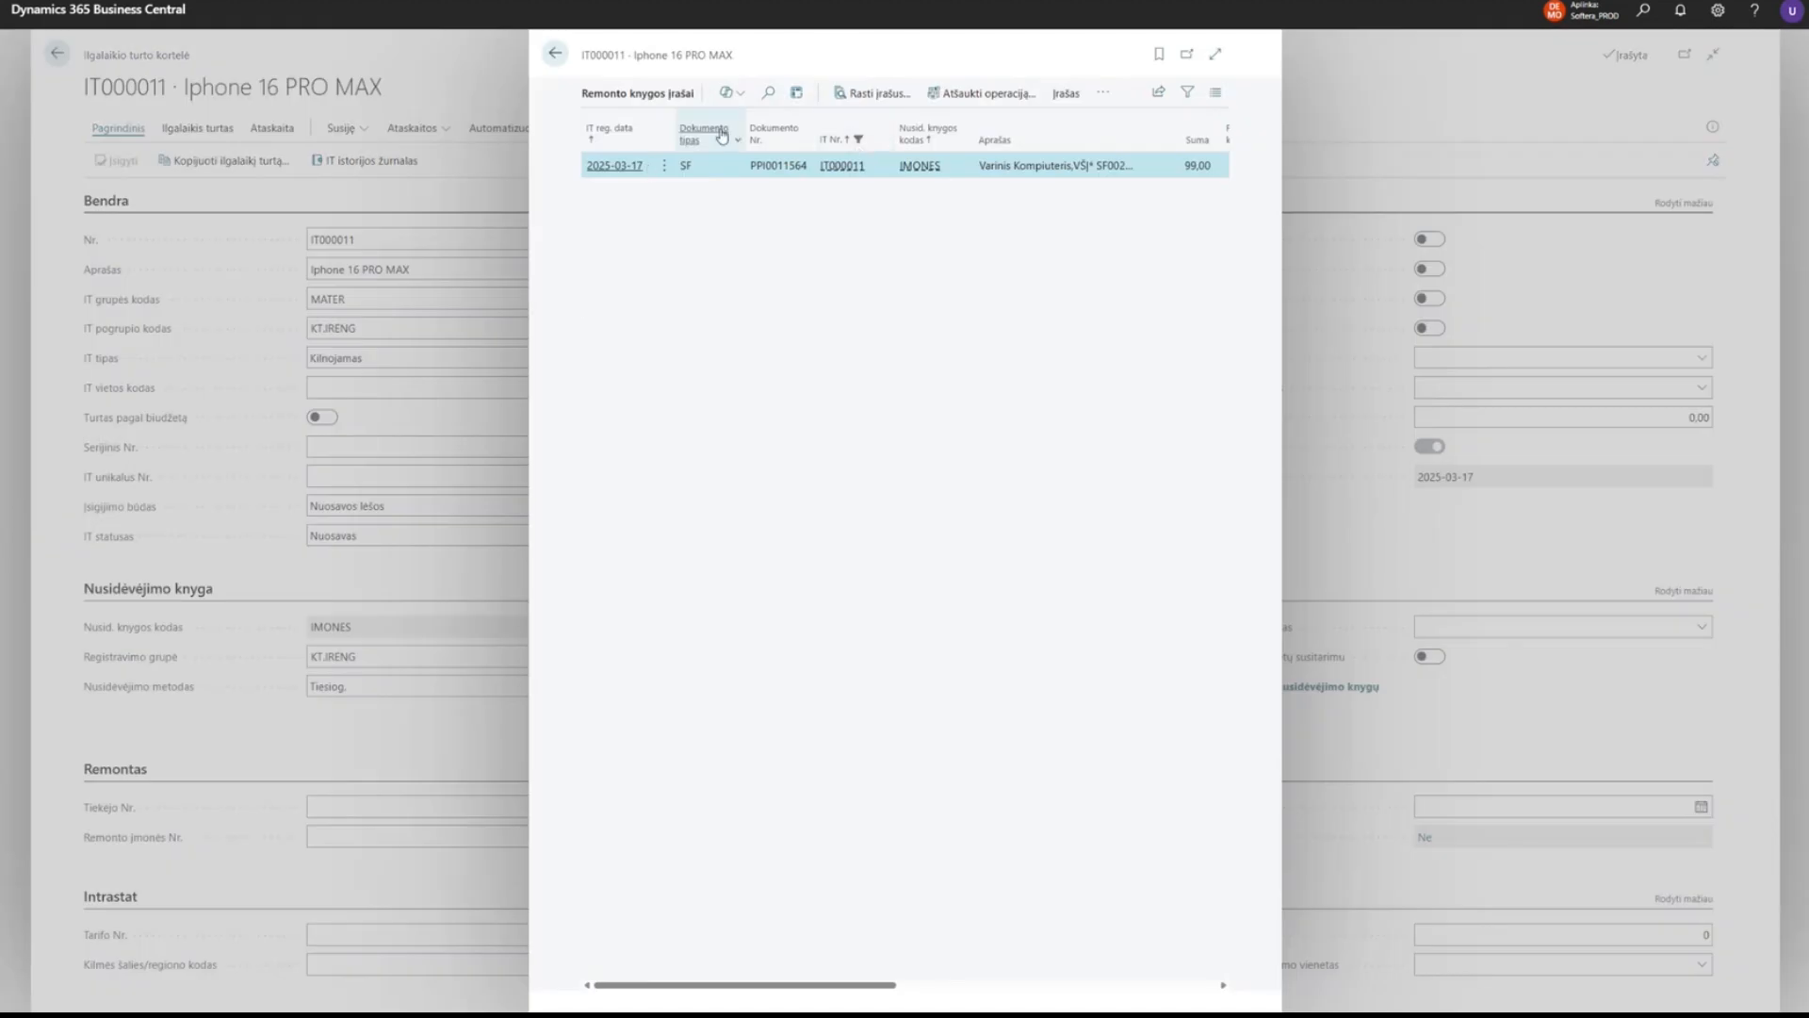
left_click(1210, 55)
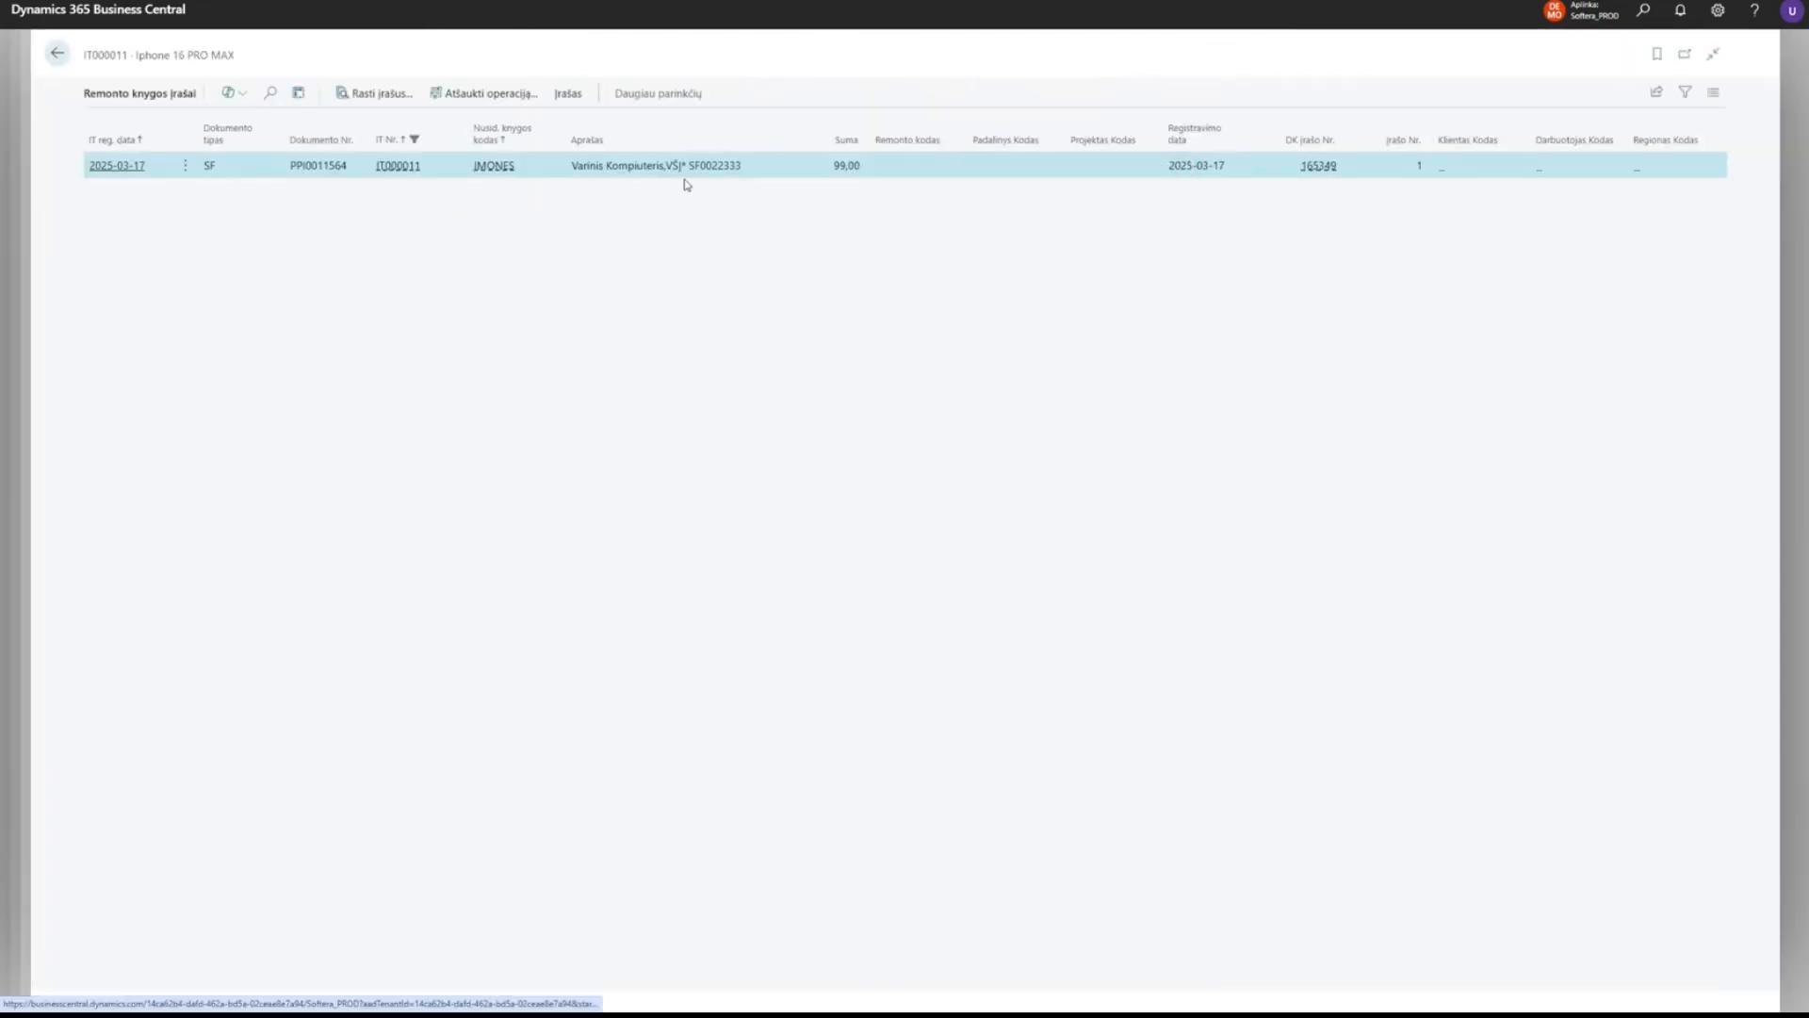
Find the entries related to the repair document, review its general ledger entries (DK įrašas), and return to the repair entries.
left_click(399, 109)
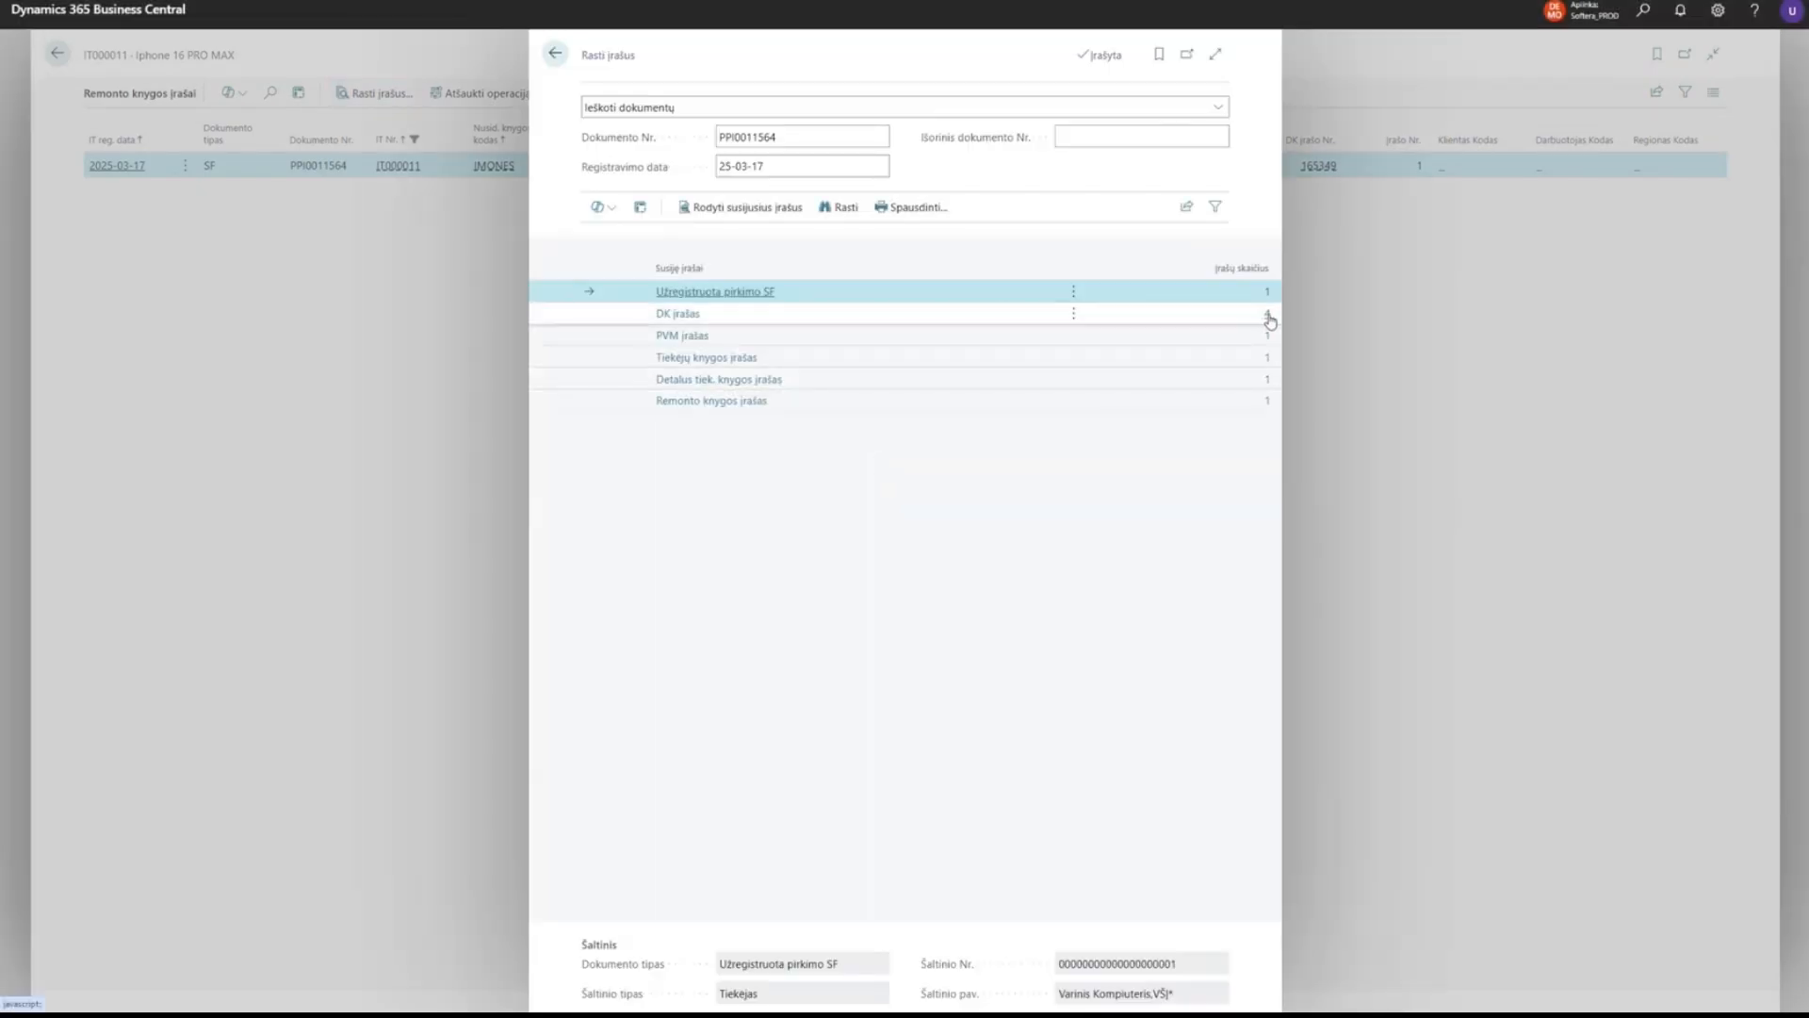
left_click(1270, 320)
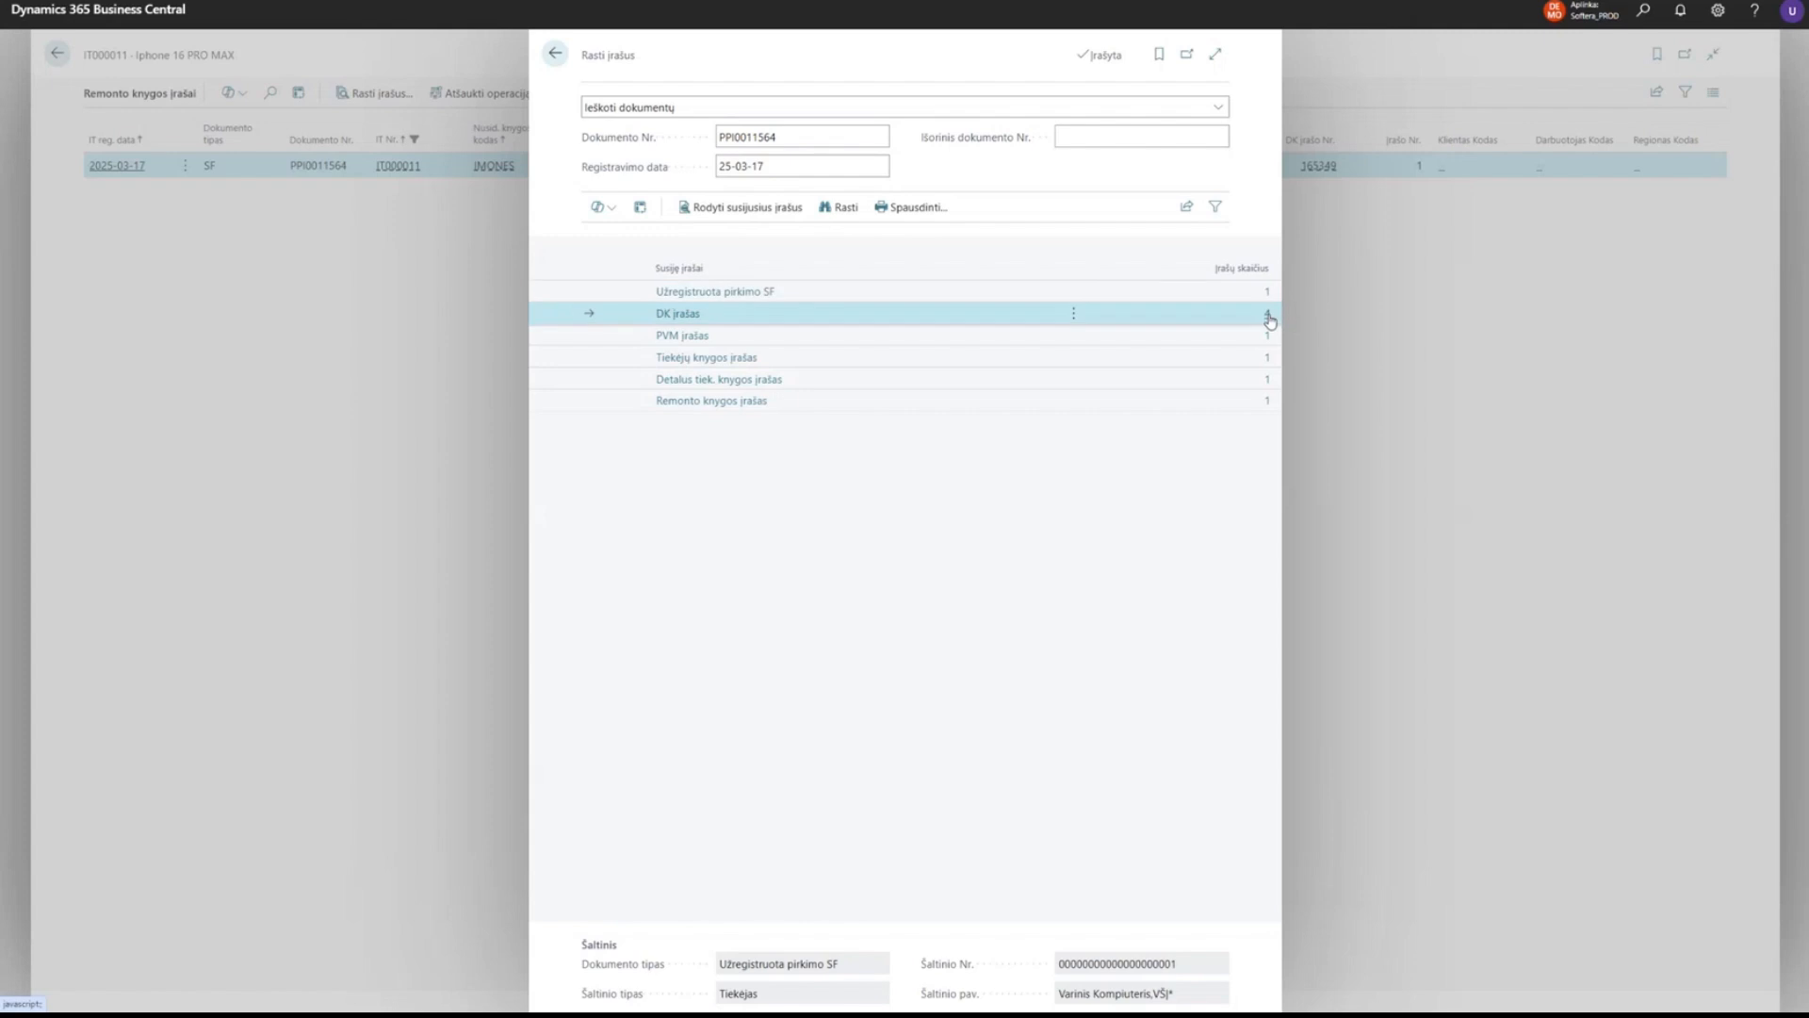
left_click(1268, 315)
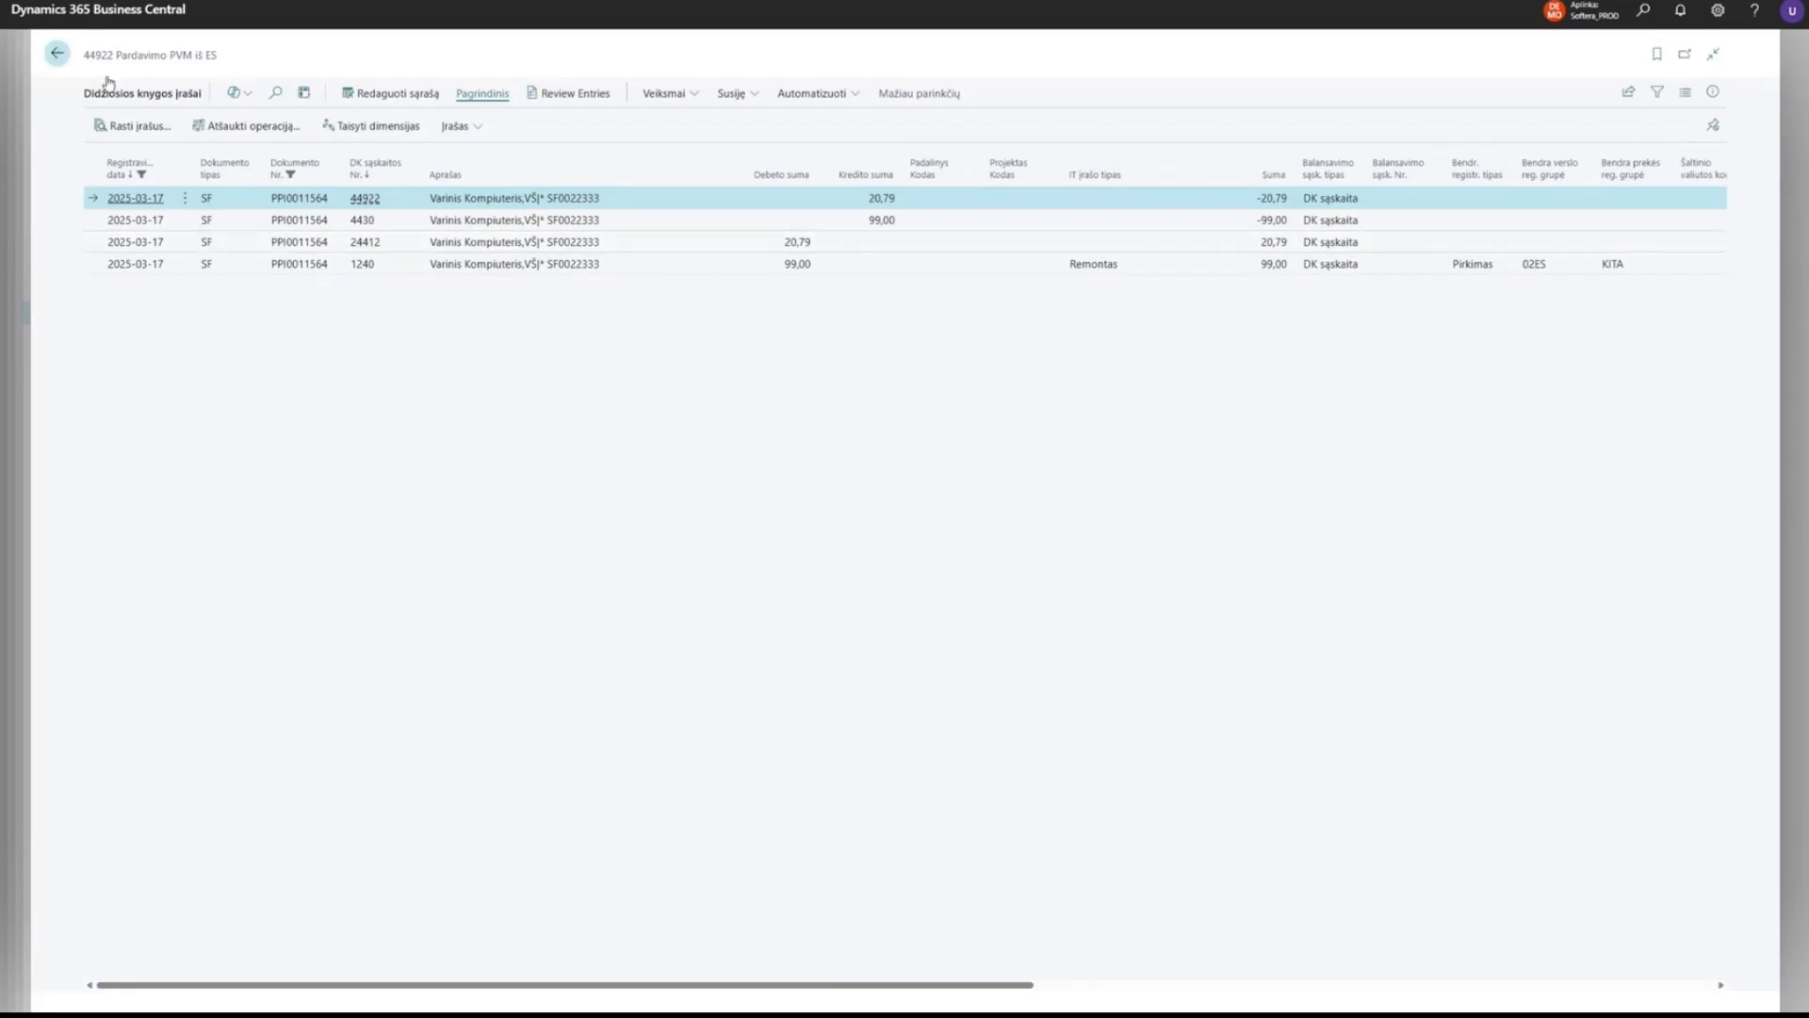
key("Escape")
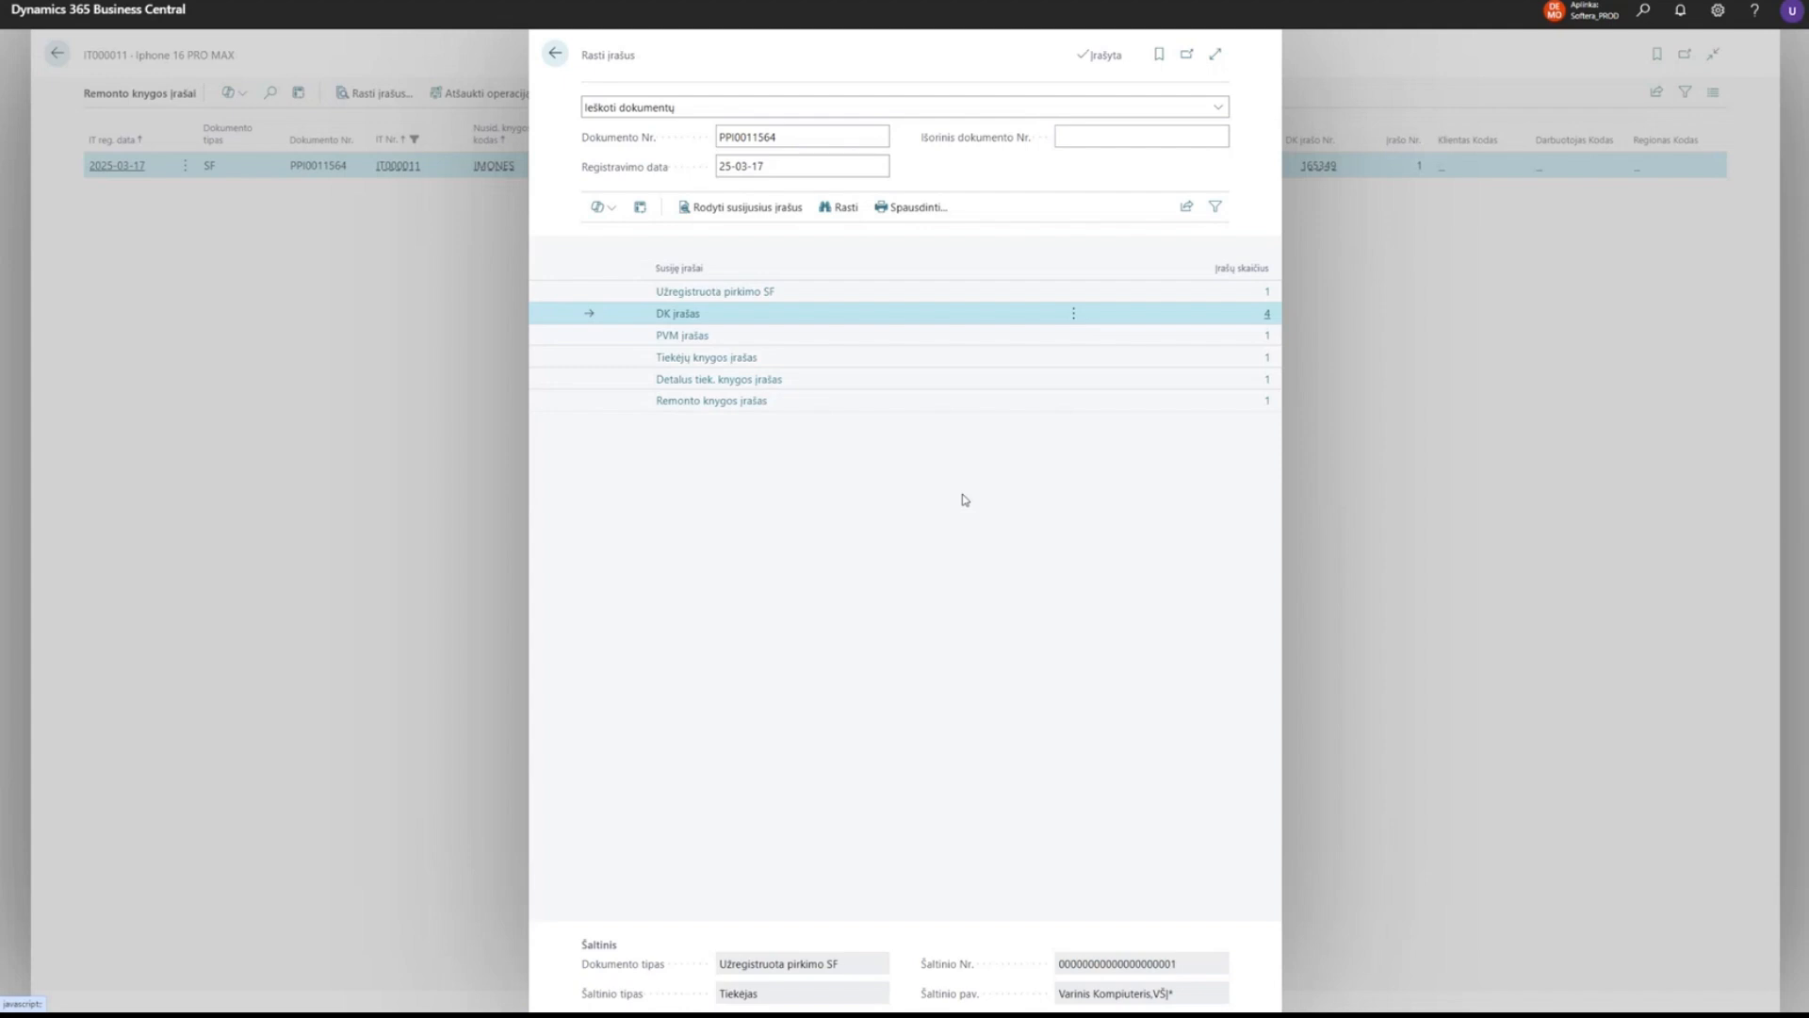
key("Escape")
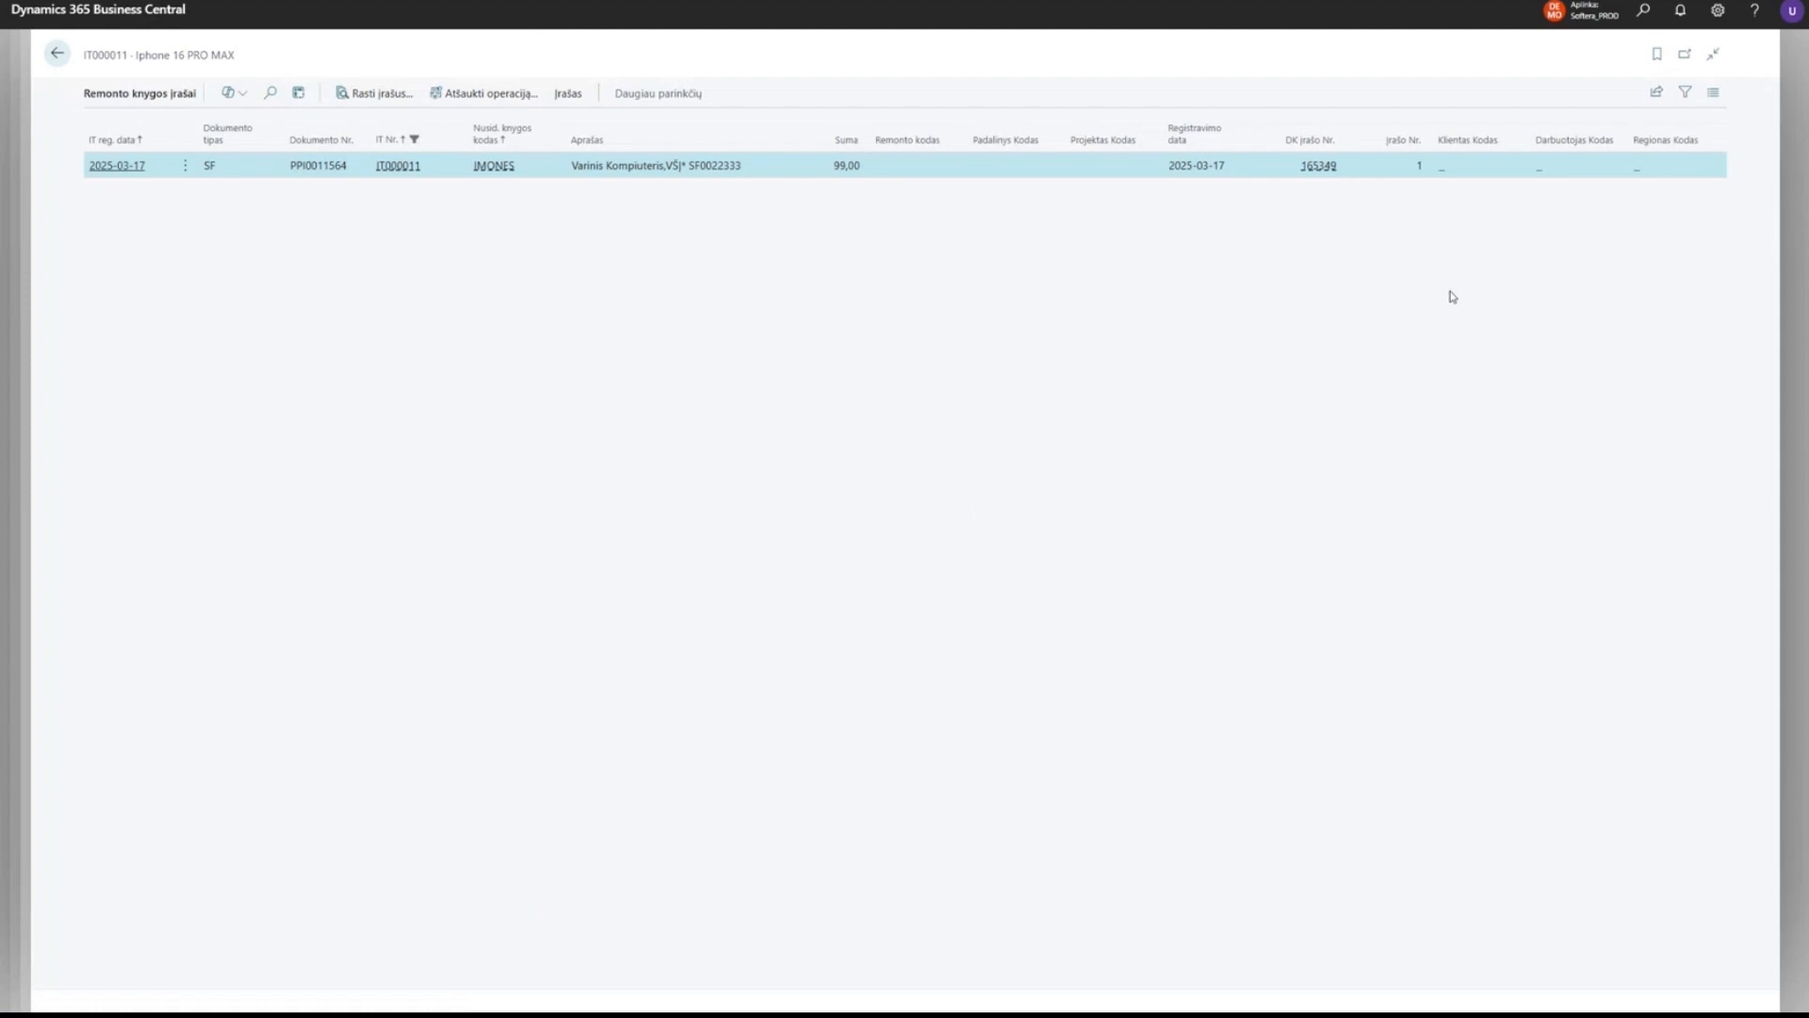
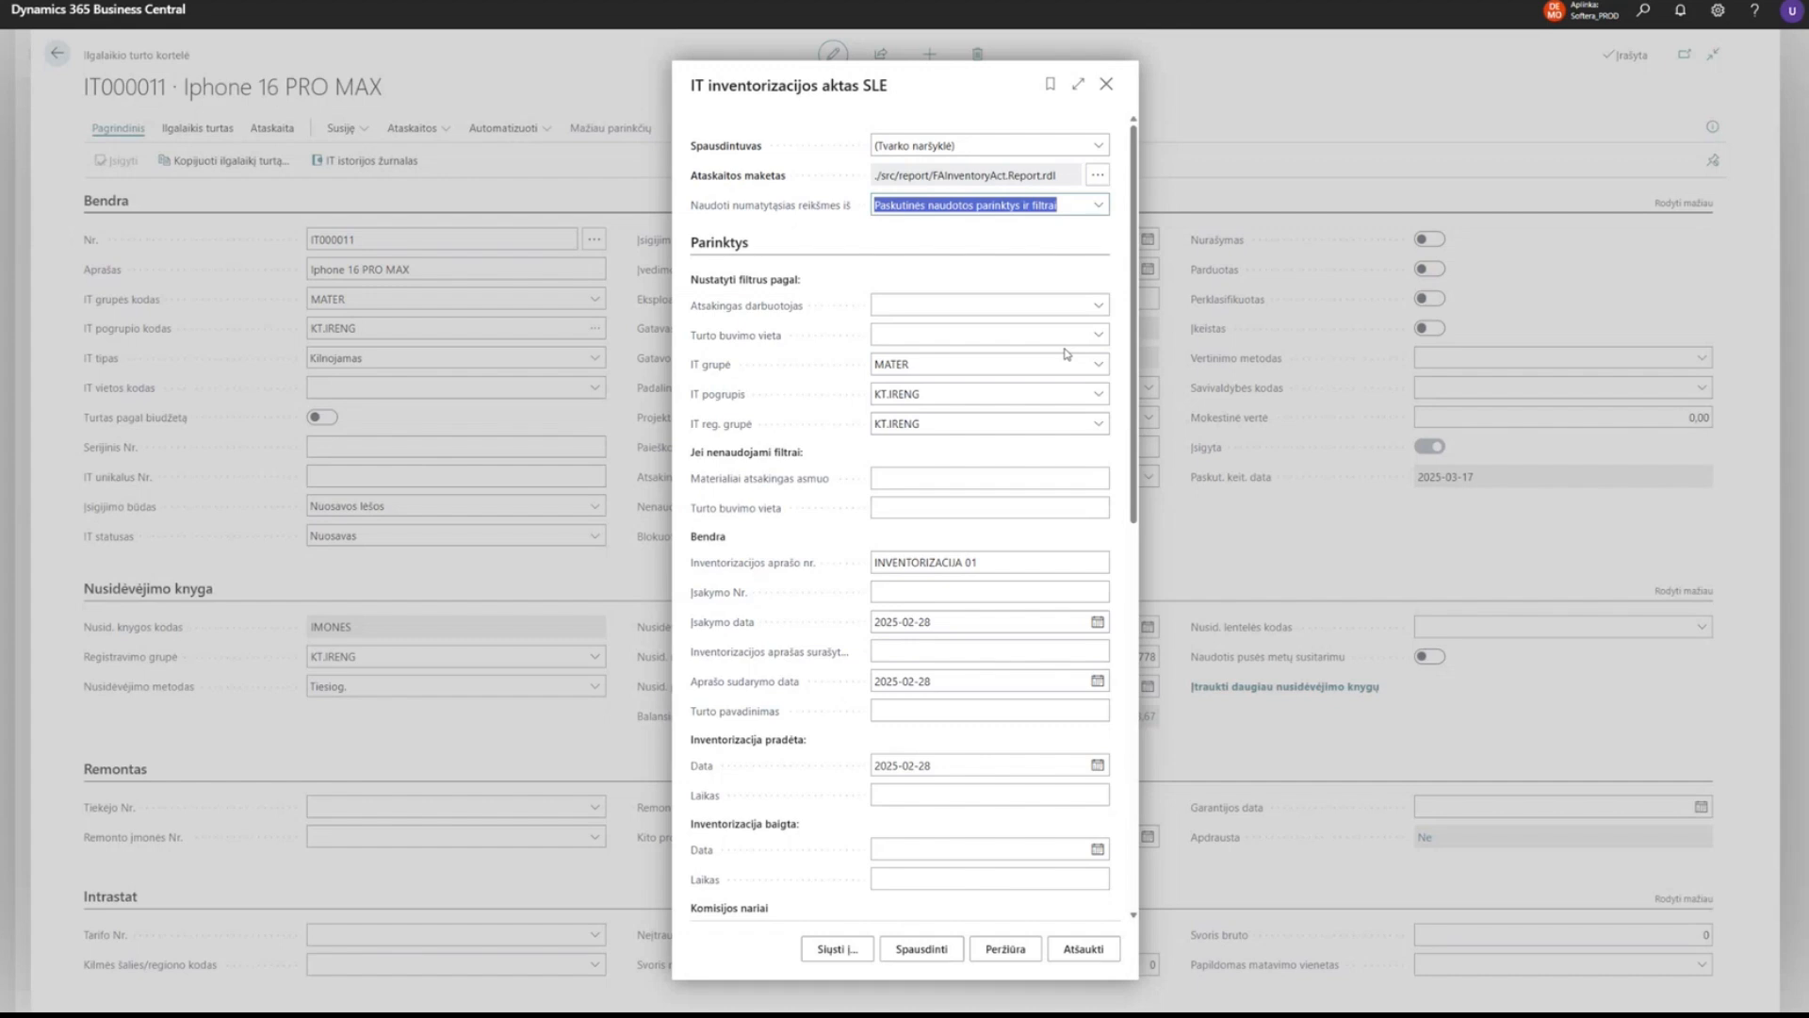
Review the group filters, inventory dates, commission members and depreciation book filters of the IT inventorizacijos aktas SLE report.
left_click(956, 264)
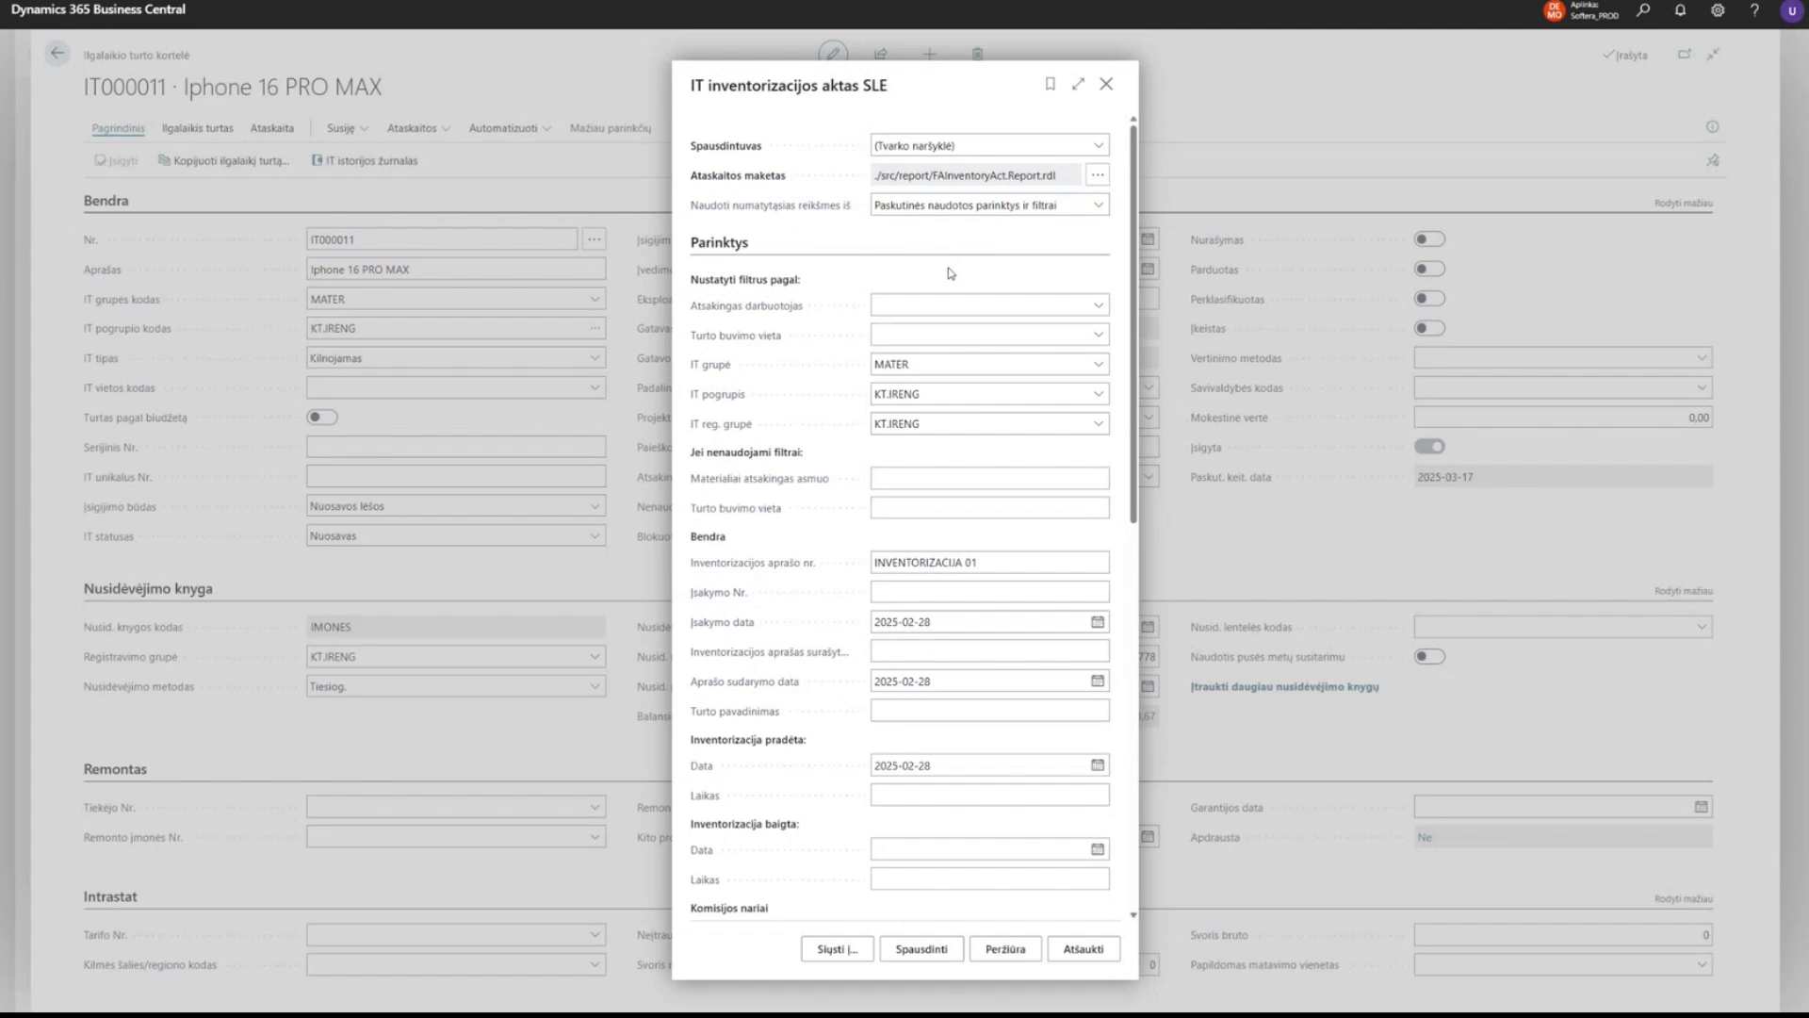
right_click(981, 359)
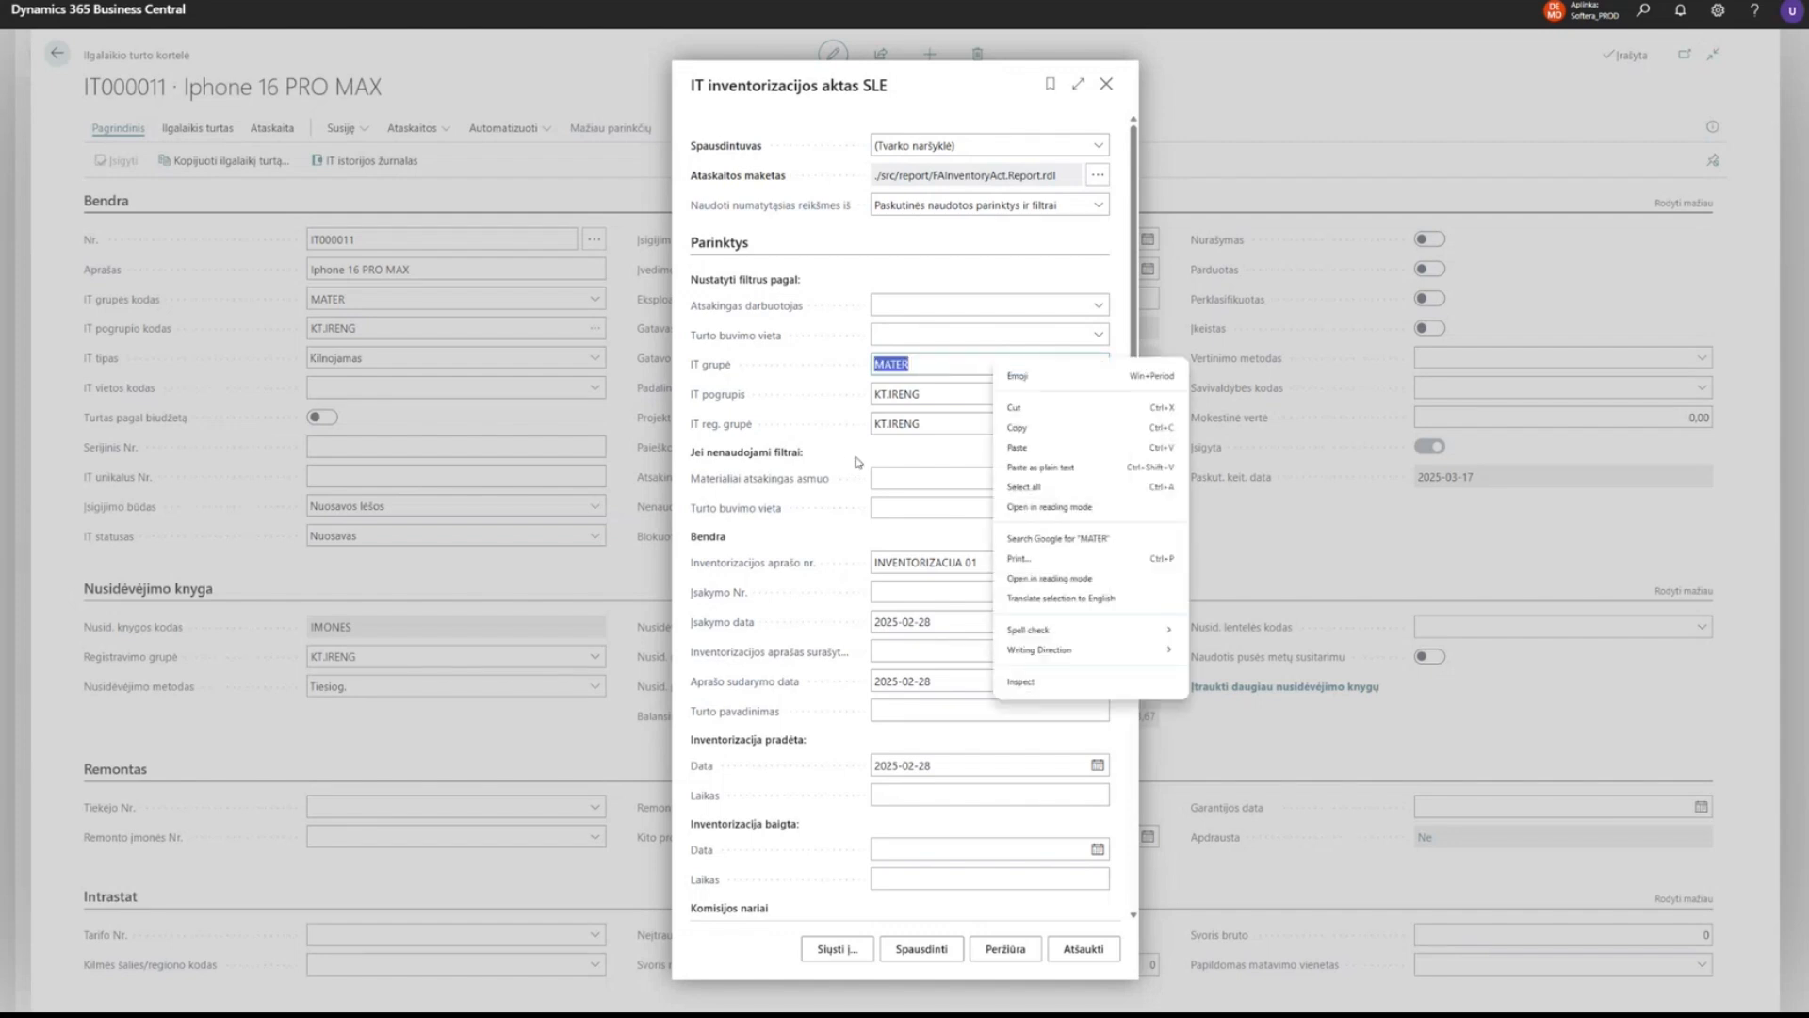
left_click(853, 457)
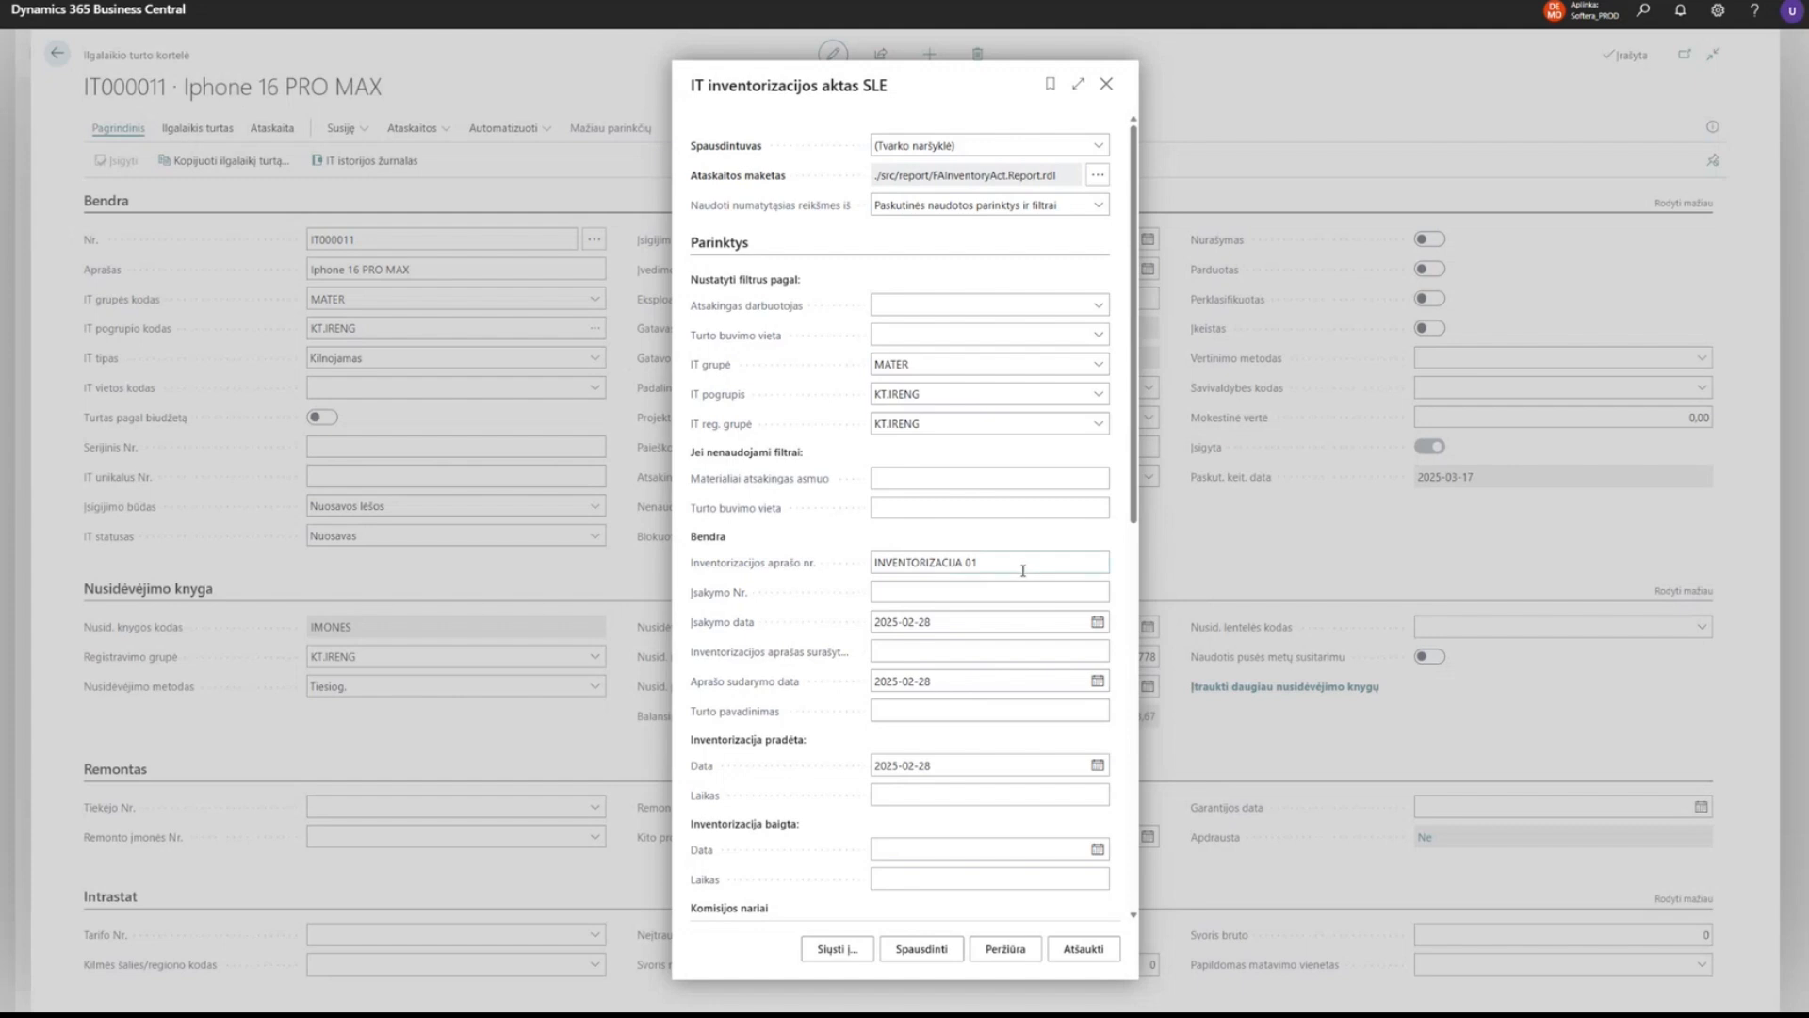
scroll(1022, 570, "down", 3)
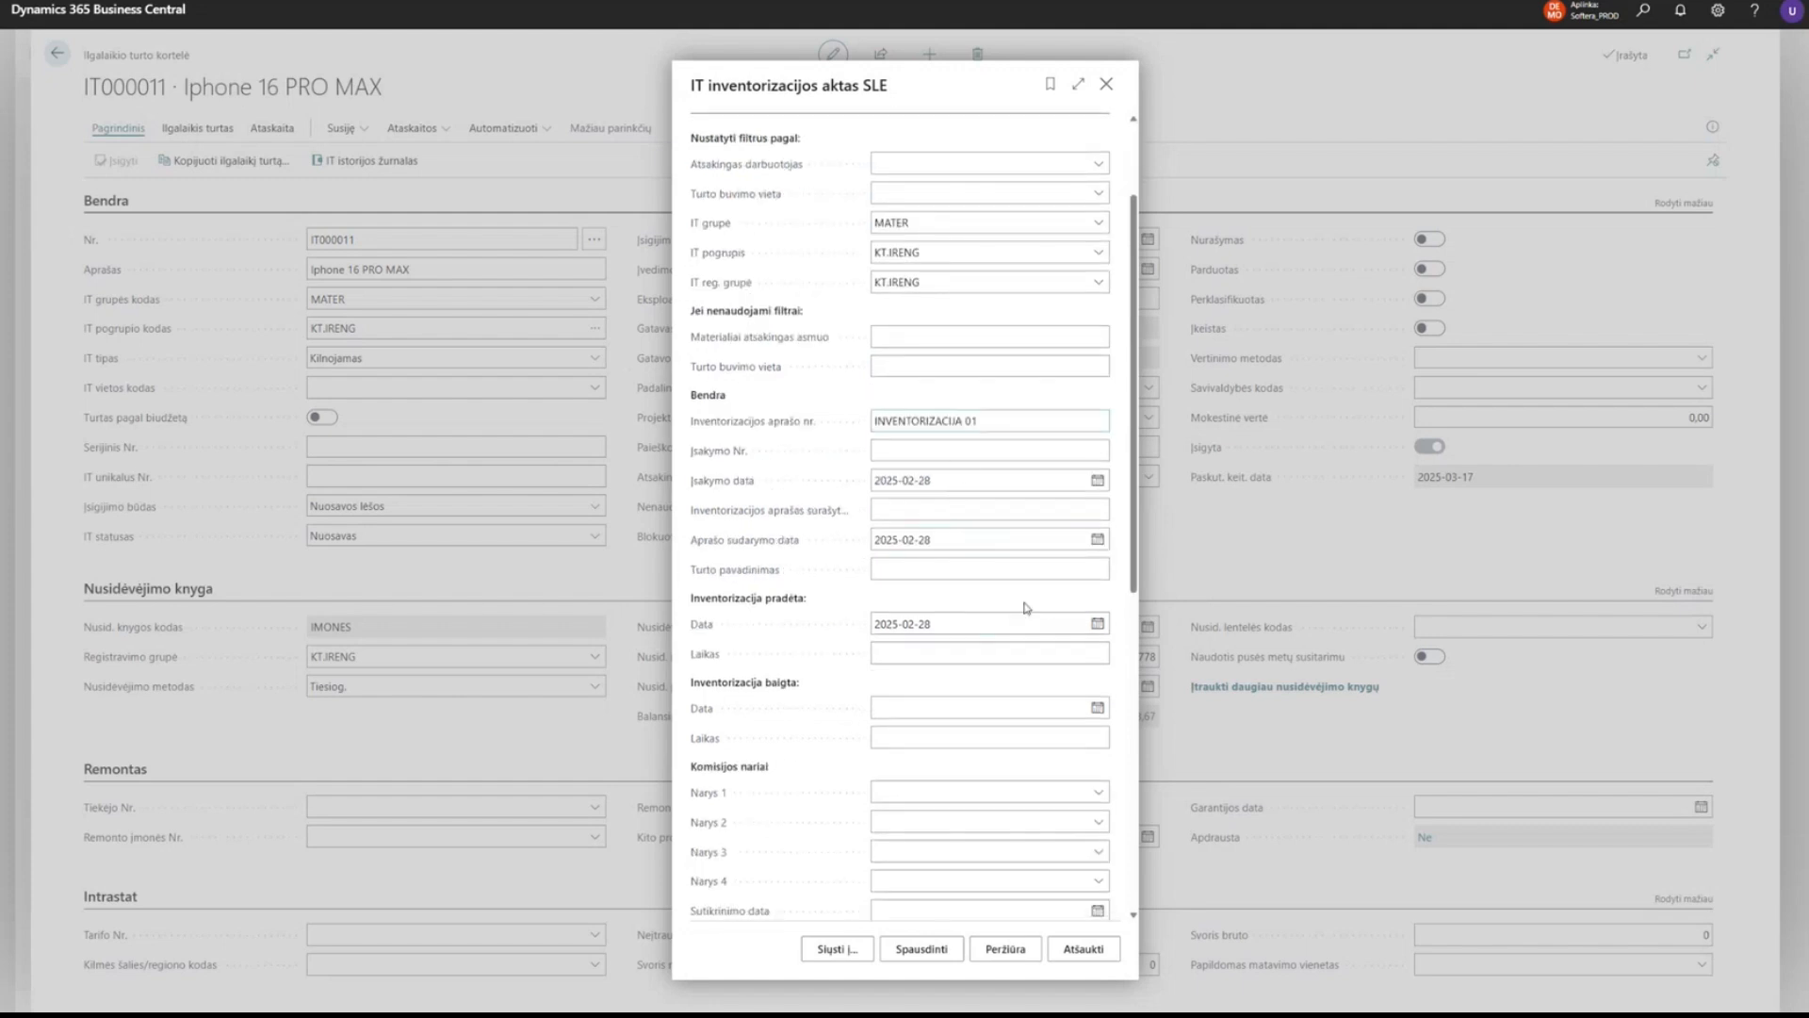
scroll(816, 585, "down", 5)
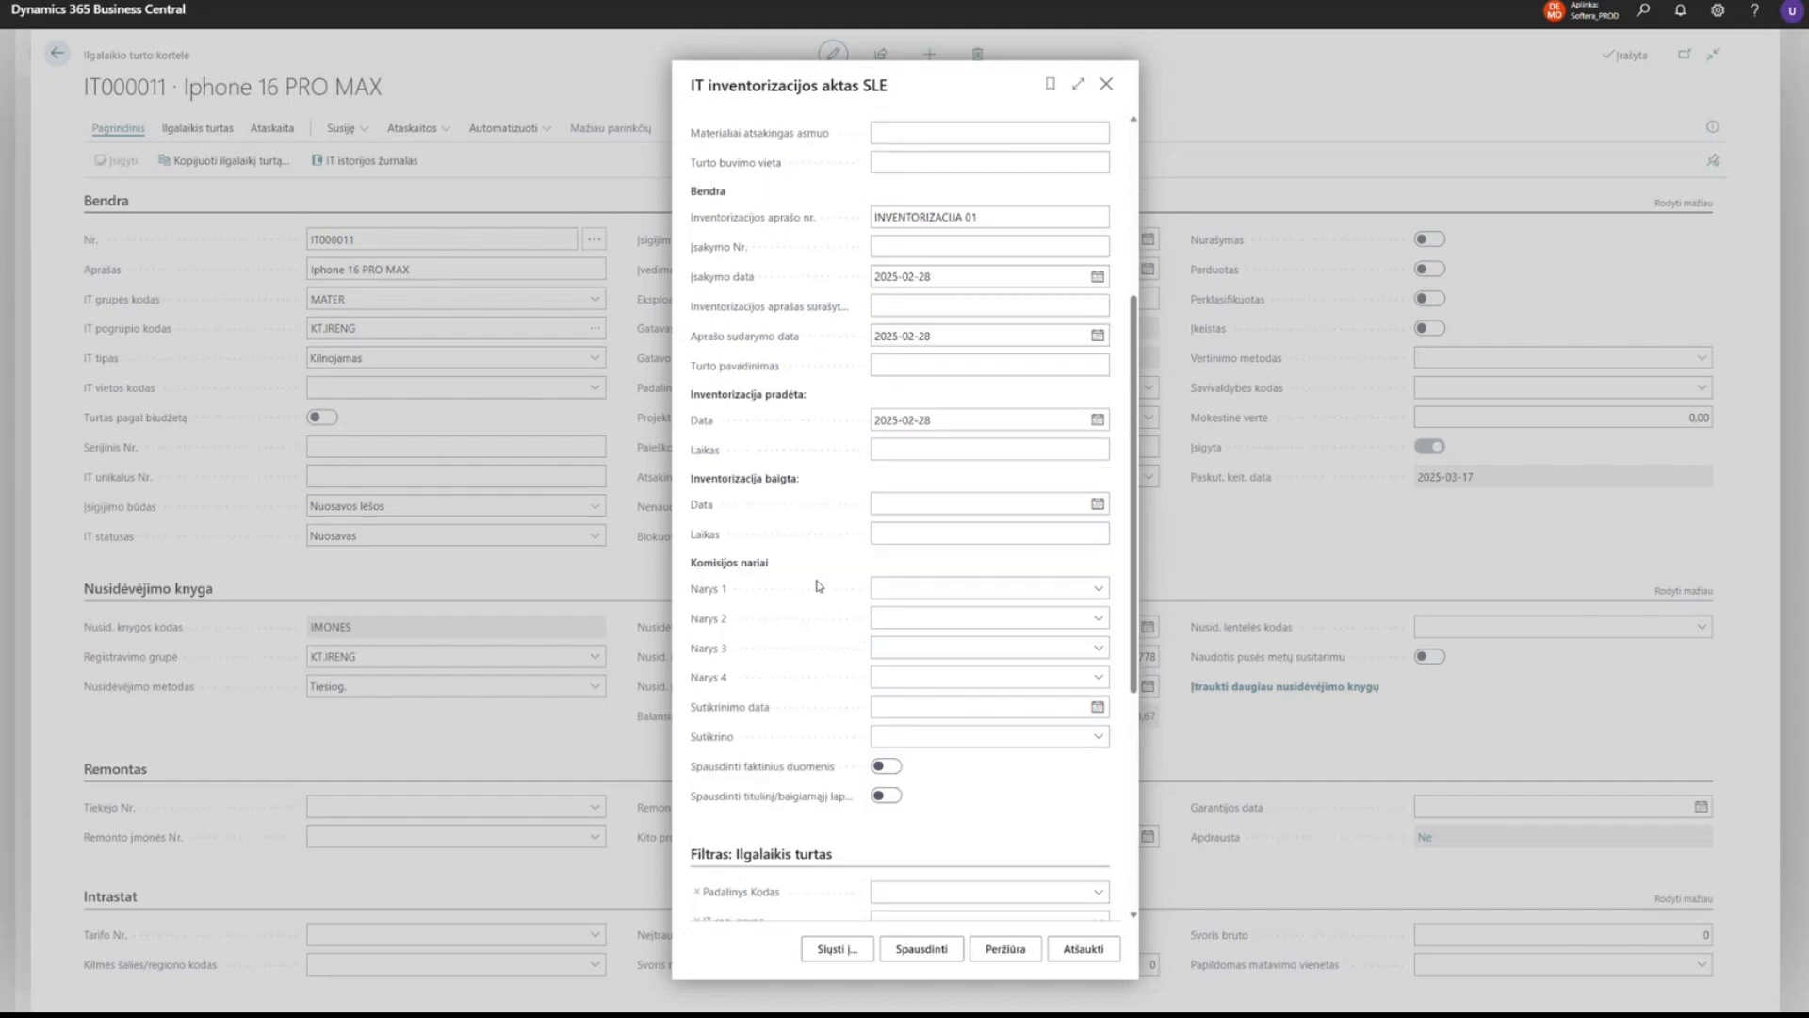
scroll(822, 592, "down", 6)
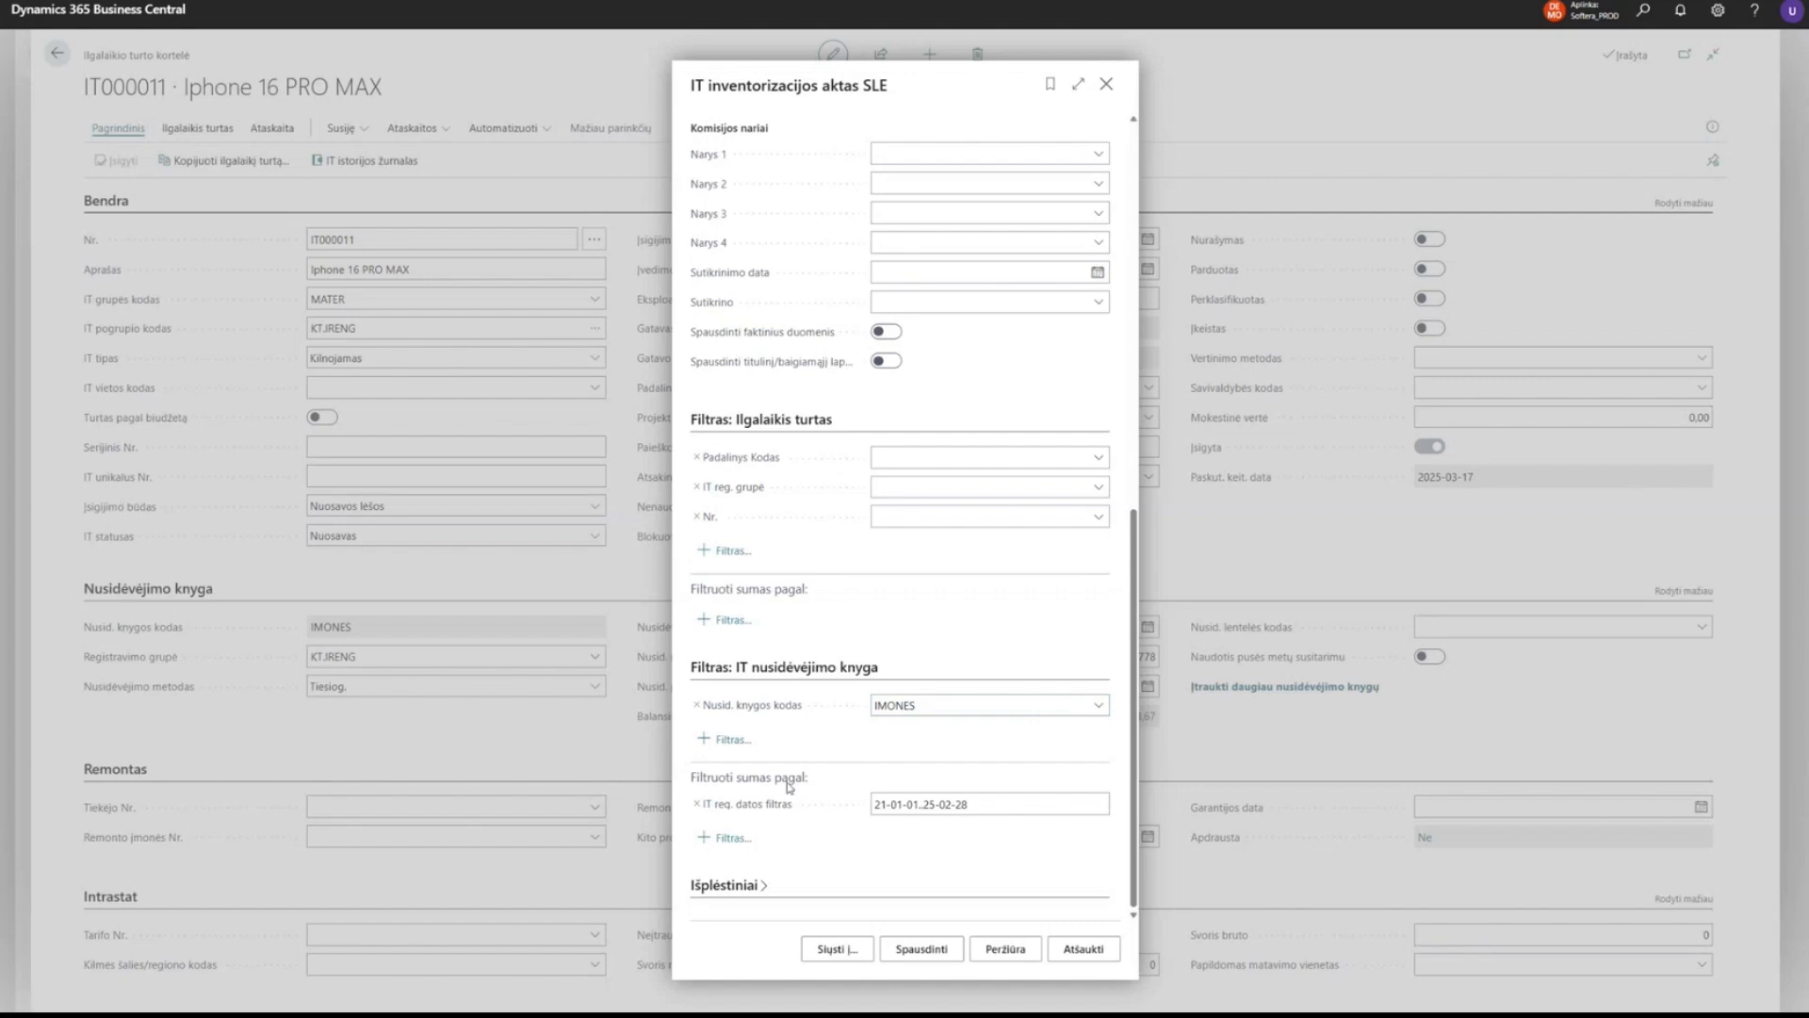
Preview the IT inventorizacijos aktas SLE report, enlarge it to read the asset table, and close the report.
left_click(991, 954)
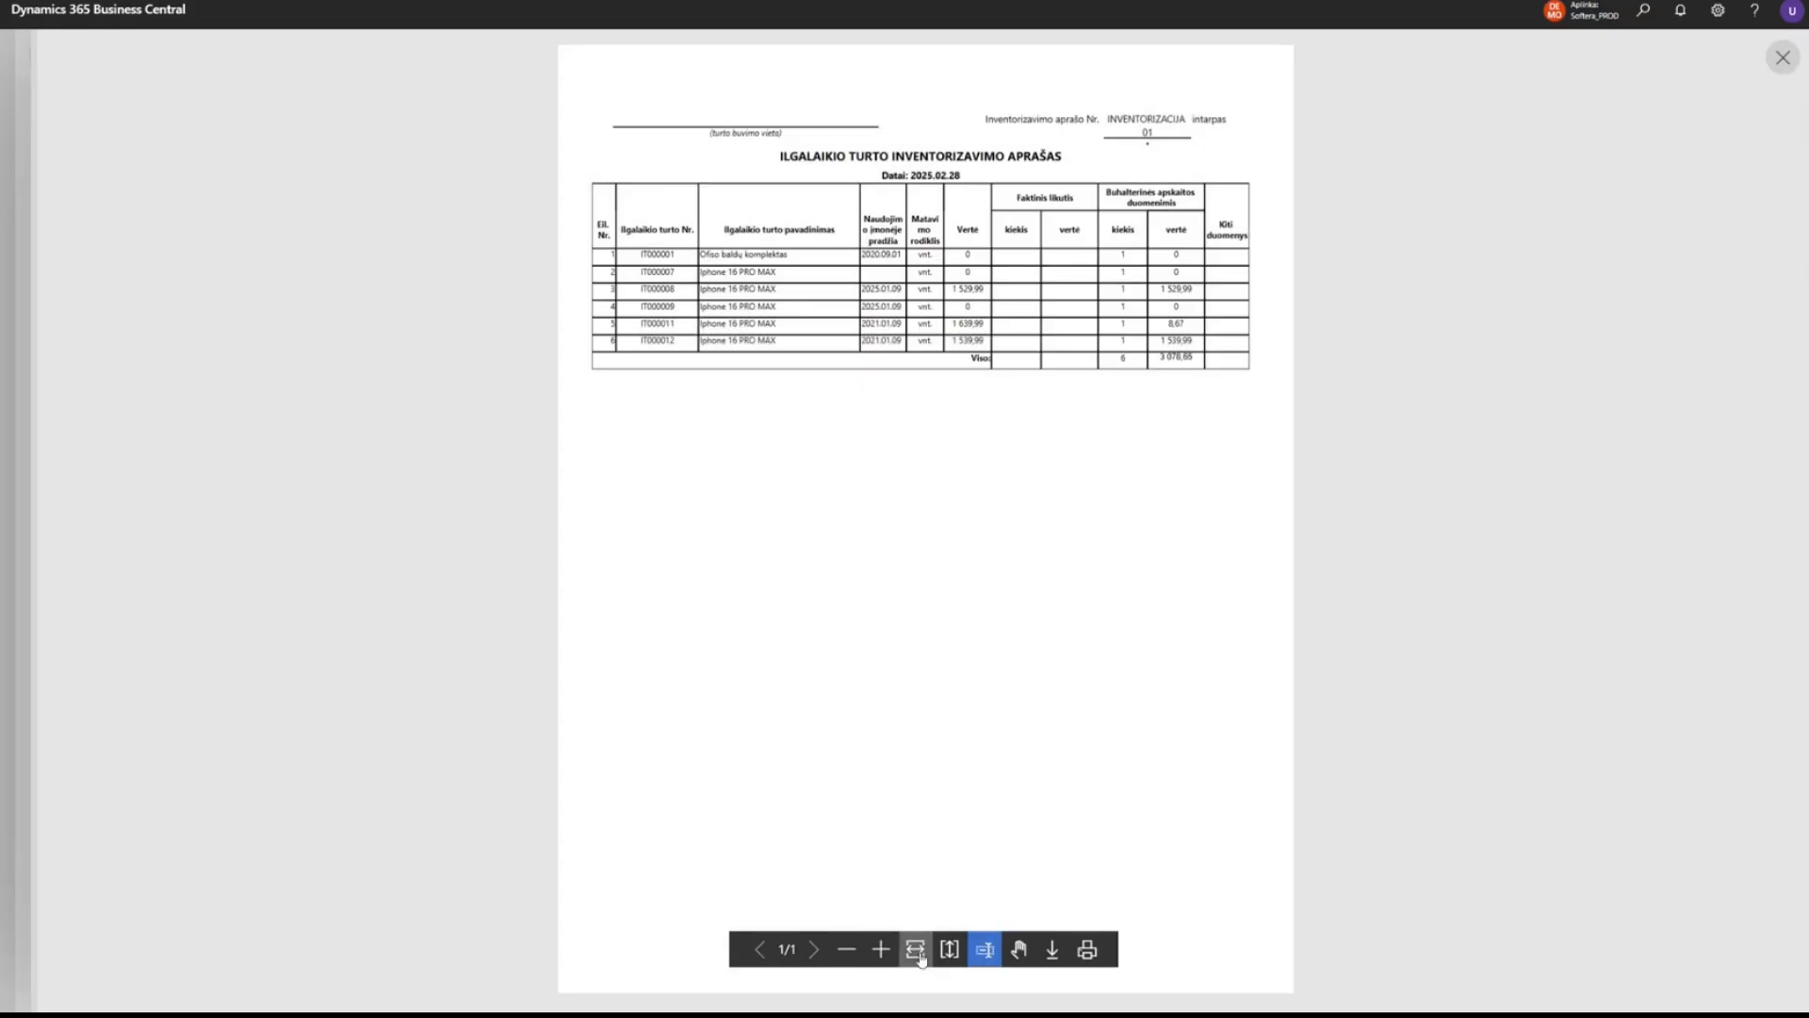
left_click(883, 965)
scroll(876, 801, "up", 4)
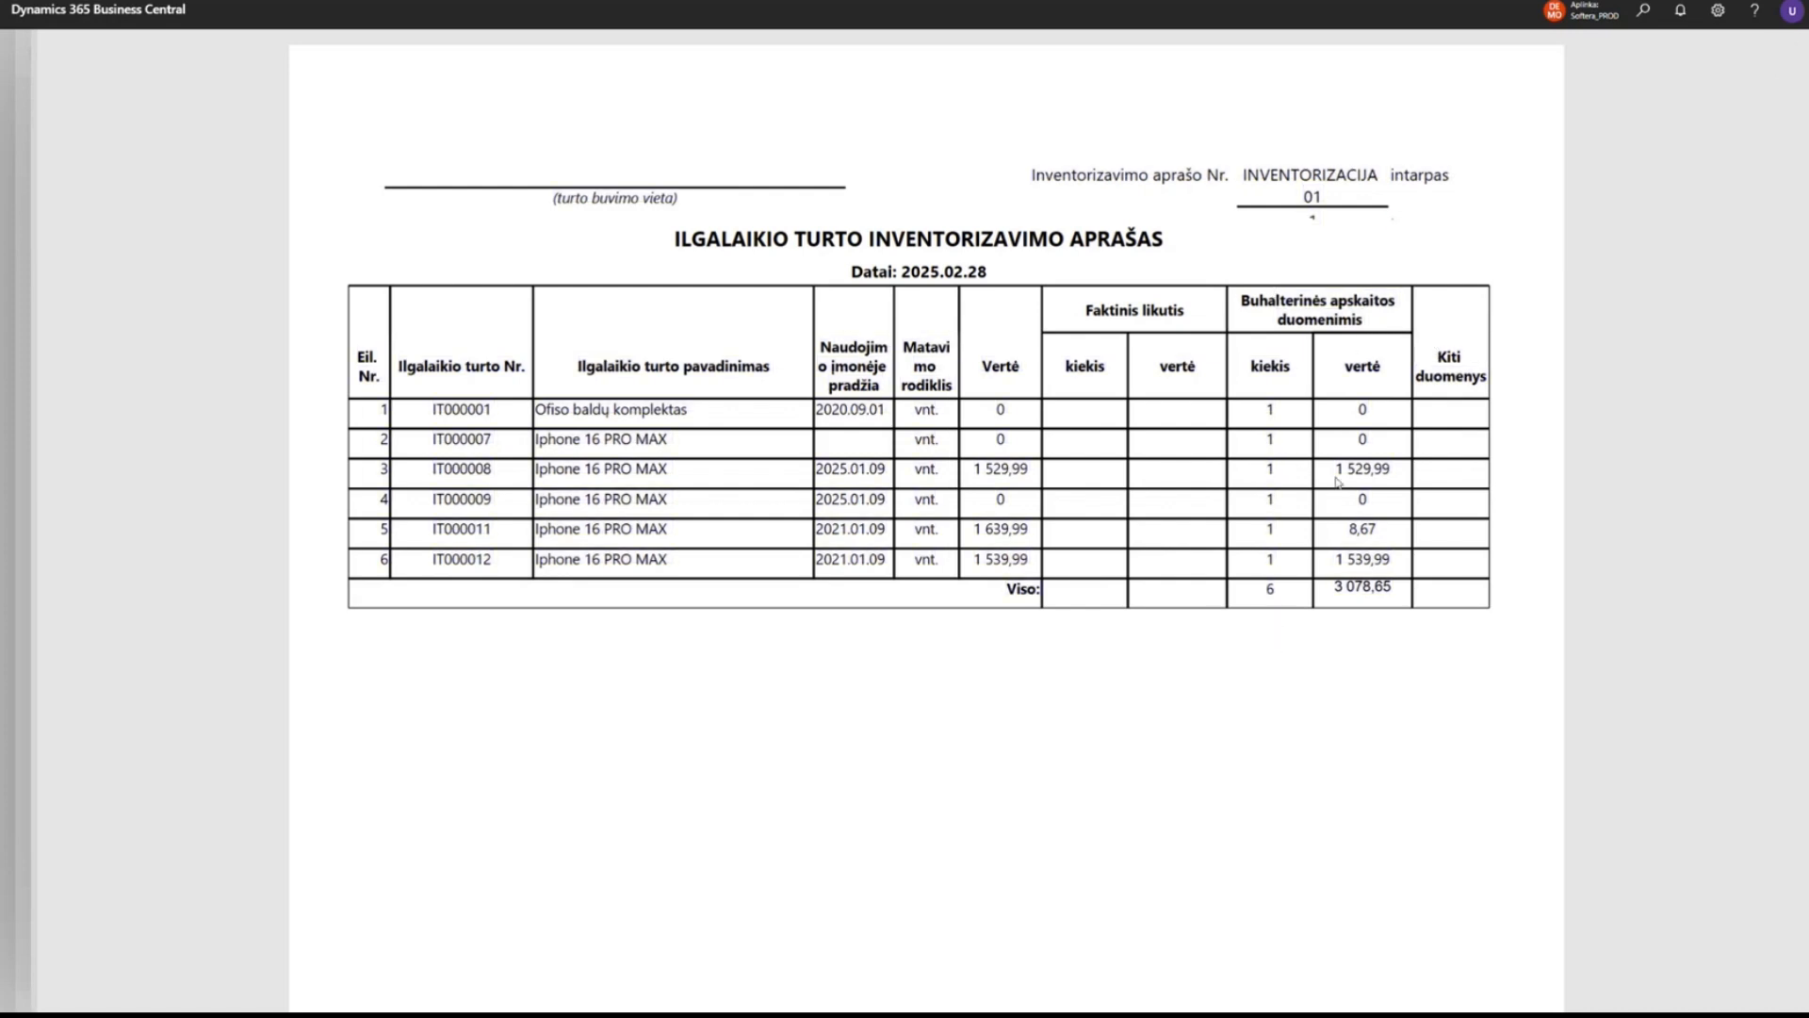
left_click(1772, 66)
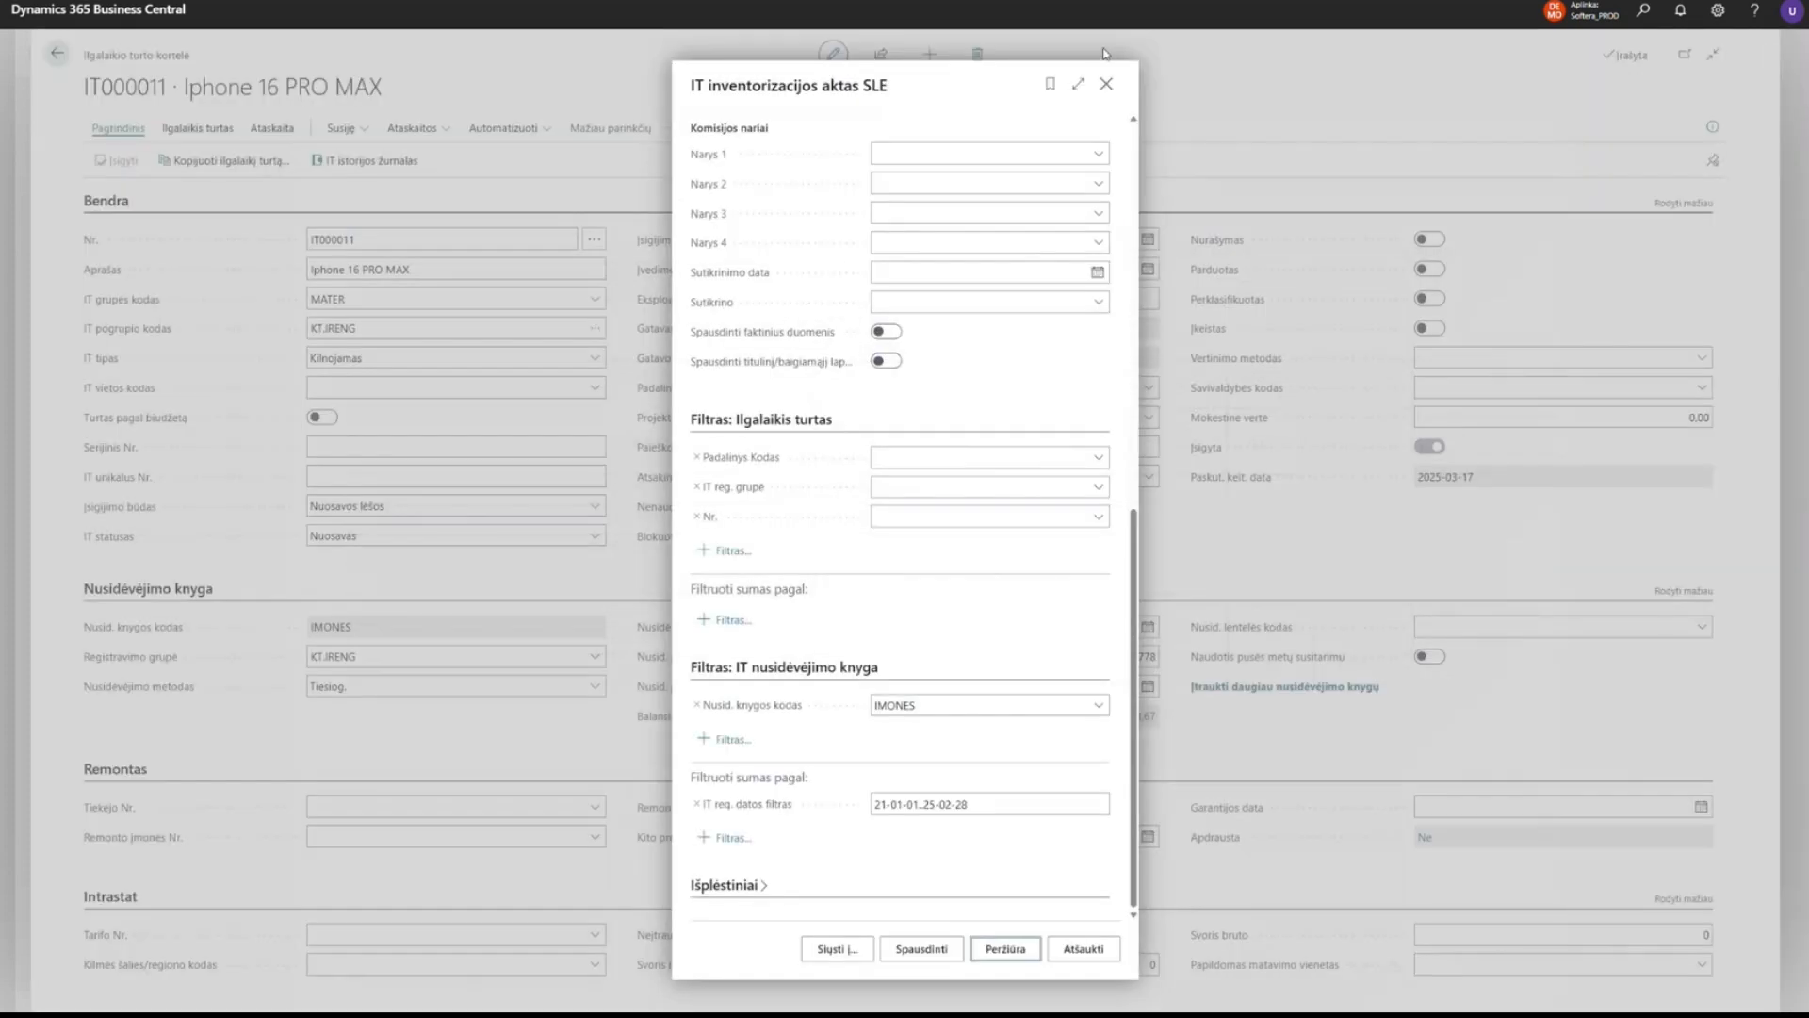
left_click(1108, 86)
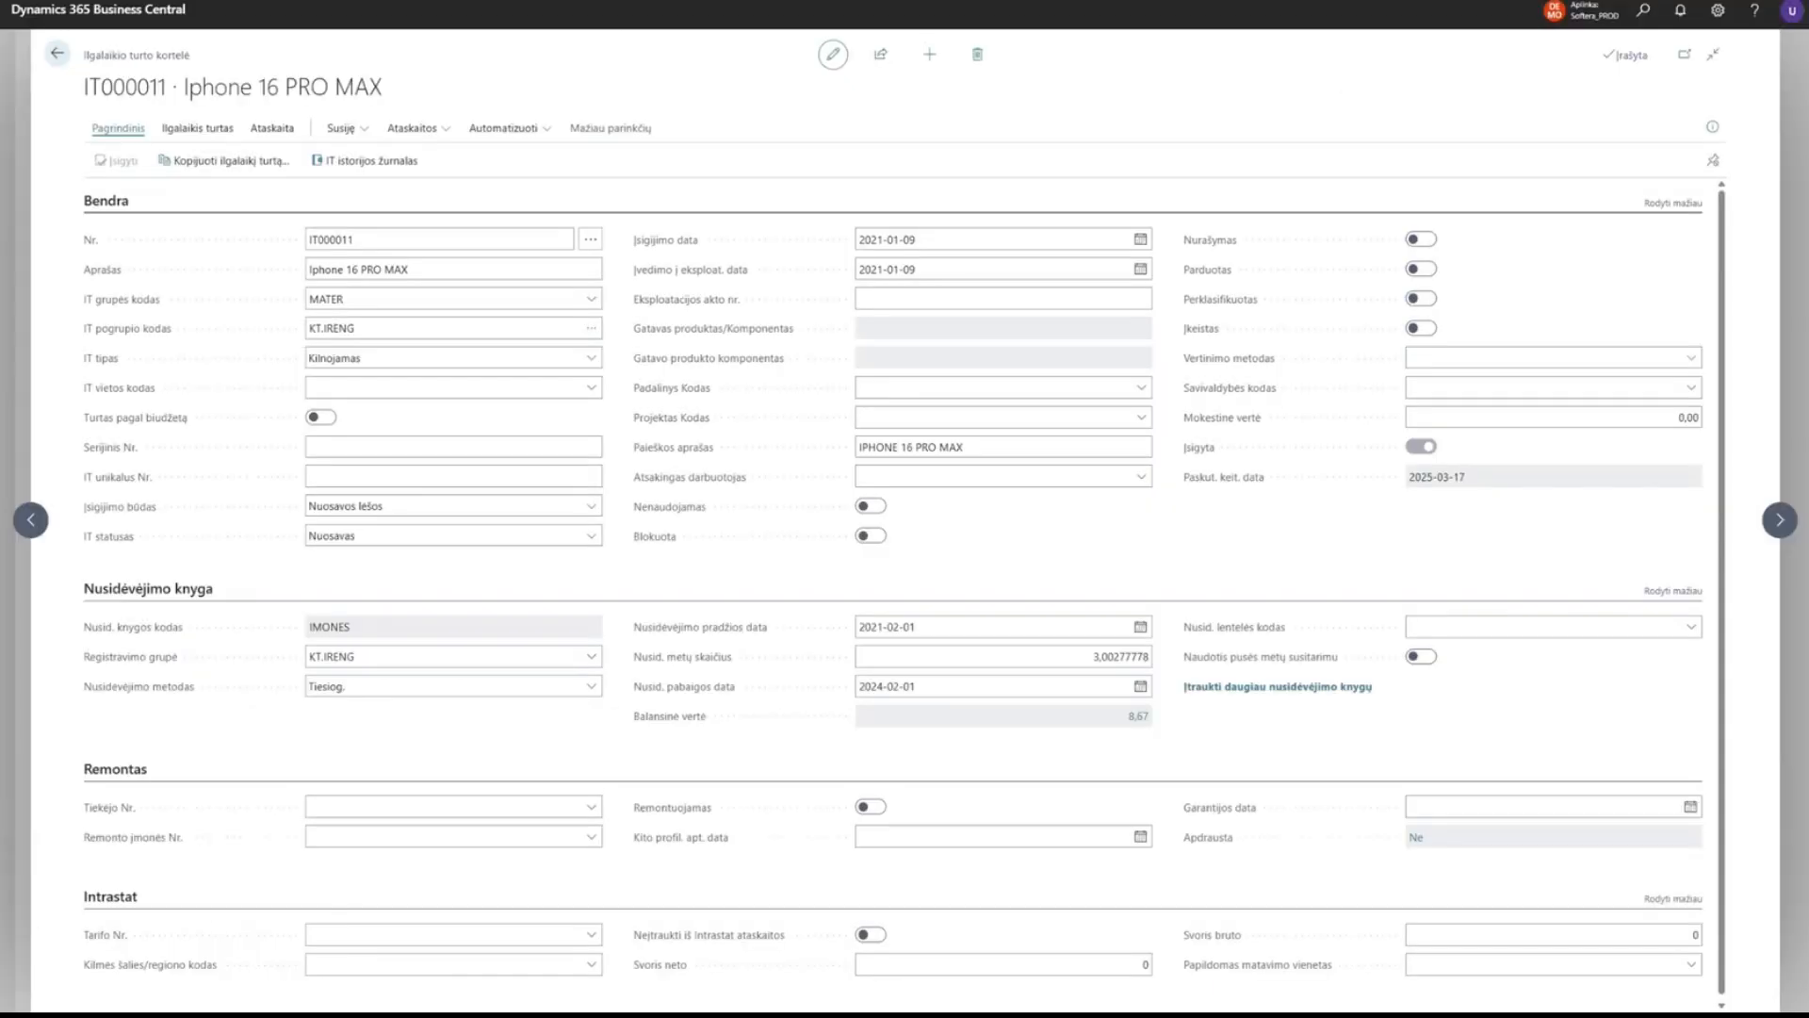
Search for "ilg turt bal 01" and open the Ilgalaikio turto balansinė vertė 01 report.
left_click(1645, 25)
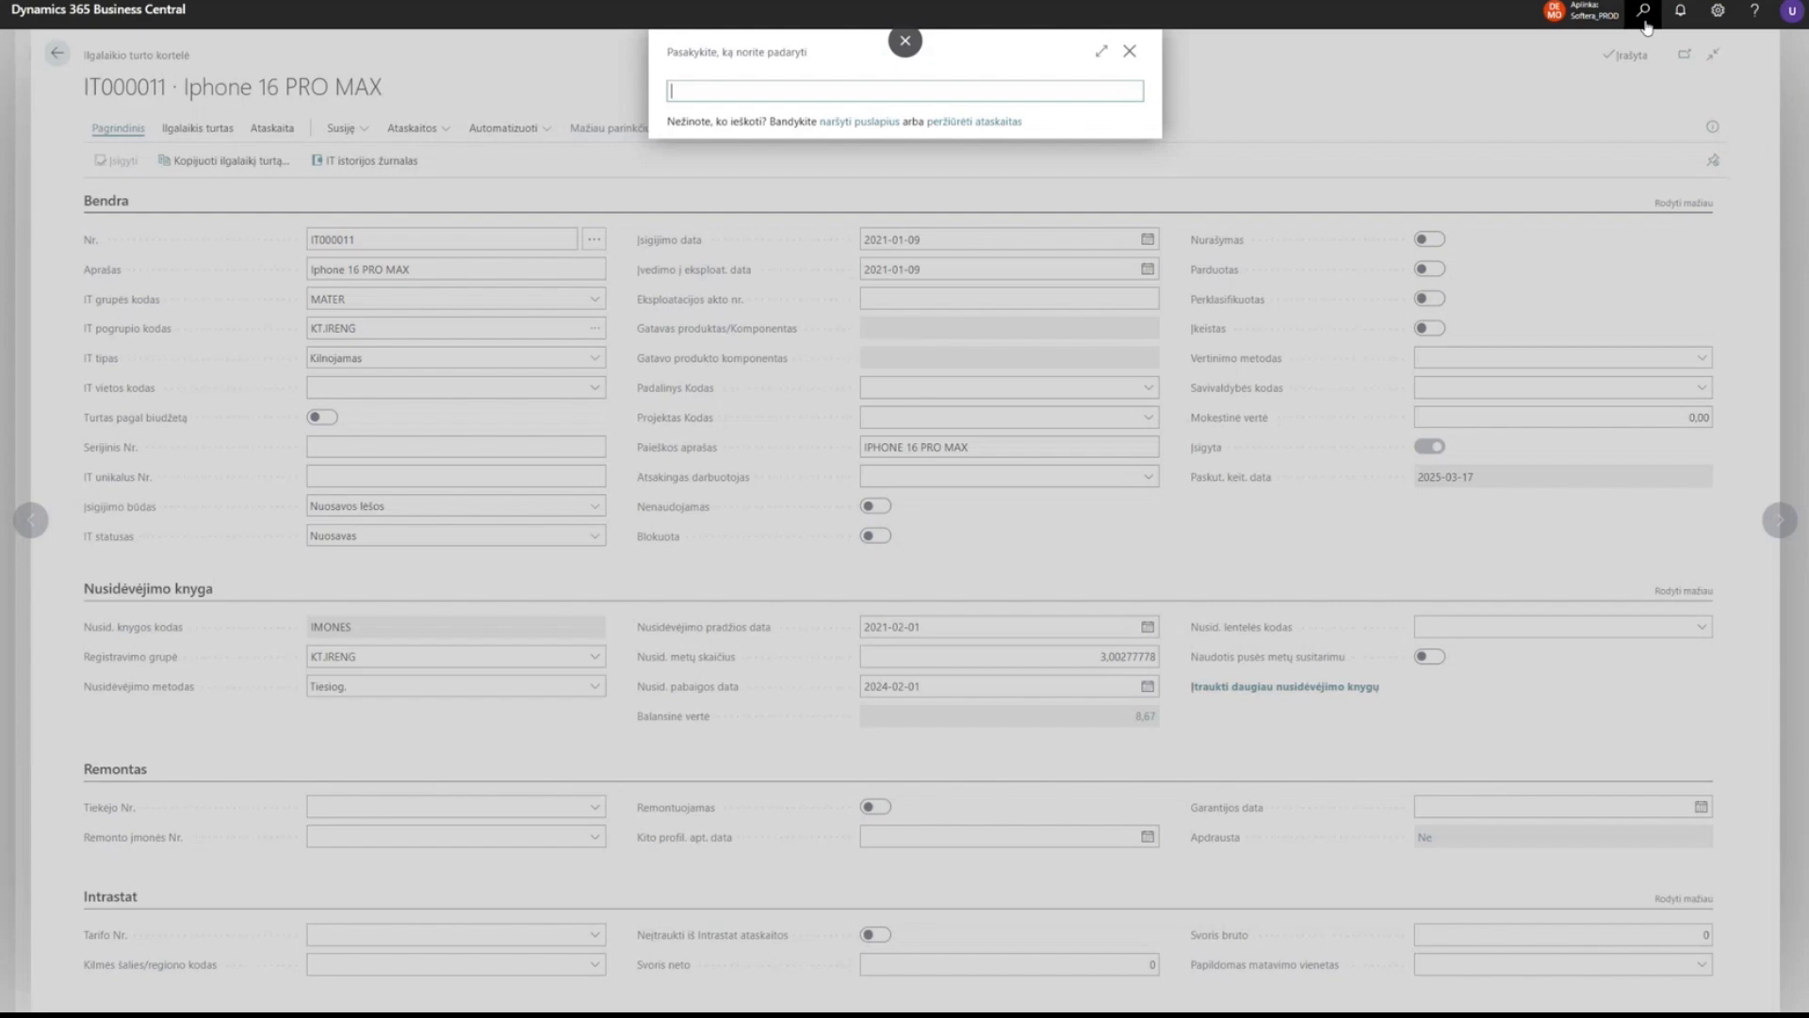
type("ilg turt baln")
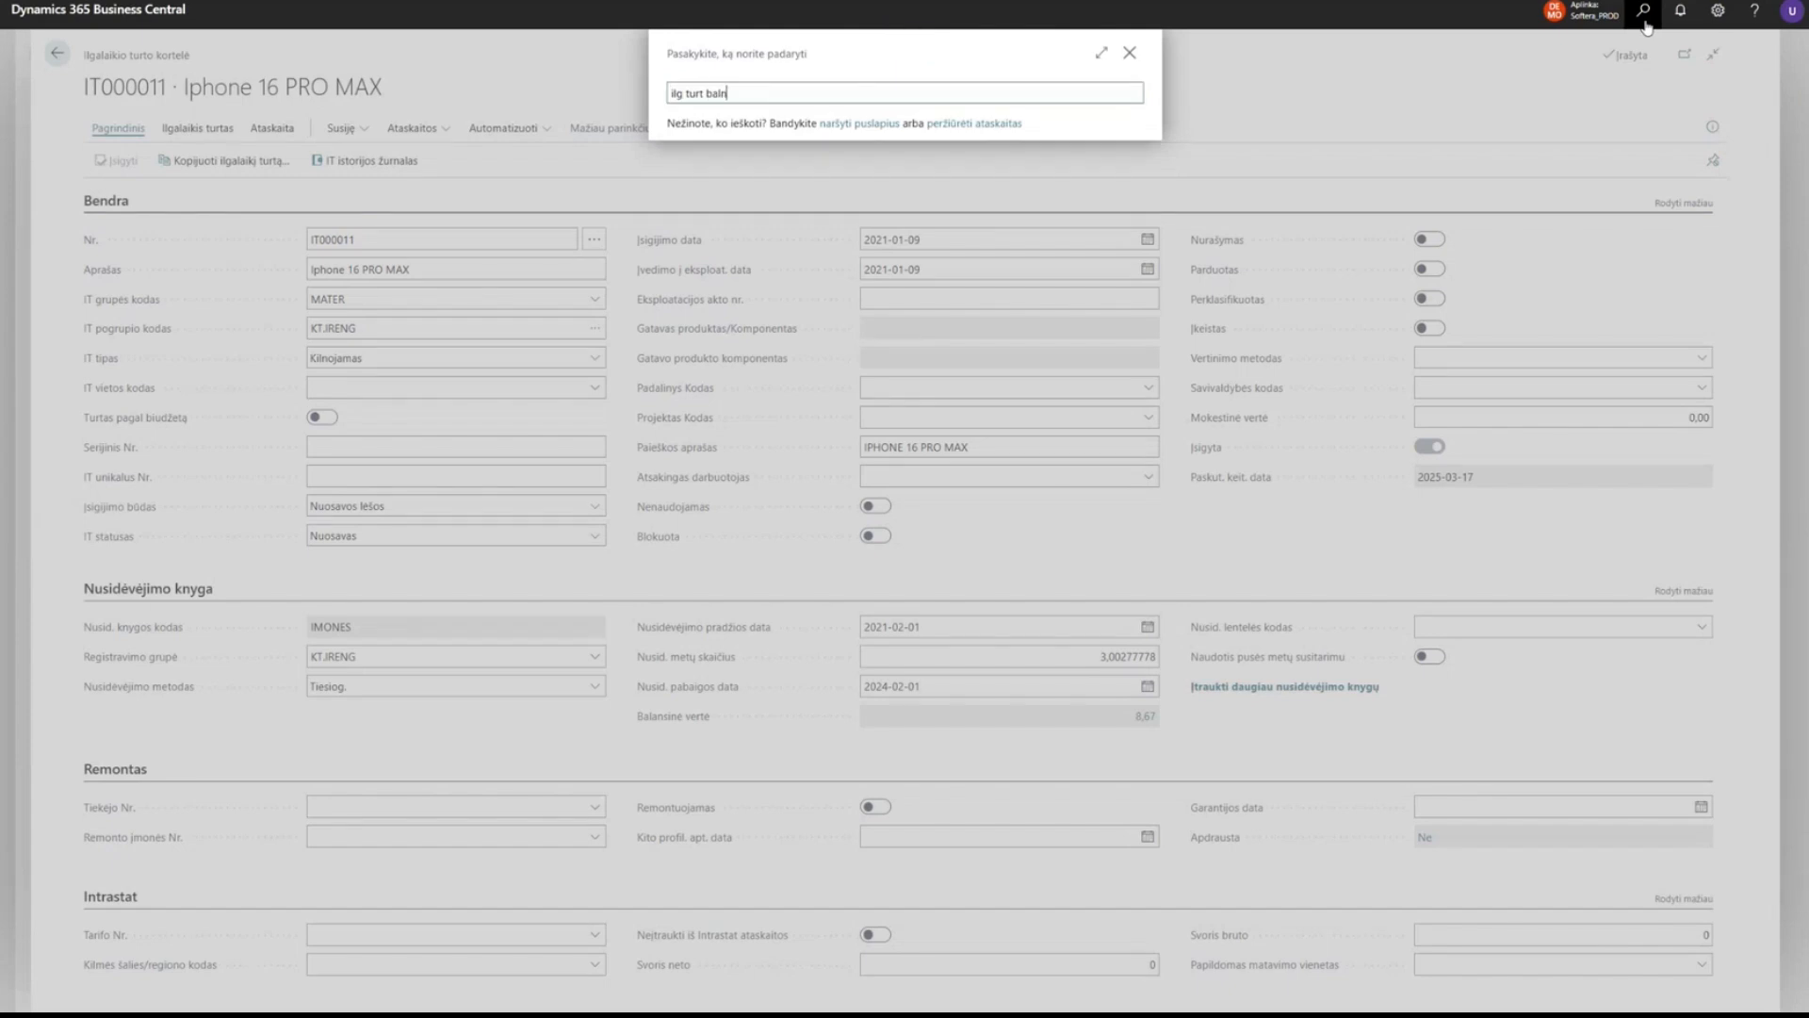
key("BackSpace")
type(" 01")
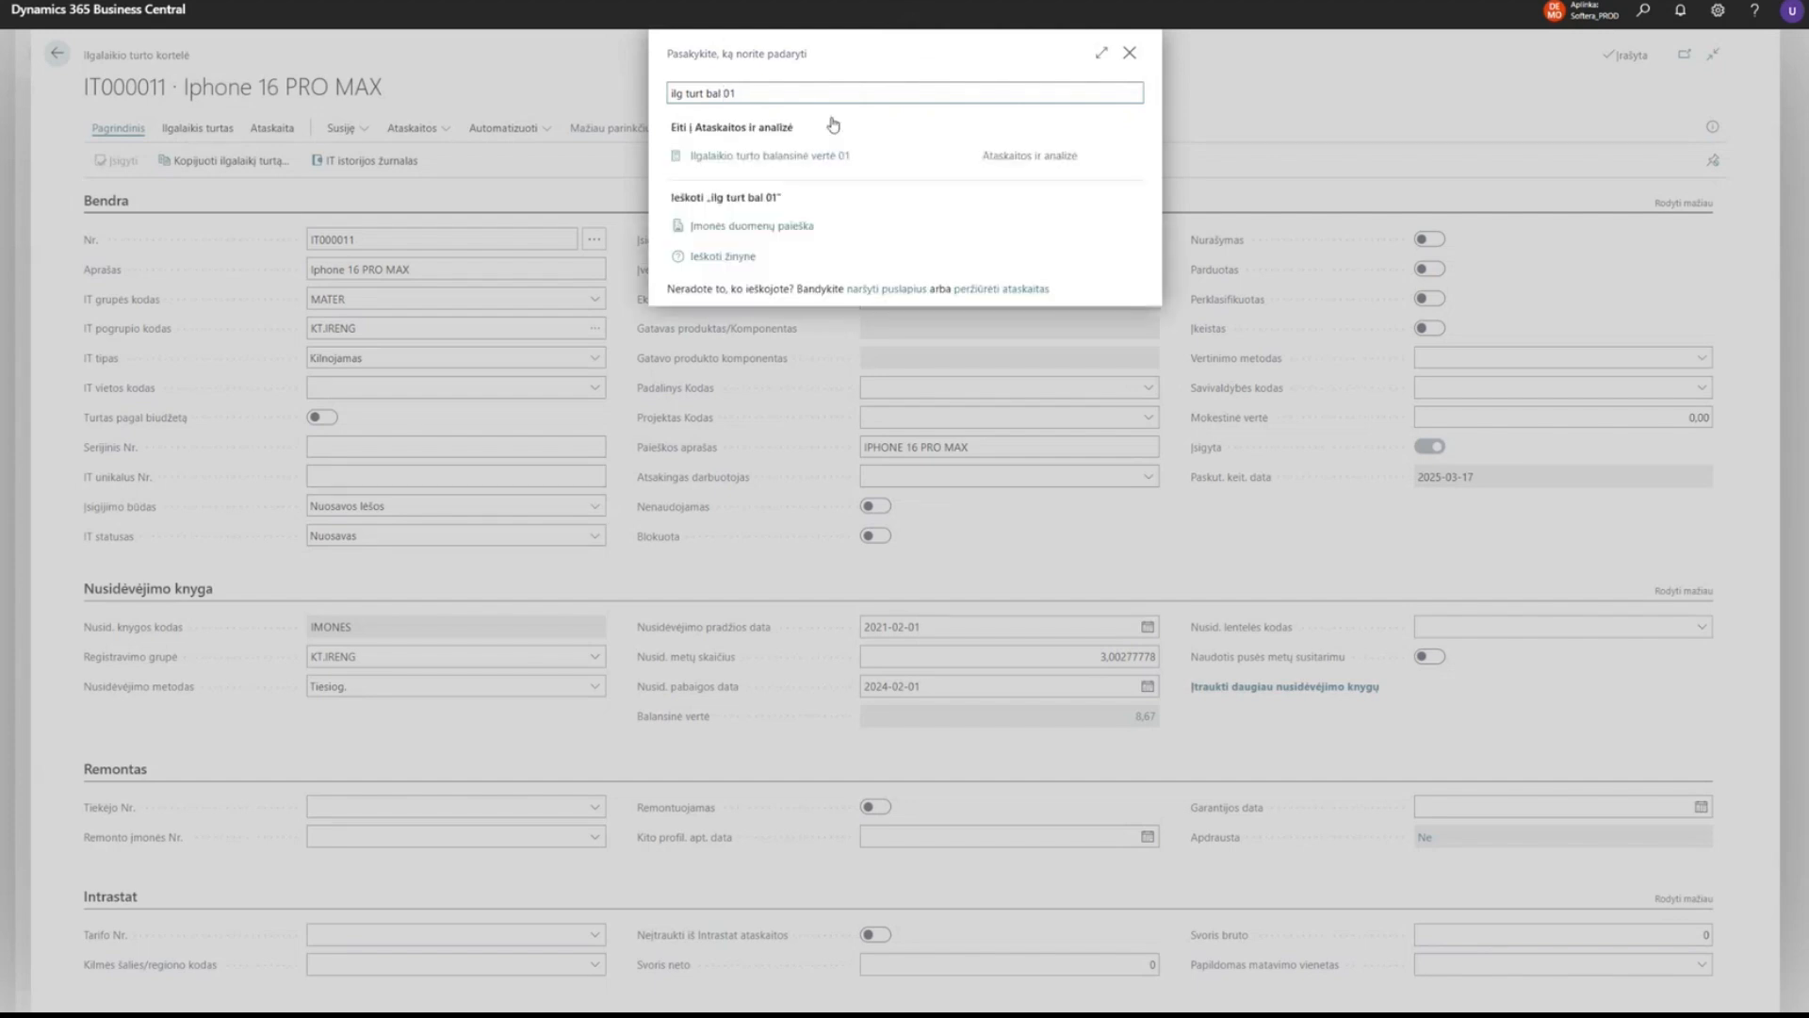
left_click(811, 155)
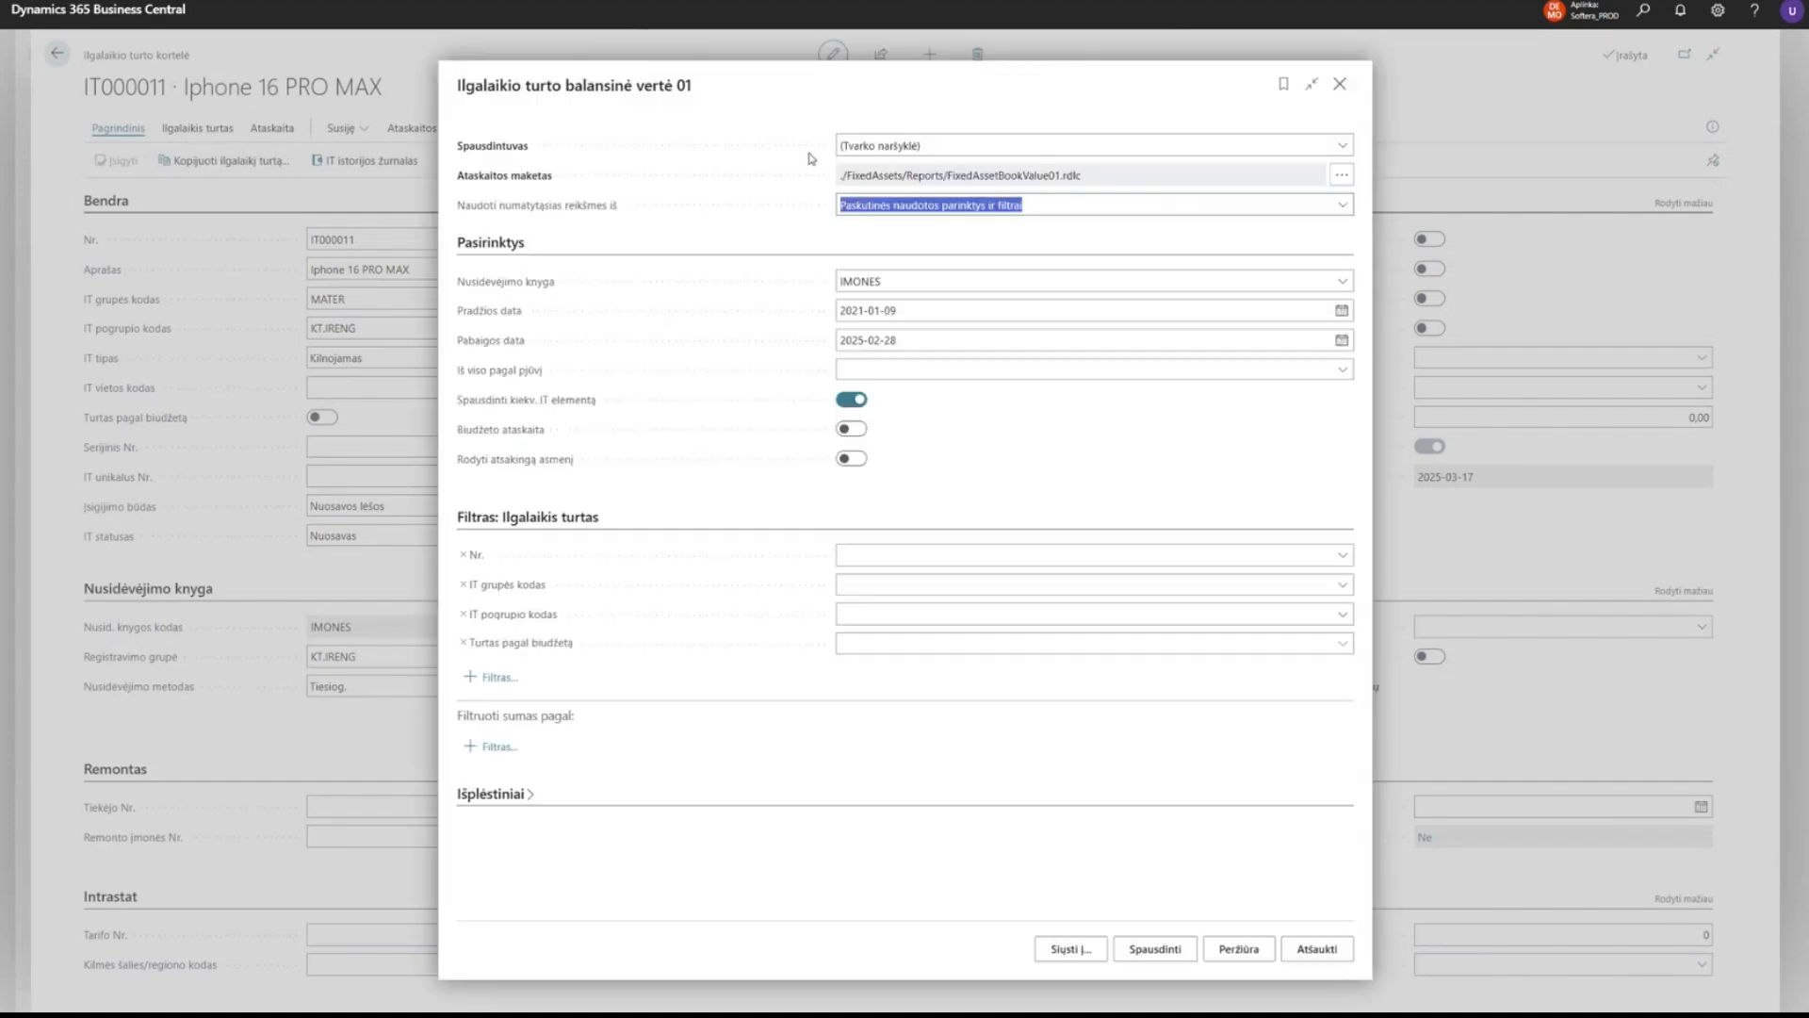
Preview the Ilgalaikio turto balansinė vertė 01 report with its last used options and filters, and close it.
left_click(1071, 456)
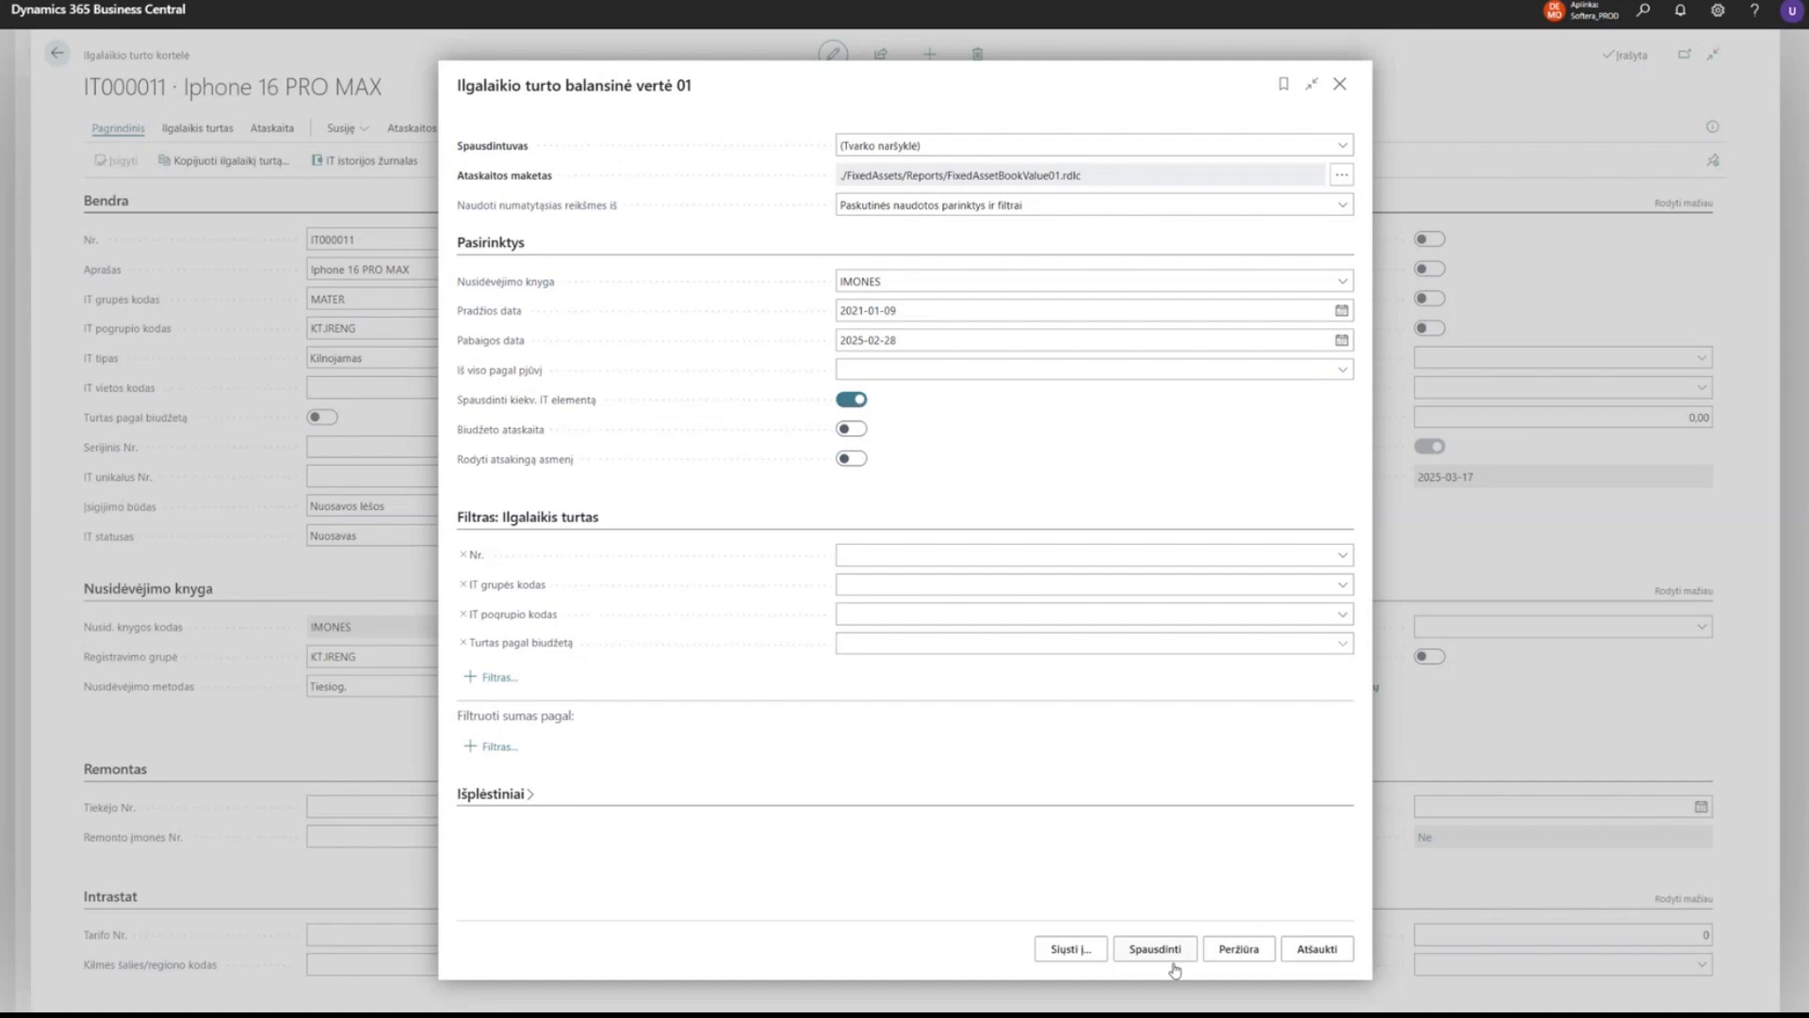
left_click(1225, 954)
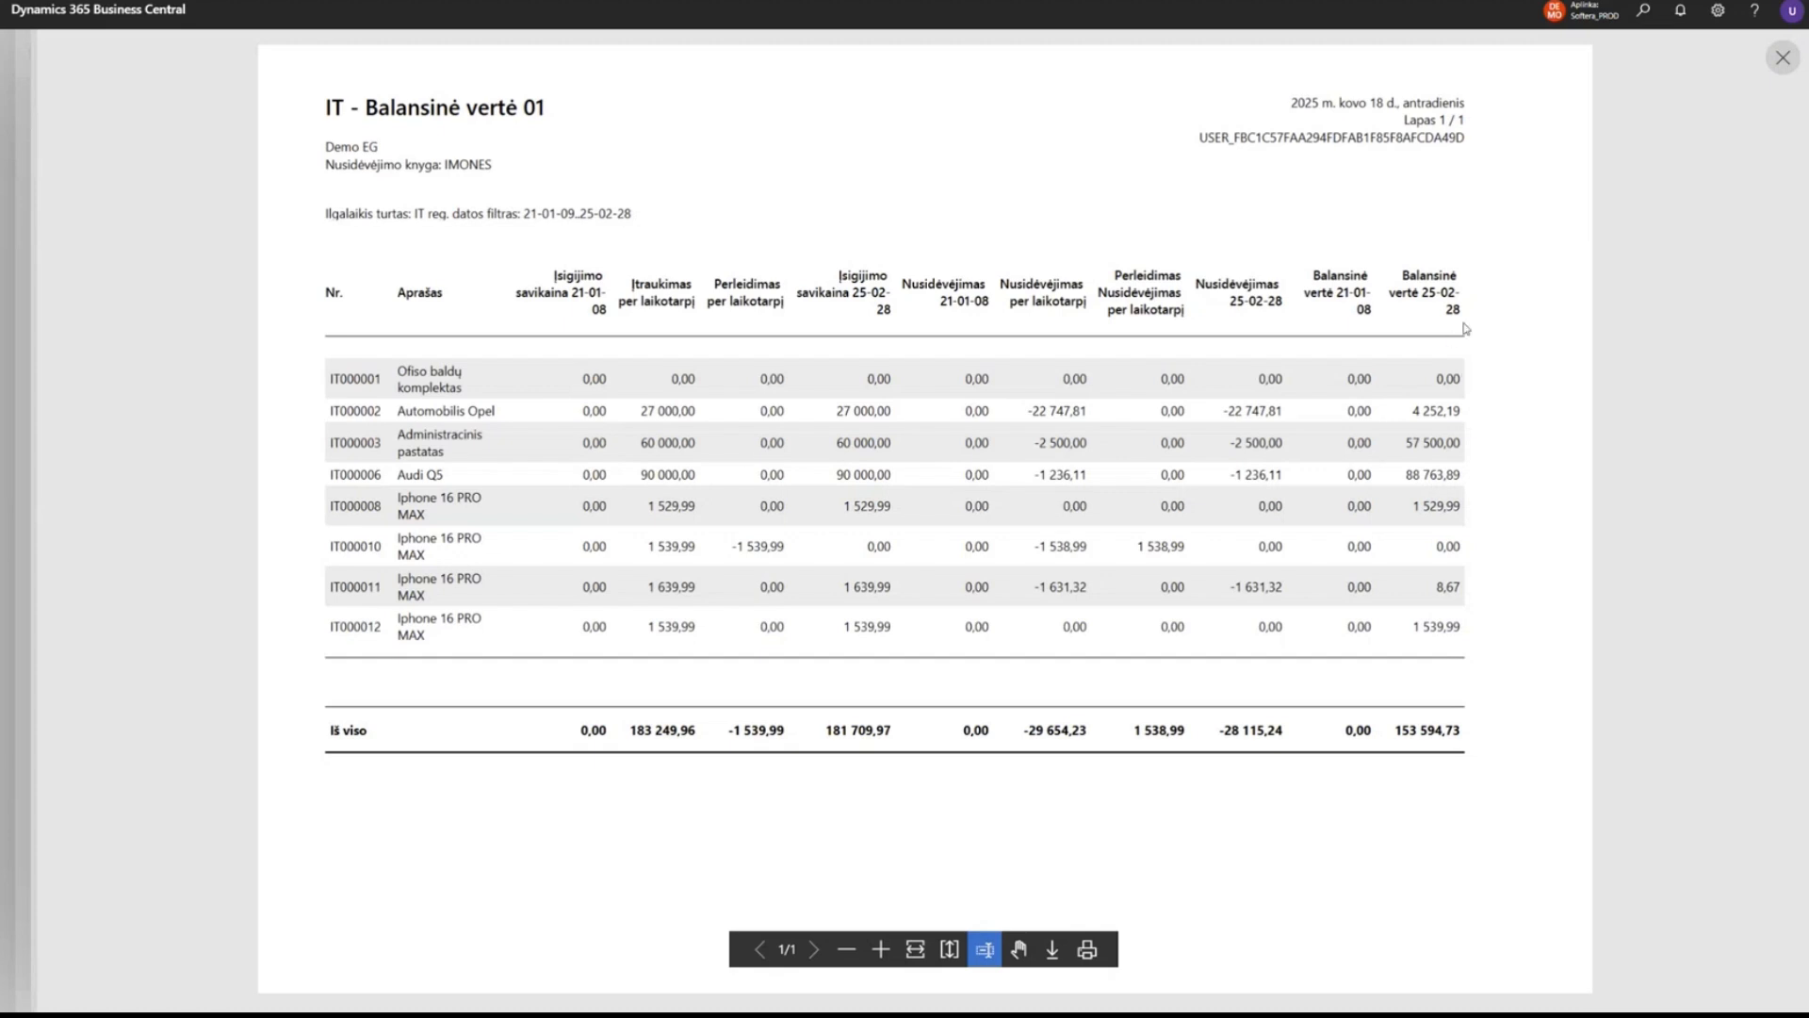
left_click(1782, 59)
left_click(1338, 85)
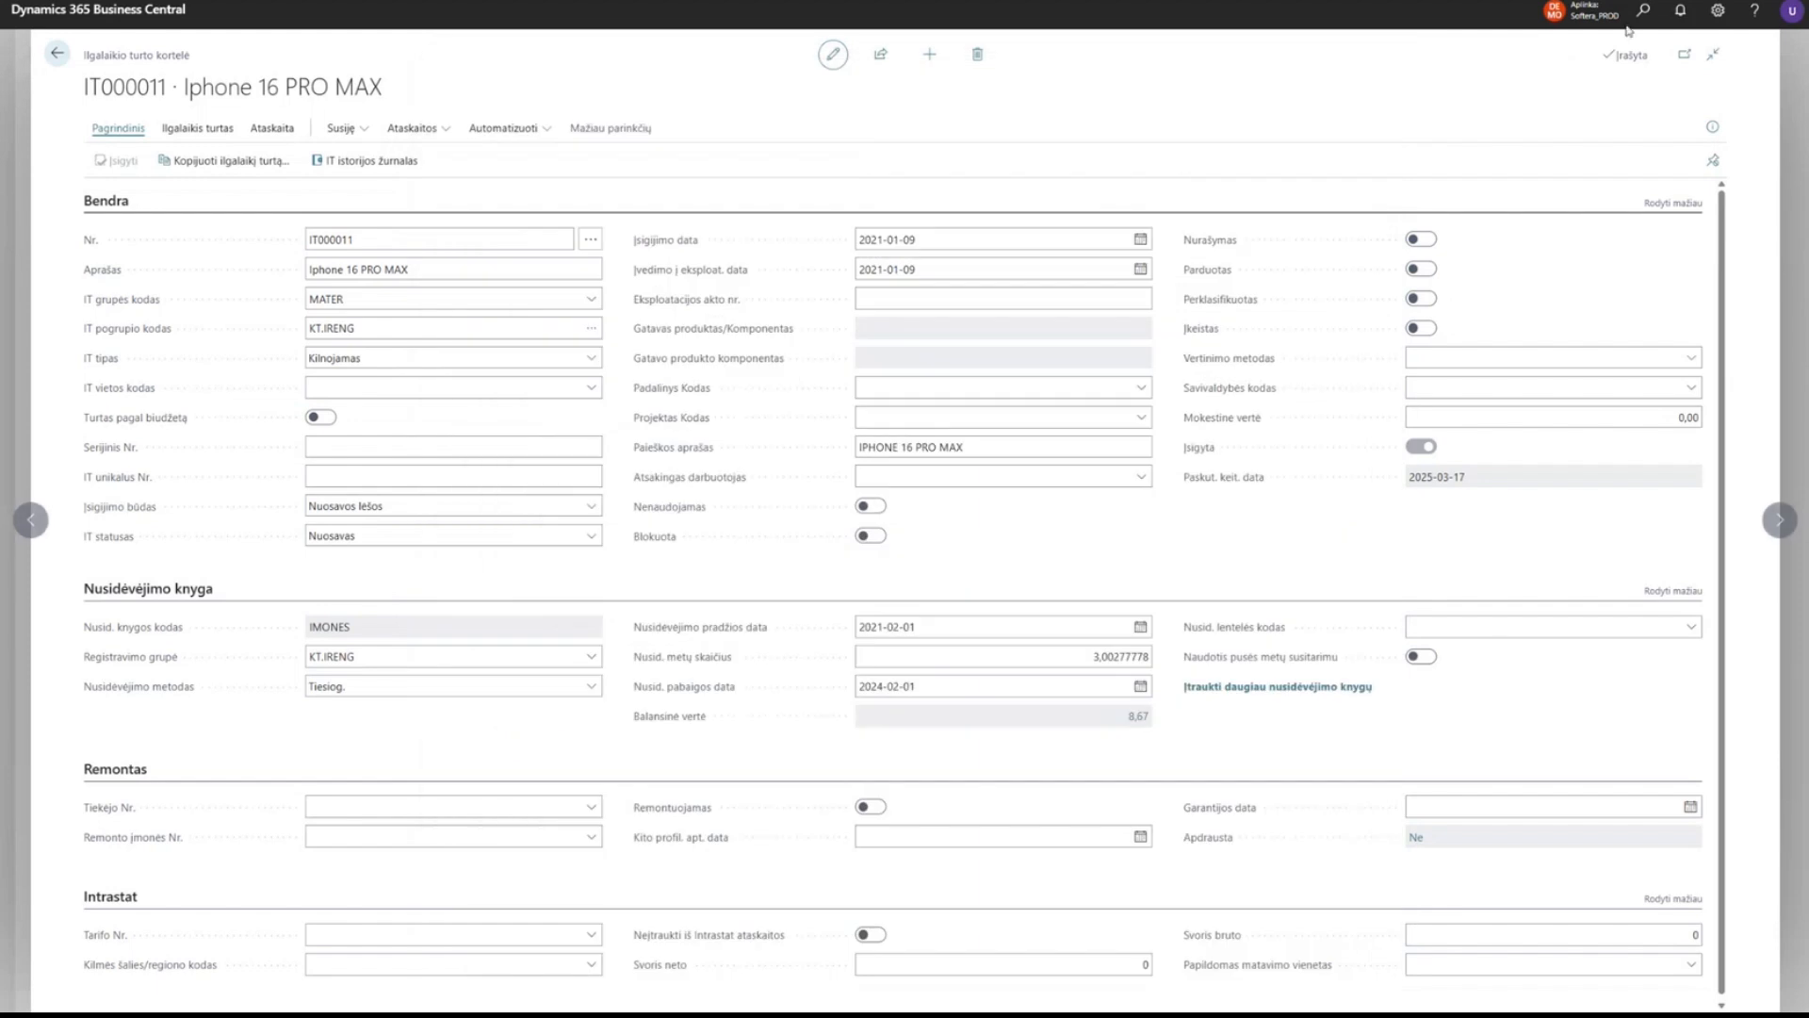
Search for "ilg turt bal 02" and open the Ilgalaikio turto balansinė vertė 02 report.
left_click(1640, 12)
type("ilg turt")
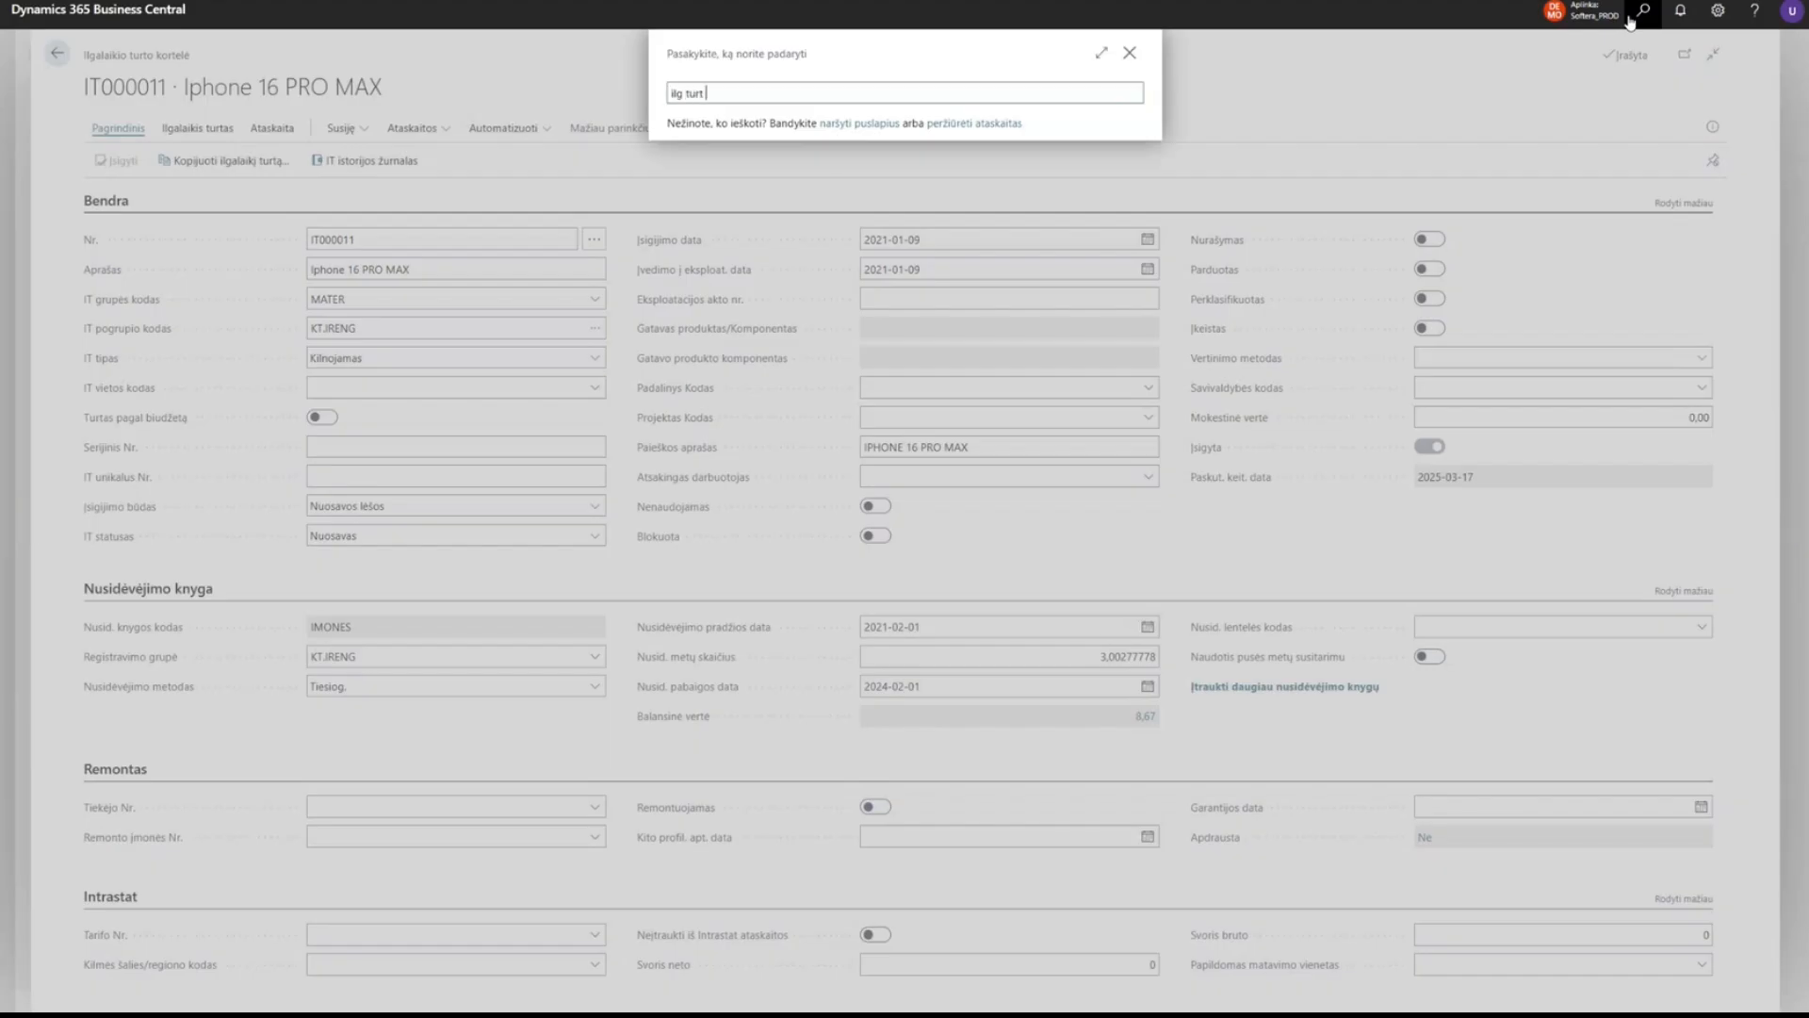
type(" bal 02")
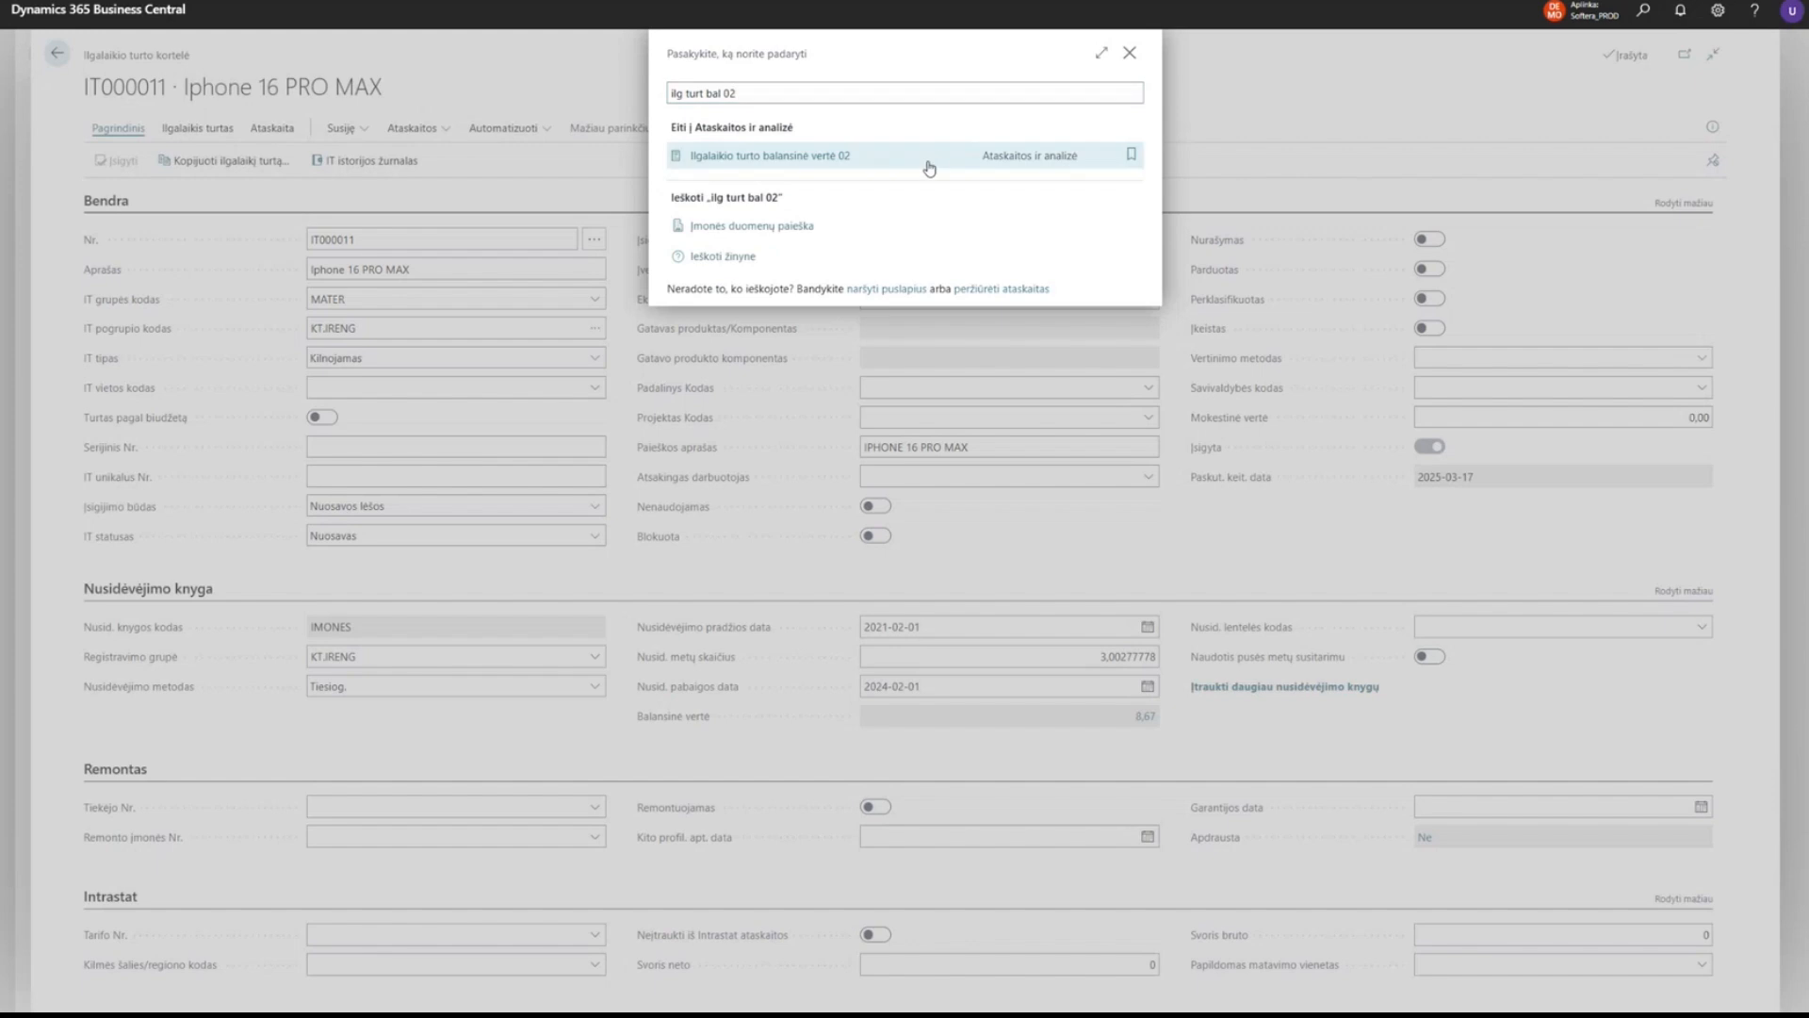
left_click(931, 159)
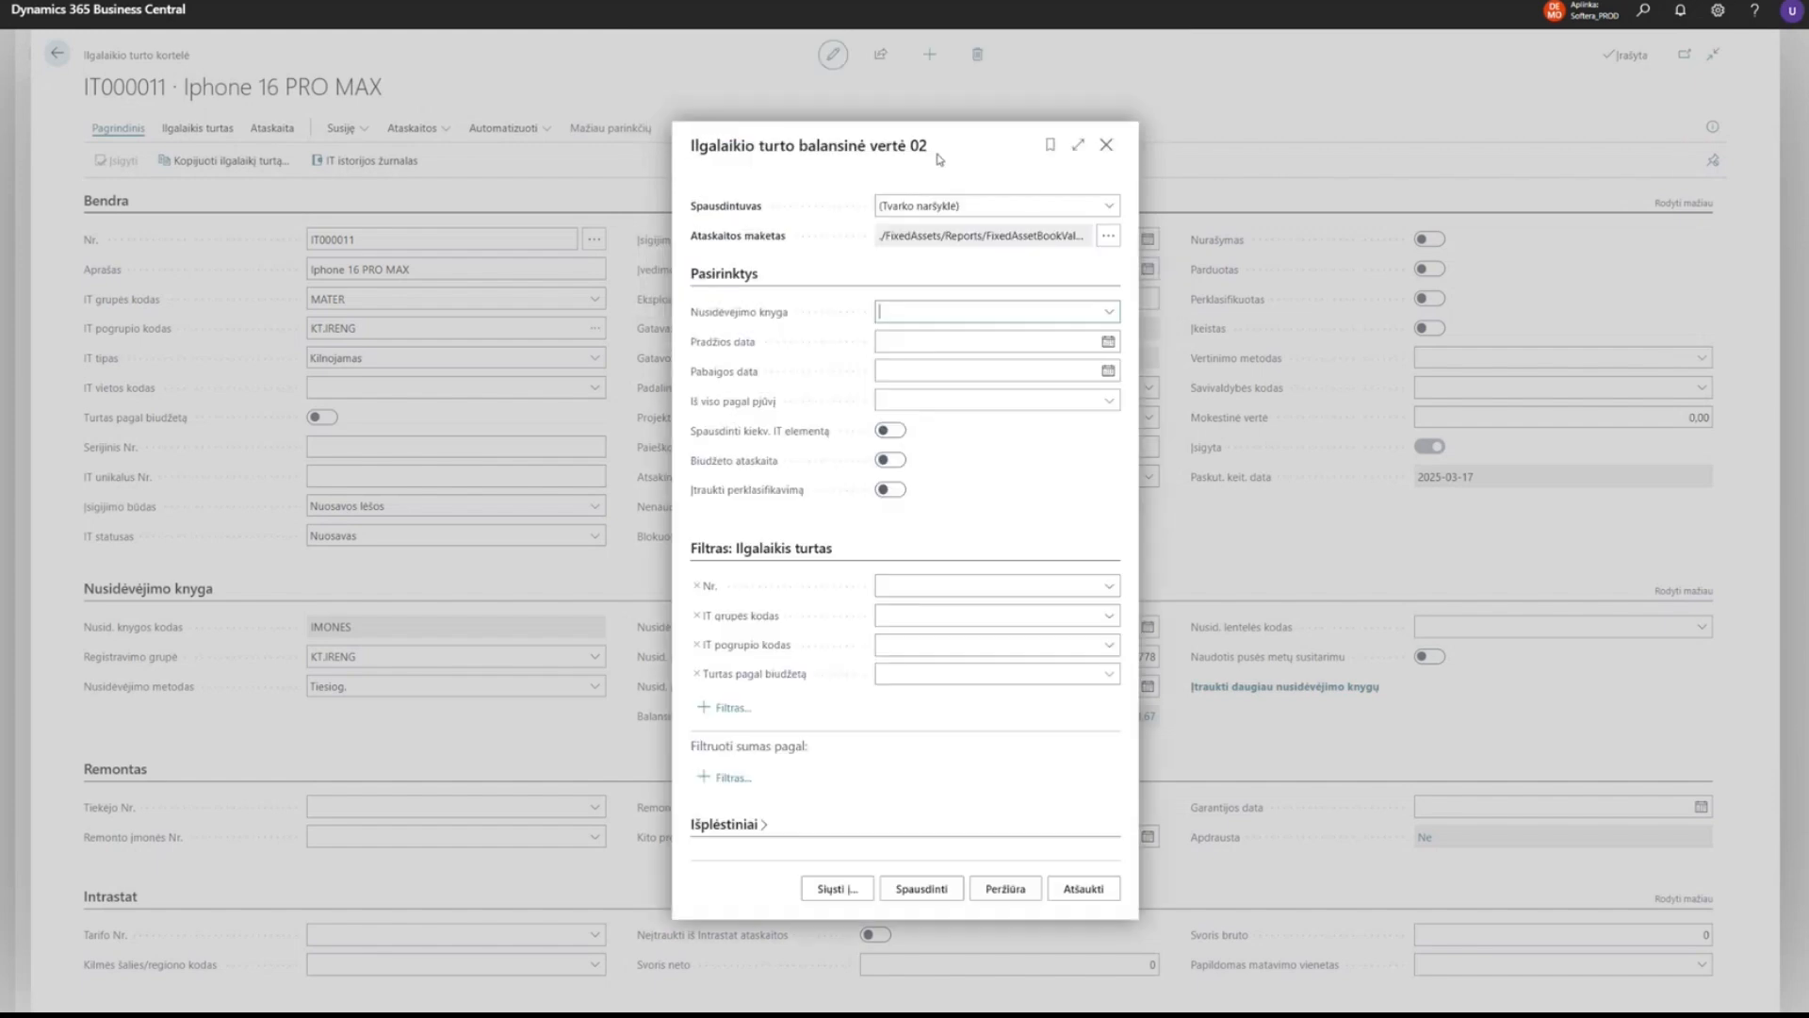
Set the report's depreciation book to IMONES and period to 2021-01-01 through 2025-02-28, and enable printing each fixed asset.
left_click(1109, 311)
left_click(1056, 400)
left_click(1048, 345)
type("2")
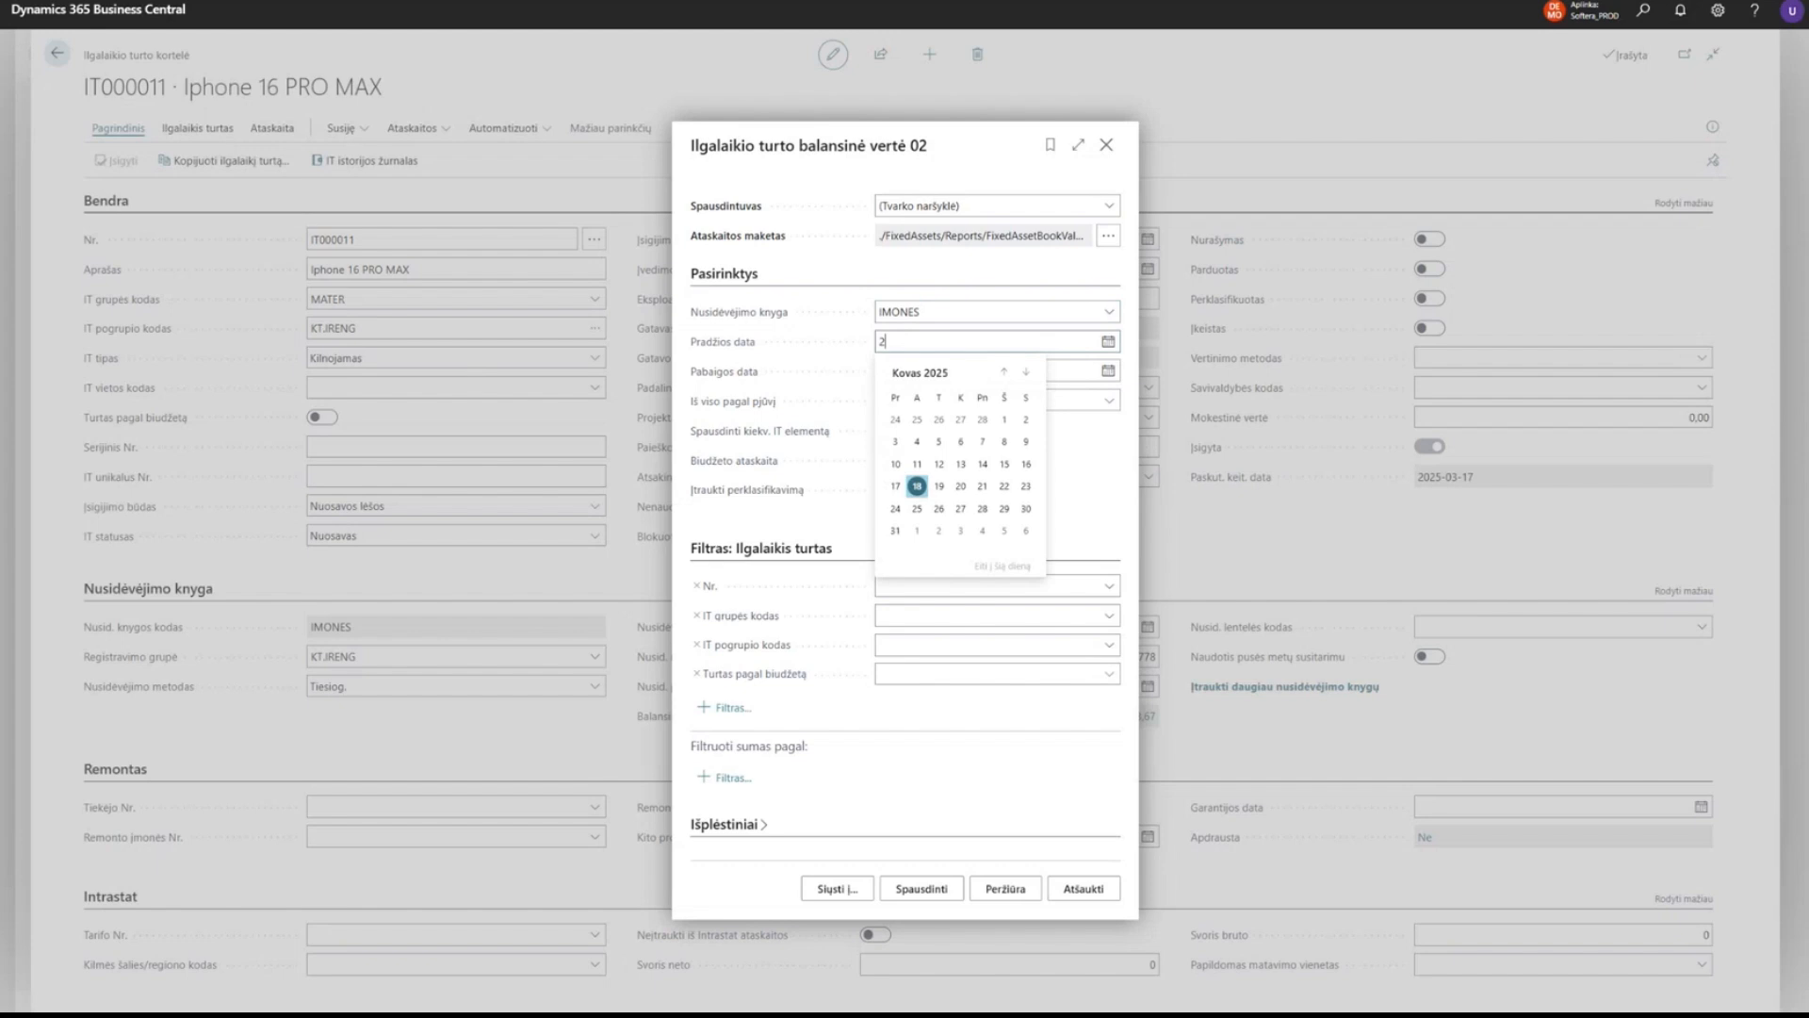
type("10101")
key("Tab")
type("25")
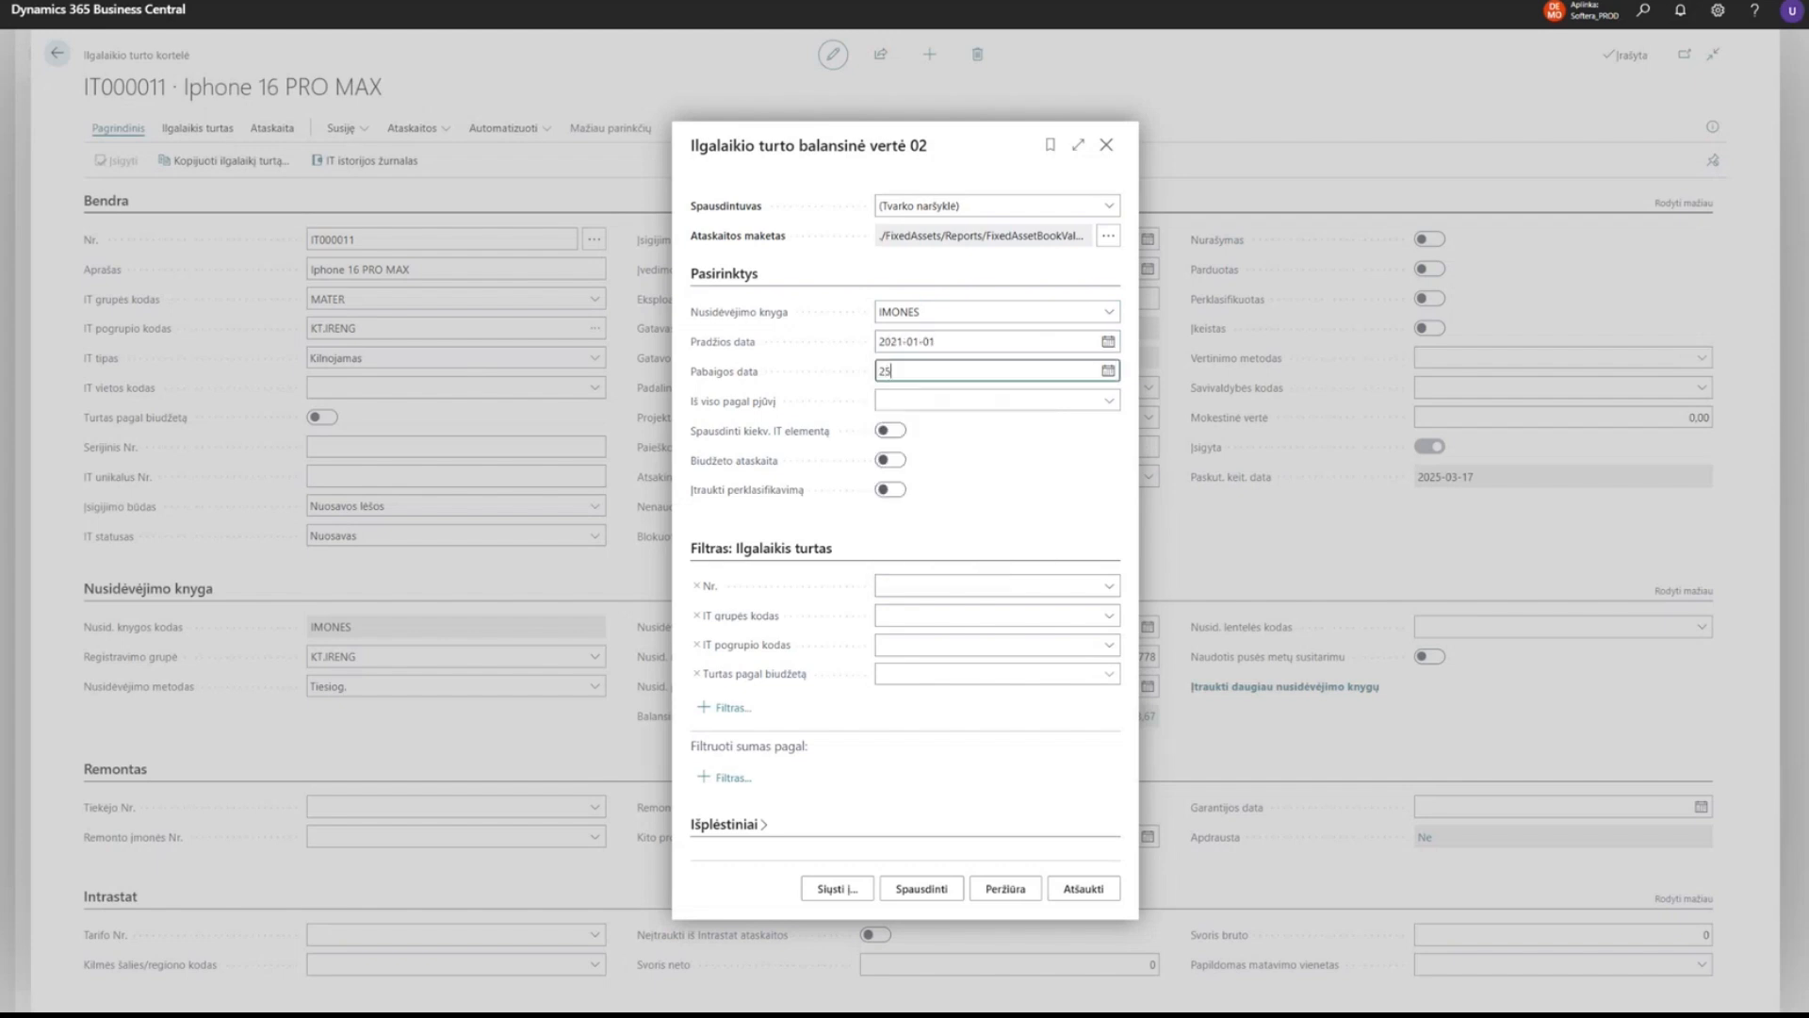
type("-02-28")
key("Tab")
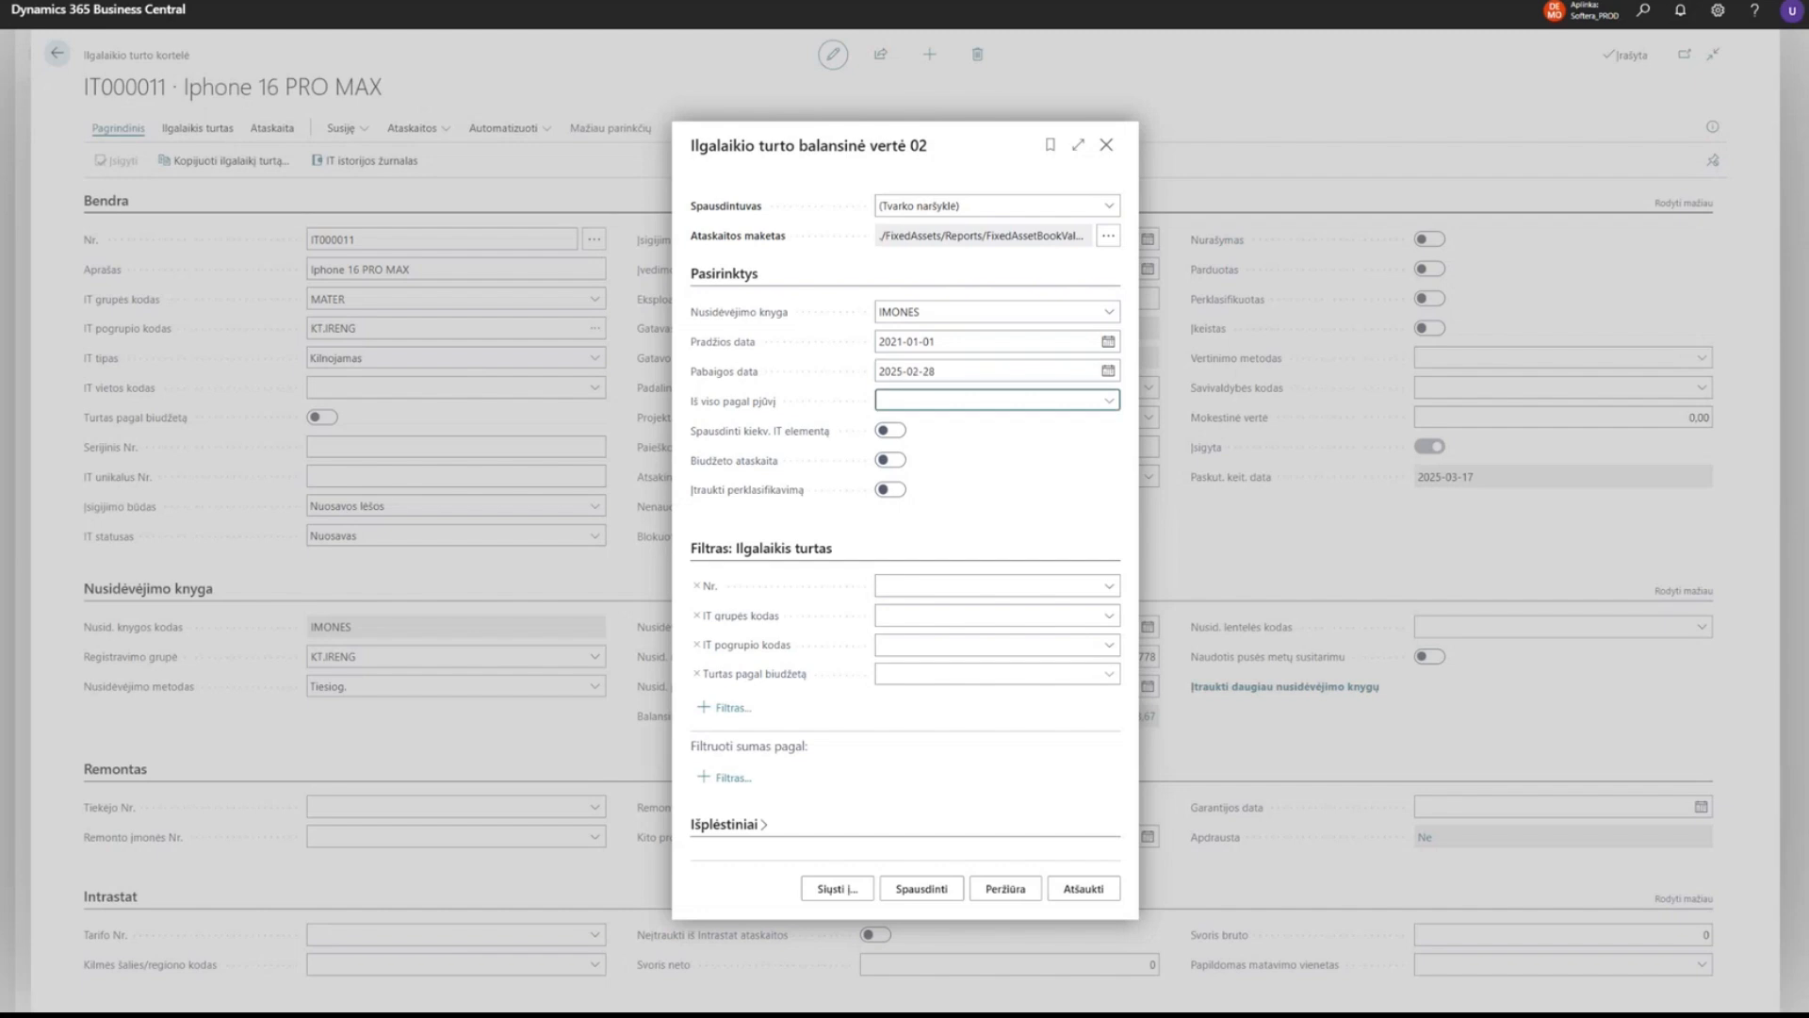
left_click(892, 433)
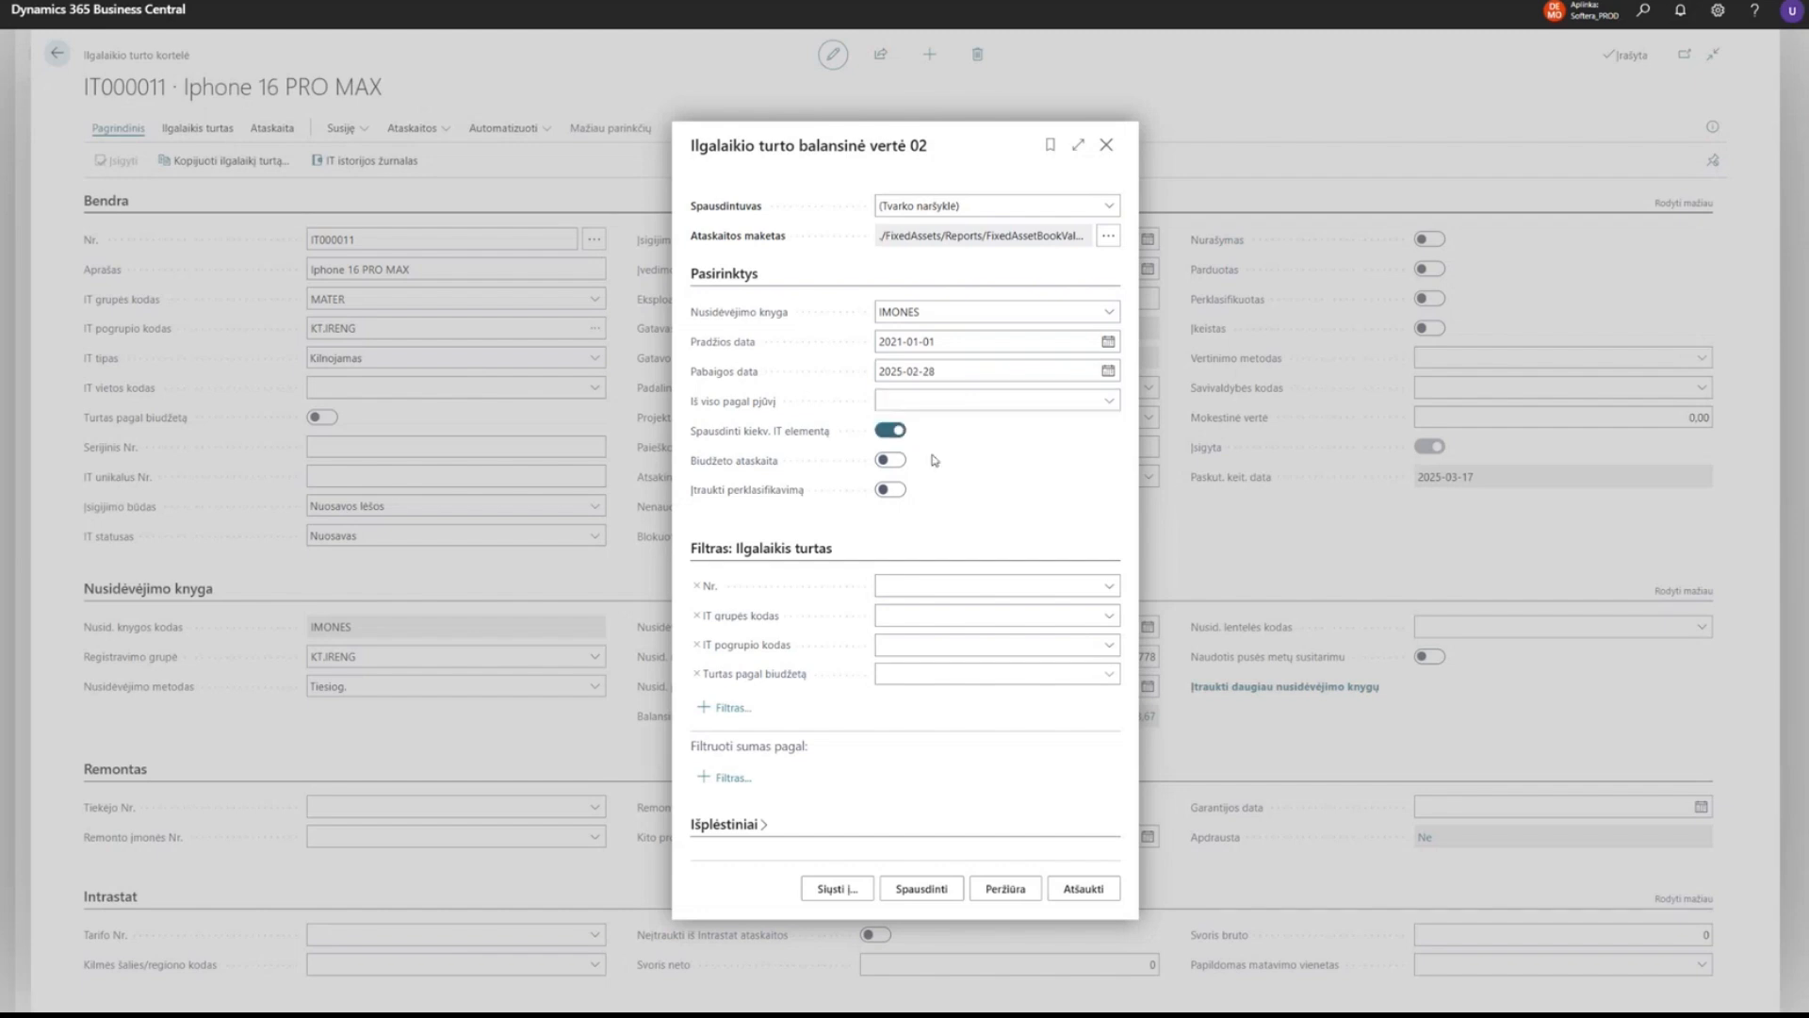
Preview the Ilgalaikio turto balansinė vertė 02 report, enlarge it to read the per-asset book values, and close the report.
left_click(1027, 903)
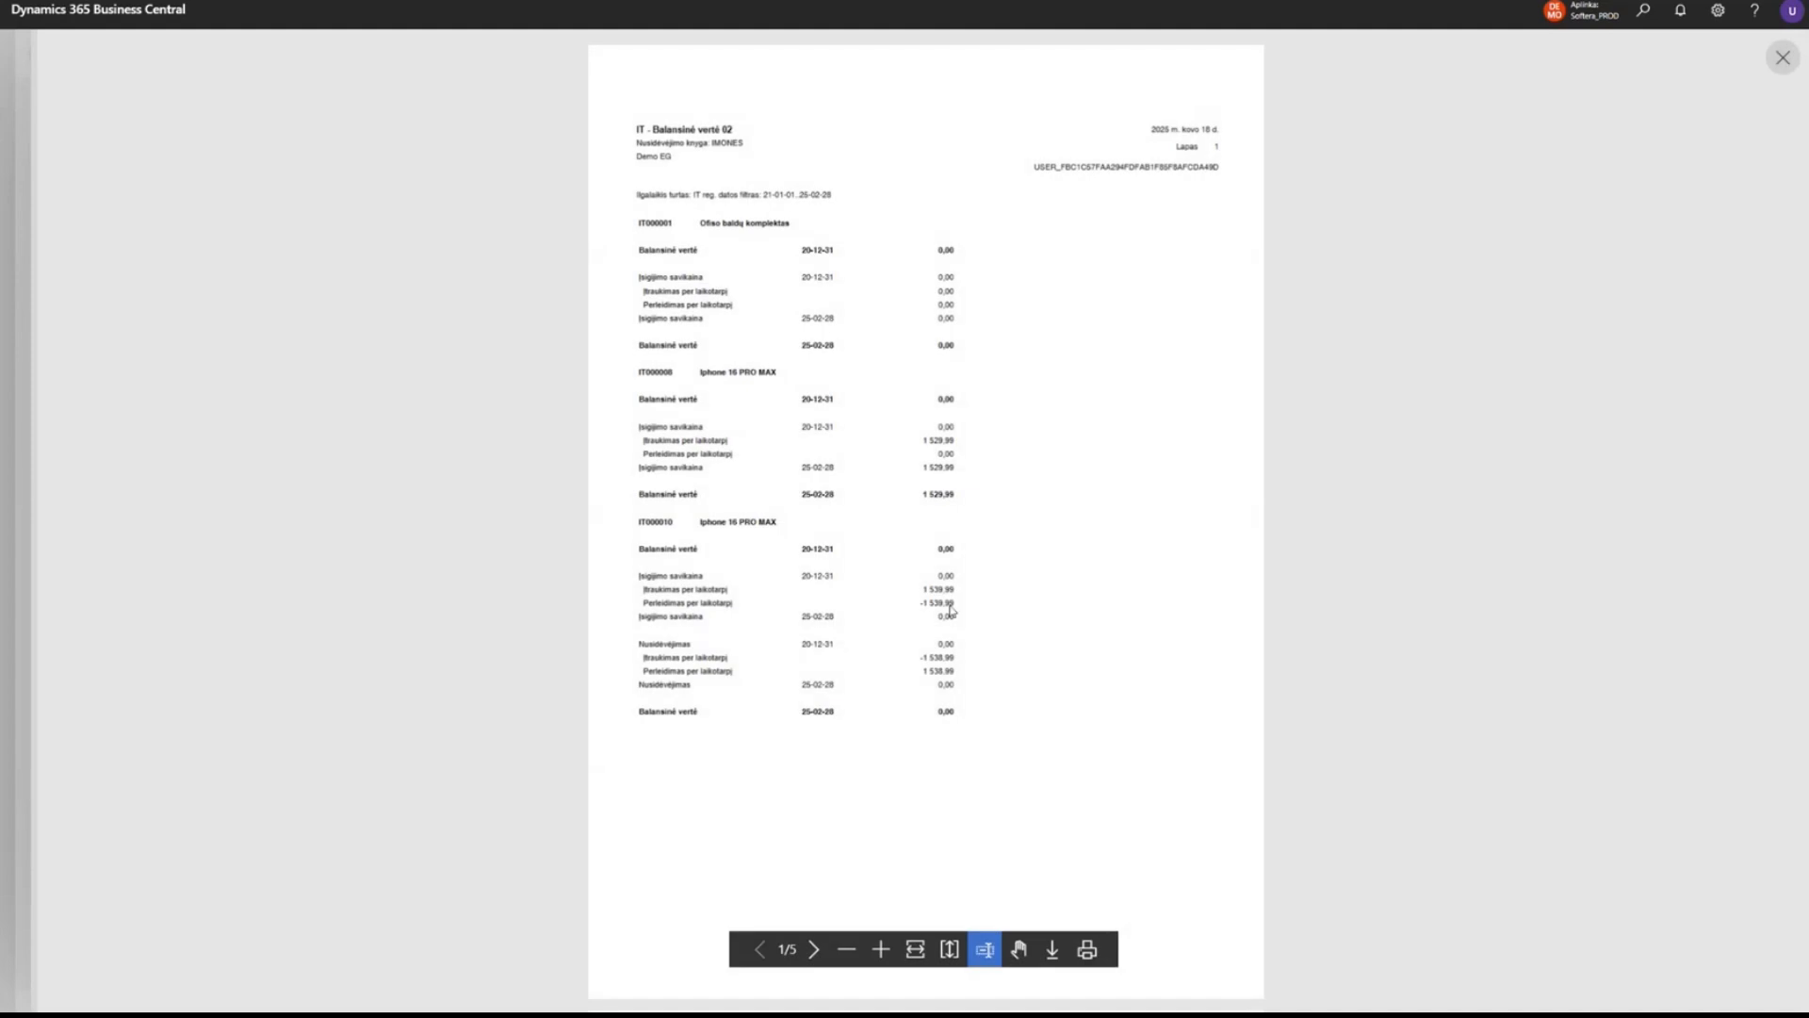
left_click(884, 950)
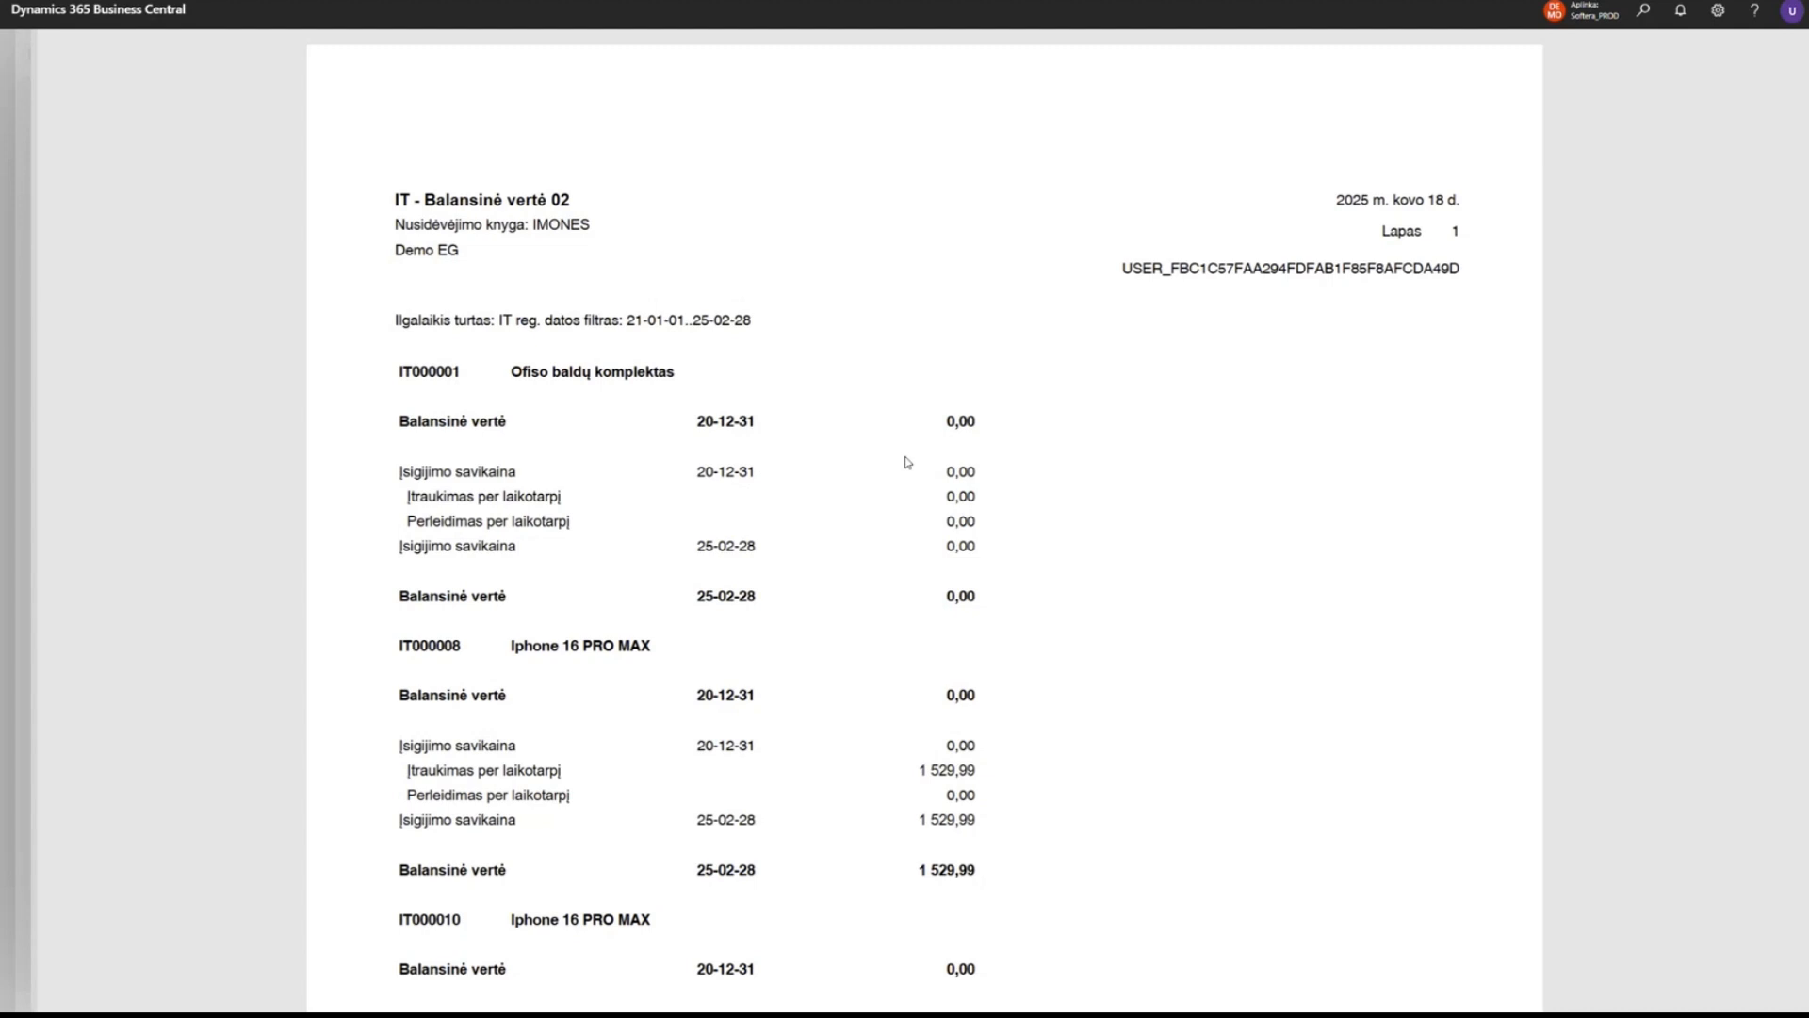
scroll(1025, 528, "down", 15)
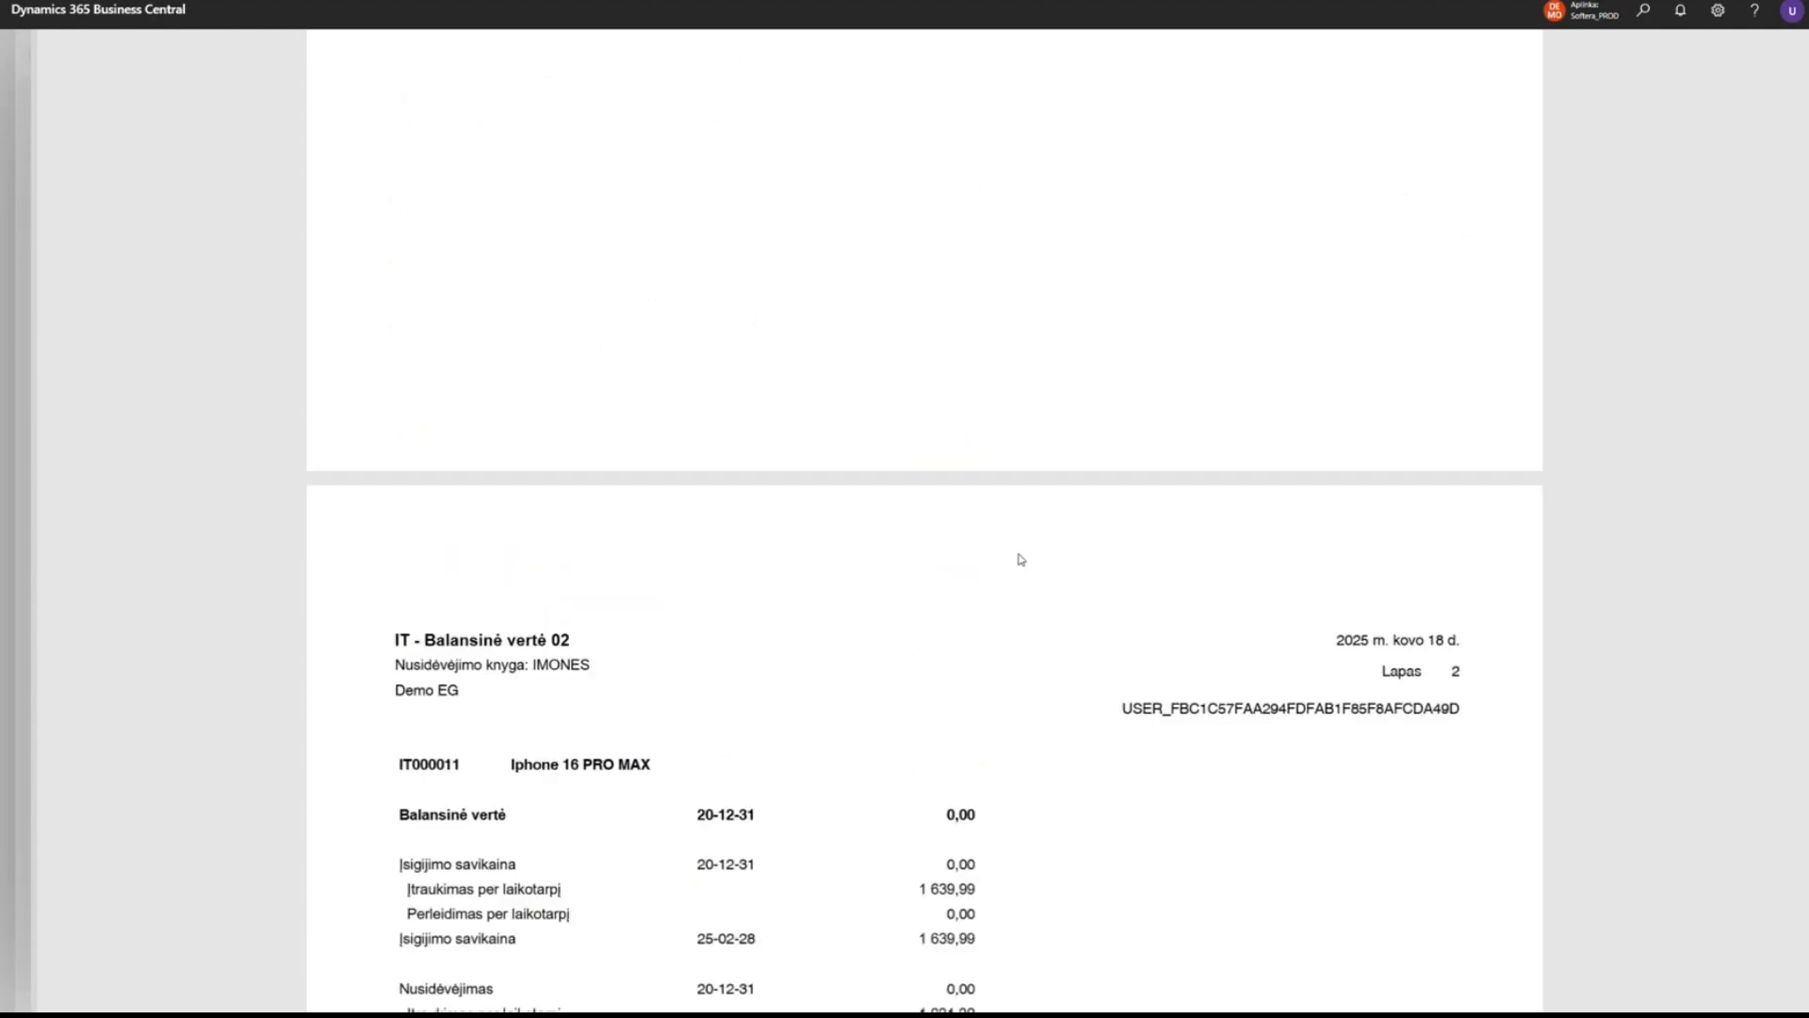
scroll(1022, 556, "down", 8)
scroll(1028, 553, "up", 2)
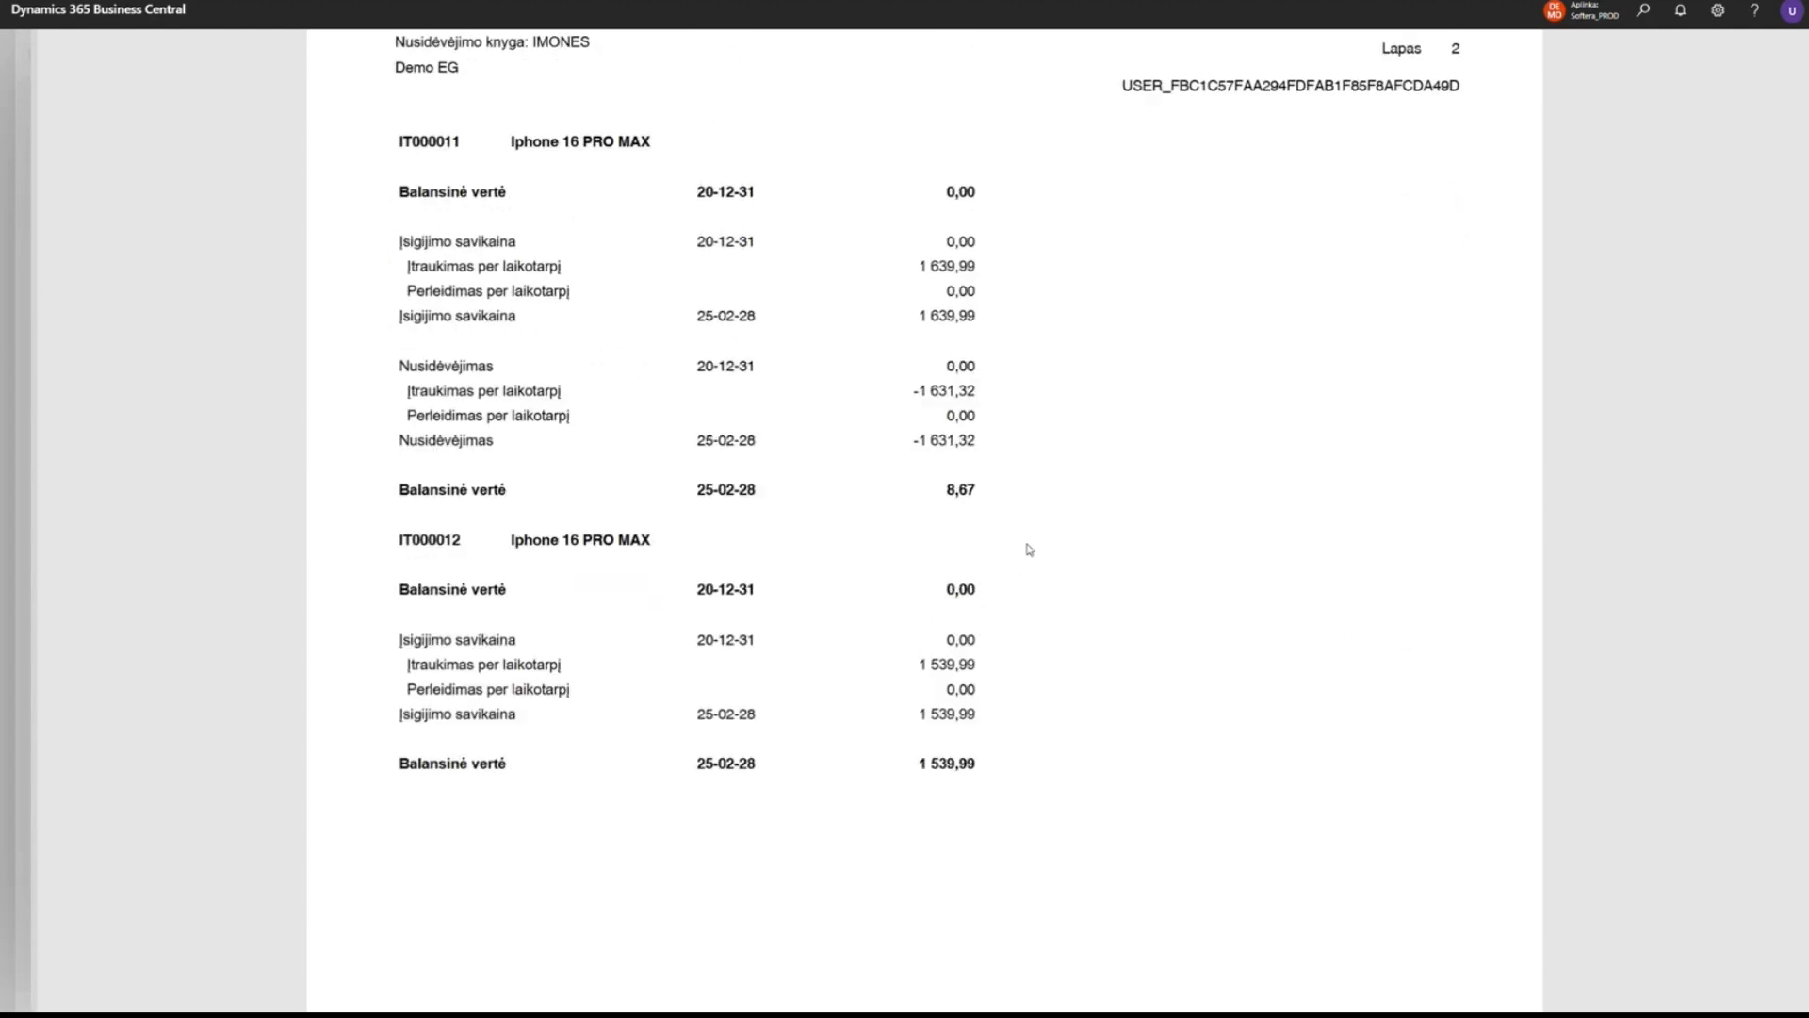
scroll(1027, 549, "up", 5)
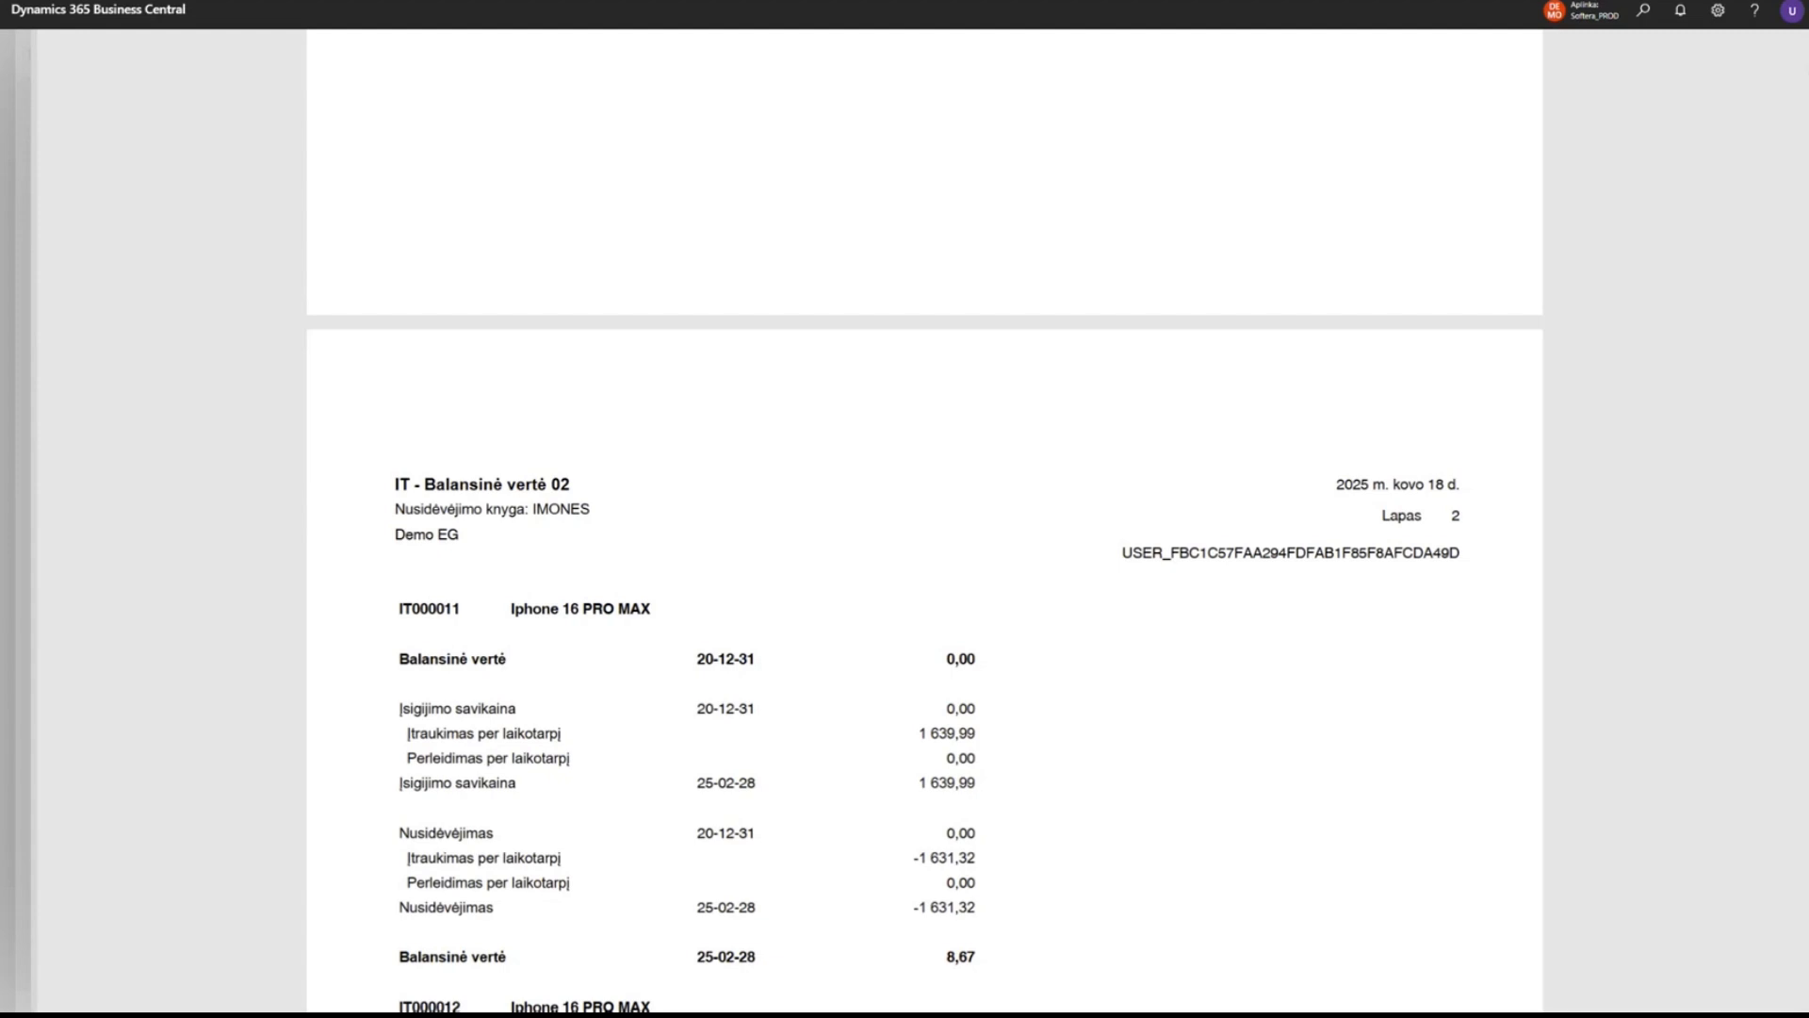
left_click(1782, 63)
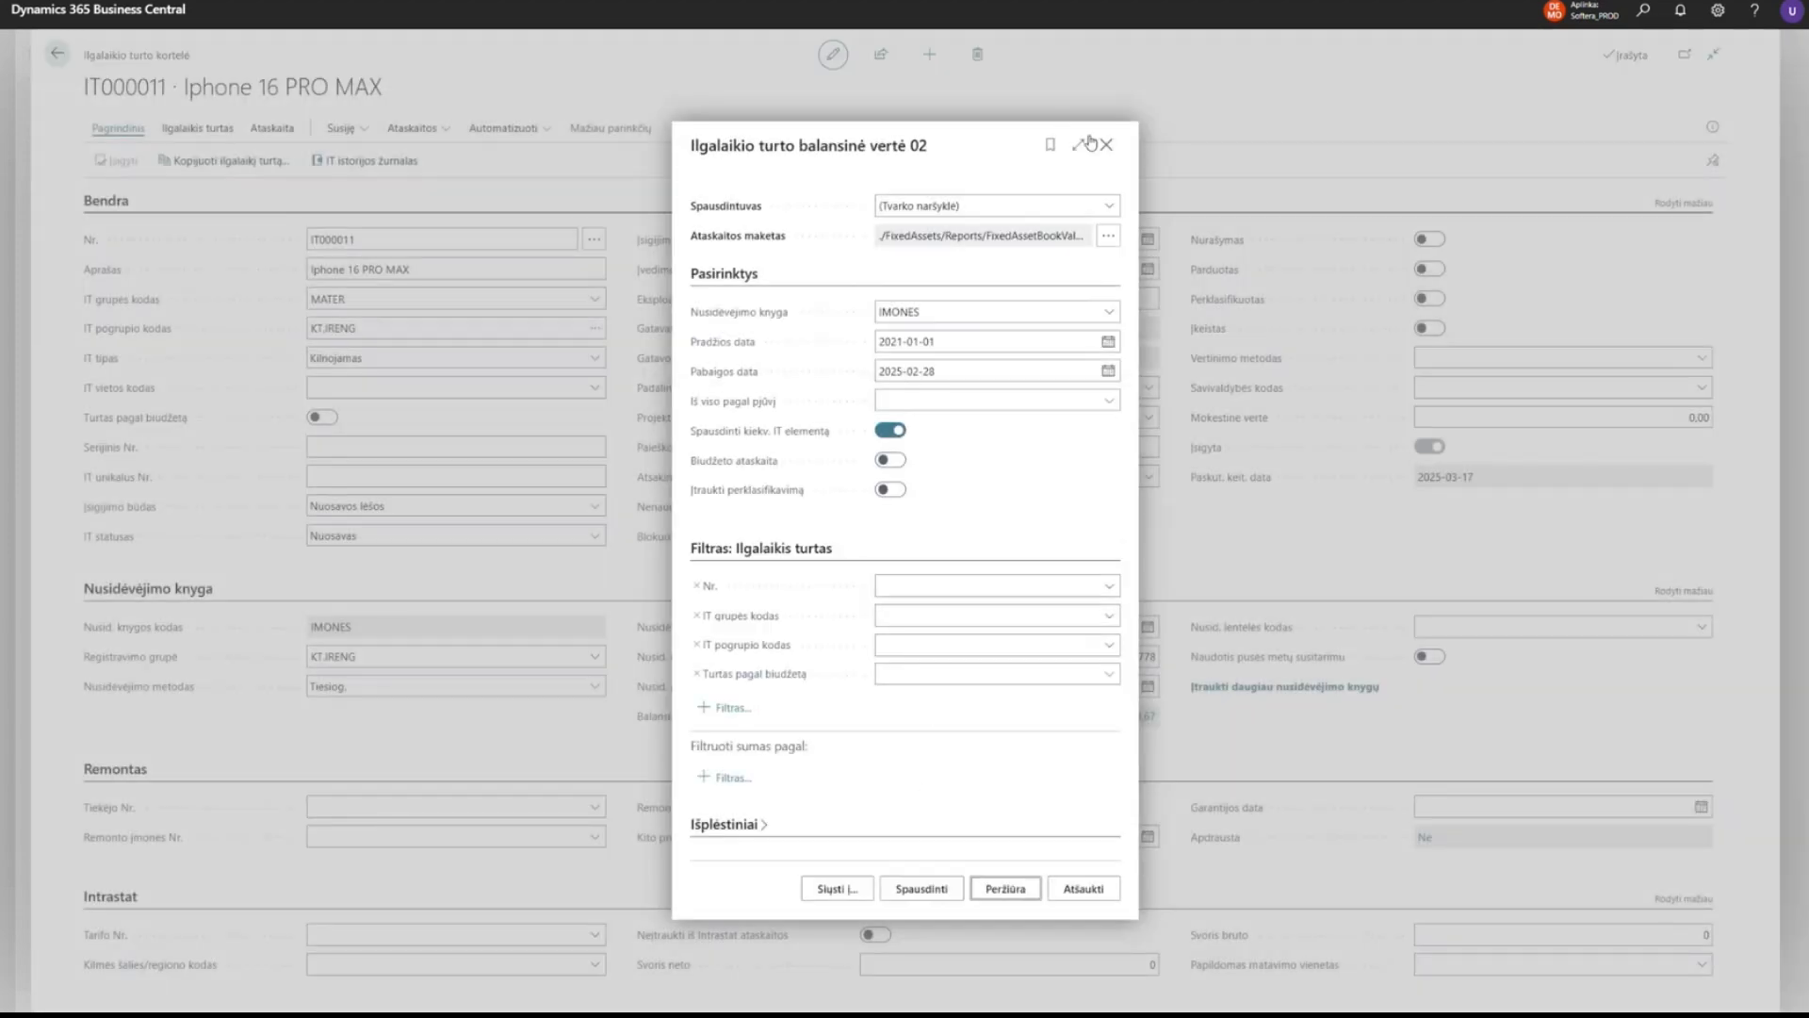
left_click(1105, 145)
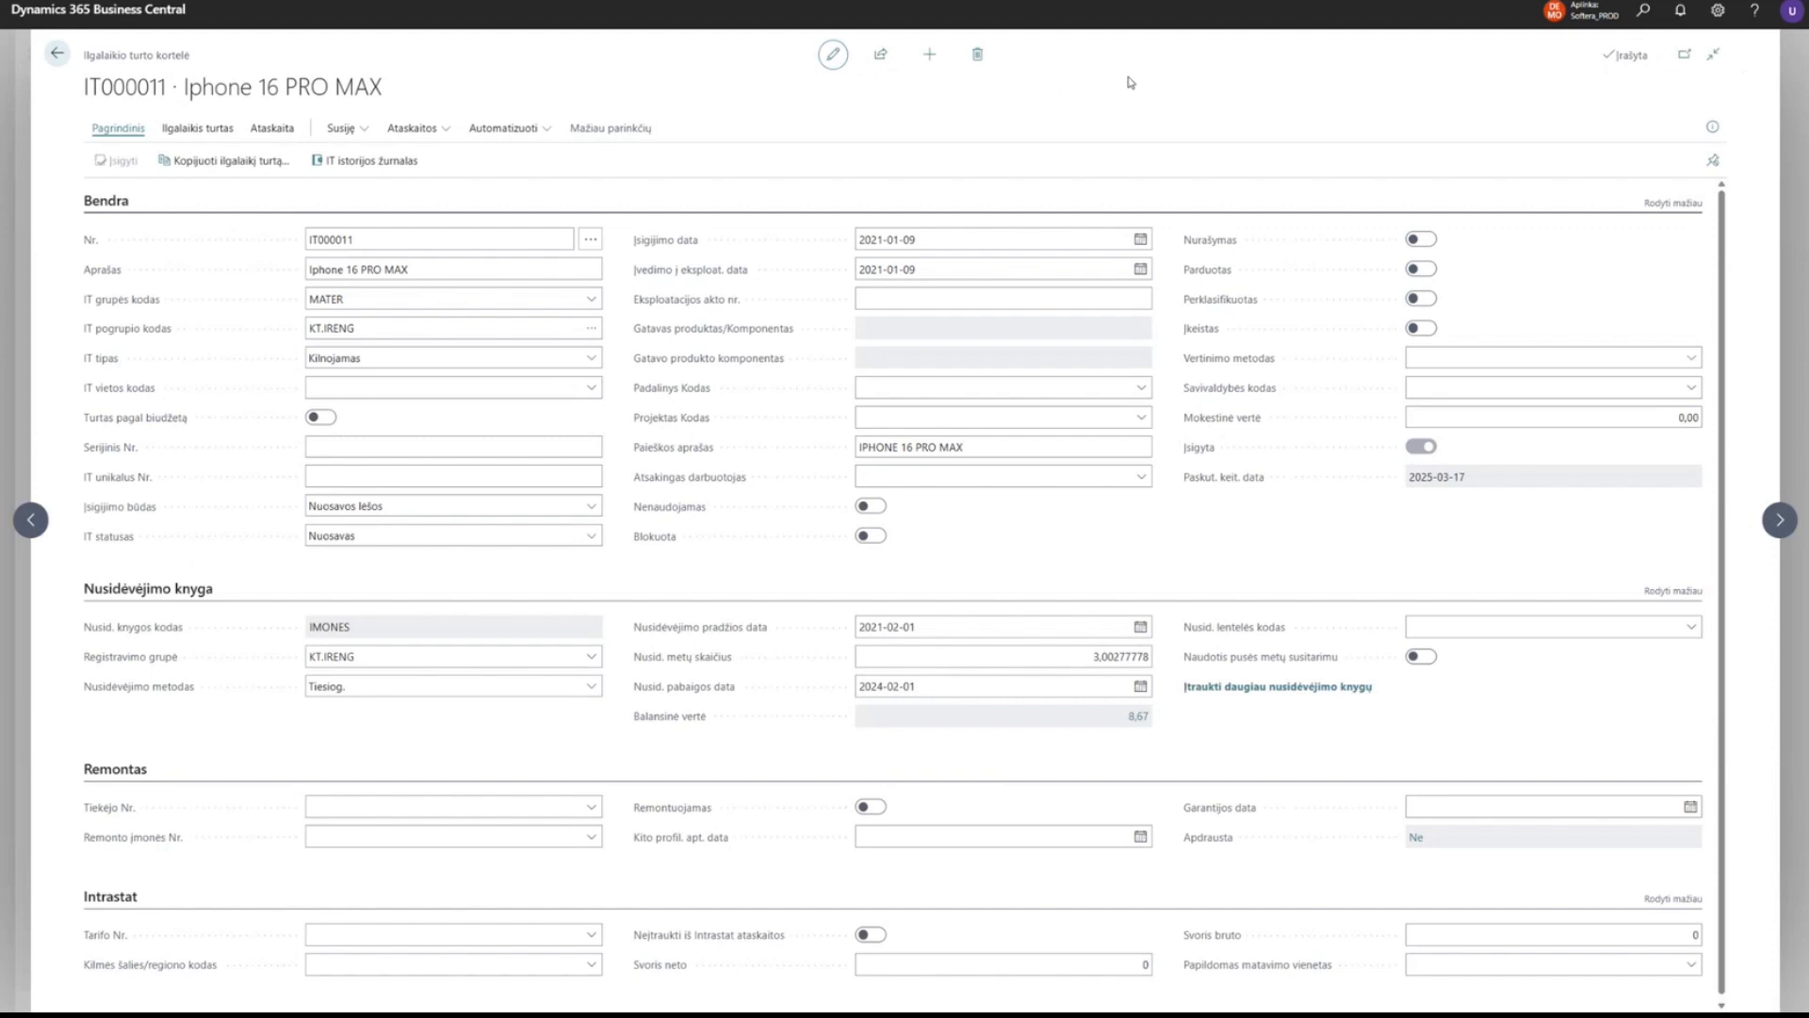
Leave the fixed asset card for the home page and look through the list of available companies and their badges.
key("Escape")
key("Escape")
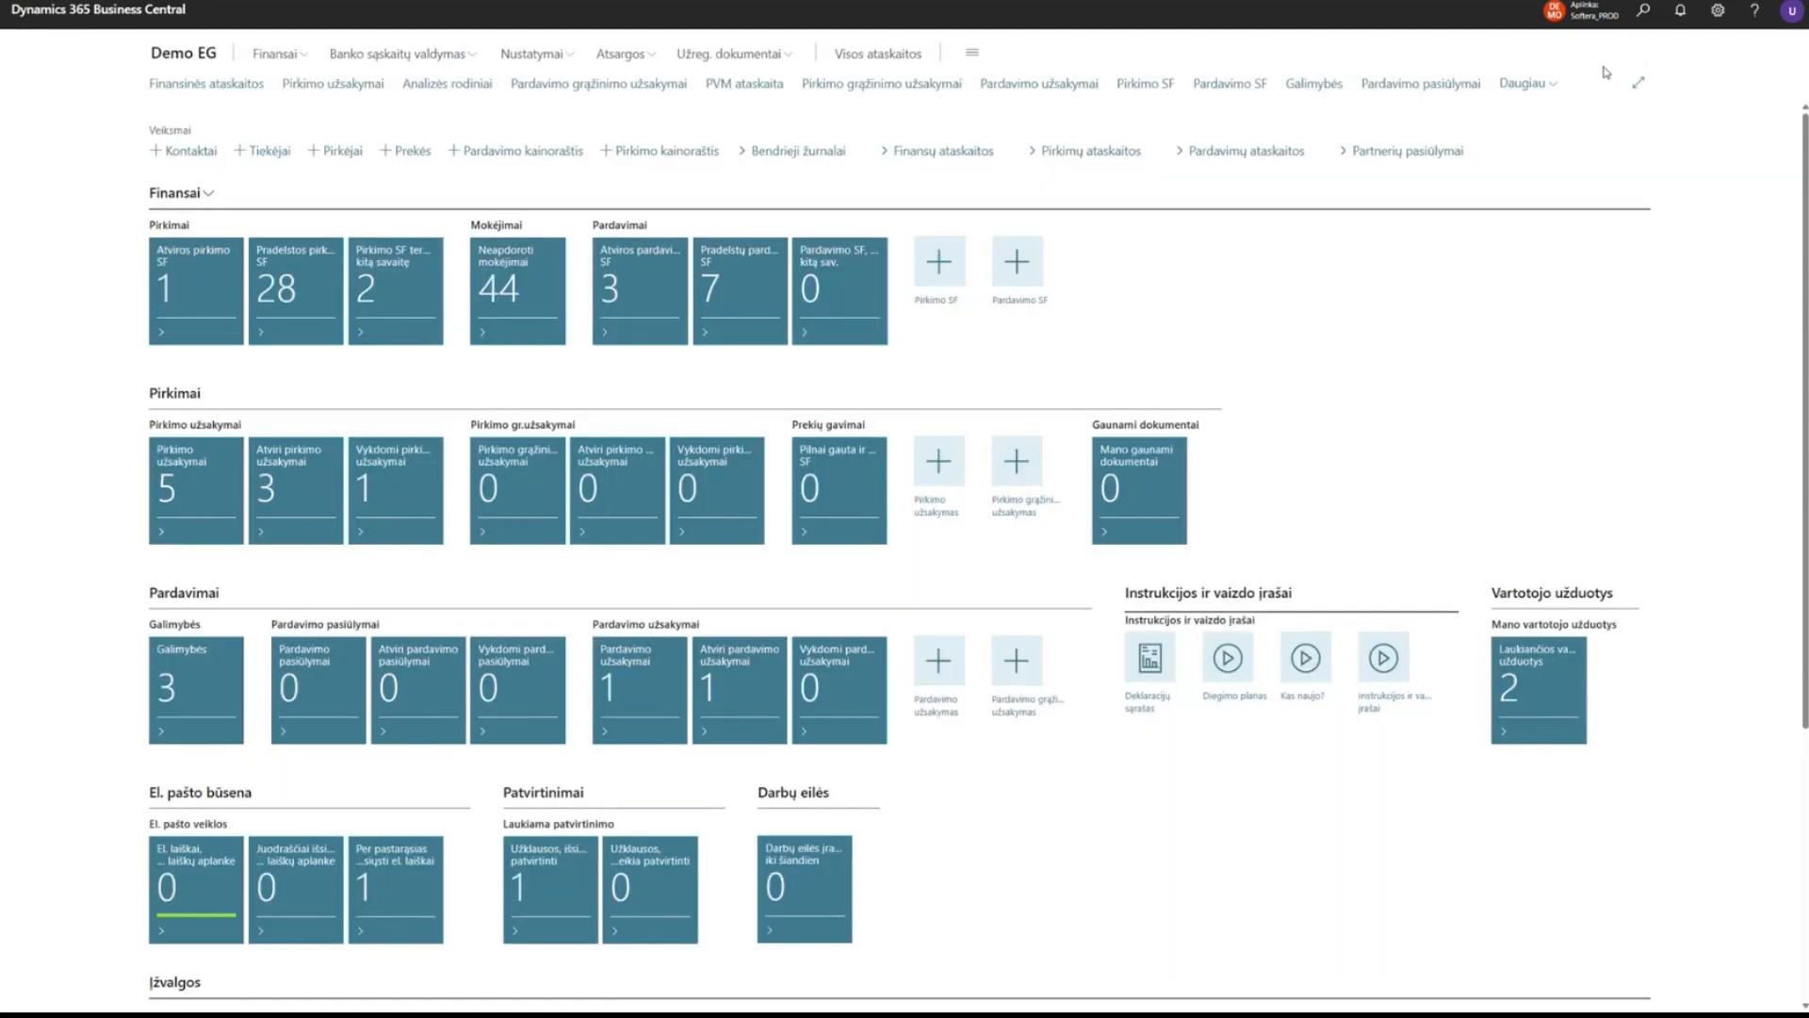
left_click(1582, 21)
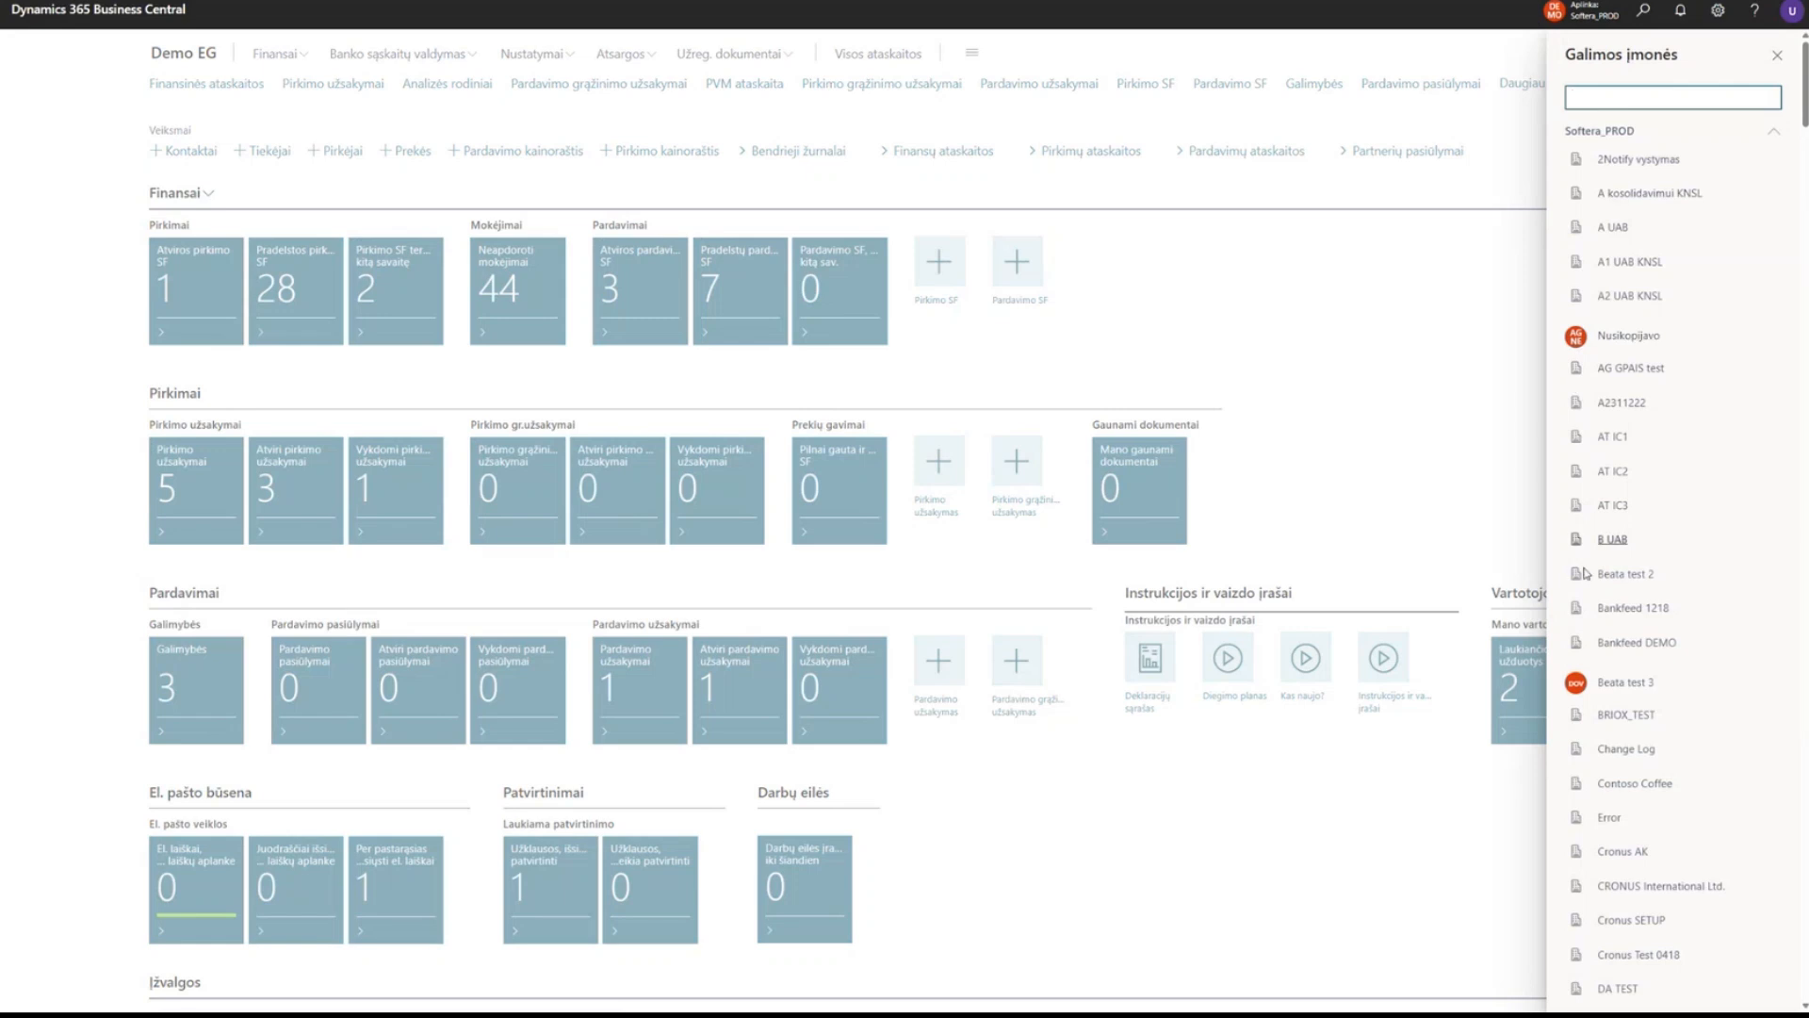
scroll(1593, 527, "down", 4)
scroll(1585, 504, "down", 6)
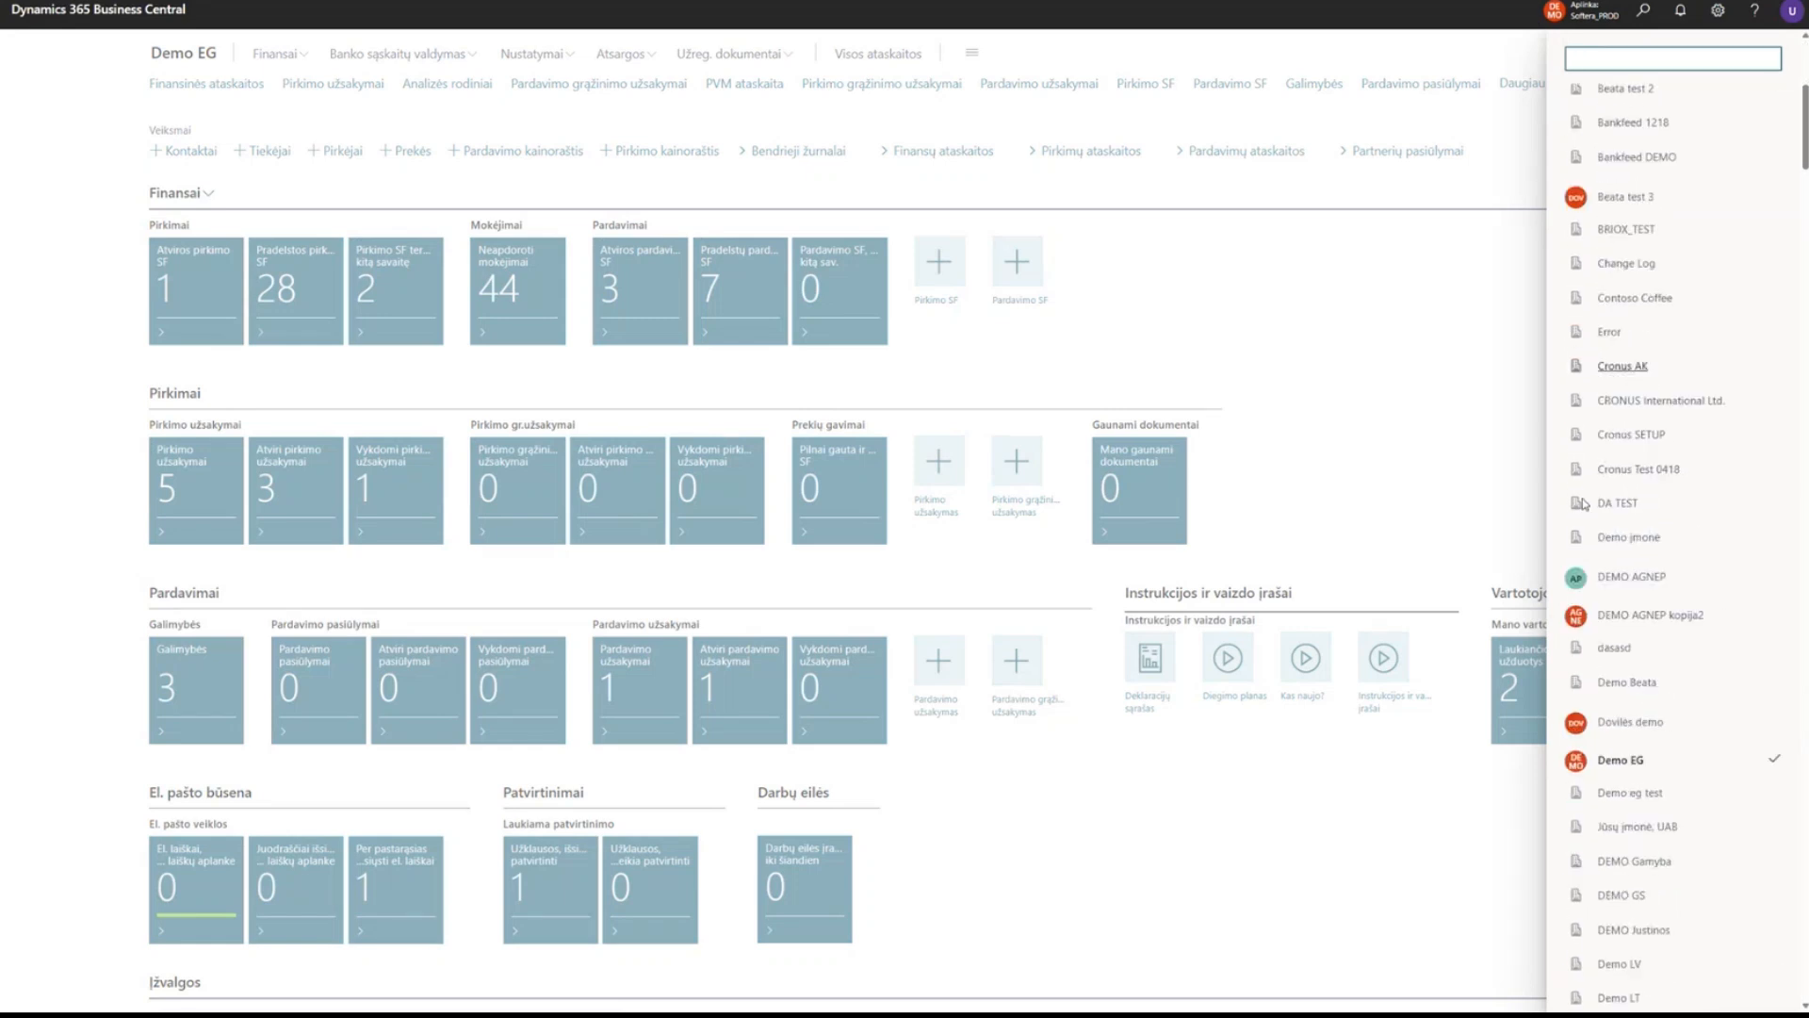
left_click(1438, 350)
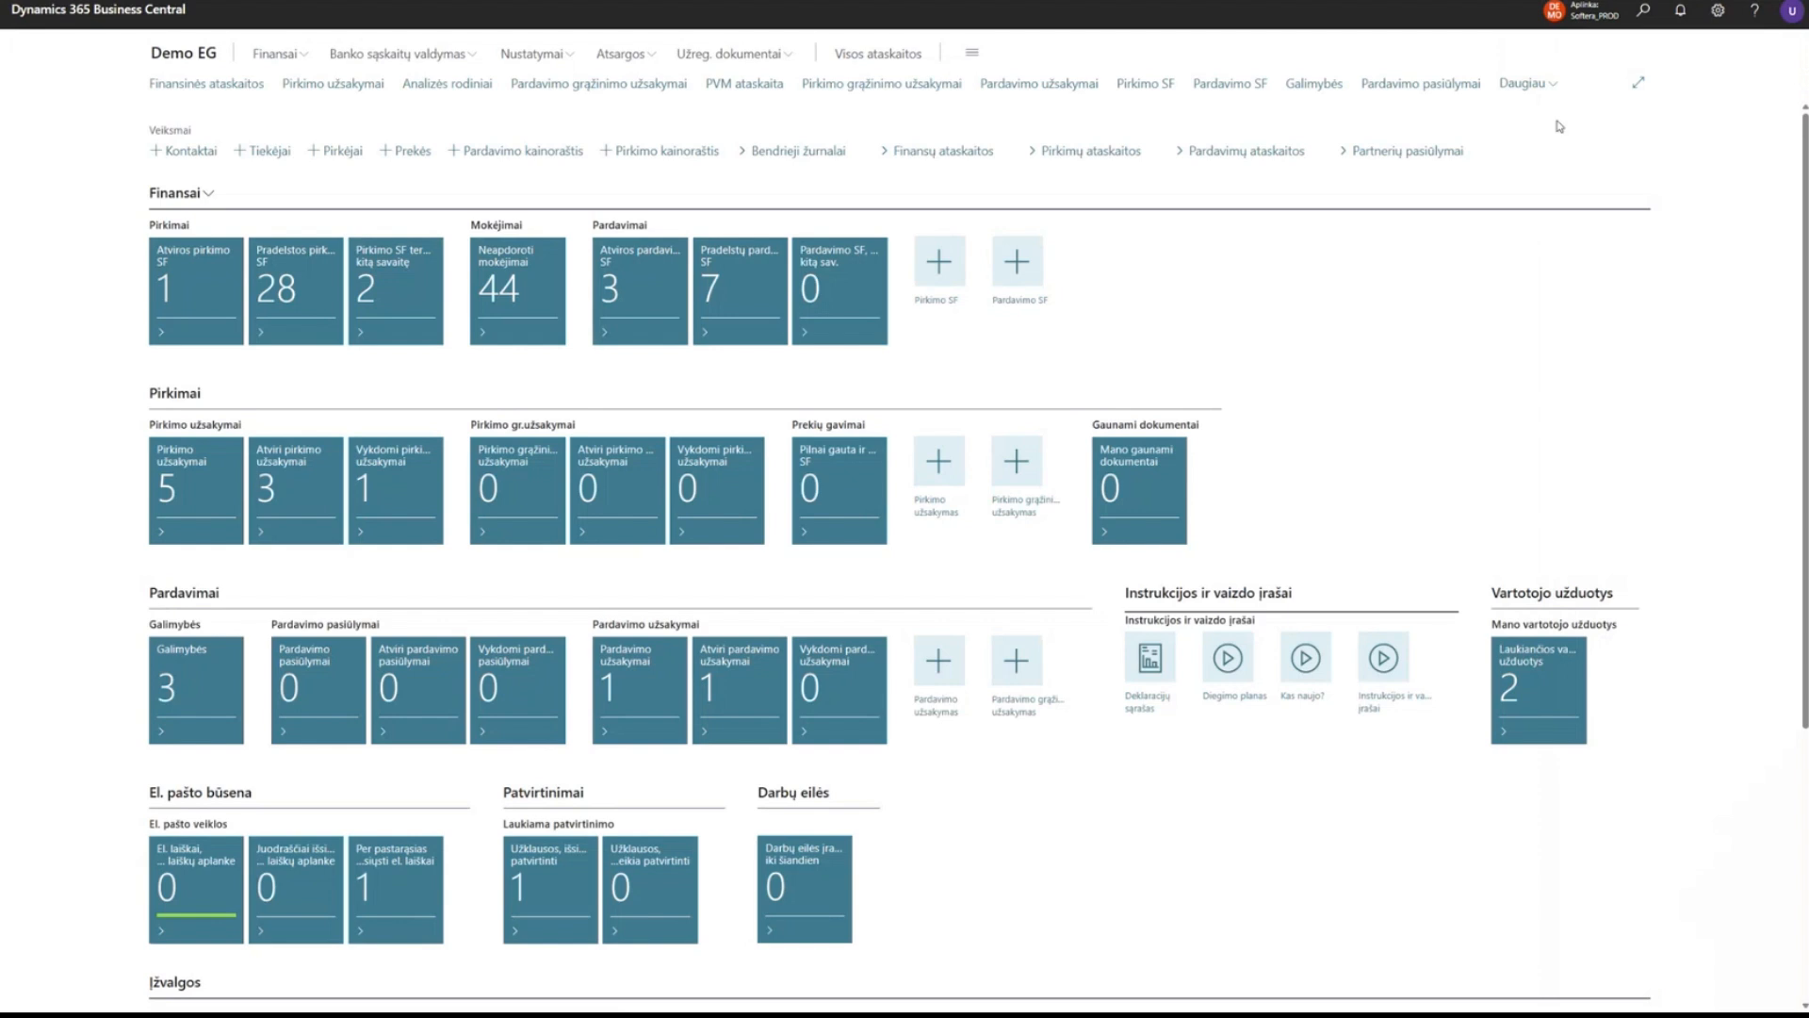
Open the company information (Įmonės informacija) and review the available company badge types and badge style colours.
left_click(1721, 12)
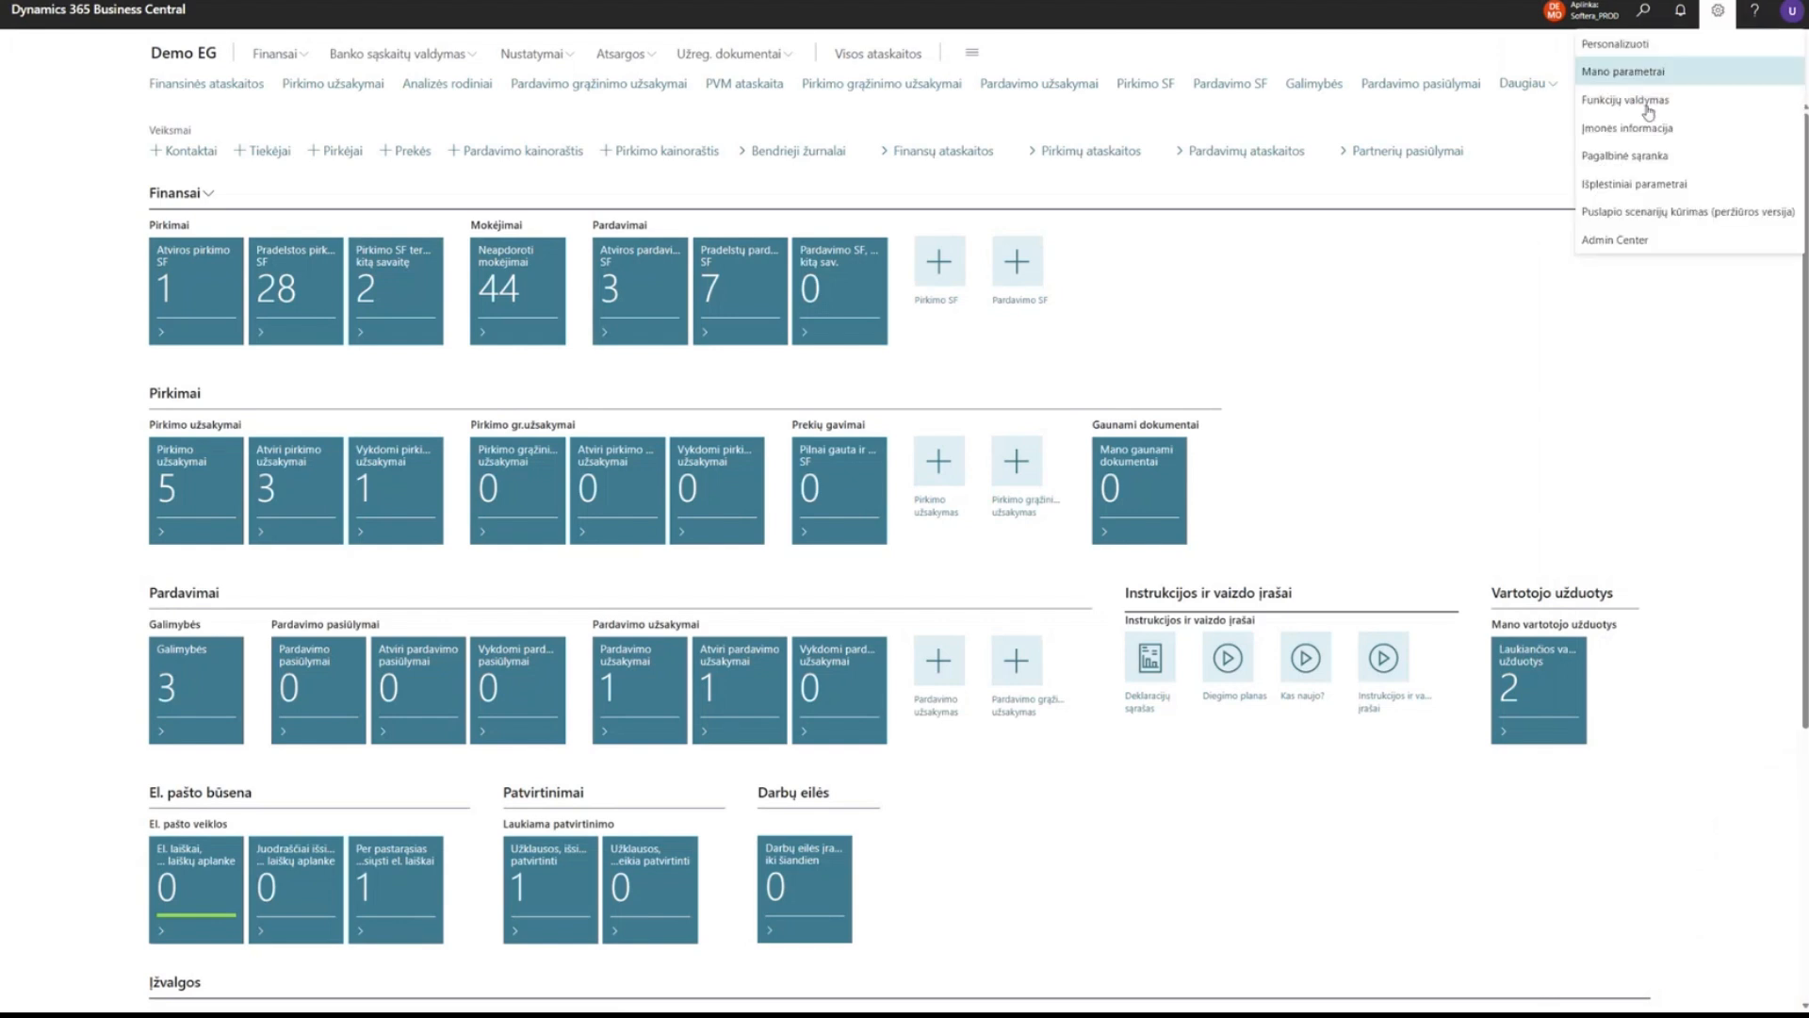
left_click(1633, 132)
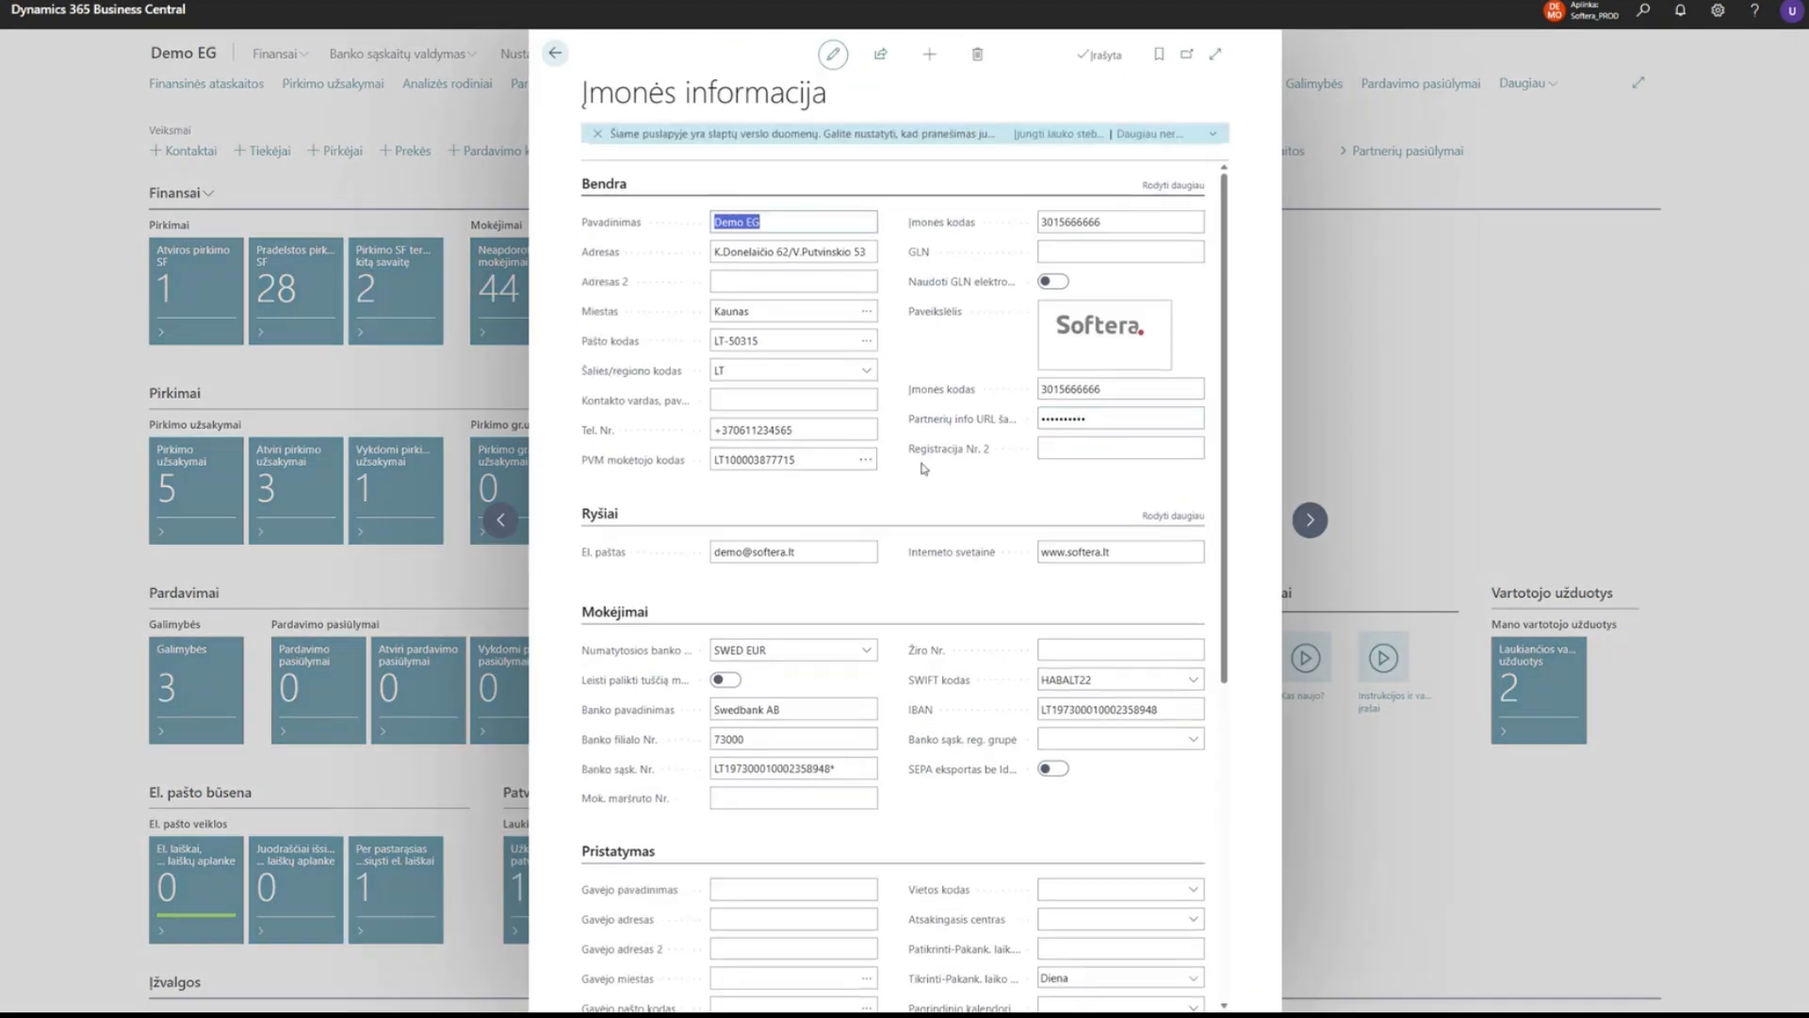
scroll(1030, 585, "down", 5)
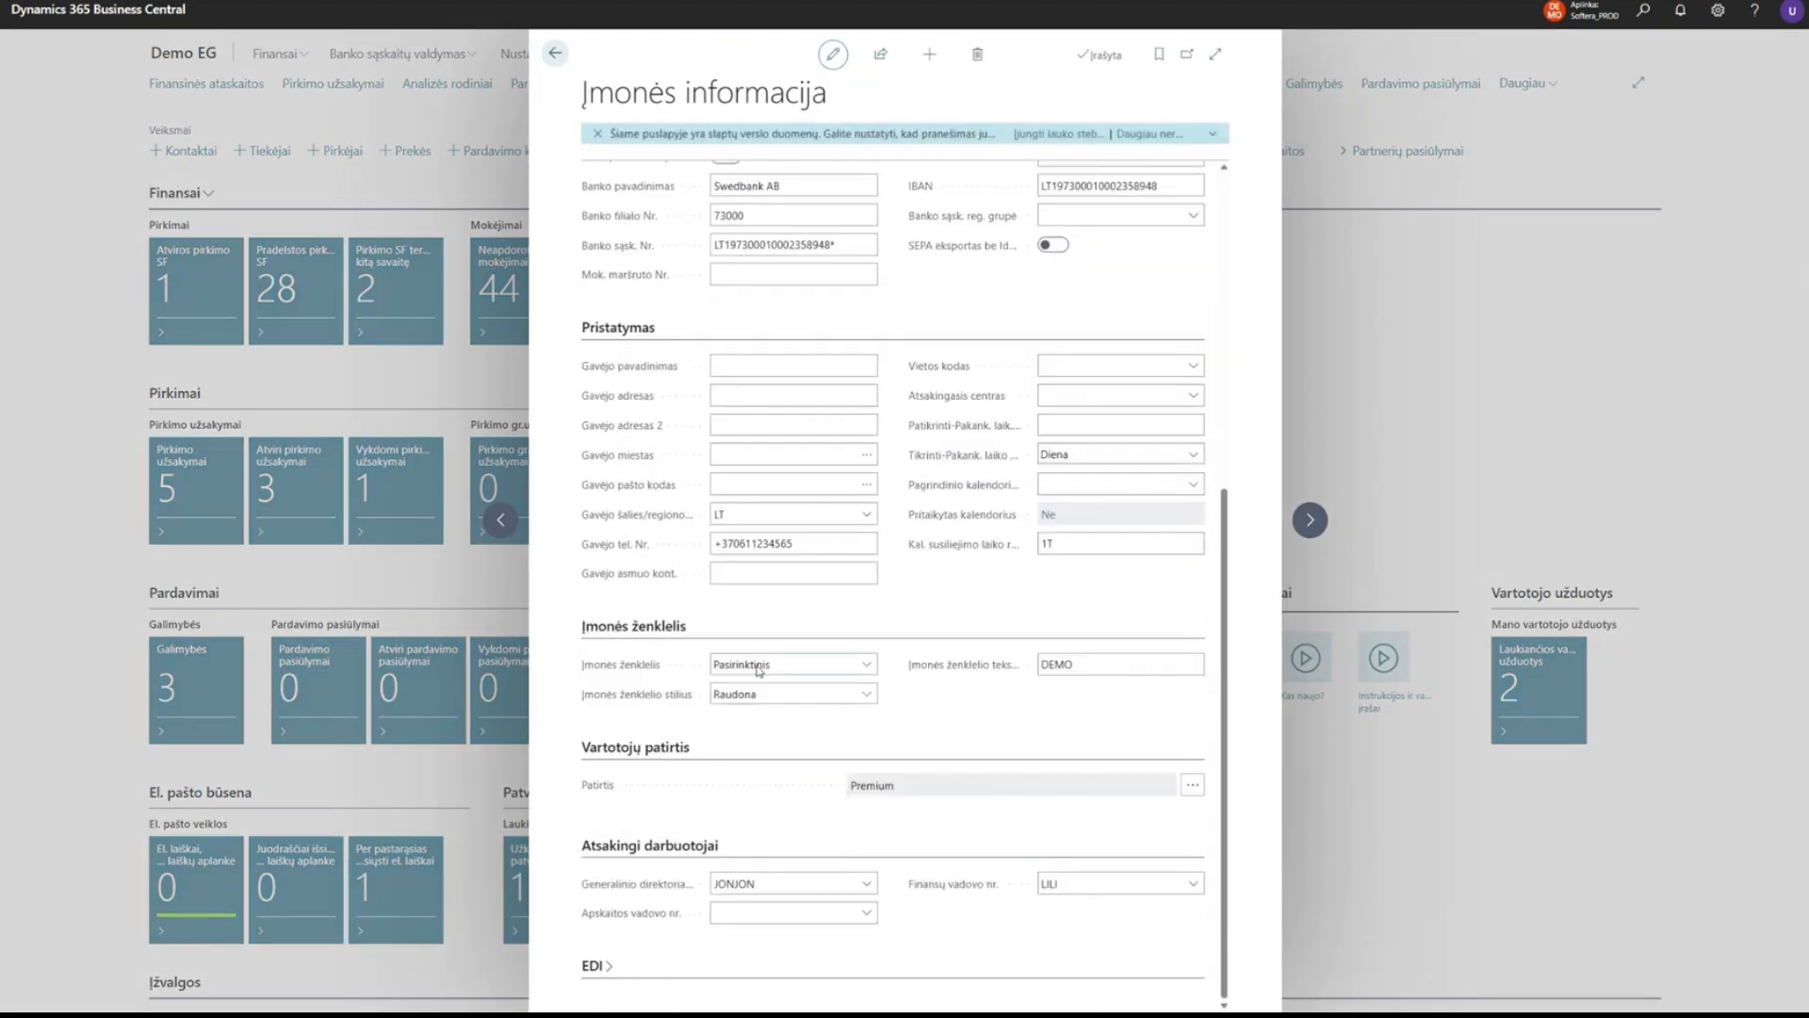
left_click(734, 665)
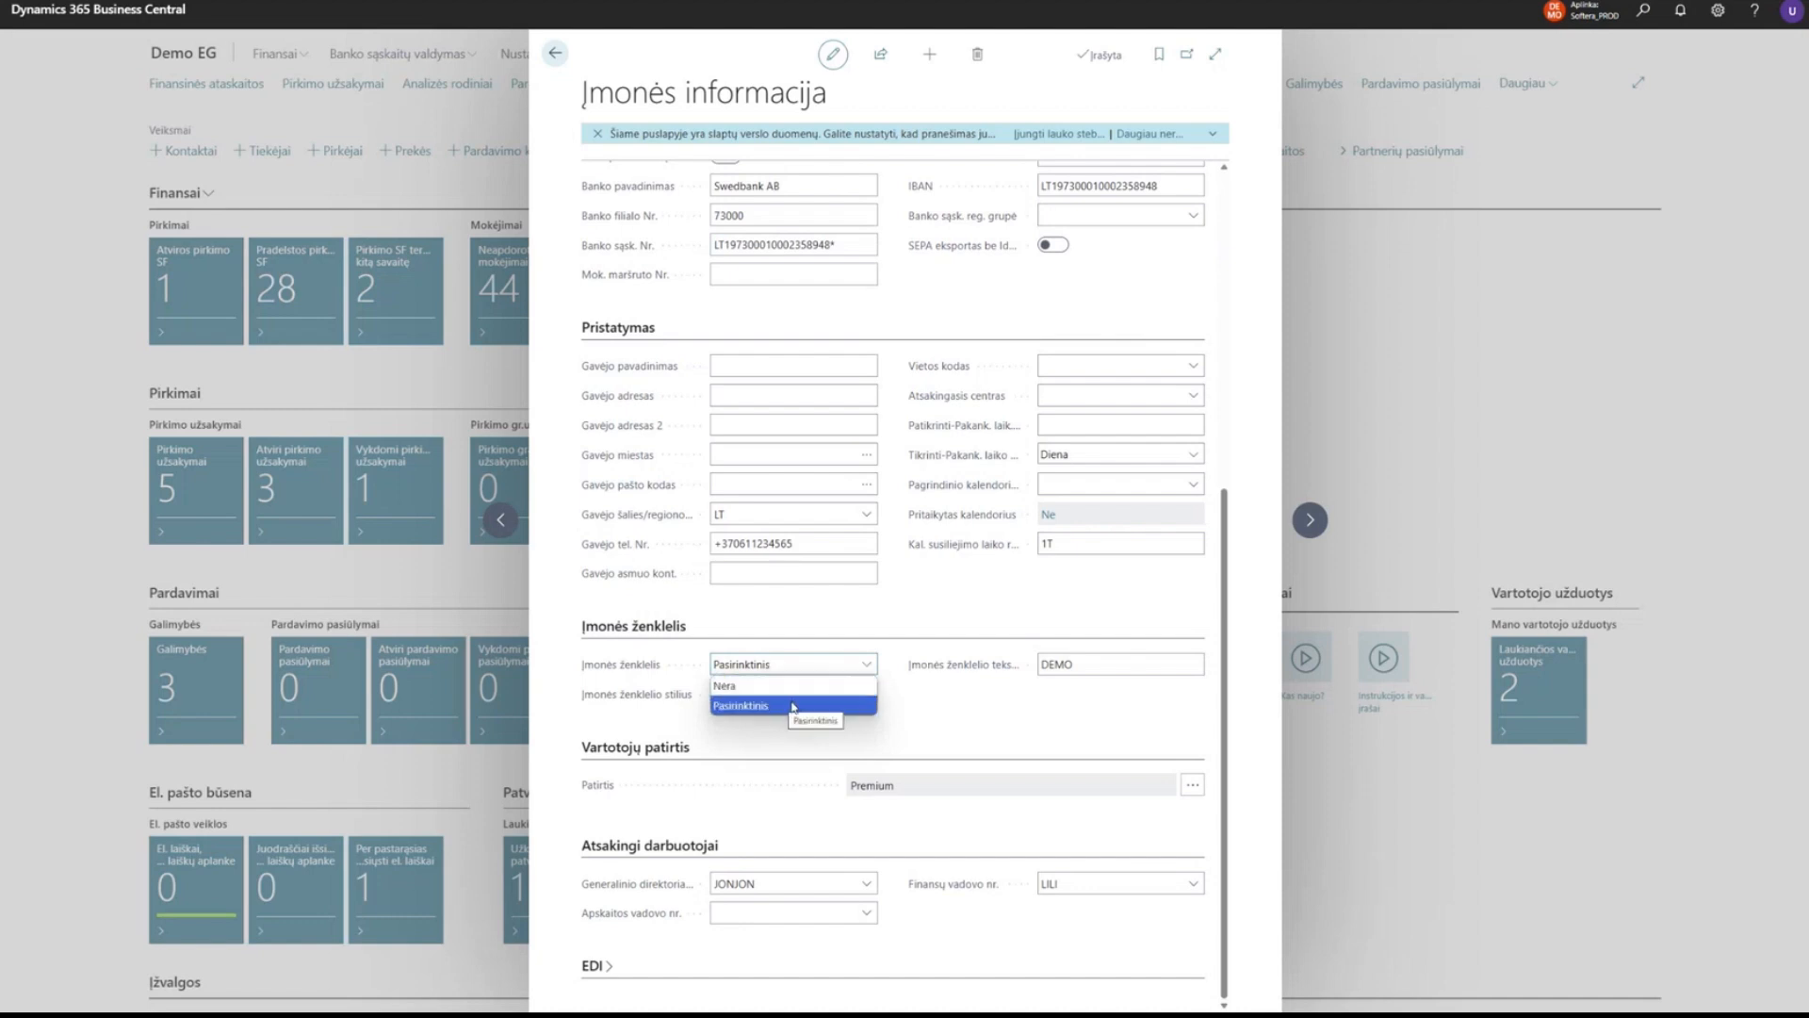
left_click(1018, 697)
left_click(859, 693)
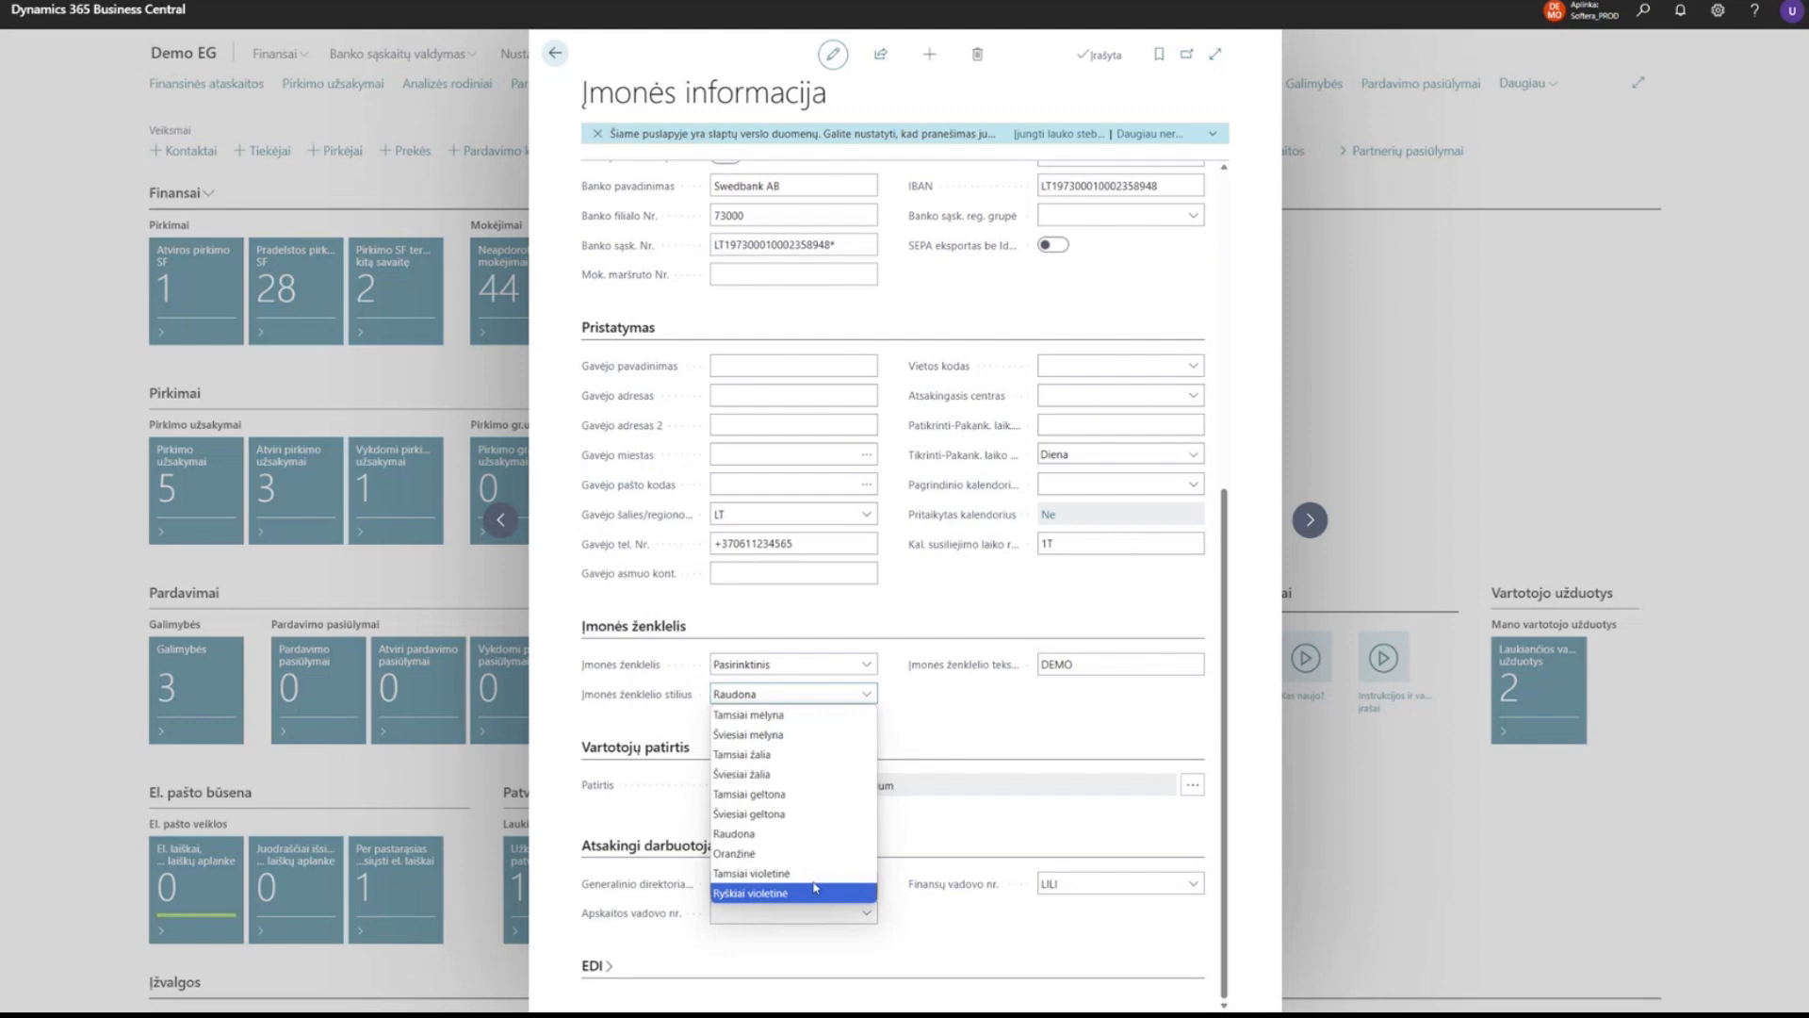
left_click(1032, 689)
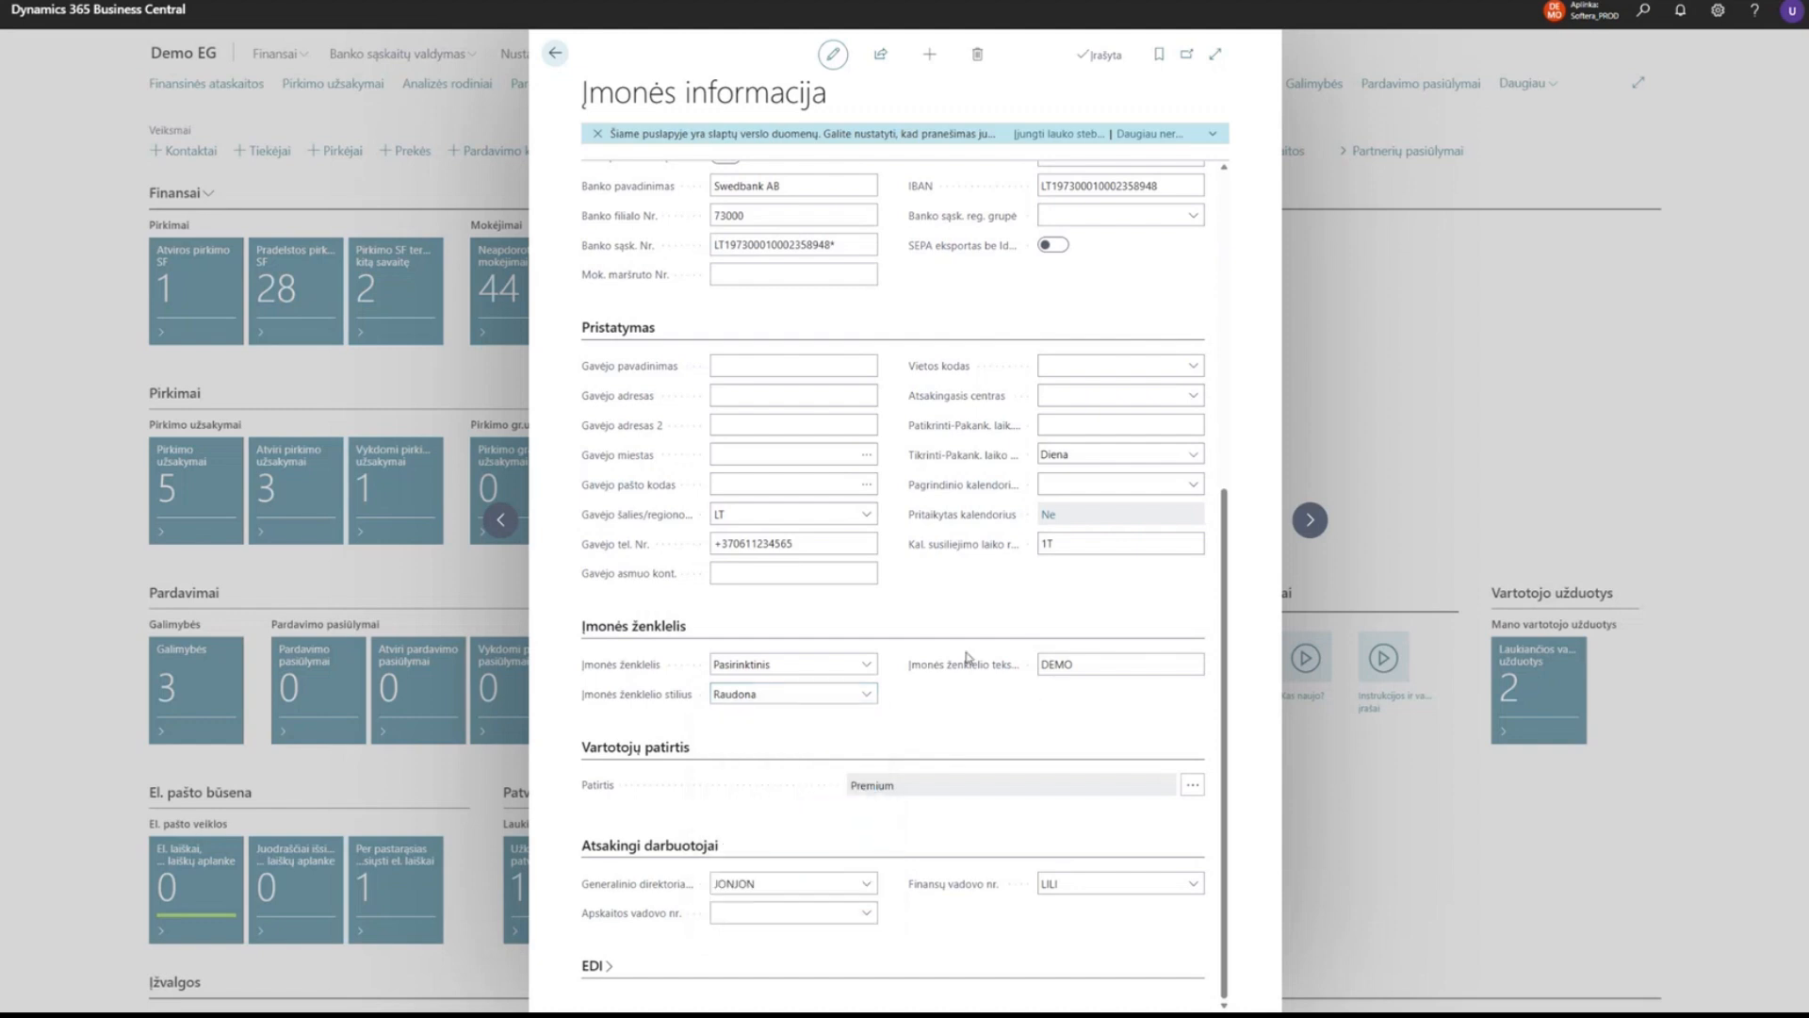
Change the company badge style to a blue shade, close the company information, and acknowledge the refresh notice.
left_click(1096, 660)
left_click(820, 689)
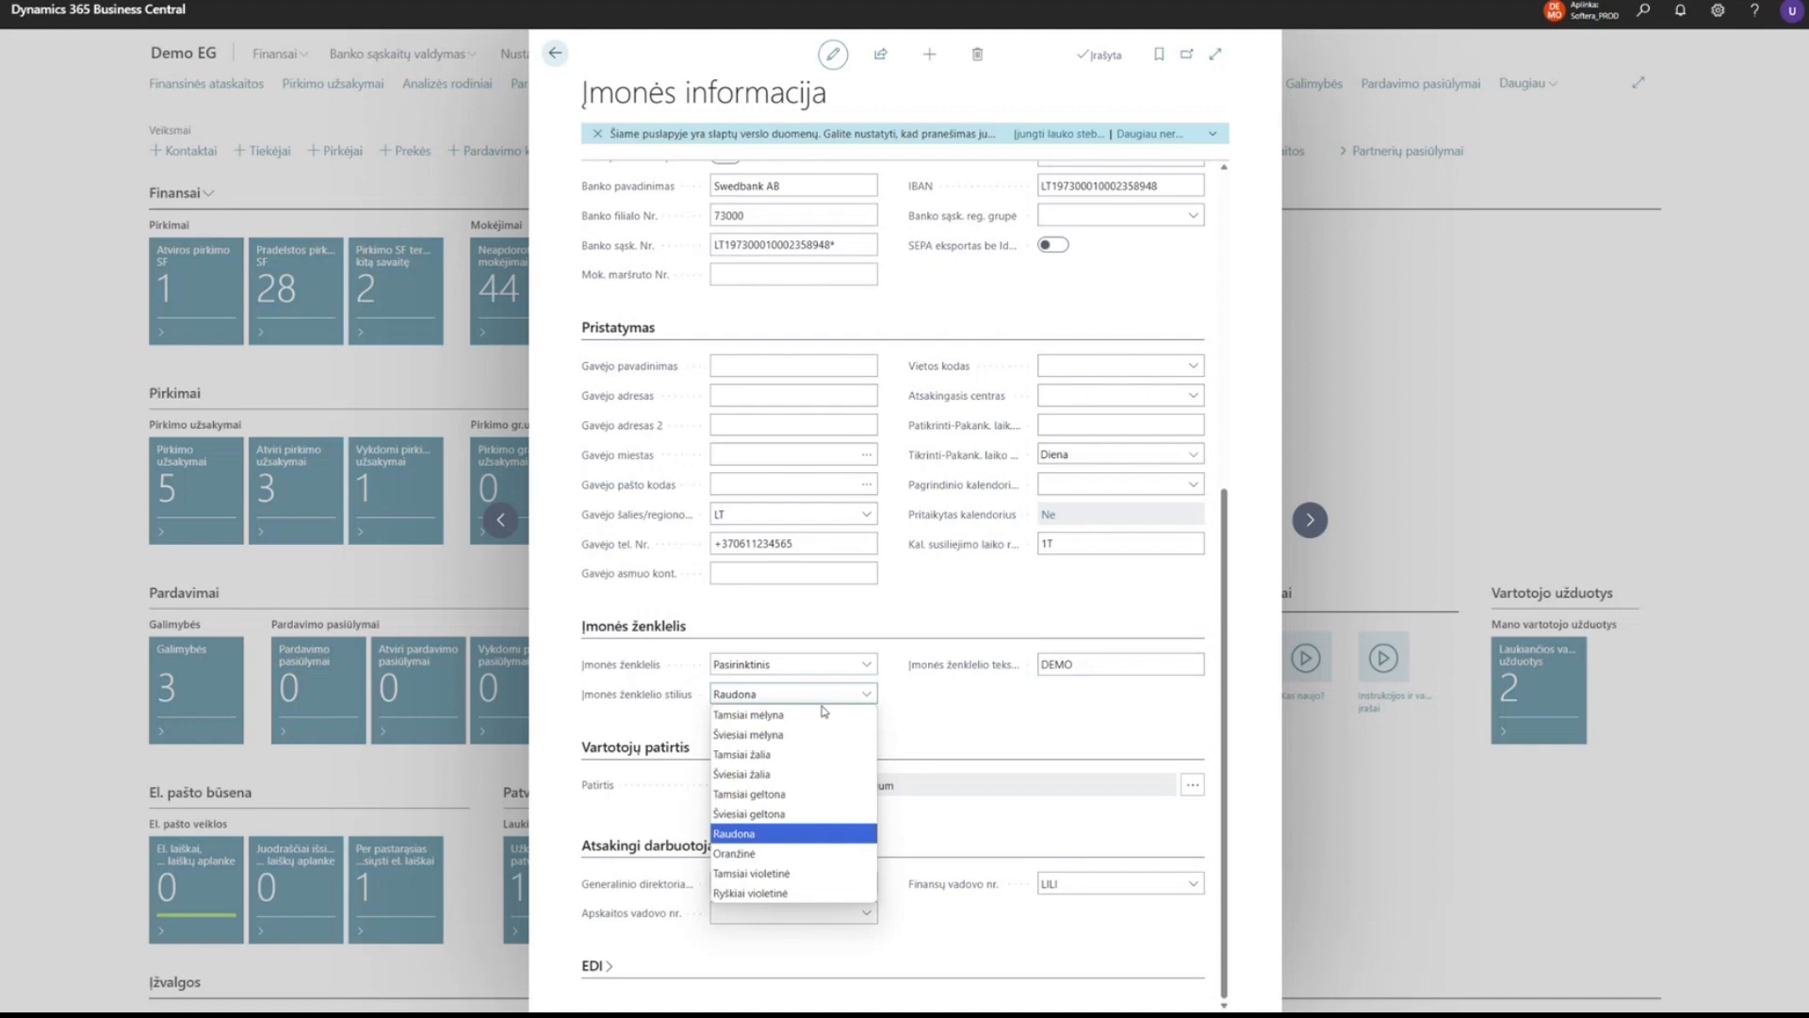
left_click(851, 722)
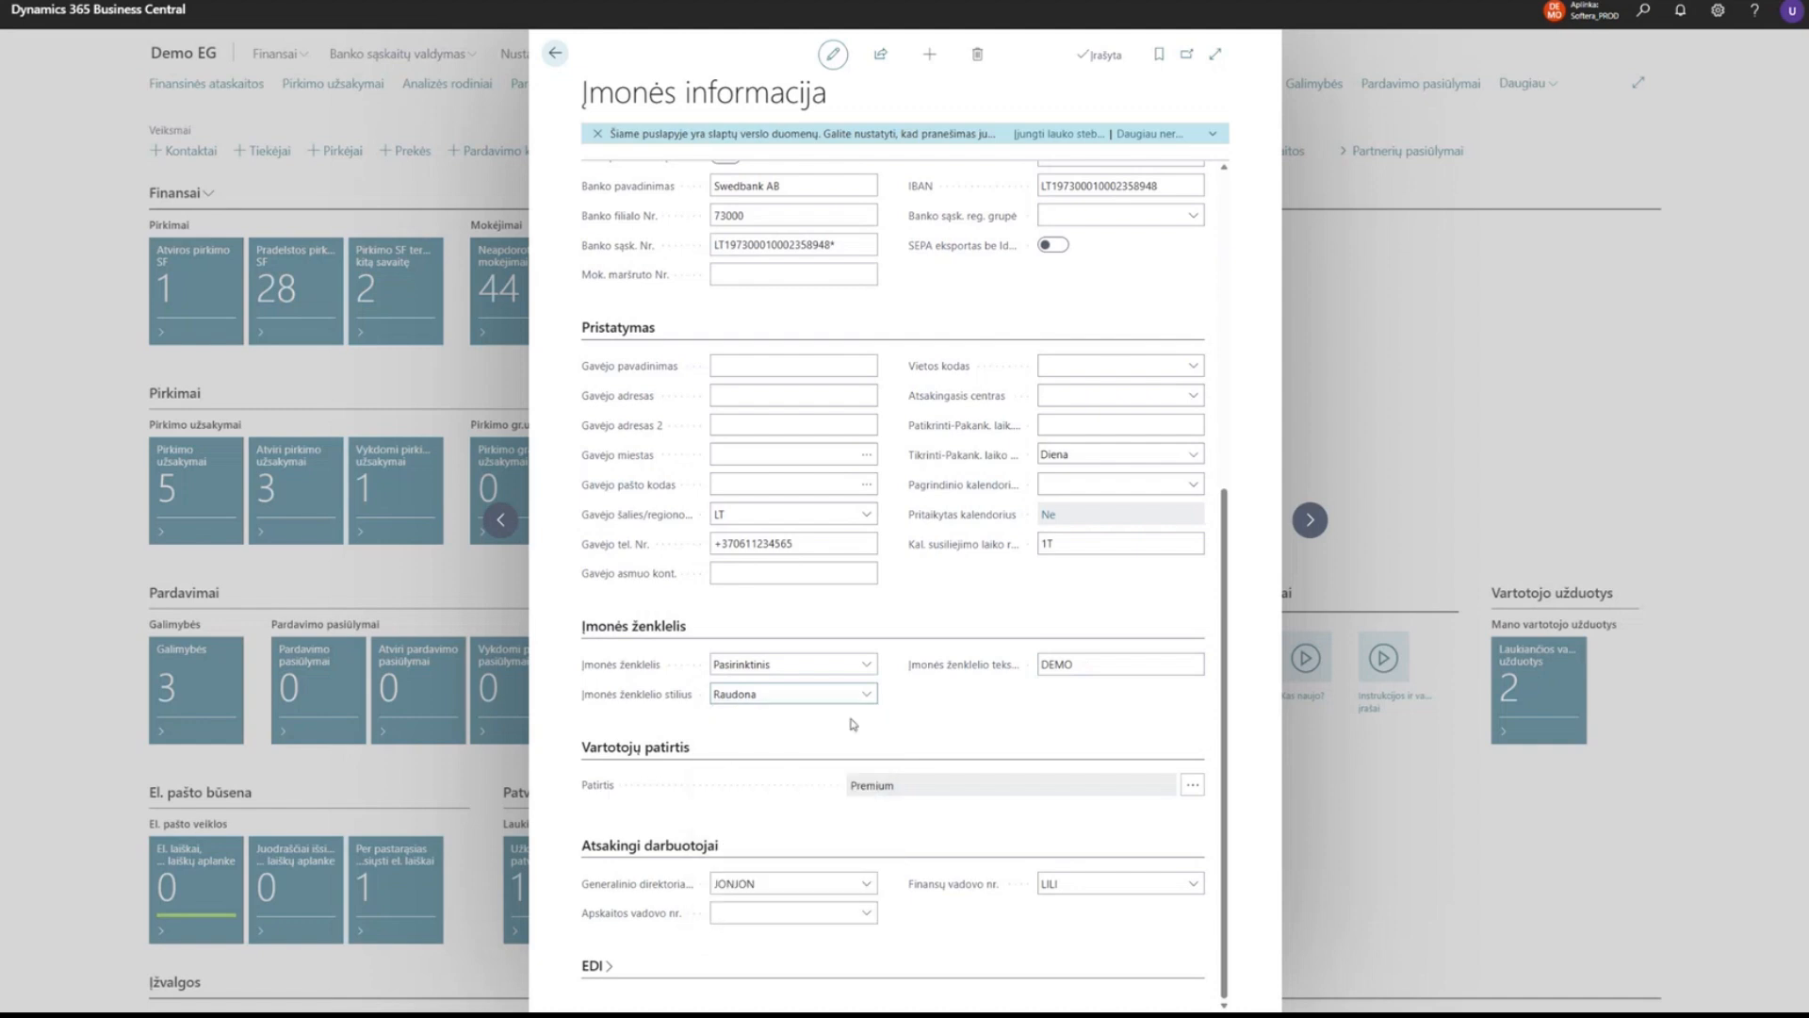
left_click(556, 56)
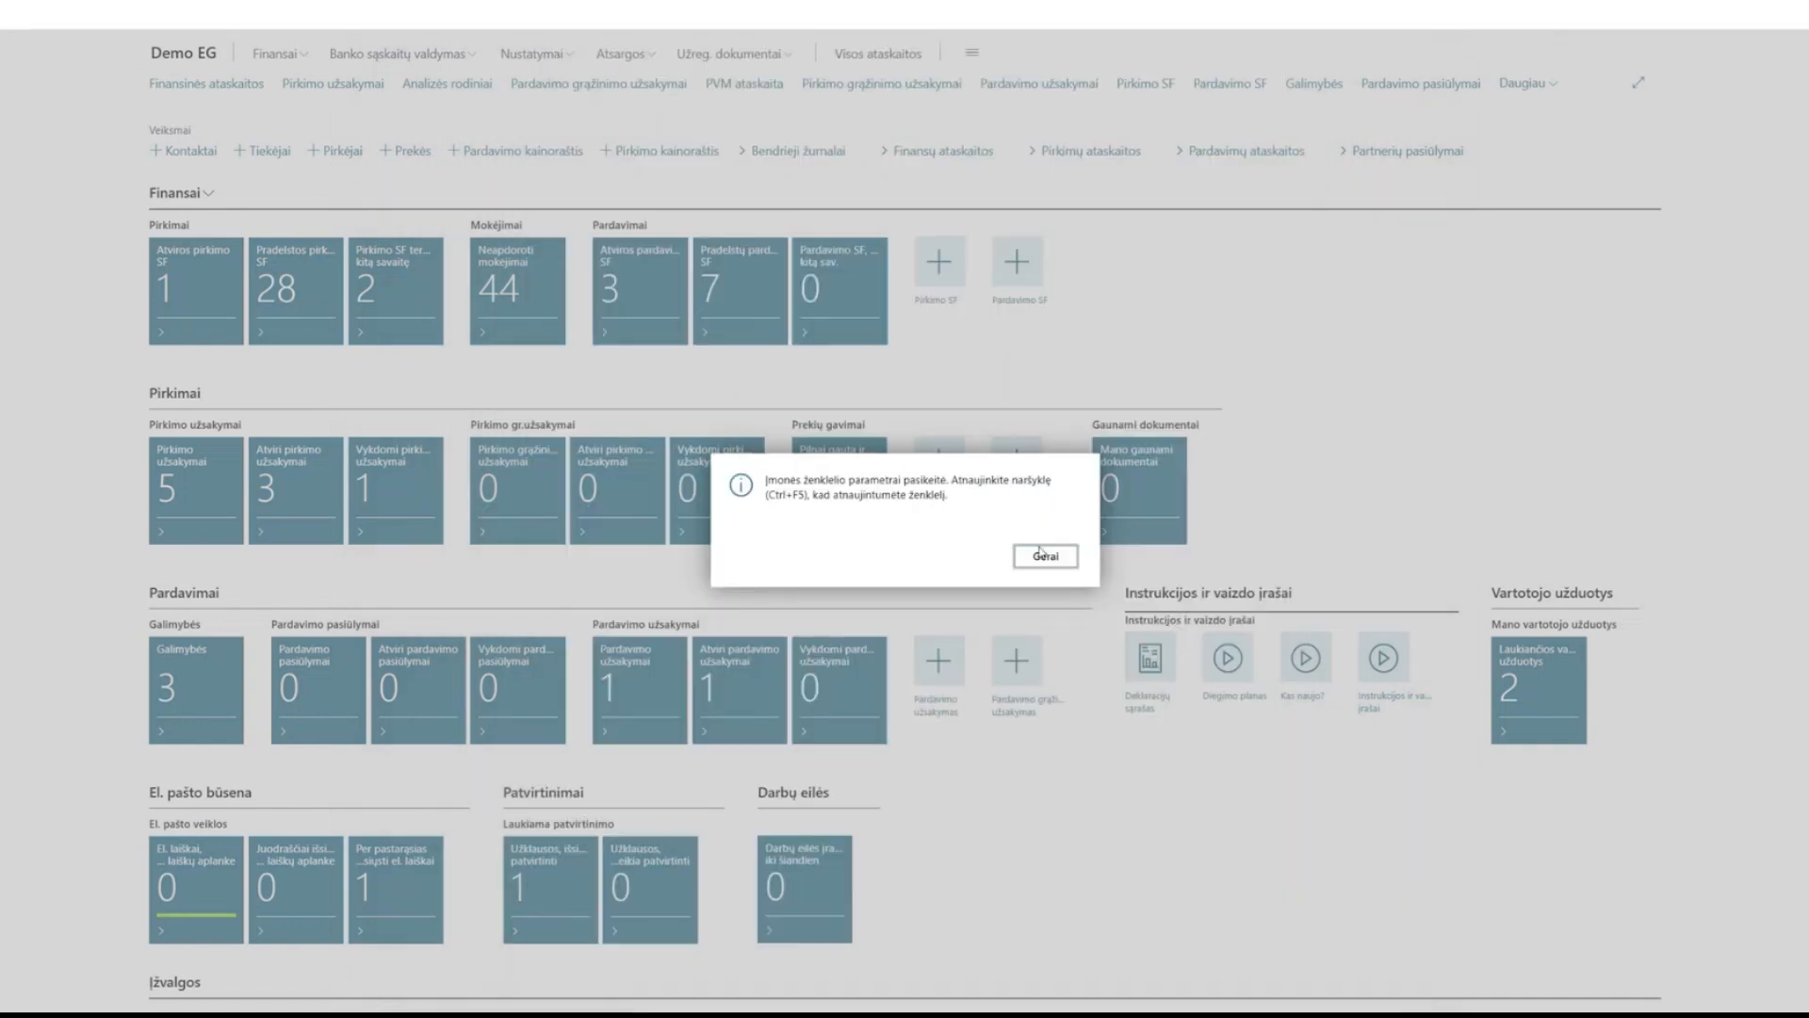
left_click(1042, 554)
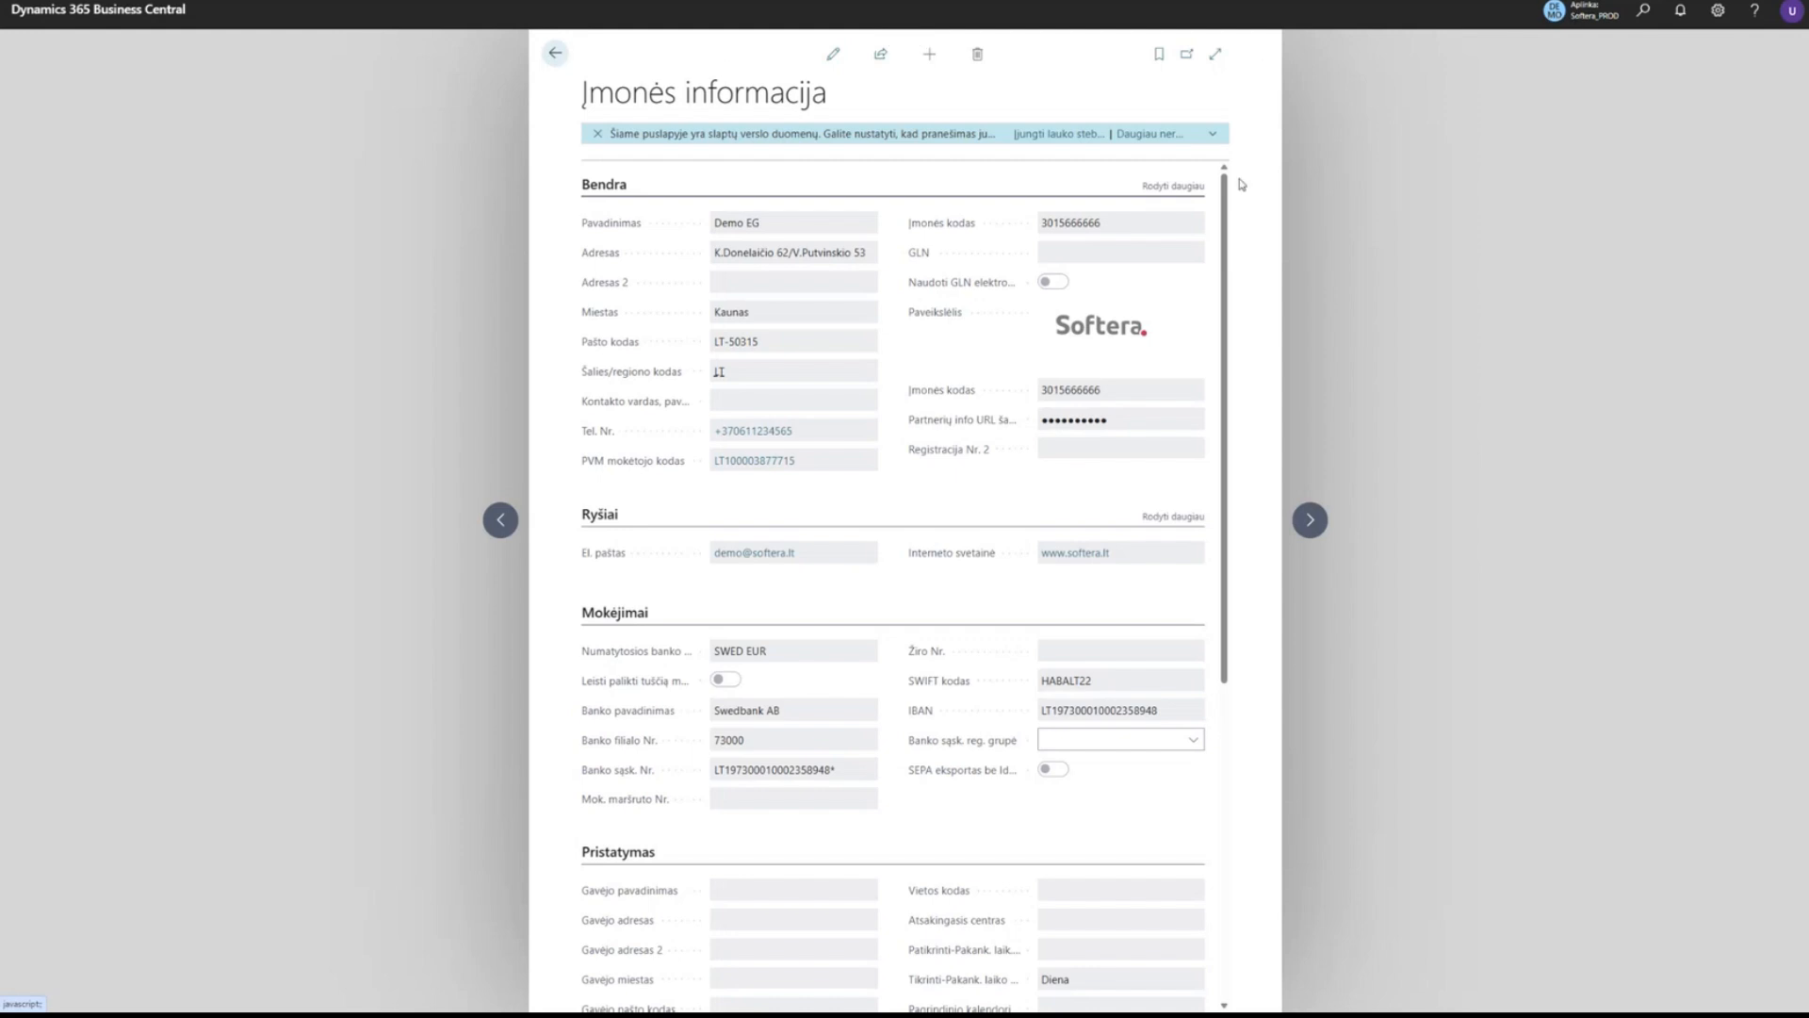
Exit full-screen view, reload Business Central in the browser, and look over the Demo EG home page.
key("F11")
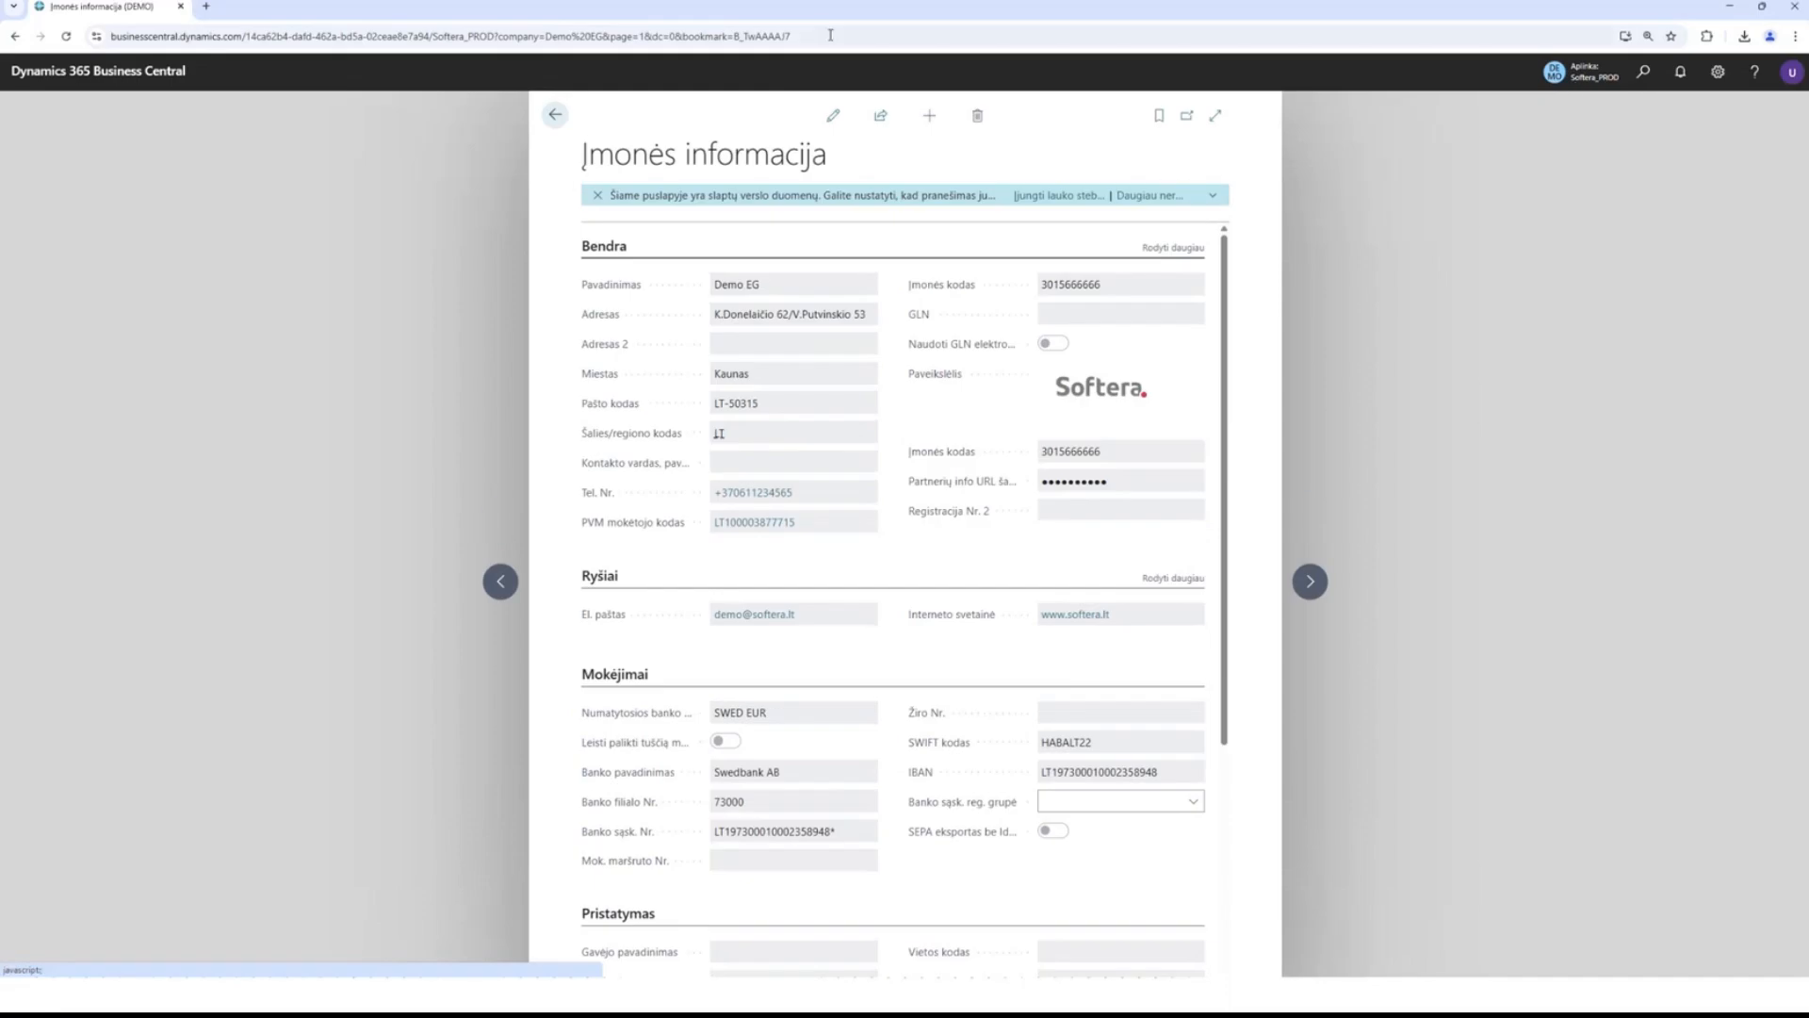
left_click(65, 38)
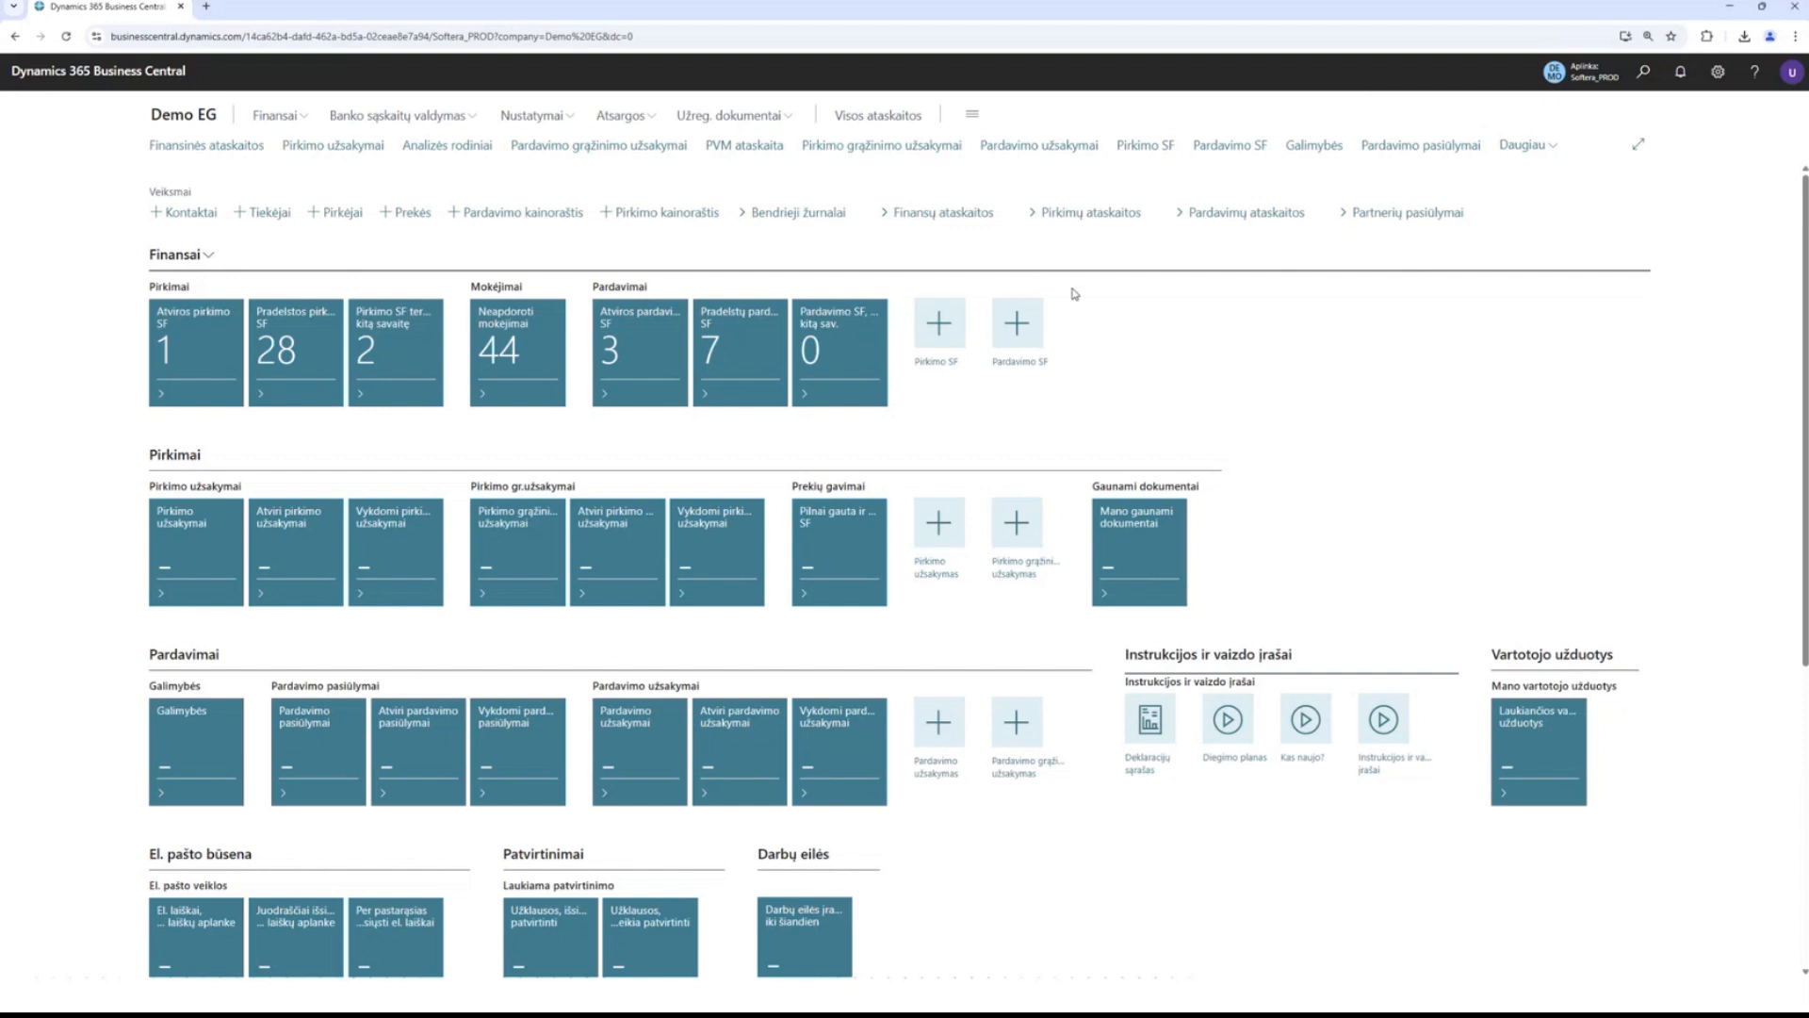
scroll(803, 399, "down", 5)
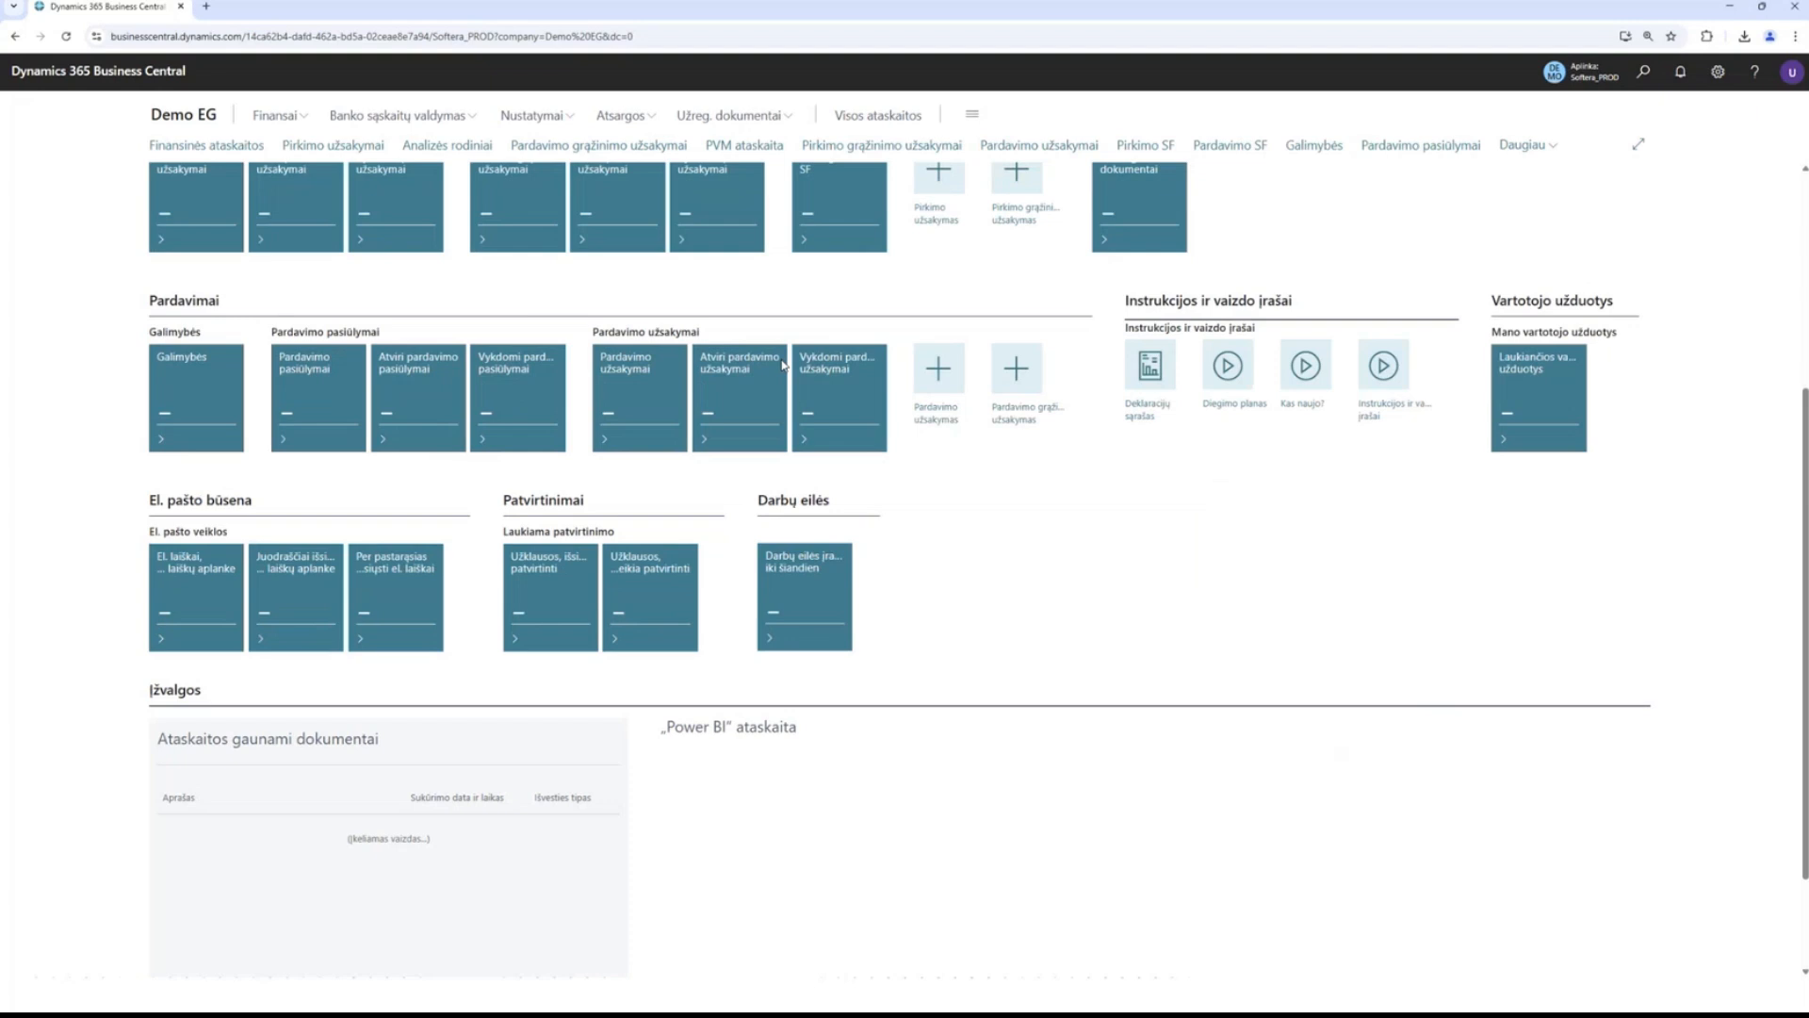
scroll(848, 424, "up", 5)
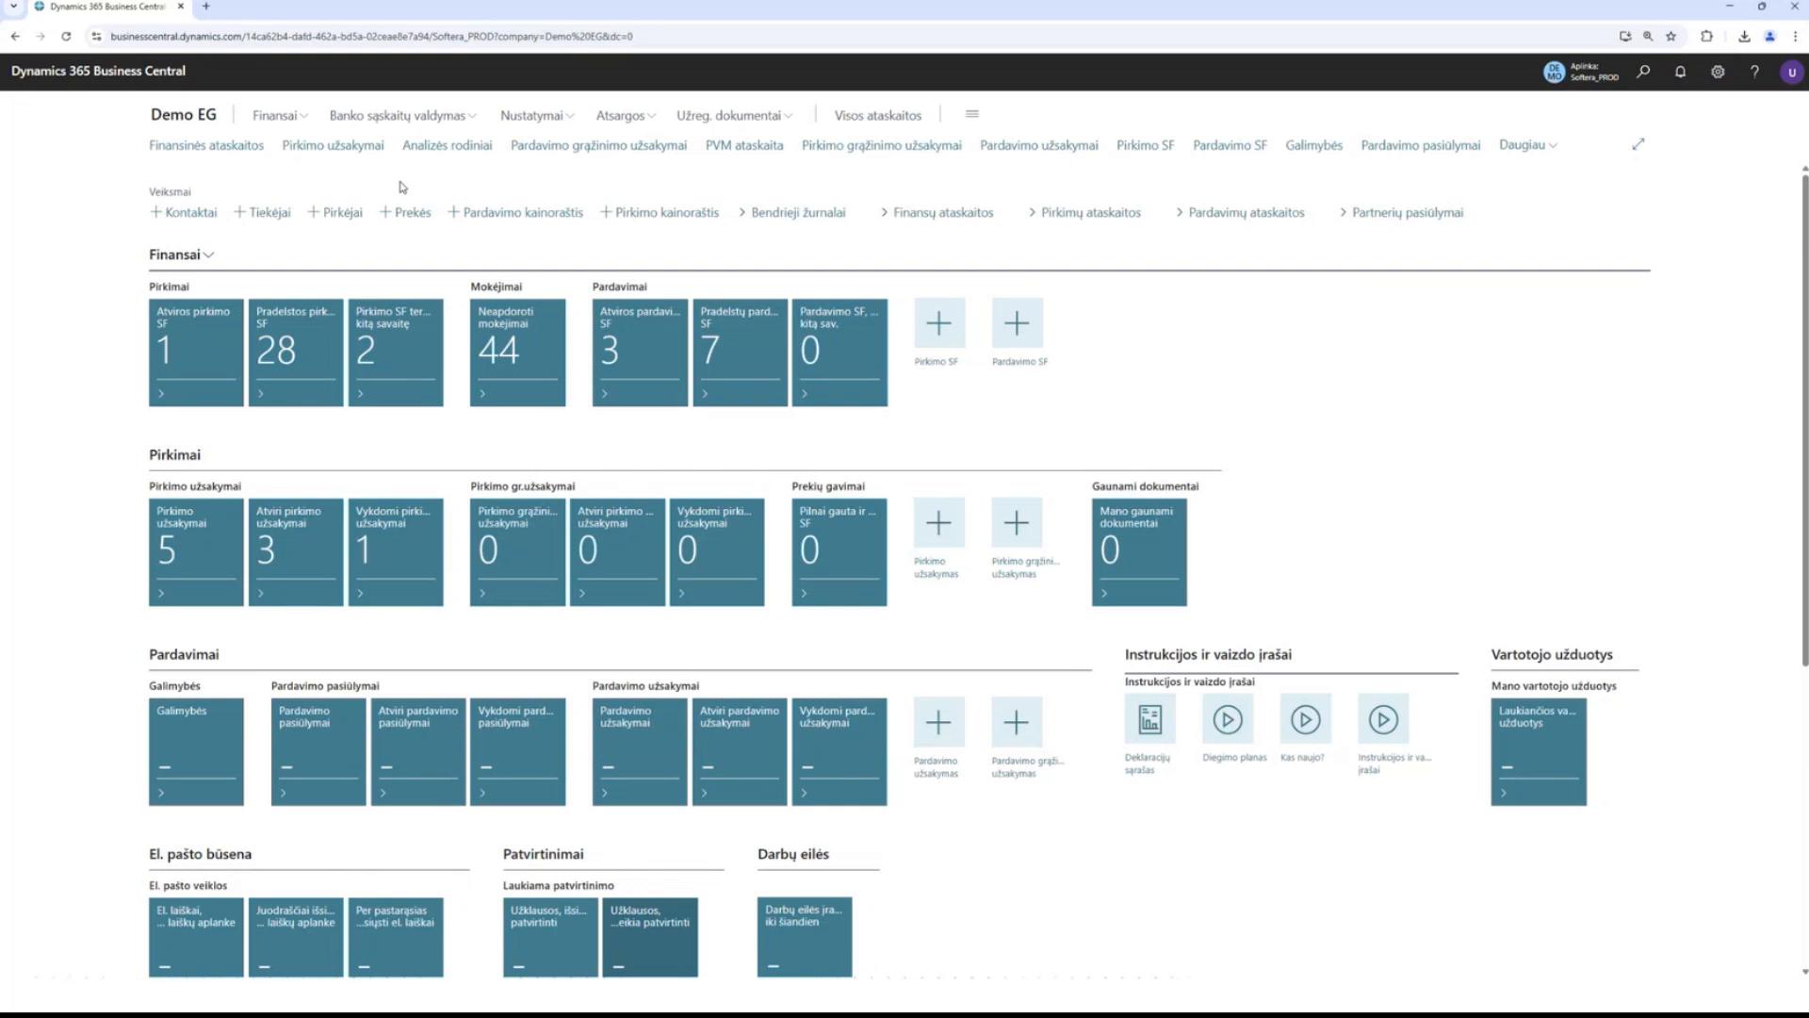
Open the pending user tasks from the home page in full-screen view and open the PVM uždarymas task.
scroll(490, 264, "down", 2)
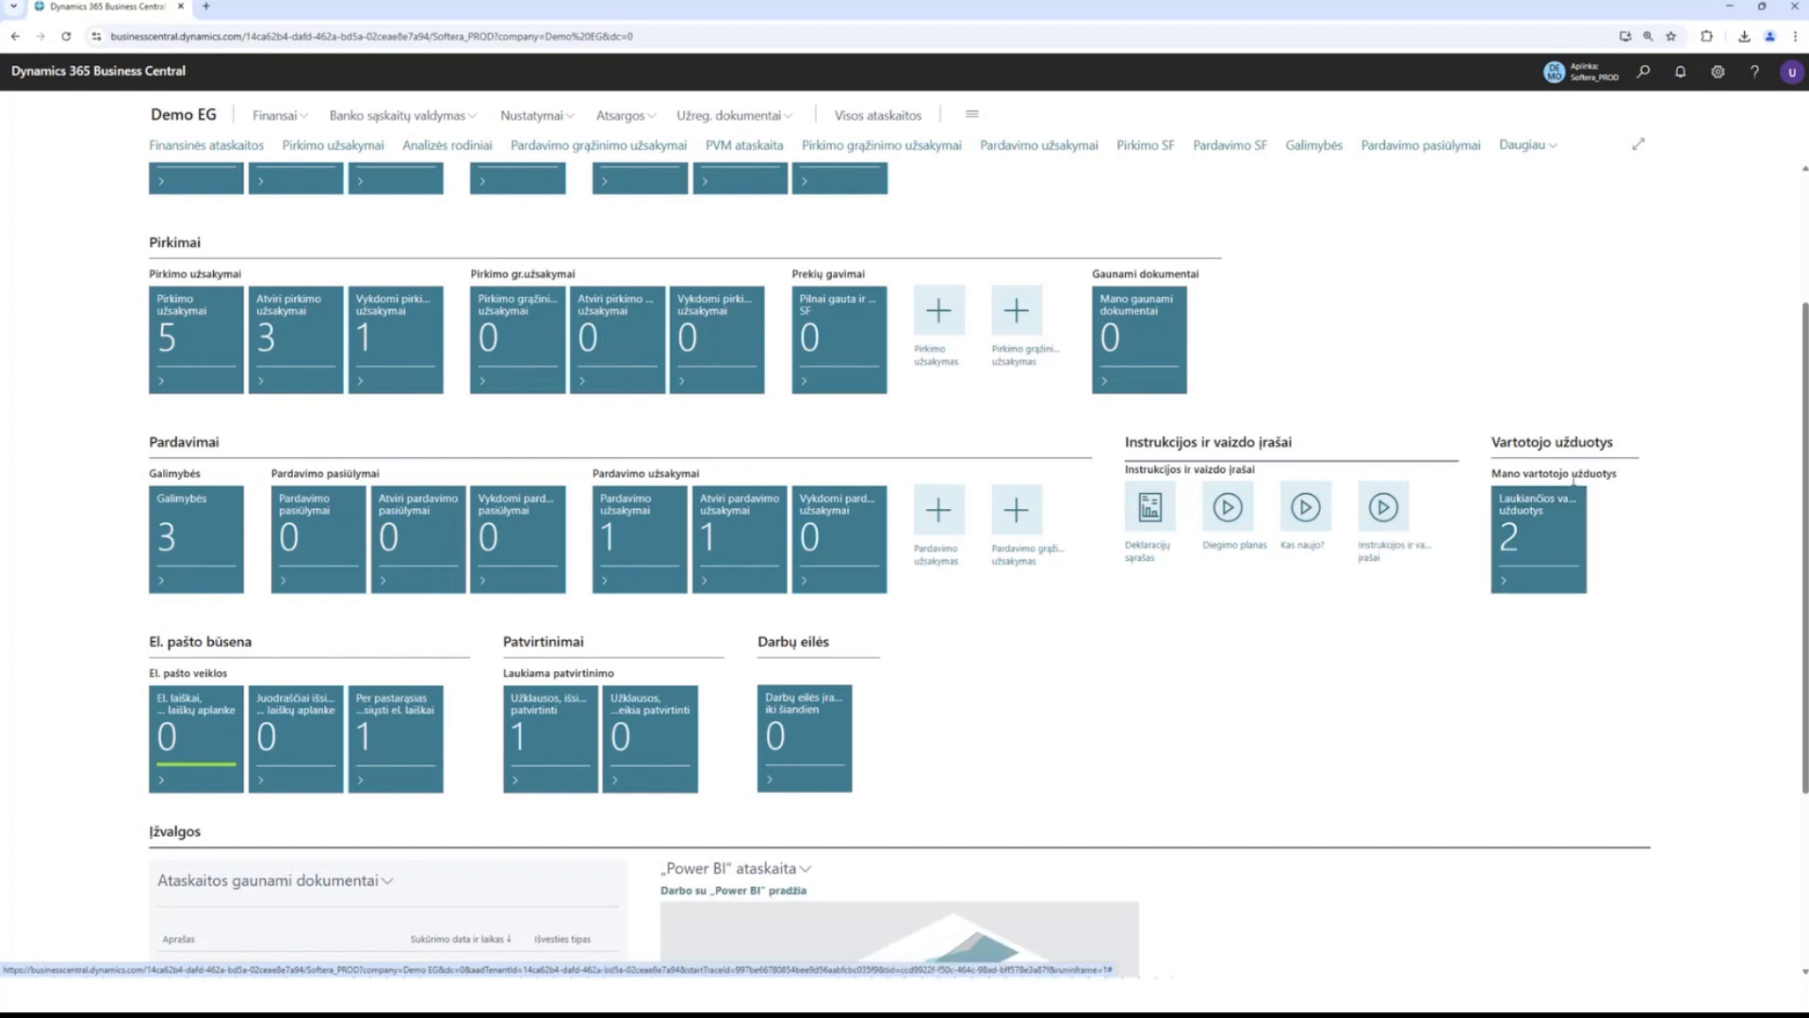
left_click(1566, 585)
key("F11")
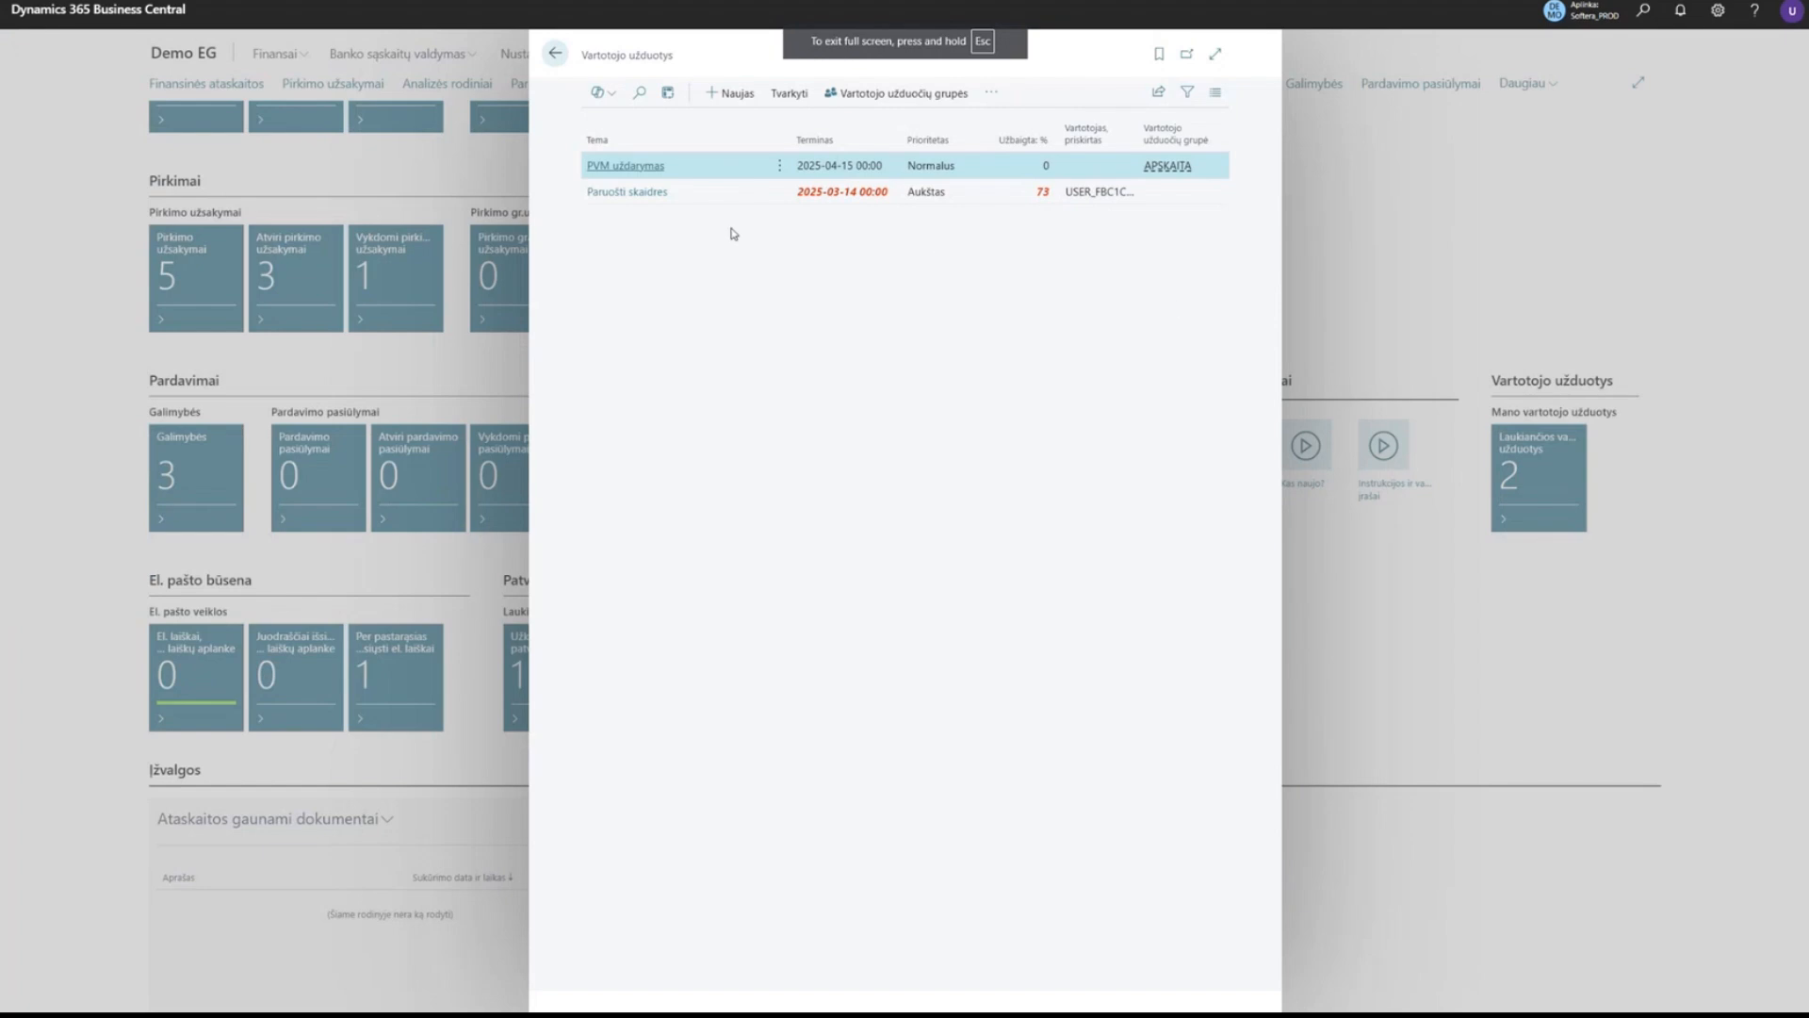
left_click(646, 167)
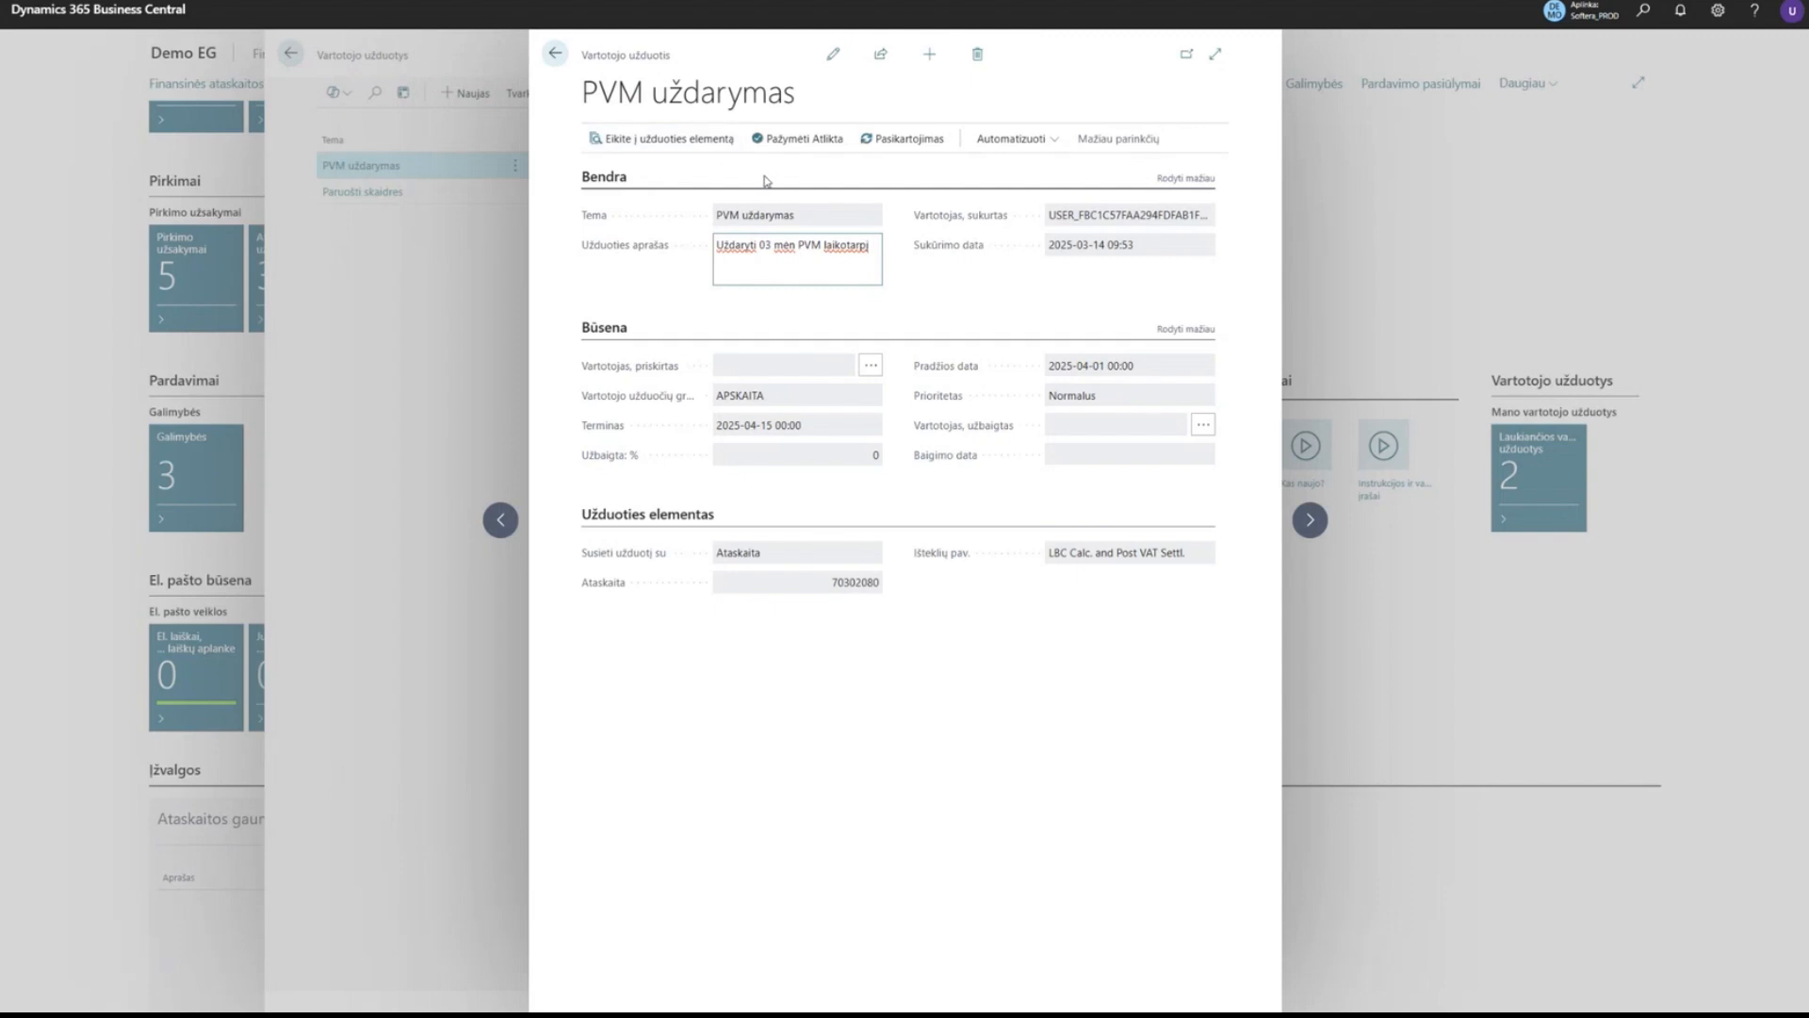
Review the PVM uždarymas task's description, creation date and start date, and make the task card editable.
left_click_drag(751, 247, 863, 247)
left_click(937, 280)
left_click_drag(1065, 254, 1170, 256)
left_click(1169, 257)
left_click_drag(1049, 367, 1146, 383)
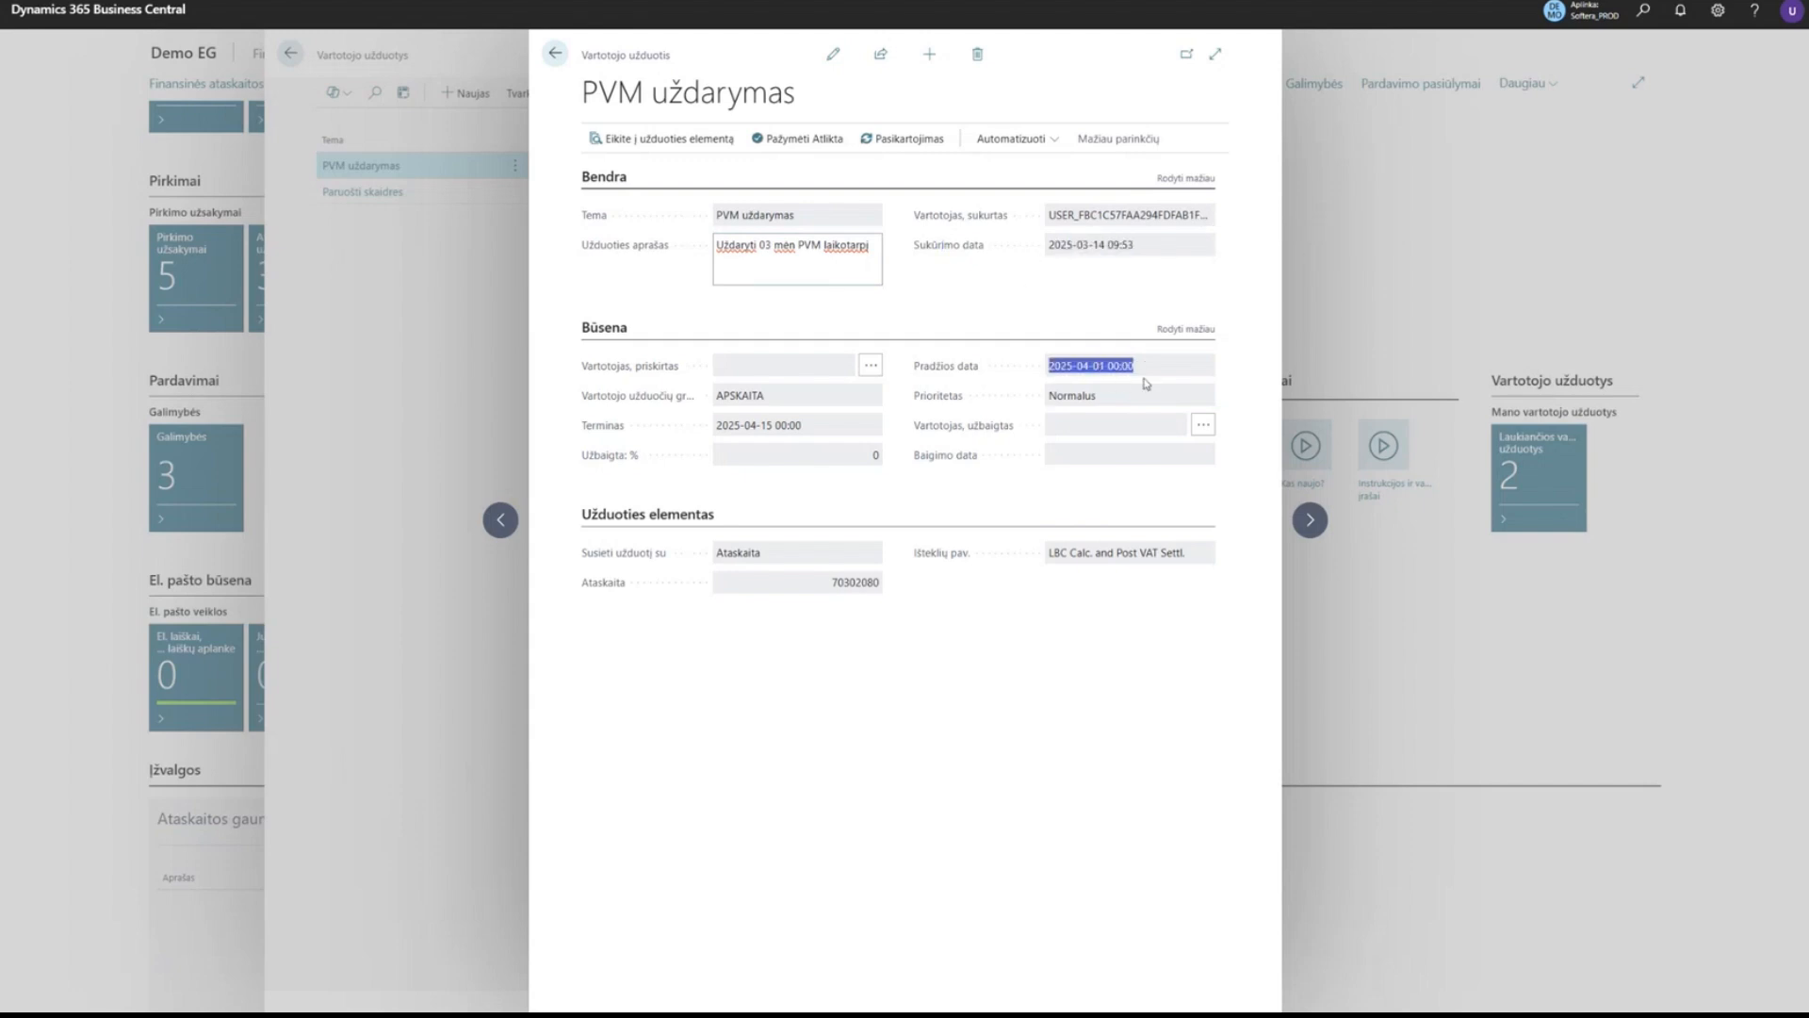
left_click(1039, 346)
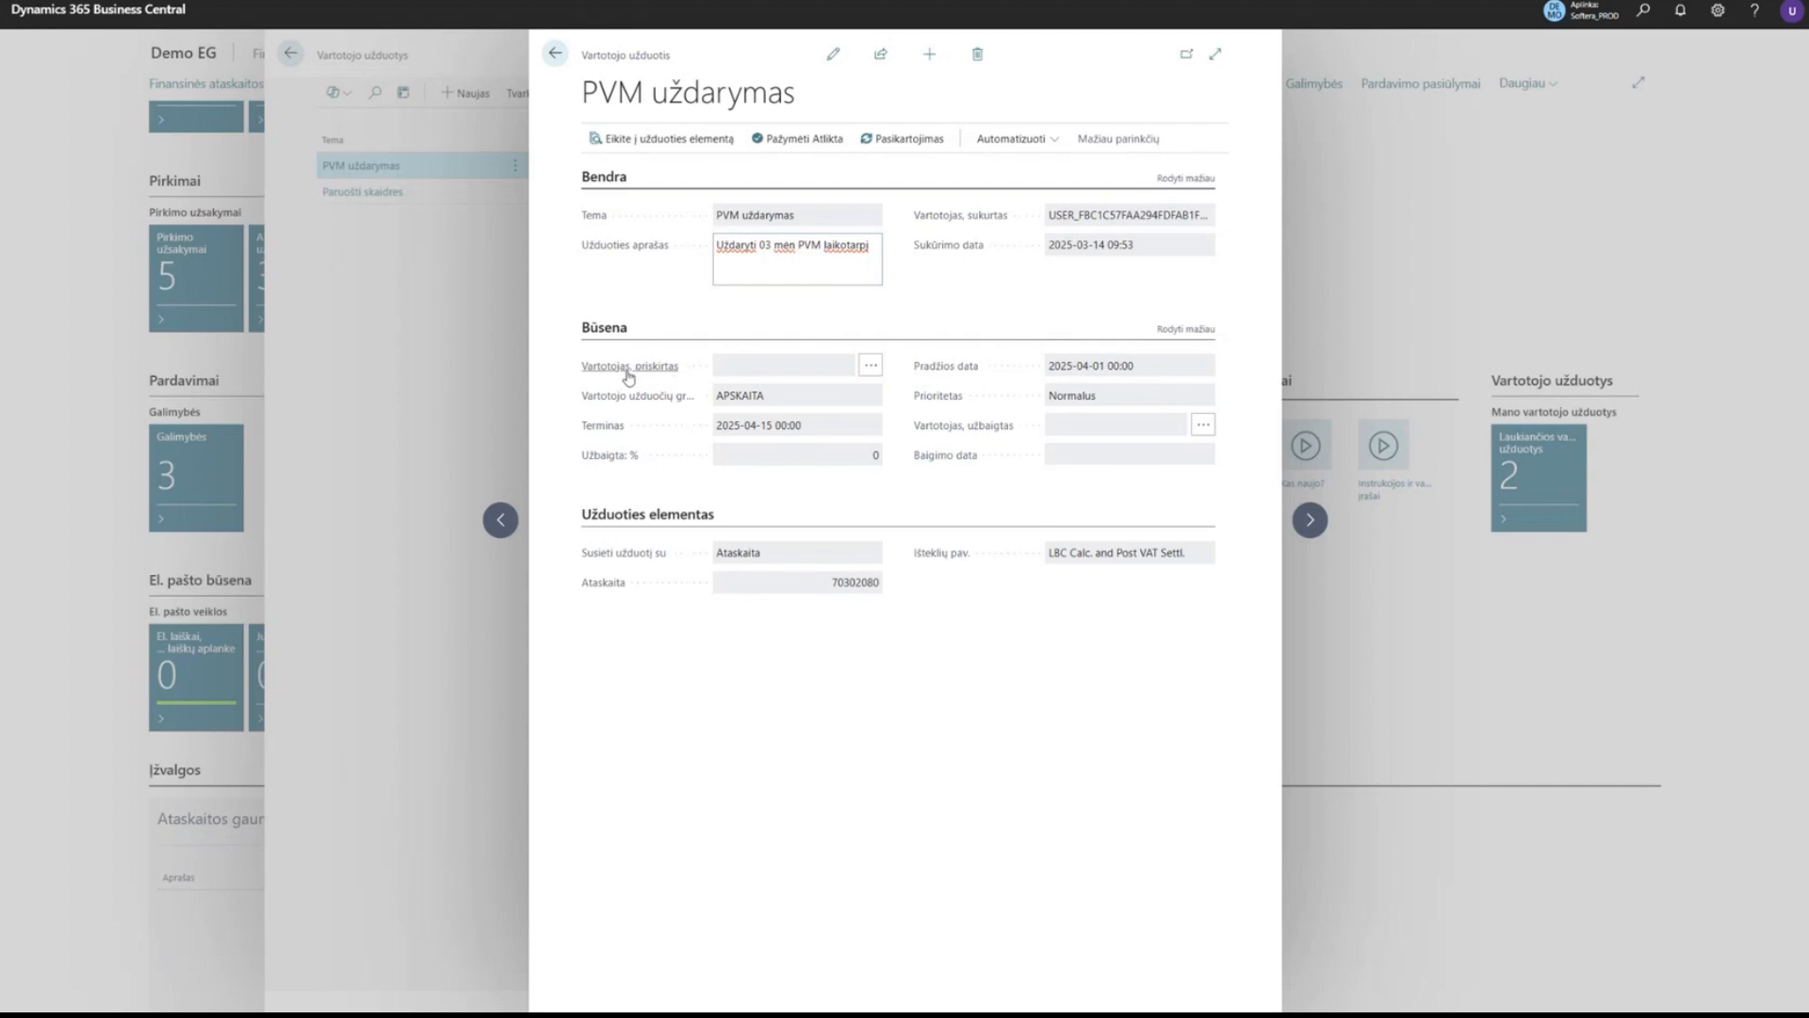
mouse_move(638, 369)
left_click(833, 54)
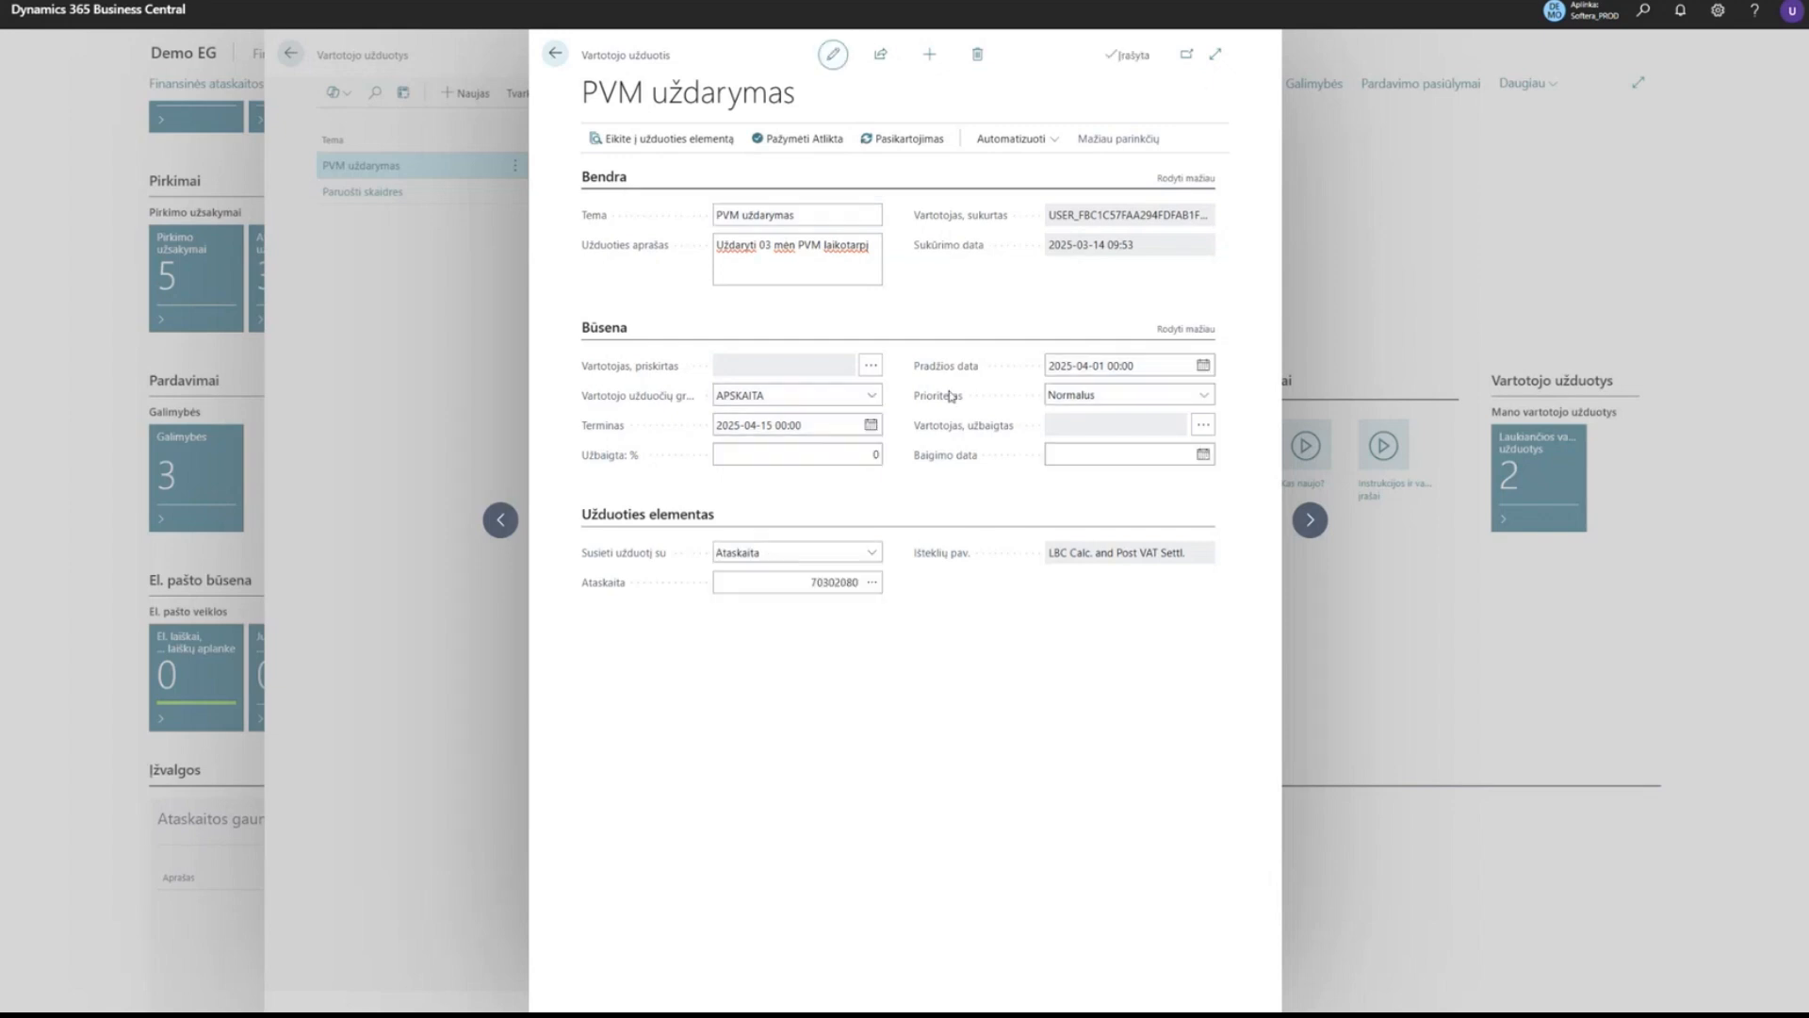
Set the PVM uždarymas task's completion to 12 %, end editing, and return to the user task list.
left_click(882, 457)
type("12")
left_click(862, 511)
left_click(833, 54)
left_click(556, 54)
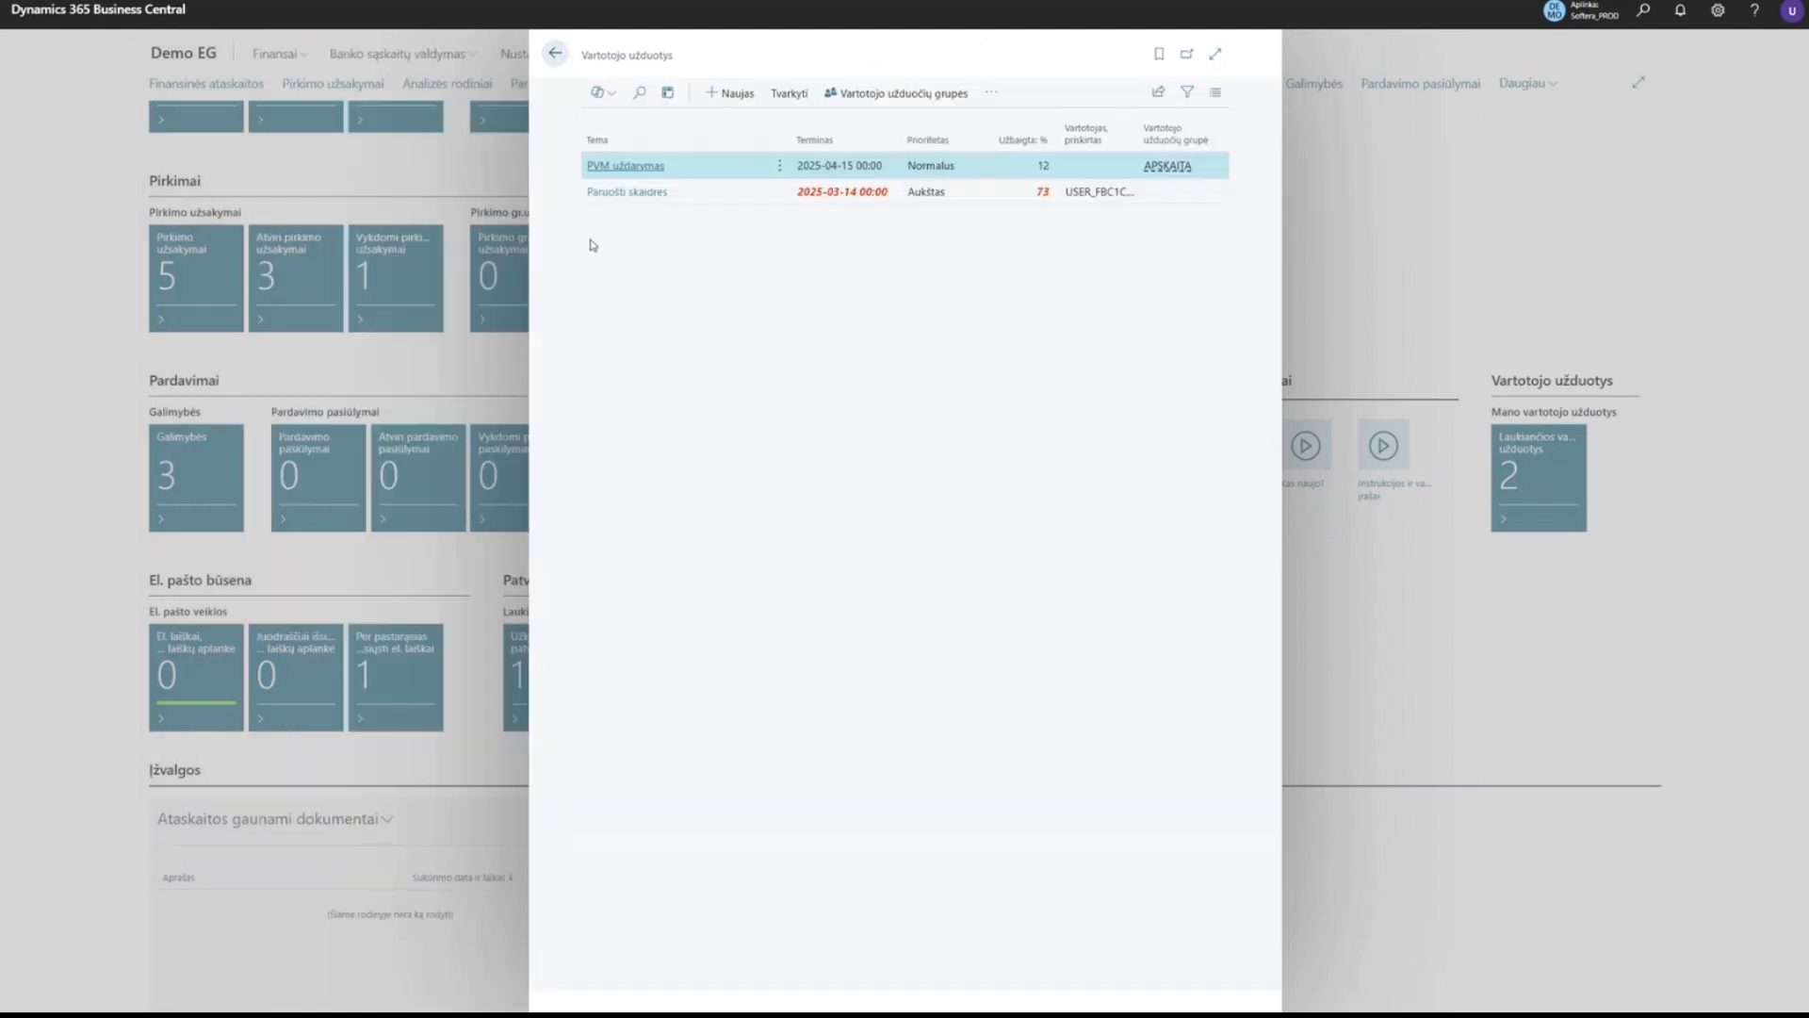
Open the Paruošti skaidres task and review its description and completion percentage.
left_click(624, 191)
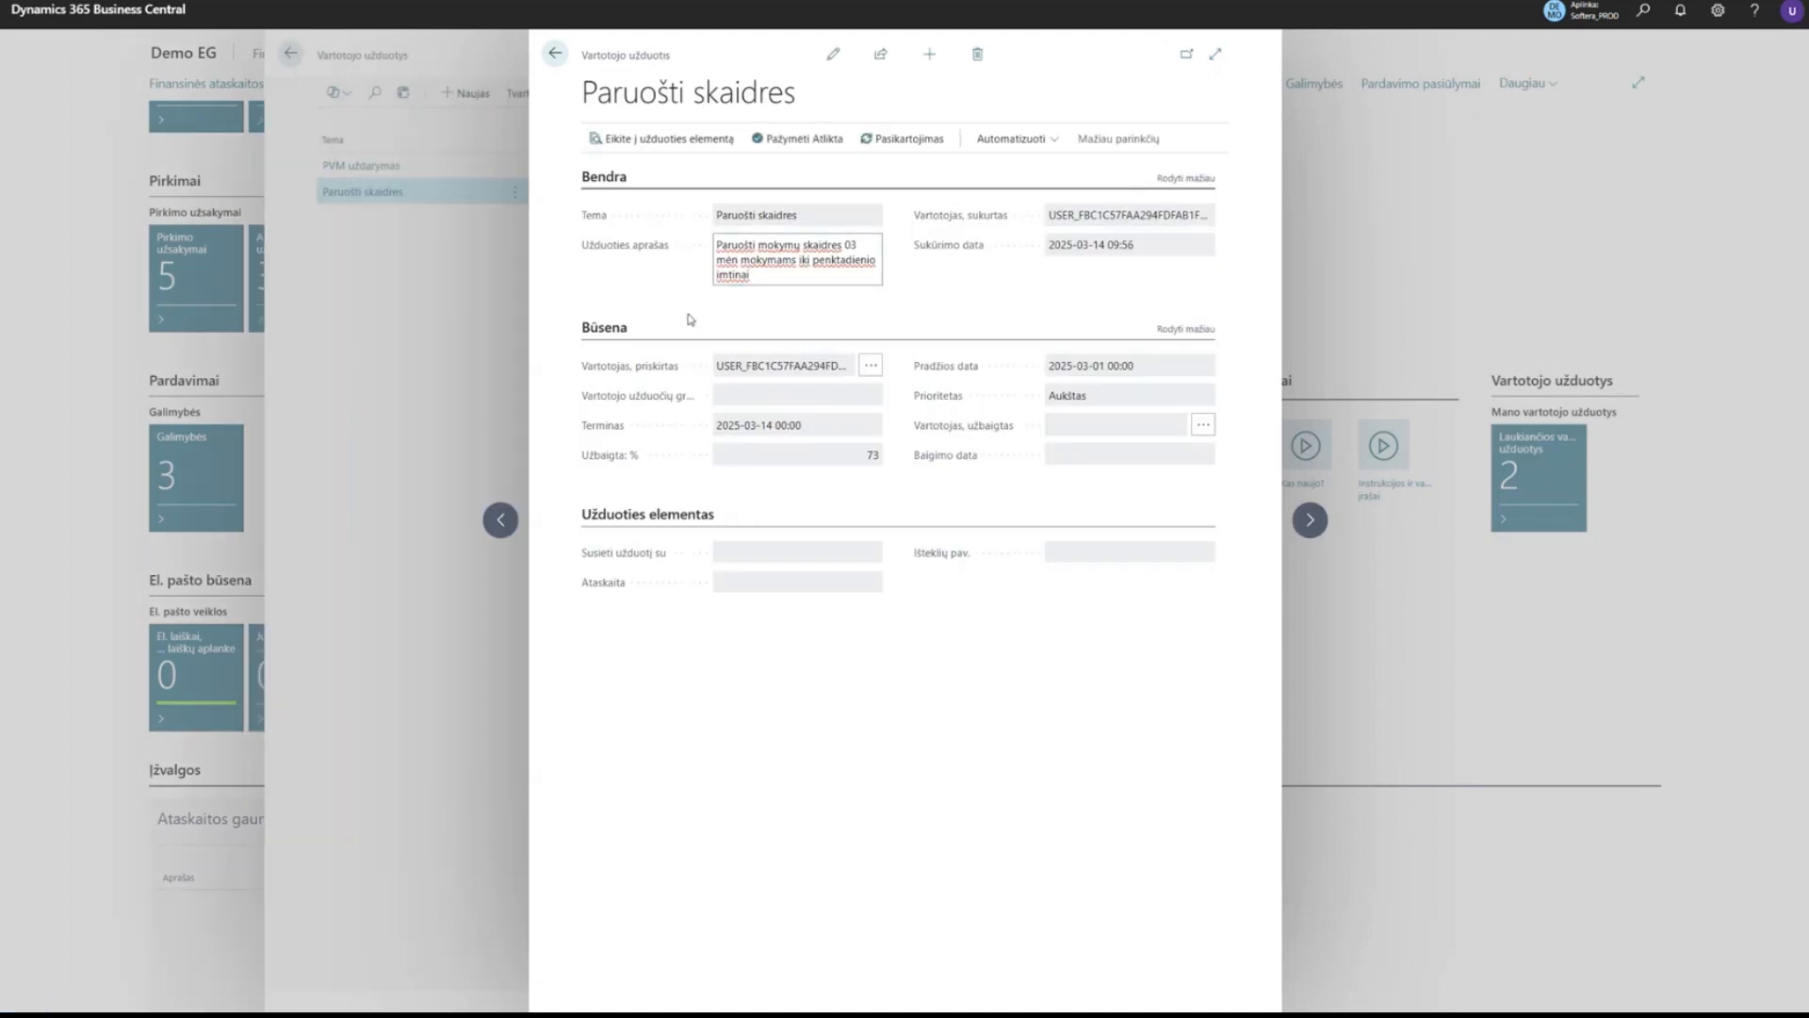
left_click_drag(749, 259, 896, 263)
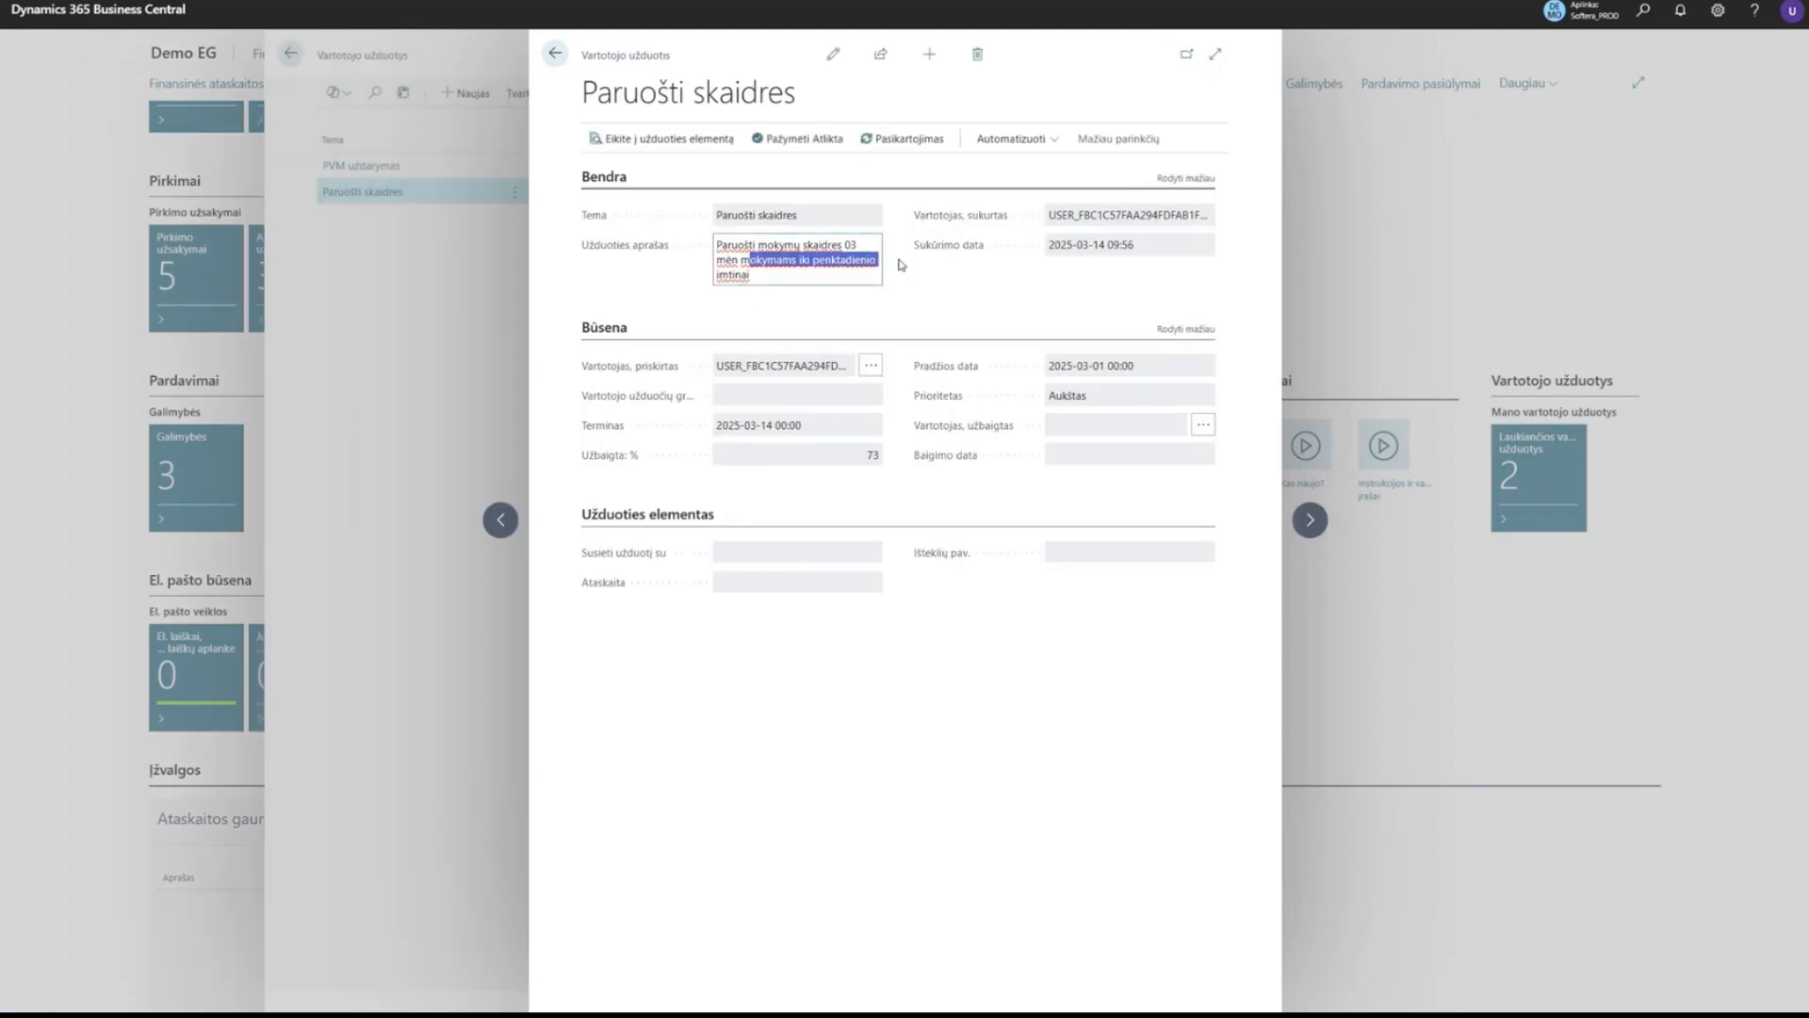
left_click(907, 304)
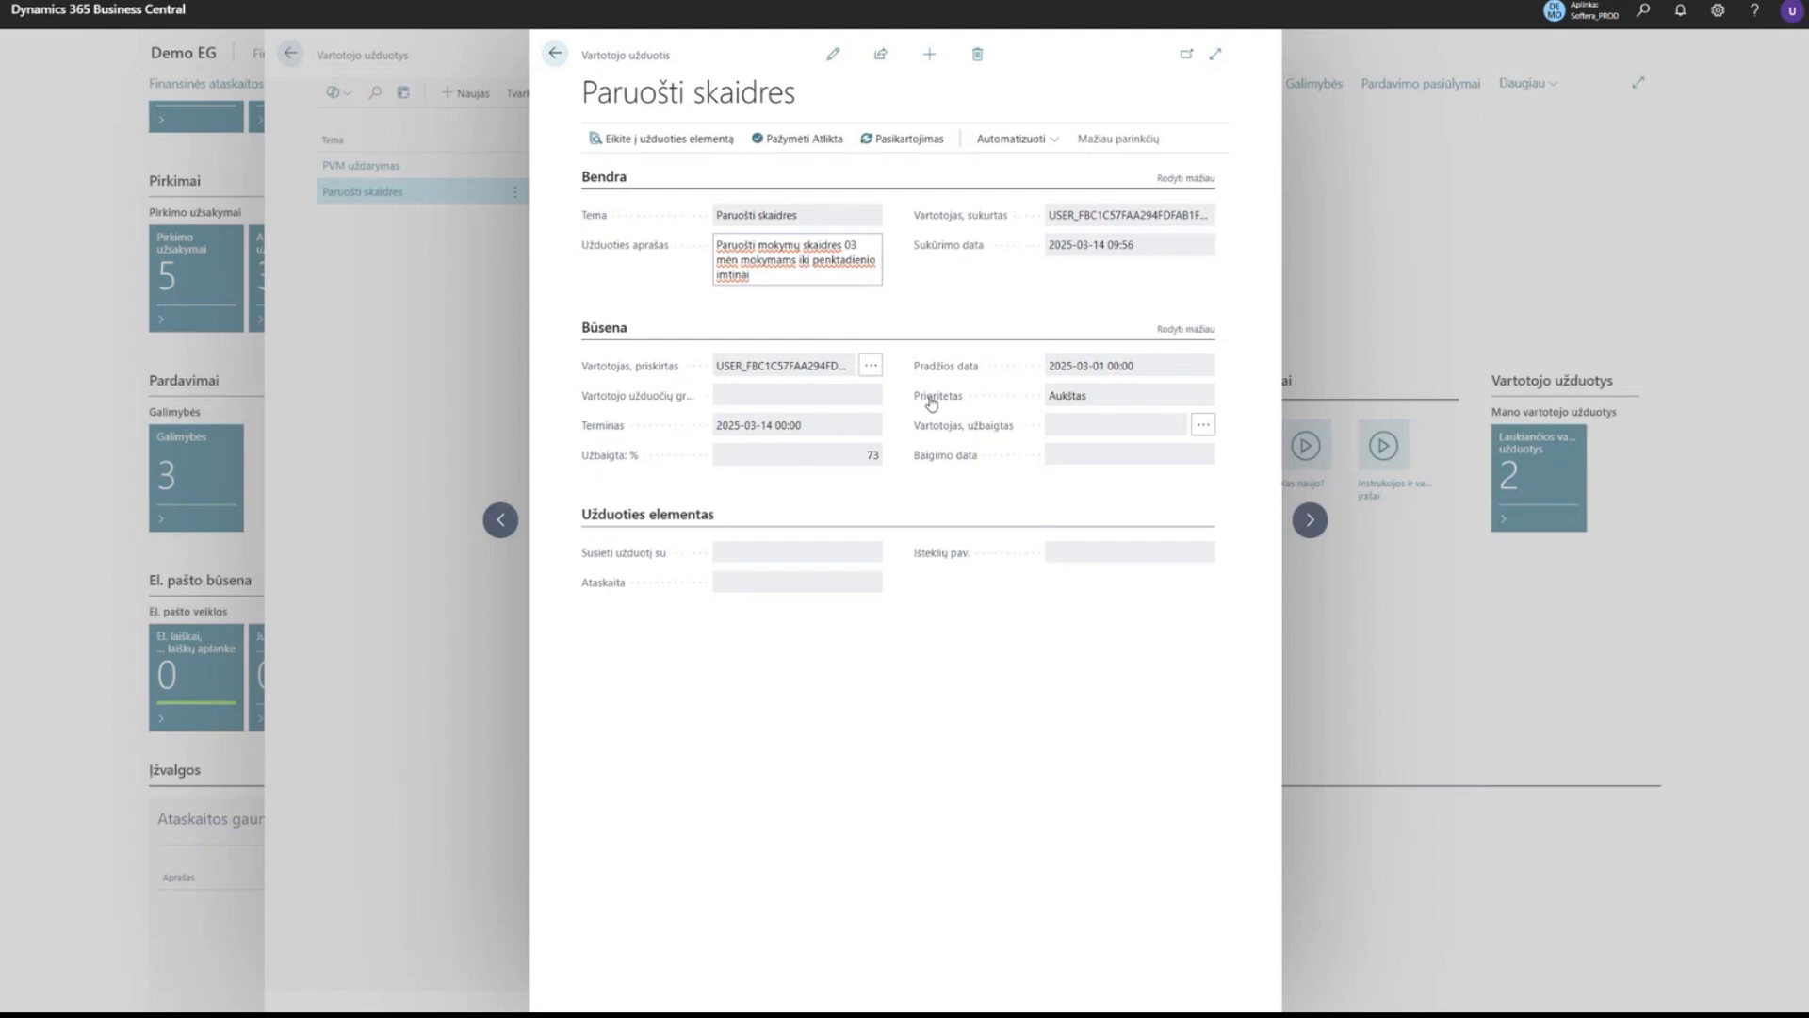
left_click_drag(872, 455, 883, 460)
double_click(863, 456)
left_click(933, 322)
Mark the Paruošti skaidres task as completed and close the task list to return to the home page.
left_click(806, 141)
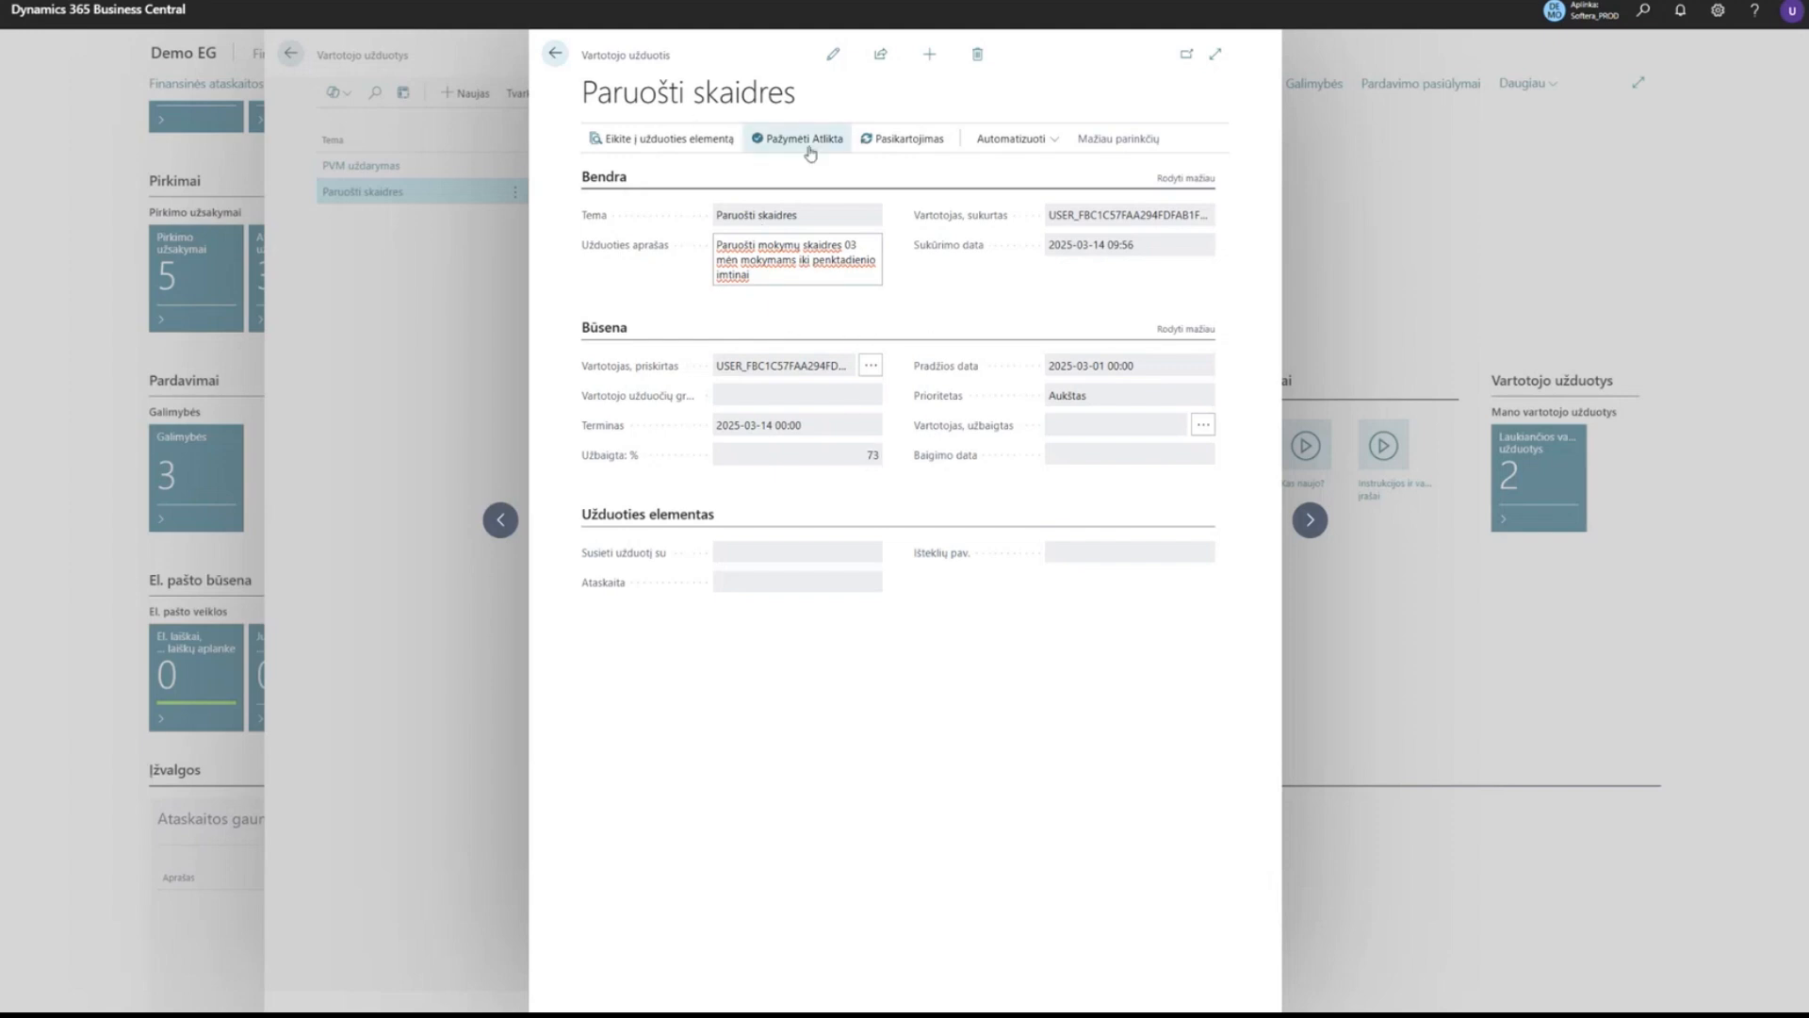
left_click(555, 53)
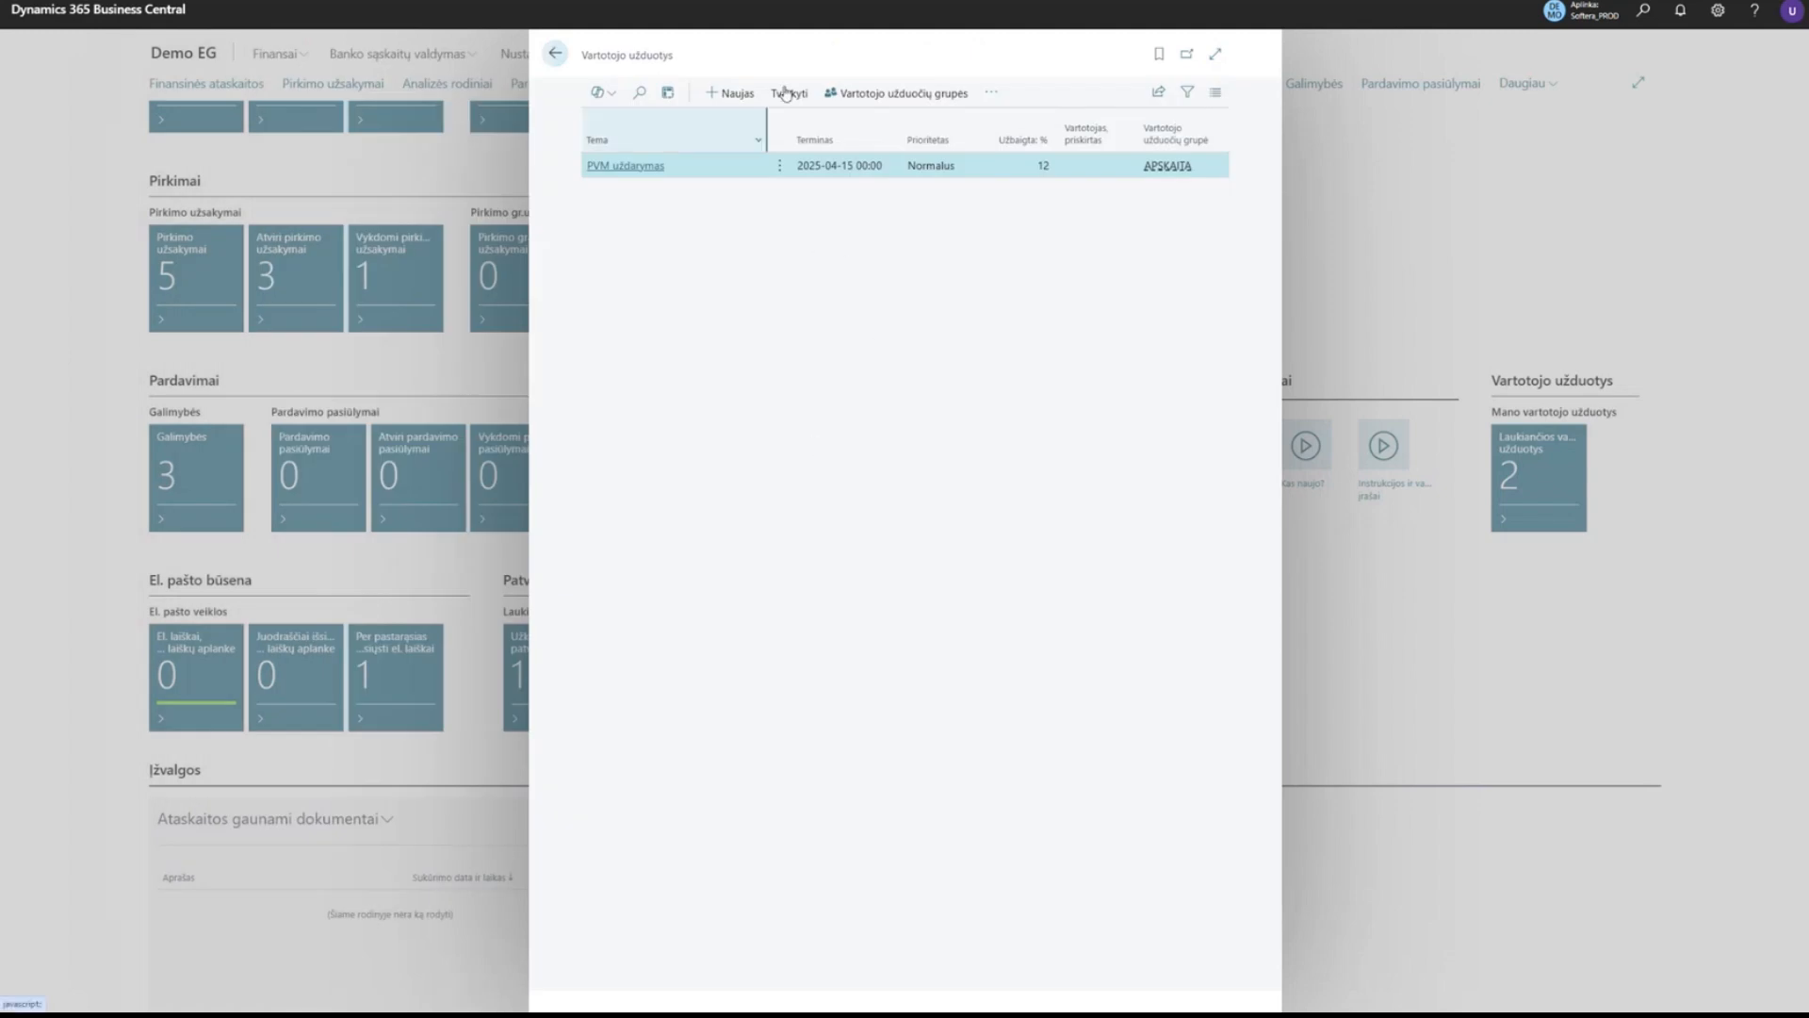
left_click(555, 54)
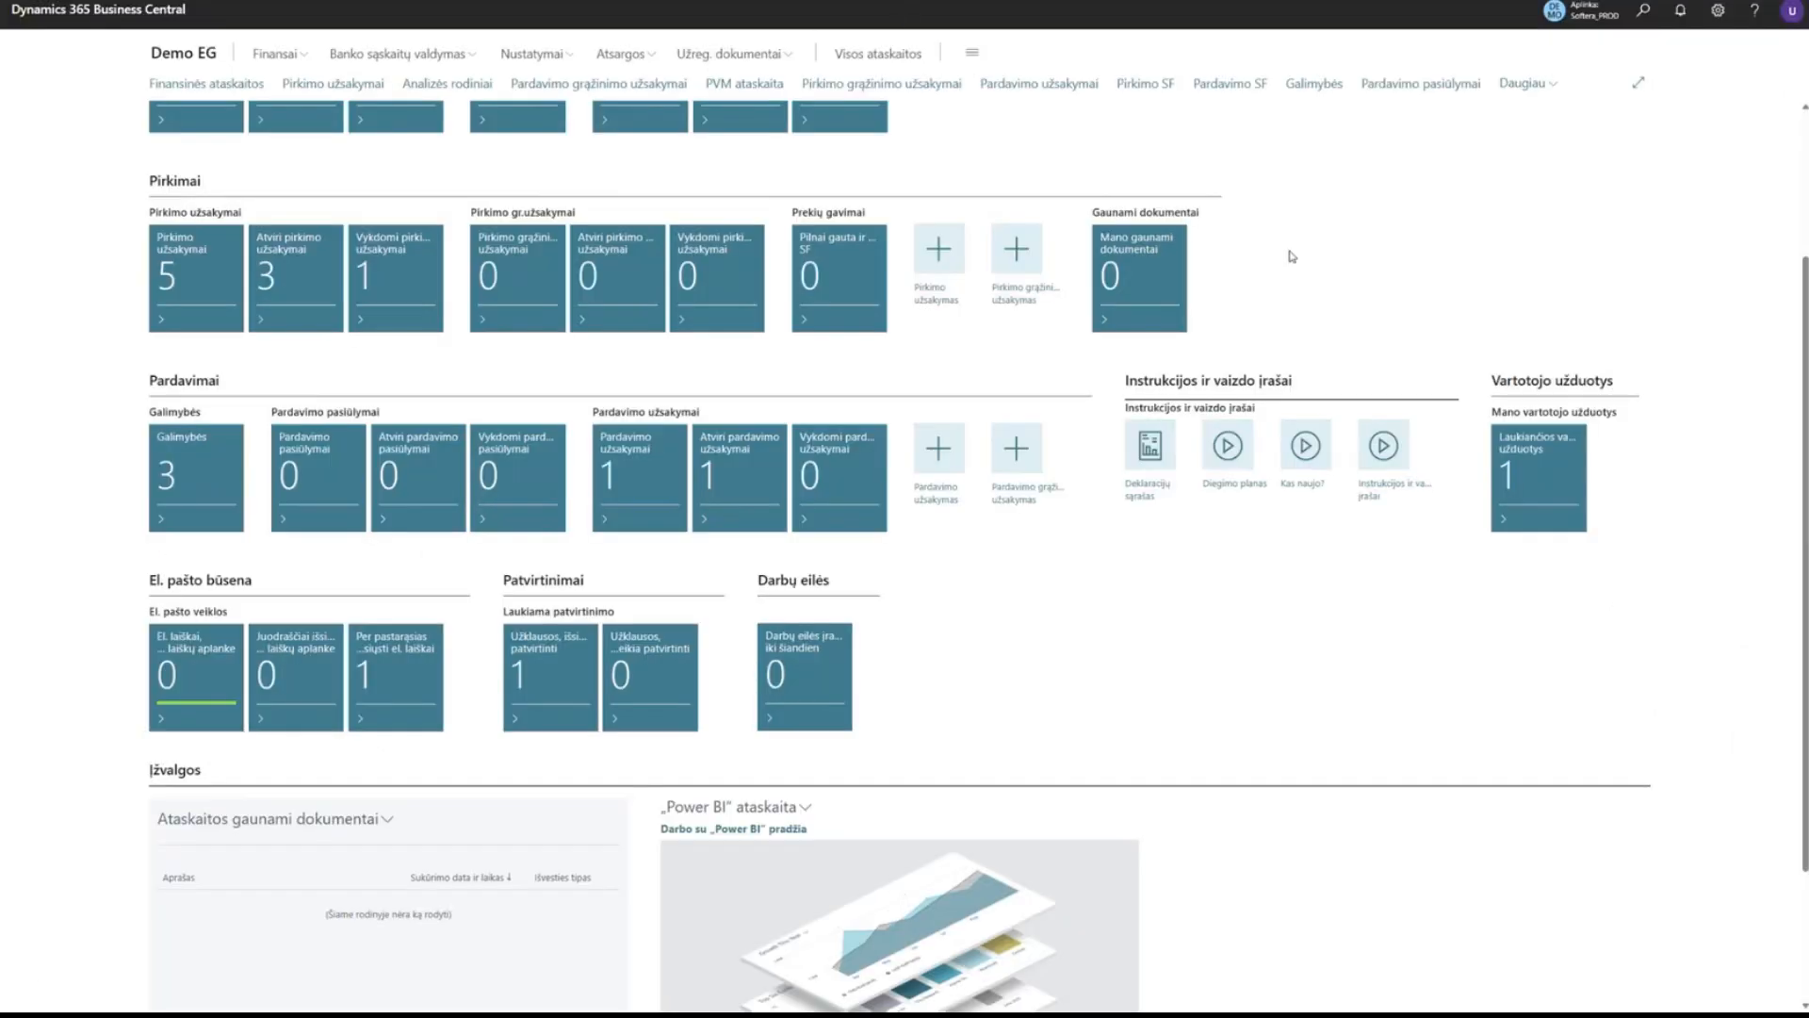
scroll(1005, 134, "up", 3)
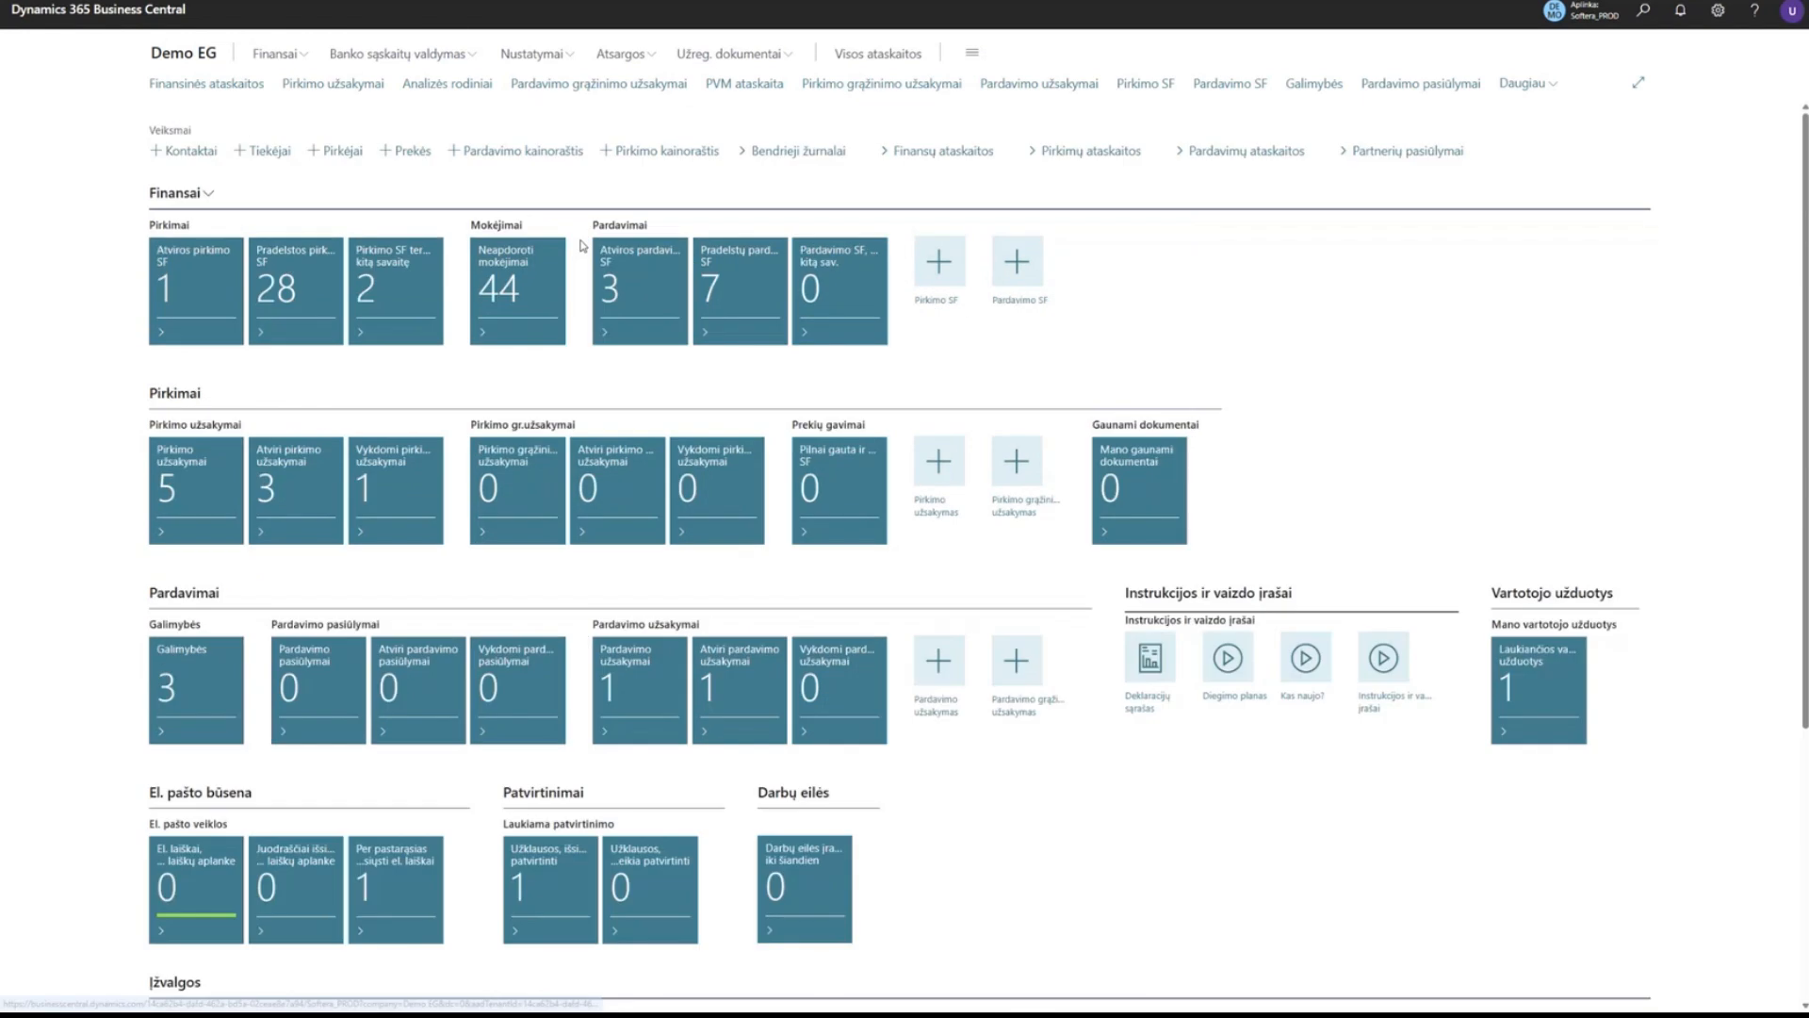
Open the purchase orders list and open the Neries Peilis,UAB order.
left_click(376, 90)
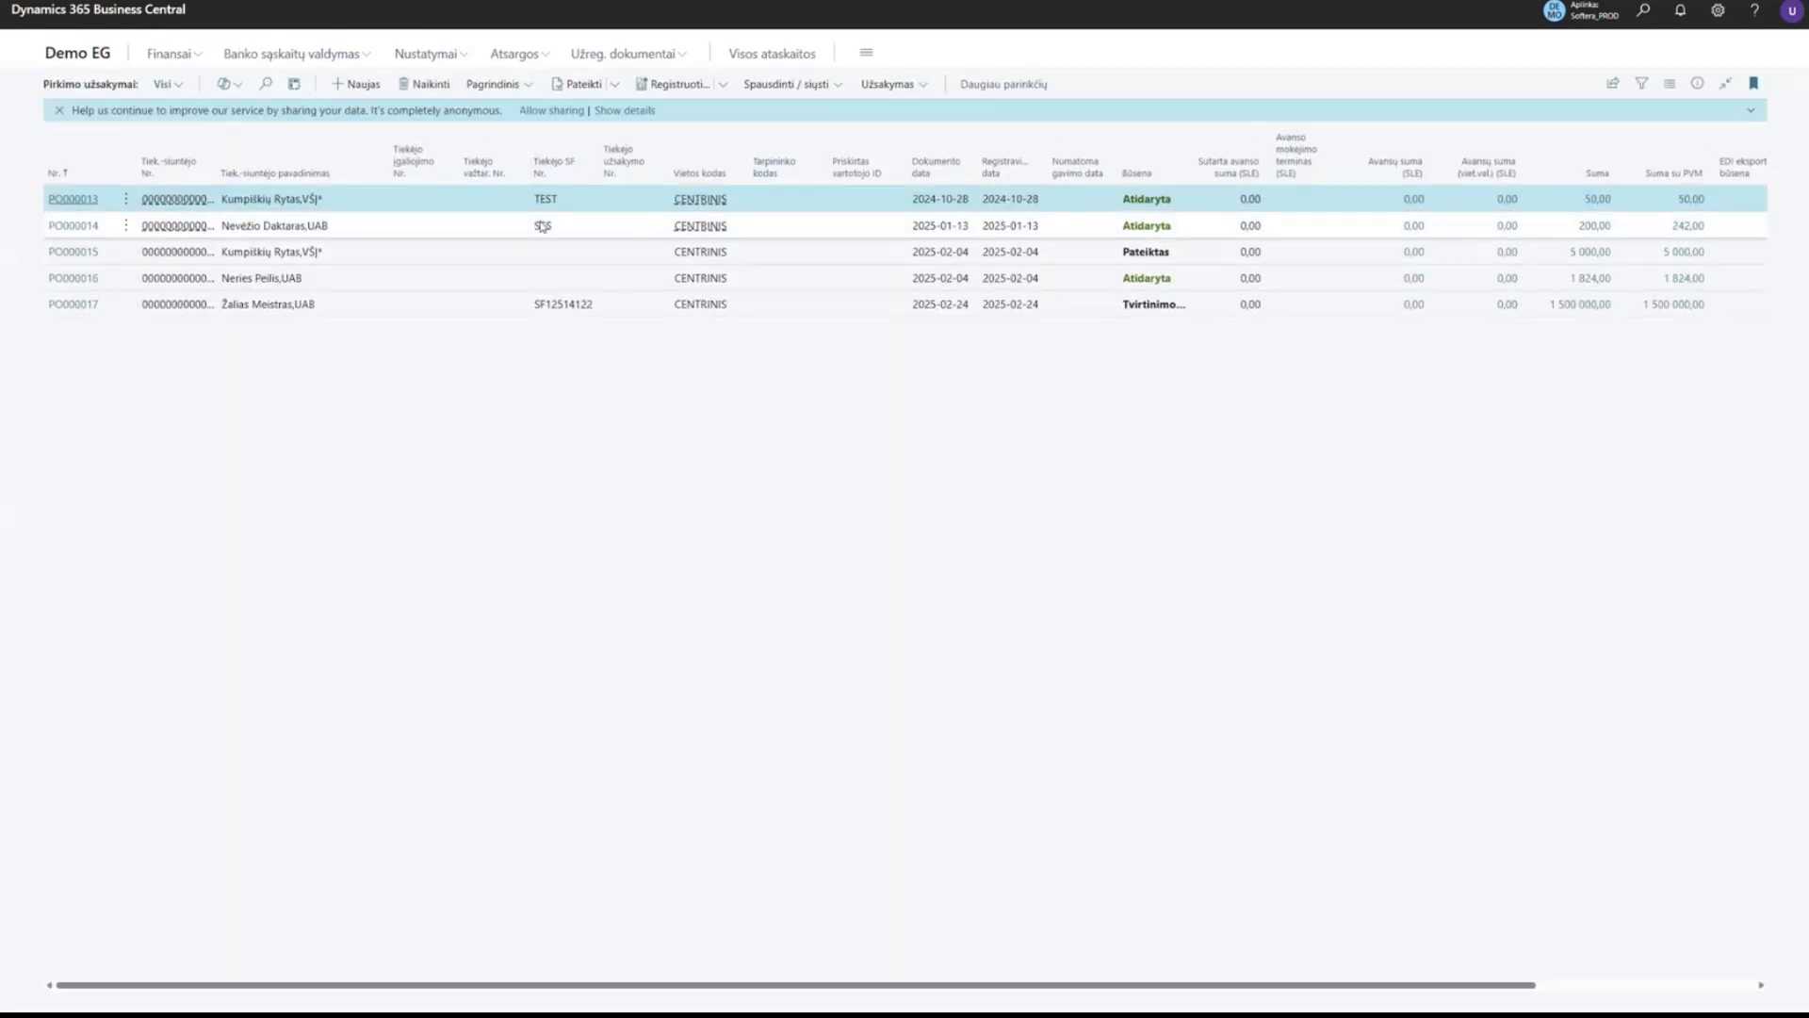
left_click(73, 279)
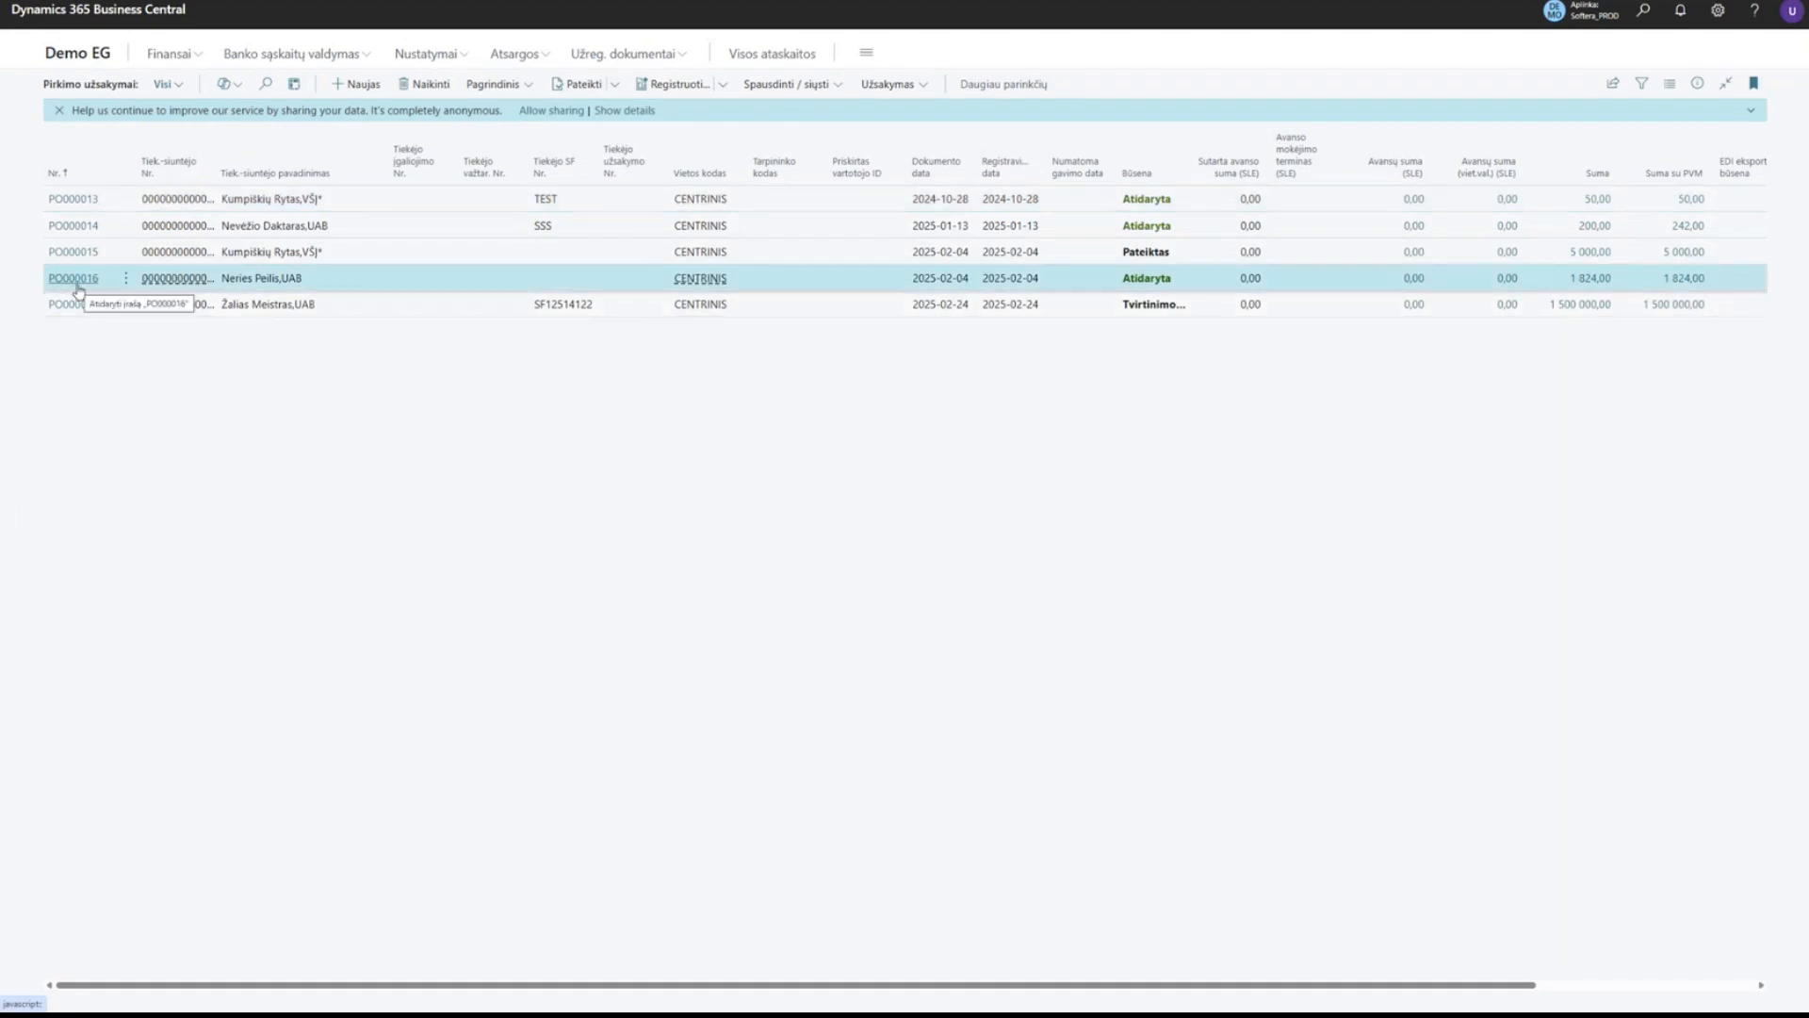
left_click(81, 279)
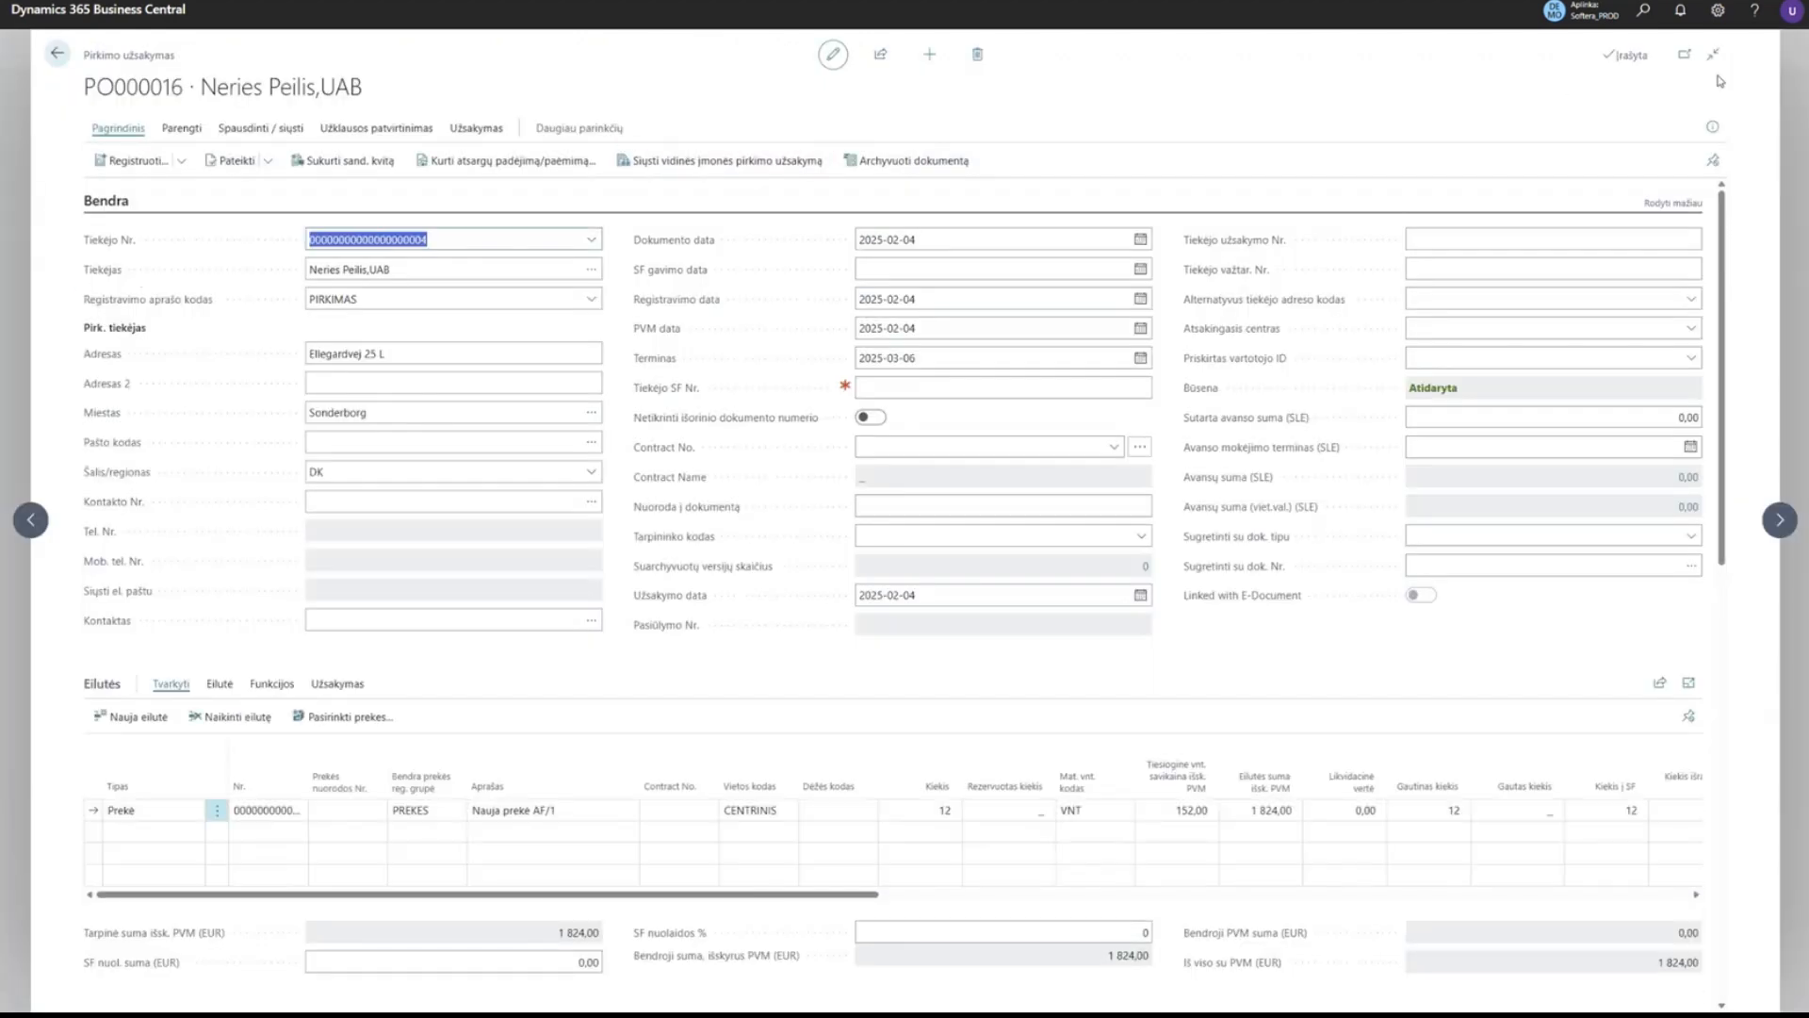
Detach the Neries Peilis,UAB order into its own window, reposition it, and switch back to the purchase orders list.
left_click(1686, 58)
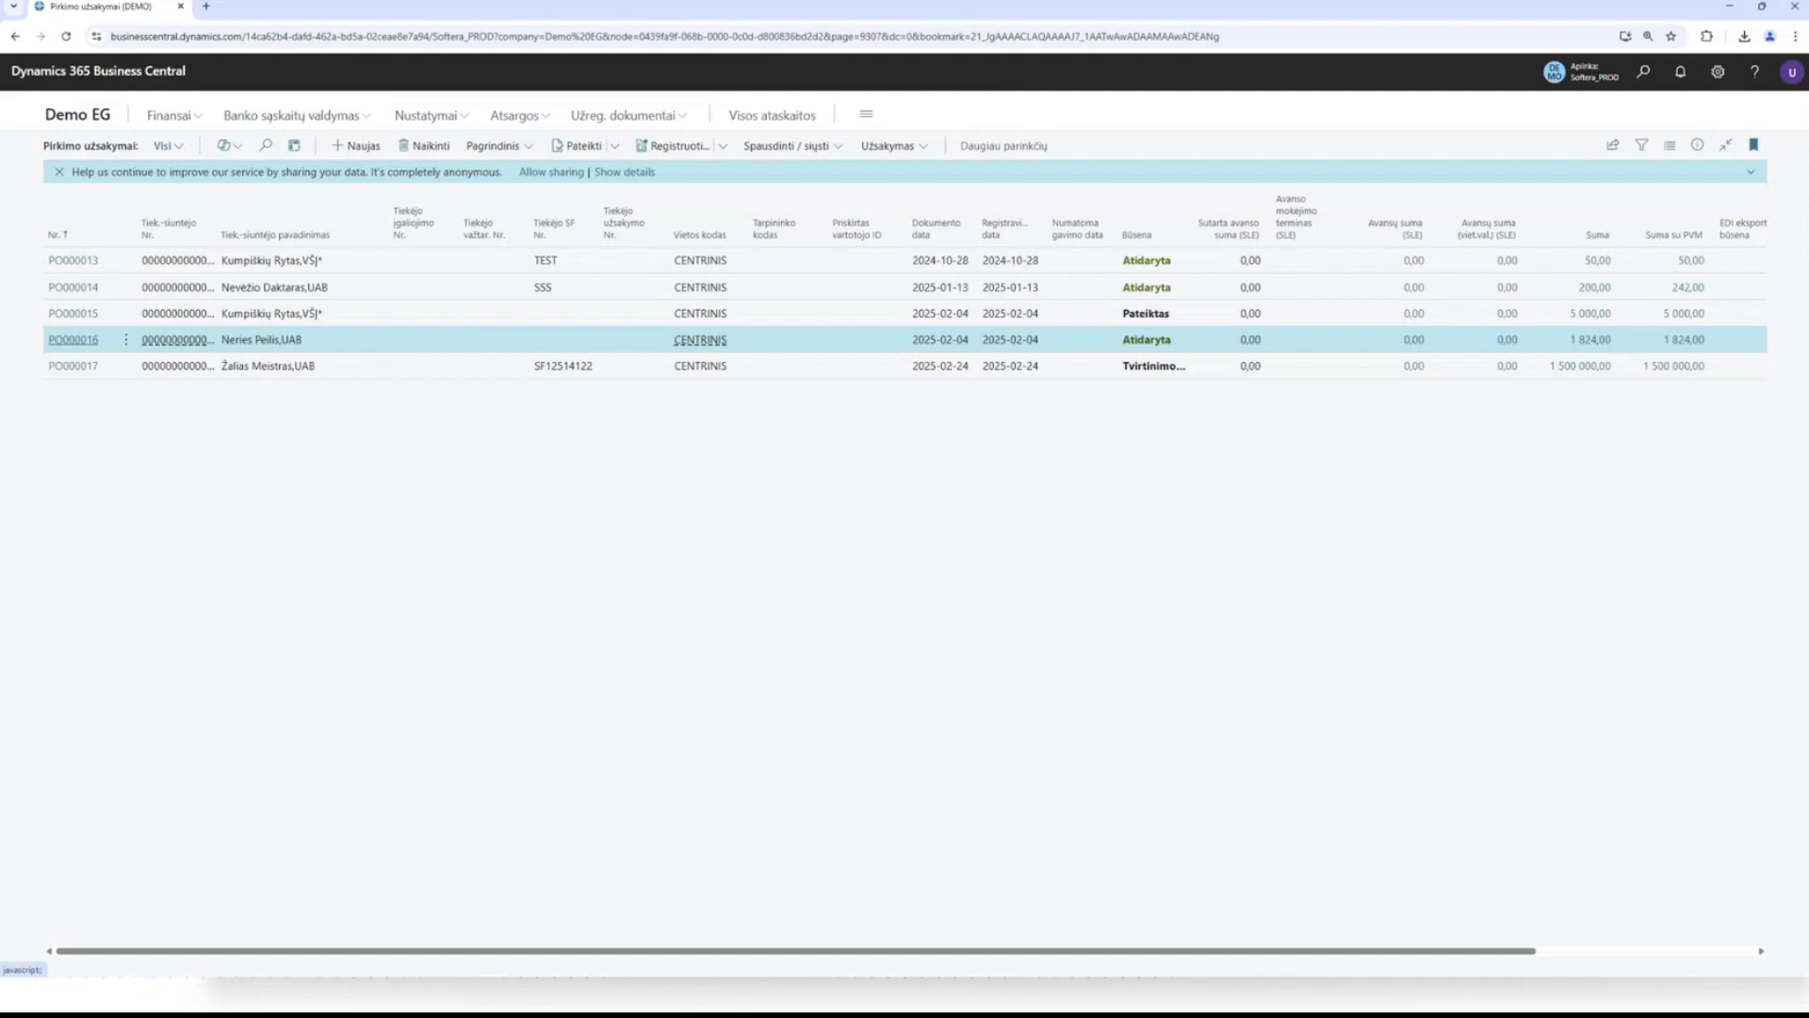
key("alt+Tab")
left_click_drag(913, 43, 861, 100)
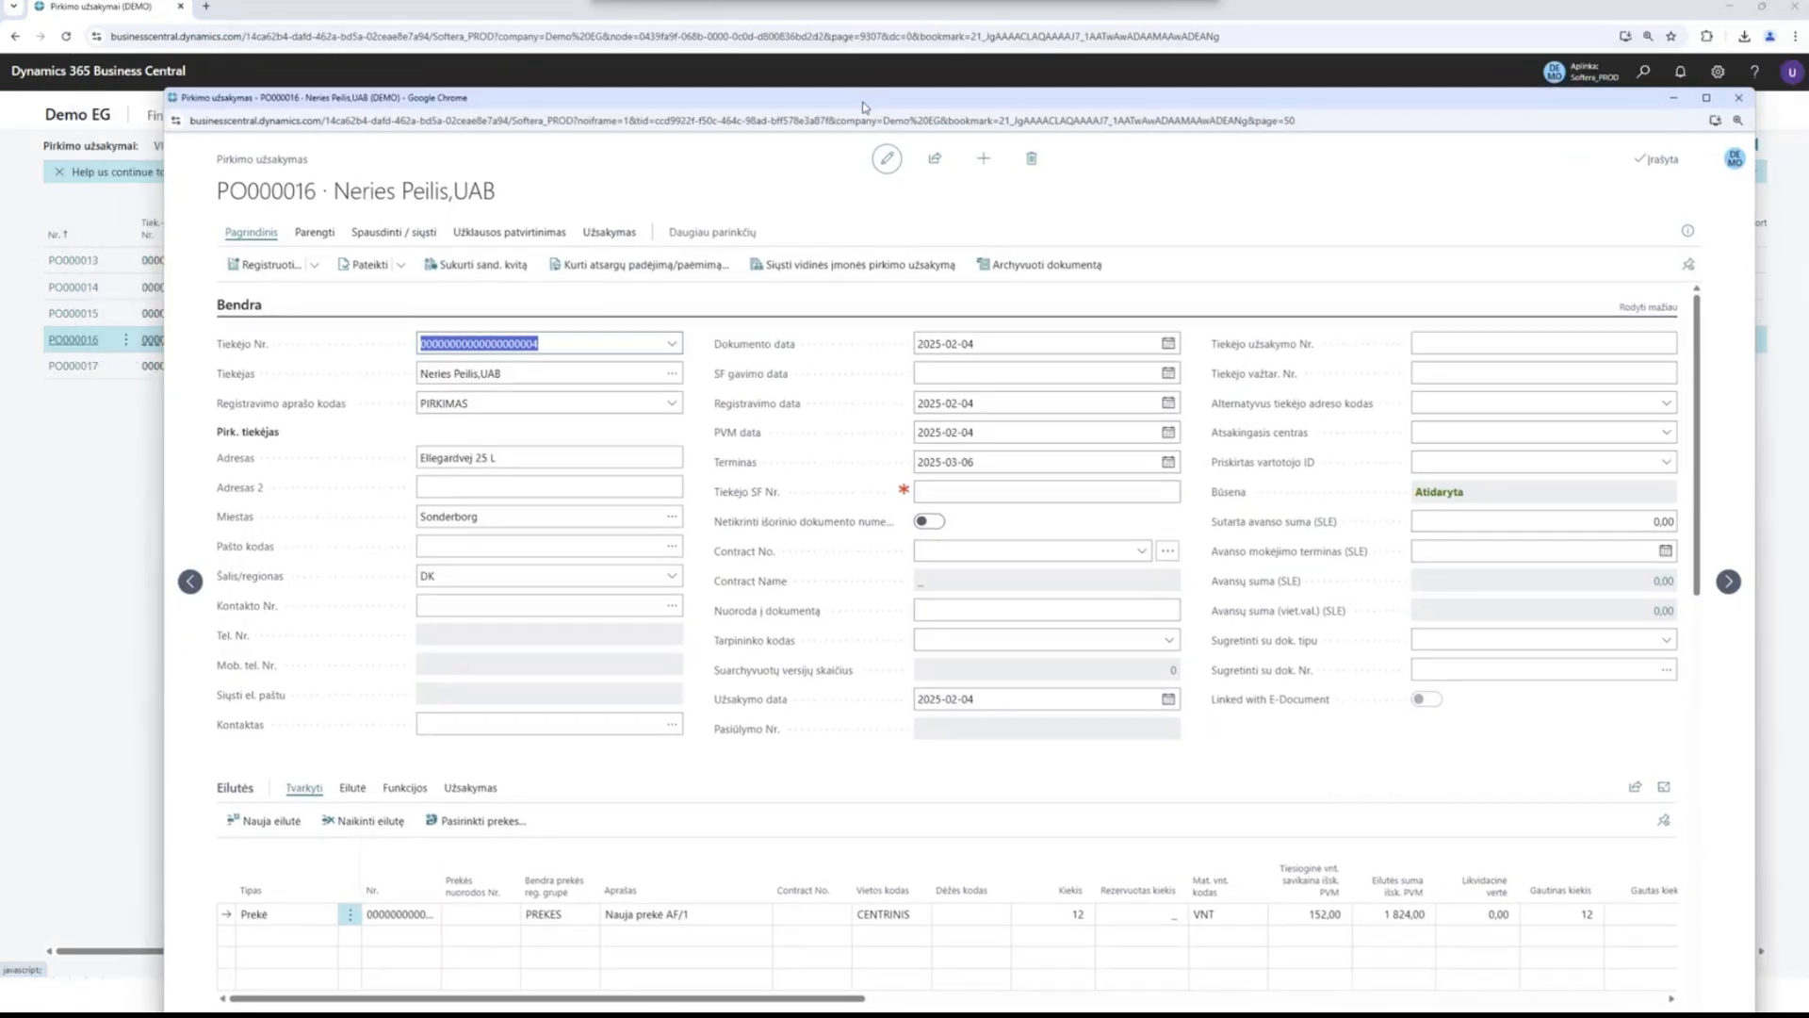
key("alt+Tab")
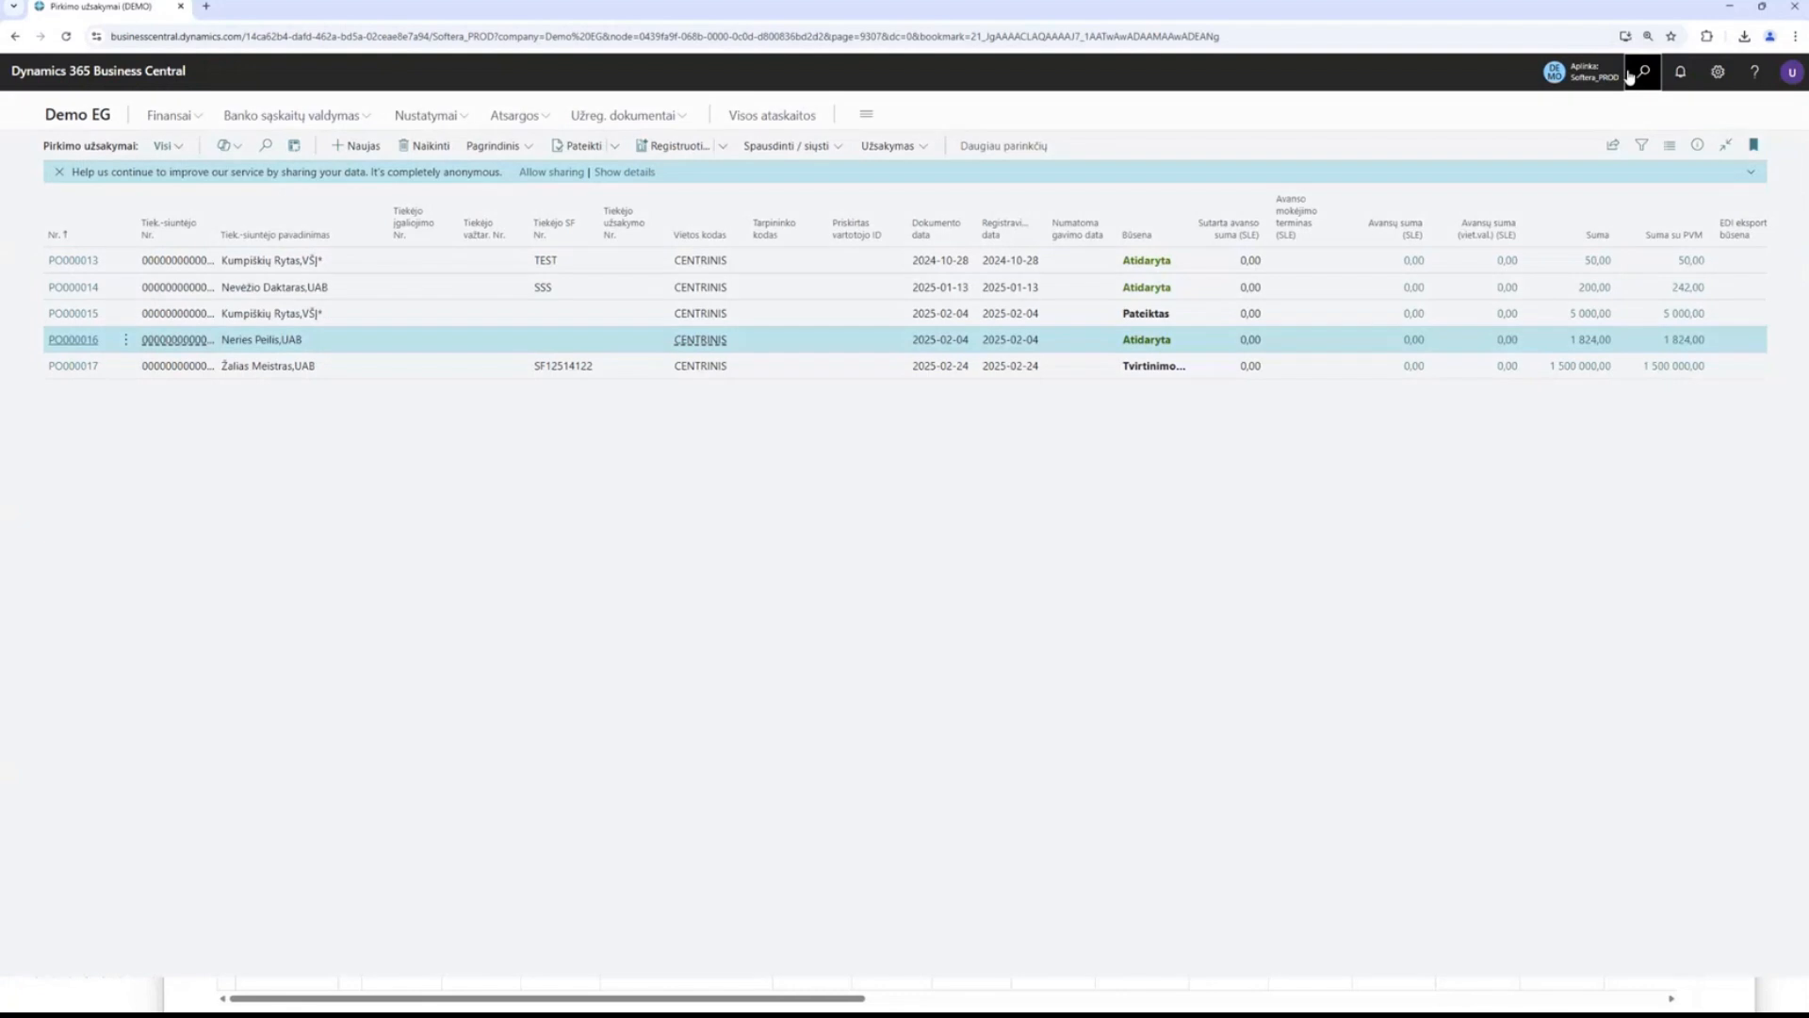
Search for "reg pirk sf", open the Užreg. pirkimo SF list, and bring the detached purchase order window to the front.
left_click(1644, 71)
type("reg pirk sf")
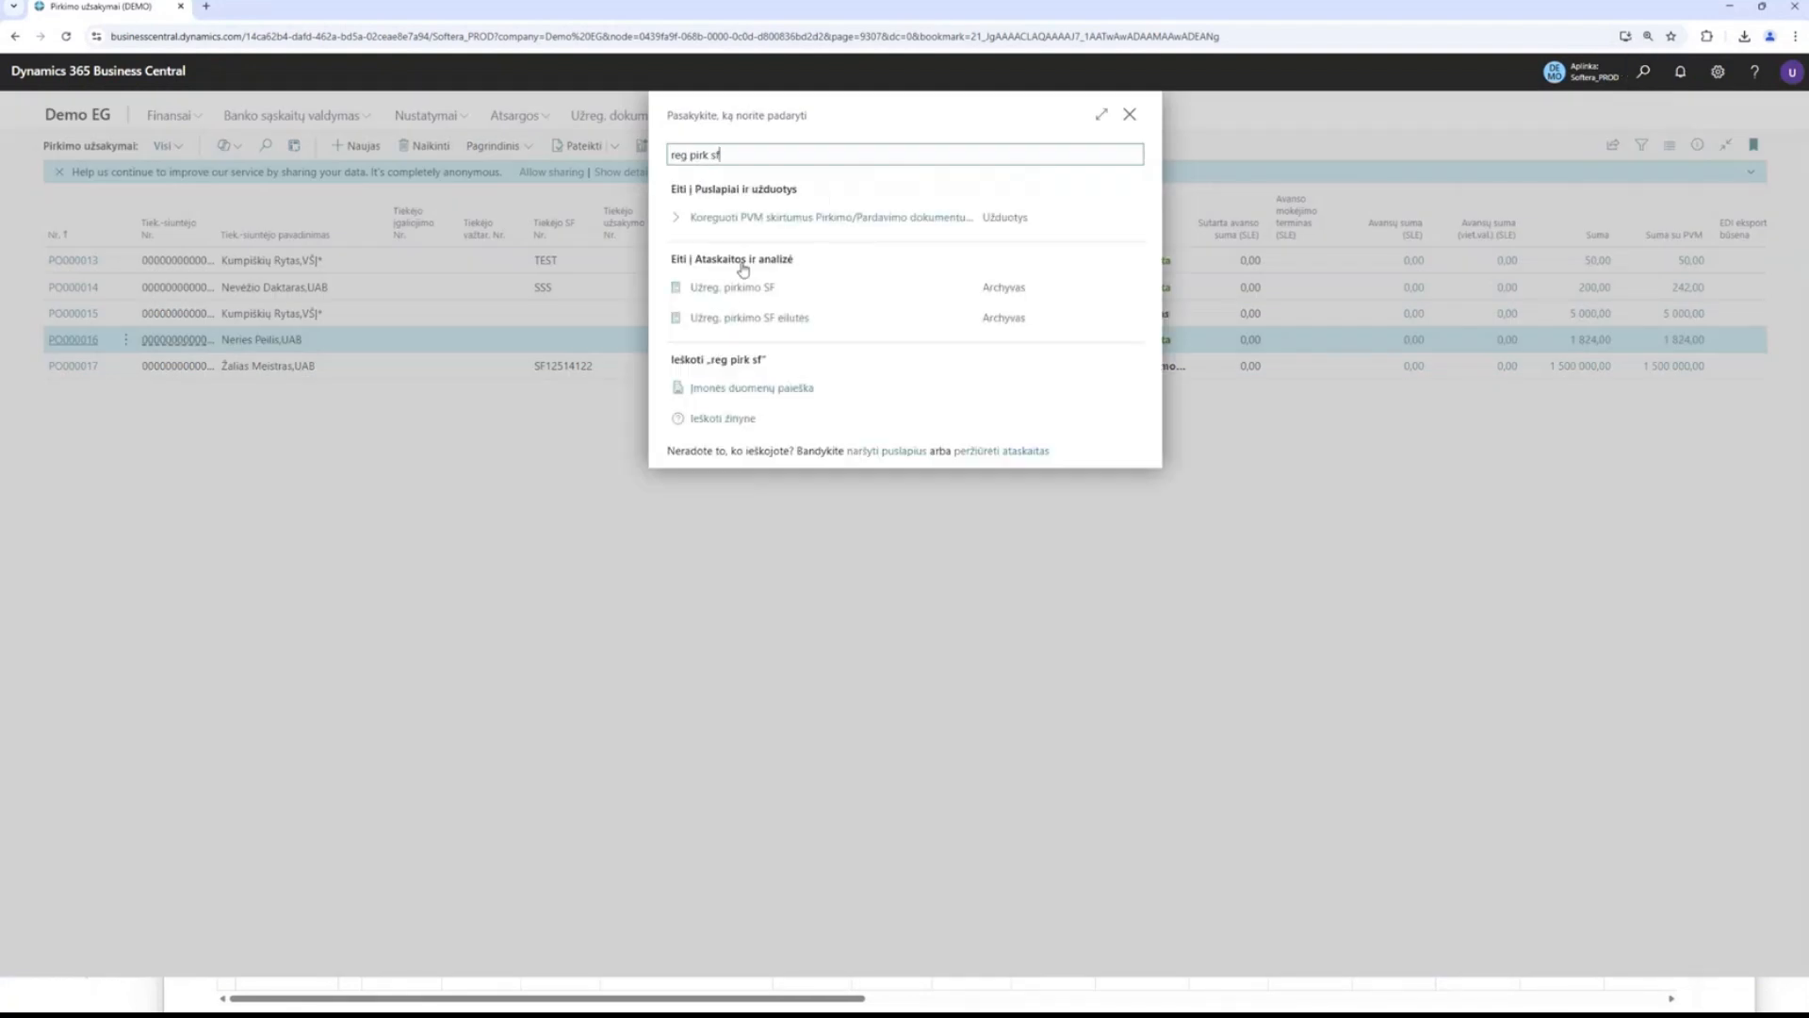
left_click(740, 292)
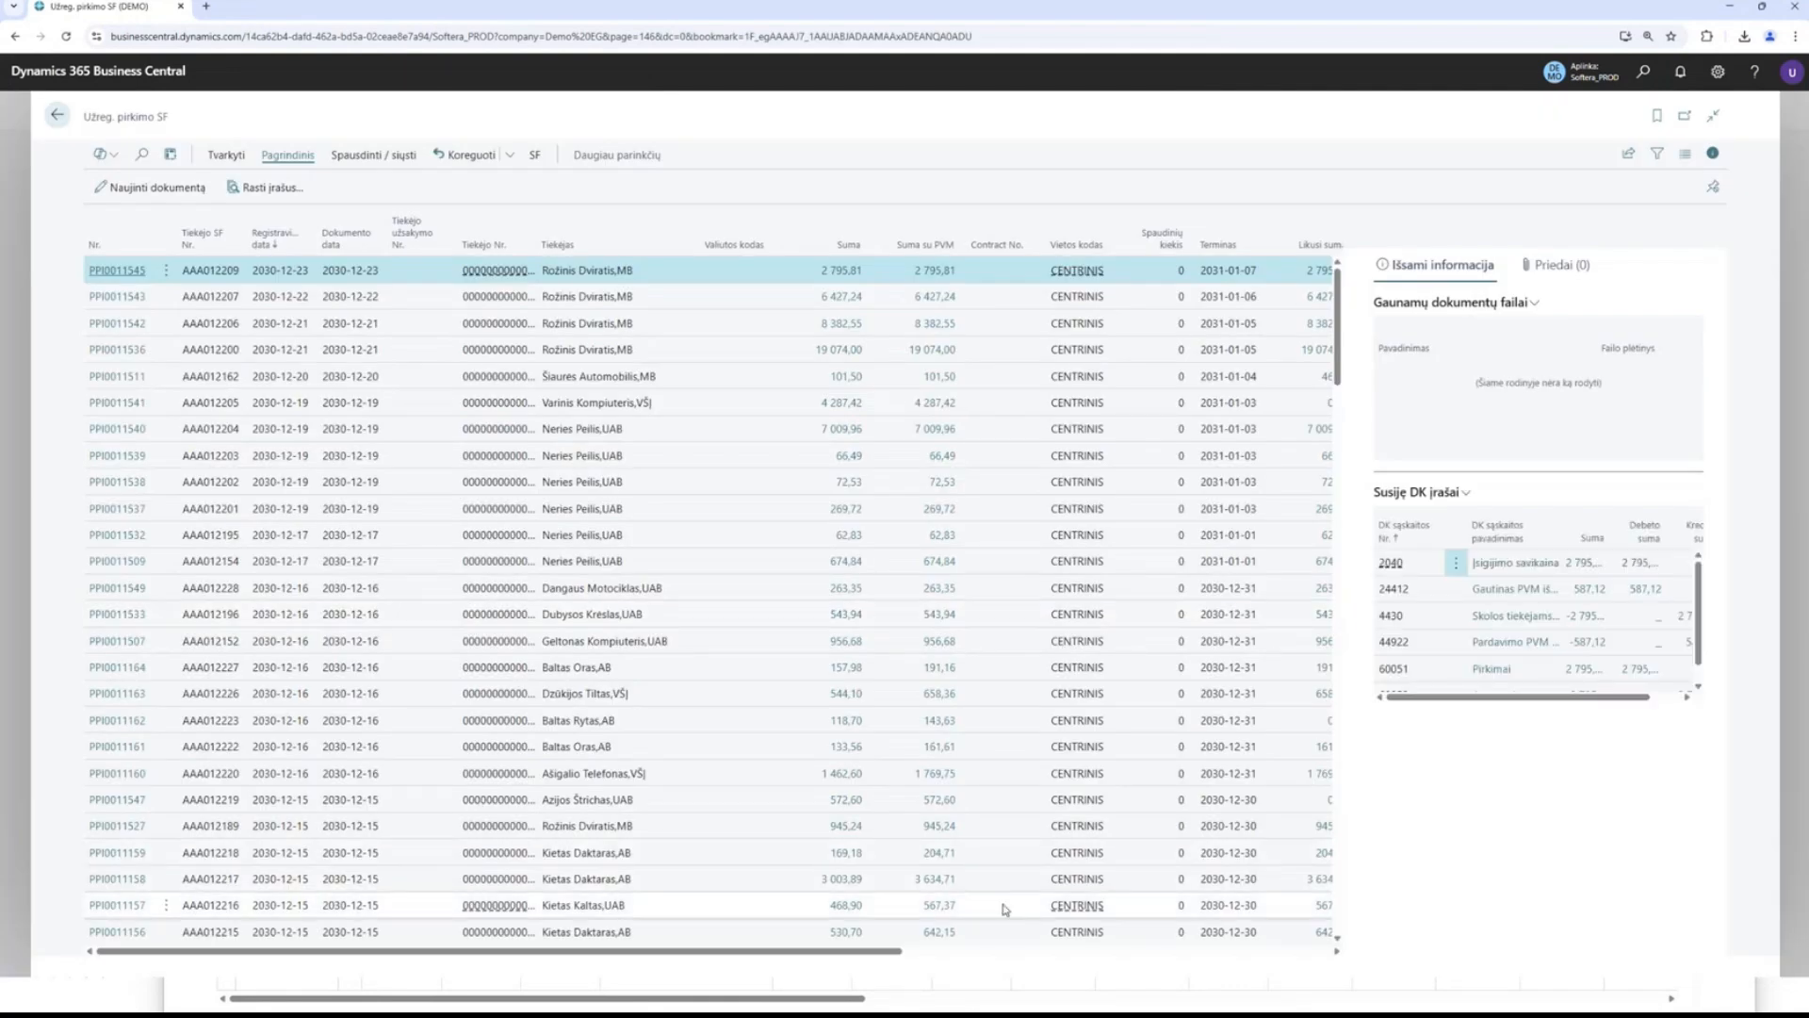
left_click(975, 985)
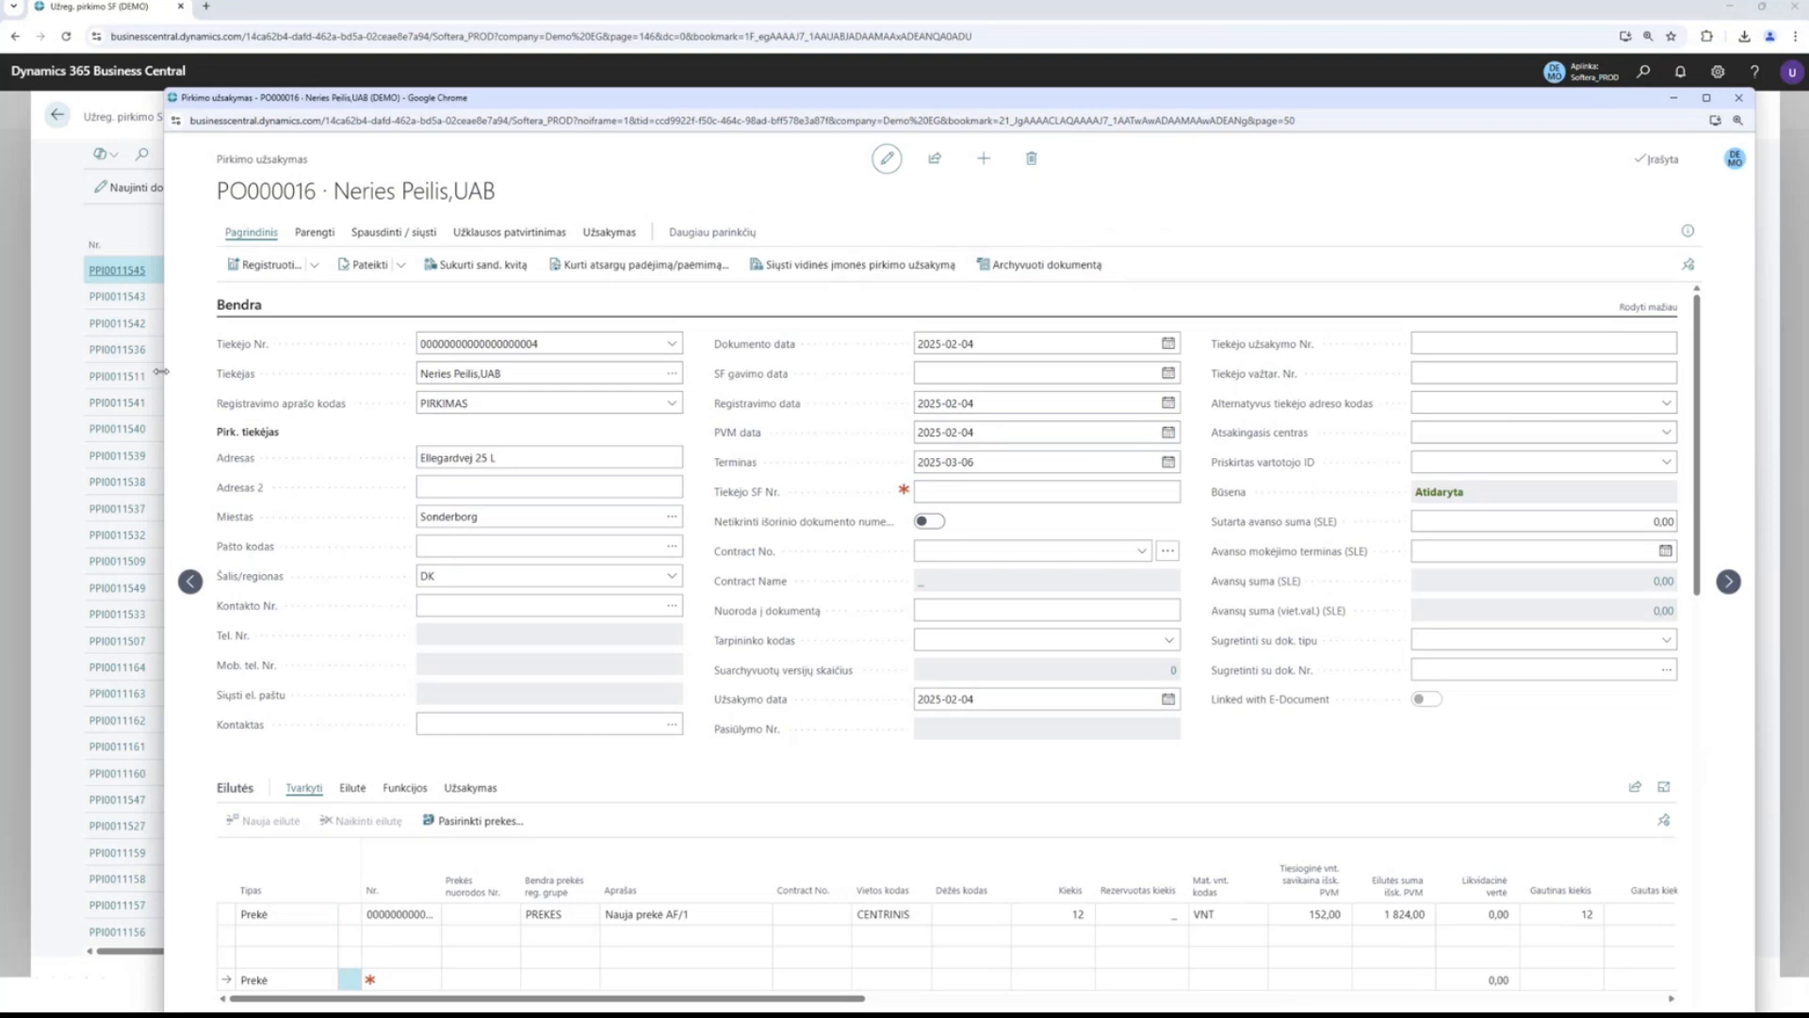
Narrow the purchase order window so the posted invoices show beside it, move it higher, and close it.
left_click_drag(166, 374, 761, 298)
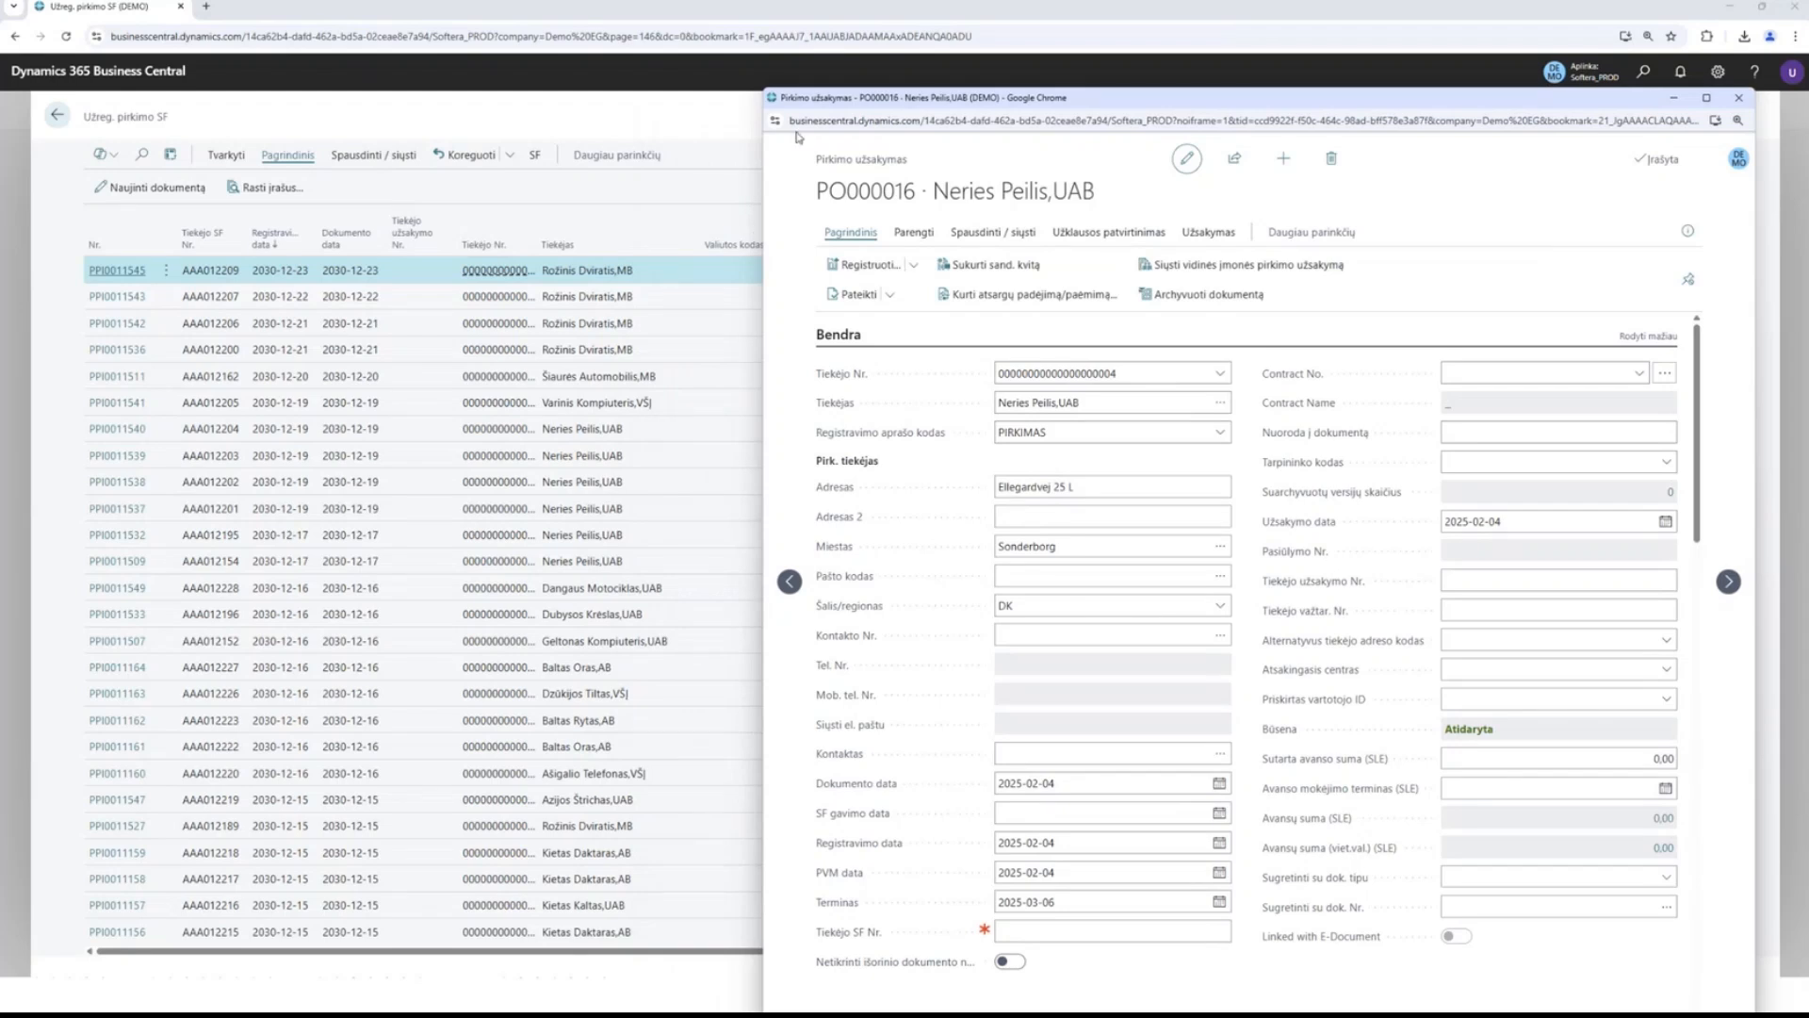
left_click_drag(835, 111, 788, 38)
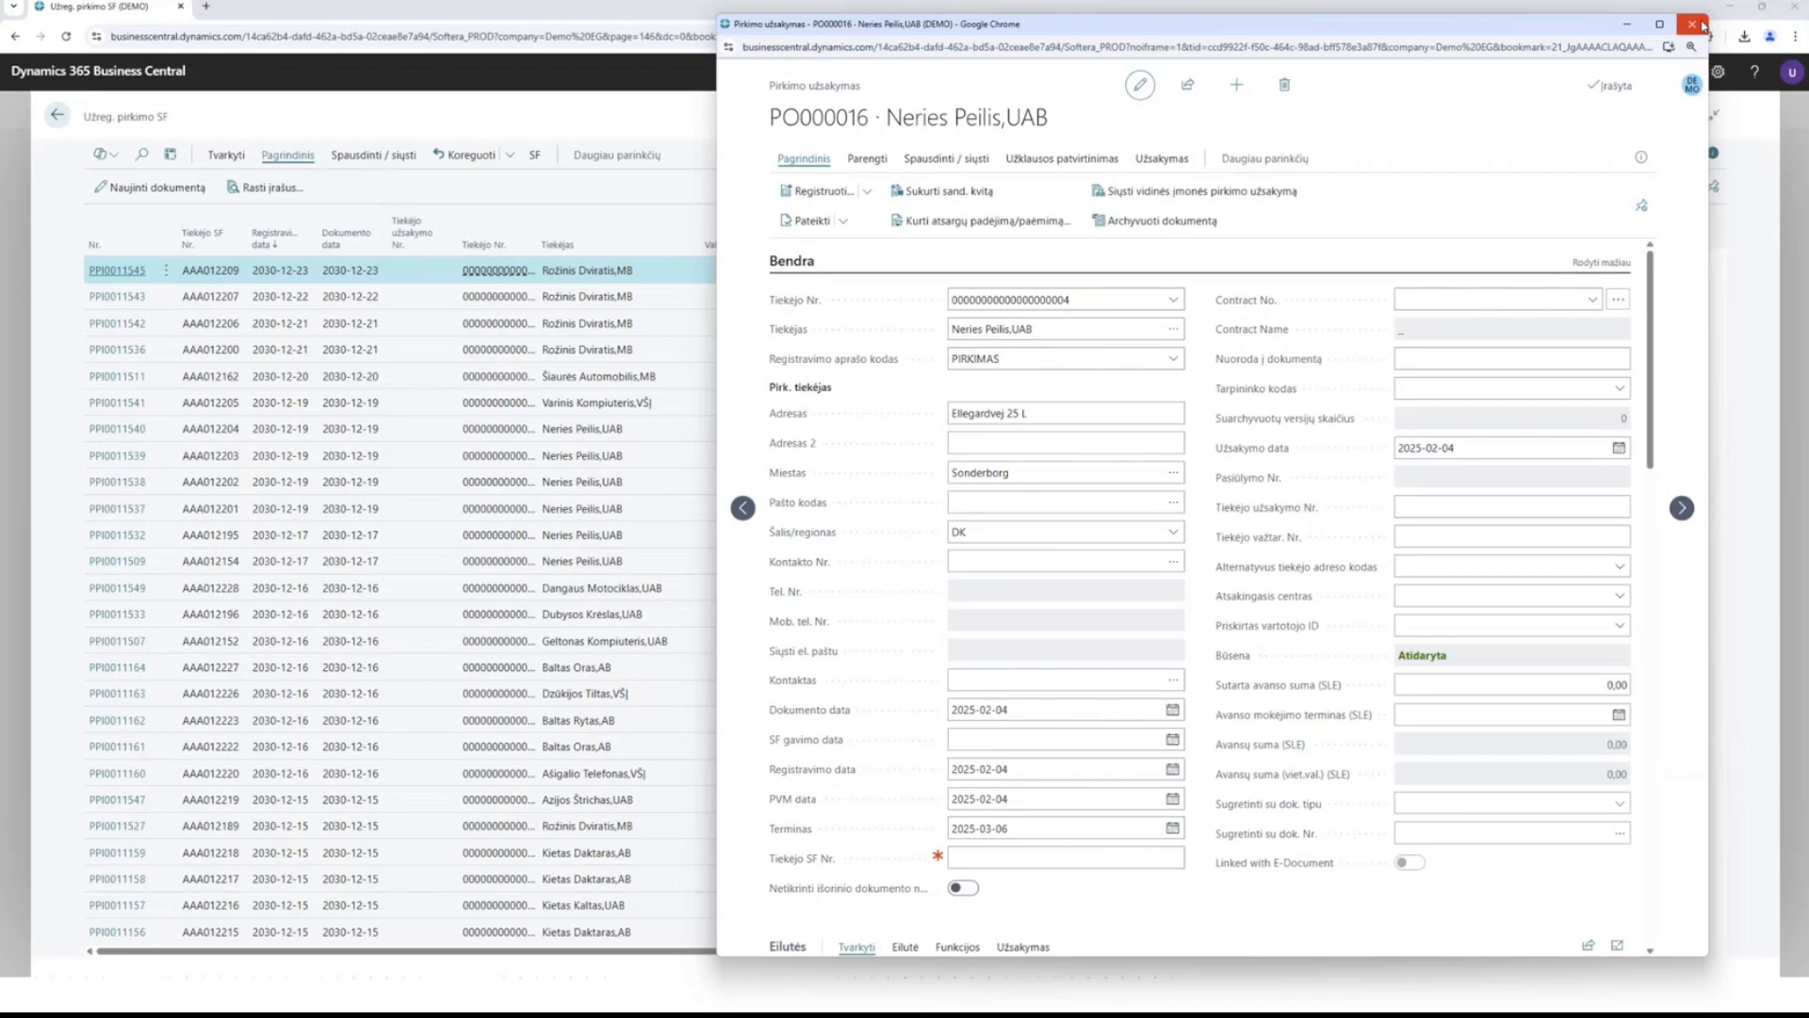
left_click(1702, 25)
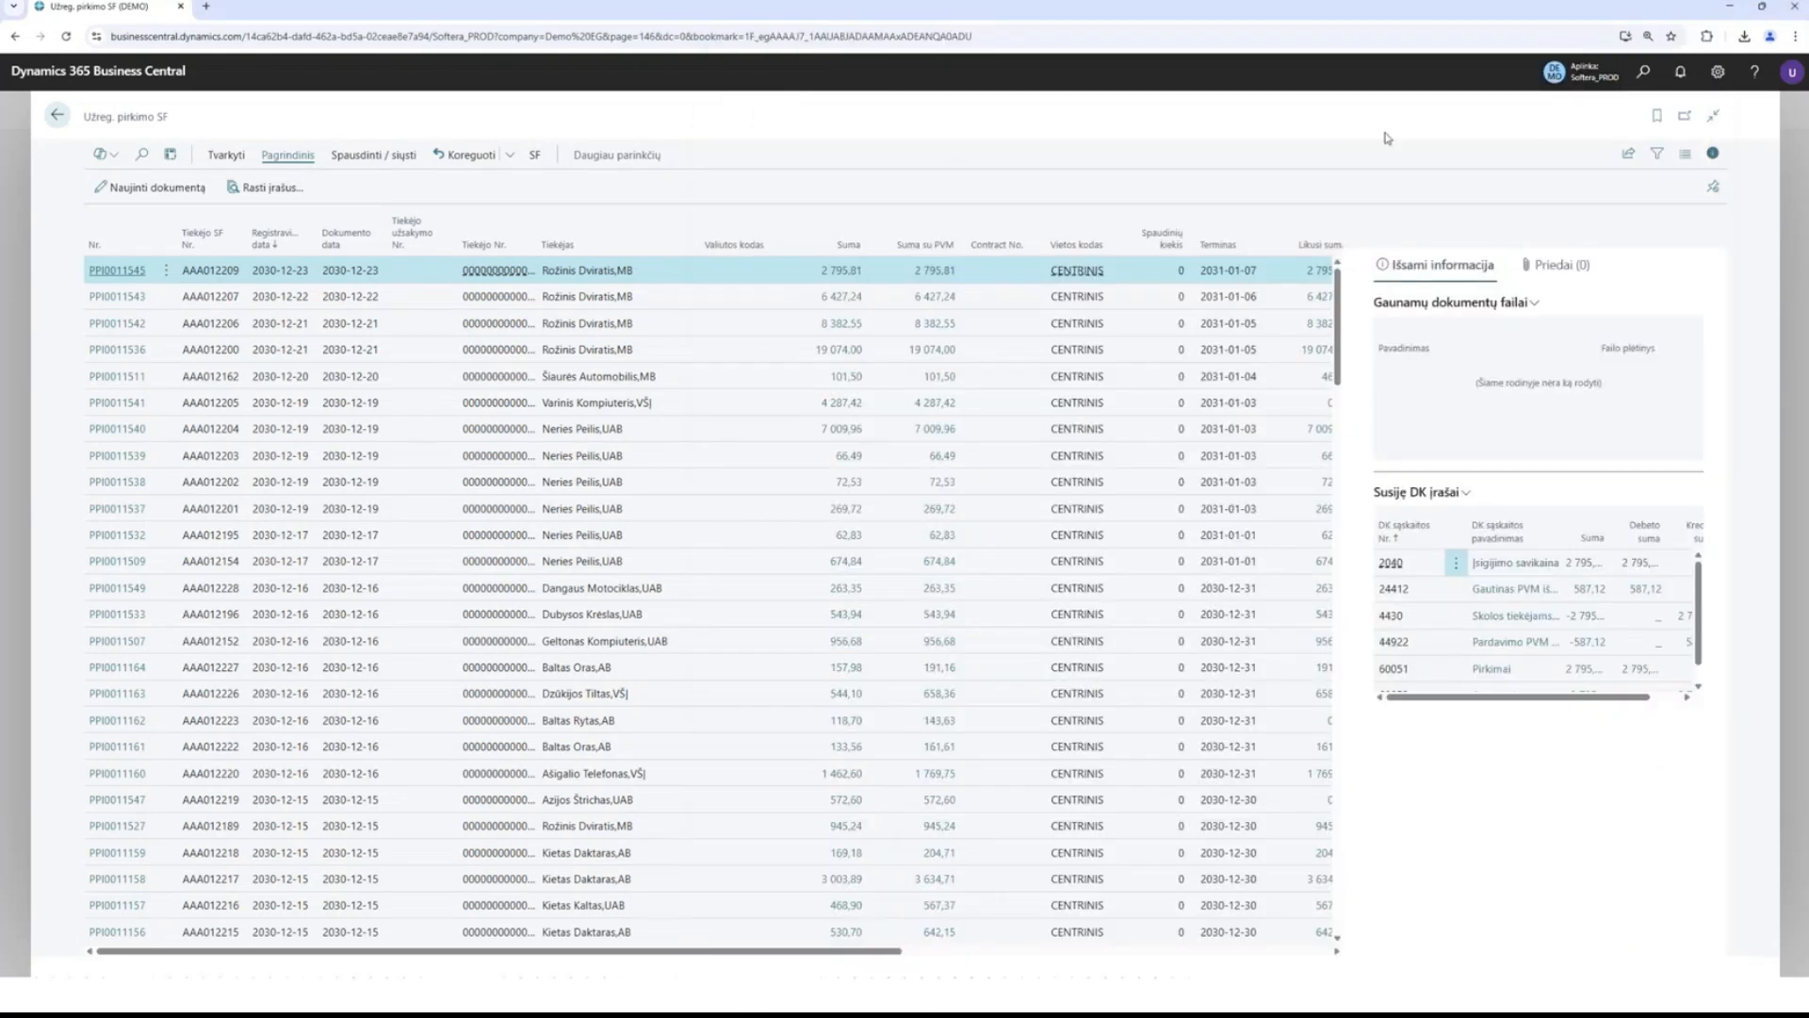
Enter full-screen view, close the posted purchase invoices, and return to the Demo EG home page.
key("F11")
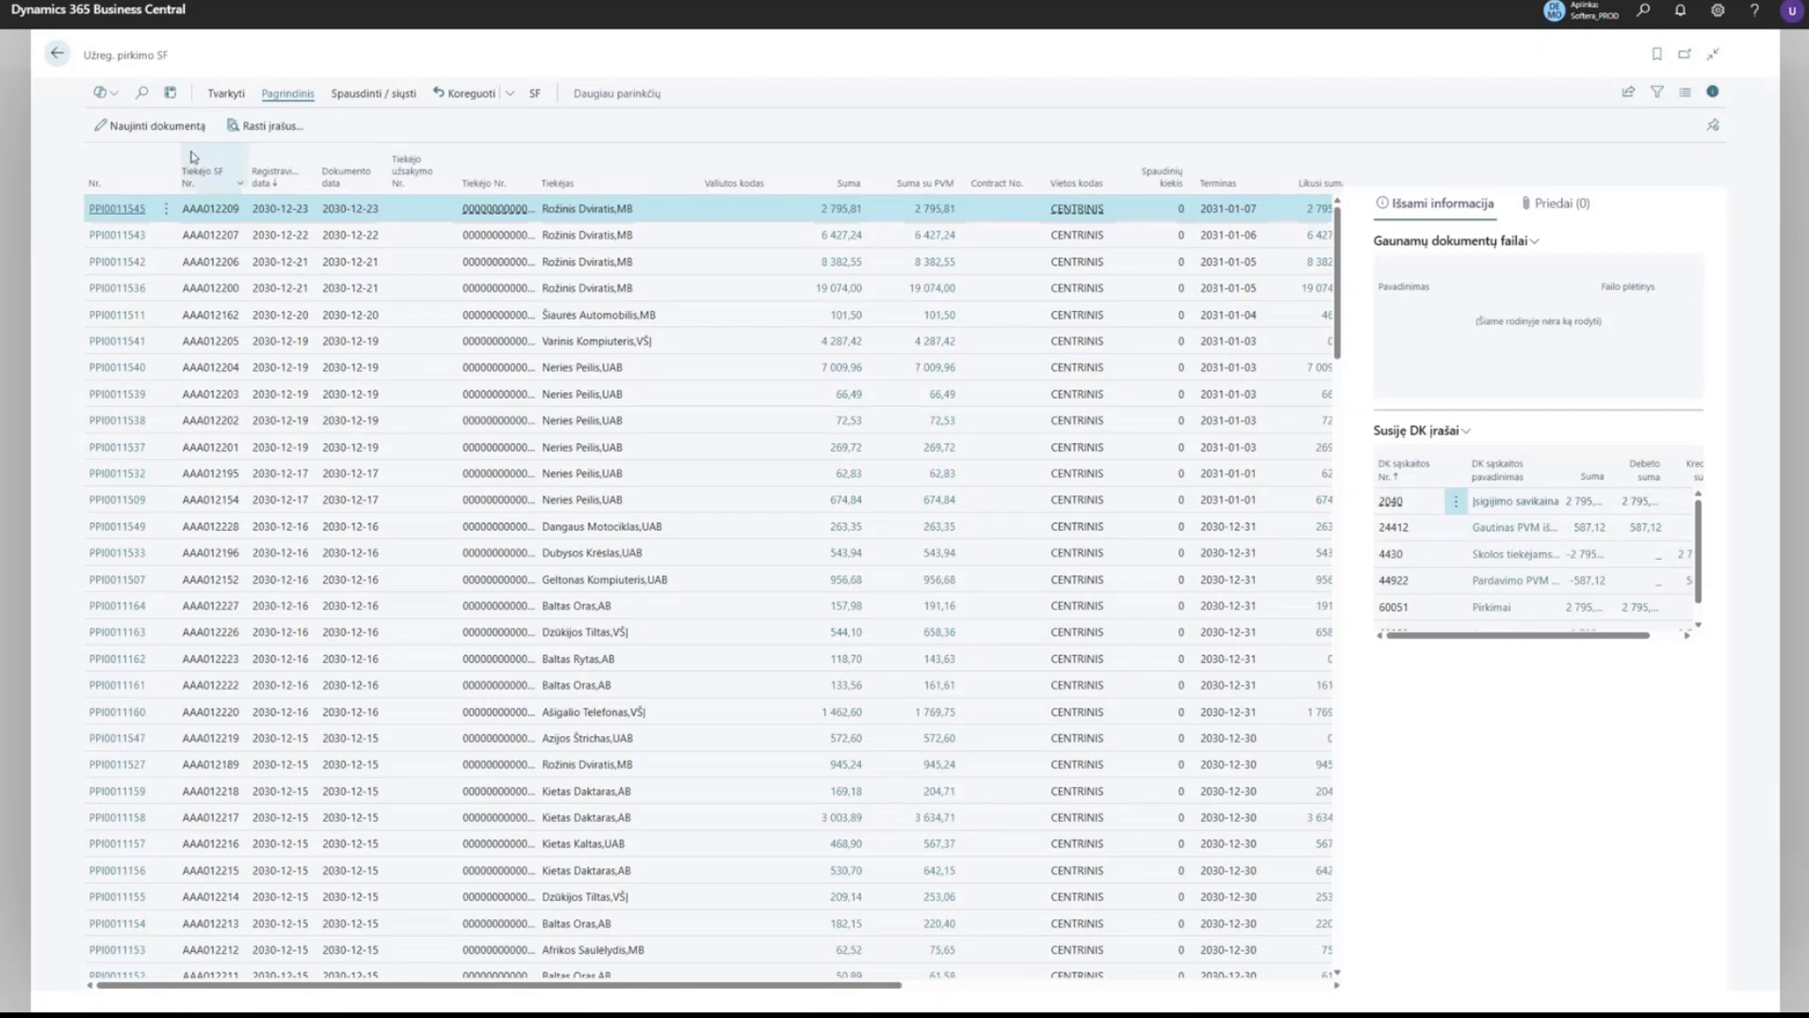
left_click(60, 54)
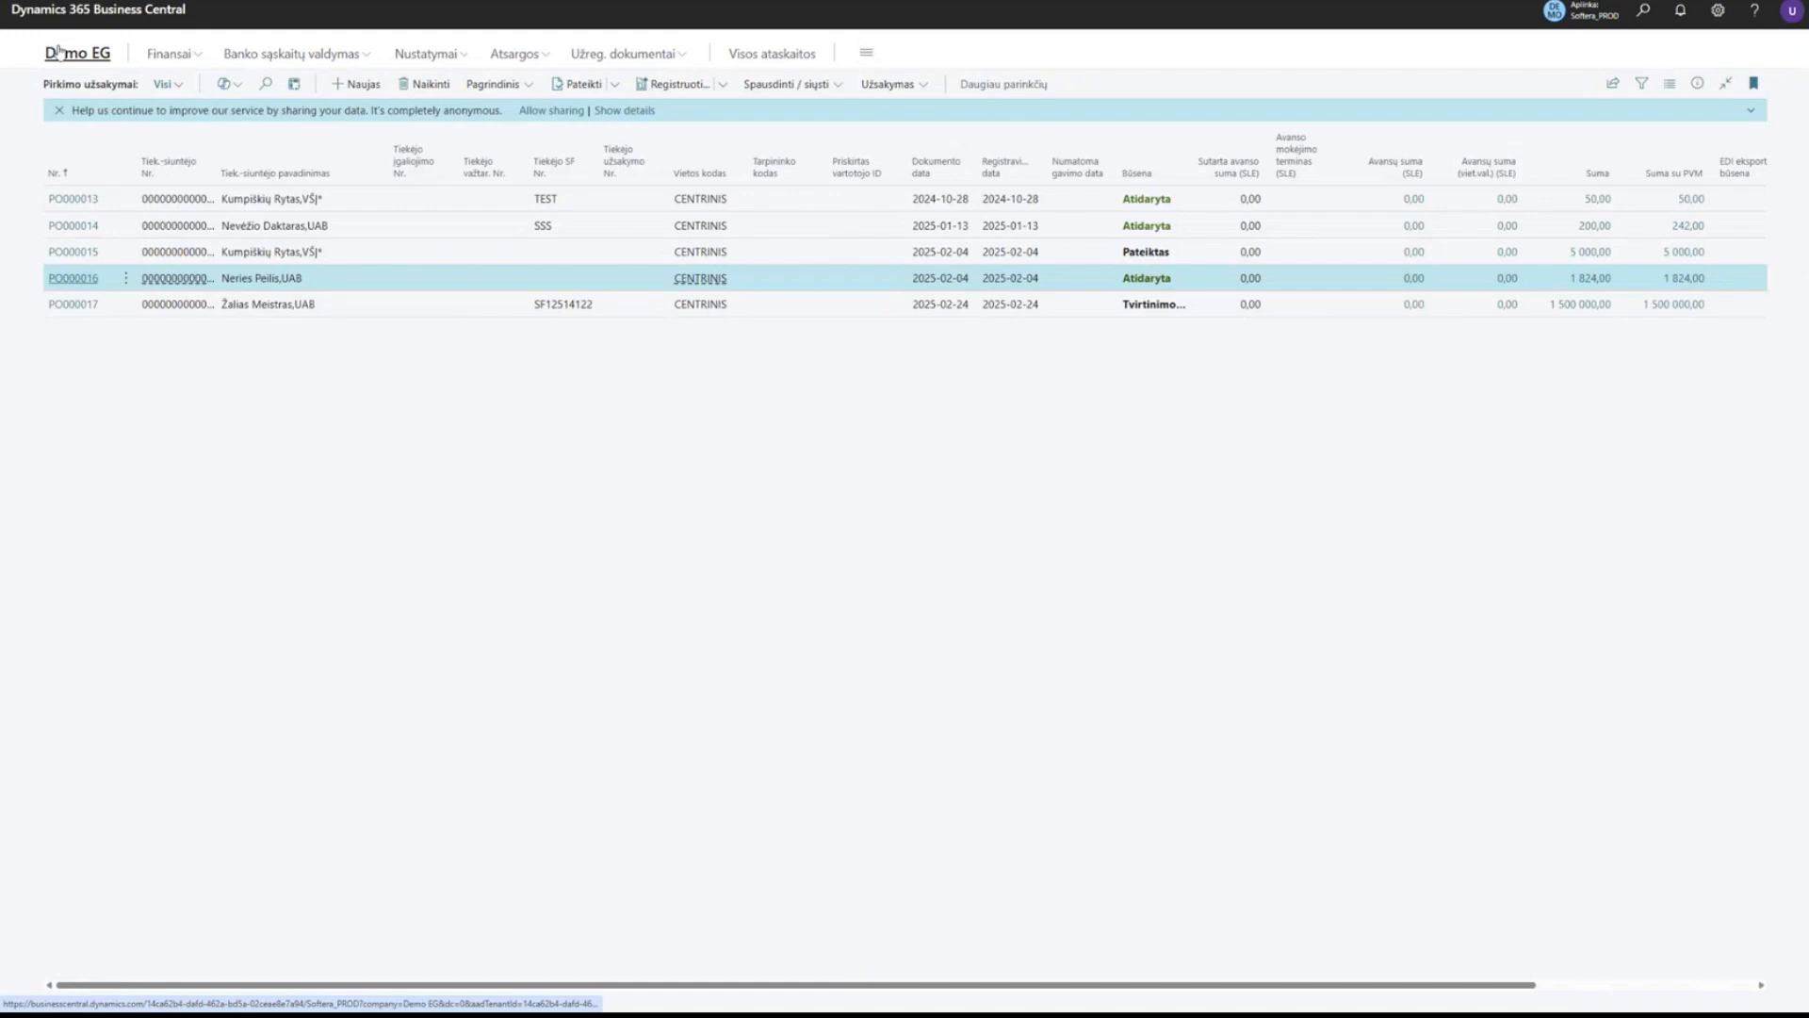
left_click(59, 52)
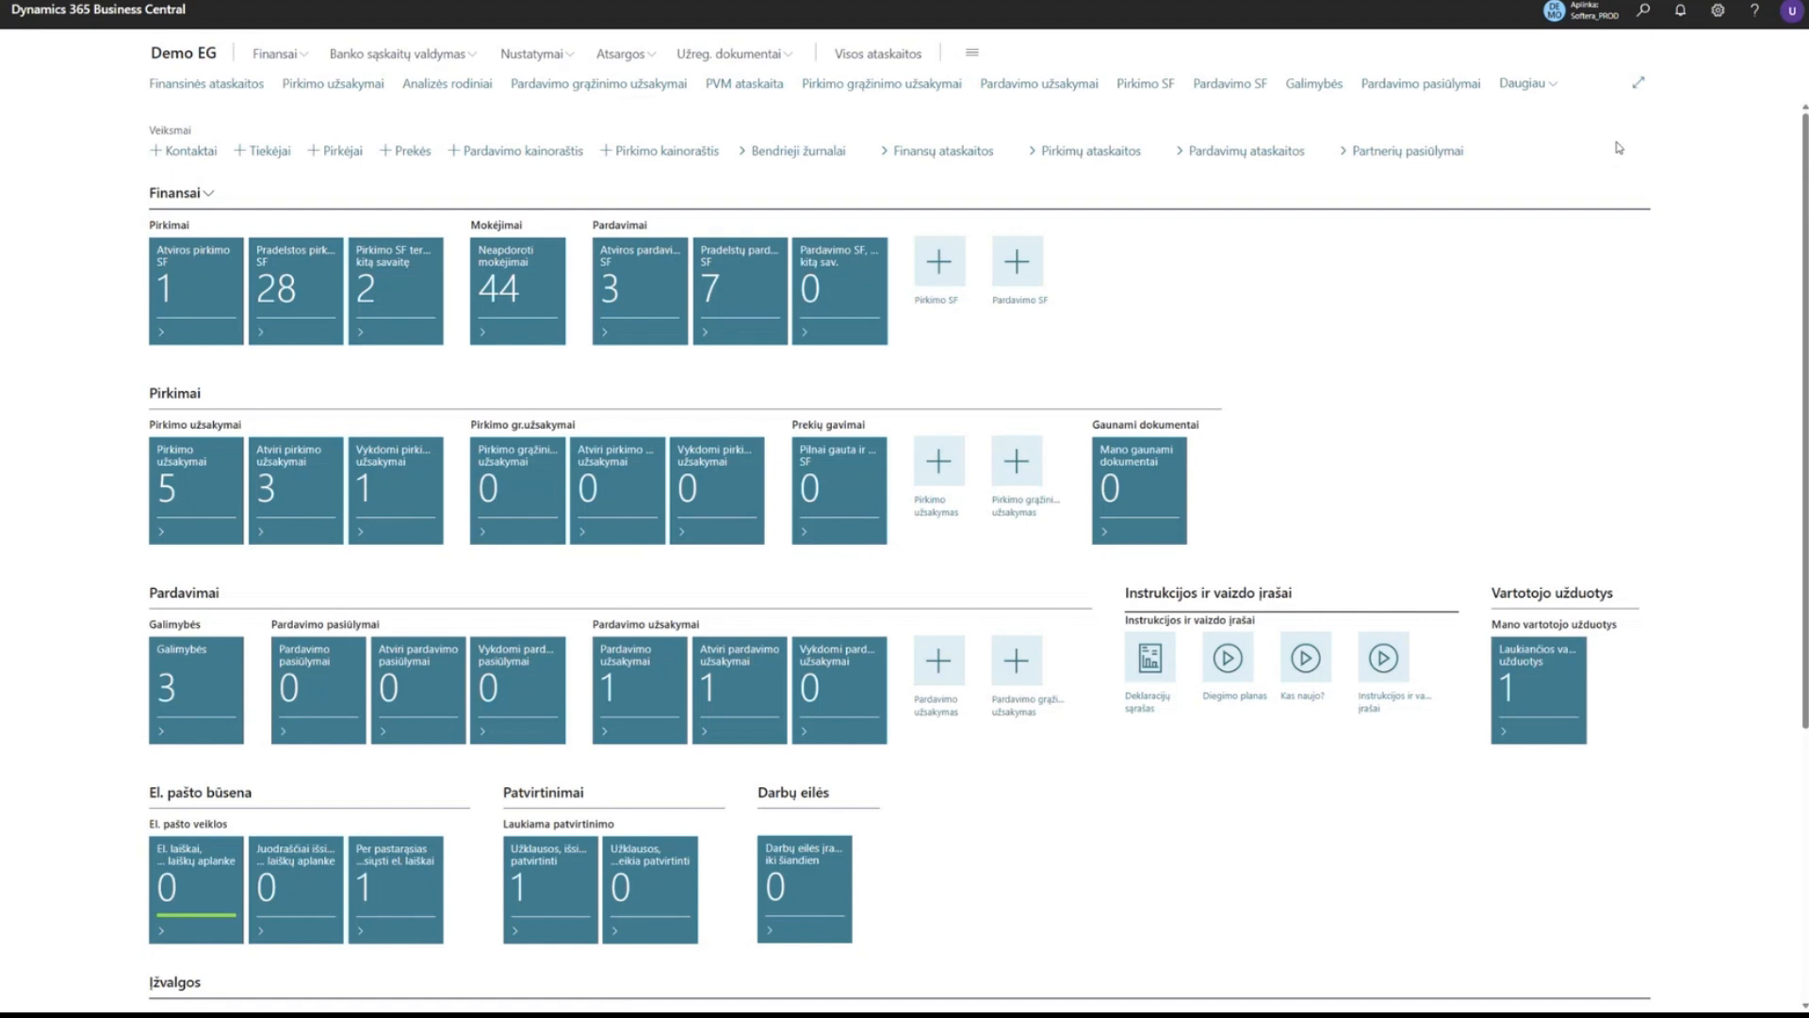
Open the Mano parametrai user settings, look through the available roles, and close both dialogs without changing the role.
key("alt+t")
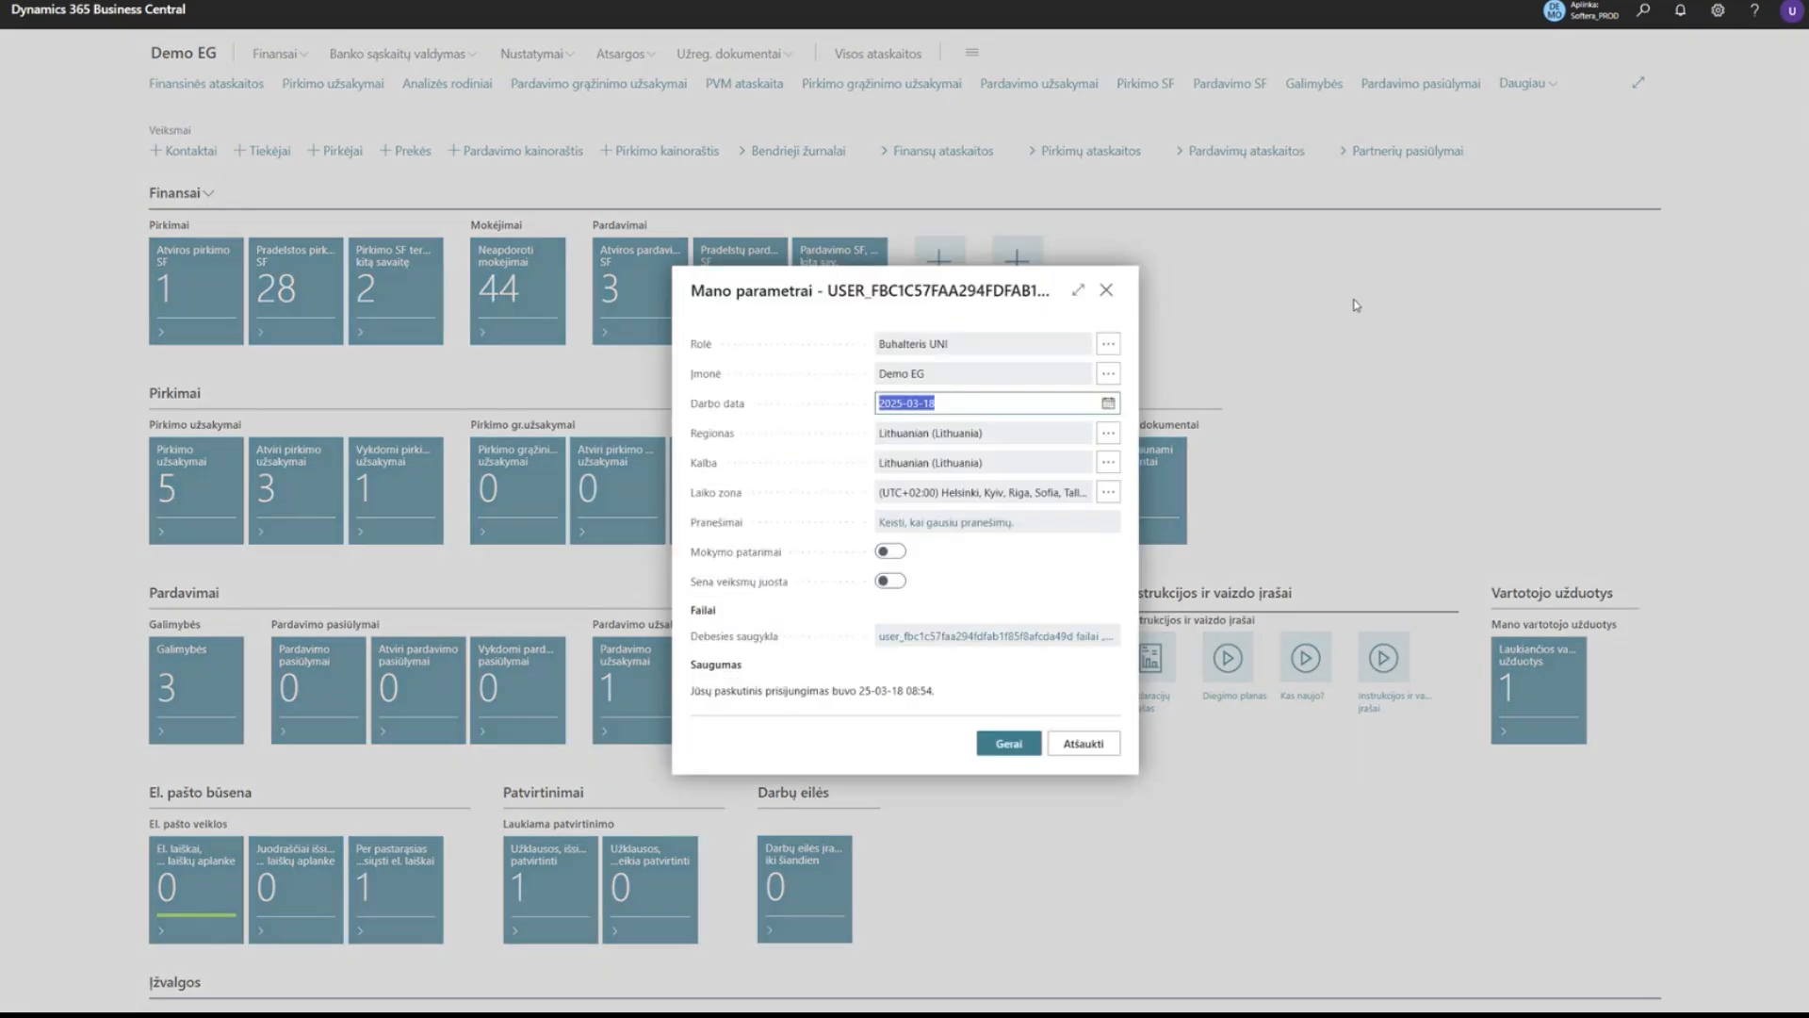
left_click(1101, 347)
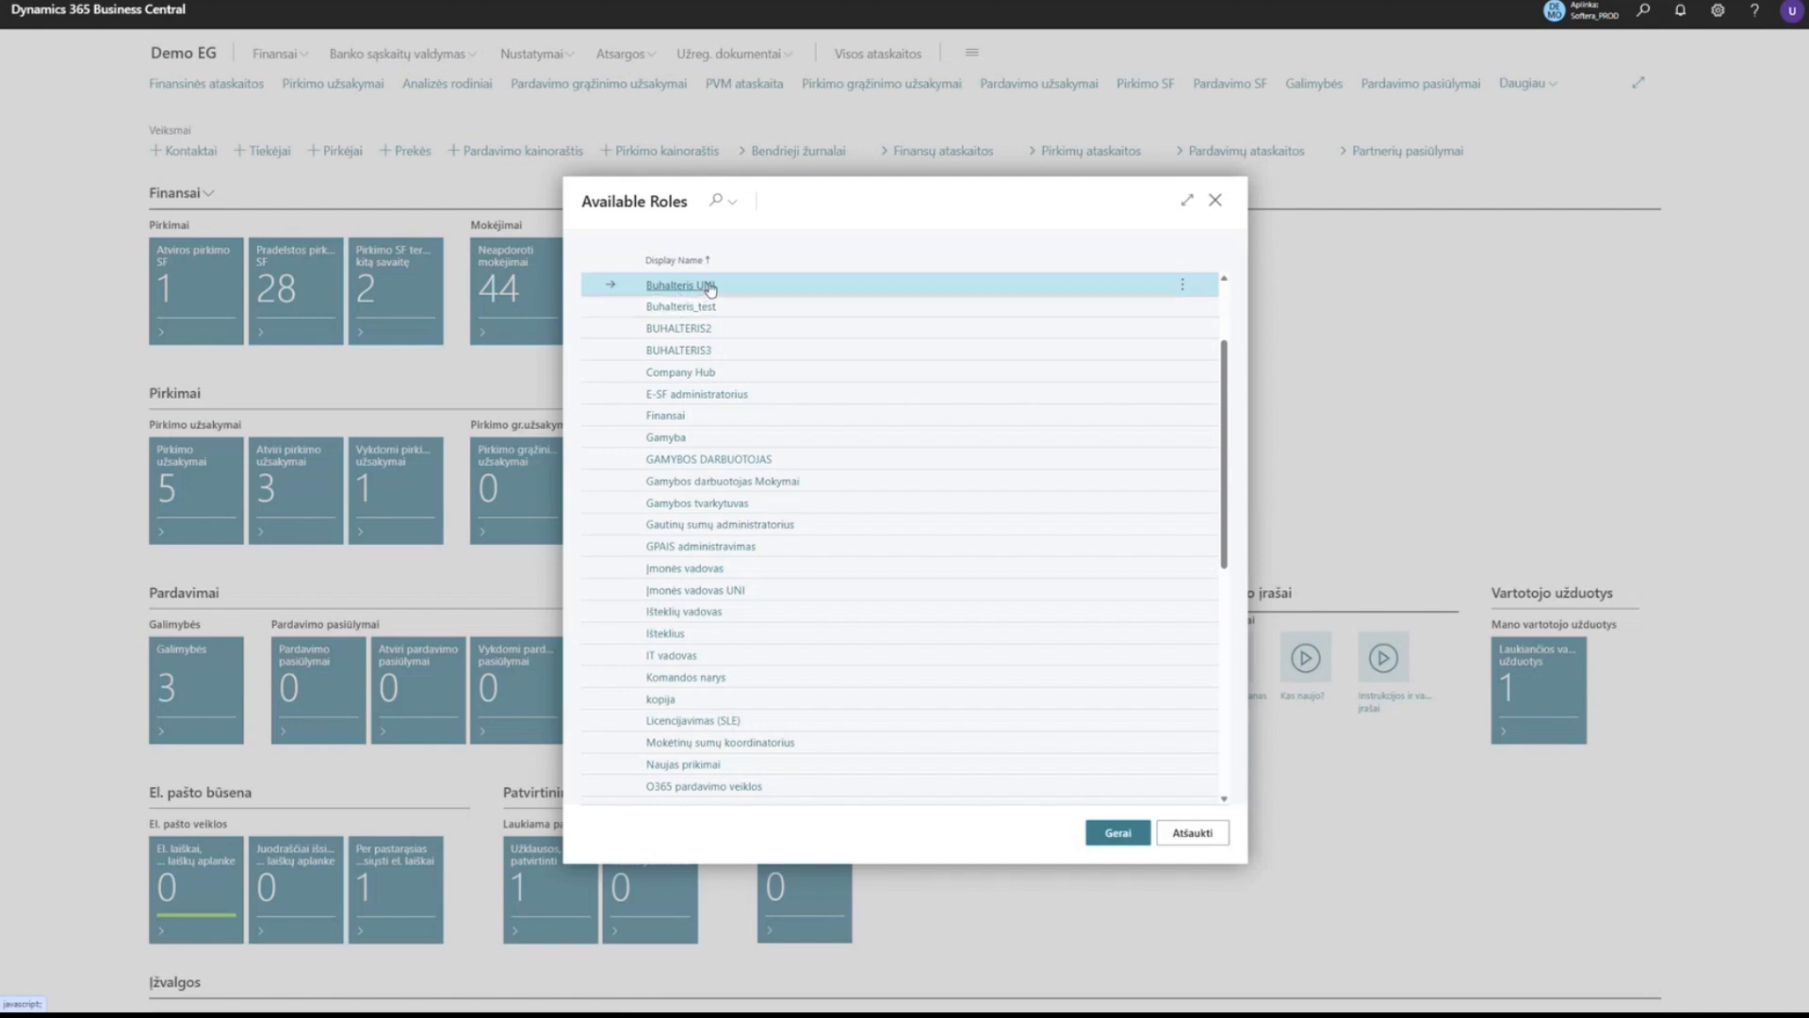
scroll(1030, 420, "up", 3)
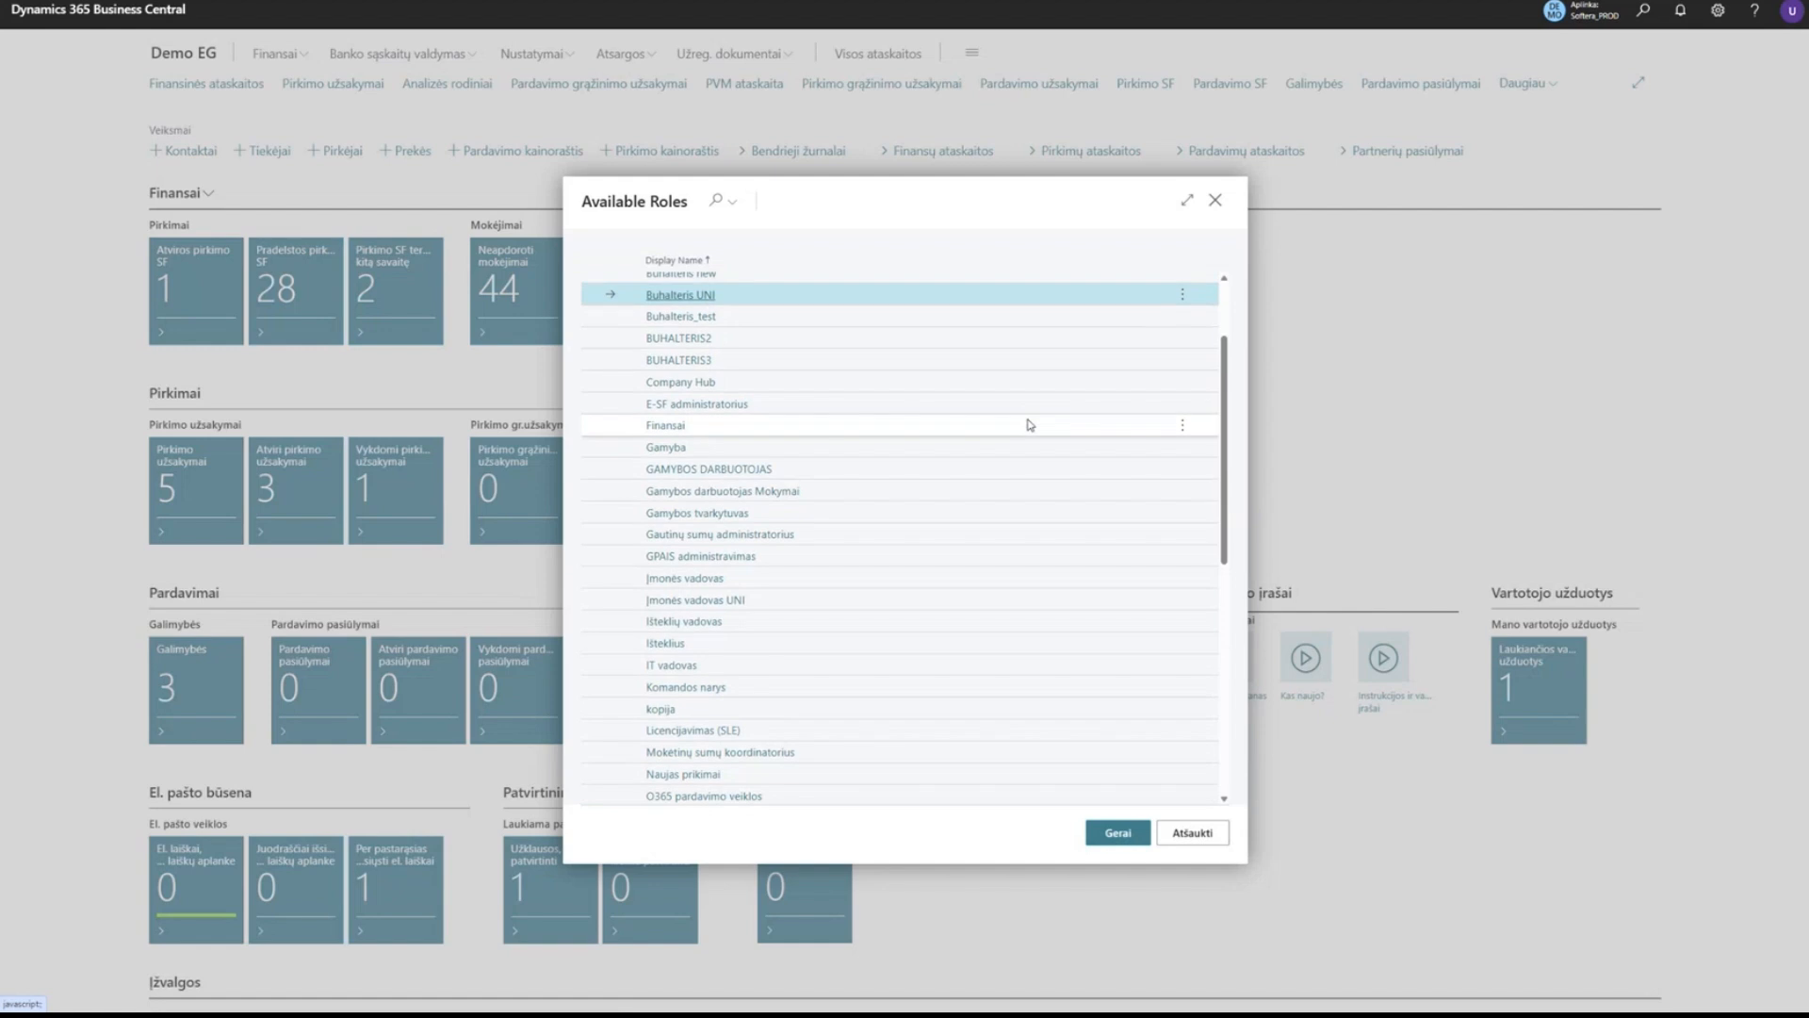
left_click(1215, 200)
left_click(1106, 292)
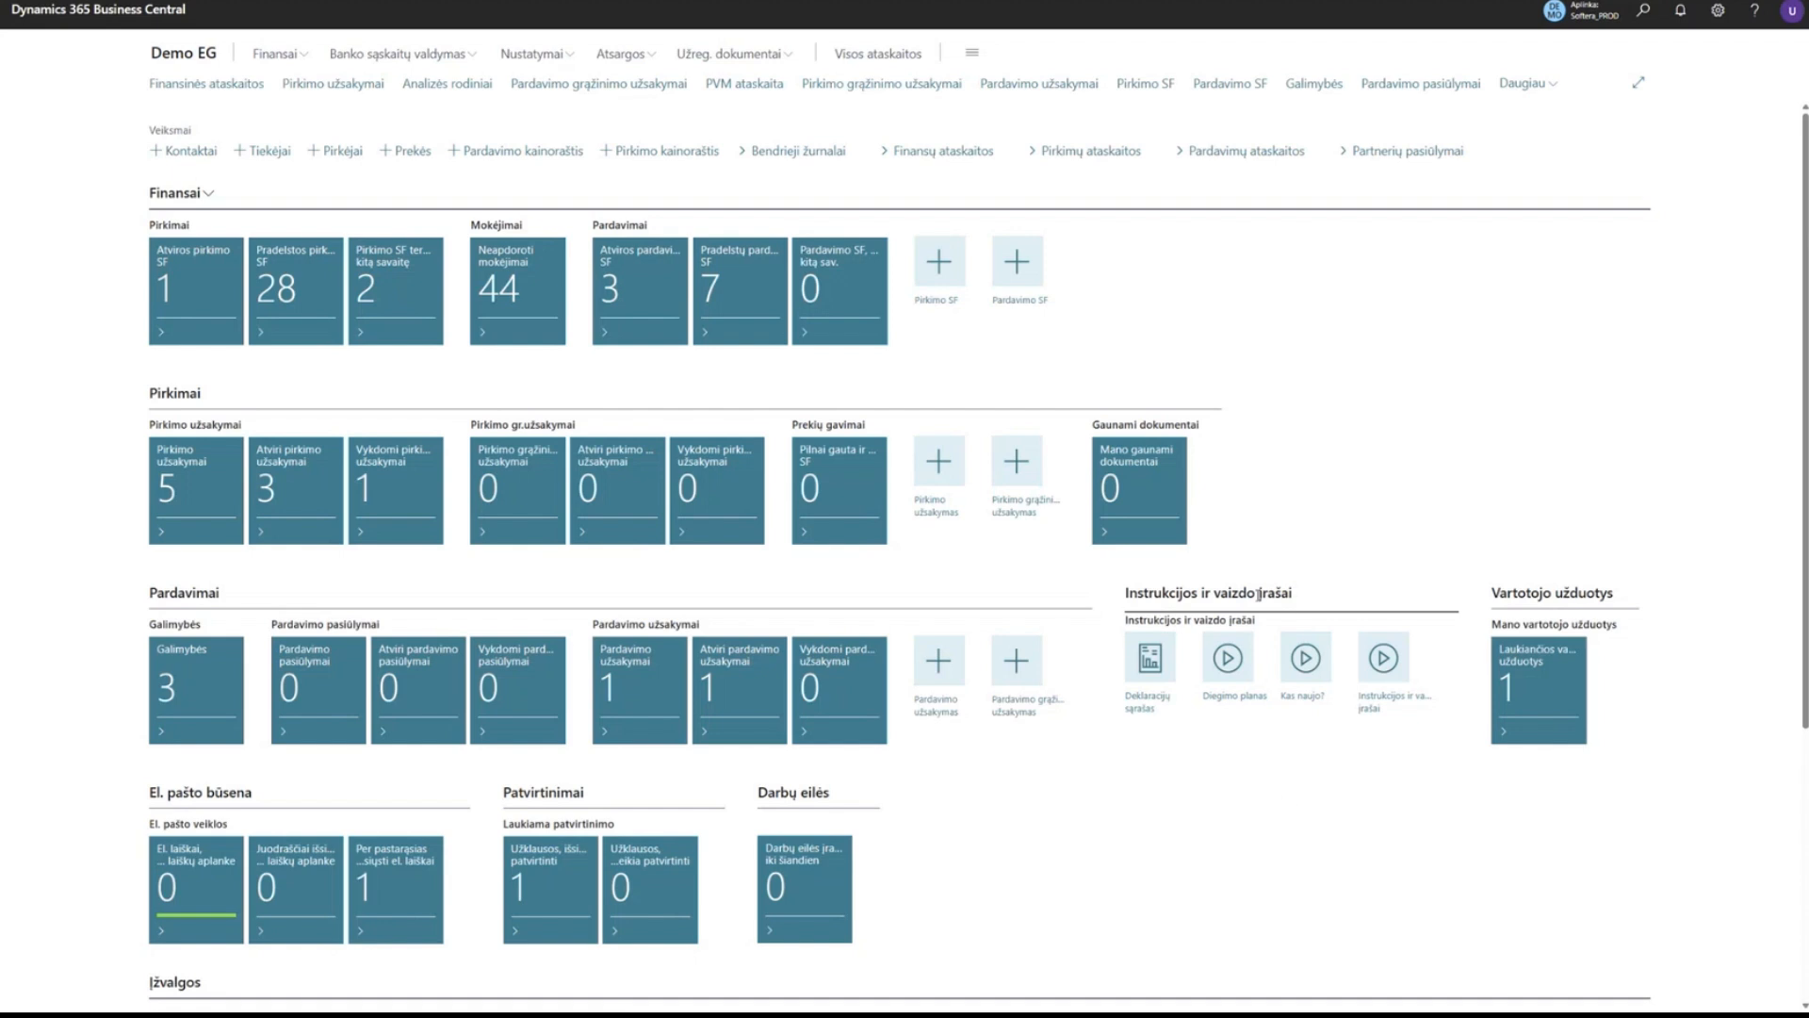
Open Deklaracijų sąrašas from the home page, view the iSAF registras, and return to the declaration list.
left_click(1146, 715)
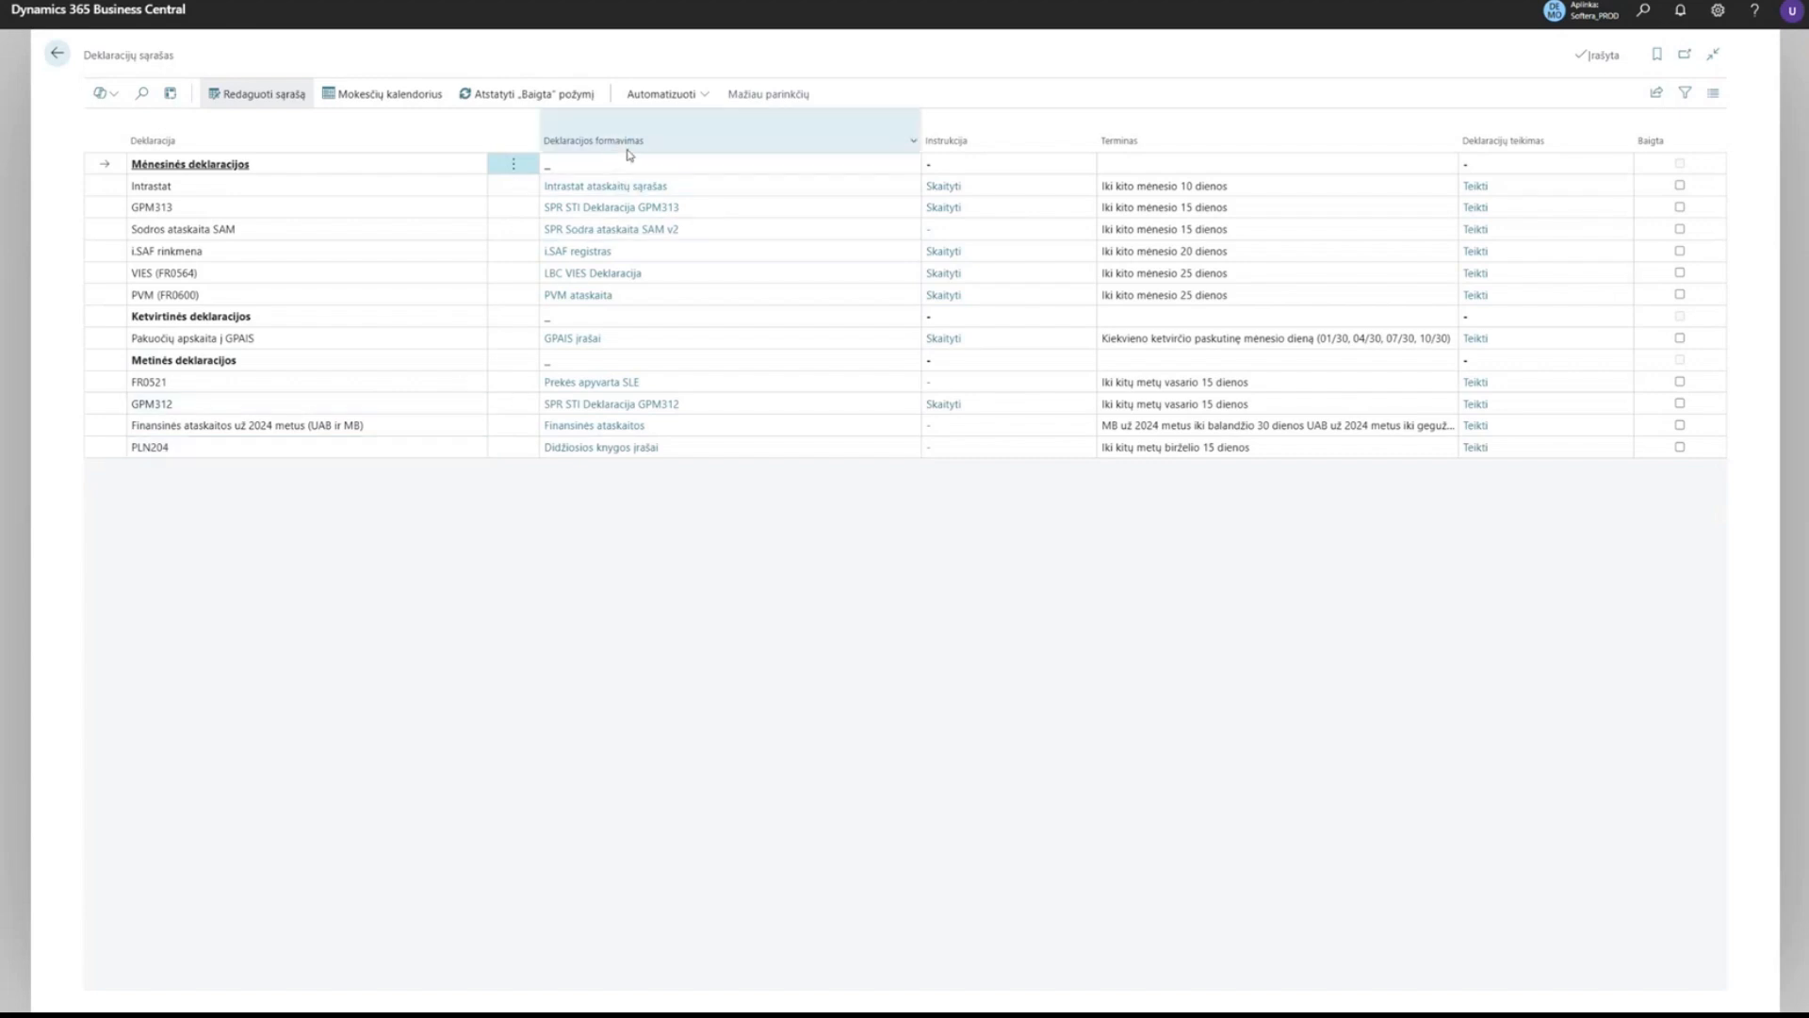
left_click(571, 254)
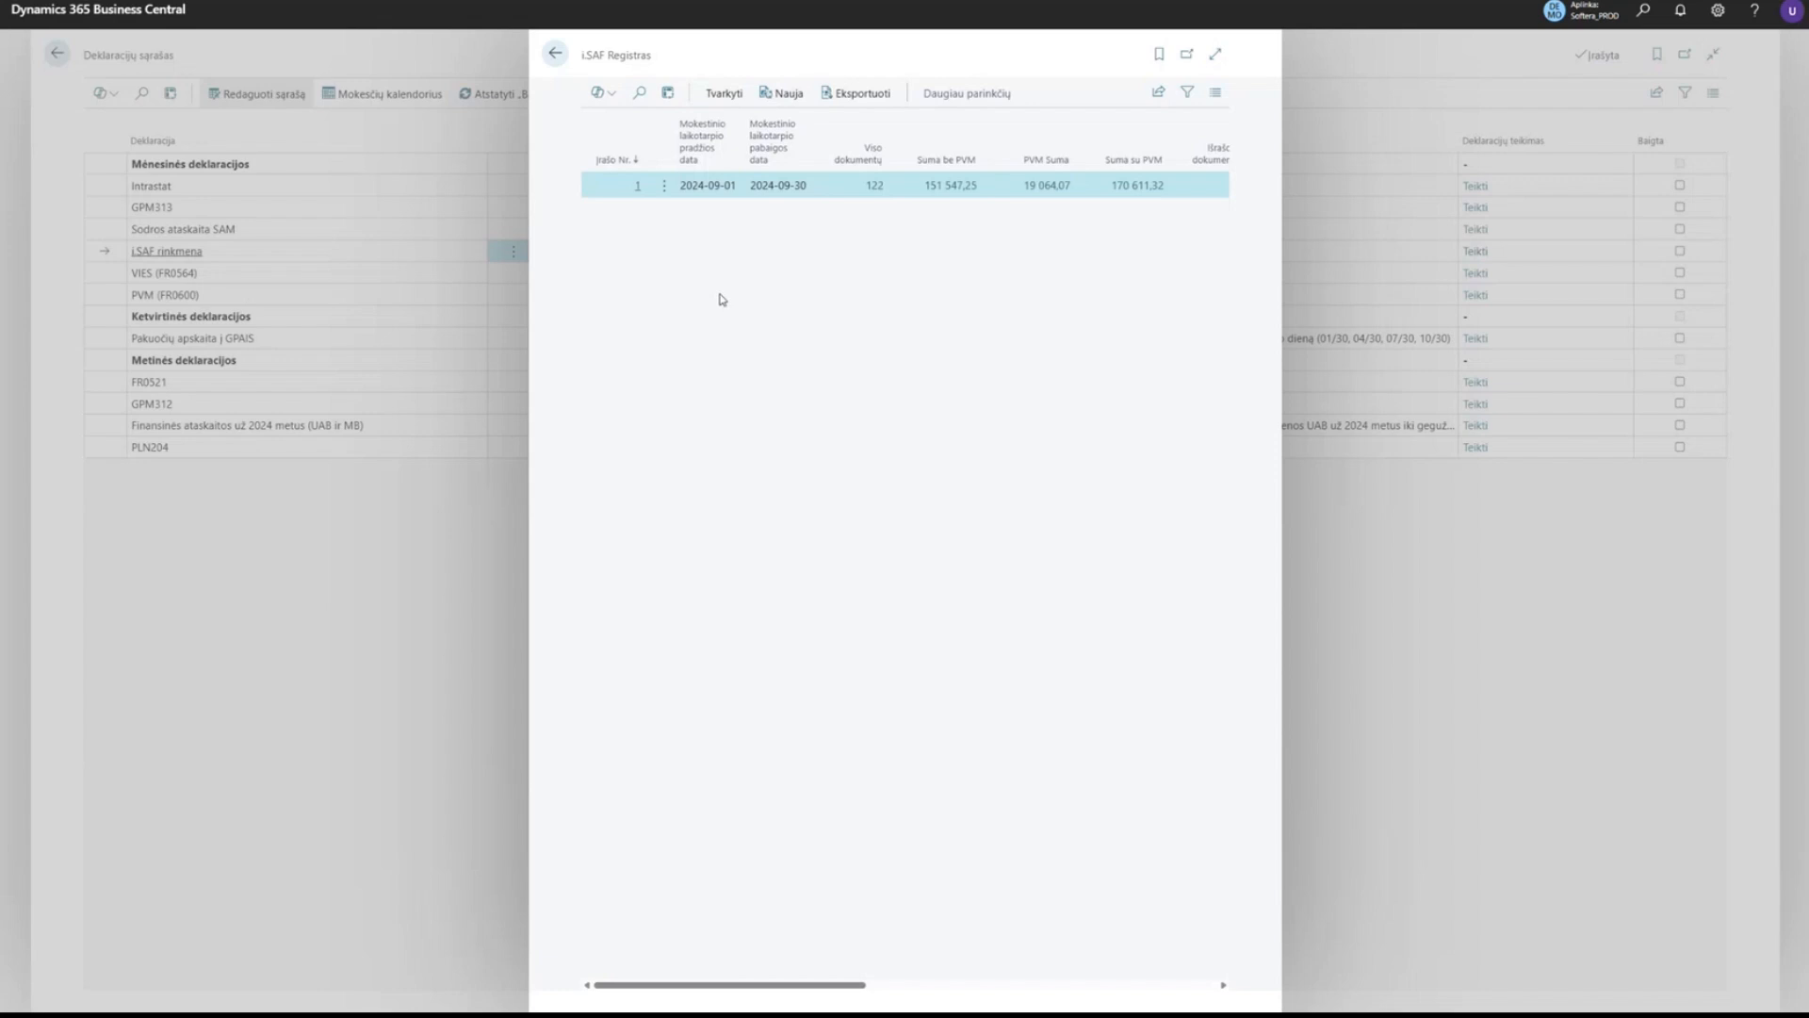
left_click(556, 53)
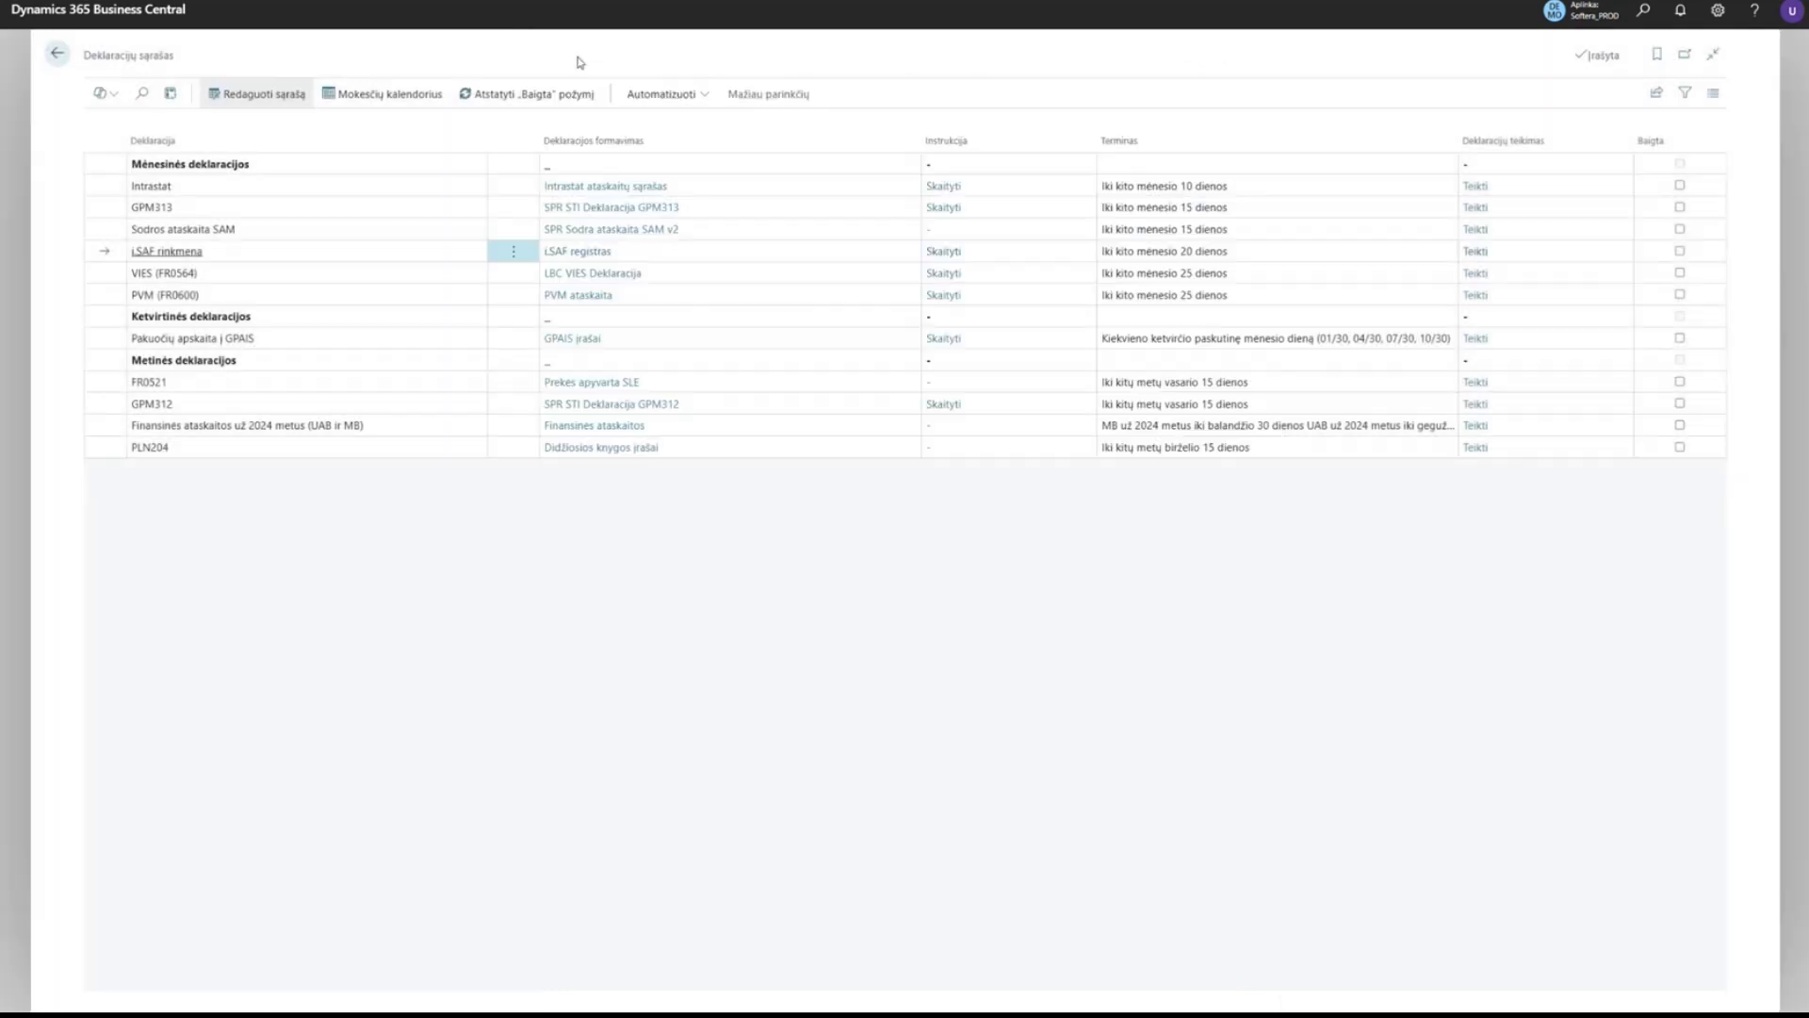
Open the iSAF rinkmena instruction, exit full-screen view, and compare the article with the declaration list, ending on the list.
left_click(961, 253)
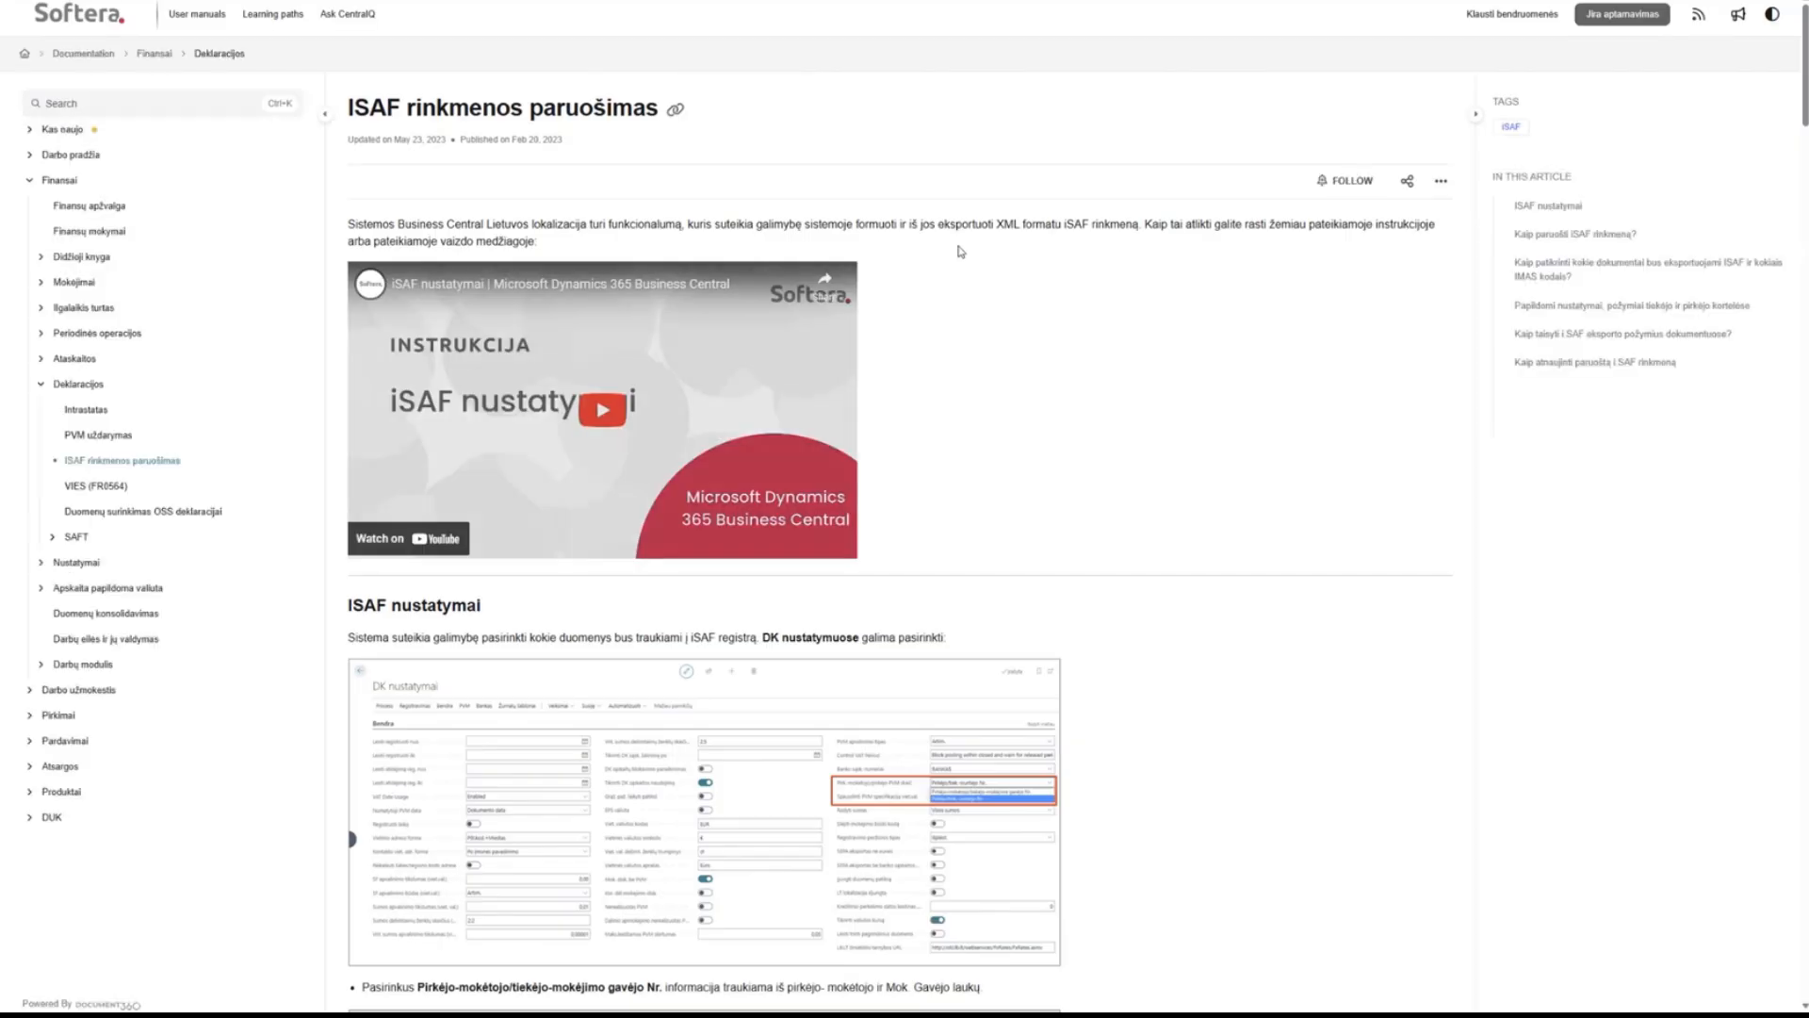
key("F11")
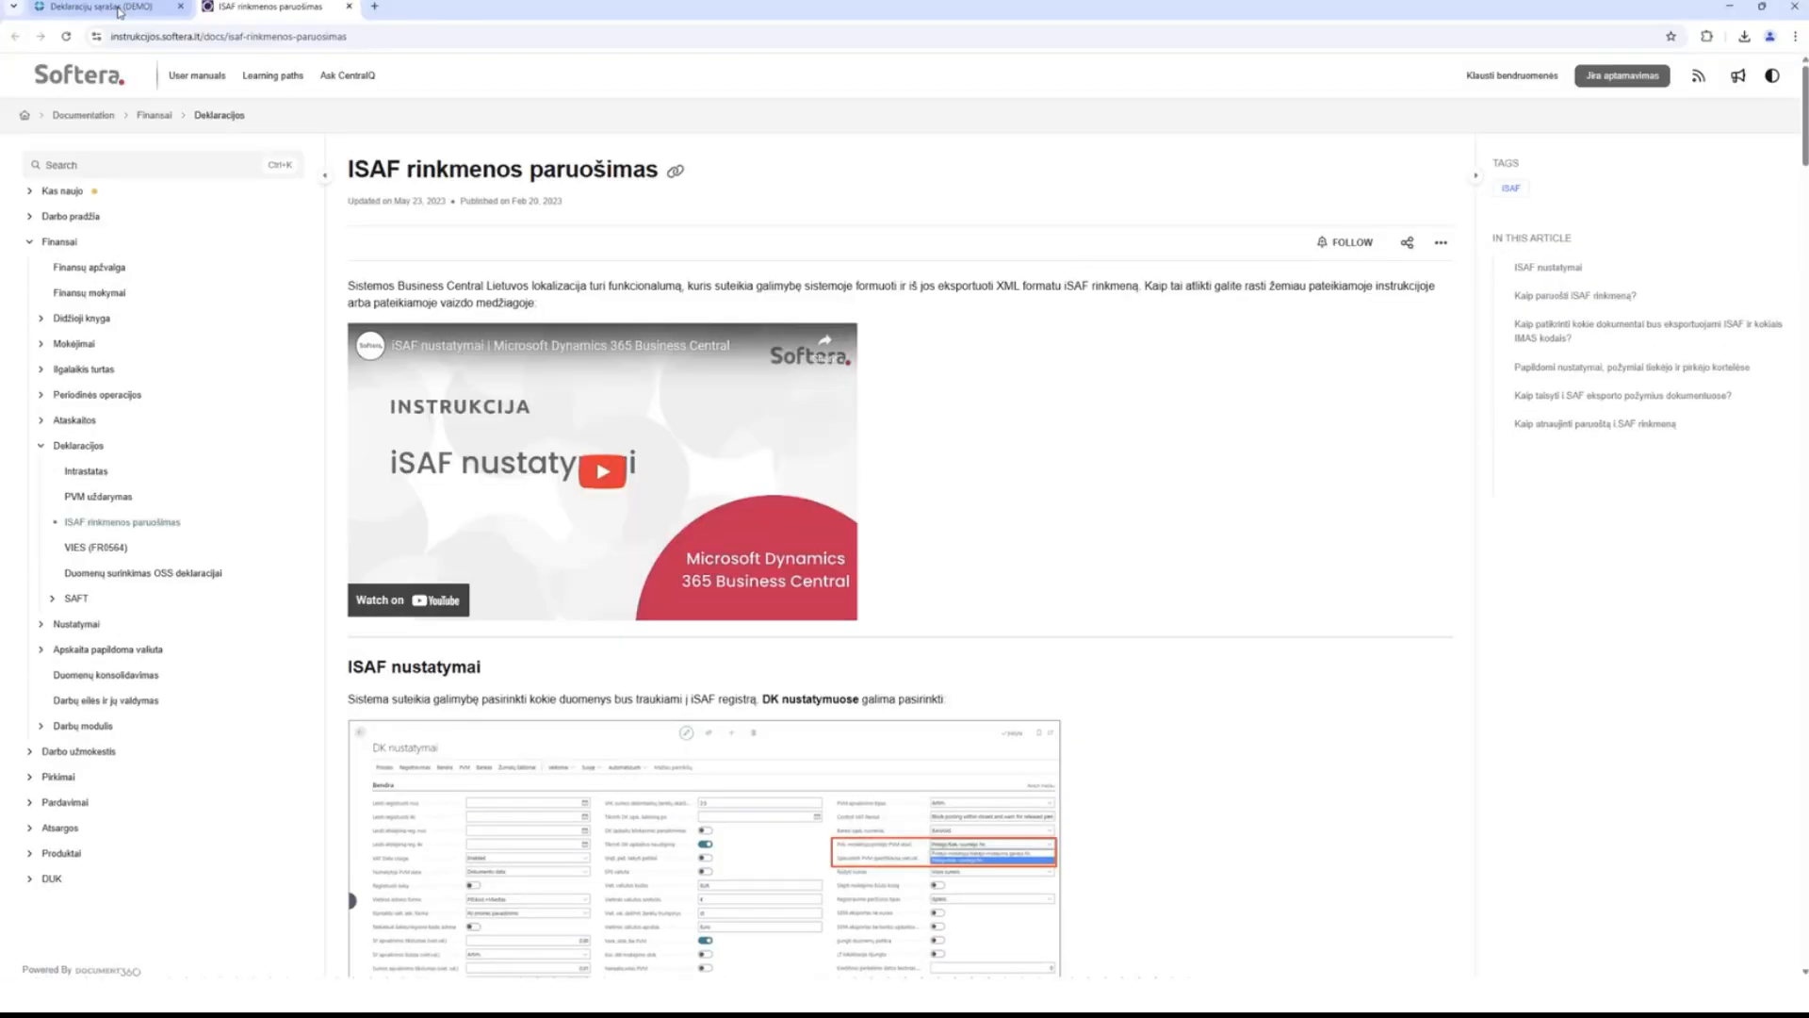
left_click(118, 12)
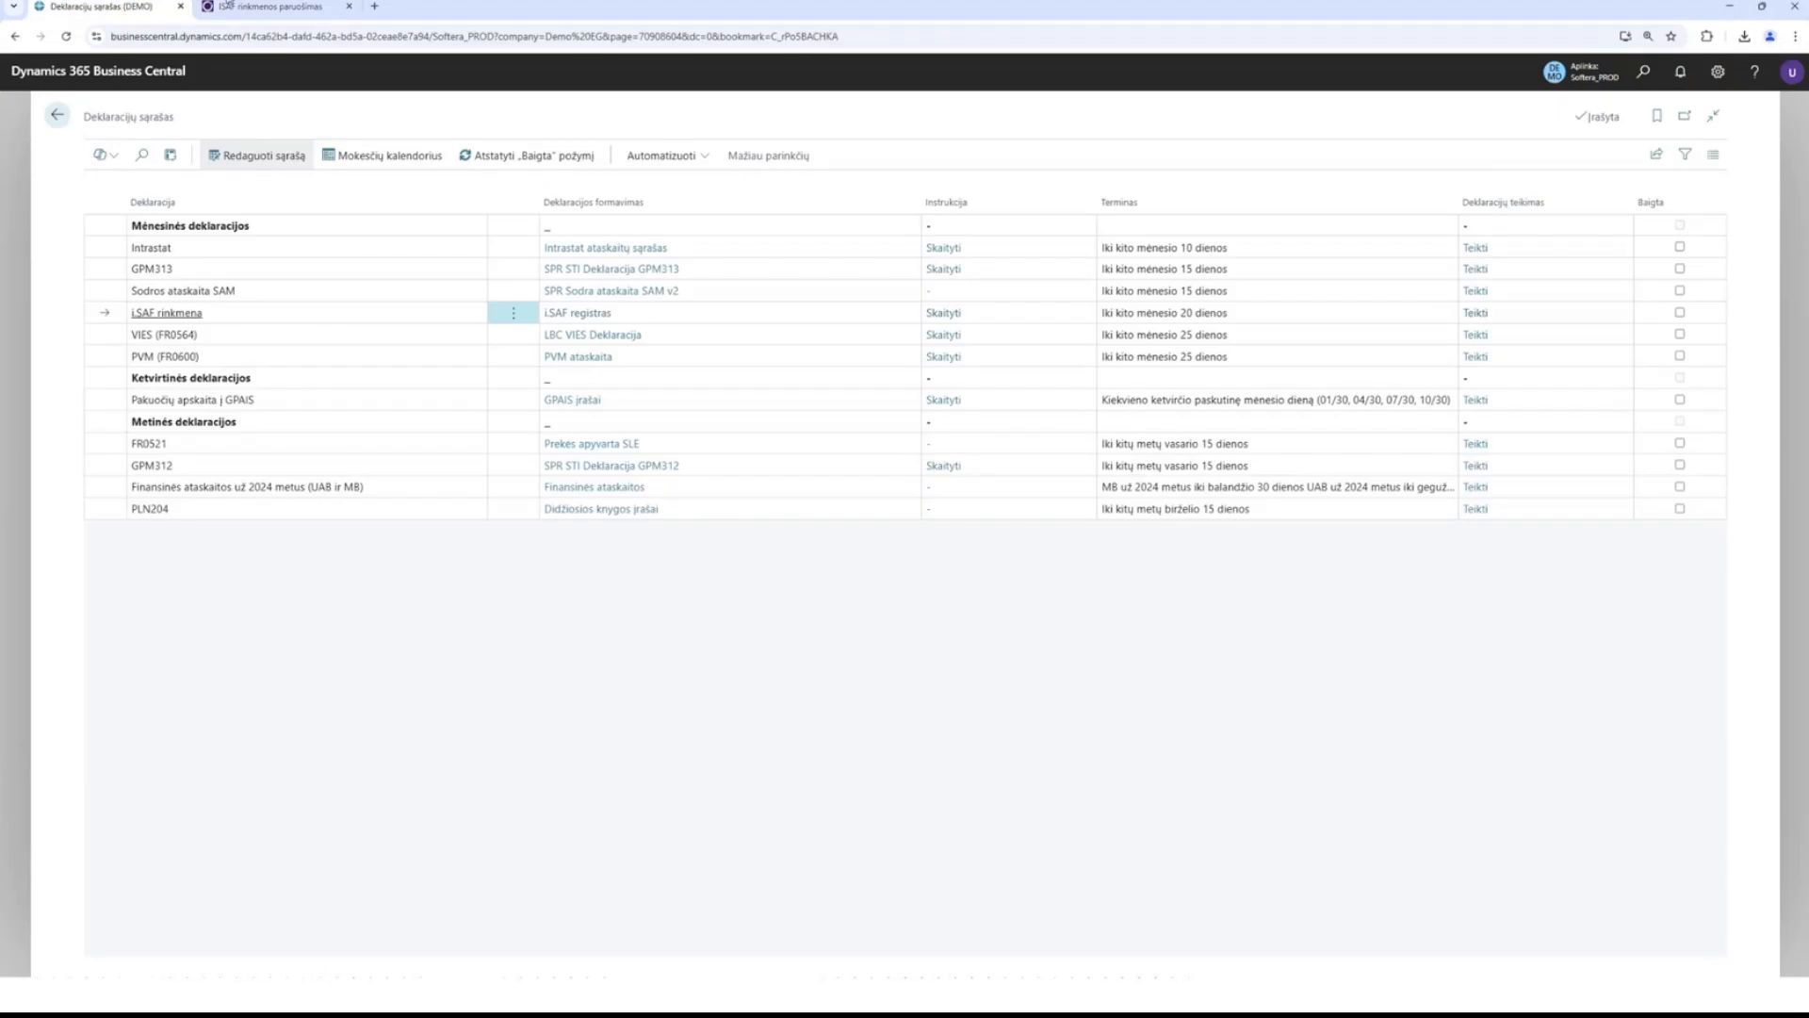
left_click(248, 11)
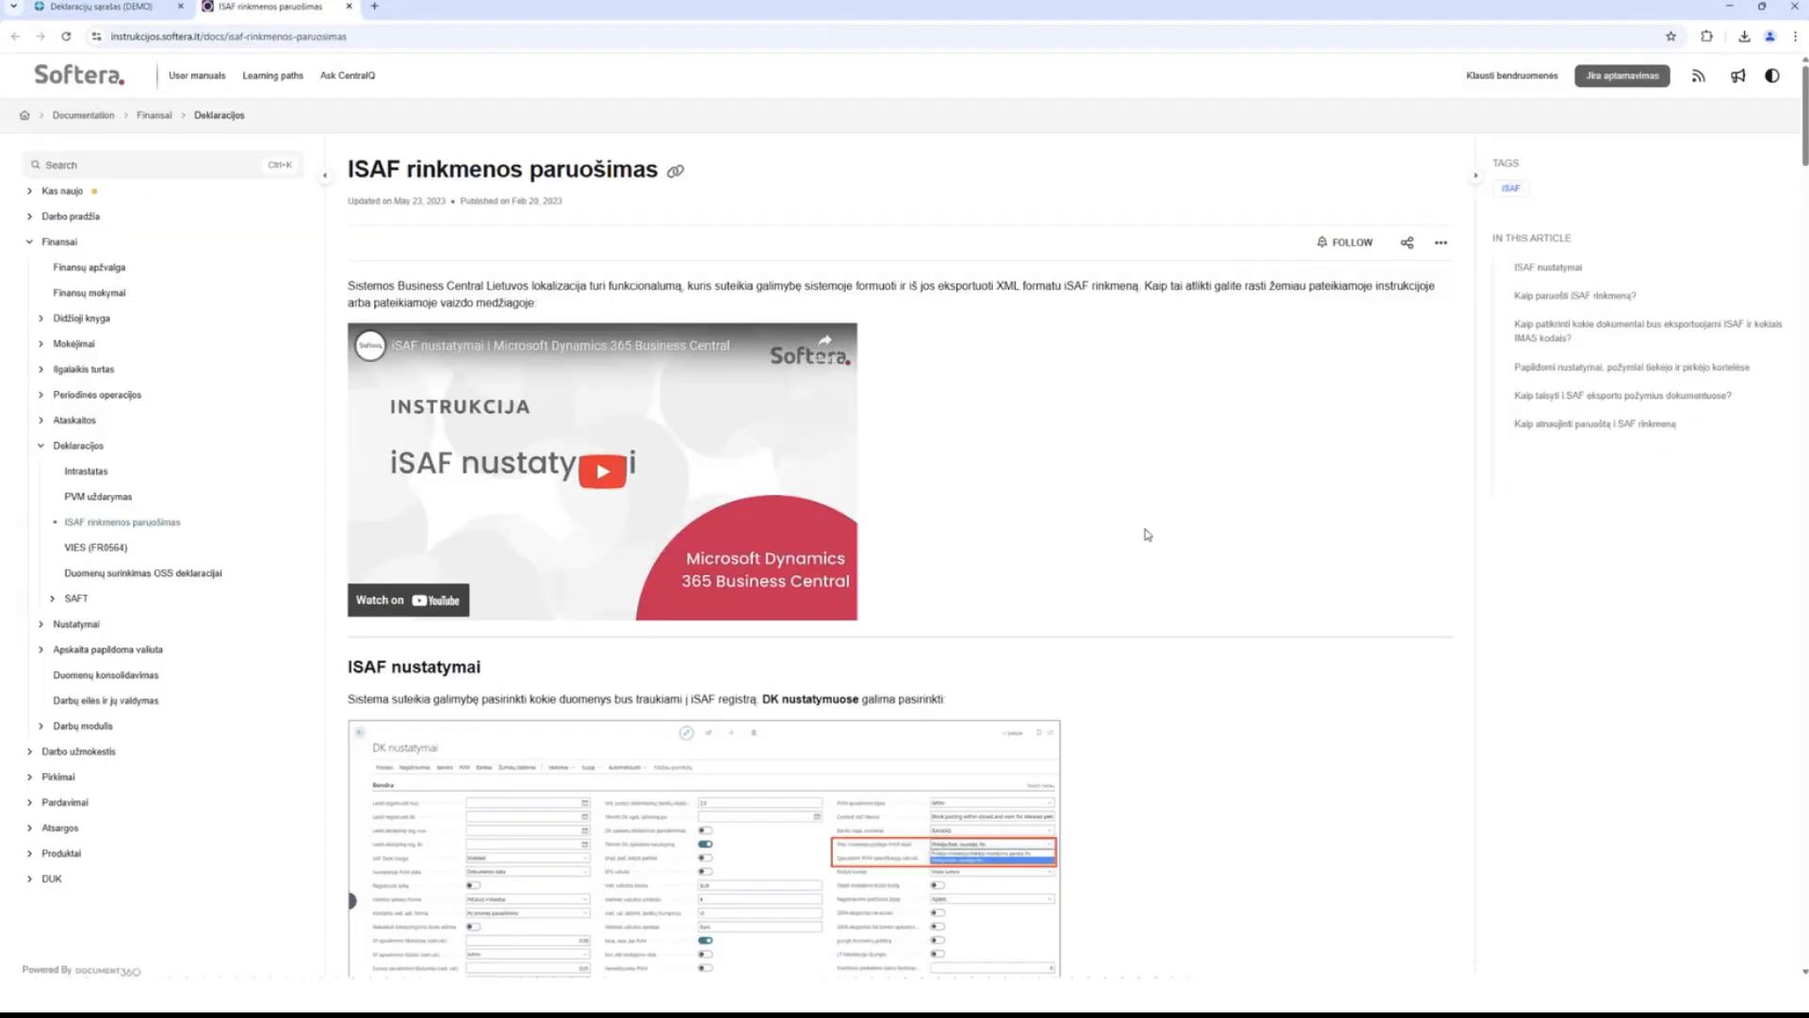
left_click(104, 9)
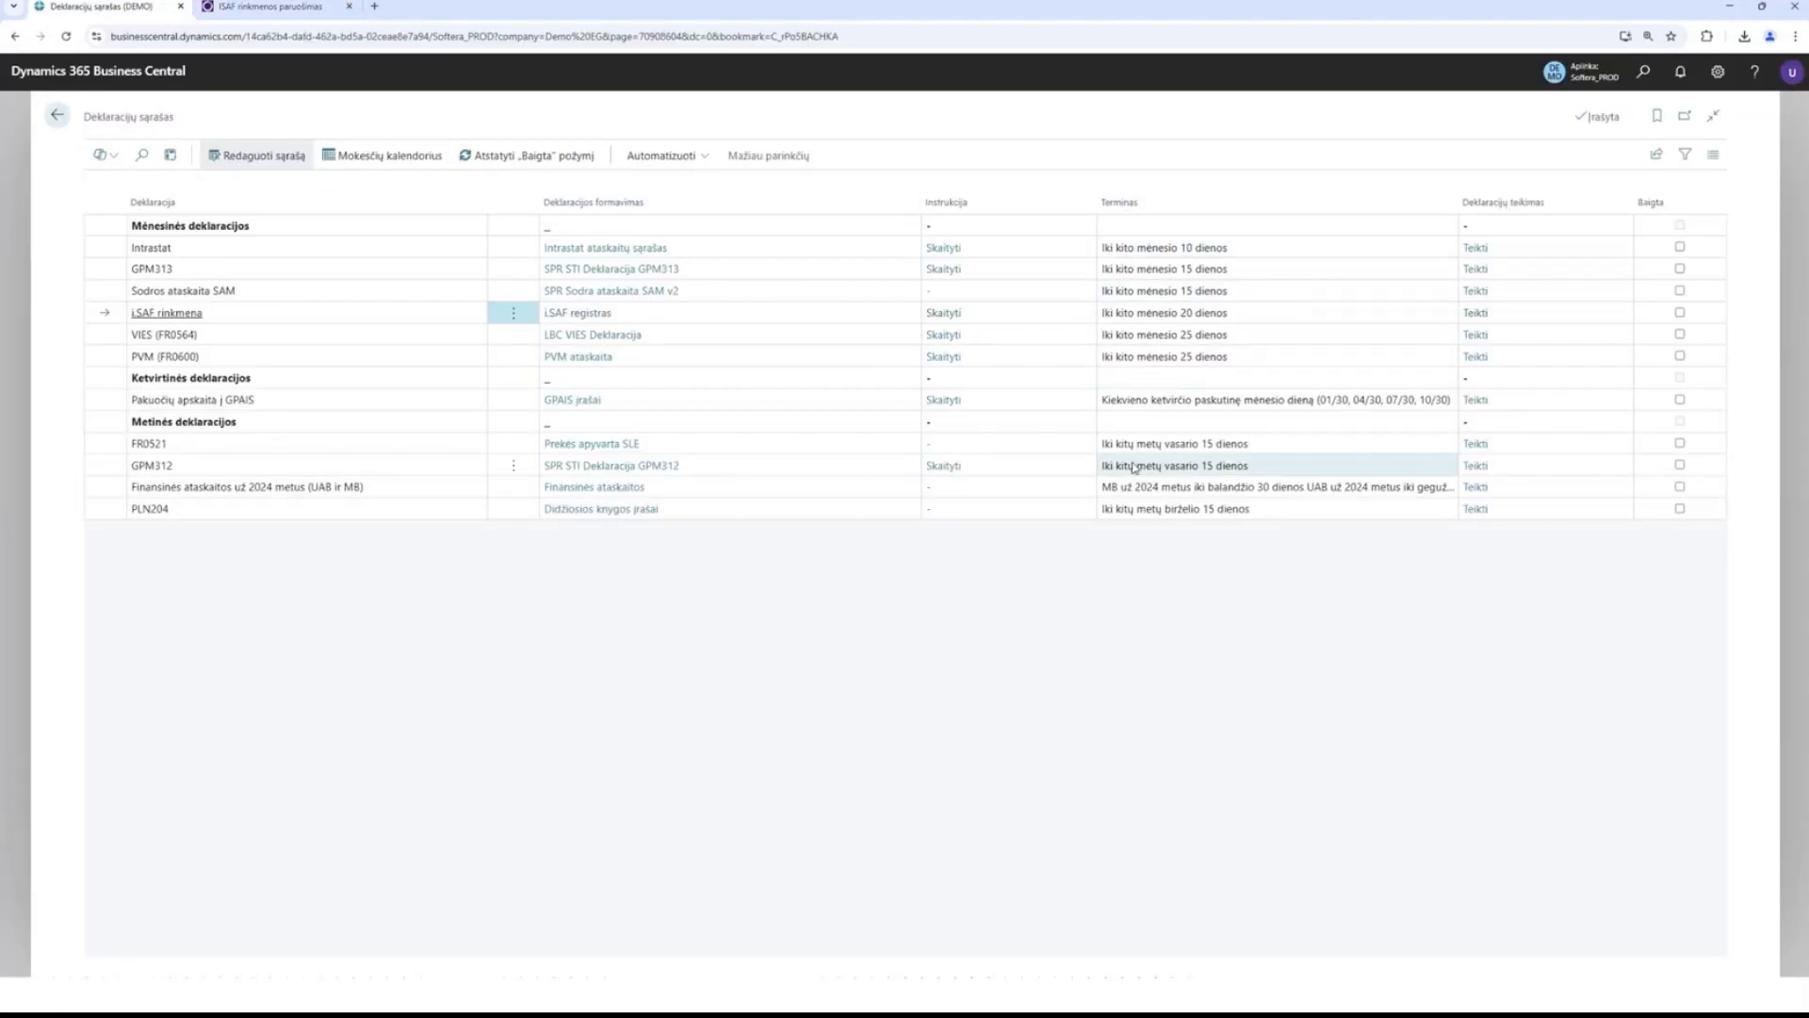
Open the submission site for the iSAF rinkmena declaration, view the Apie i.SAF page, and return to the declaration list.
left_click(1477, 314)
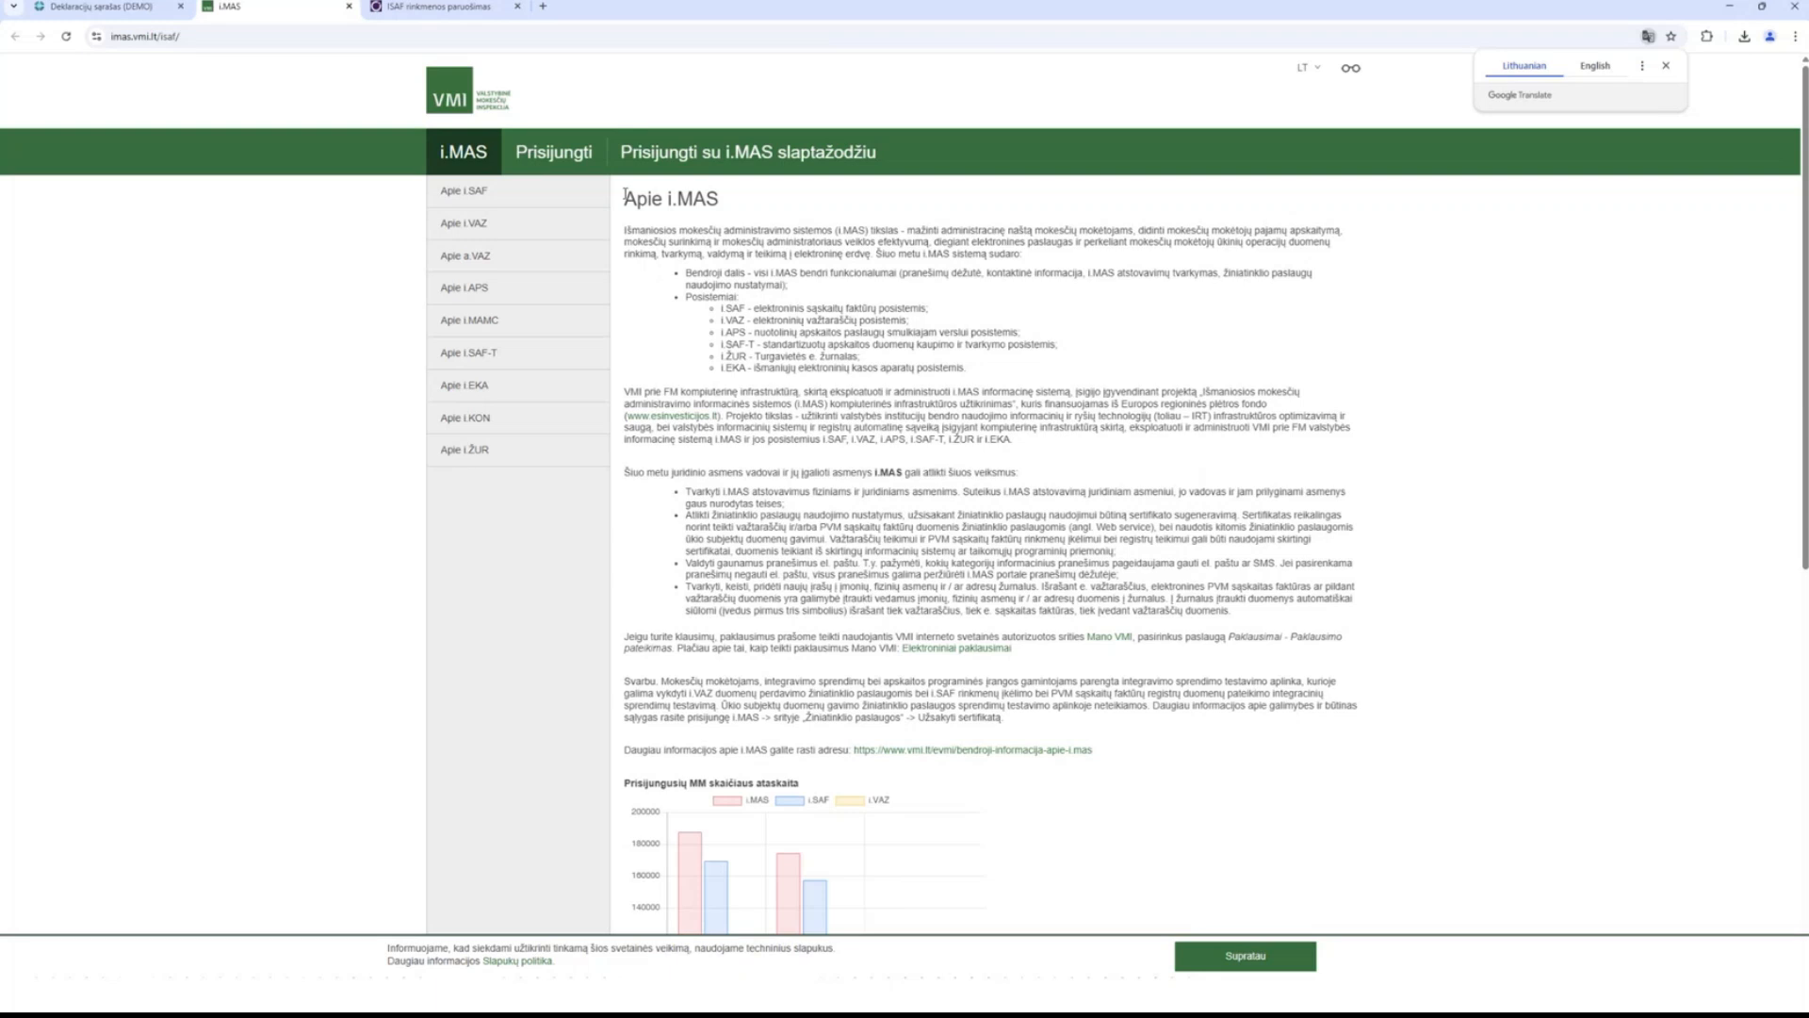
left_click(481, 191)
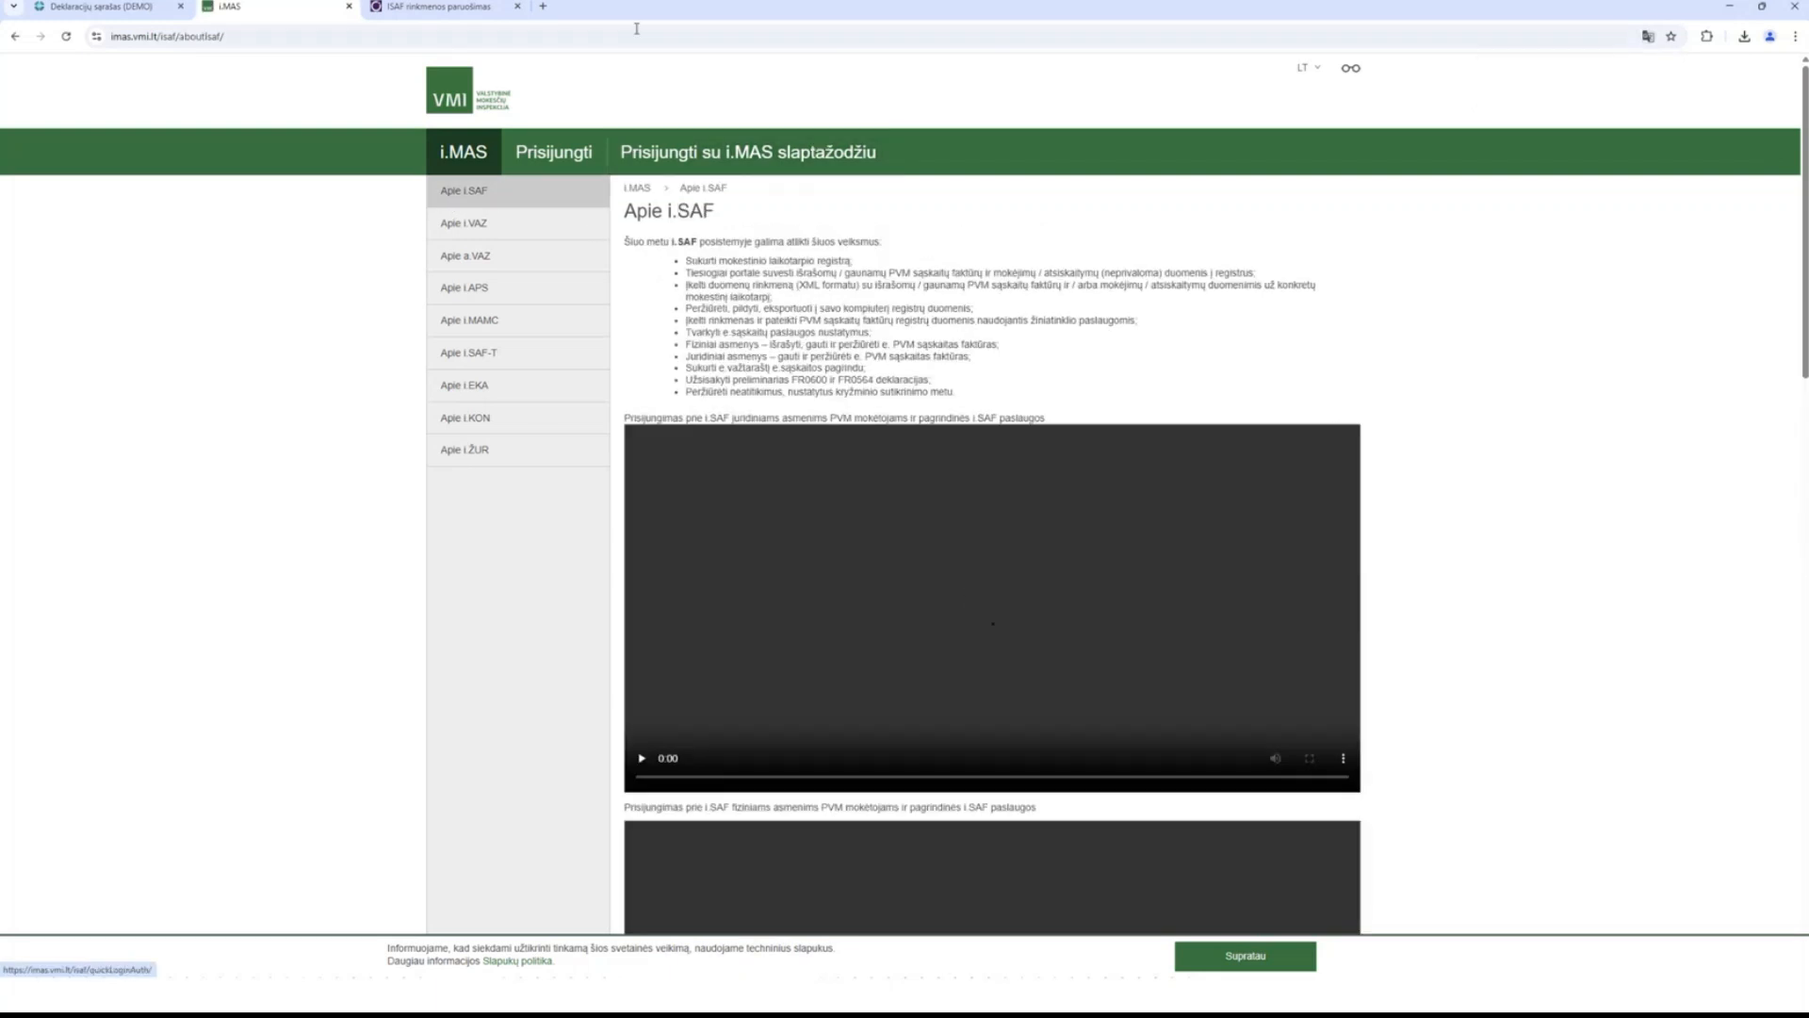
left_click(350, 6)
left_click(349, 7)
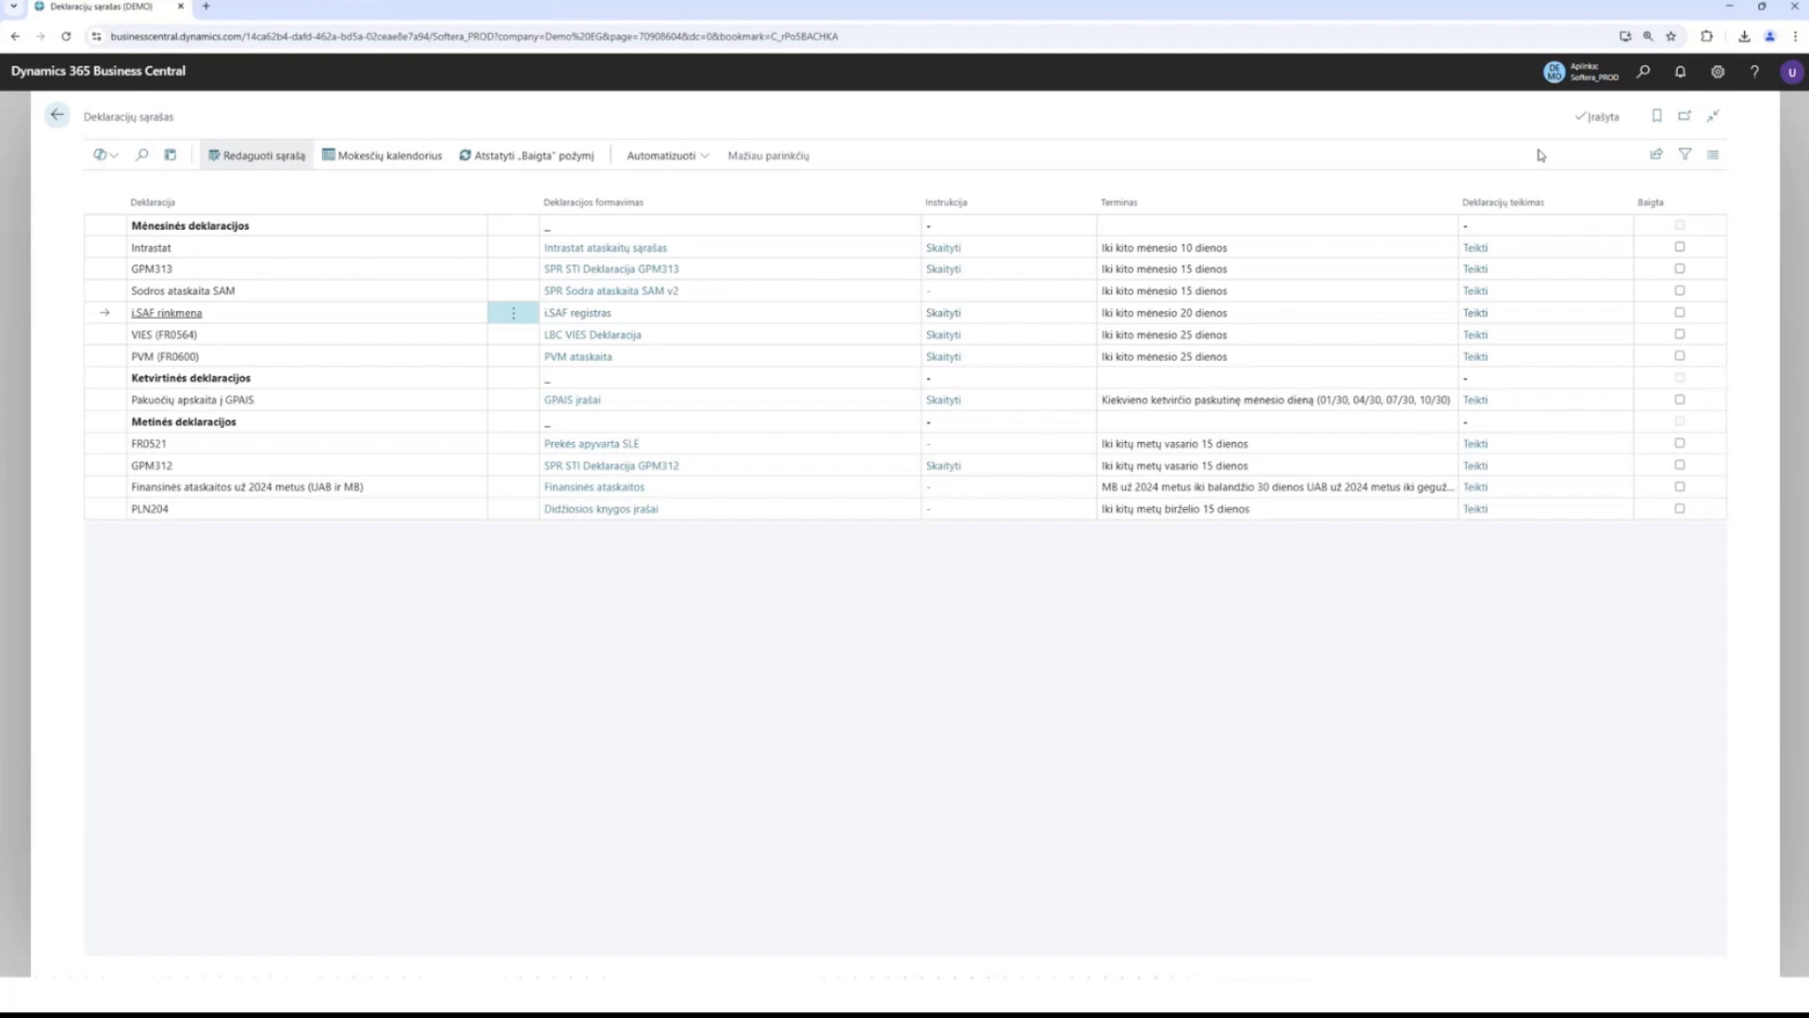
Mark all six monthly declarations as Baigta, and reset the completion marks of the monthly declarations.
left_click(1679, 312)
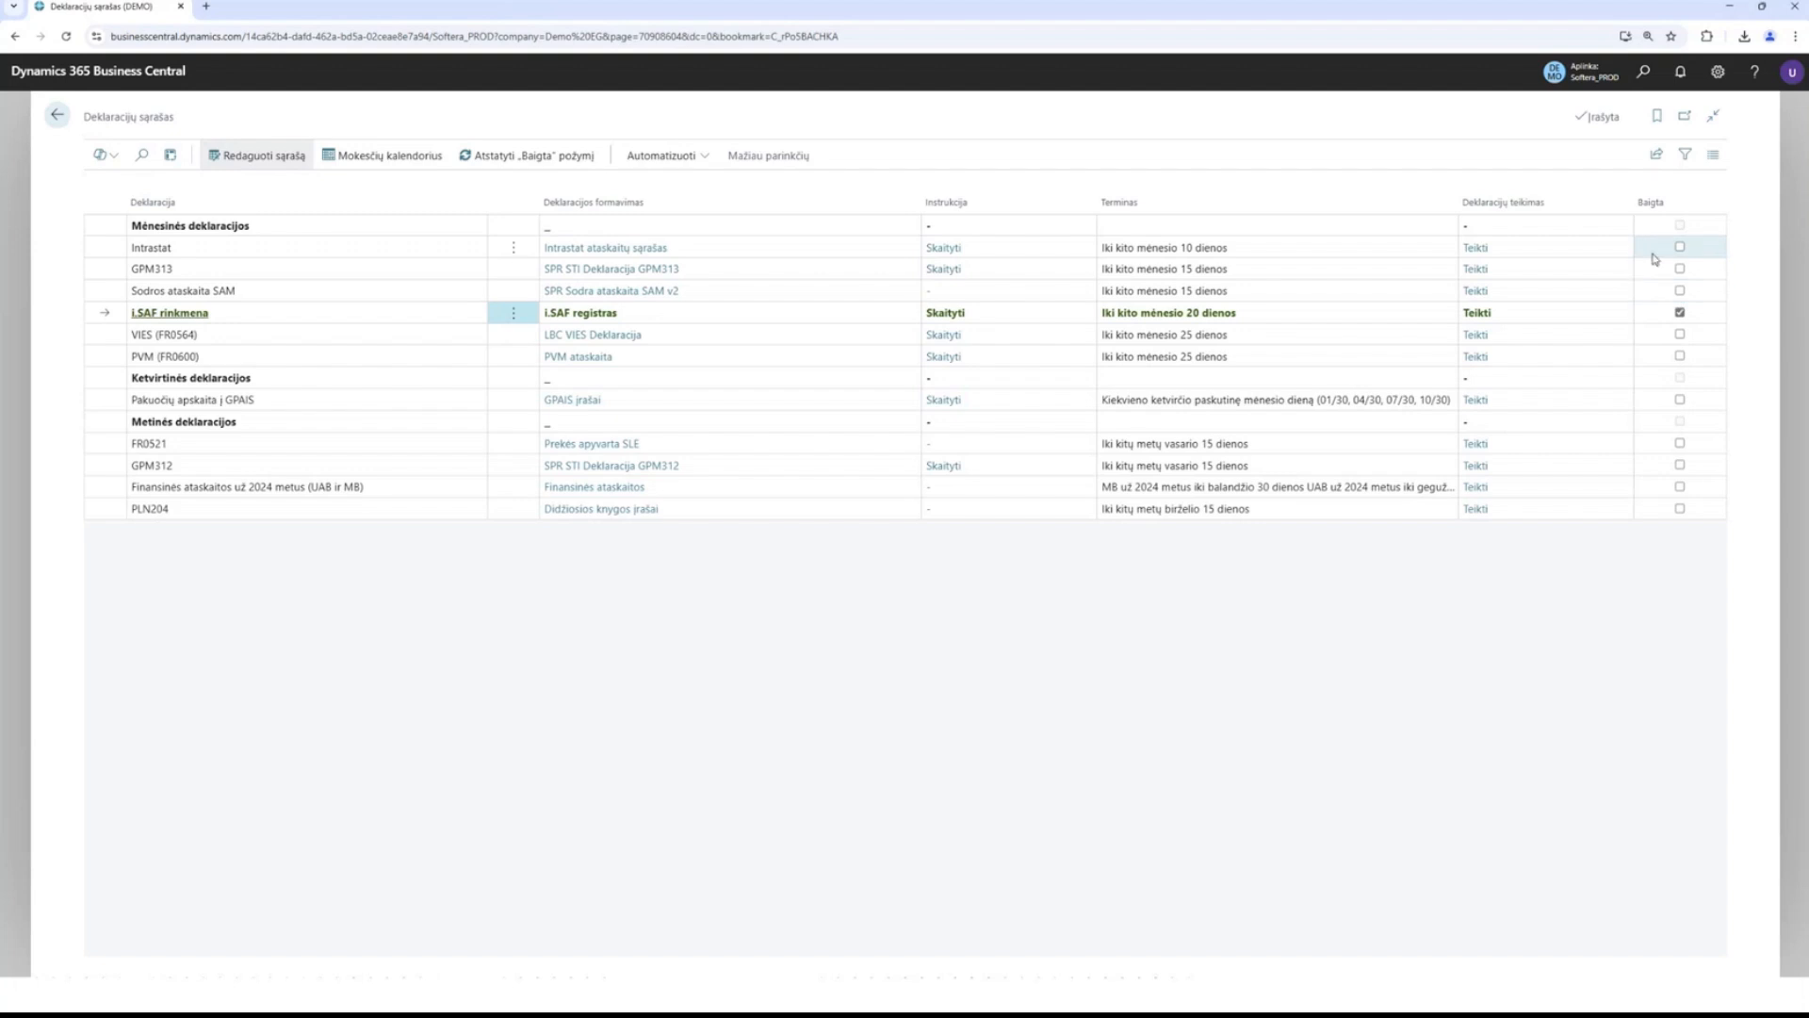
left_click(1679, 246)
left_click(1680, 269)
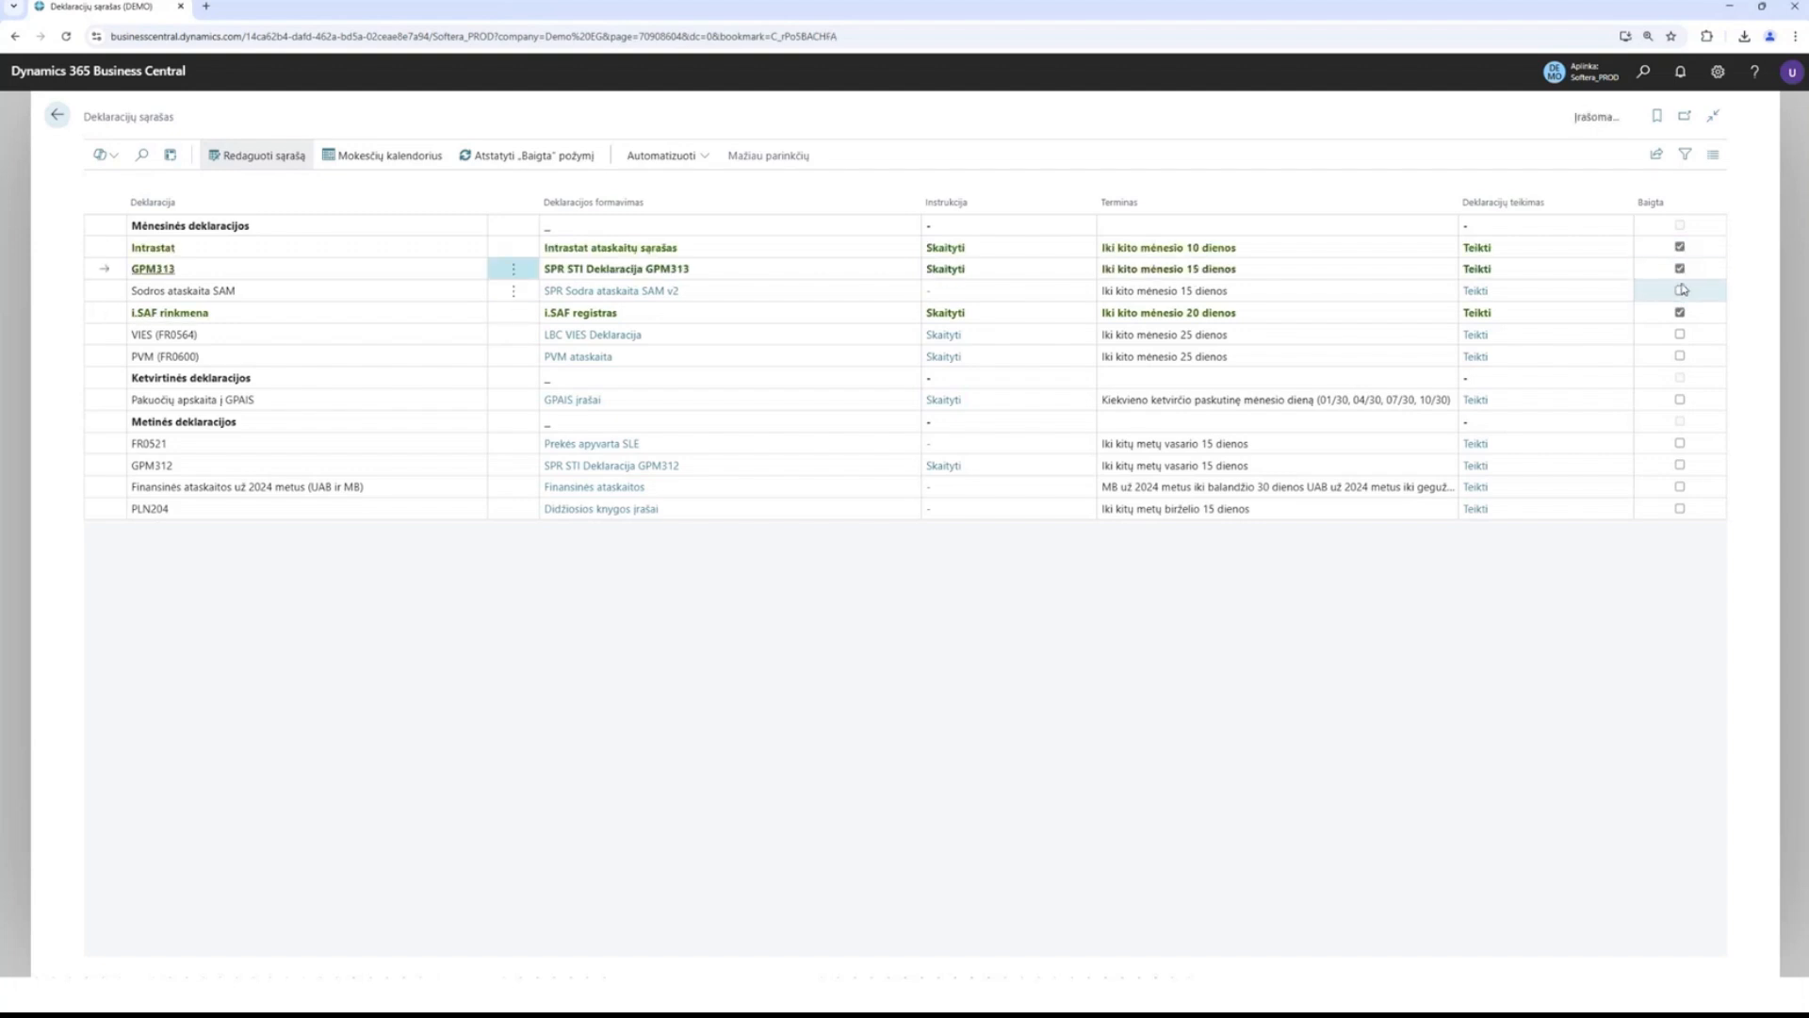
left_click(1679, 290)
left_click(1679, 333)
left_click(1679, 356)
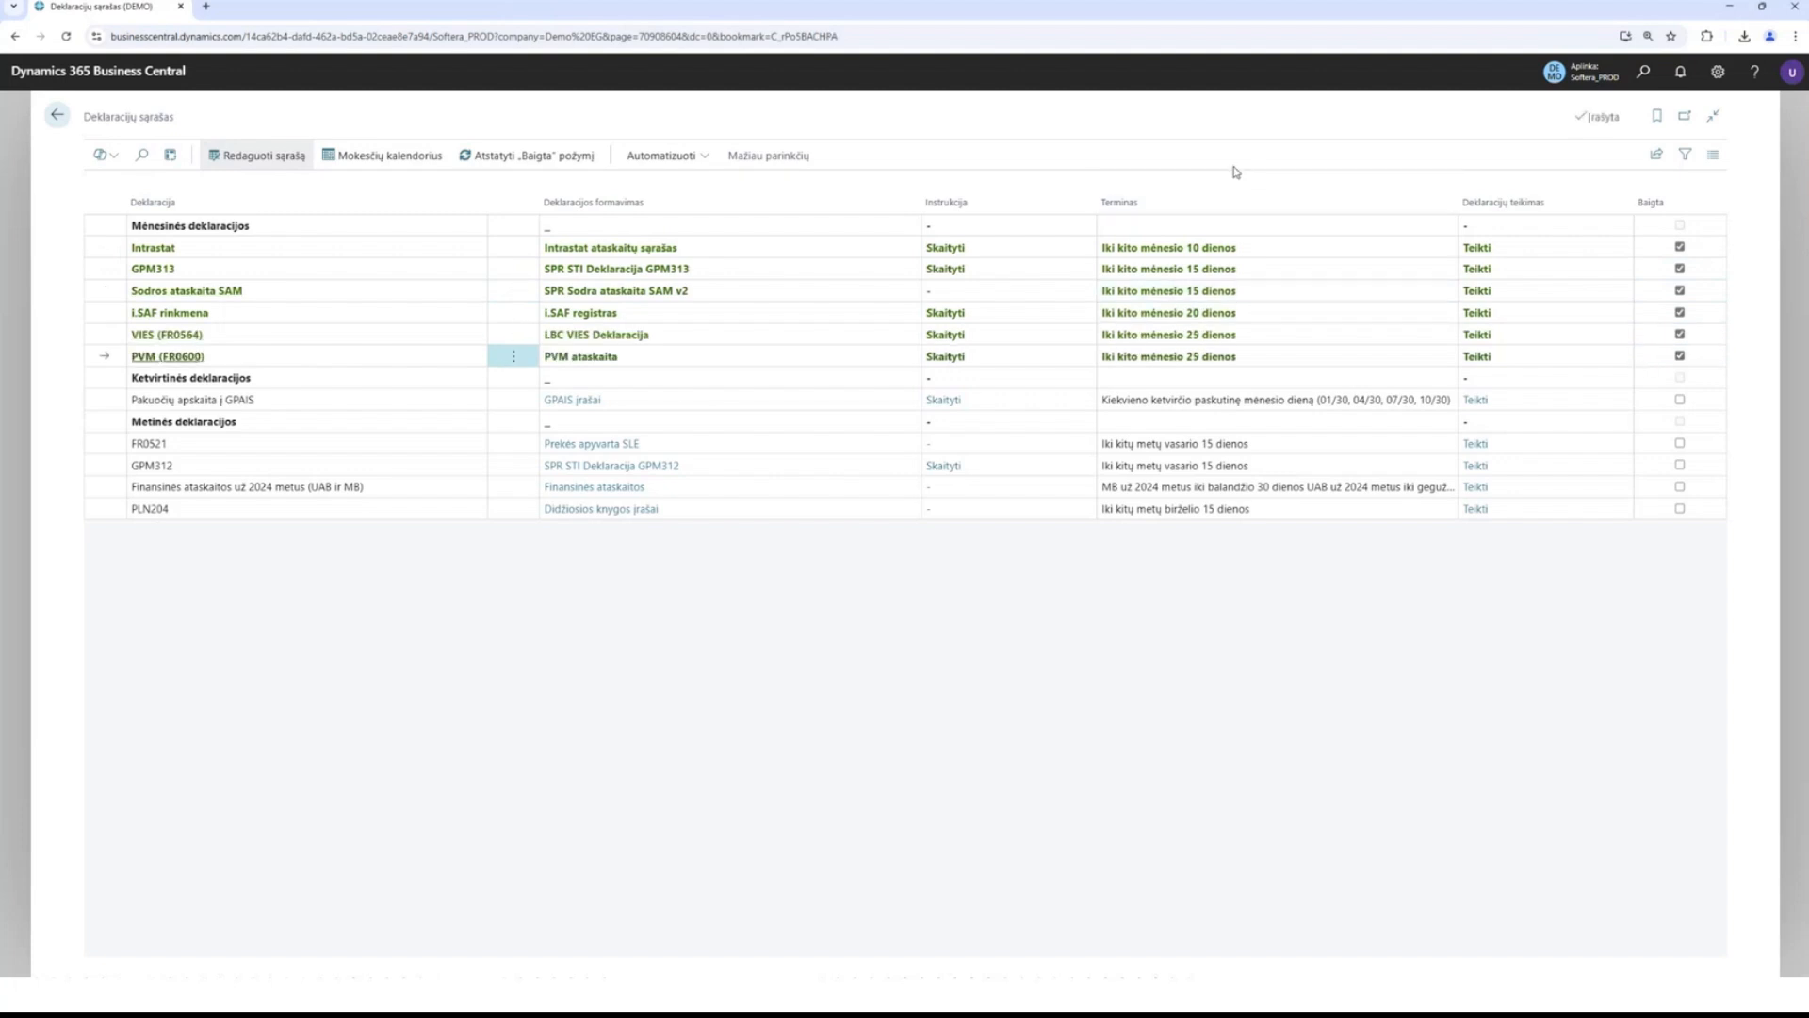
left_click(547, 152)
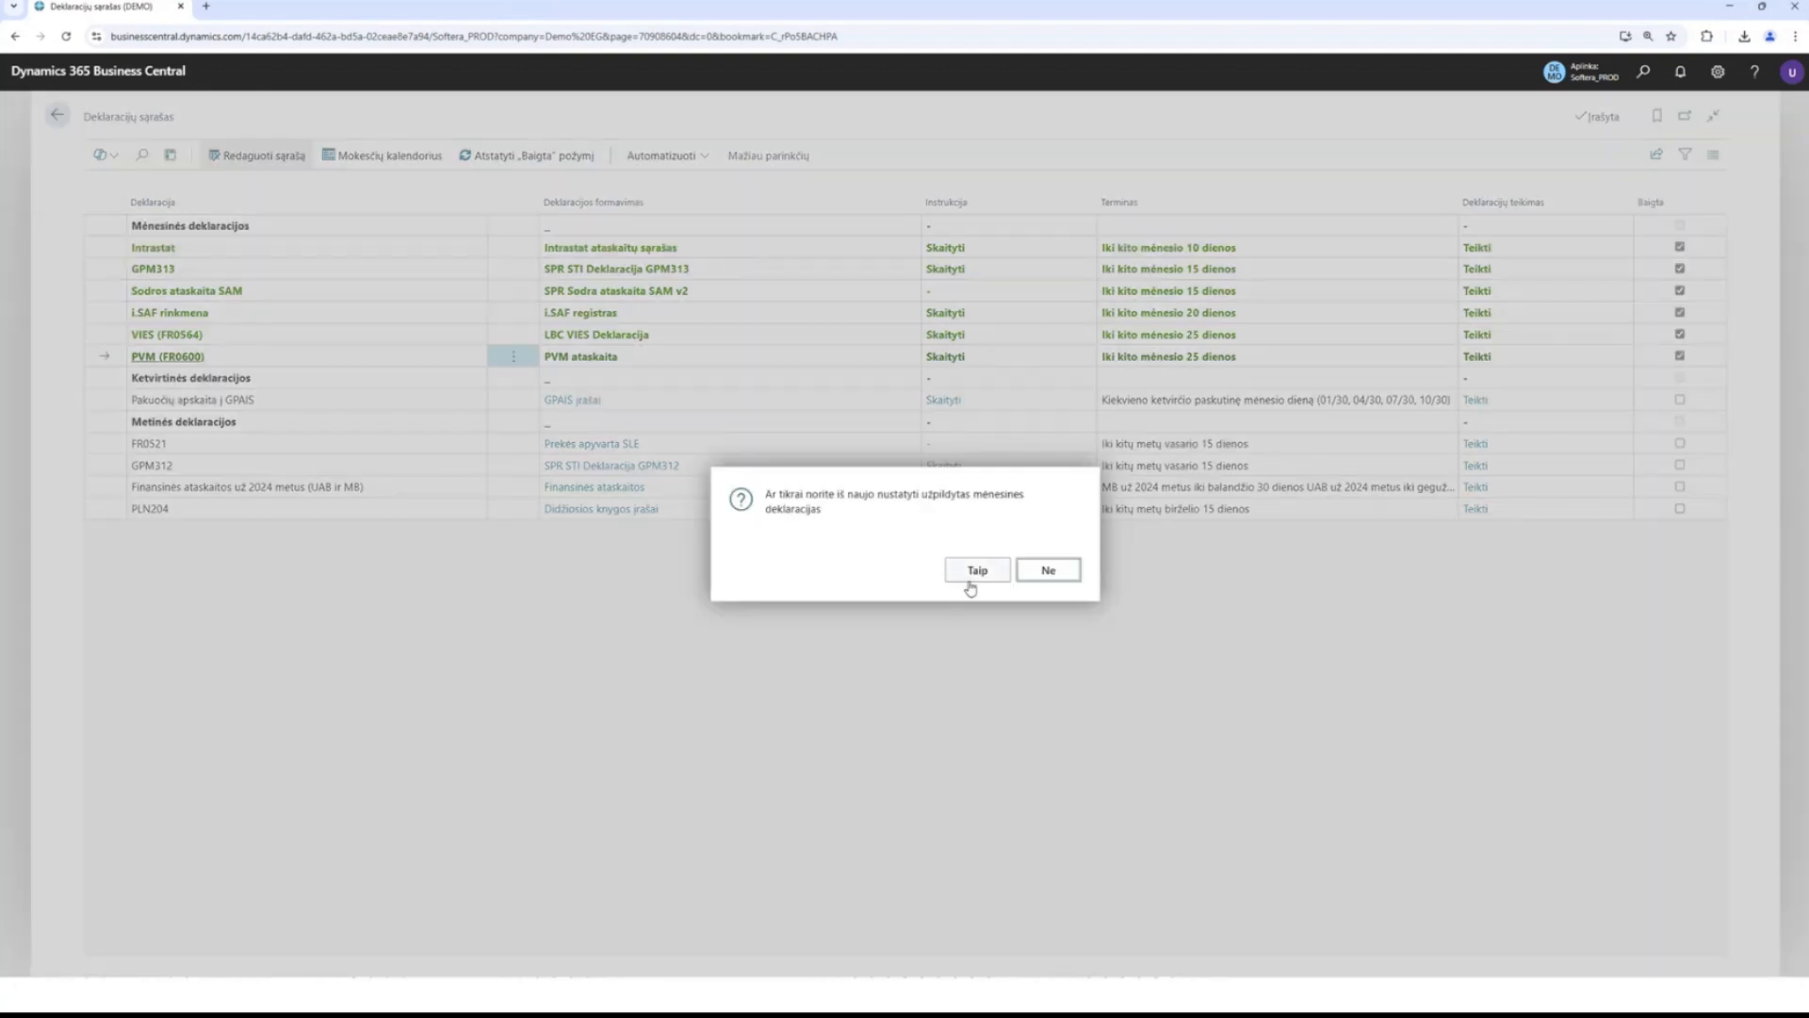
left_click(969, 573)
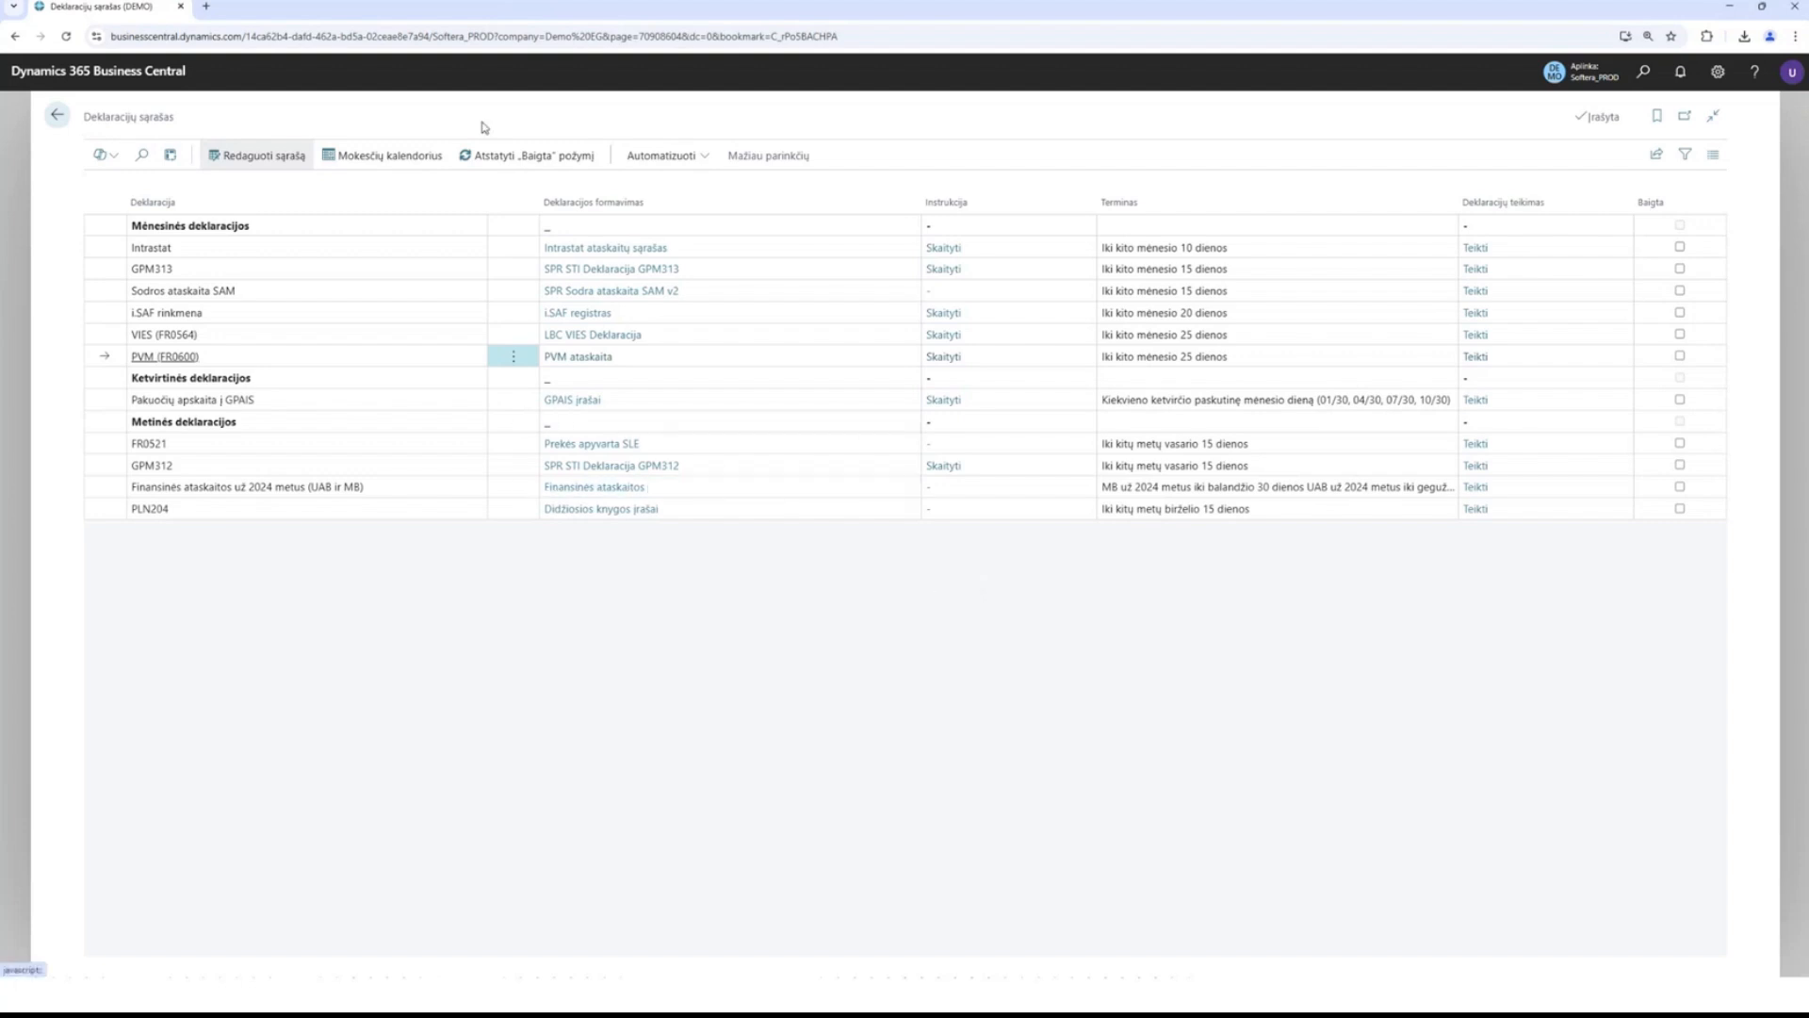
Open the Mokesčių kalendorius from the declaration list, run its search with the default criteria, and look through the listed tax events.
left_click(407, 160)
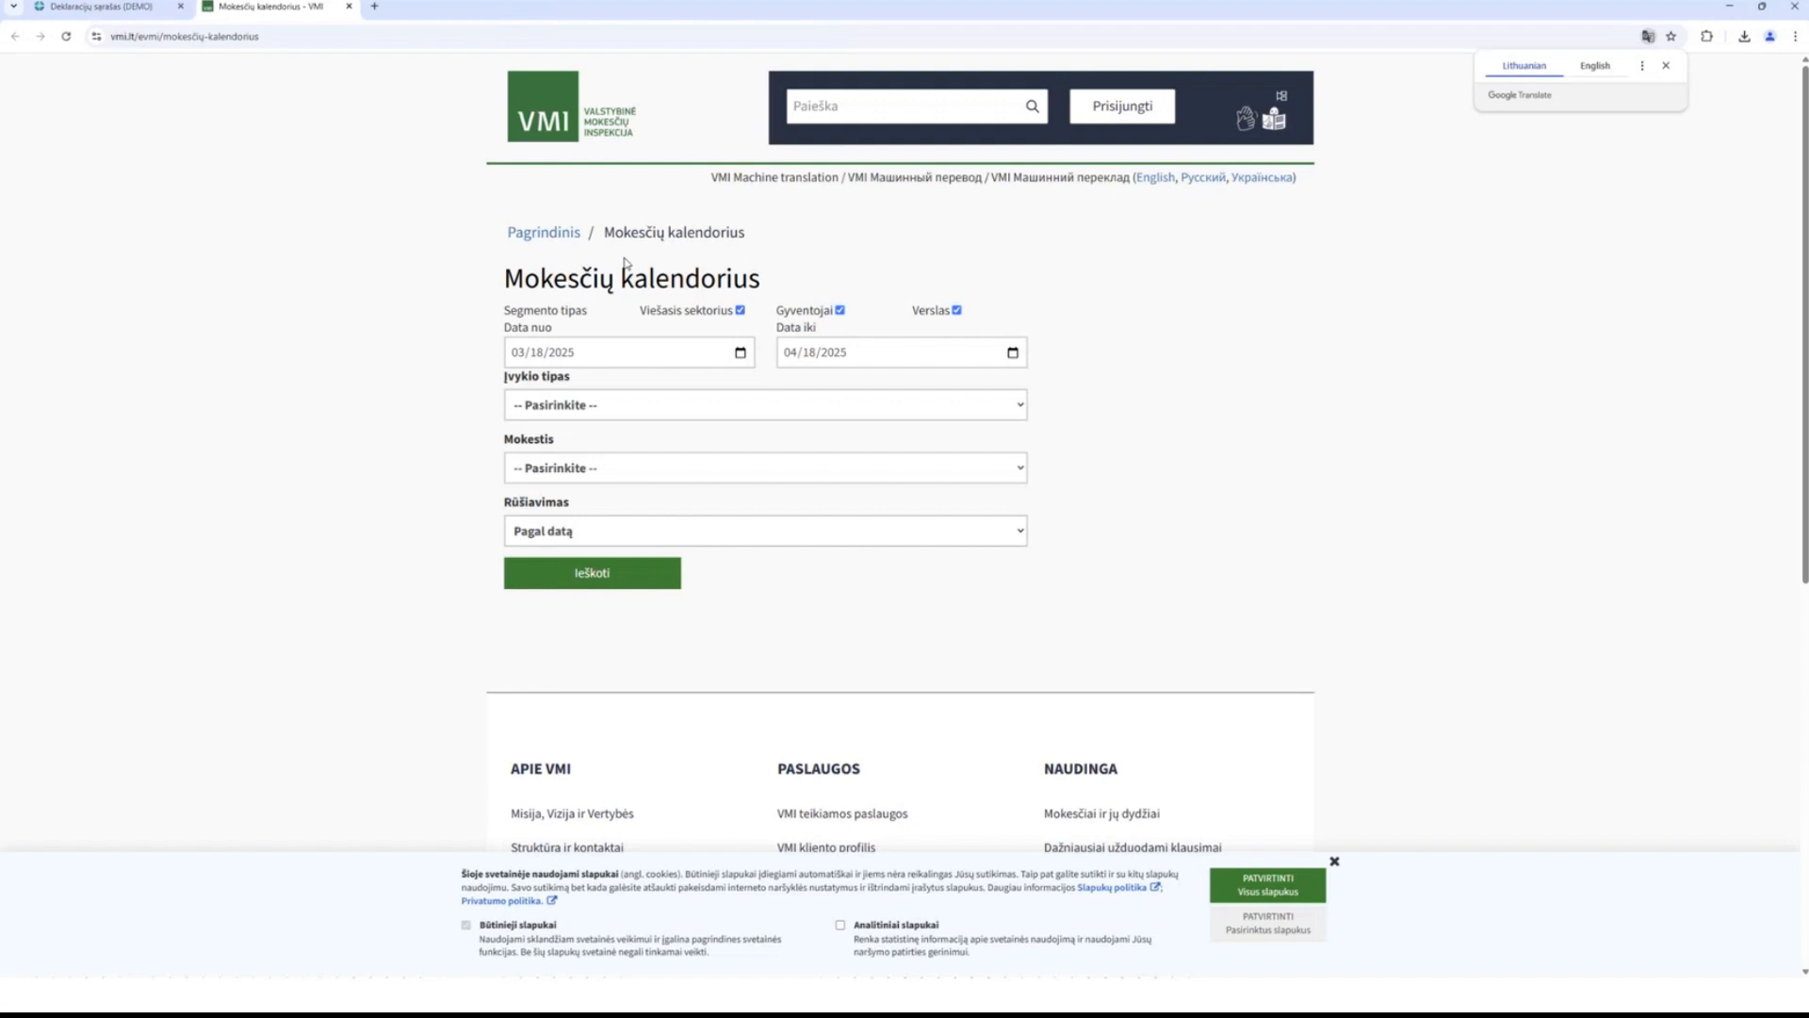
left_click(592, 572)
scroll(579, 367, "down", 4)
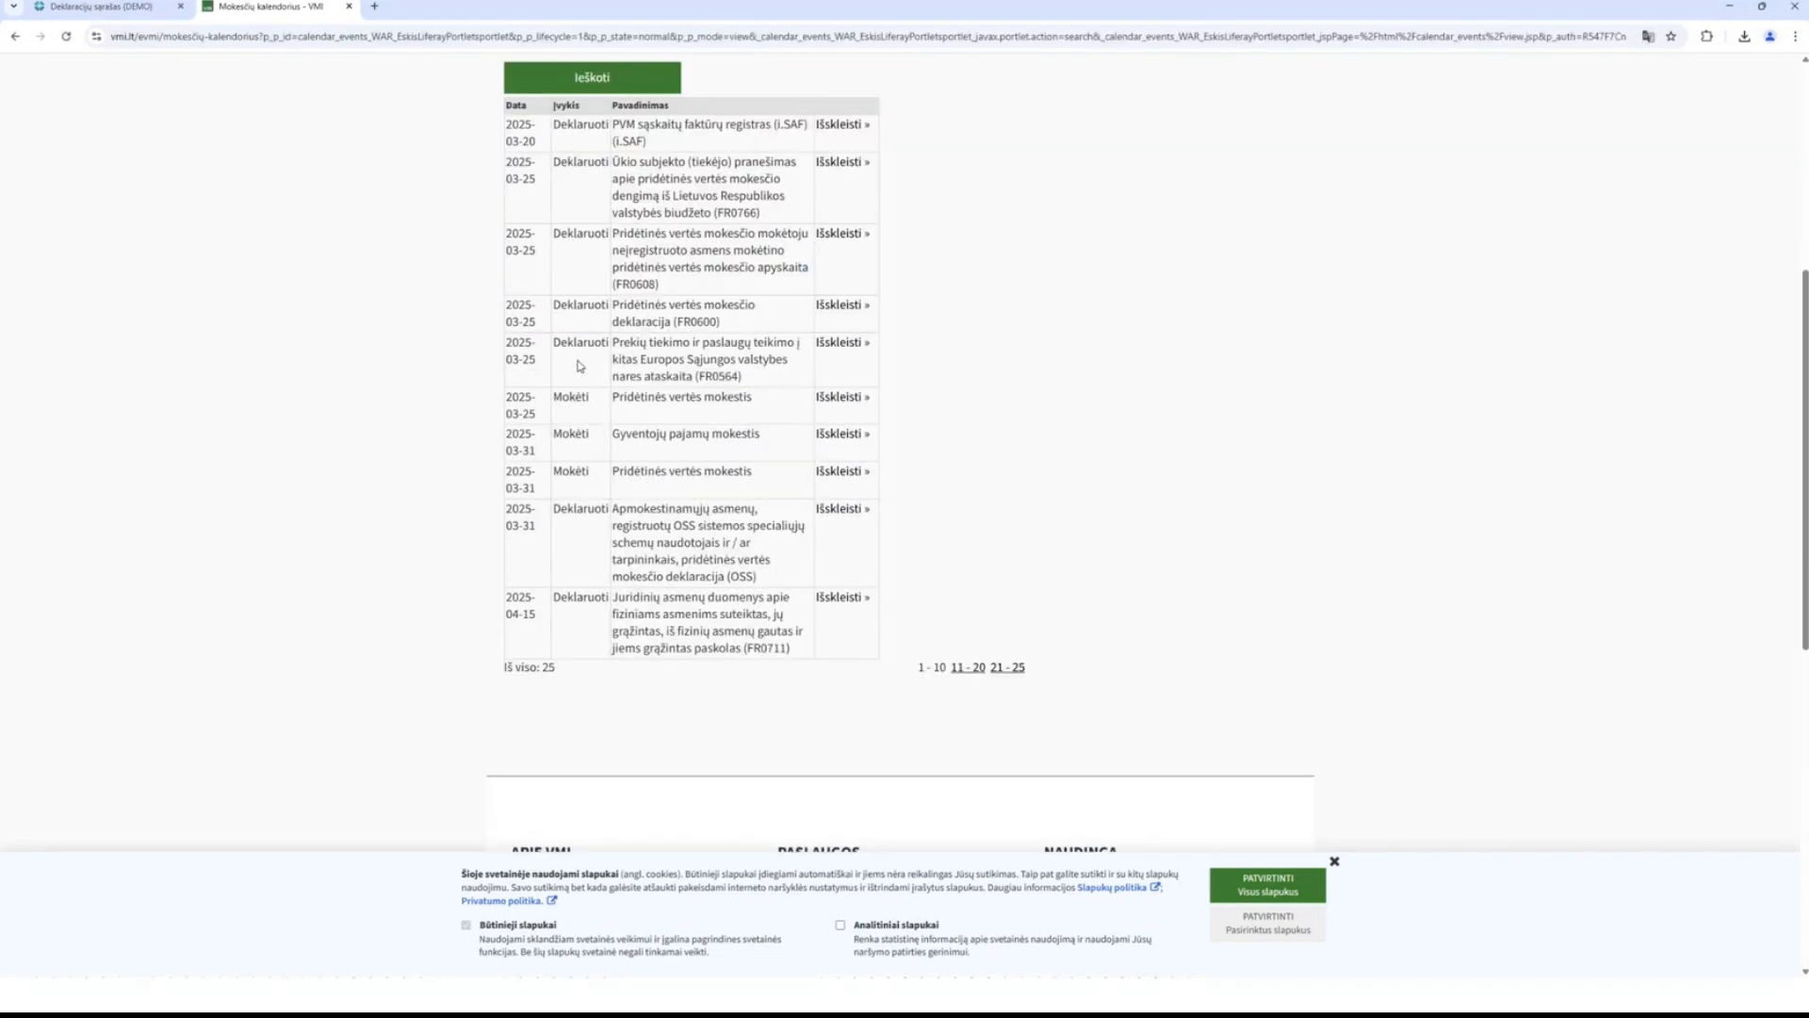
scroll(579, 367, "up", 4)
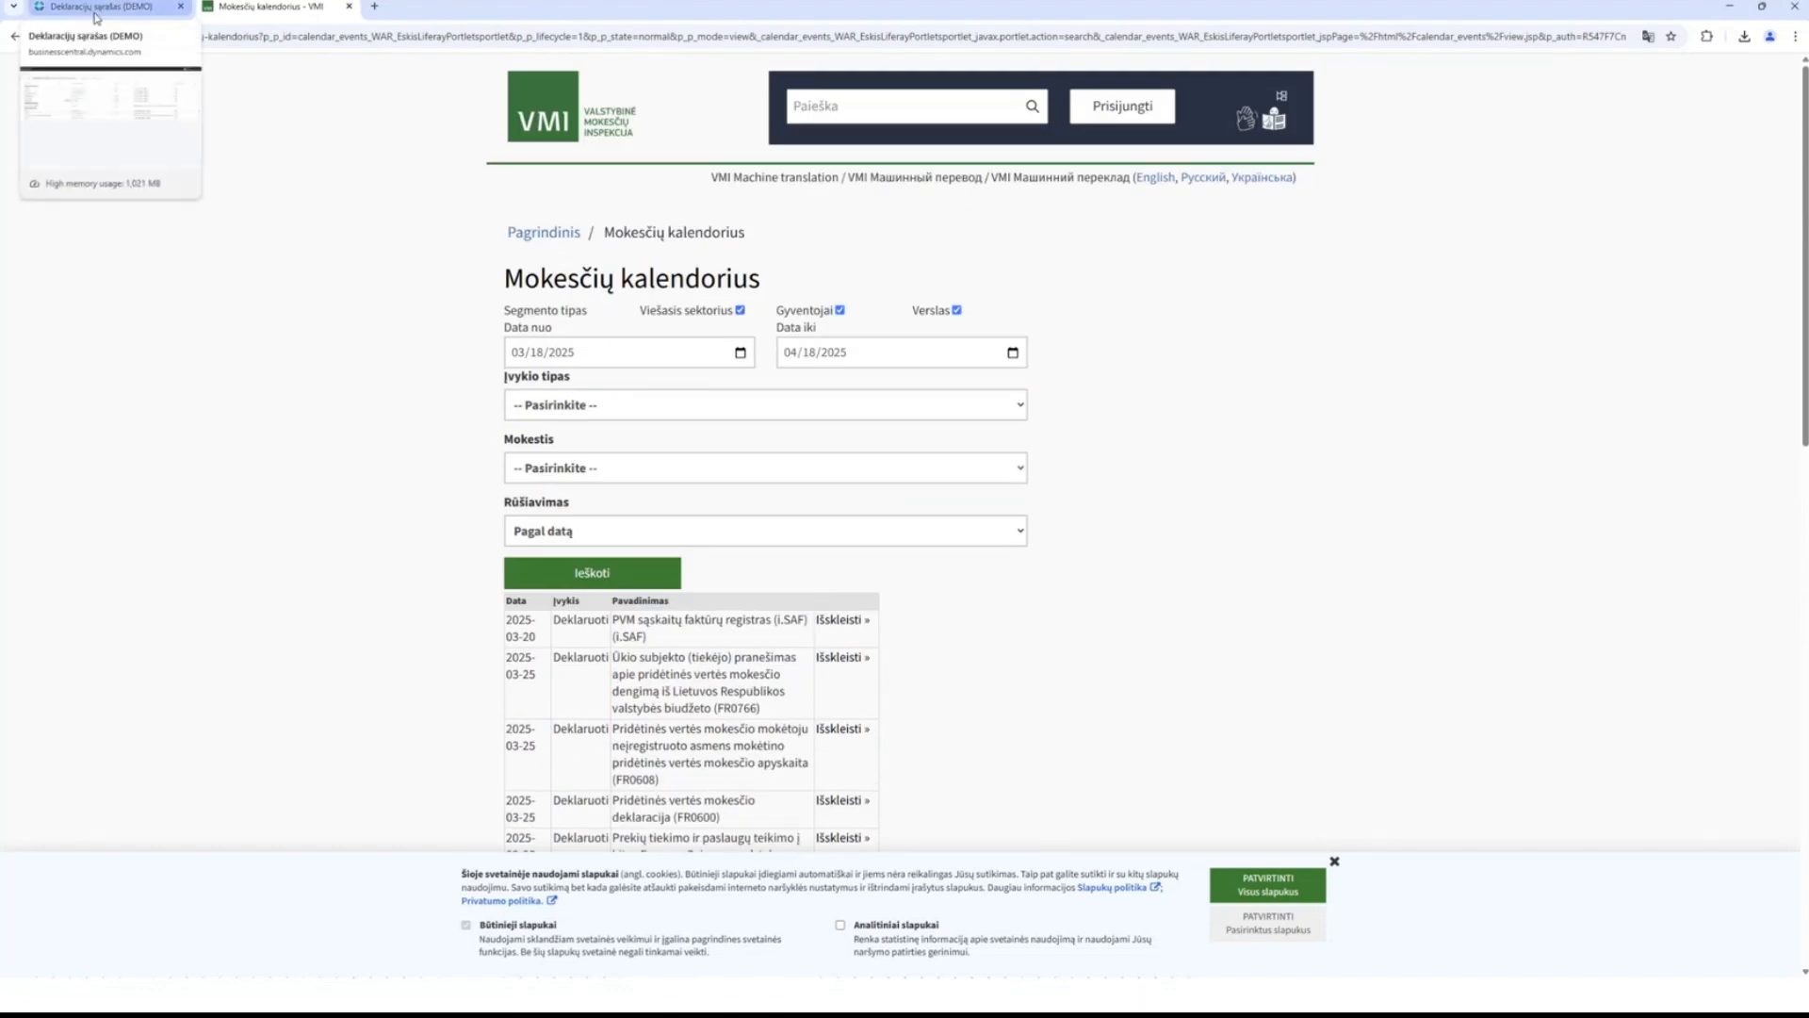
Return to Business Central, leave the declaration list, and look over the Demo EG home page.
left_click(99, 7)
left_click(57, 114)
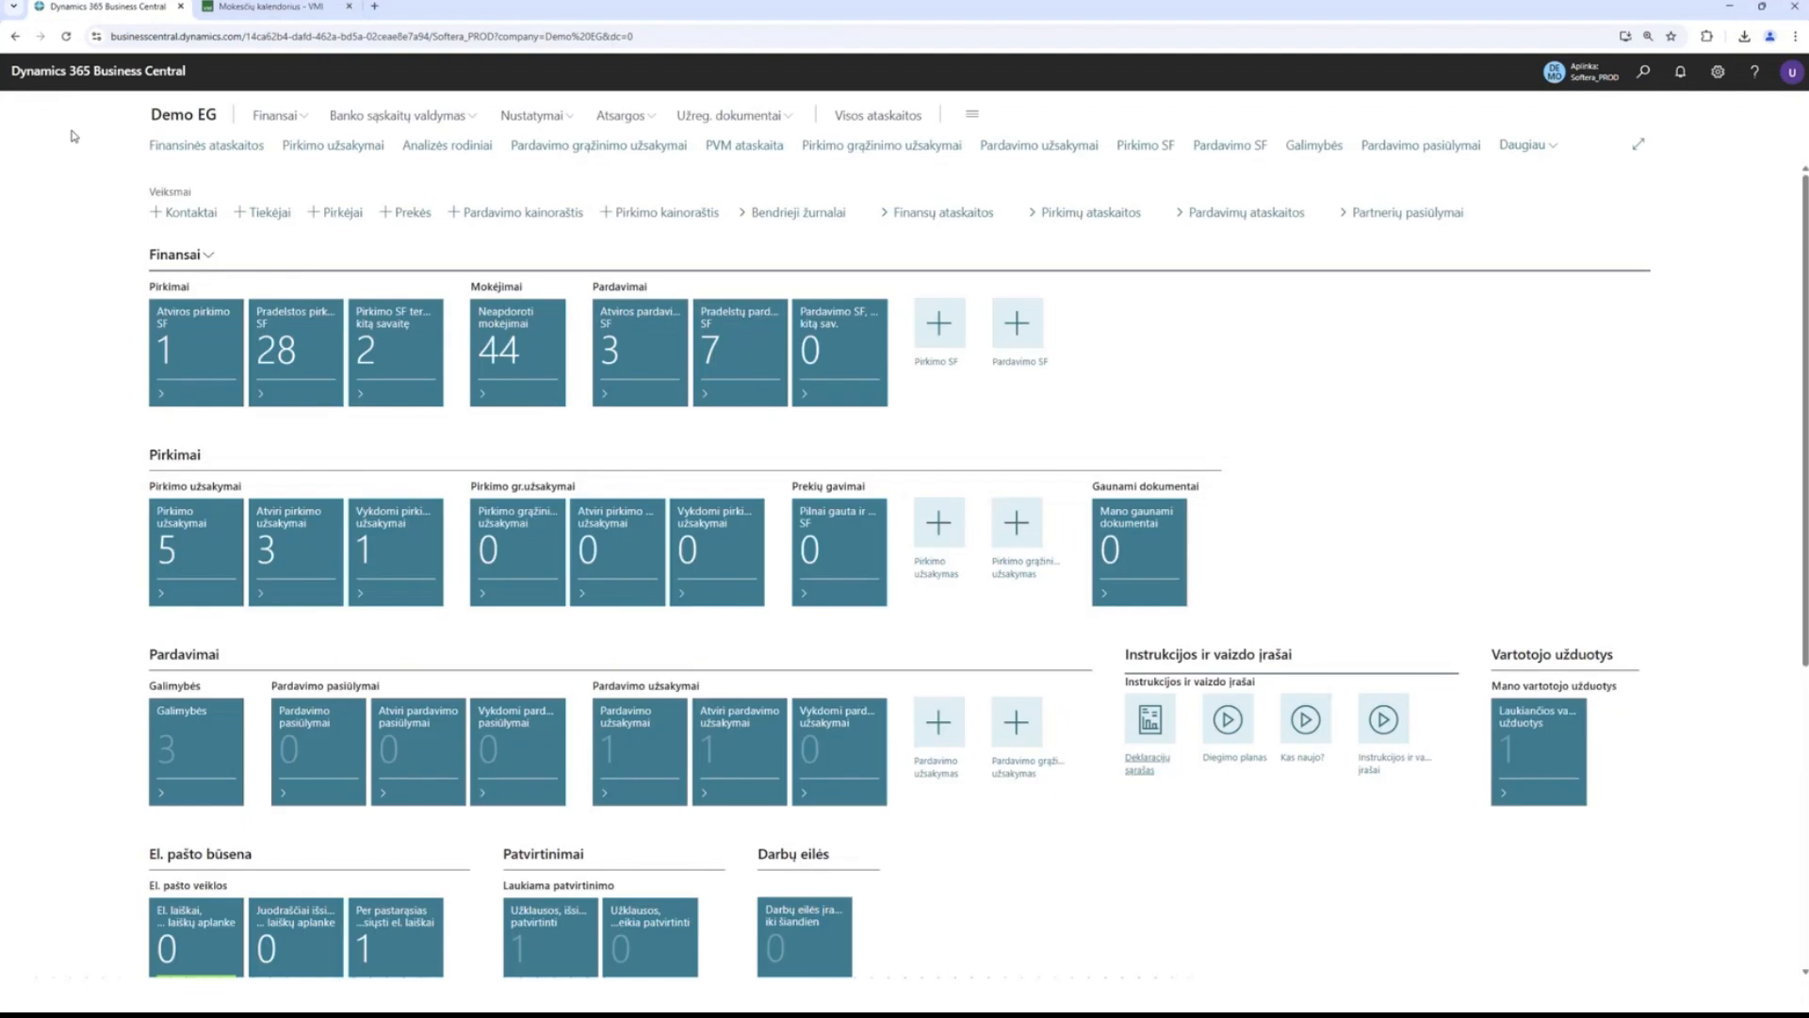
scroll(575, 222, "down", 4)
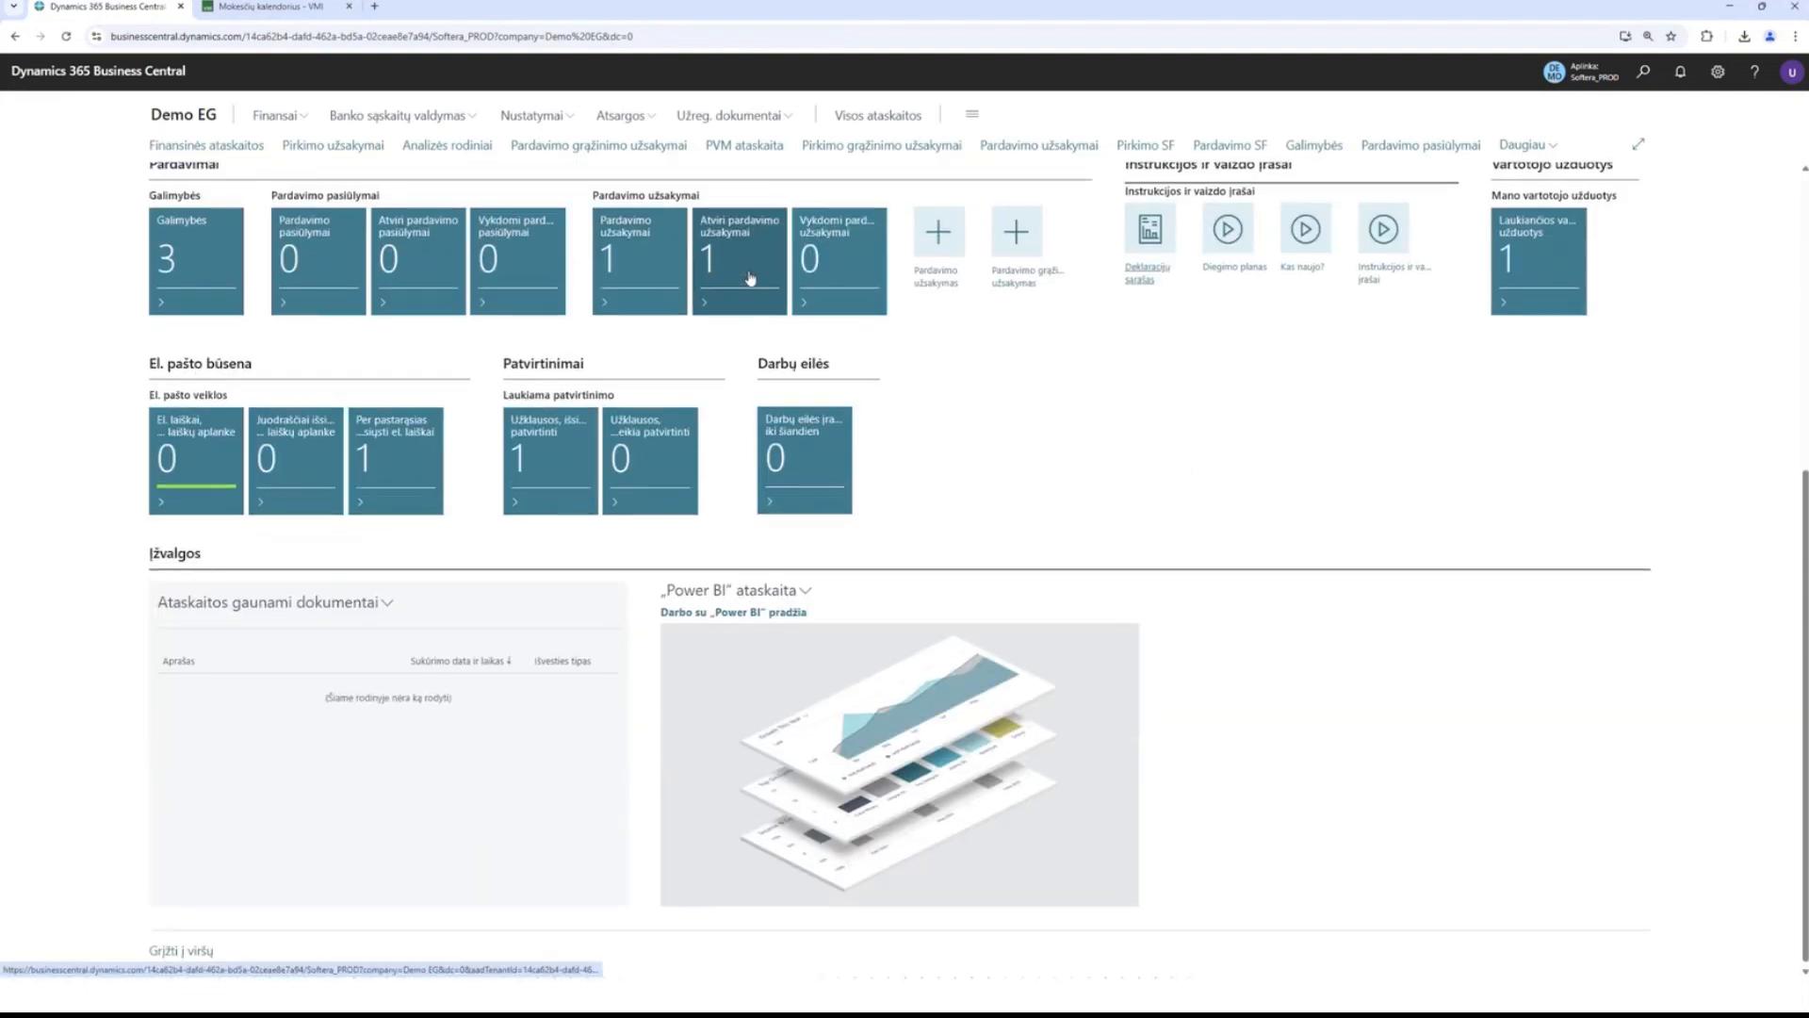
scroll(750, 278, "up", 5)
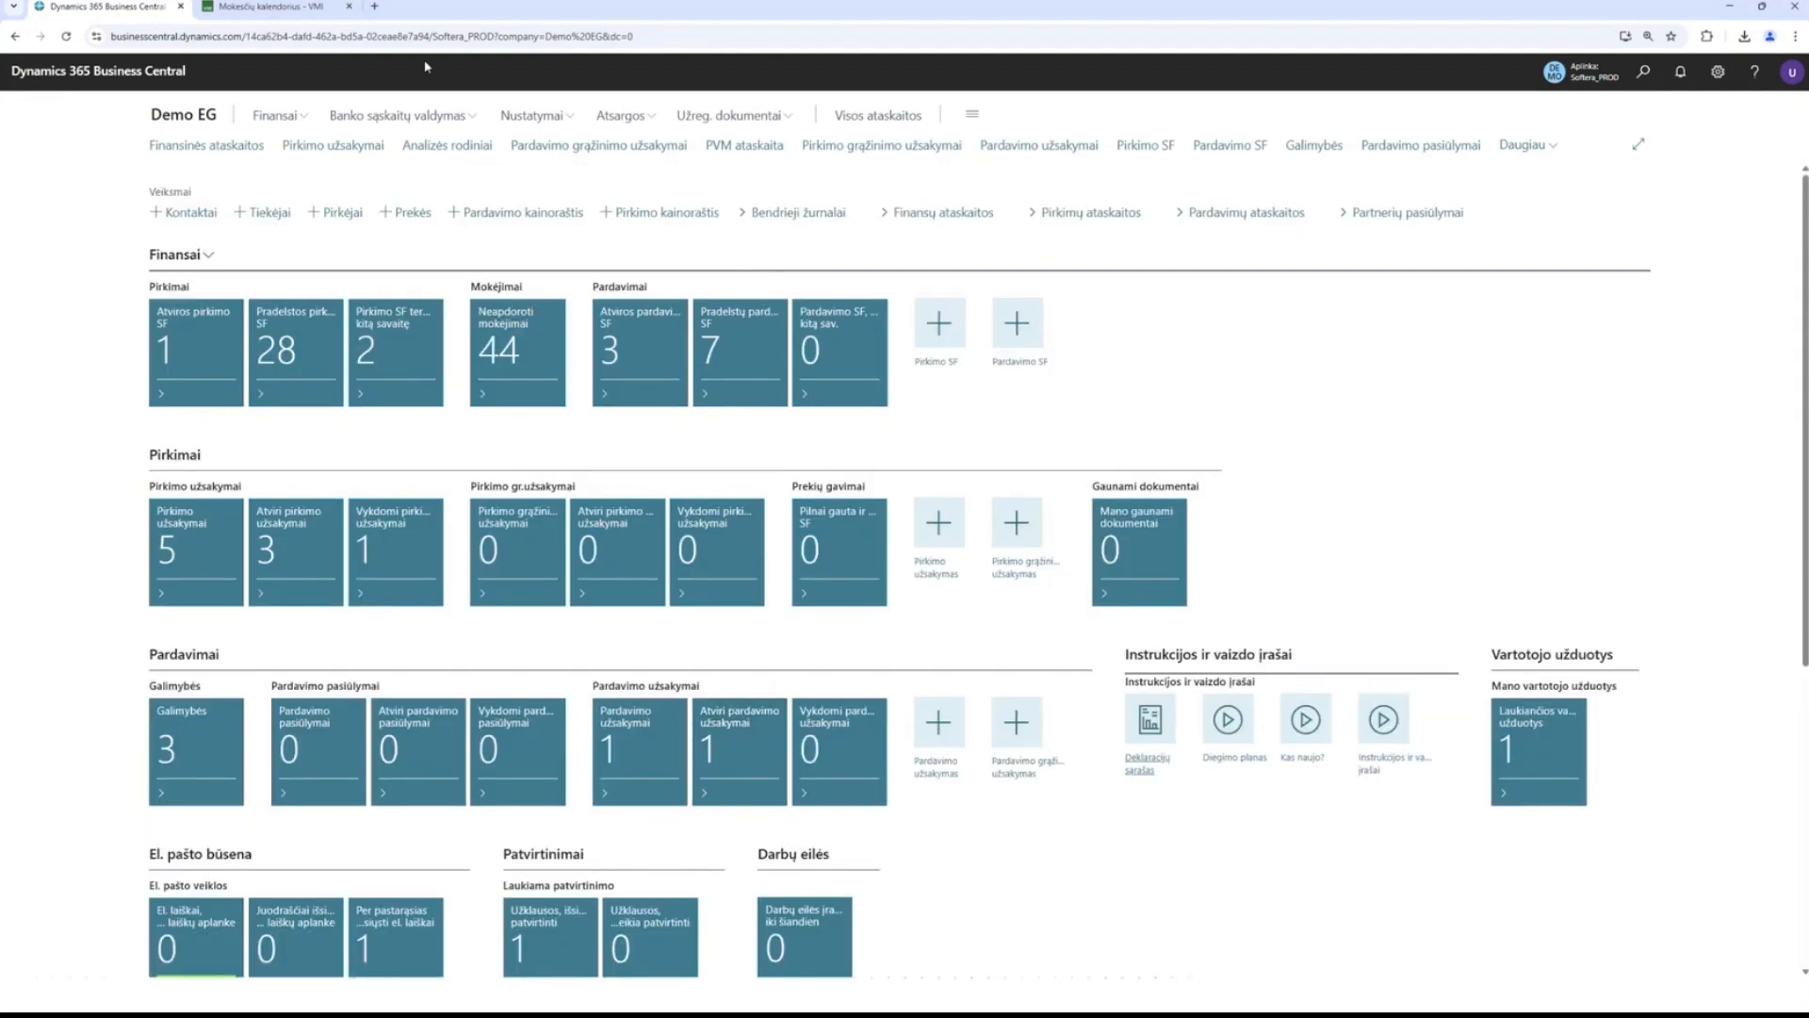
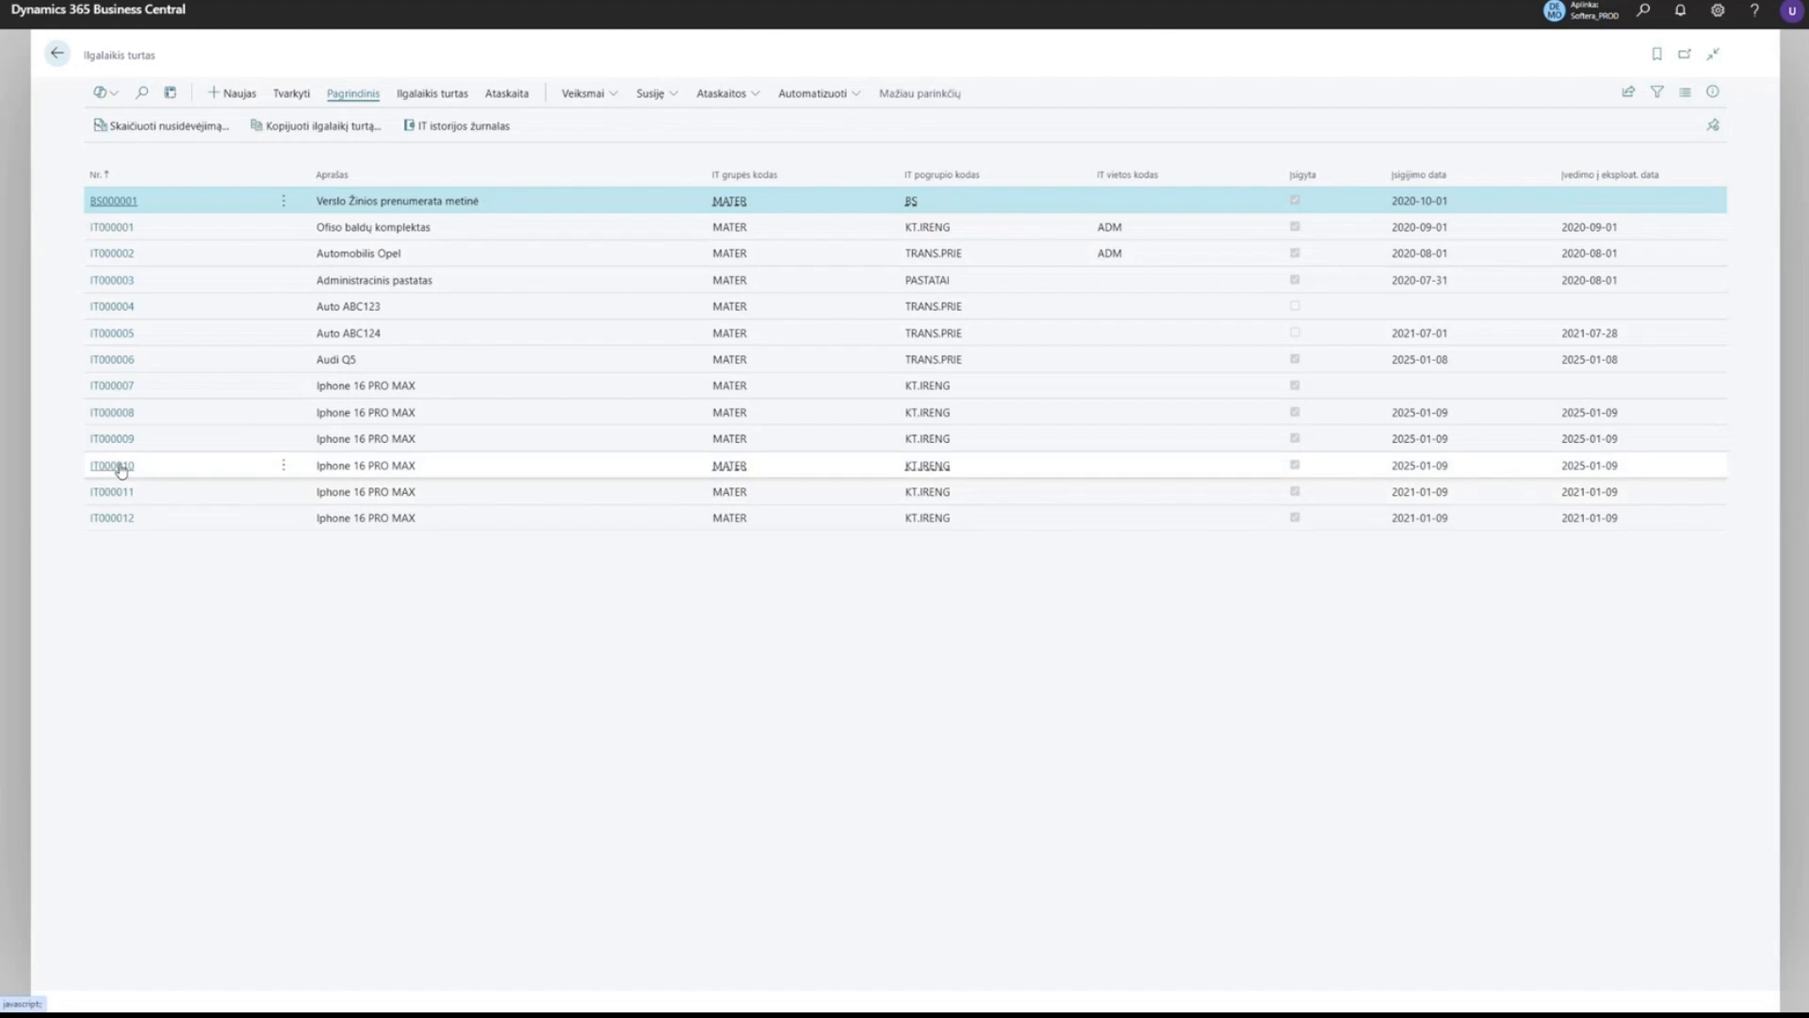
Open the card of fixed asset IT000011 and examine the value increase and latest depreciation lines in its ledger entries.
left_click(119, 492)
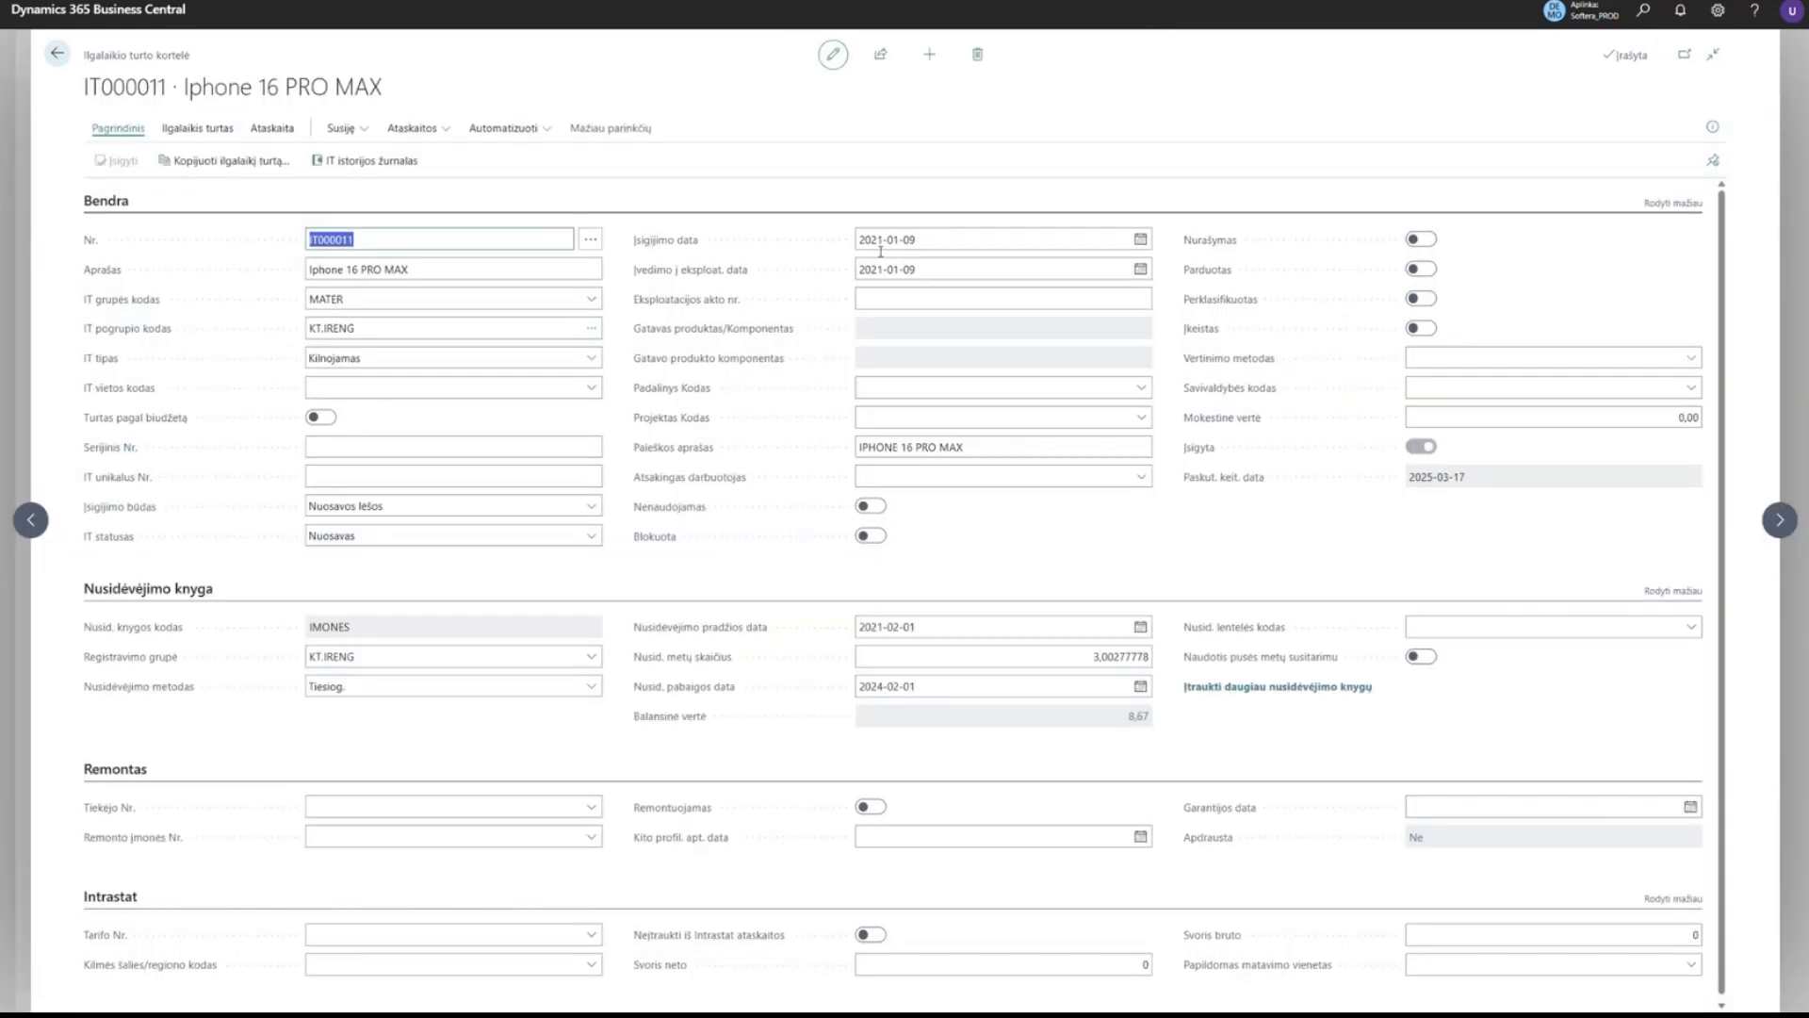
left_click(344, 128)
mouse_move(365, 249)
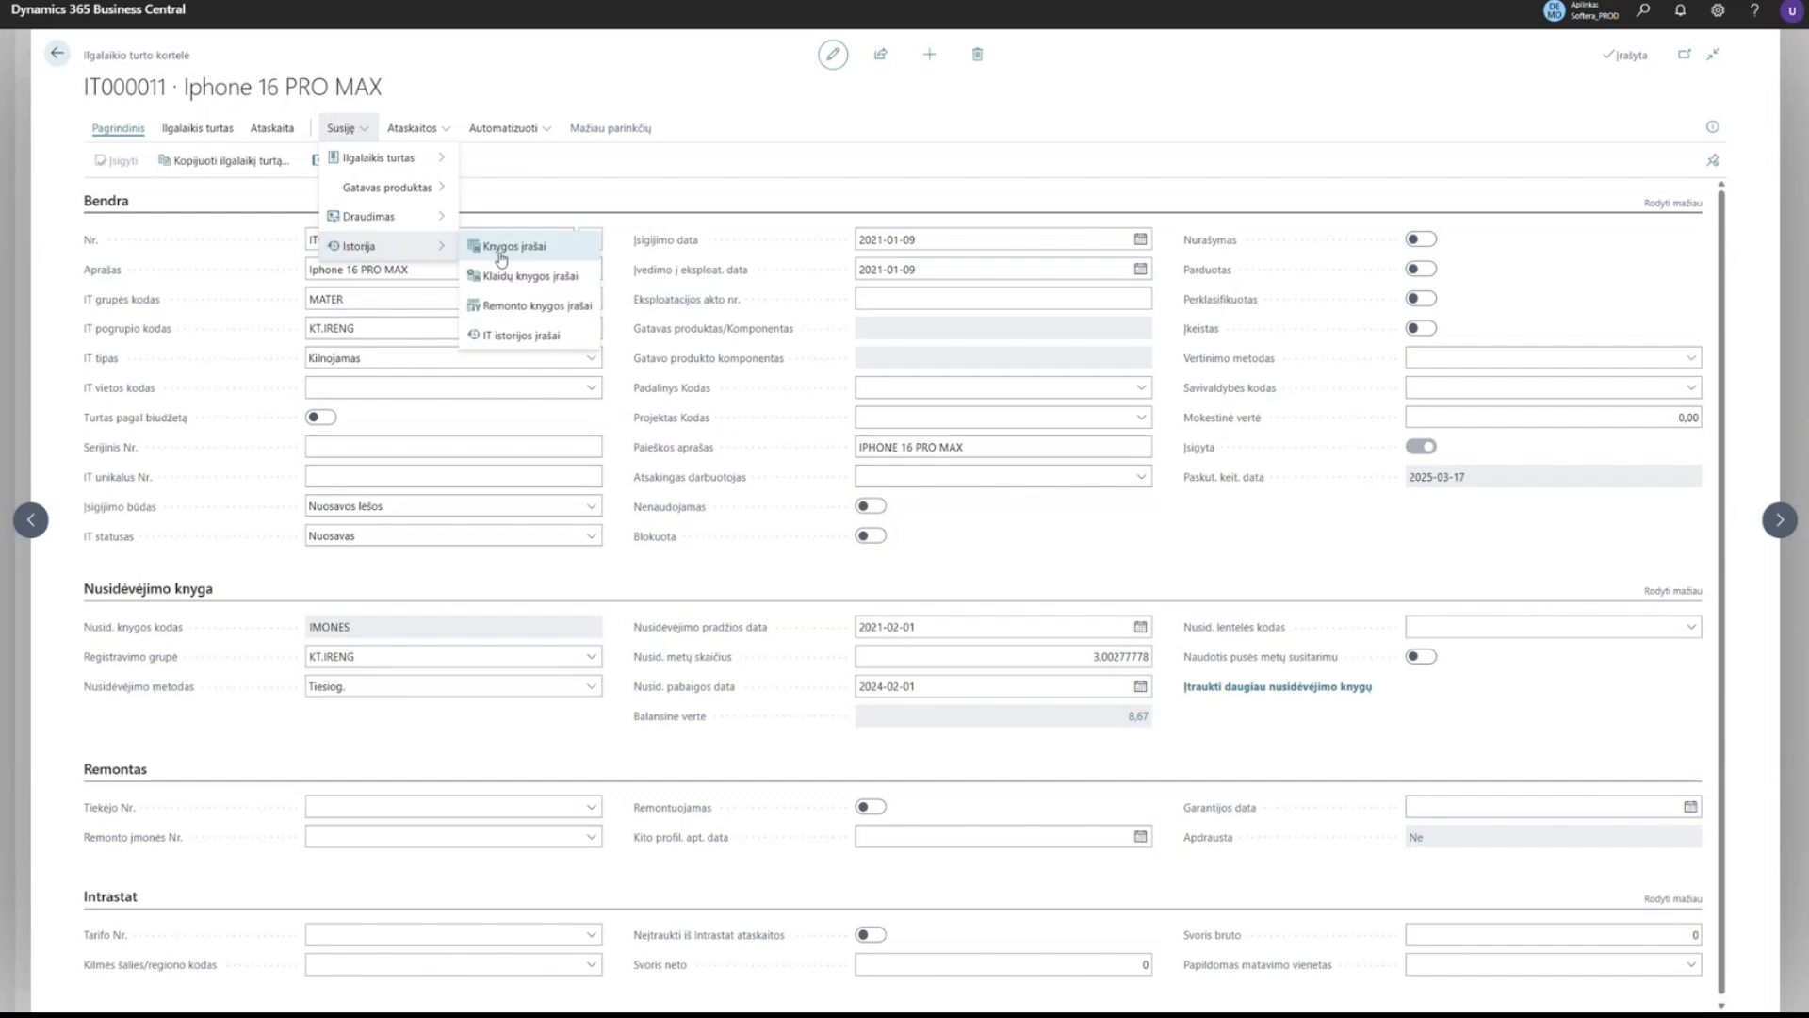
left_click(516, 247)
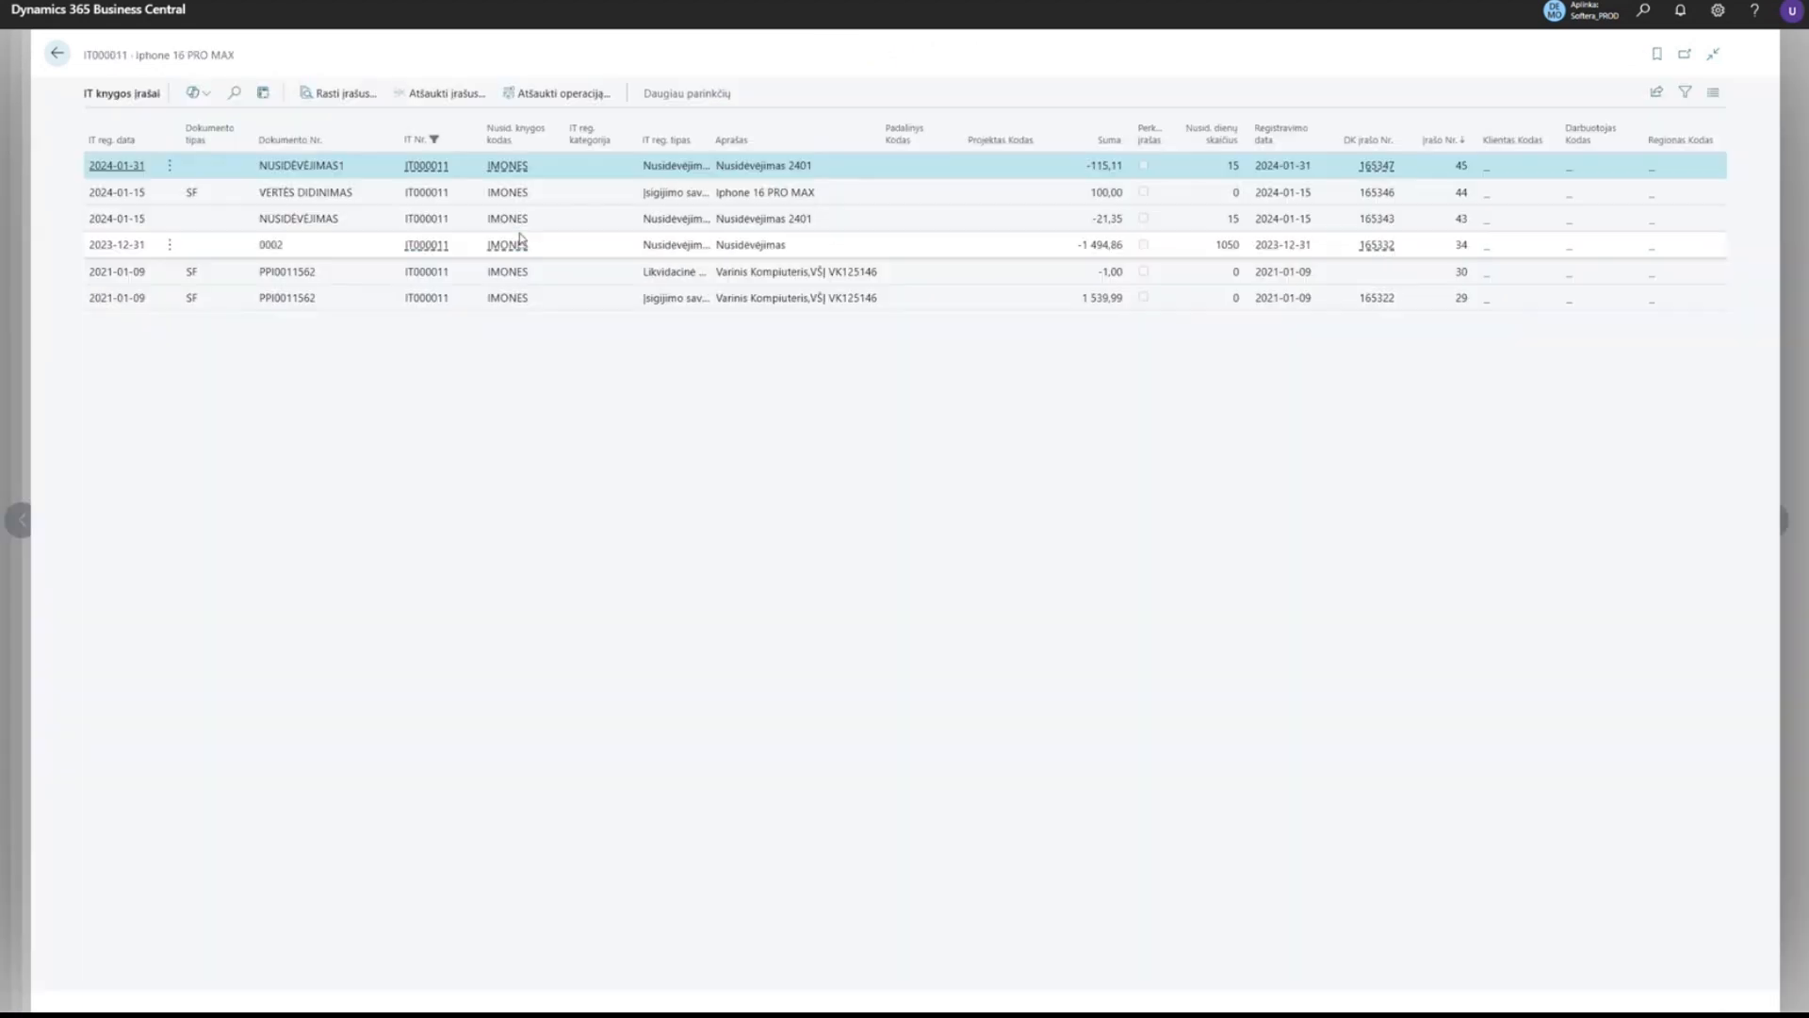
left_click(680, 198)
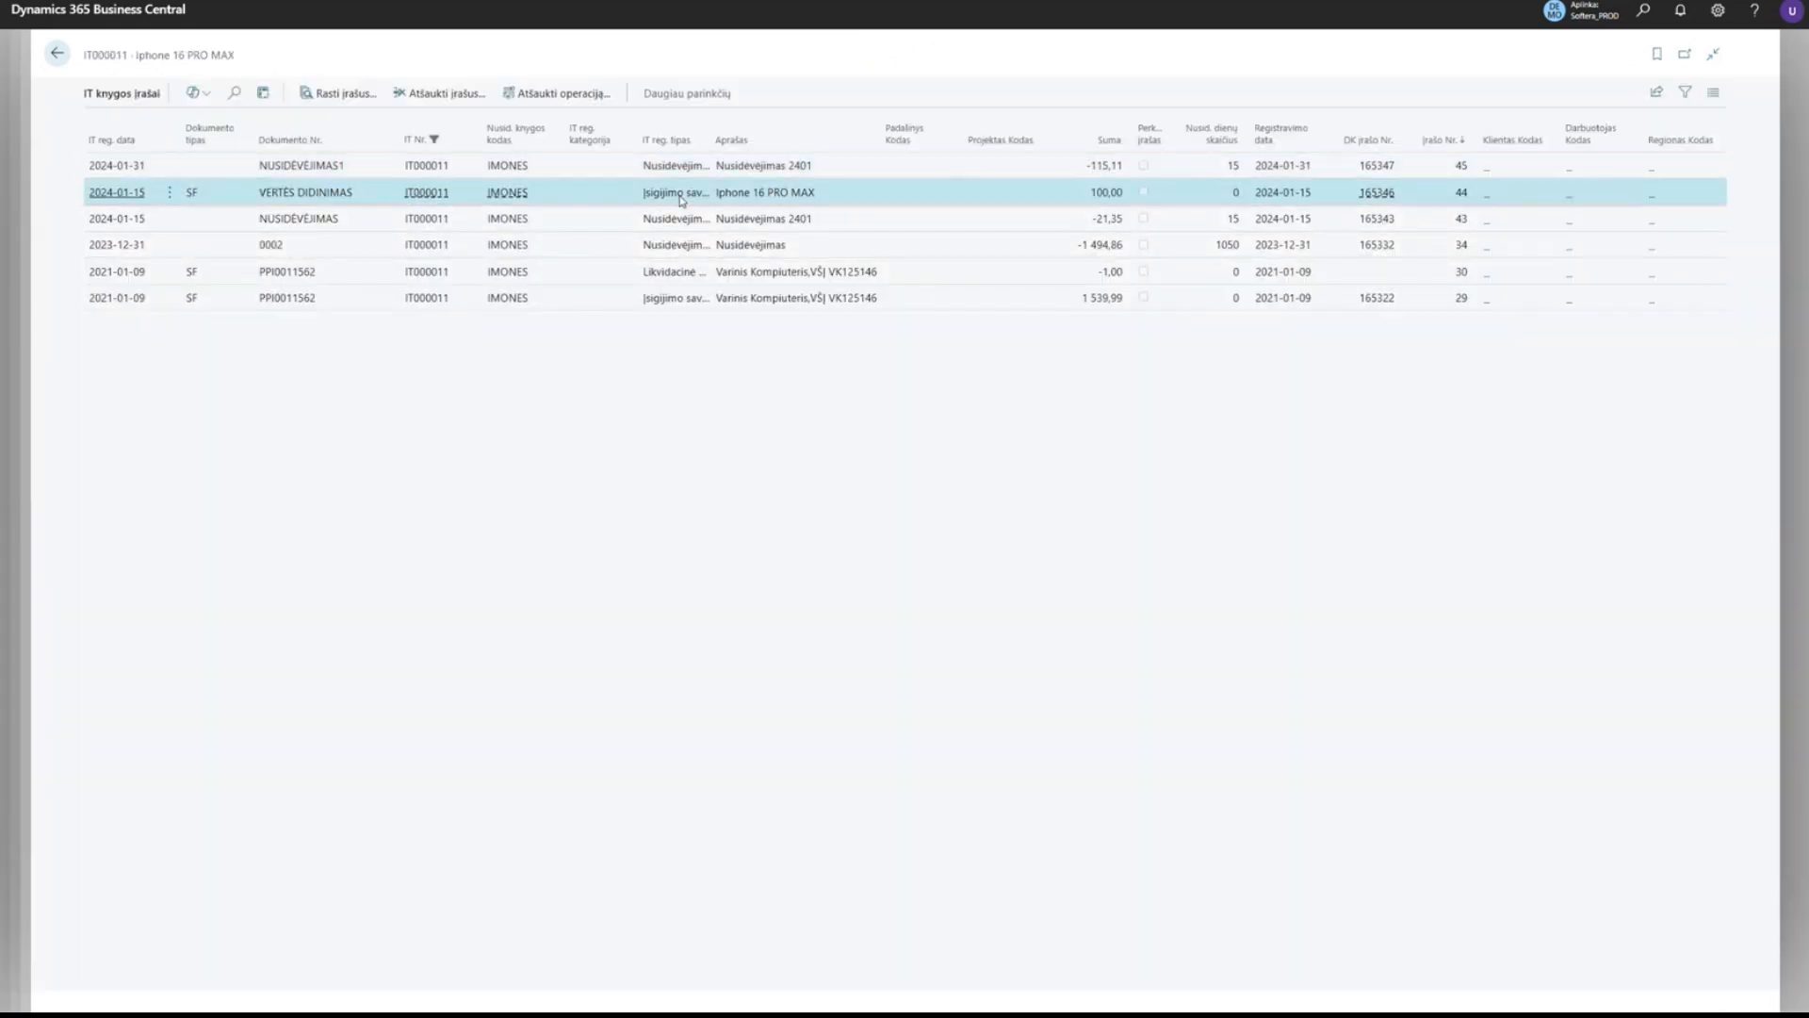
left_click(638, 169)
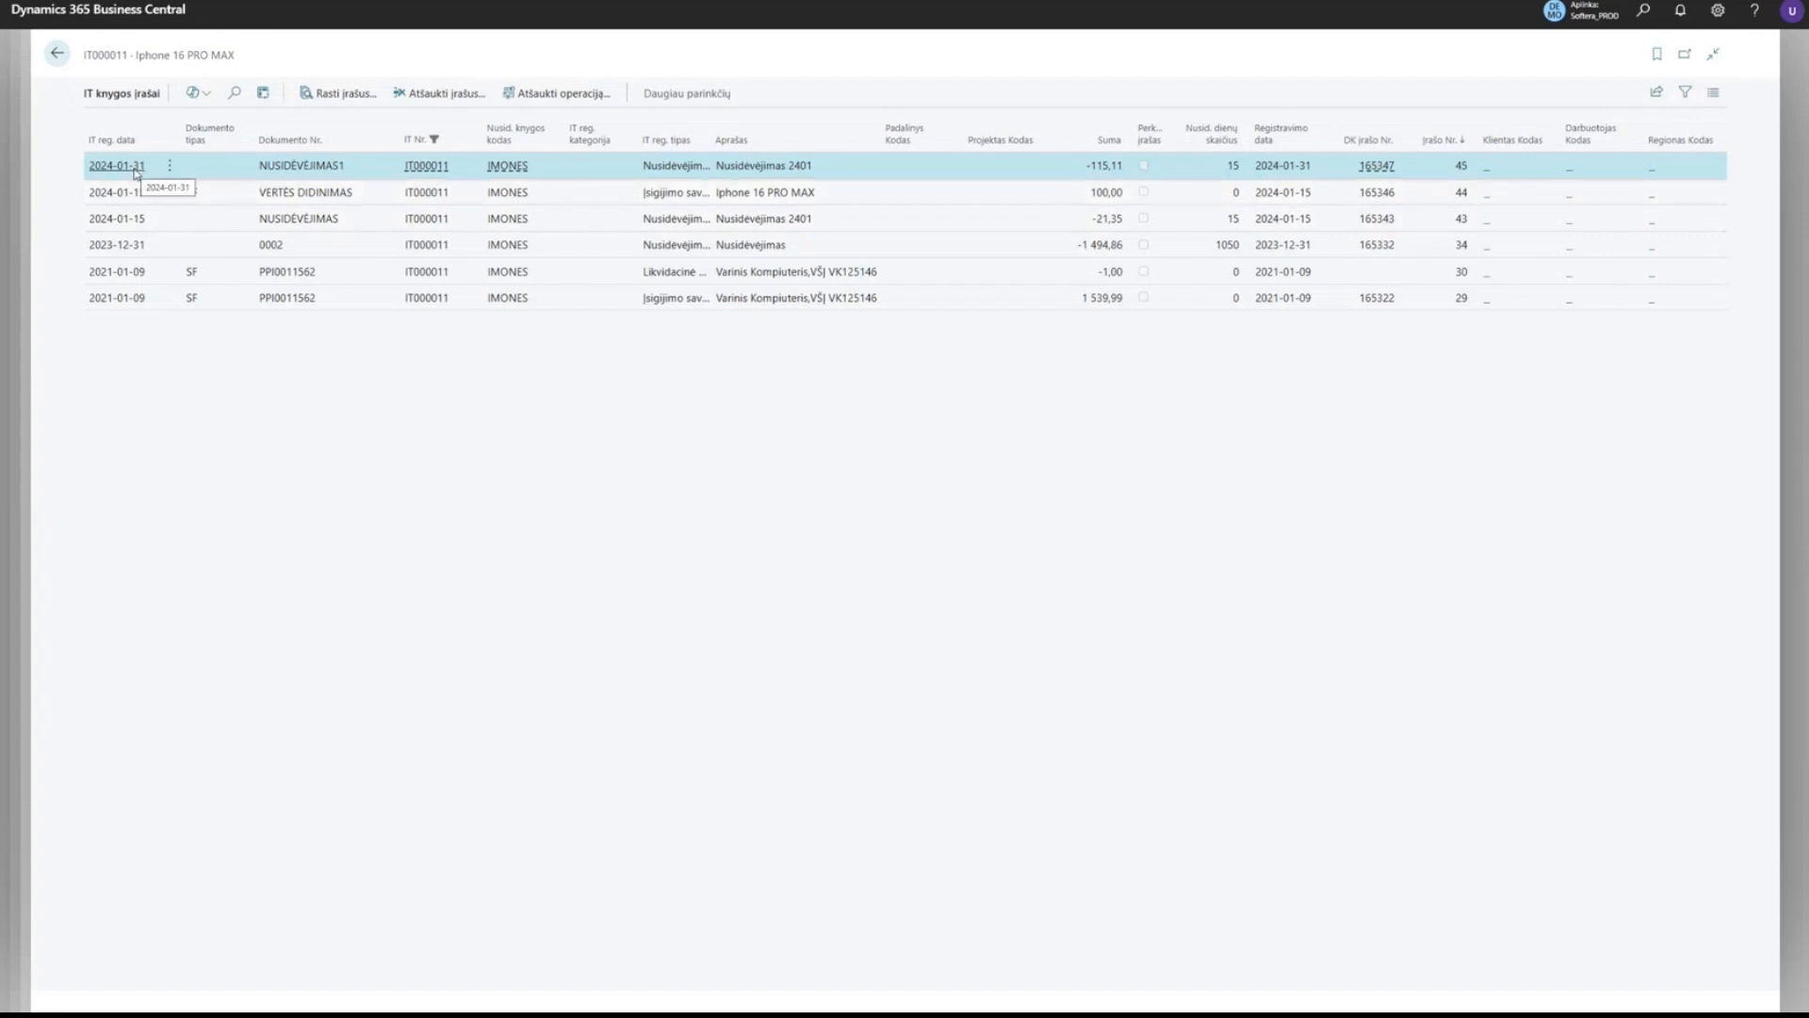
Copy the asset number IT000011 from the ledger entries page title and open Ilgalaikio turto DK žurnalai.
double_click(107, 56)
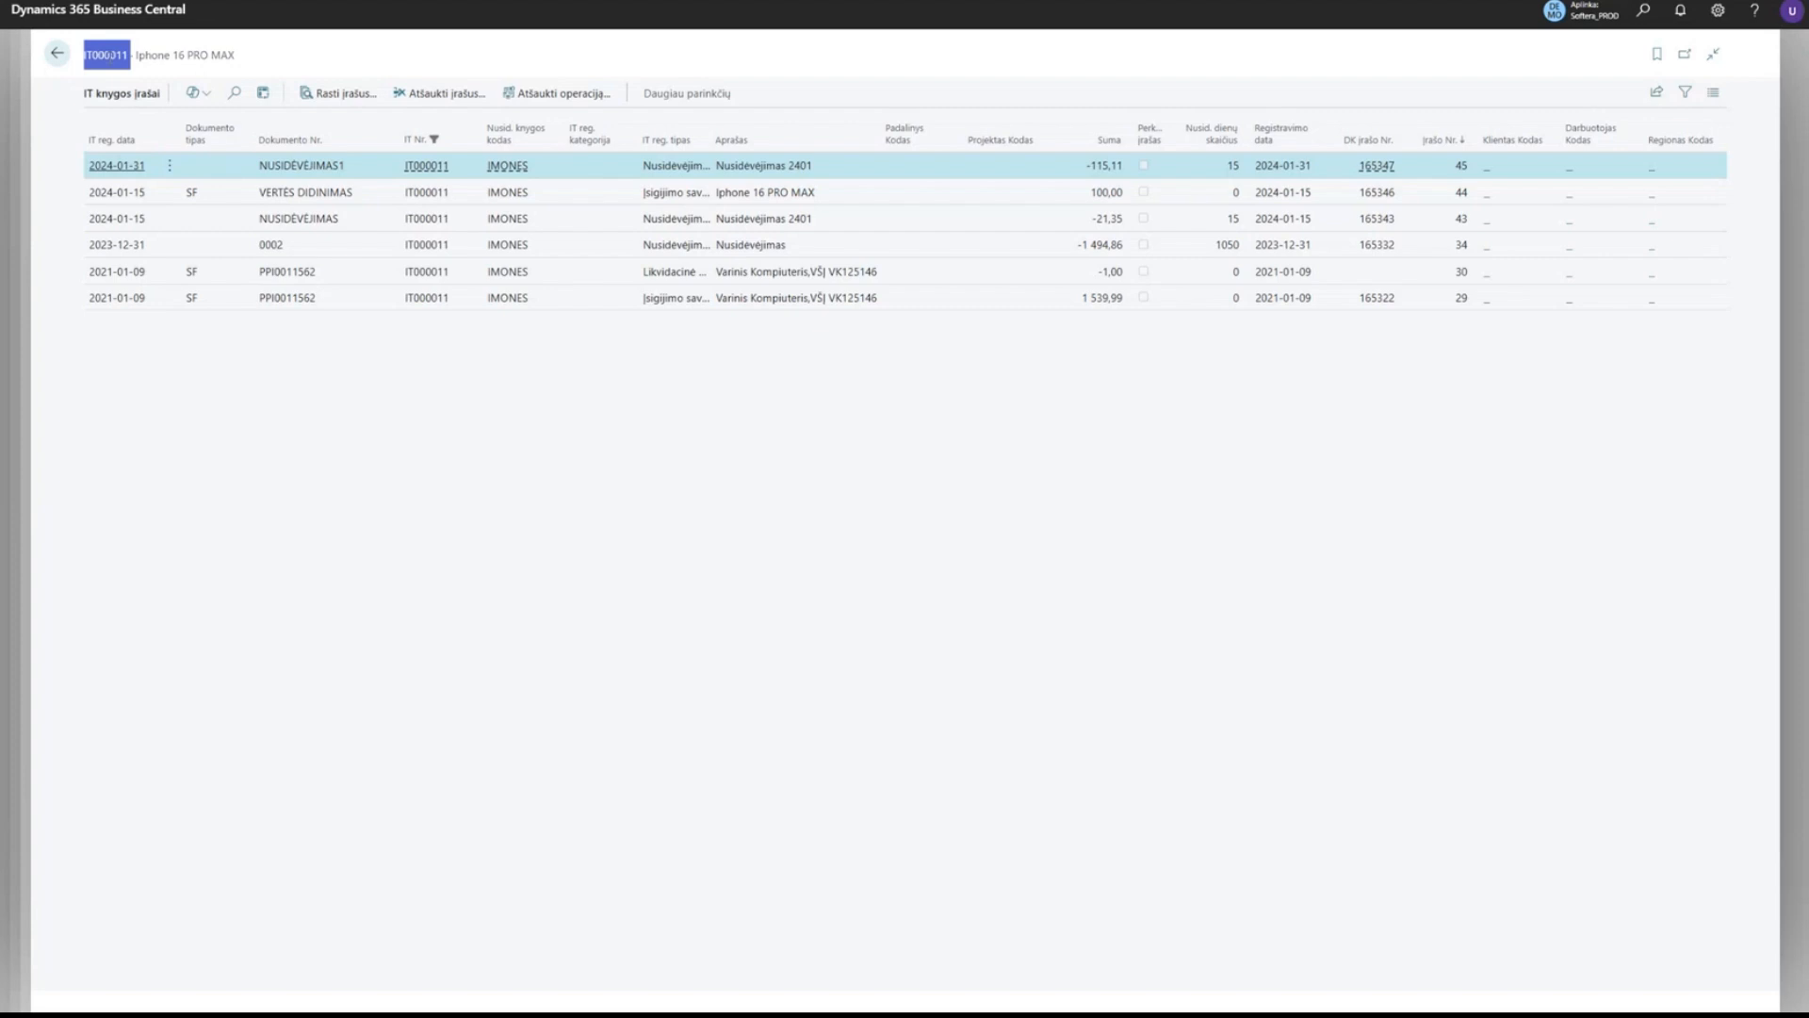
left_click(1635, 13)
key("ctrl+c")
type("ilg turt dk ur")
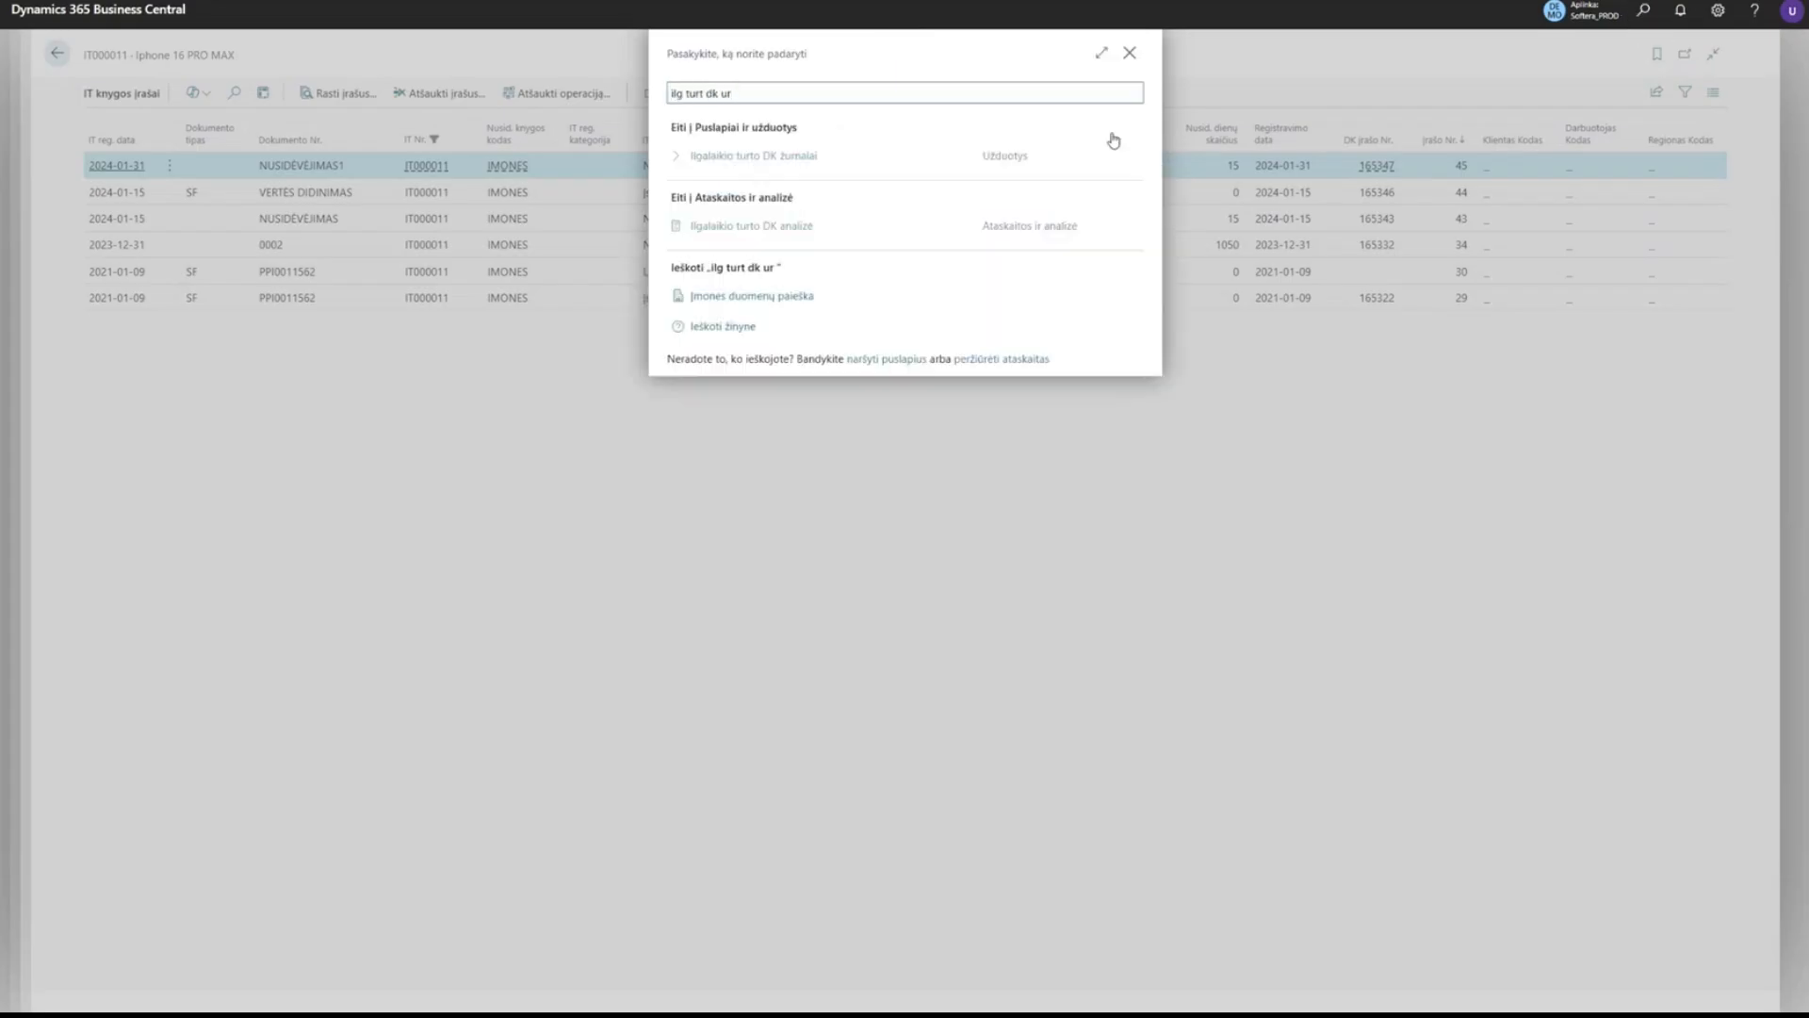
left_click(740, 158)
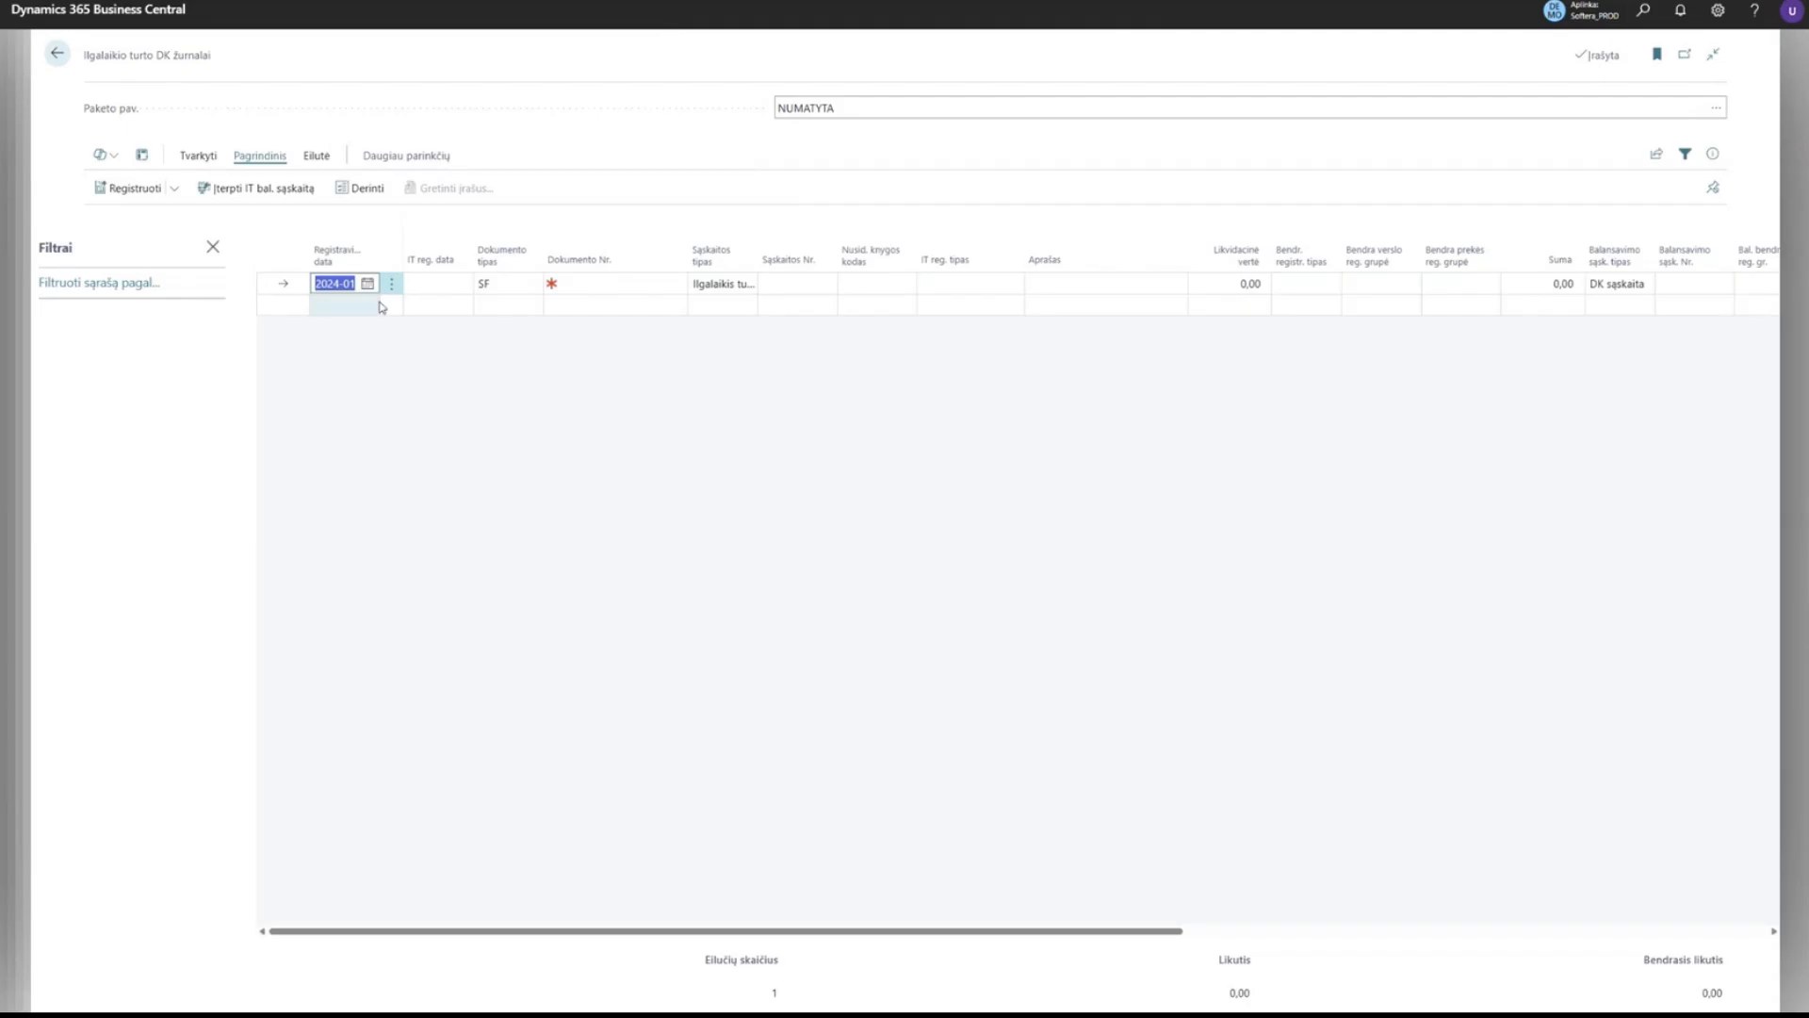
Set the journal line's posting date to 2024-01-29 and its document number to Vertės didinimas.
left_click(369, 286)
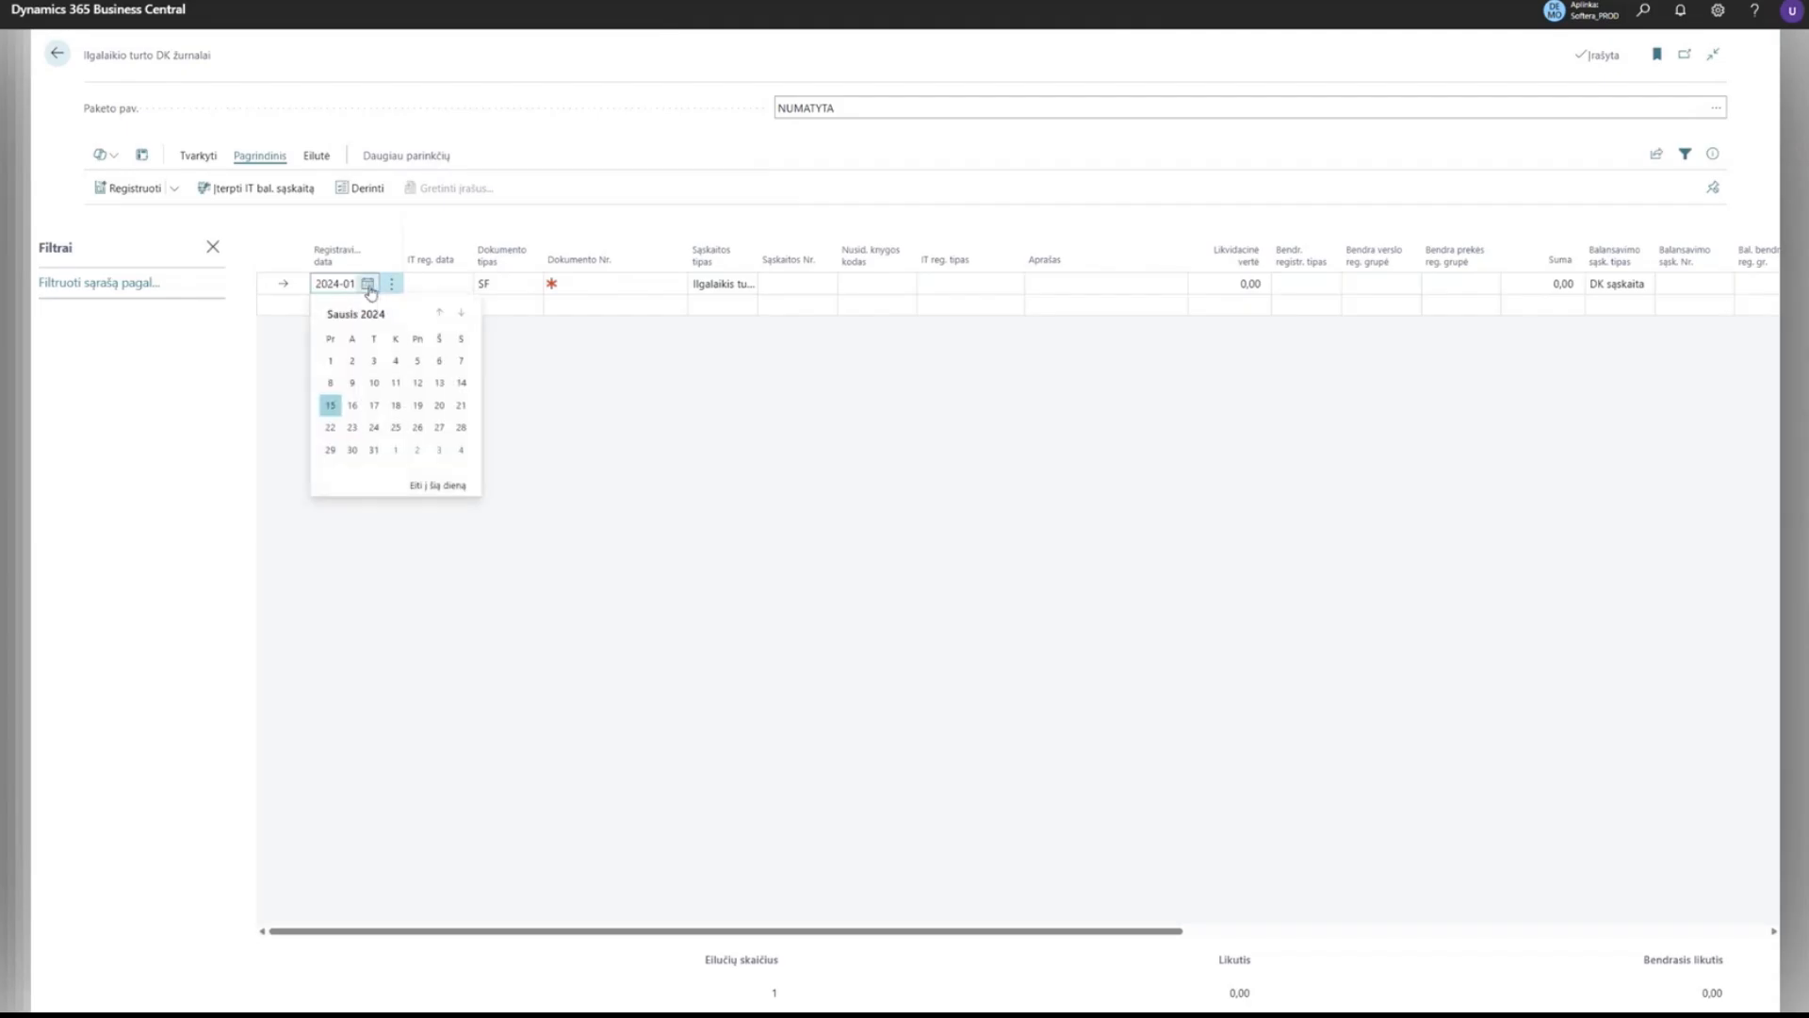
left_click(331, 451)
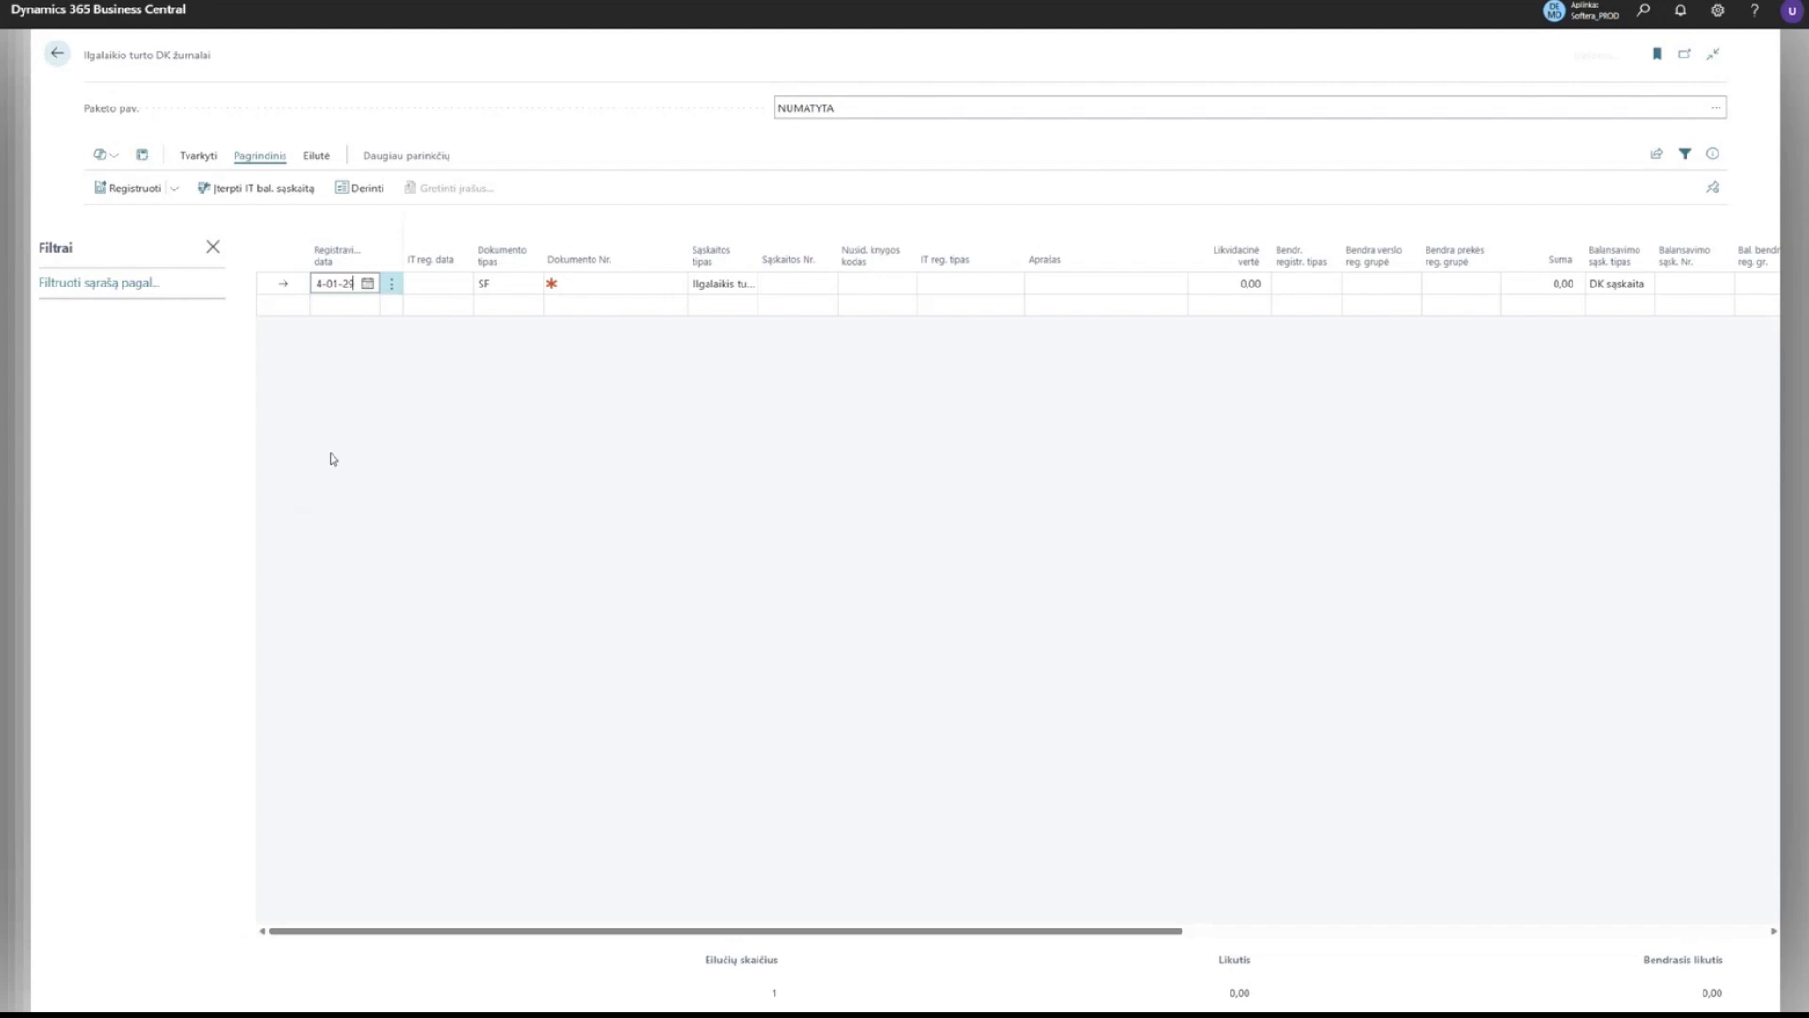
left_click(556, 285)
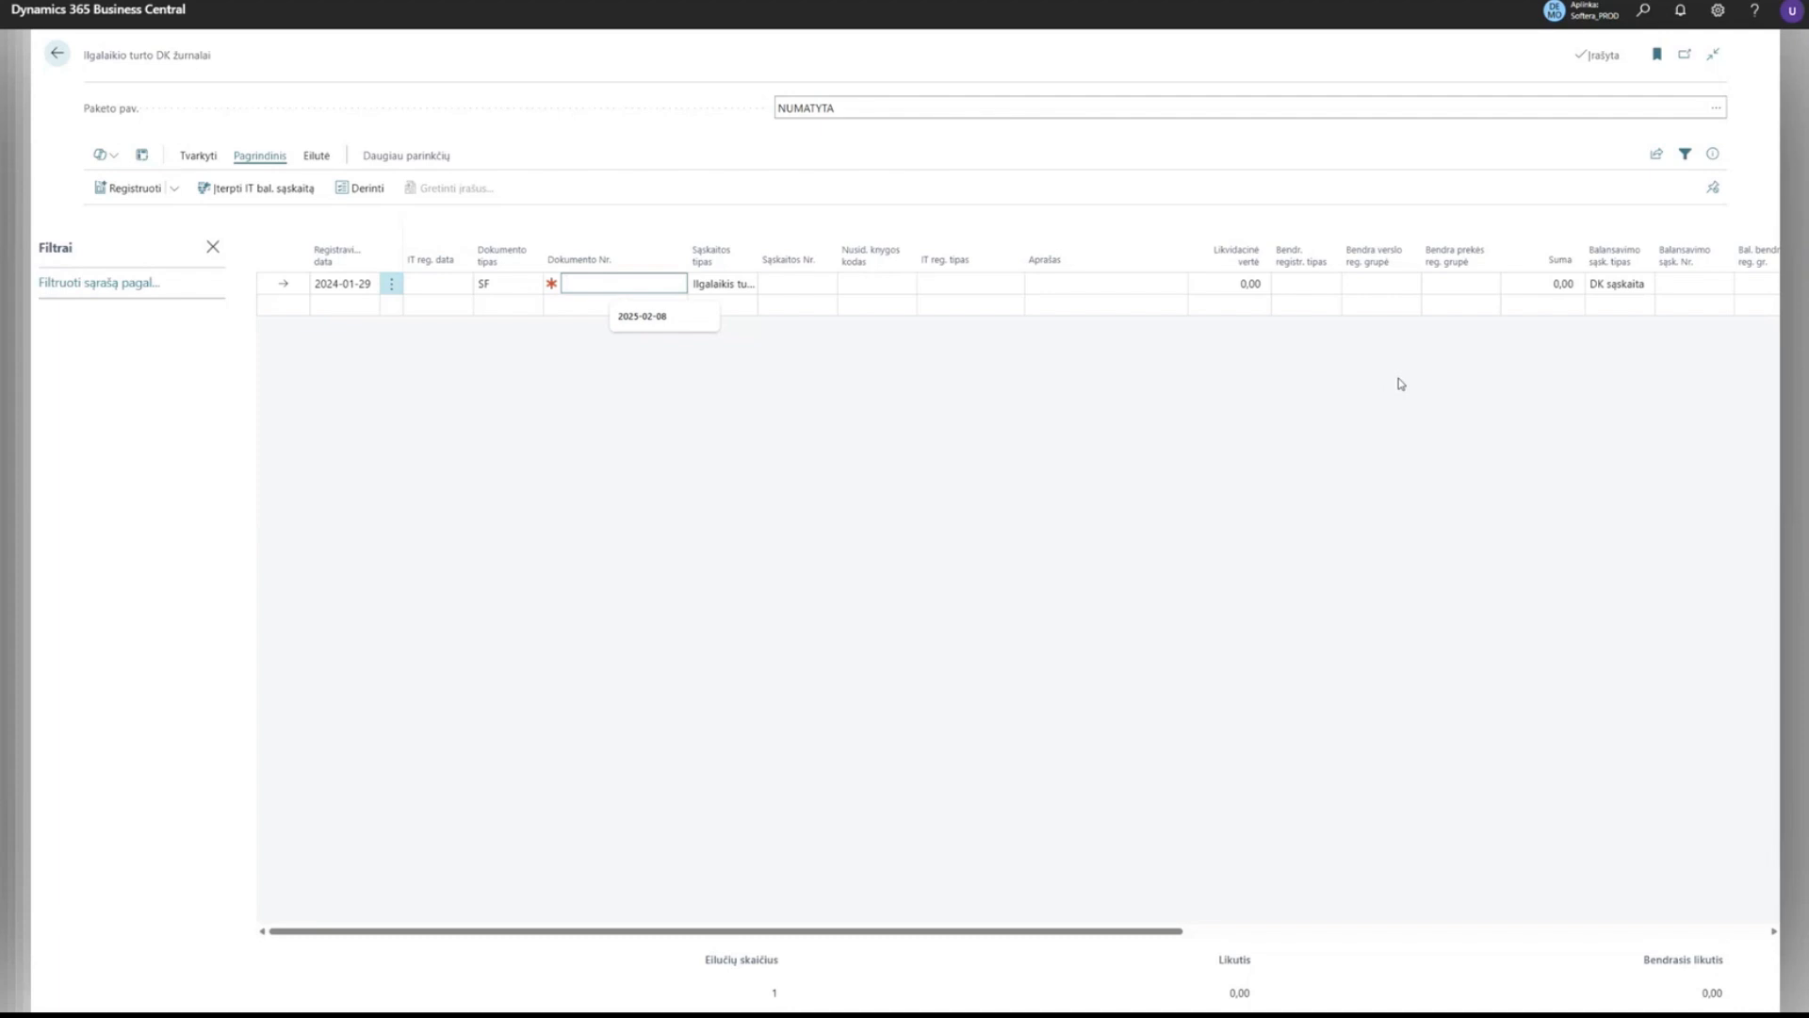
type("Vertės didinima")
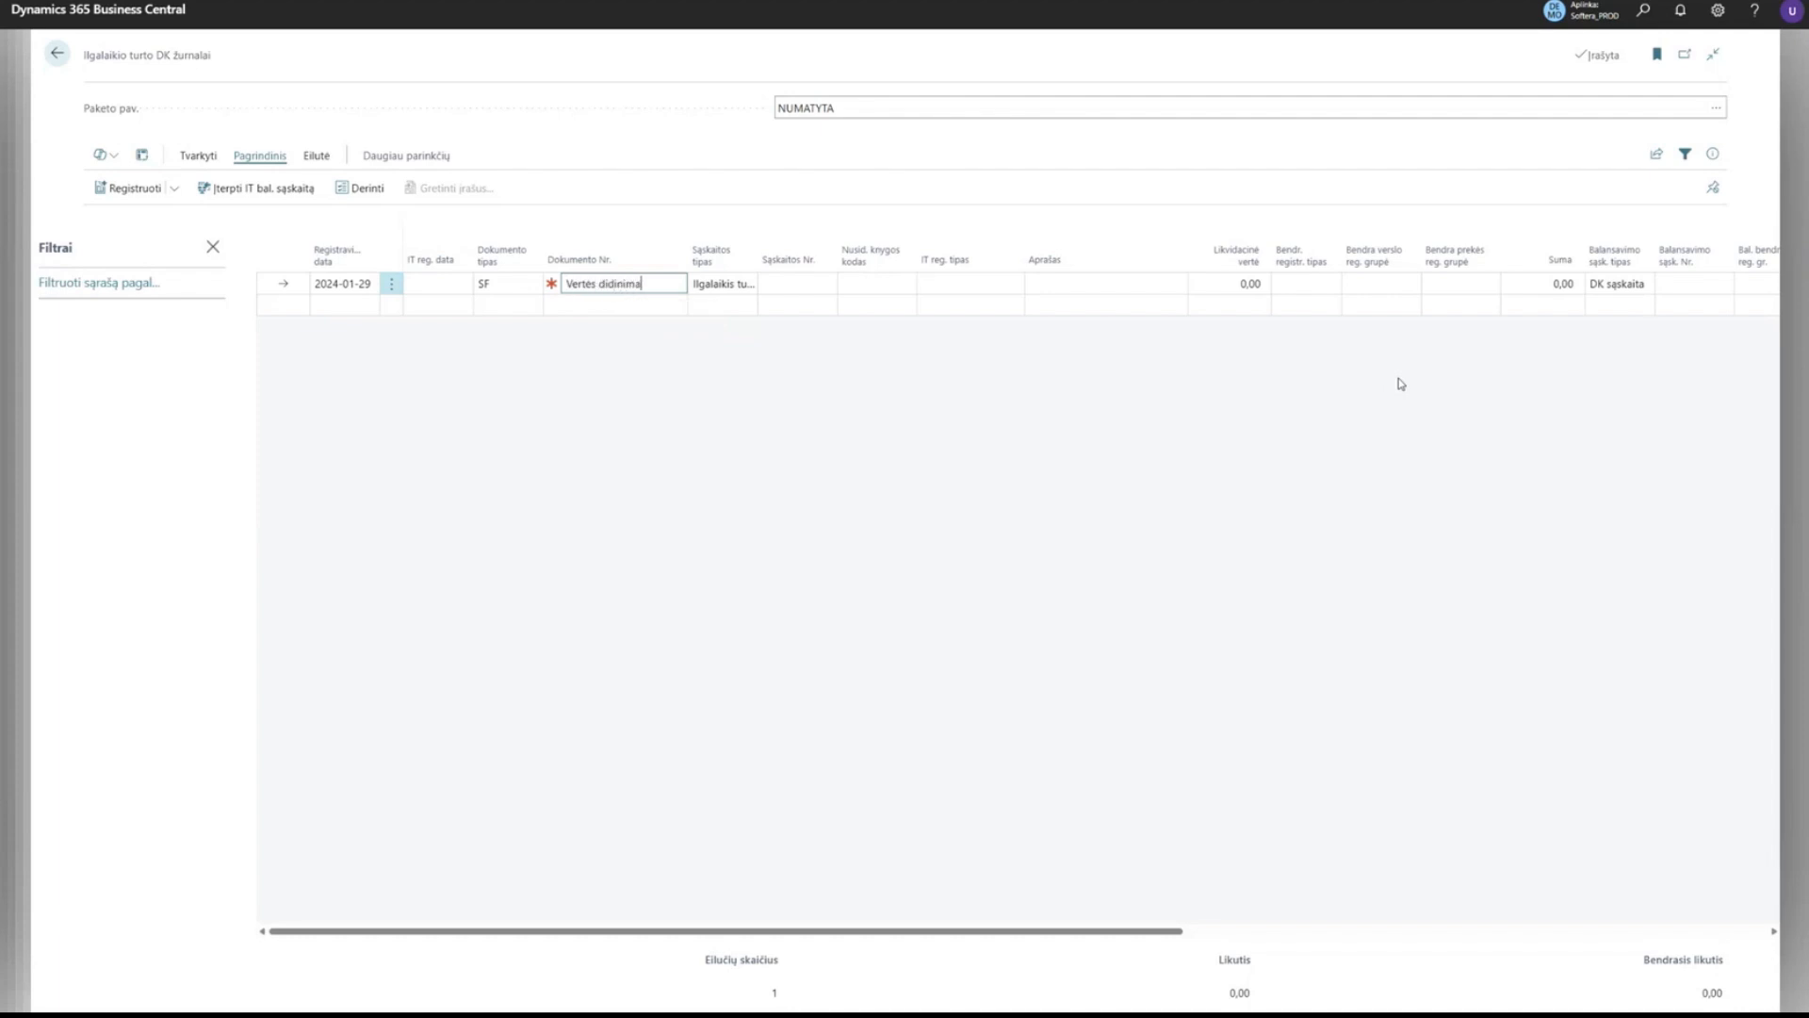
type("s")
Set the journal line's account number to the copied IT000011 and its fixed asset posting type to Įsigijimo savikaina.
left_click(801, 285)
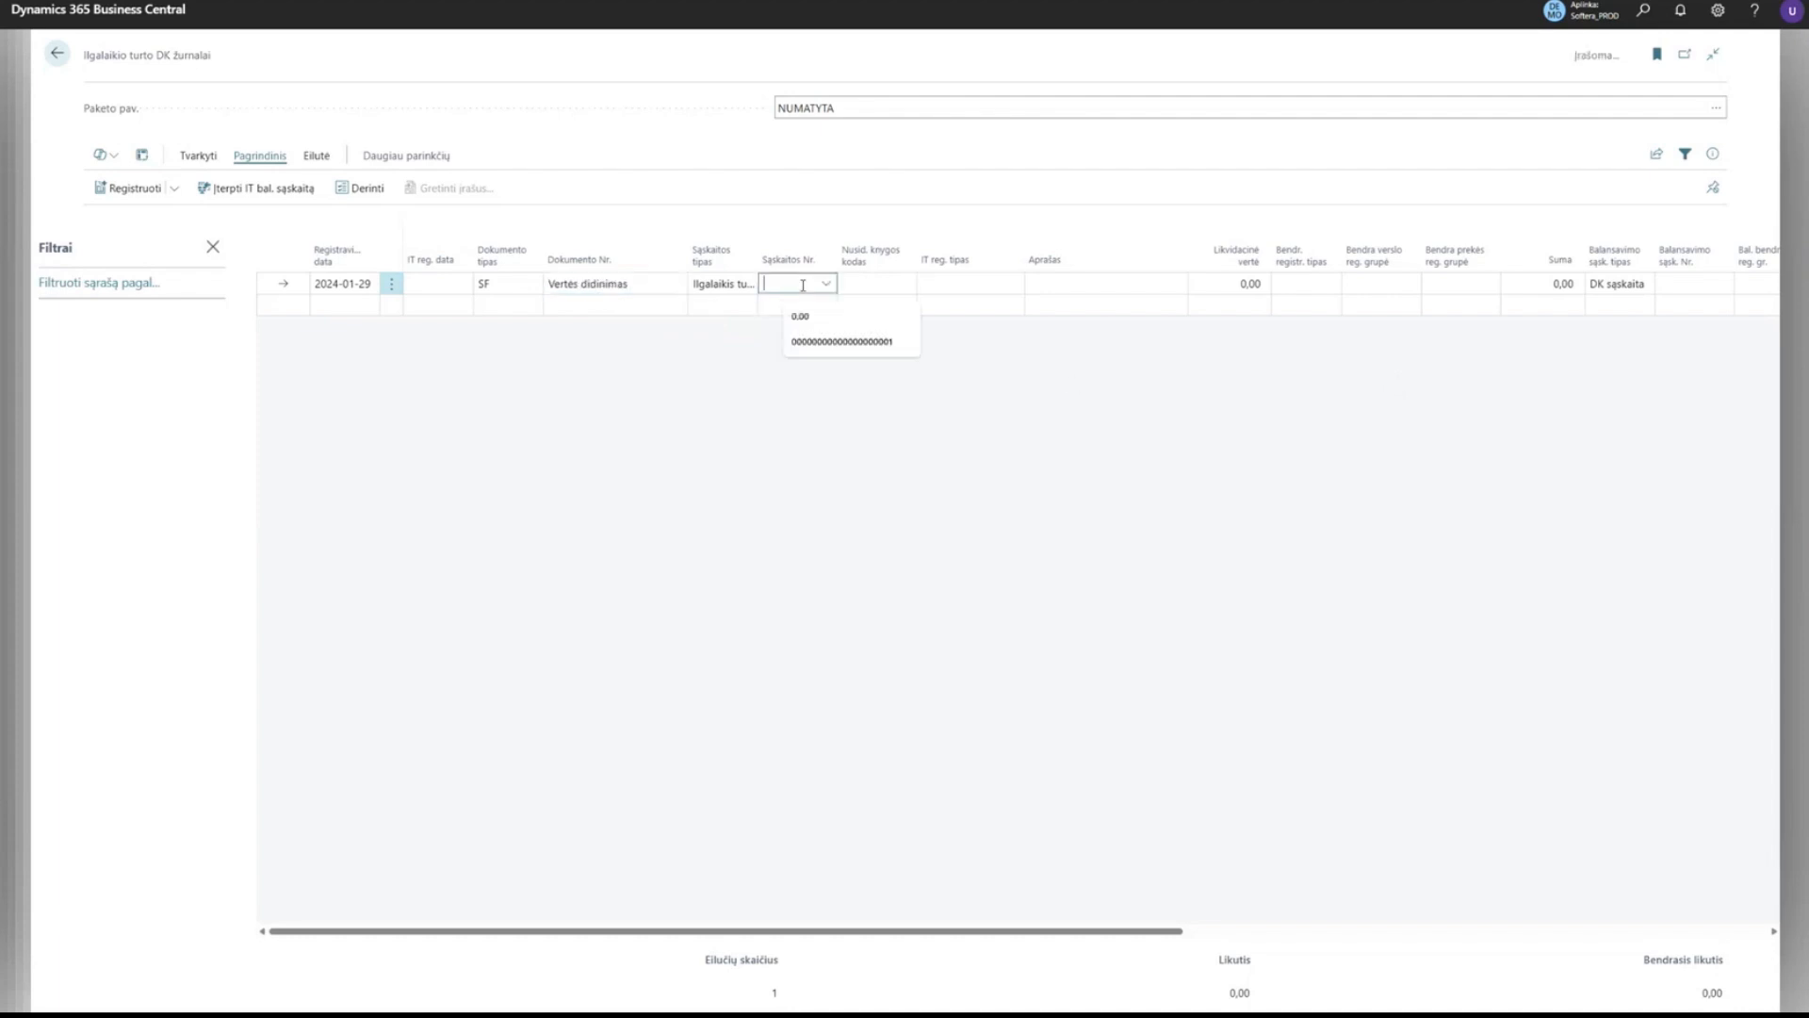
key("ctrl+v")
left_click(673, 398)
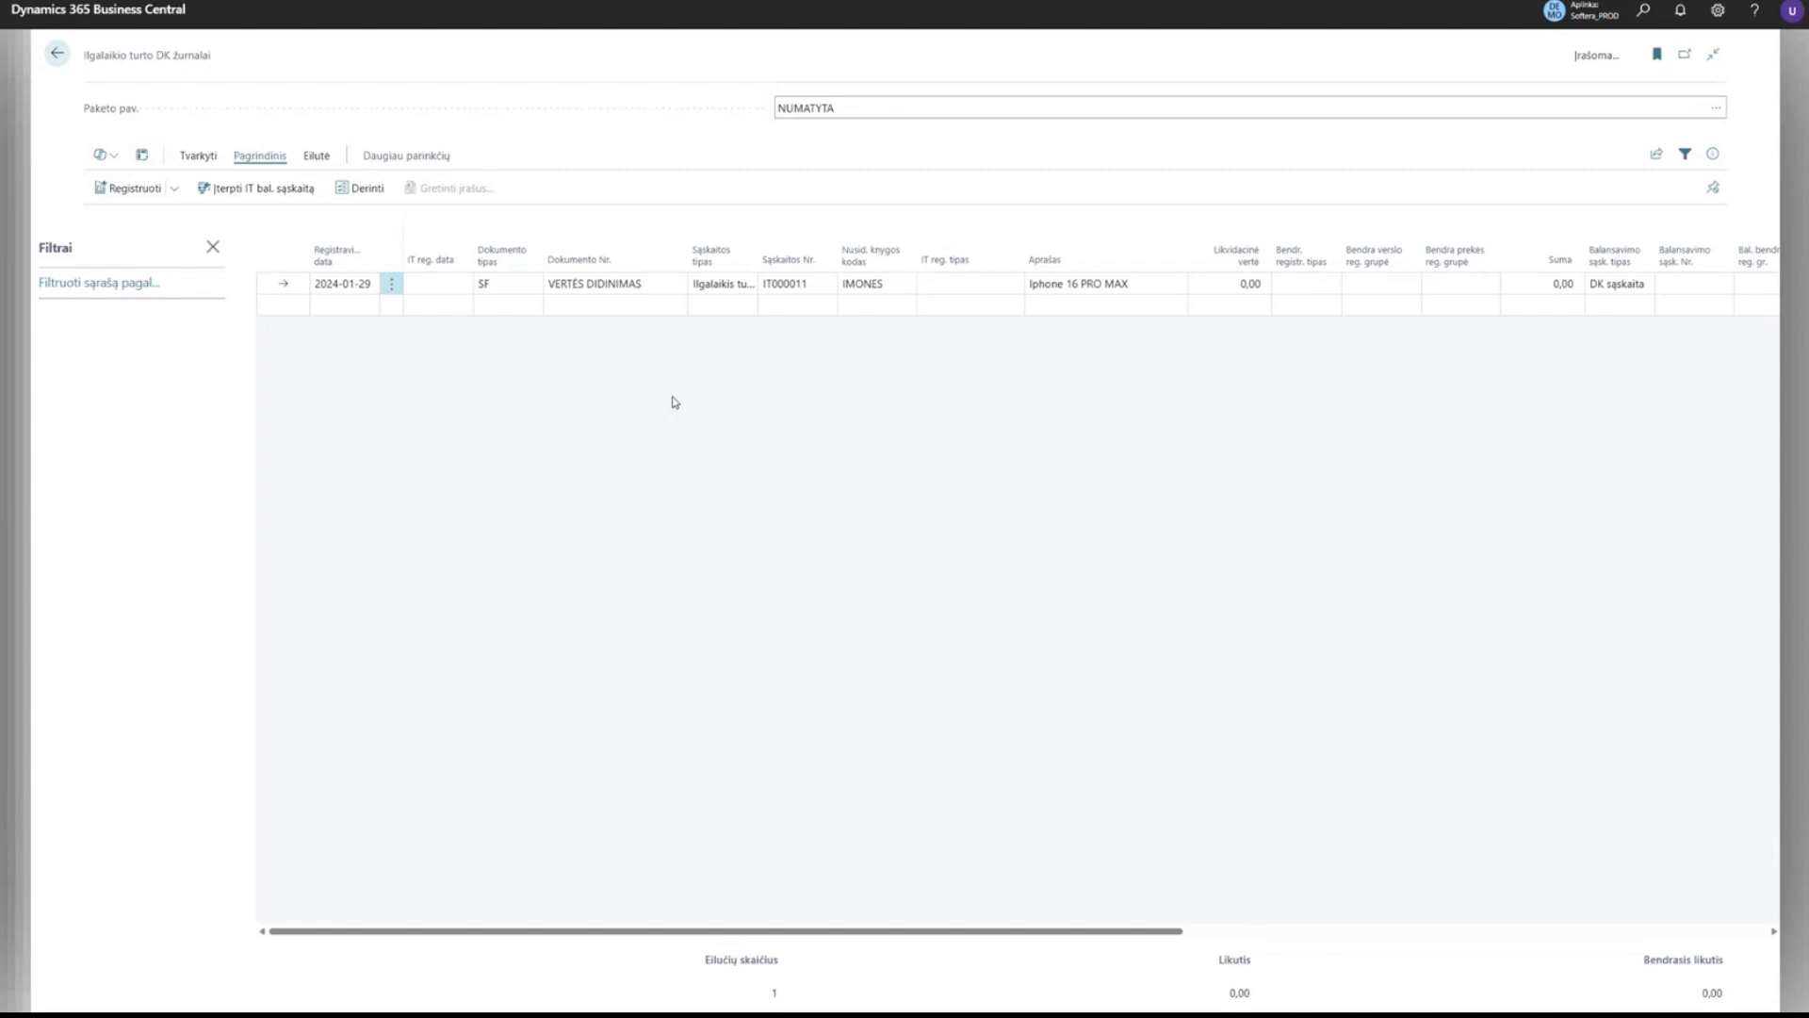
left_click(943, 289)
left_click(975, 326)
Enter an amount of 100 and balancing account 83 on the journal line.
left_click(1559, 283)
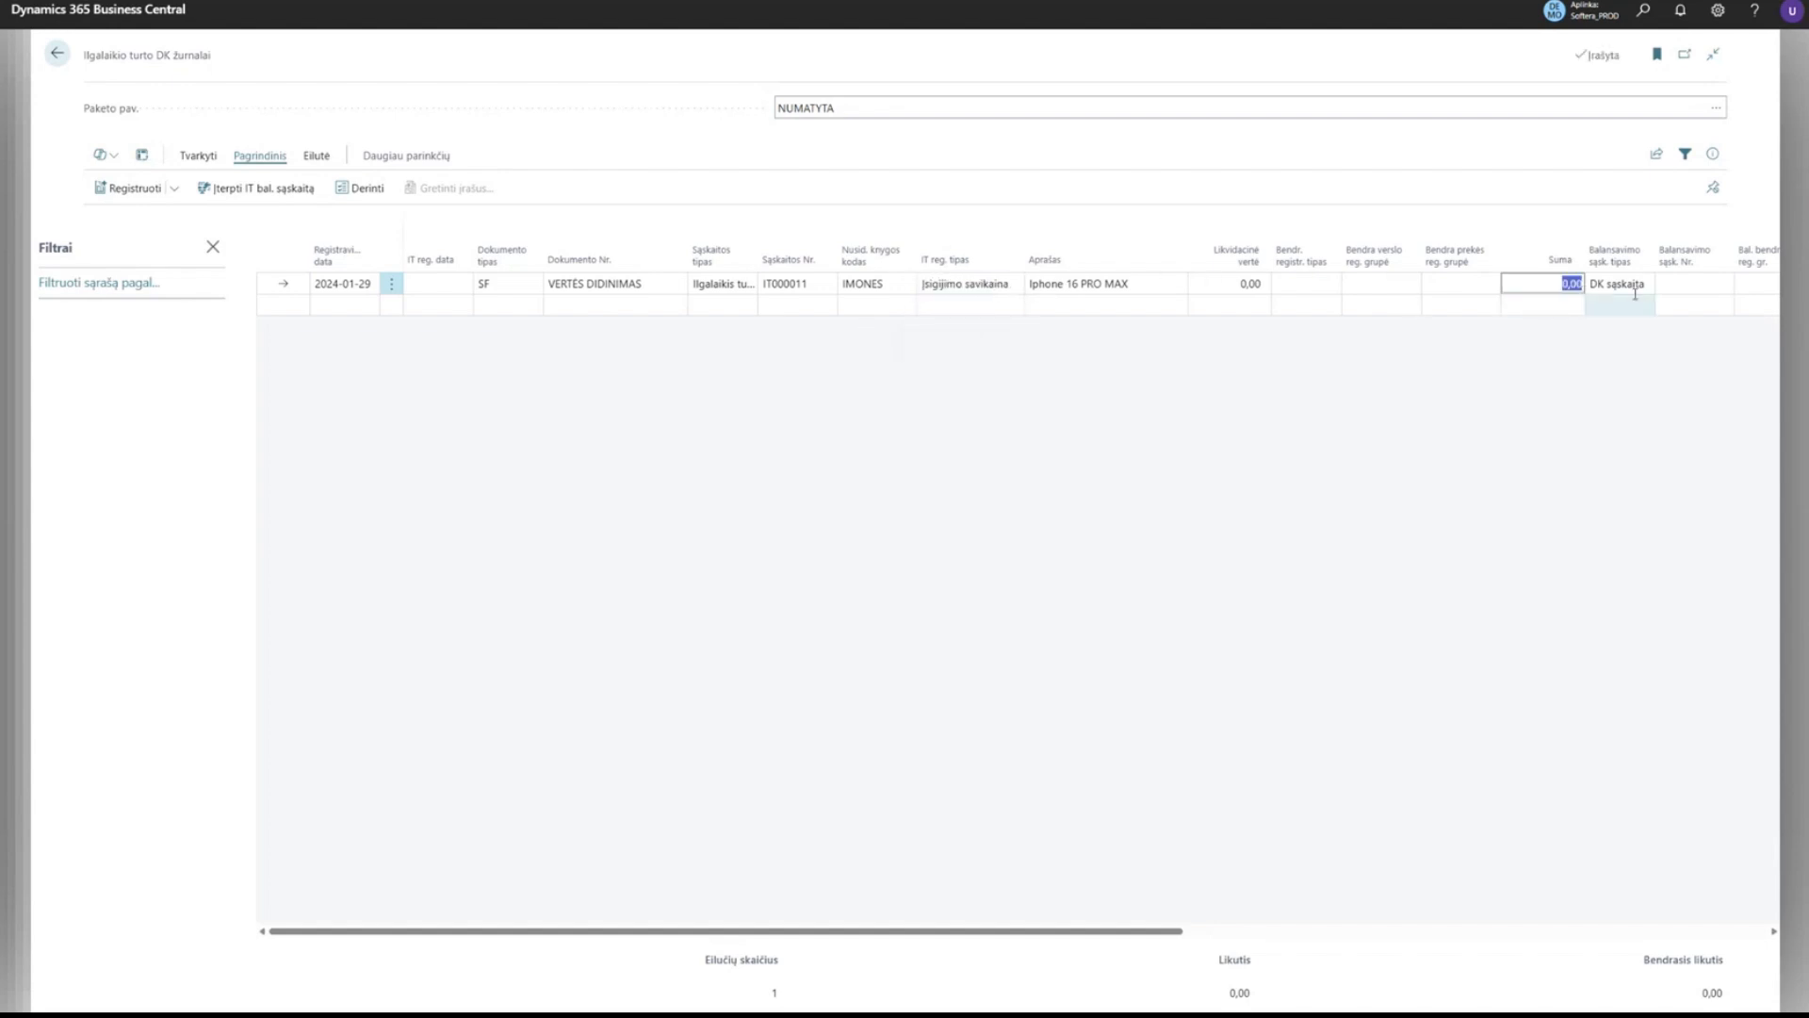
type("100")
left_click(1674, 283)
type("83")
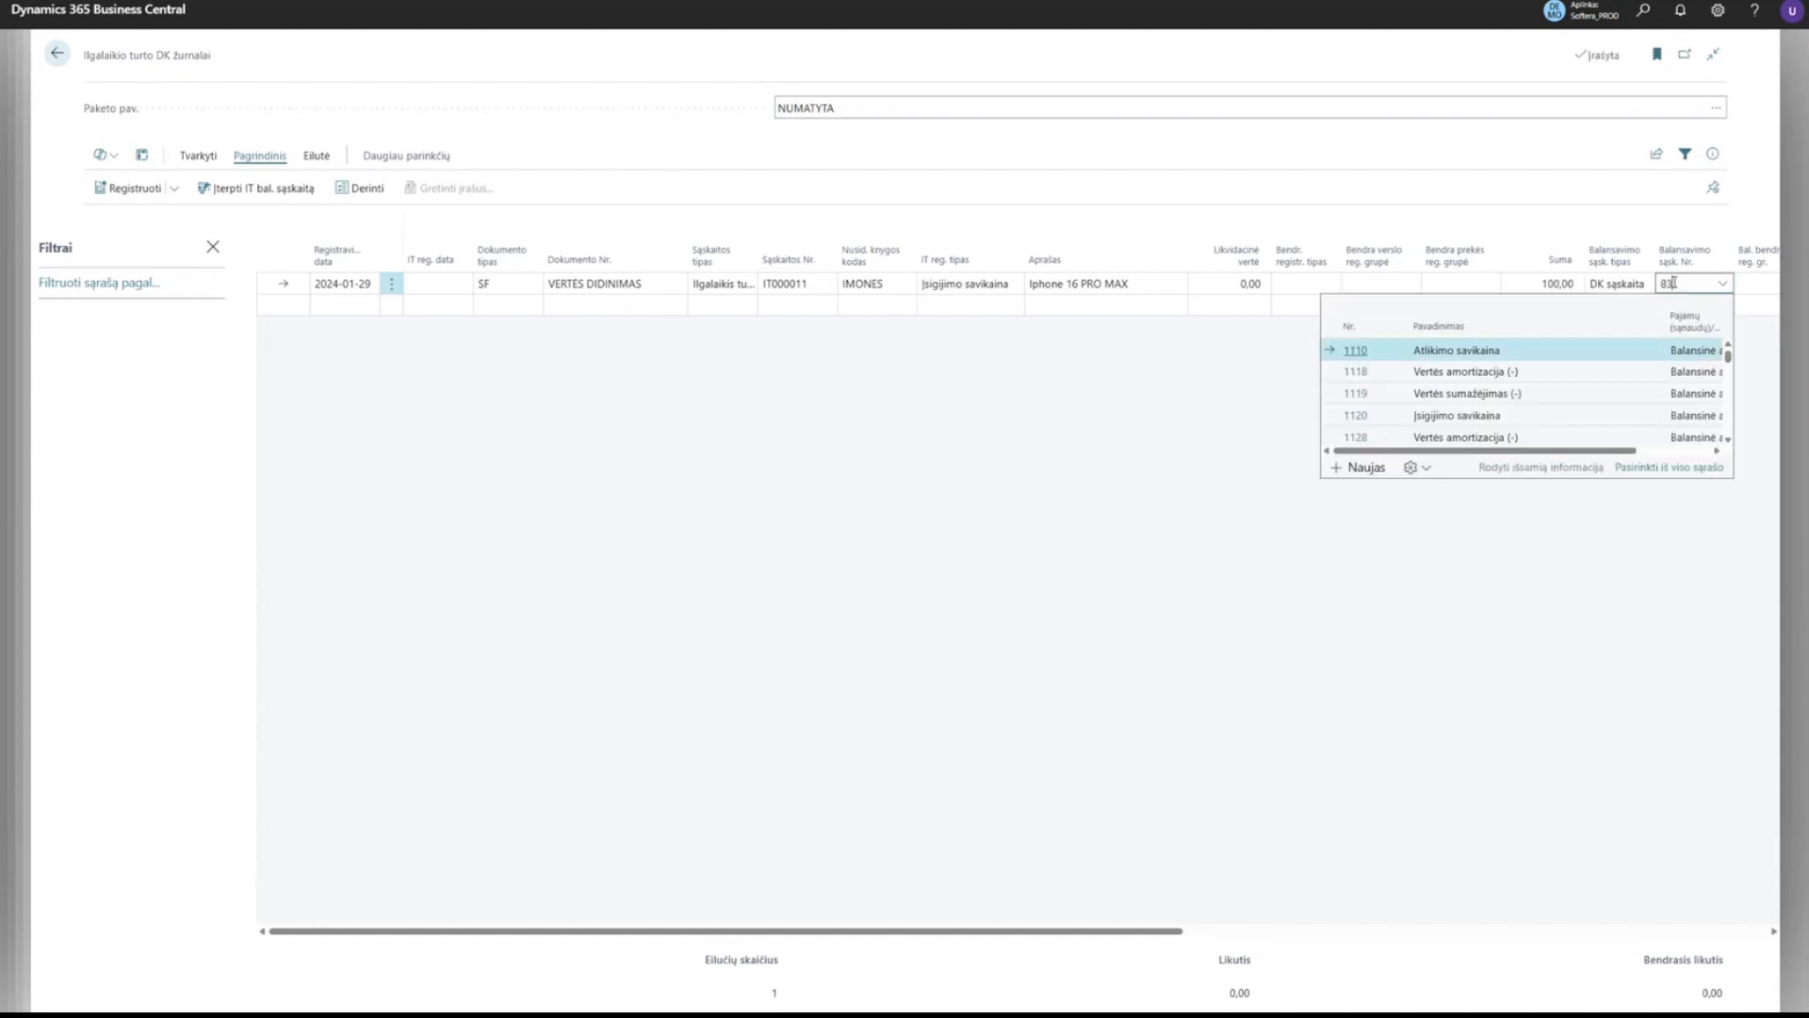
left_click(1142, 537)
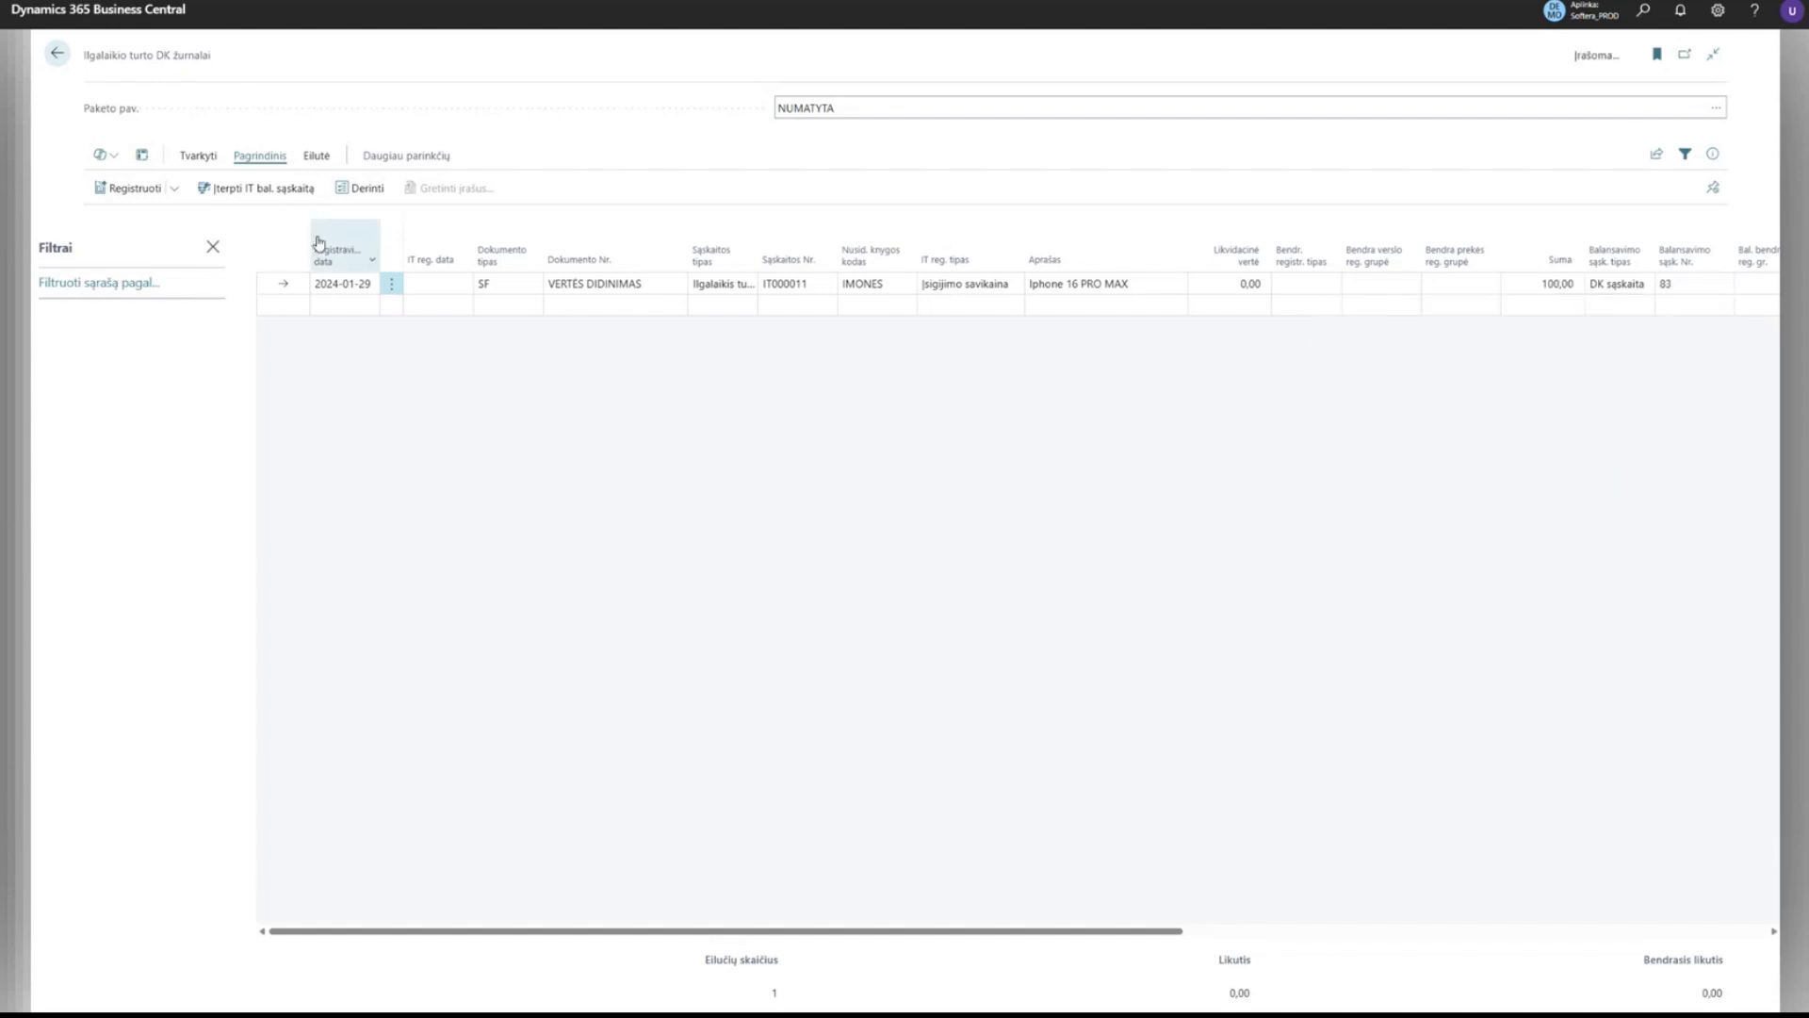
Try to post the value increase line, and return to the fixed asset journal.
left_click(158, 198)
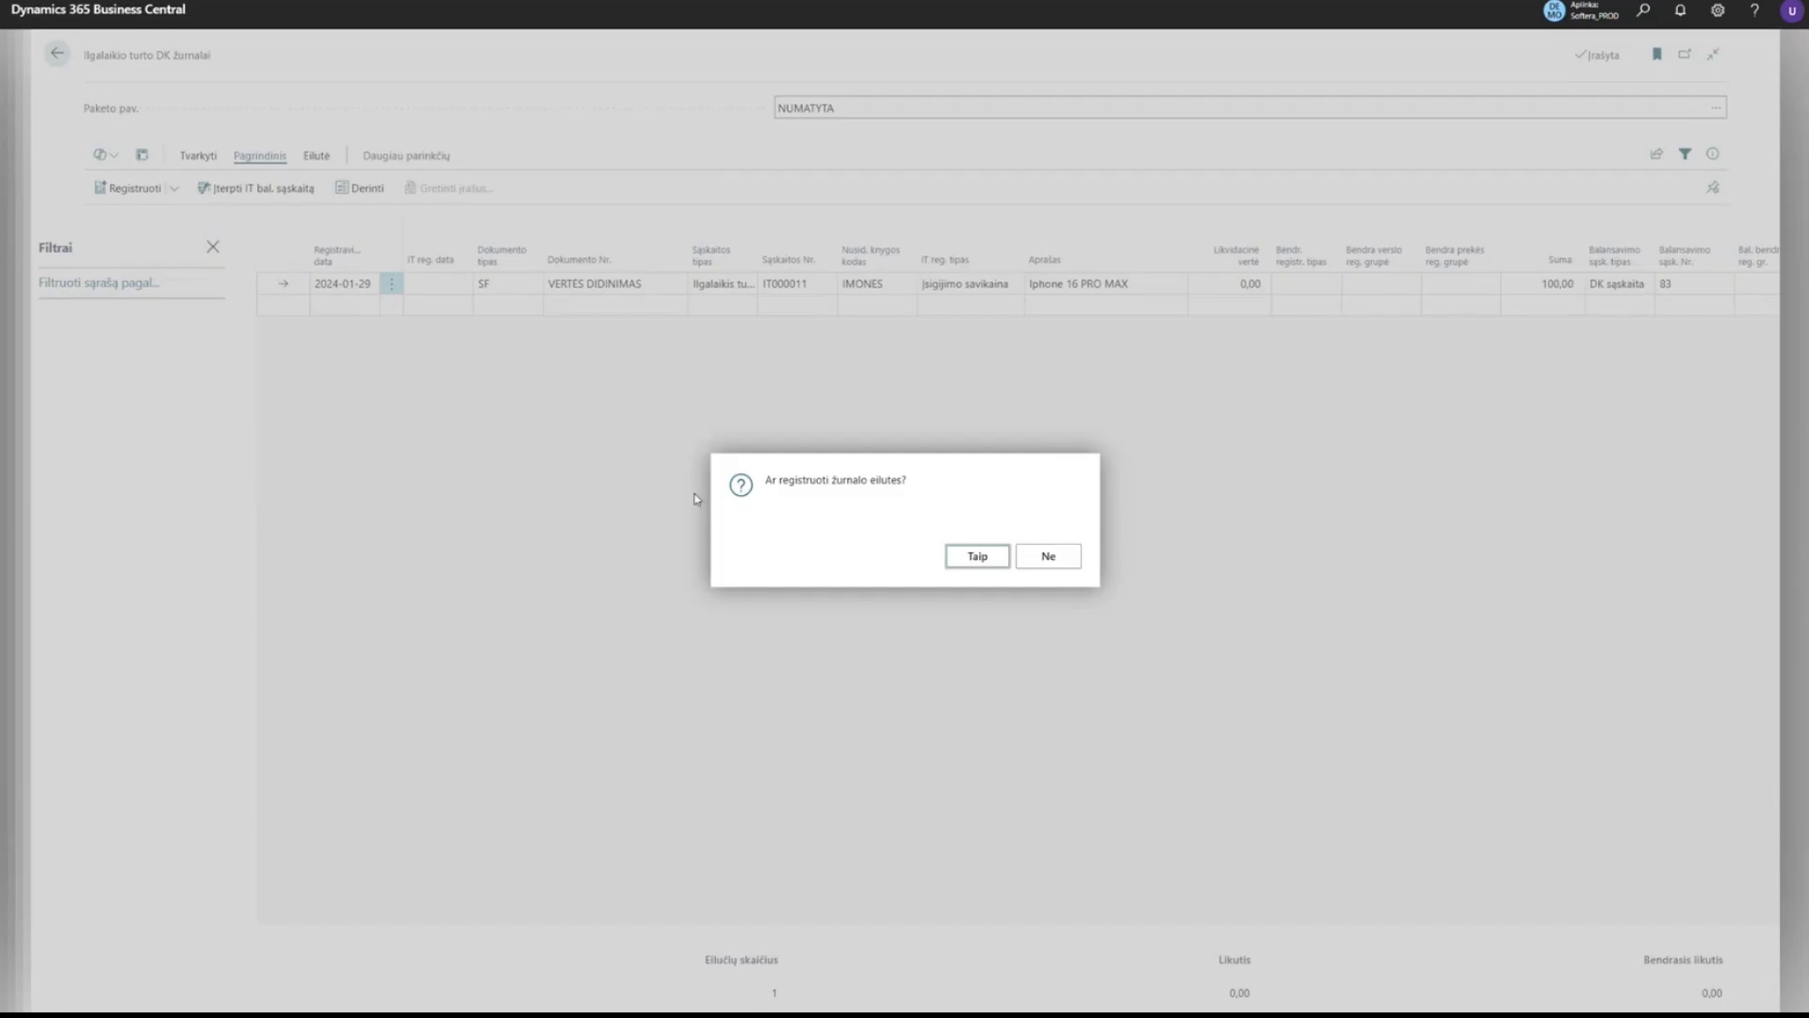
left_click(980, 566)
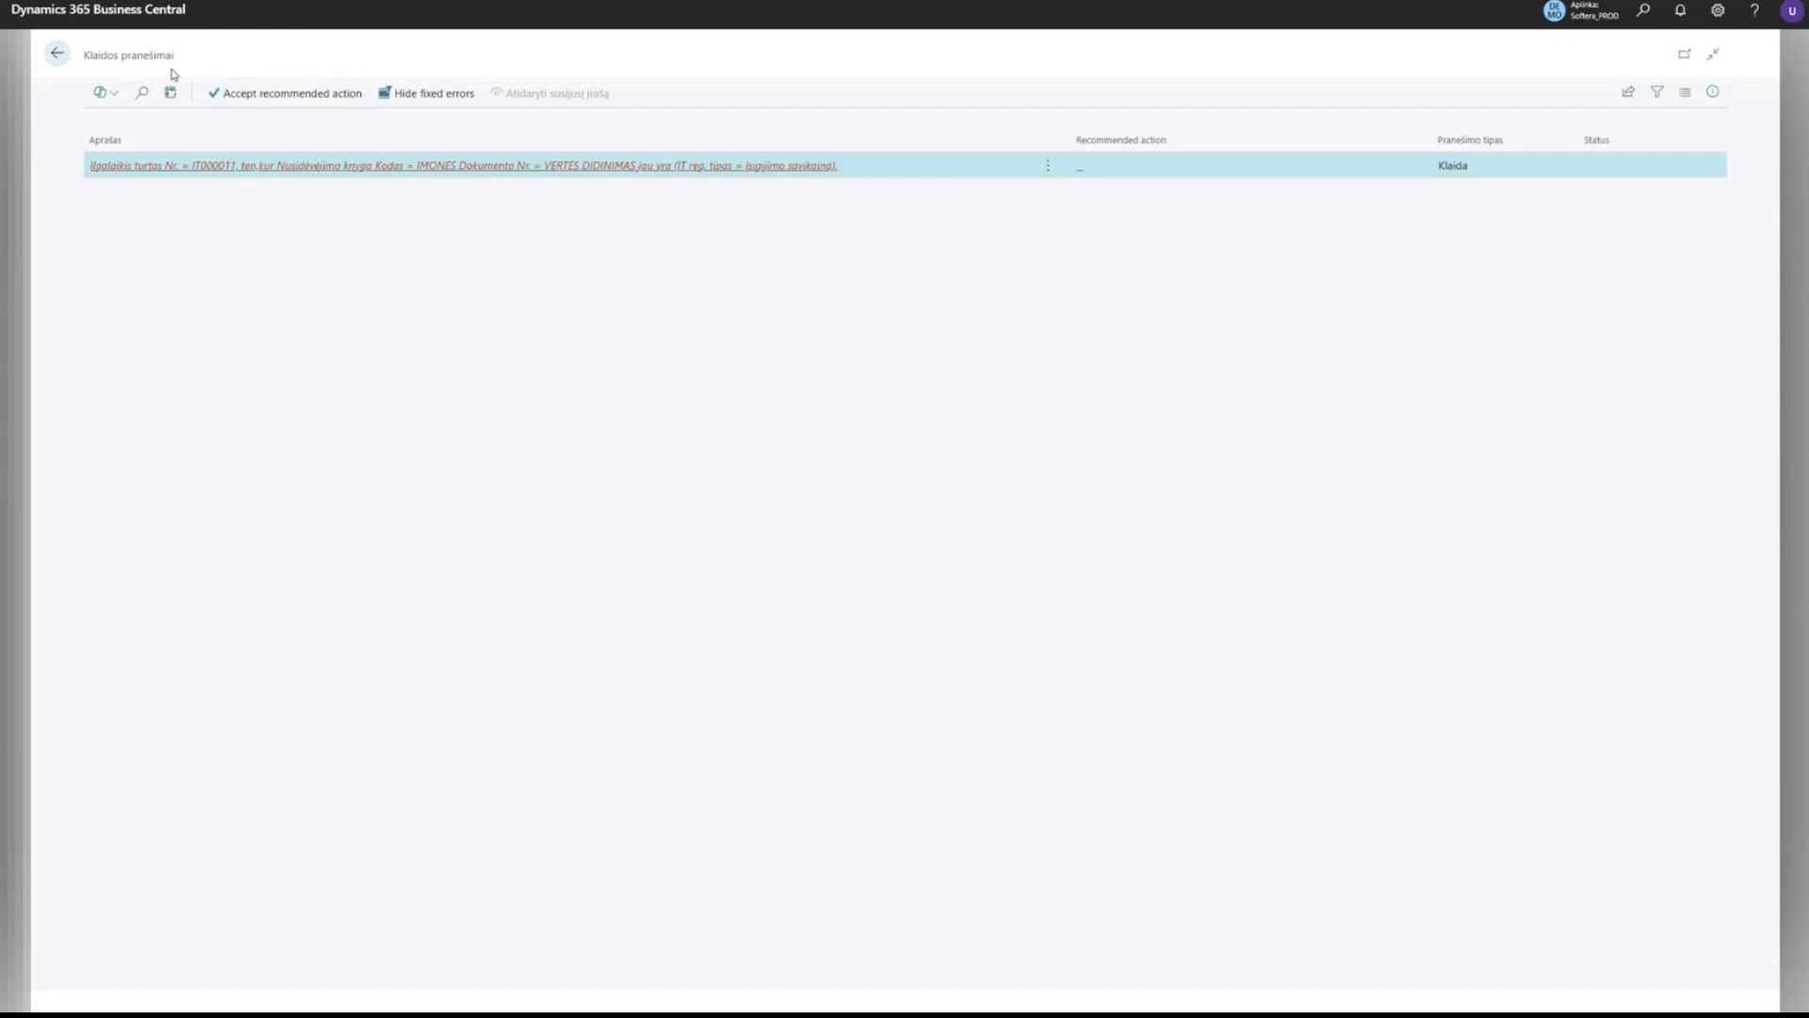
left_click(55, 57)
Change the journal line's document number to VERTĖS PADIDINIMAS and post the value increase line.
left_click(585, 282)
left_click(585, 283)
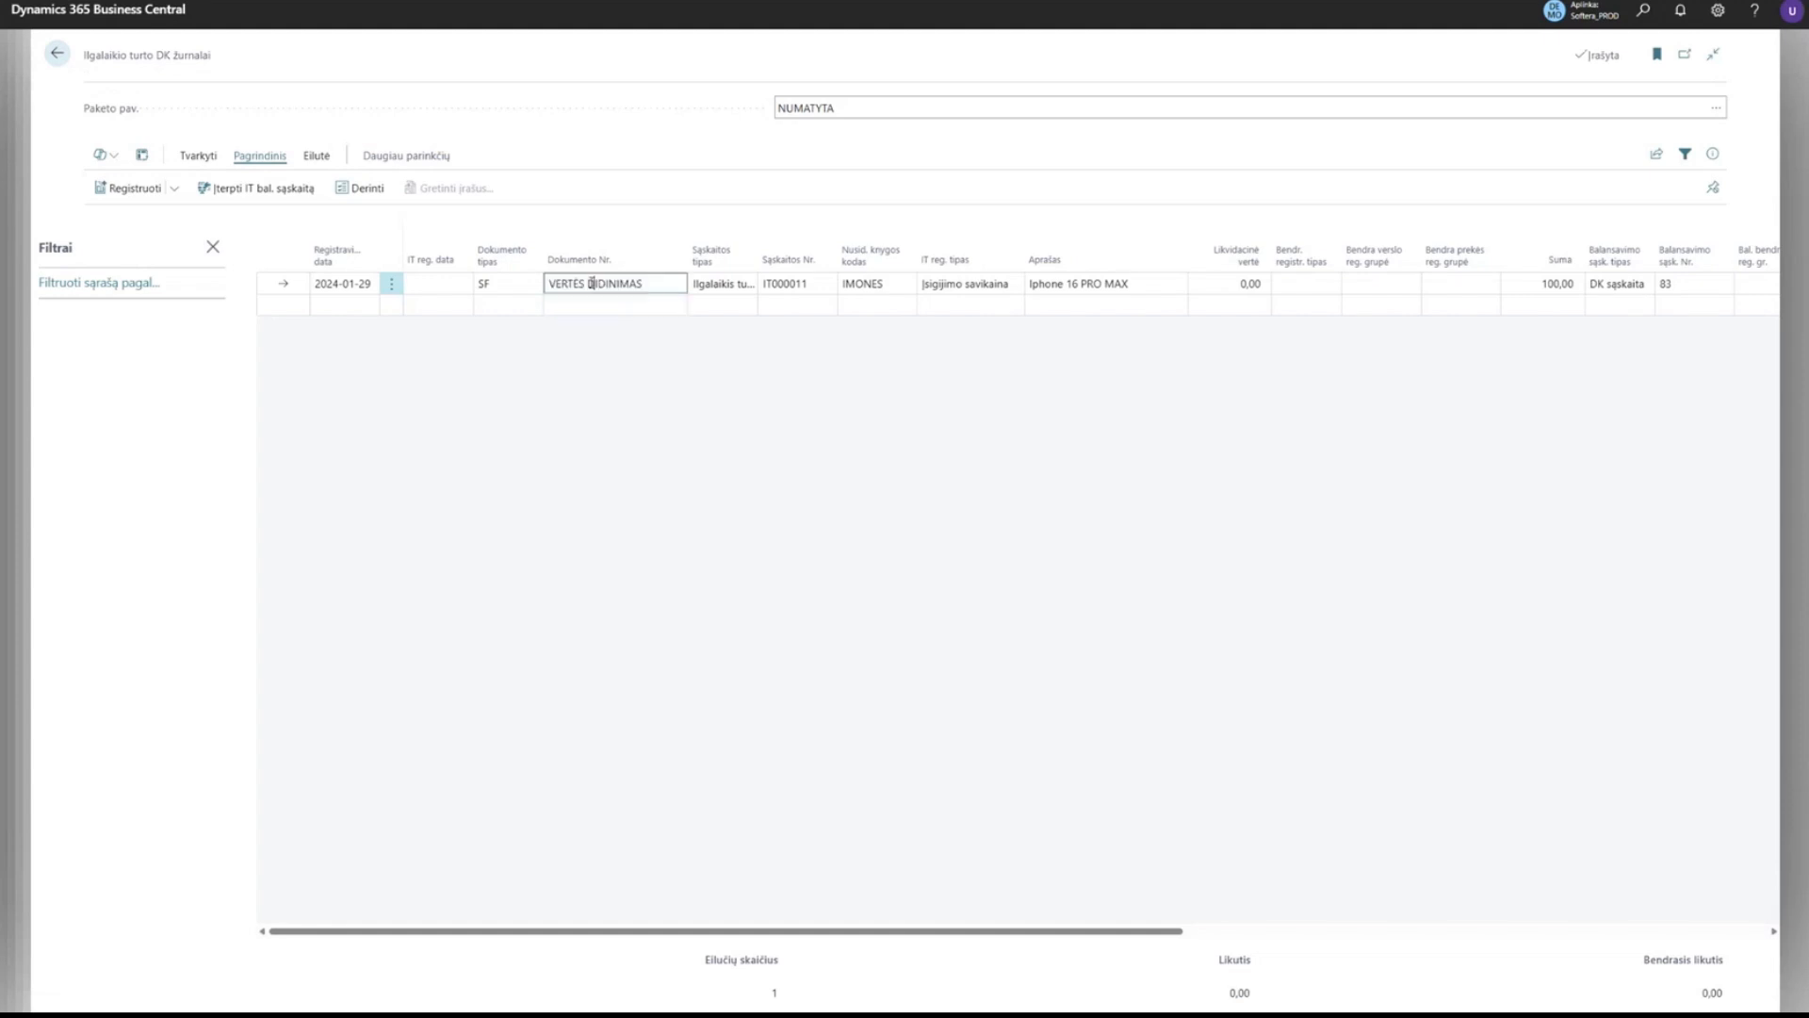
type("PA")
left_click(156, 193)
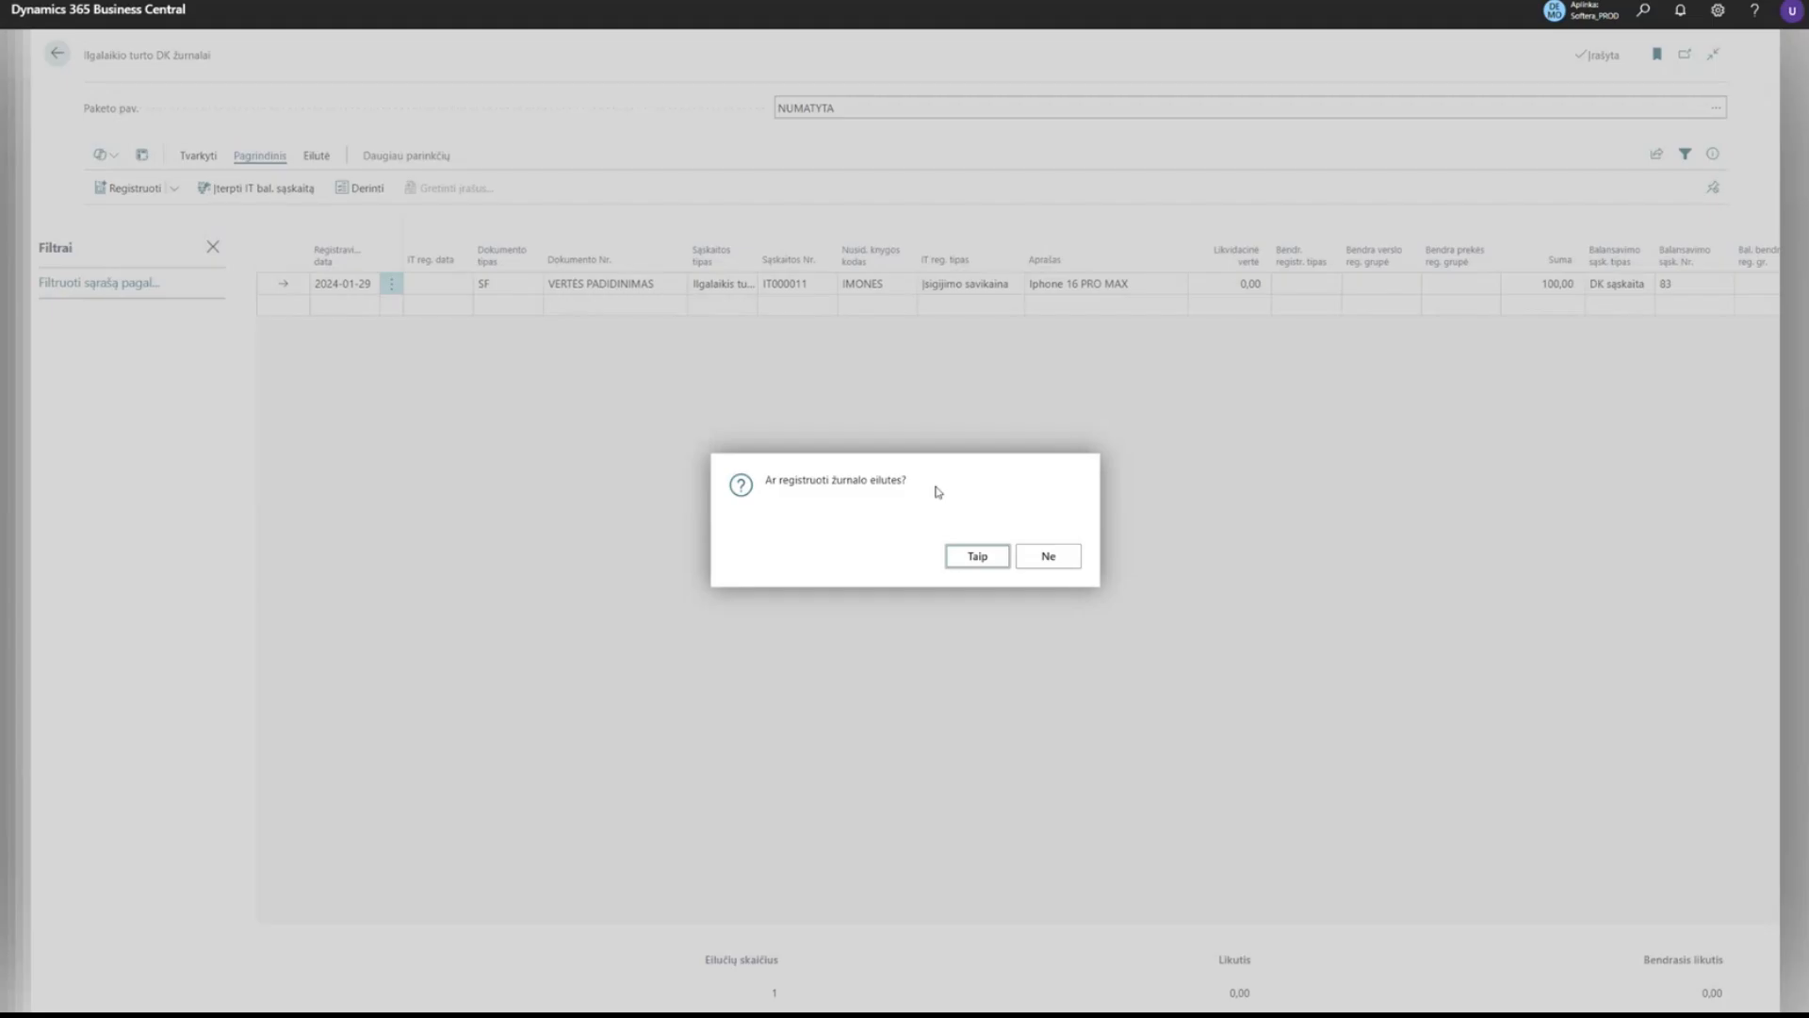
left_click(974, 556)
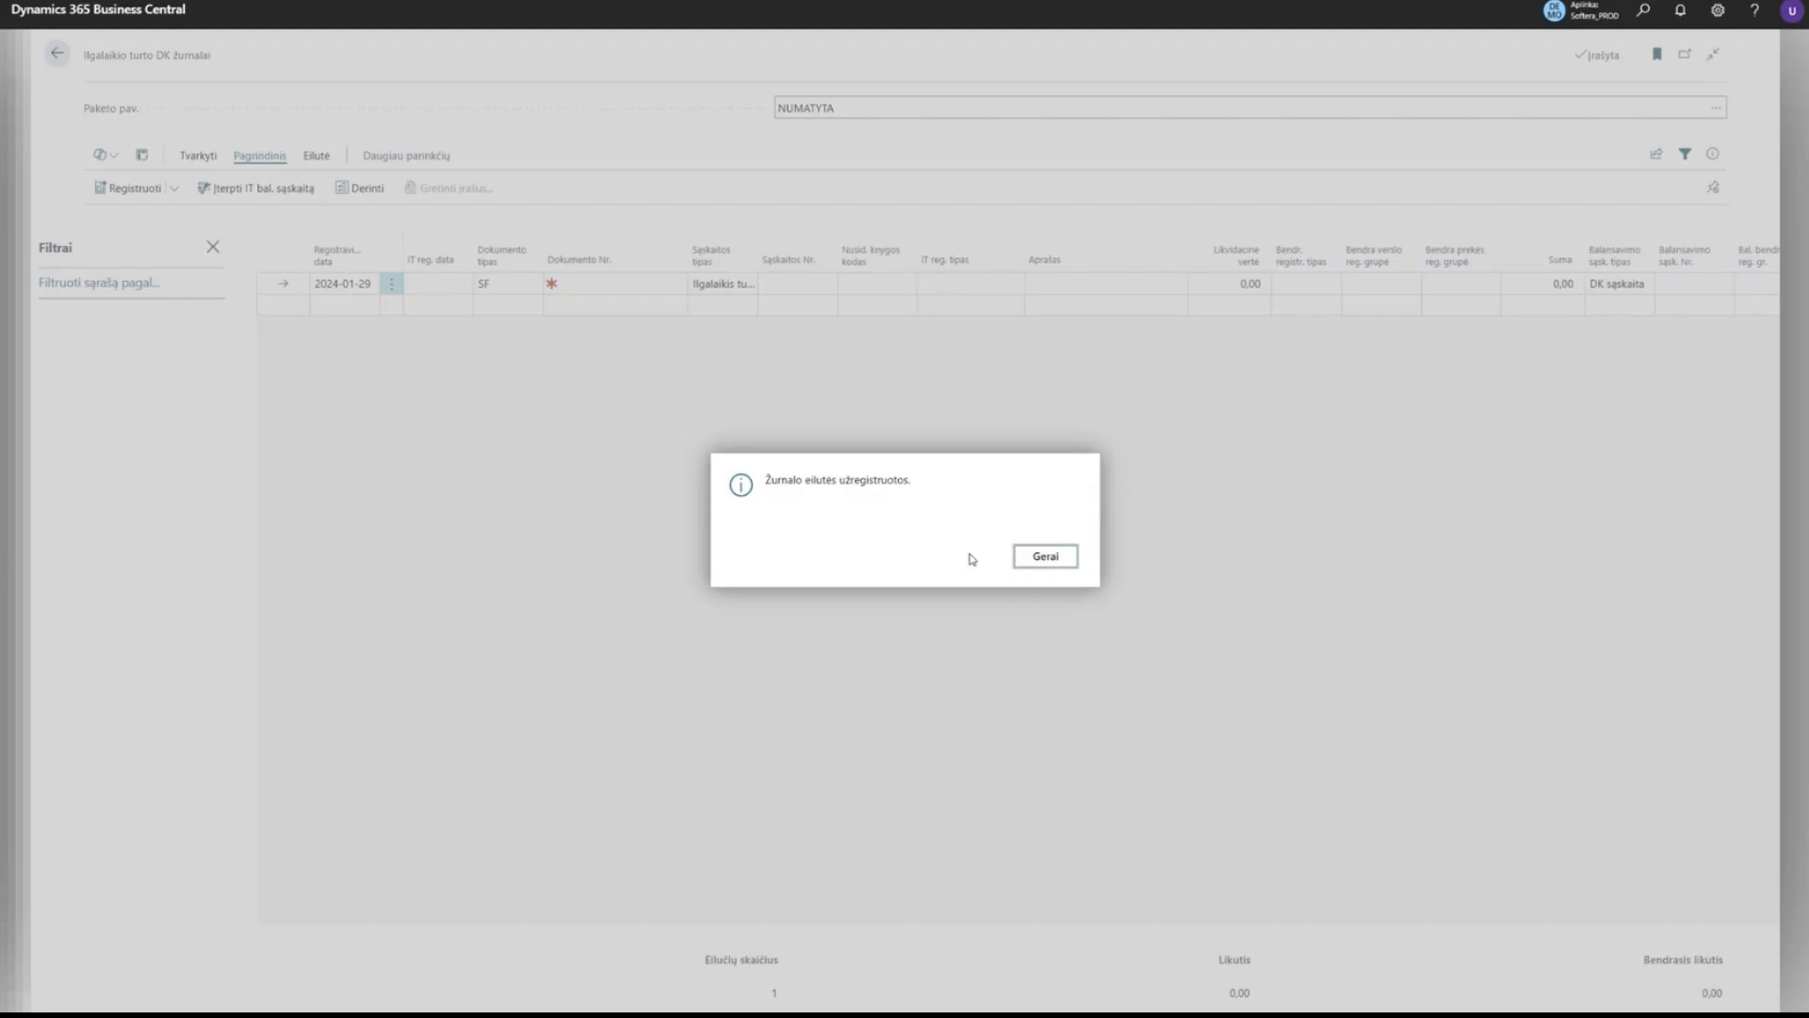
left_click(1024, 562)
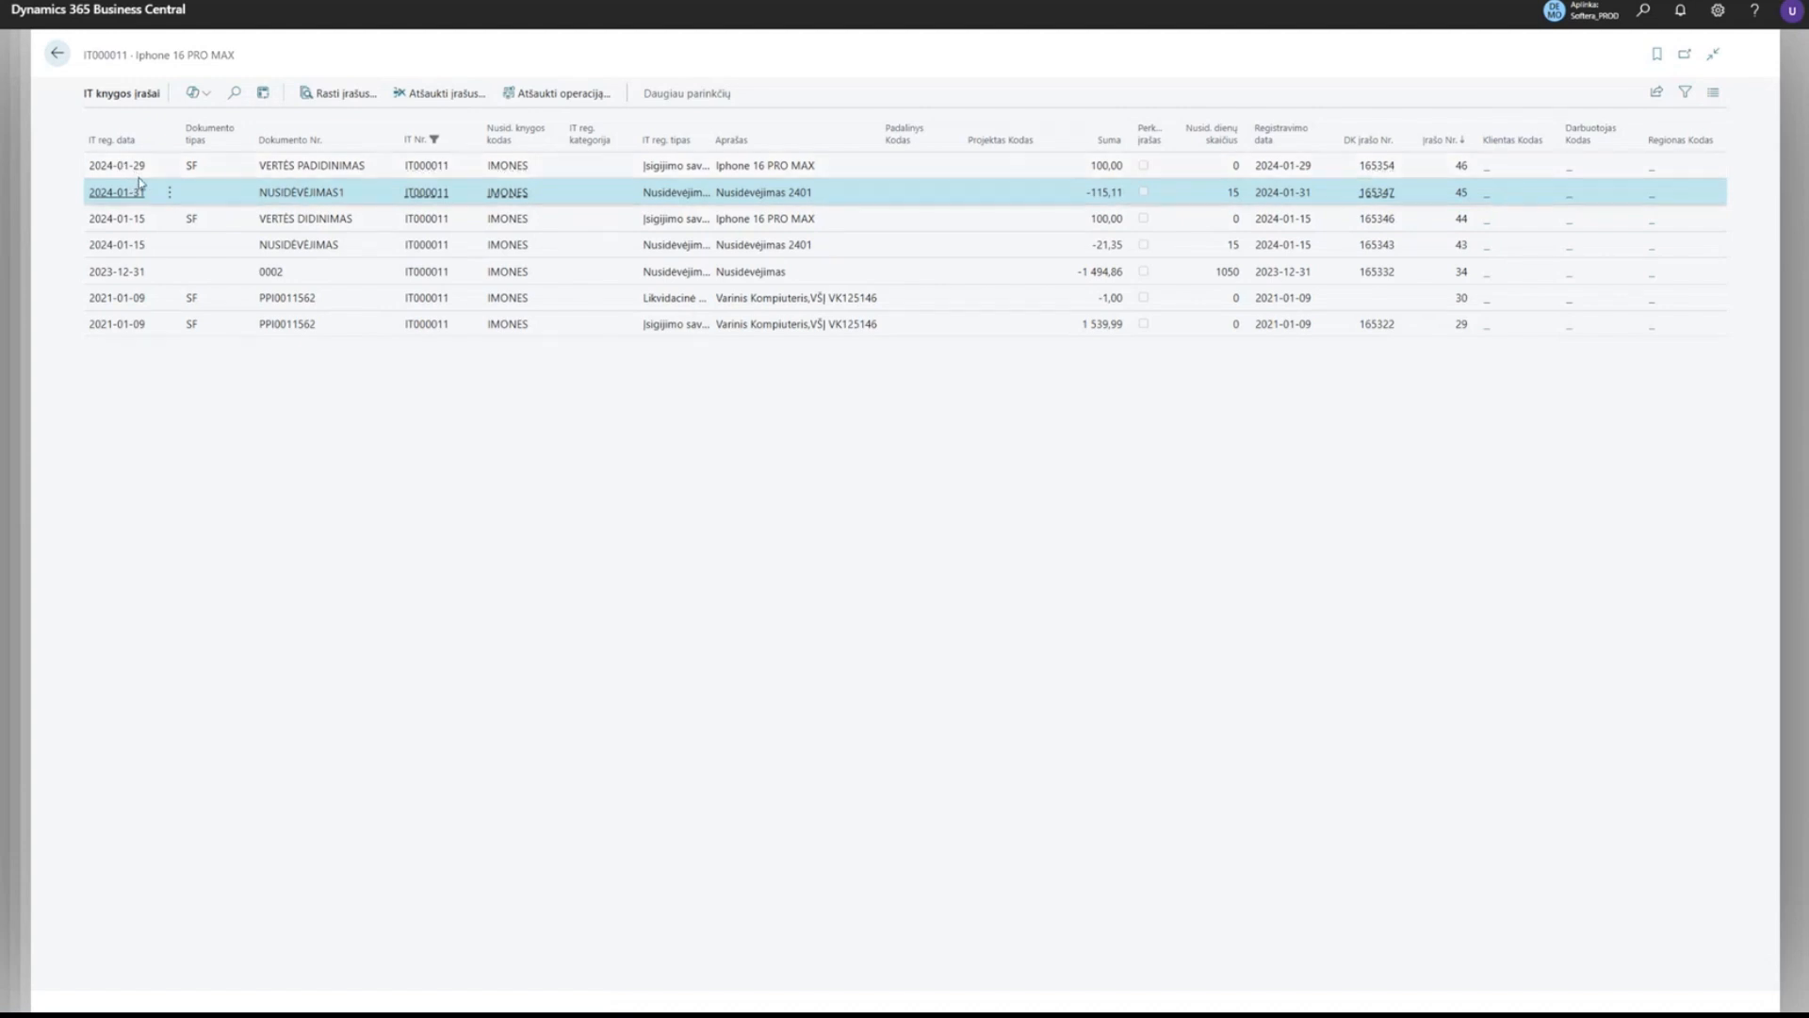
Run the Skaičiuoti nusidėvėjimą task for fixed asset IT000011 with posting date 2024-01-31.
left_click(1643, 11)
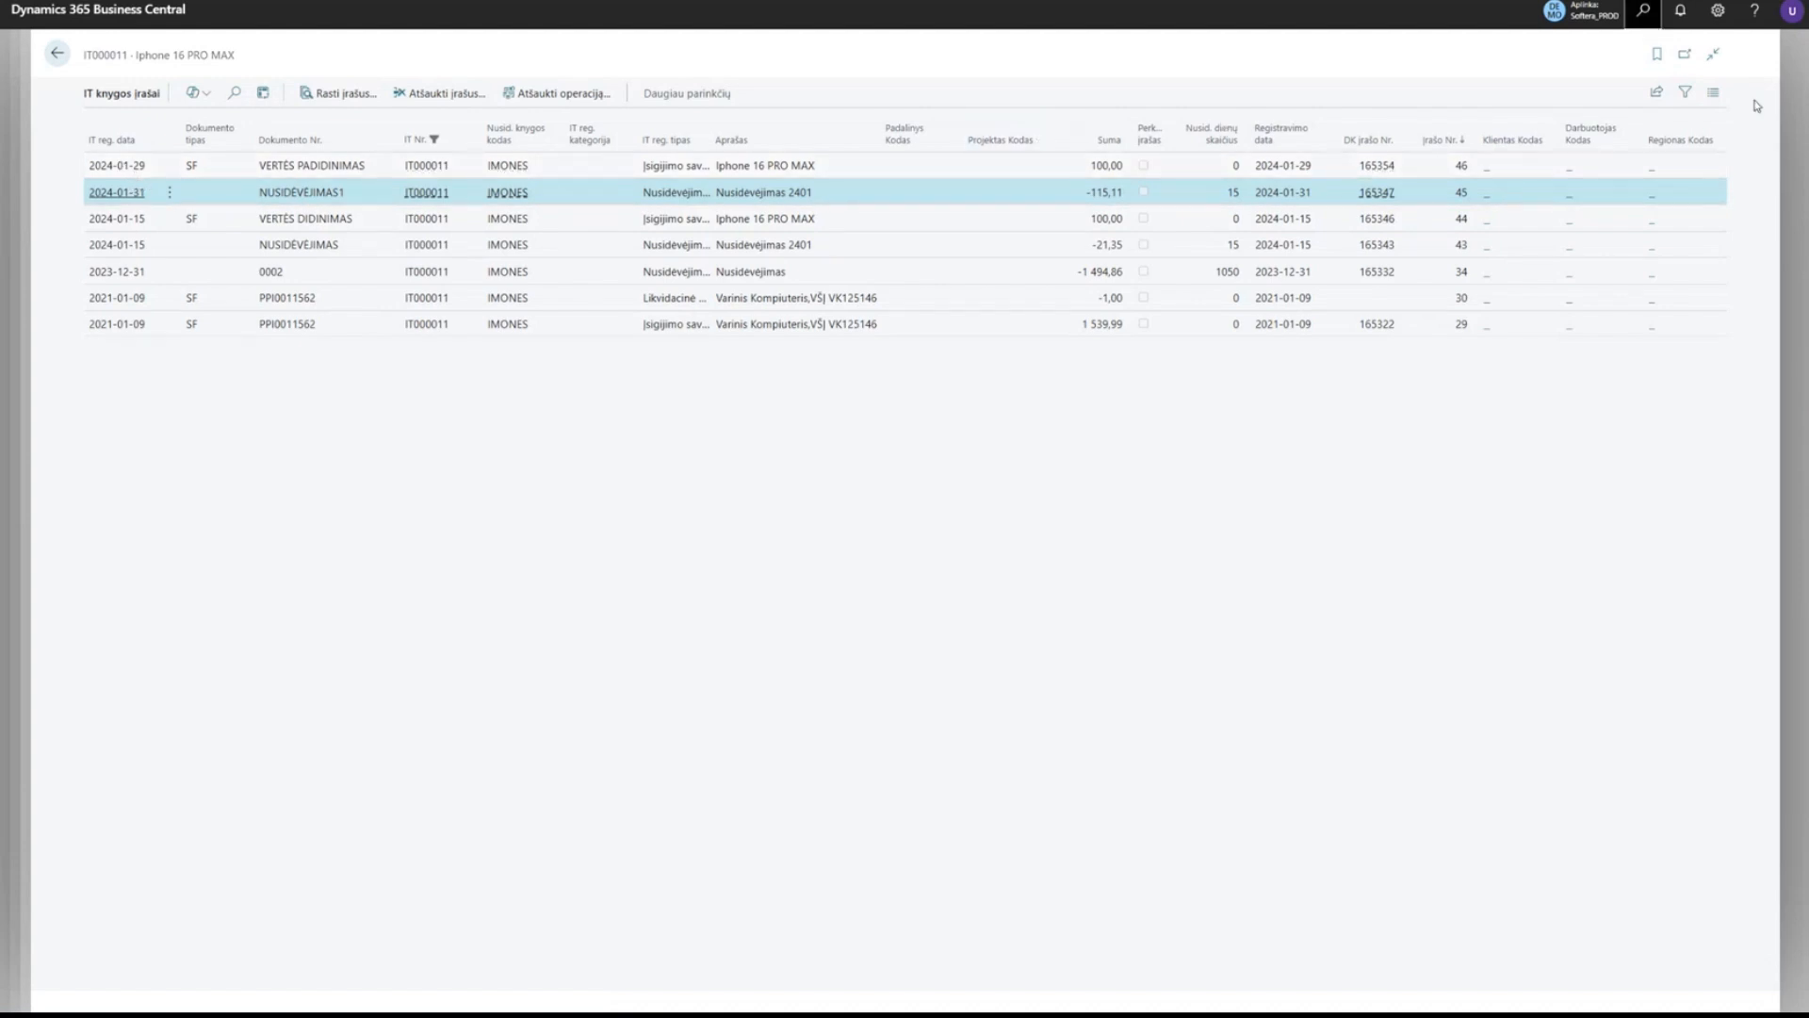
type("skai nus")
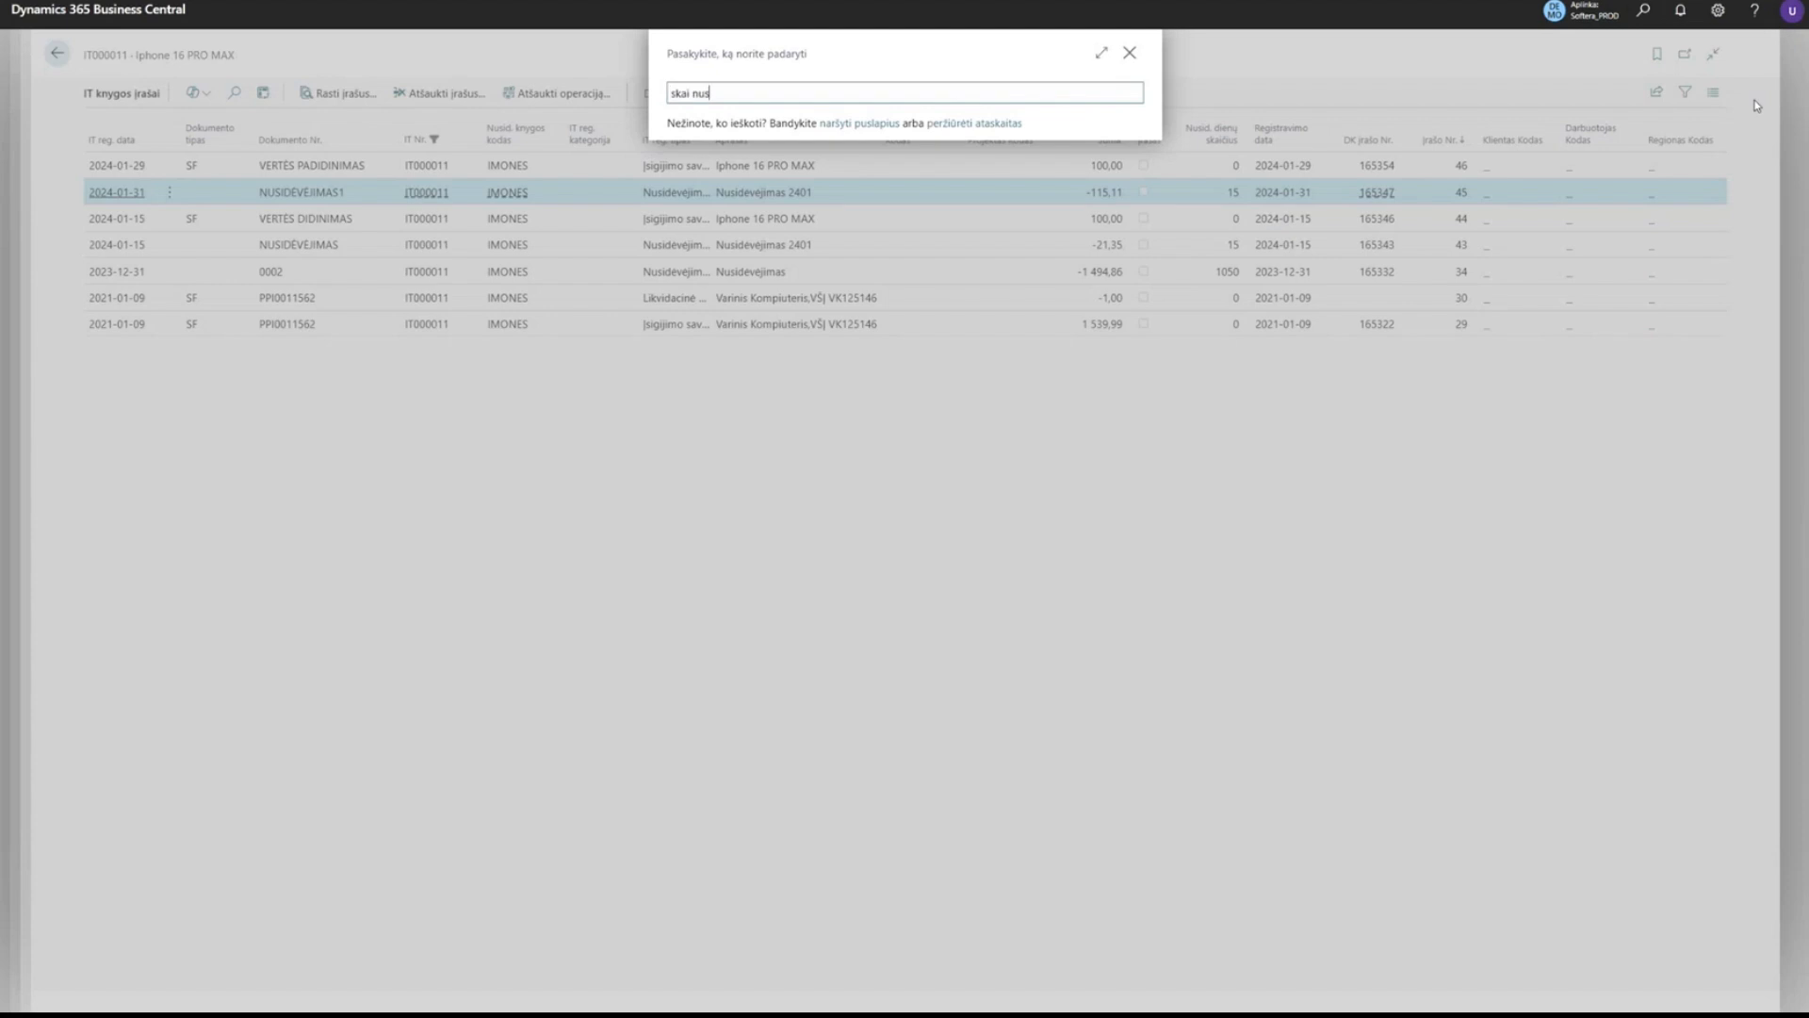
type("i")
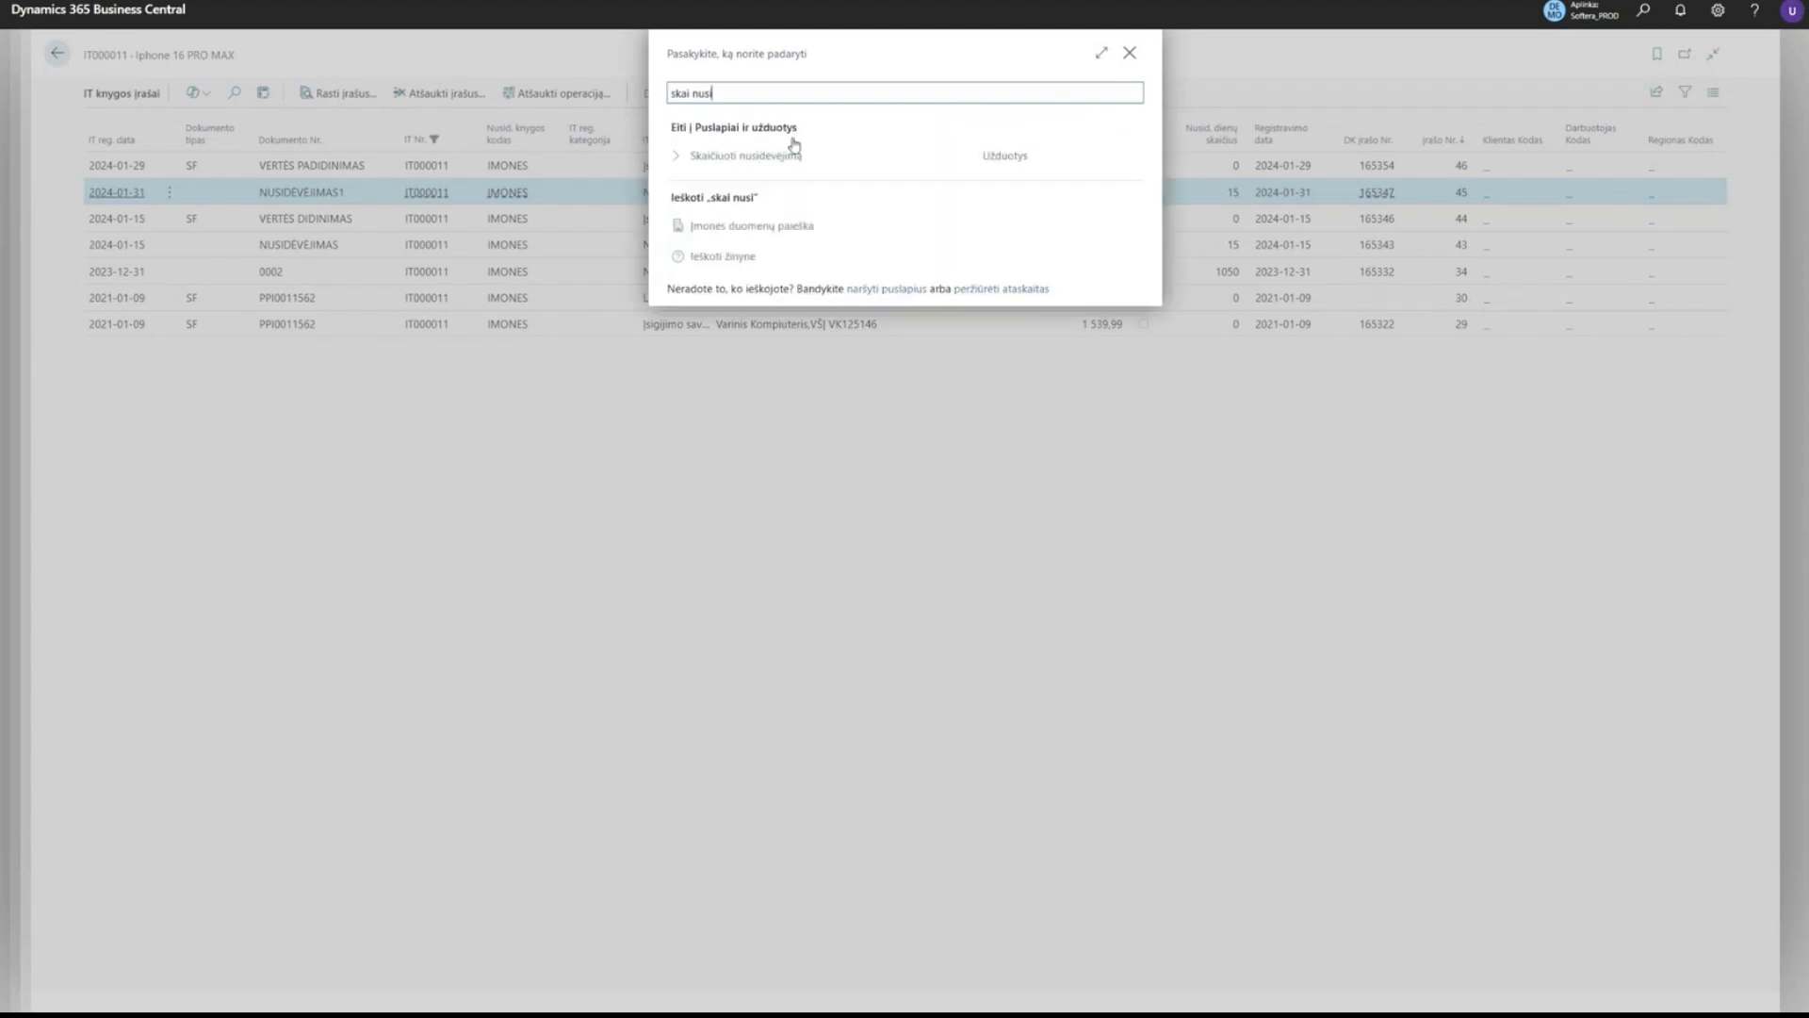
left_click(791, 157)
left_click(980, 396)
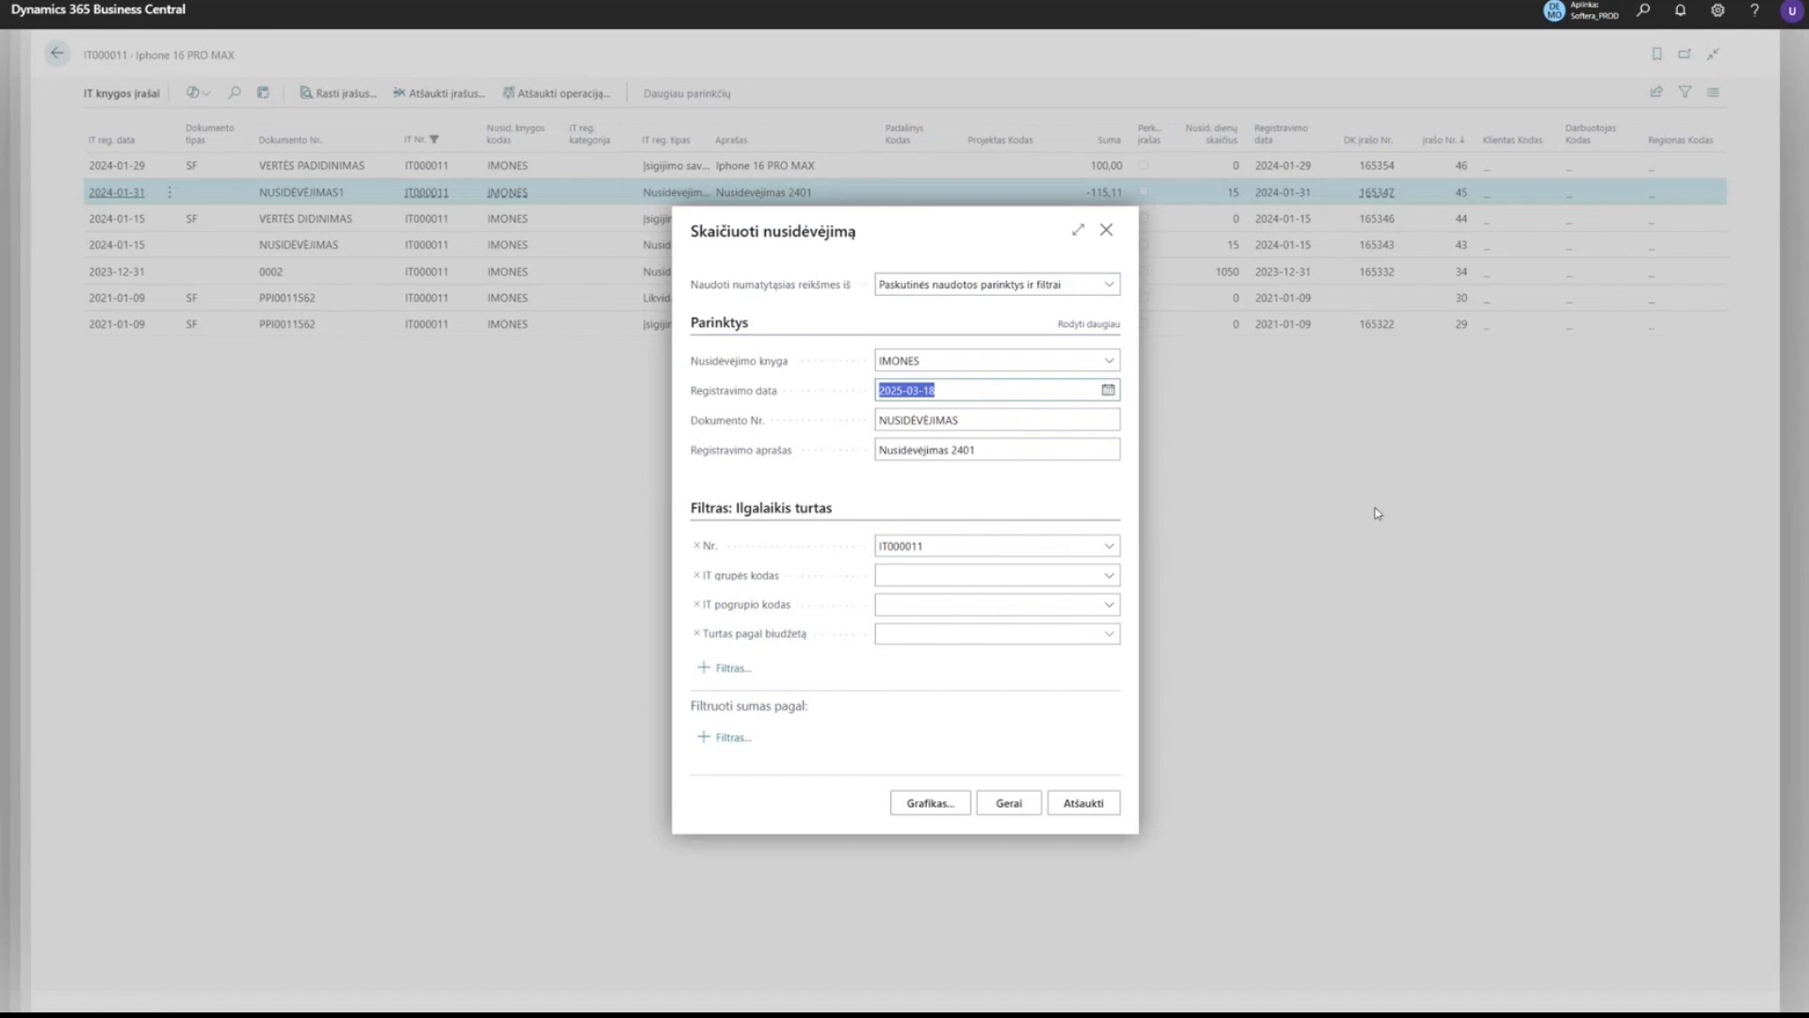
type("240131")
left_click(900, 475)
left_click(1022, 807)
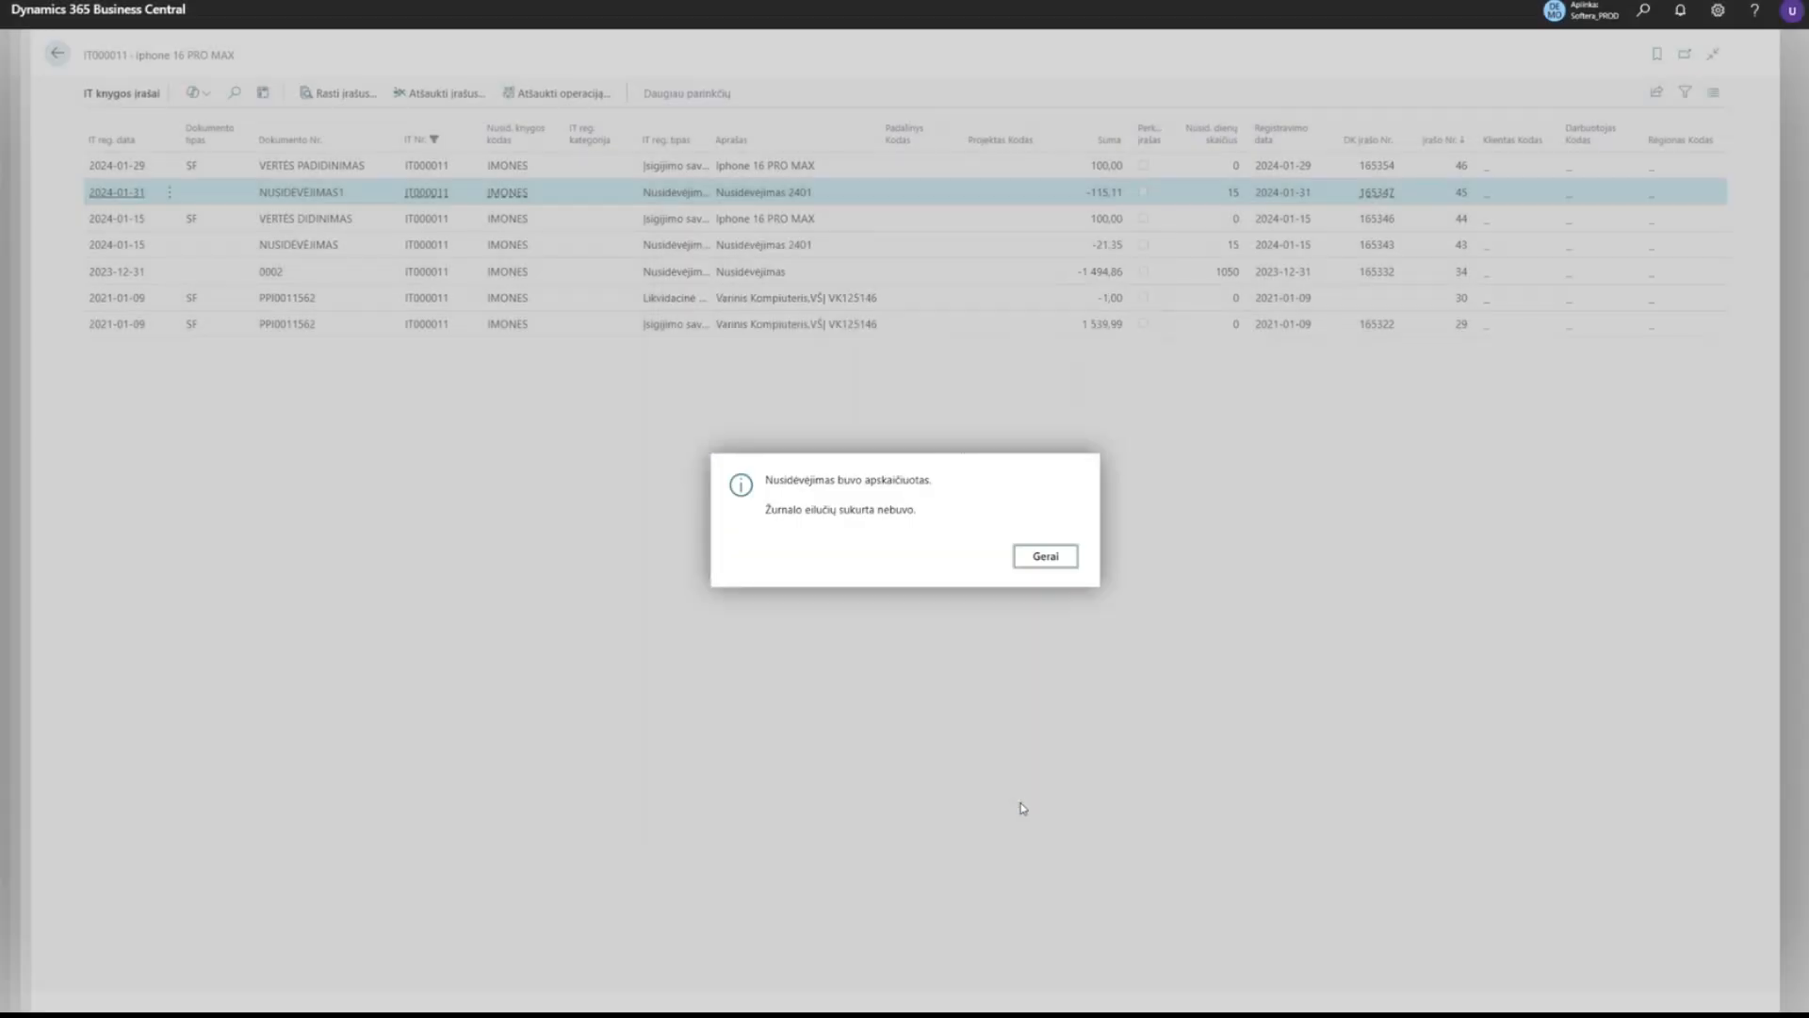
left_click(1019, 558)
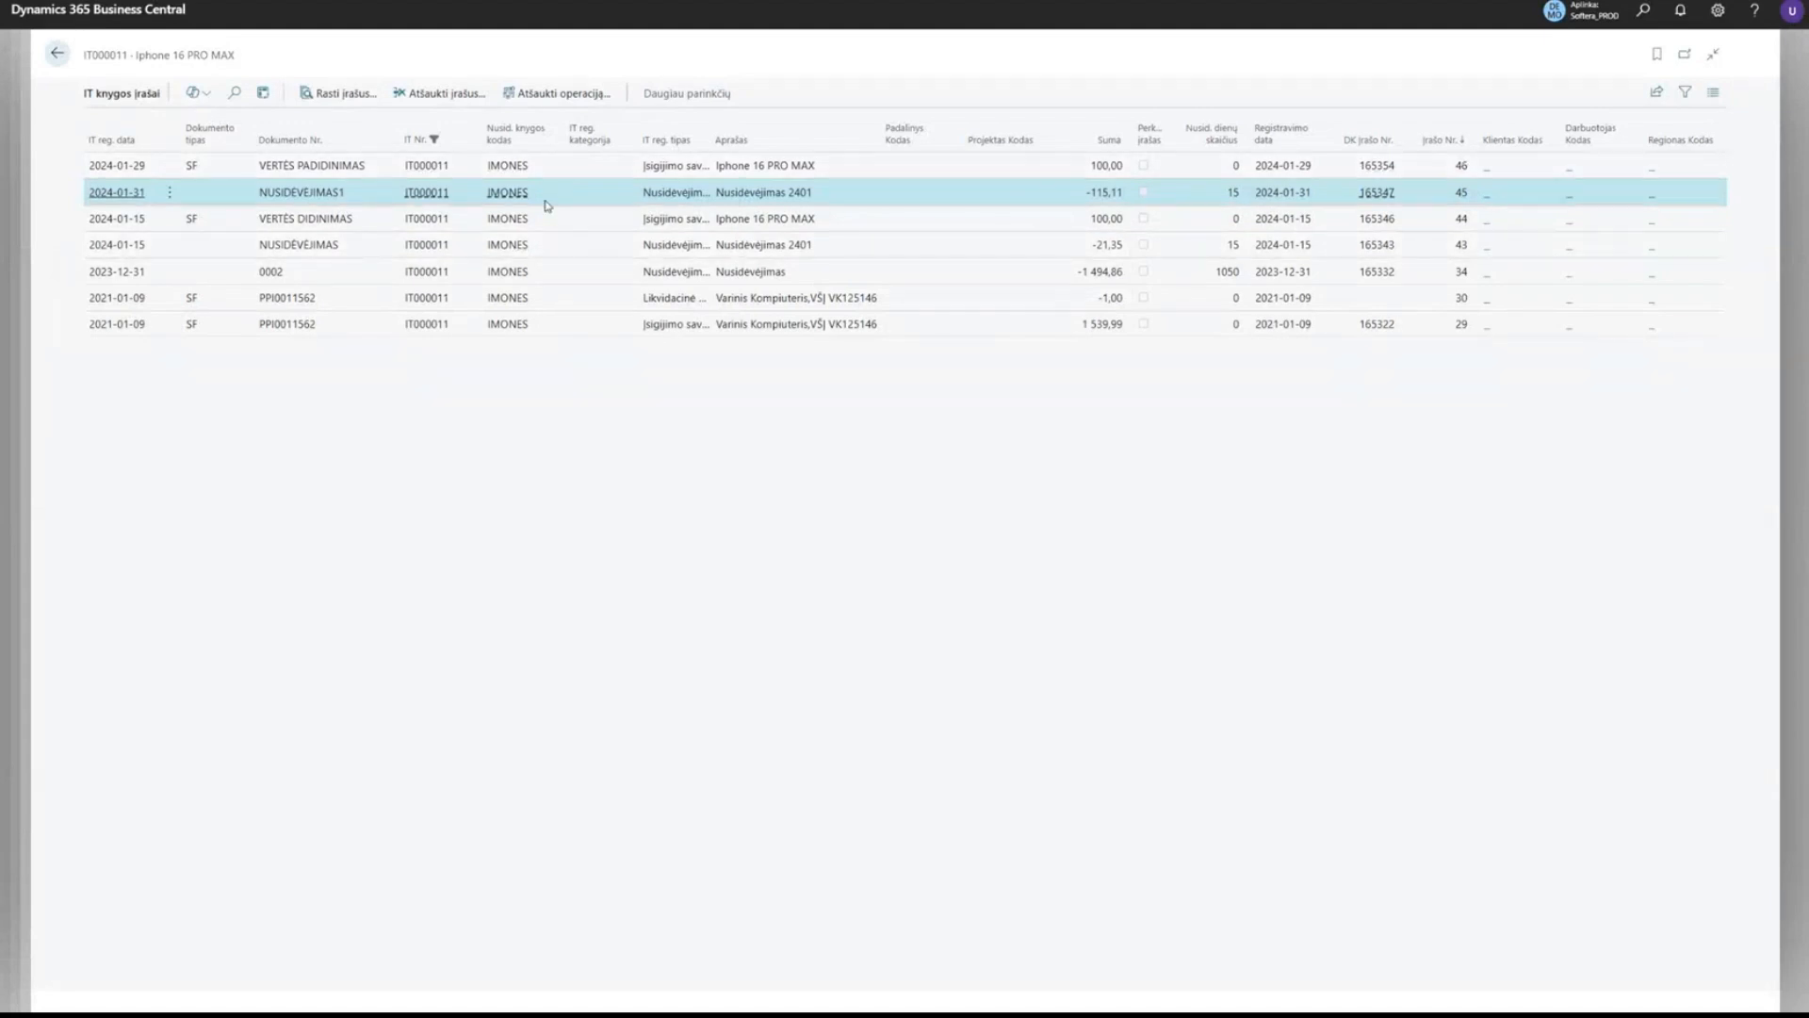
Sort the IT000011 depreciation book entries by IT reg. data in descending order and return to the asset card.
left_click(115, 141)
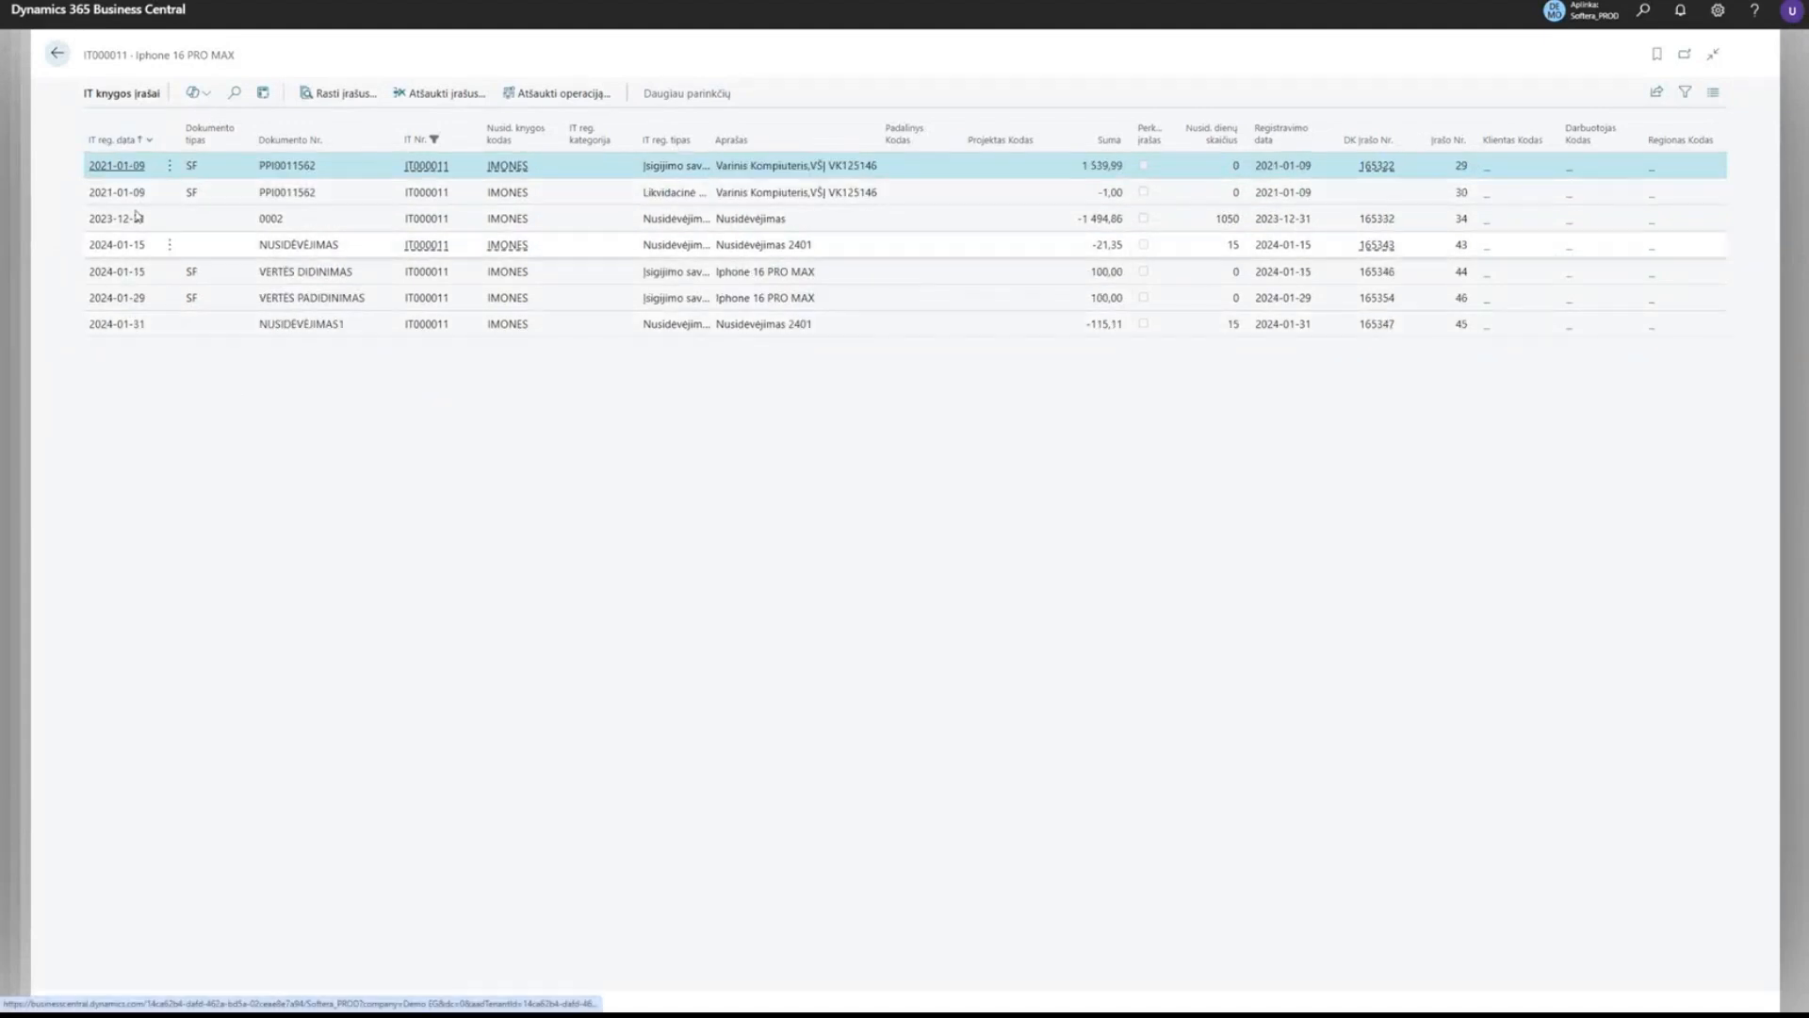
left_click(105, 142)
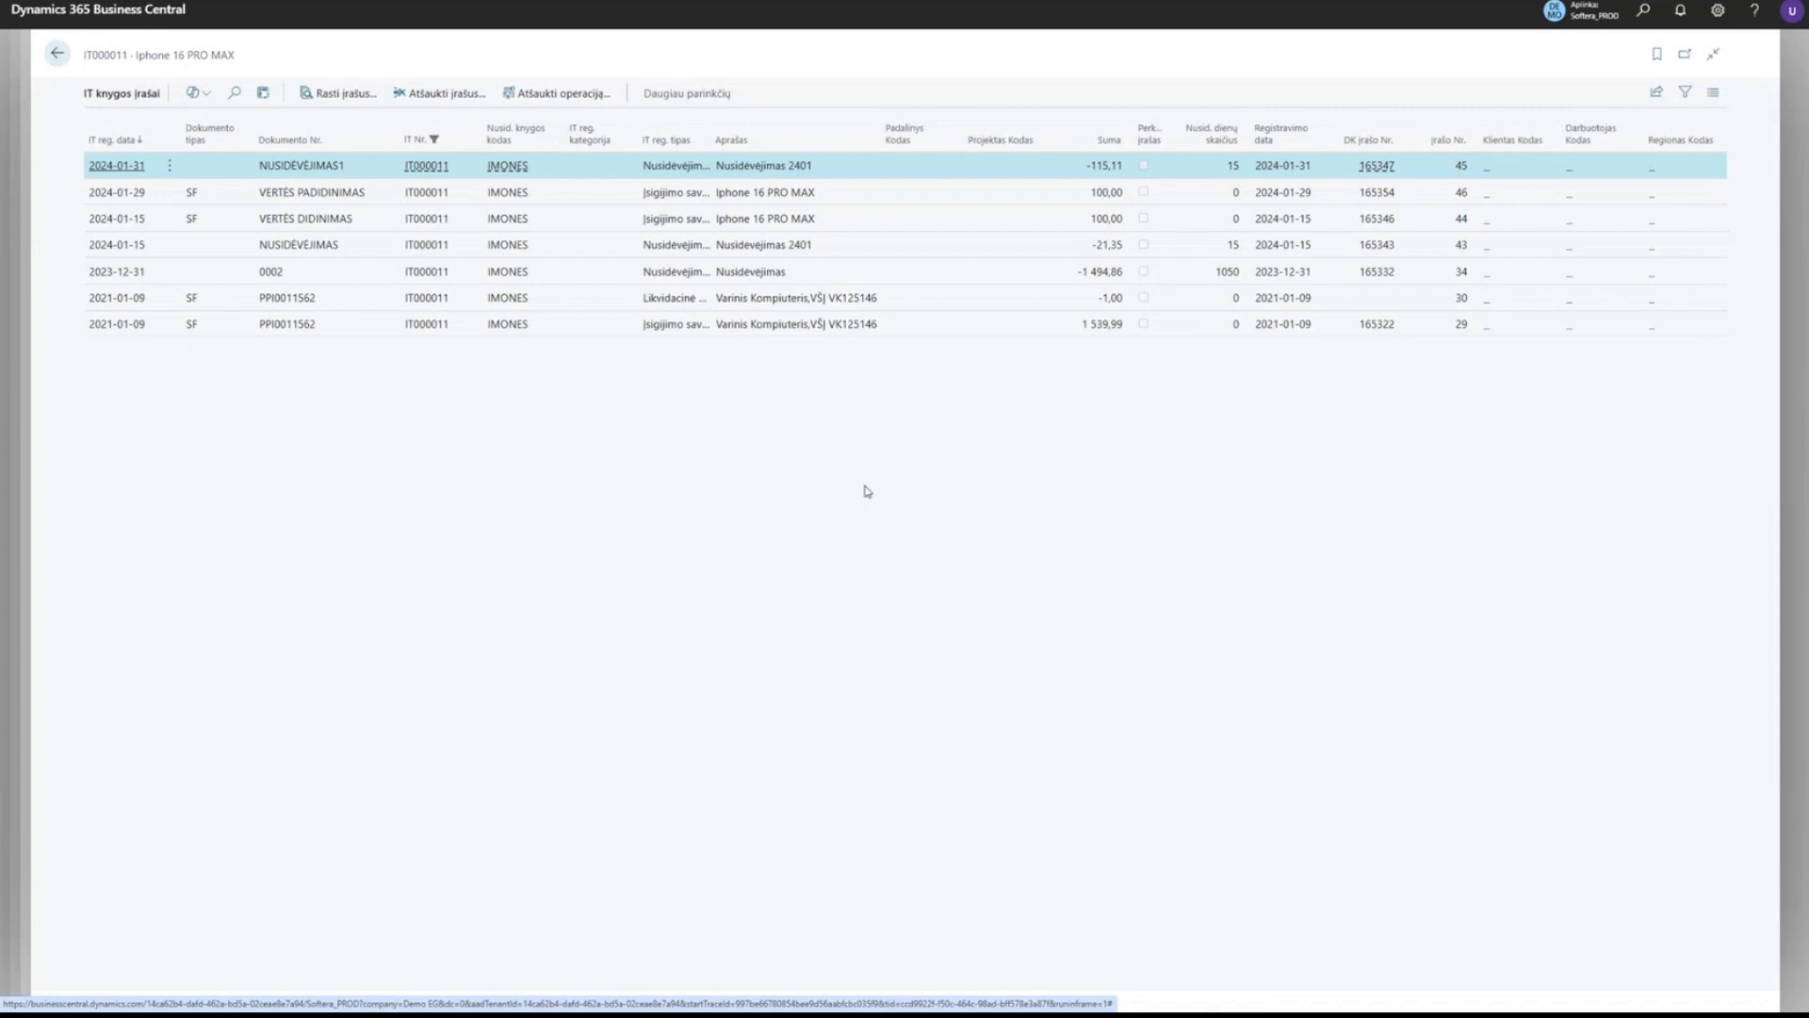
left_click(60, 52)
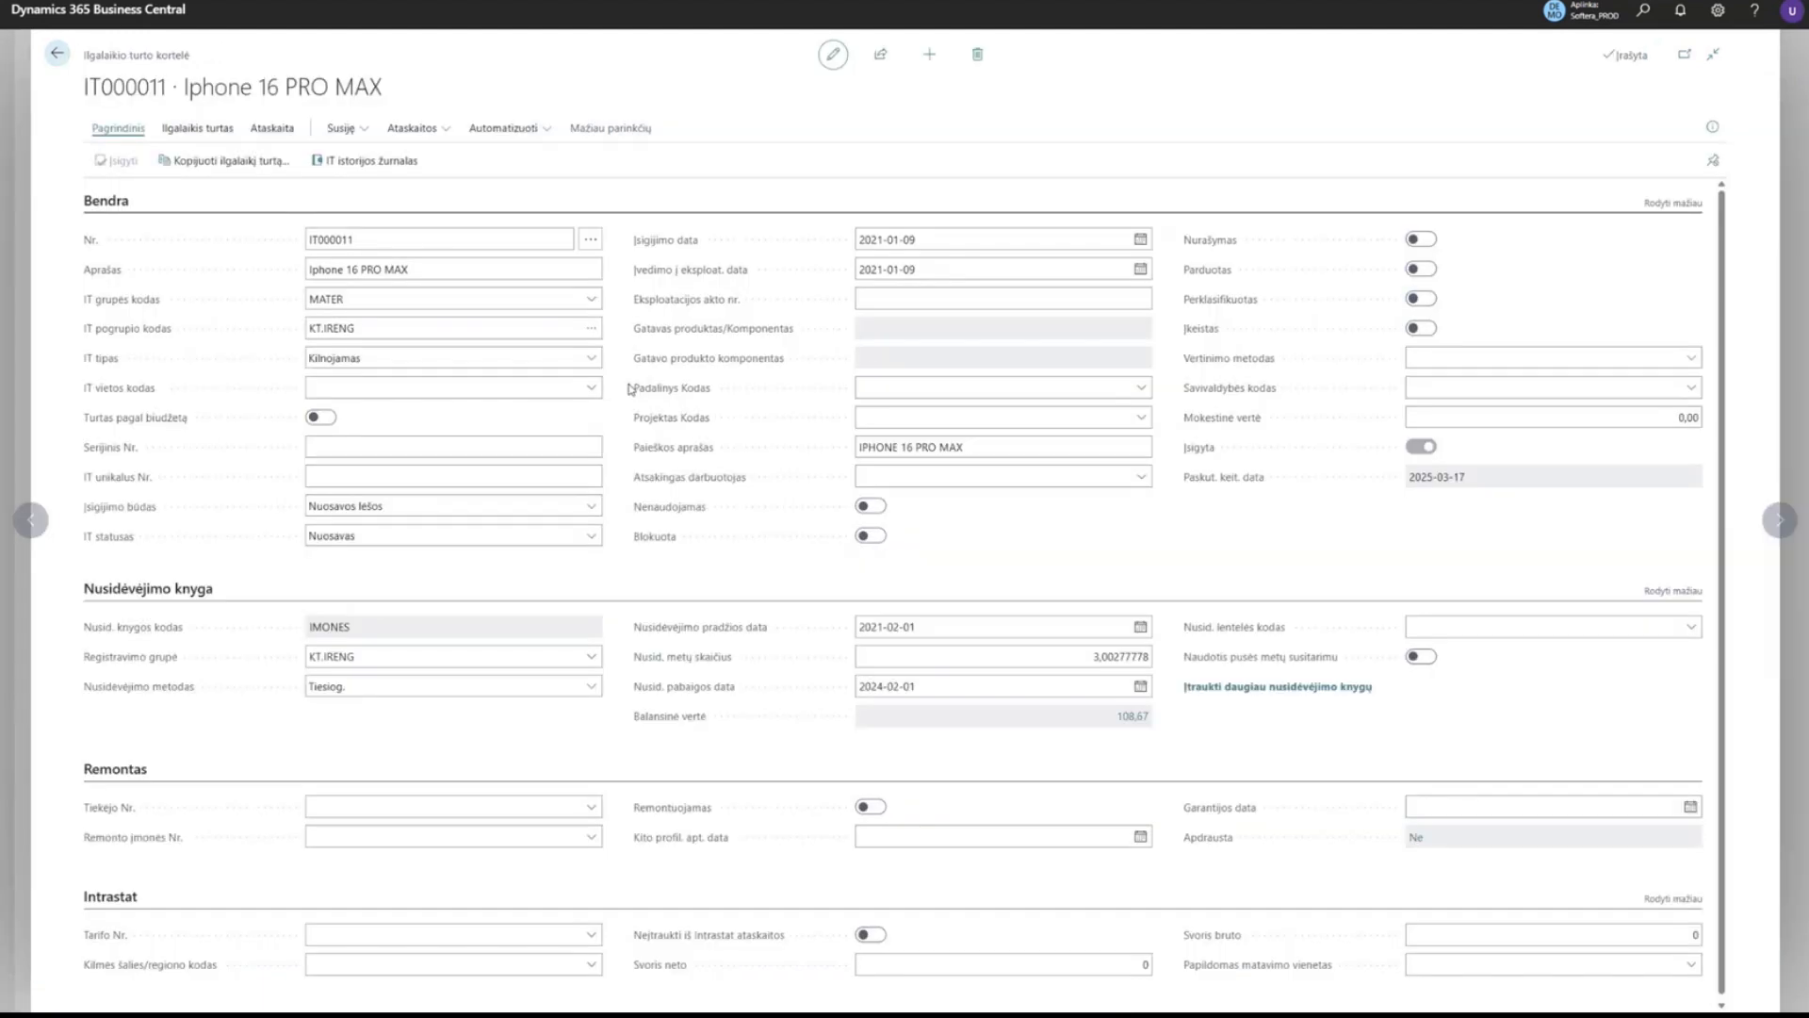
Switch the asset's Blokuota option on and back off.
left_click(869, 536)
left_click(869, 537)
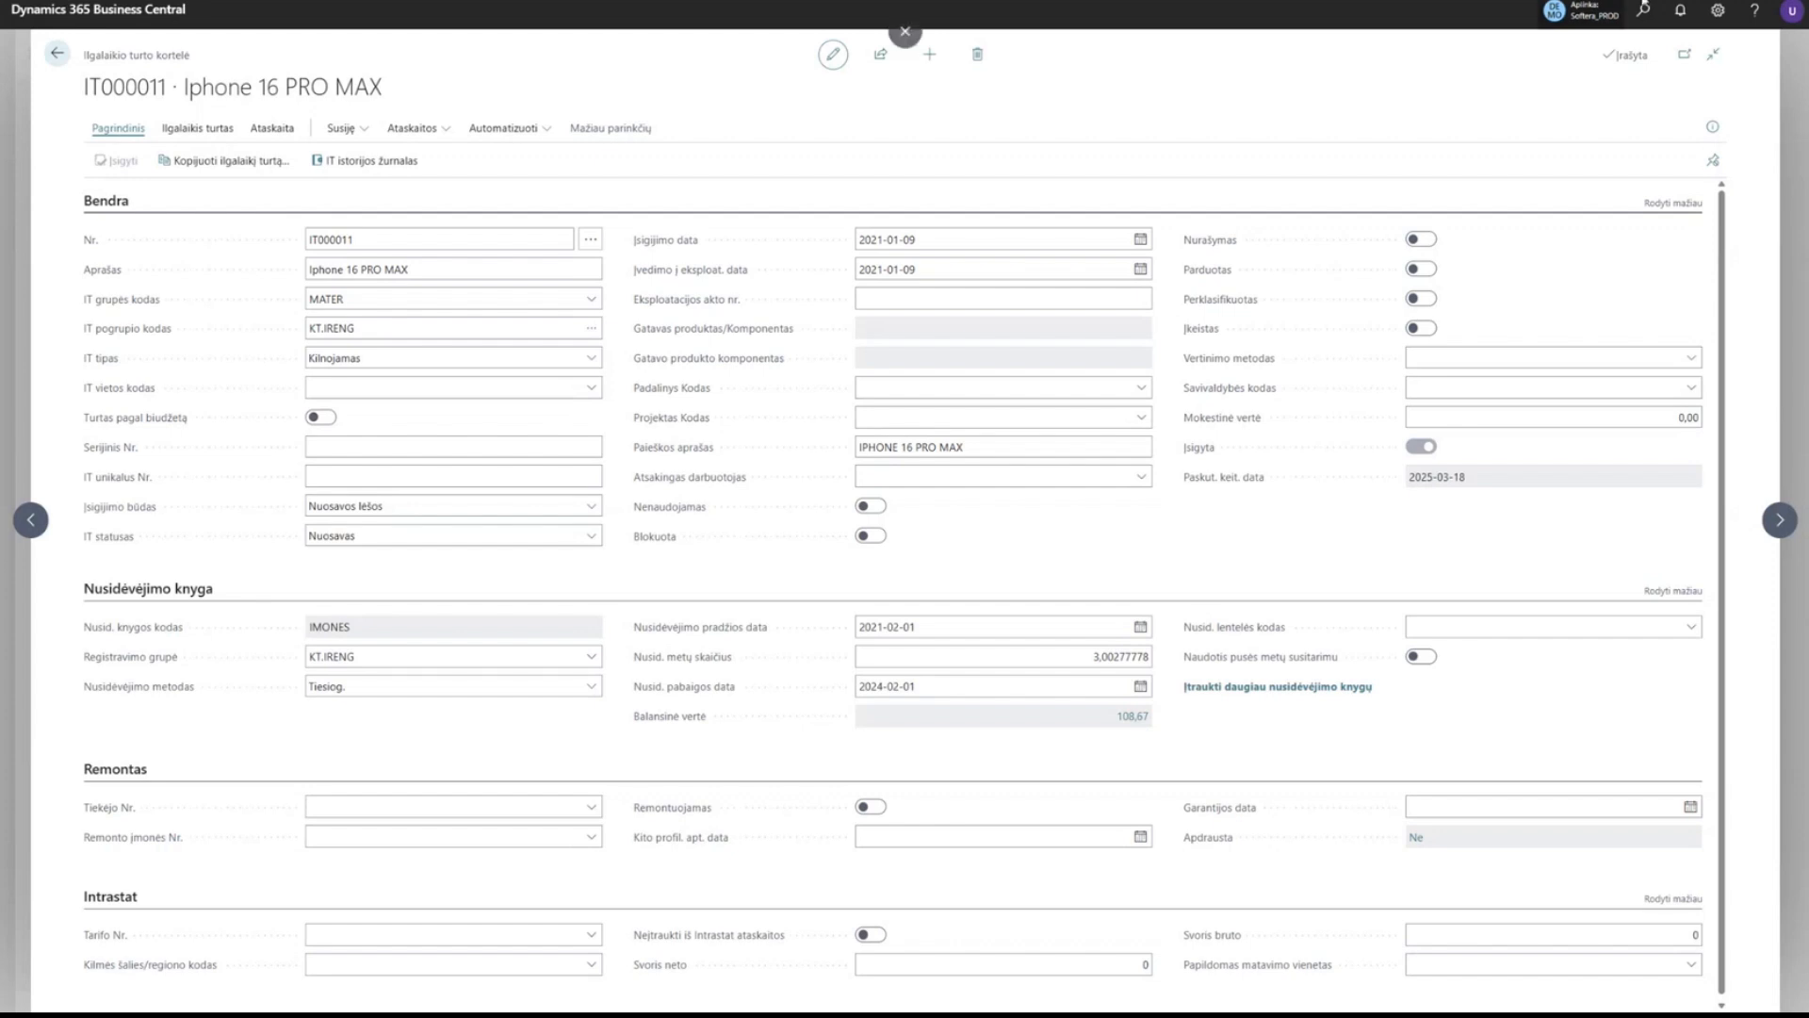
Open the purchase invoices list and create a new invoice for vendor Kumpiškių Rytas,VŠĮ.
left_click(1646, 27)
type("pirk sf")
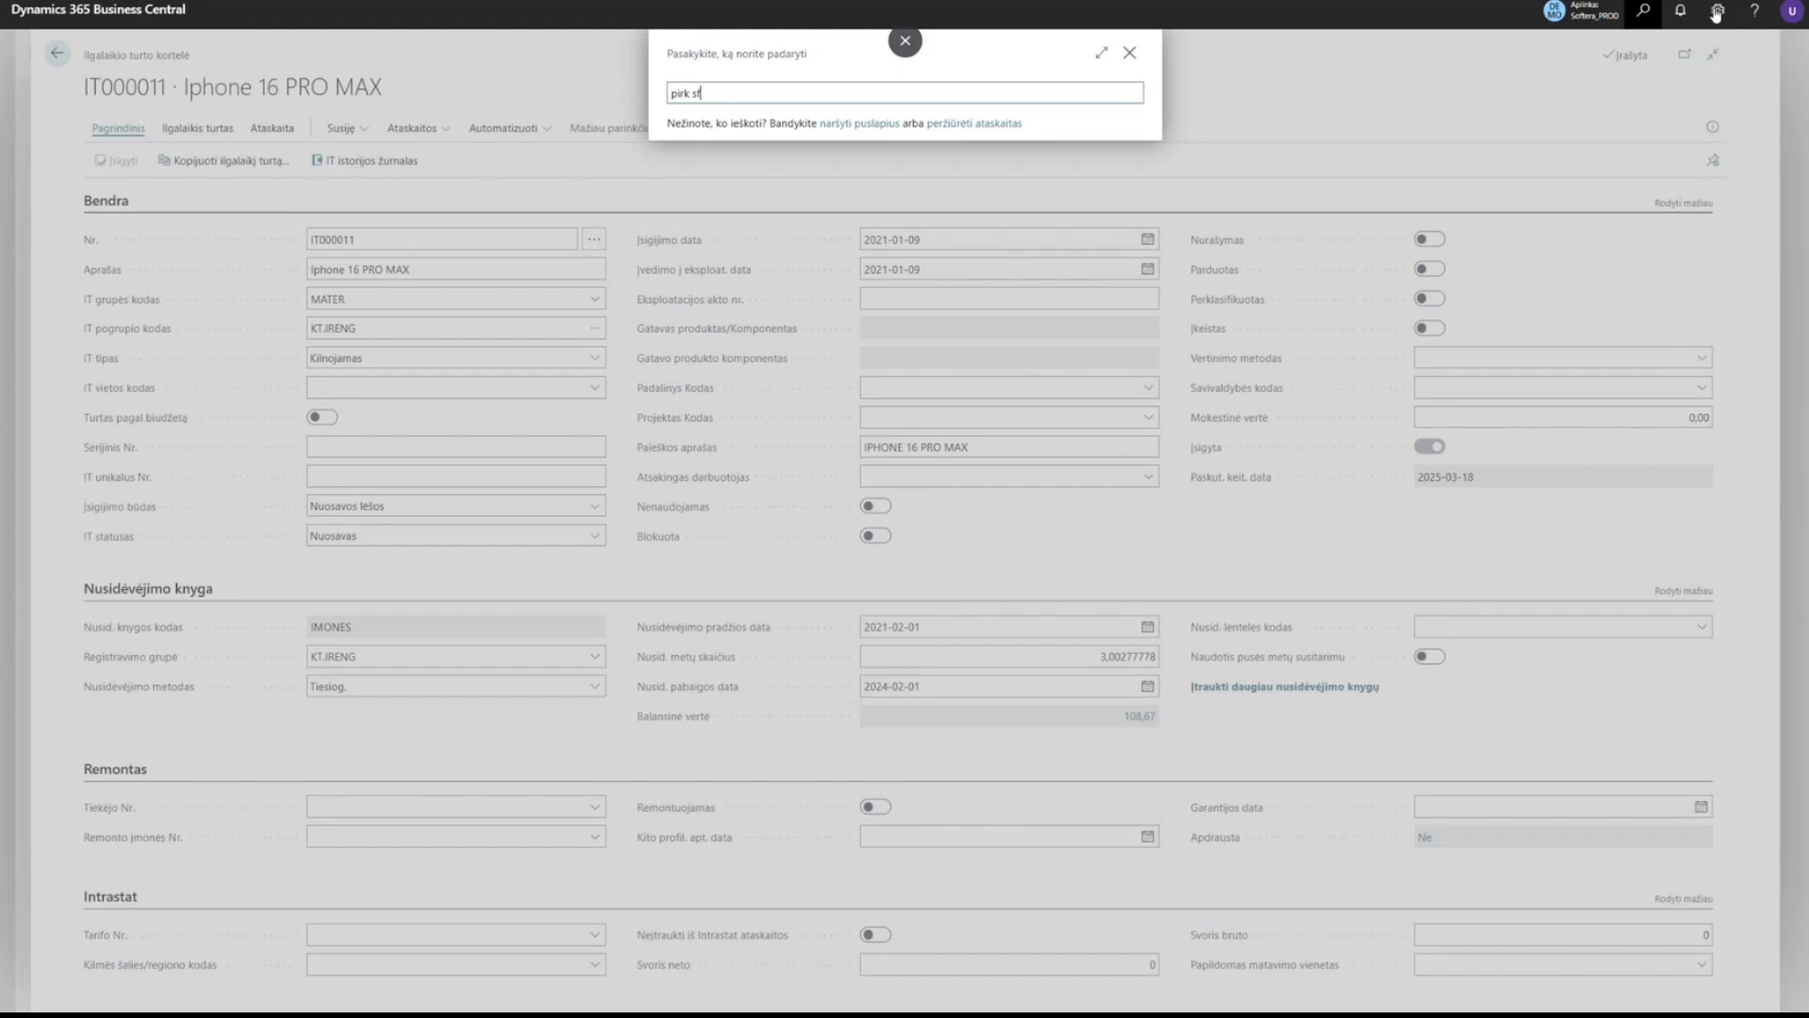
key("Return")
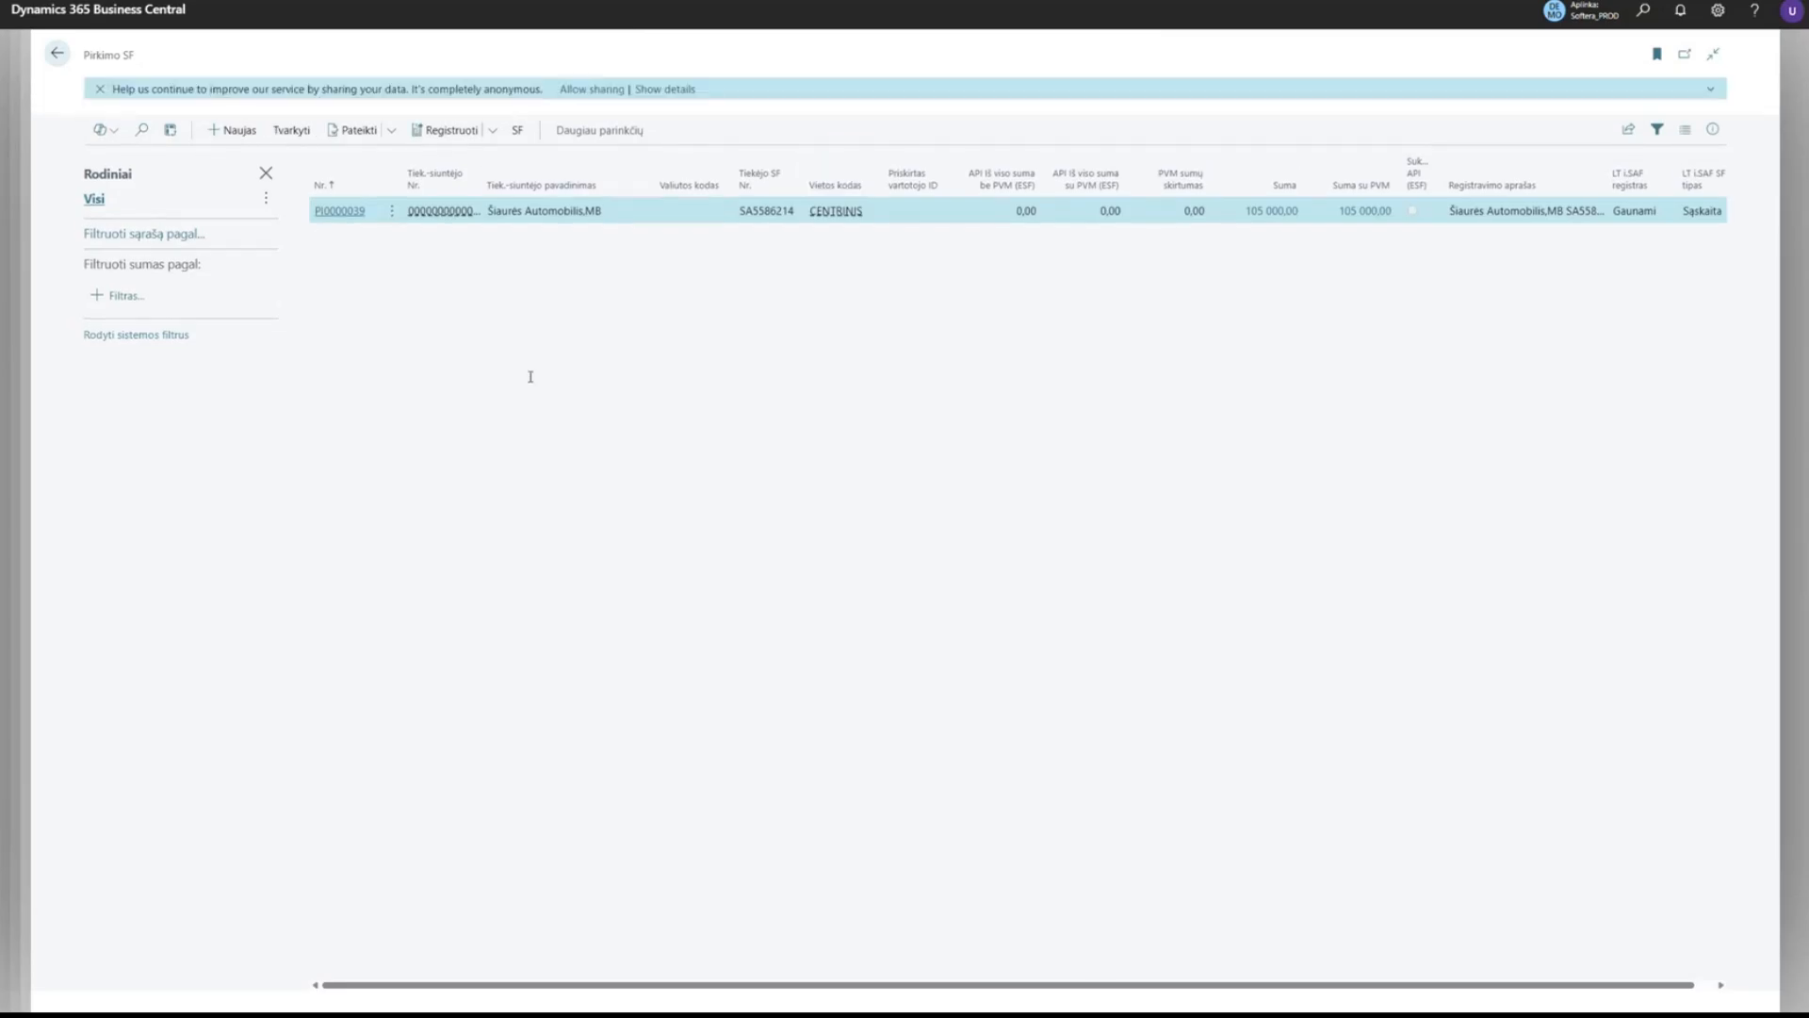
left_click(591, 240)
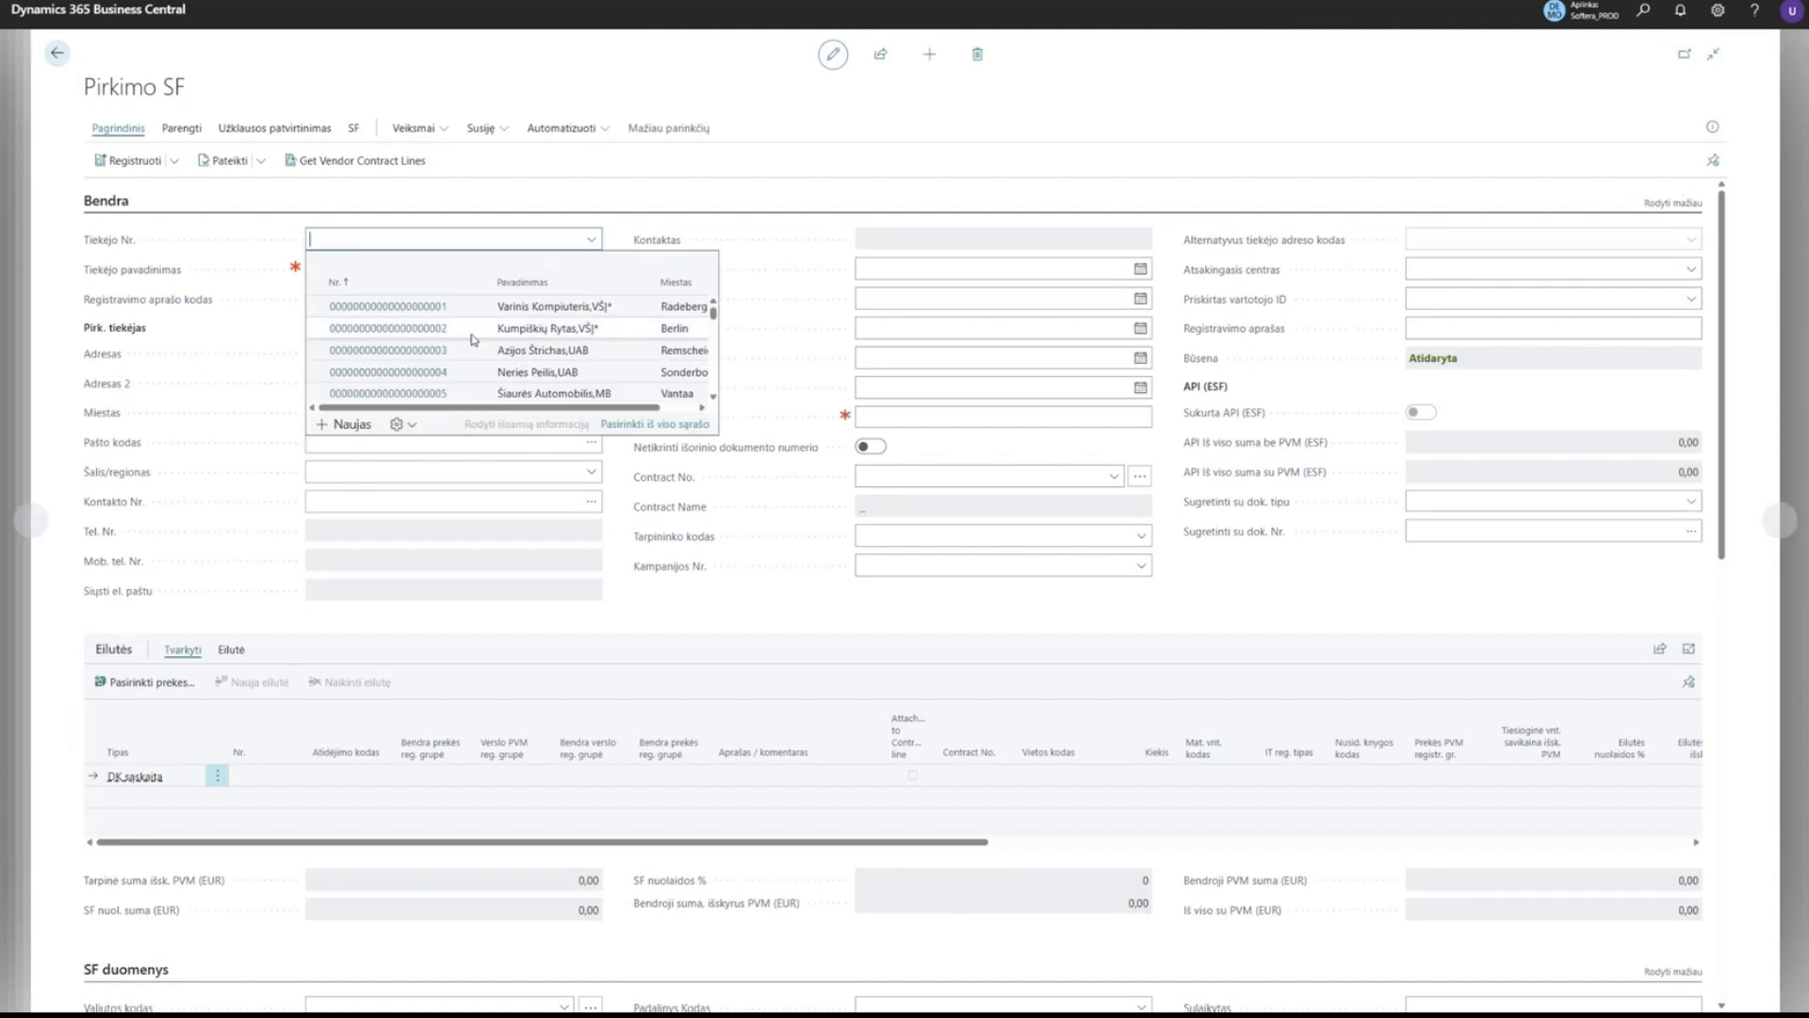
left_click(419, 328)
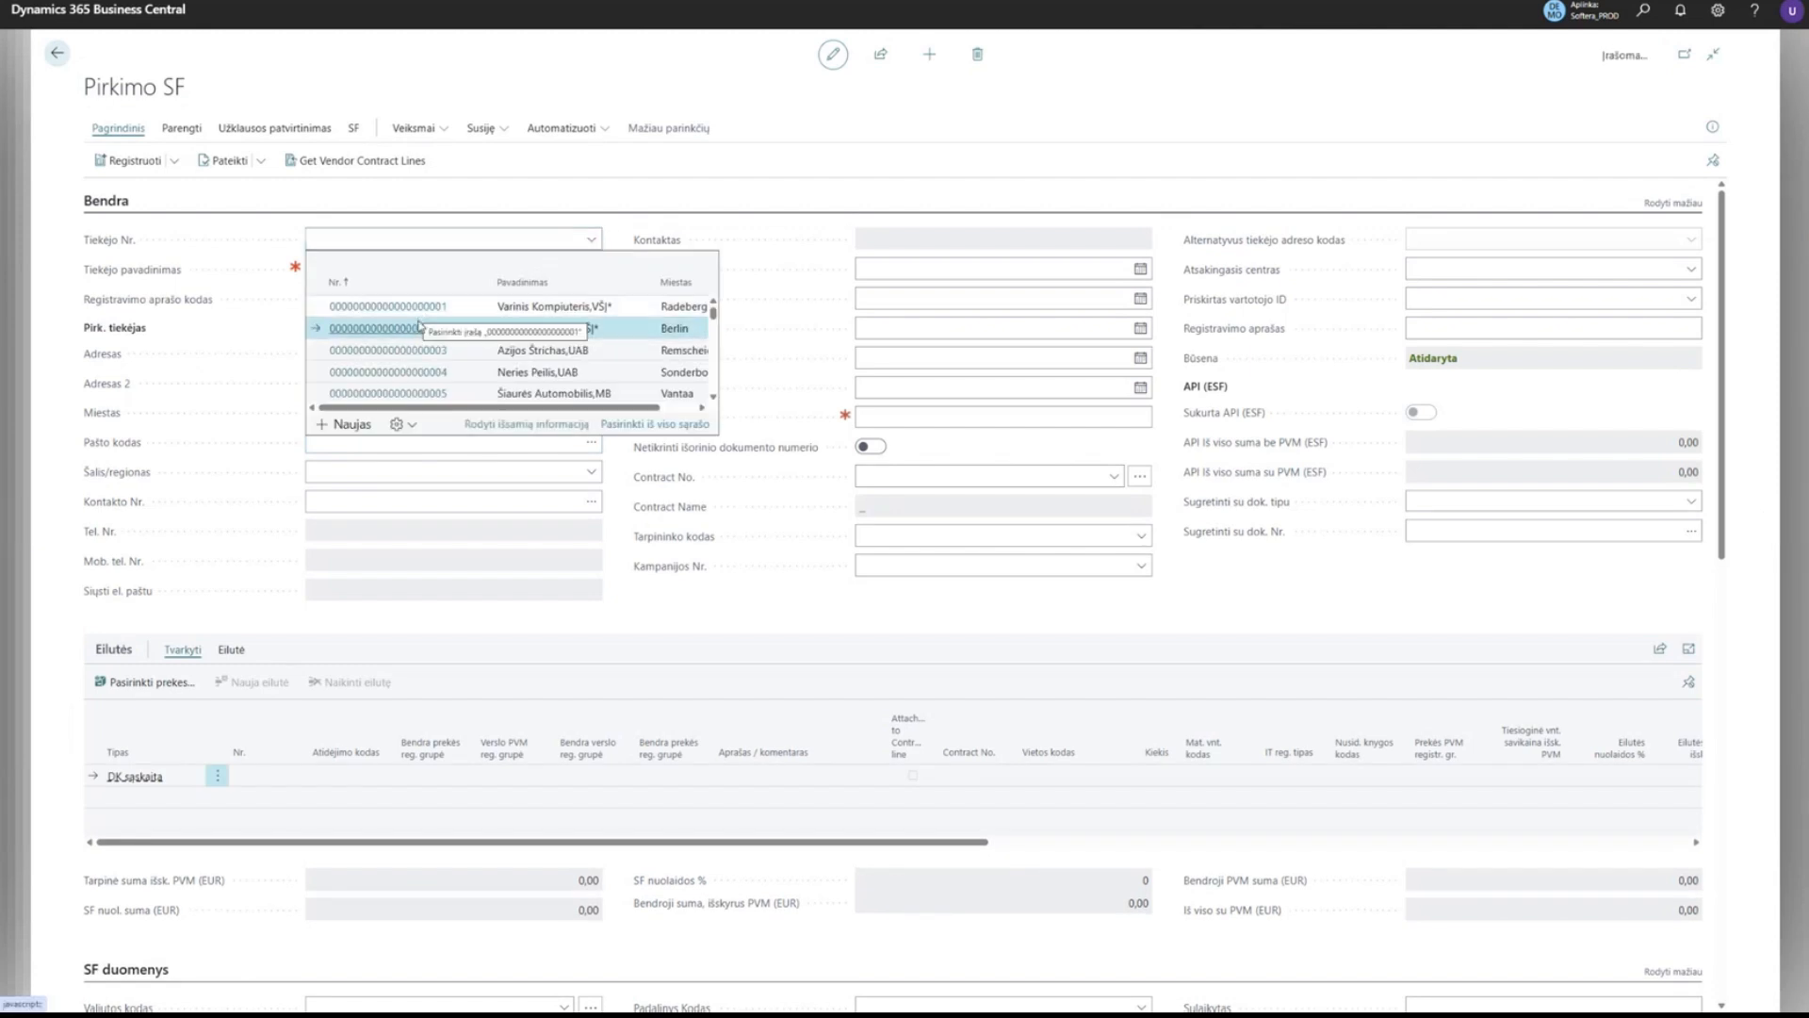
Set the first invoice line's type to Ilgalaikis turtas and select fixed asset IT000012.
left_click(186, 778)
left_click(194, 775)
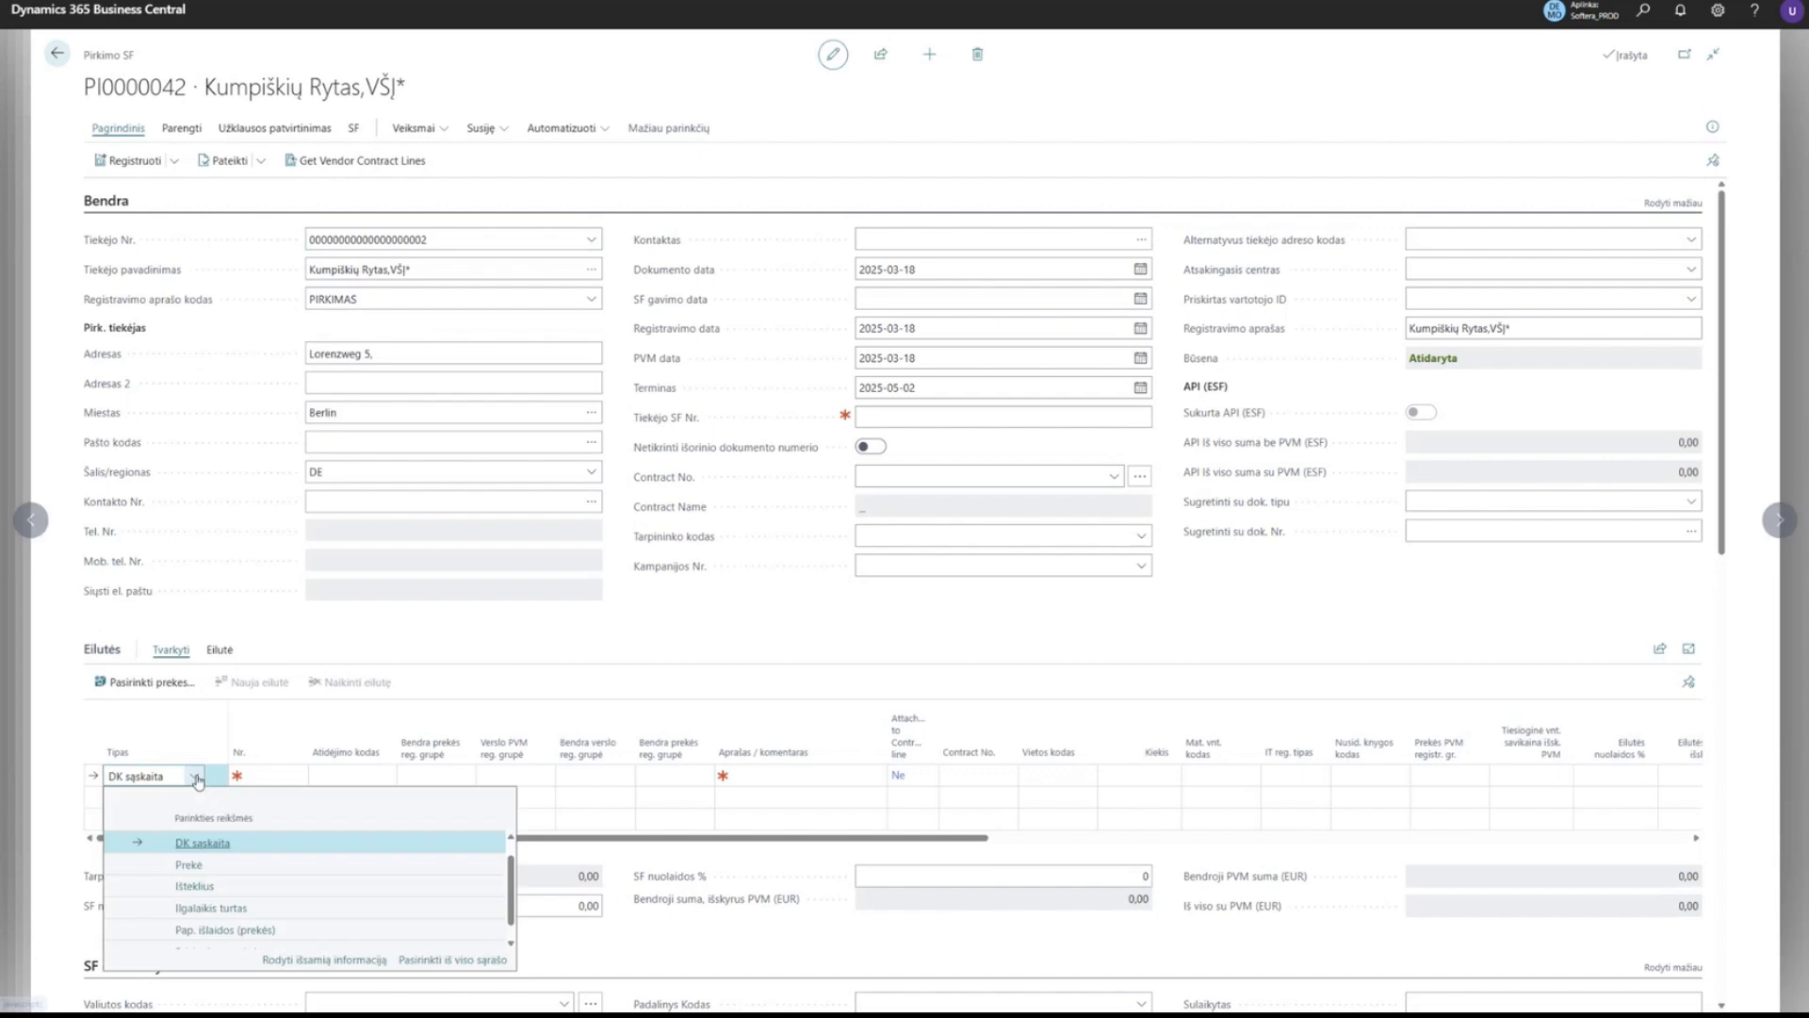
left_click(205, 909)
left_click(298, 778)
left_click(299, 779)
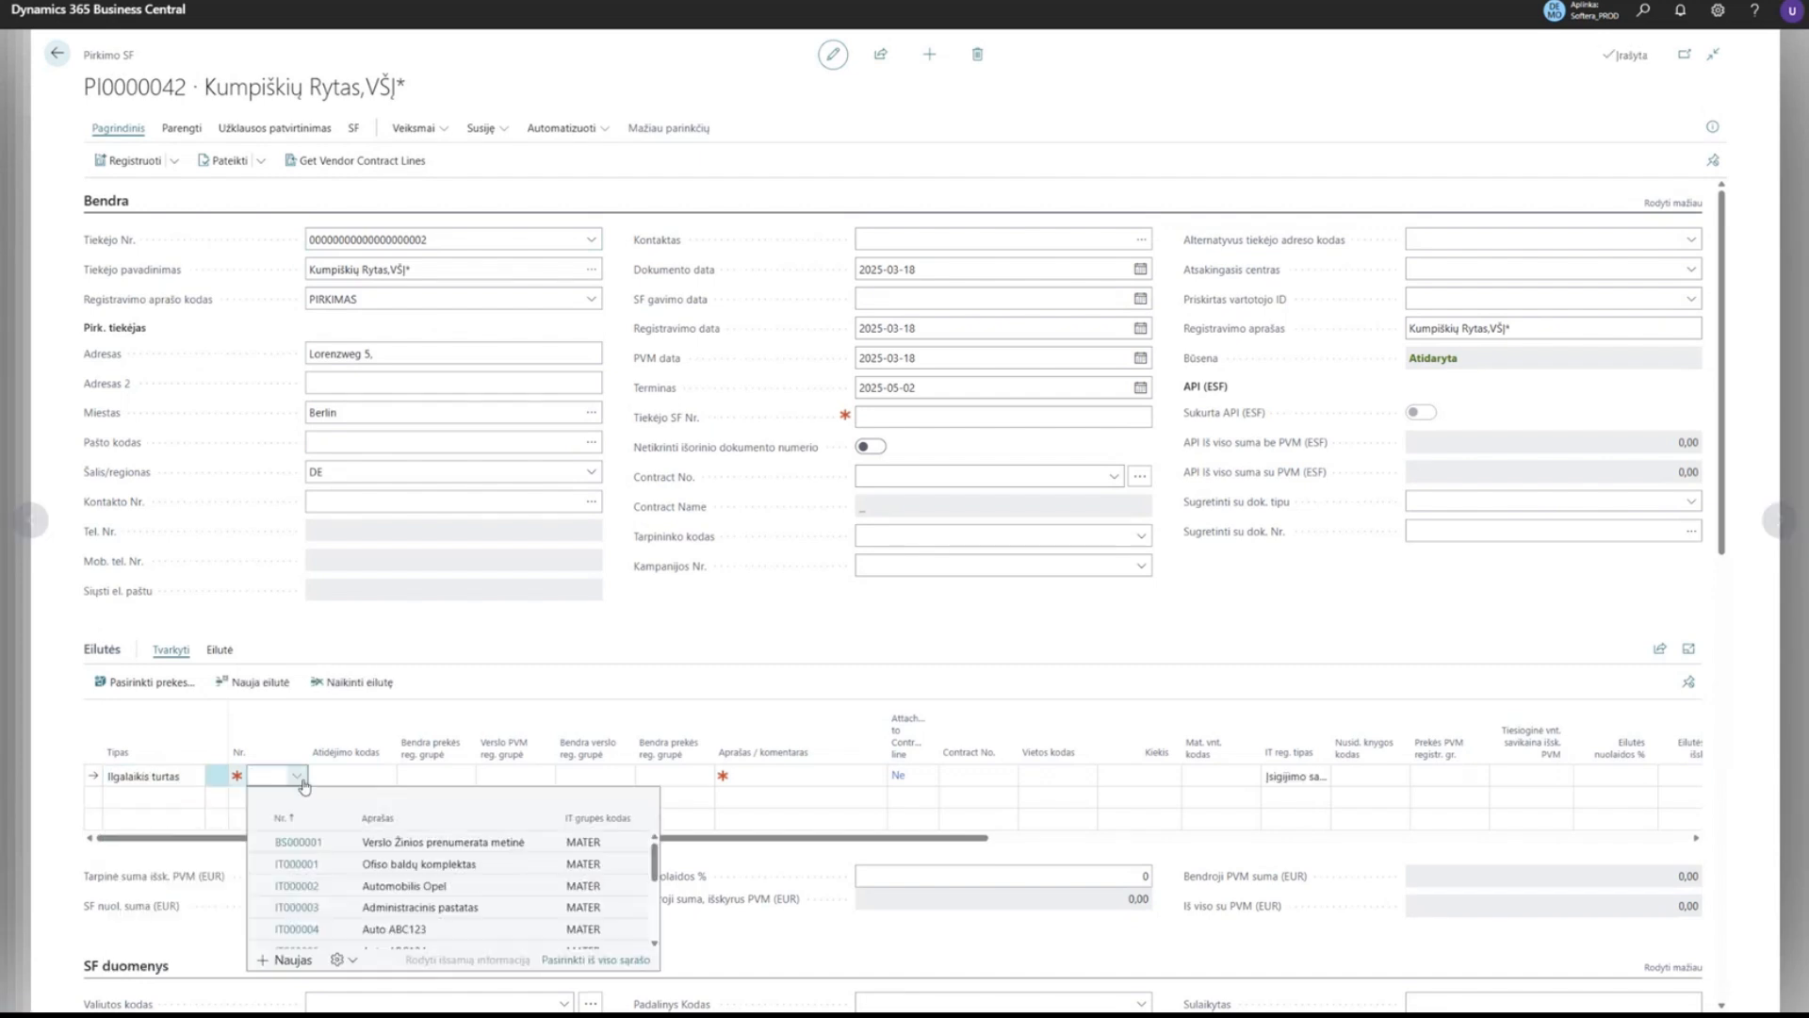
scroll(303, 891, "down", 3)
left_click(327, 935)
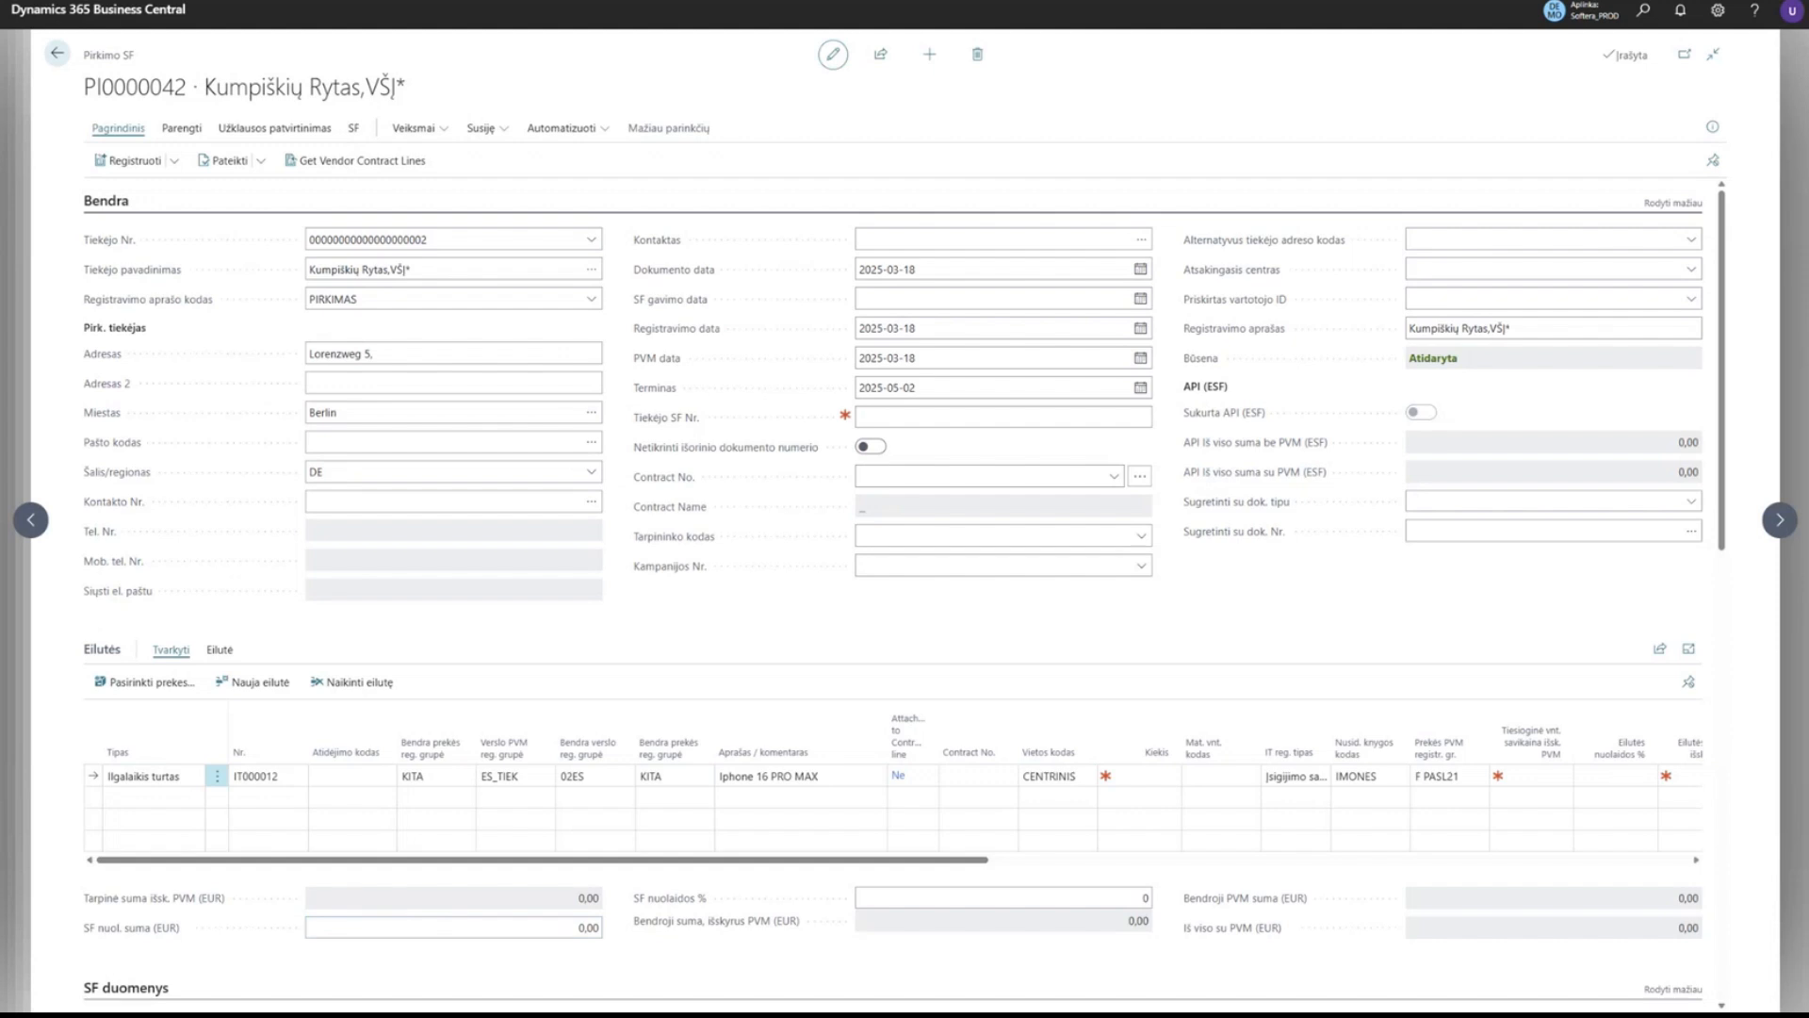
Personalize the purchase invoice page by adding the IT reg. data column before Bendra prekės reg. grupė in the lines.
left_click_drag(819, 860, 1506, 872)
left_click(1721, 17)
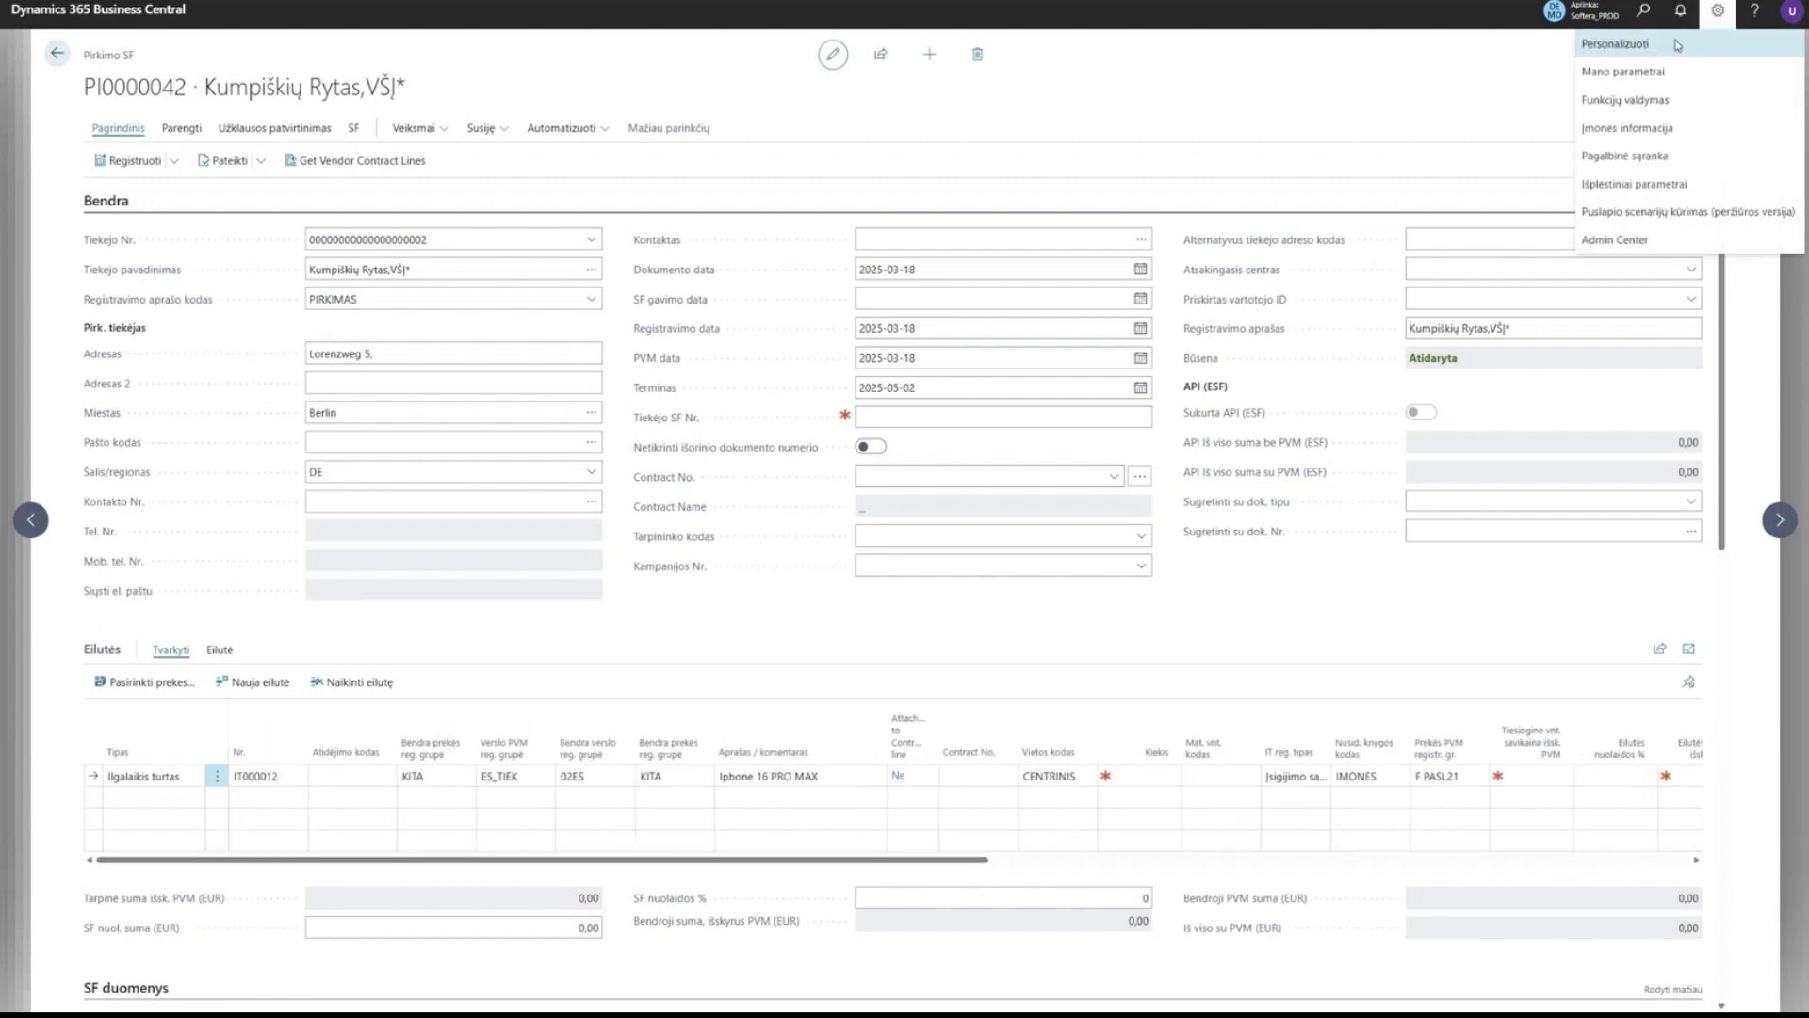
left_click(1616, 43)
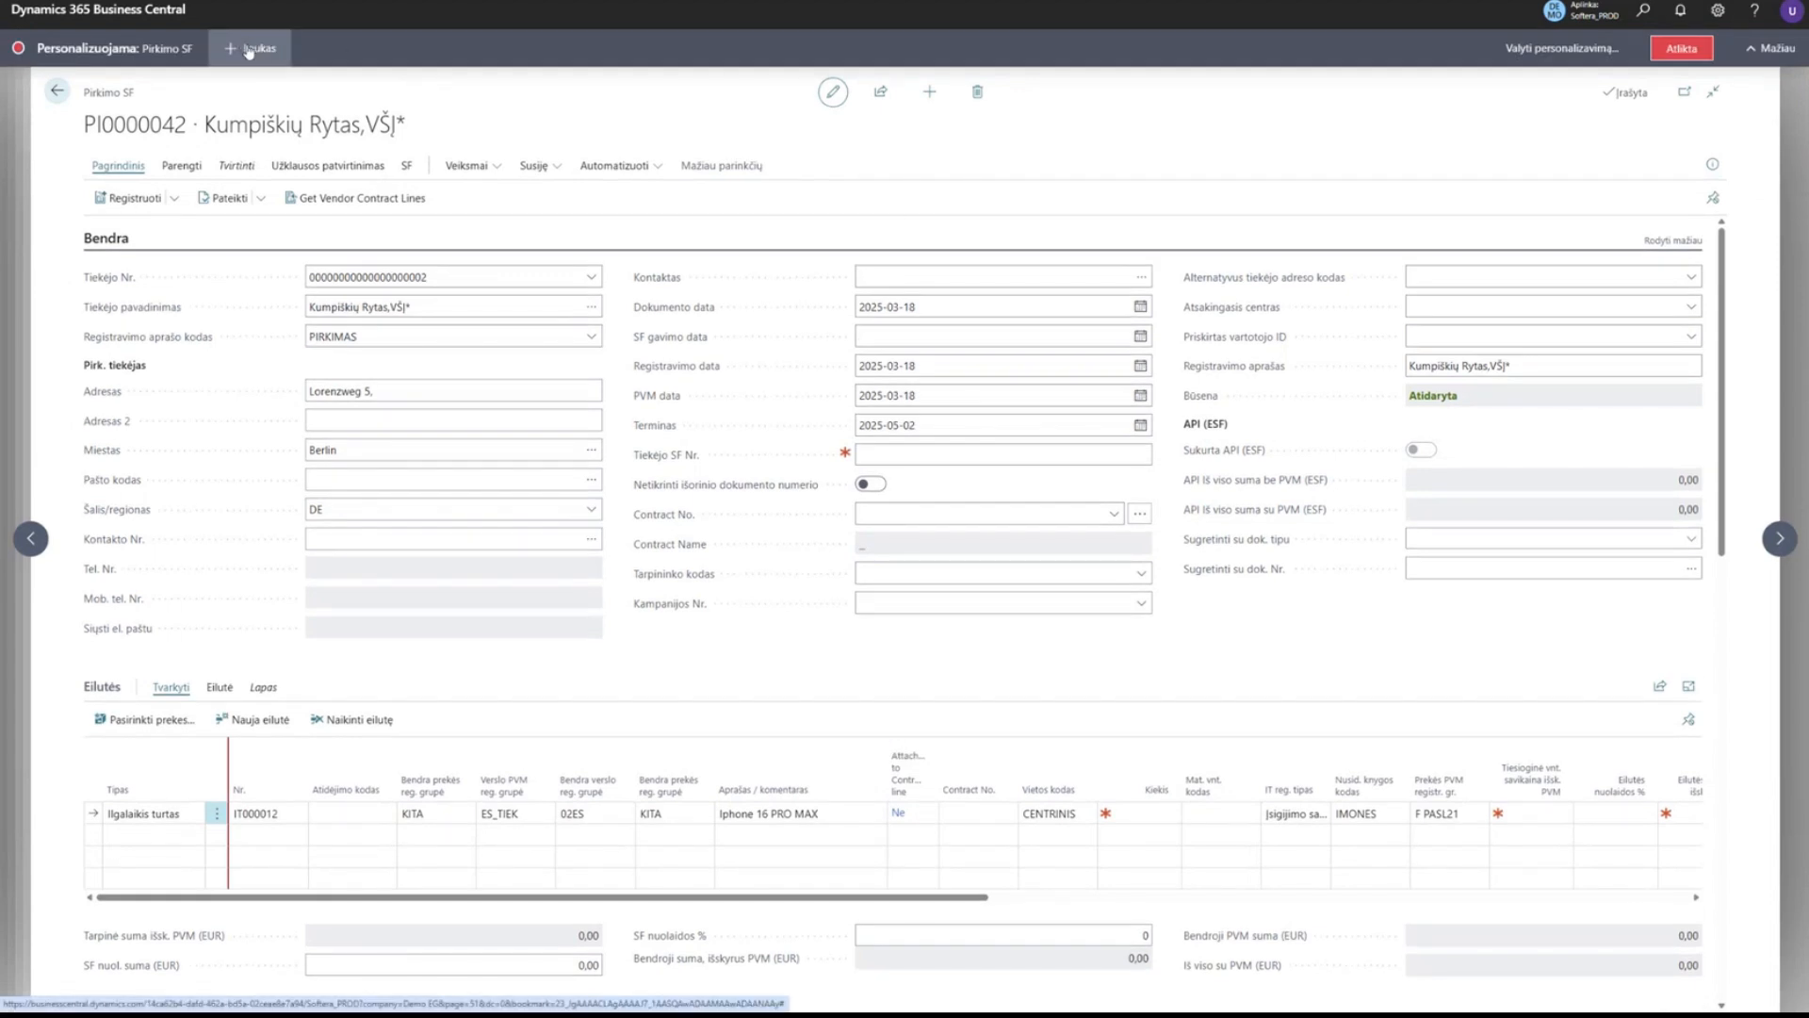
left_click(280, 56)
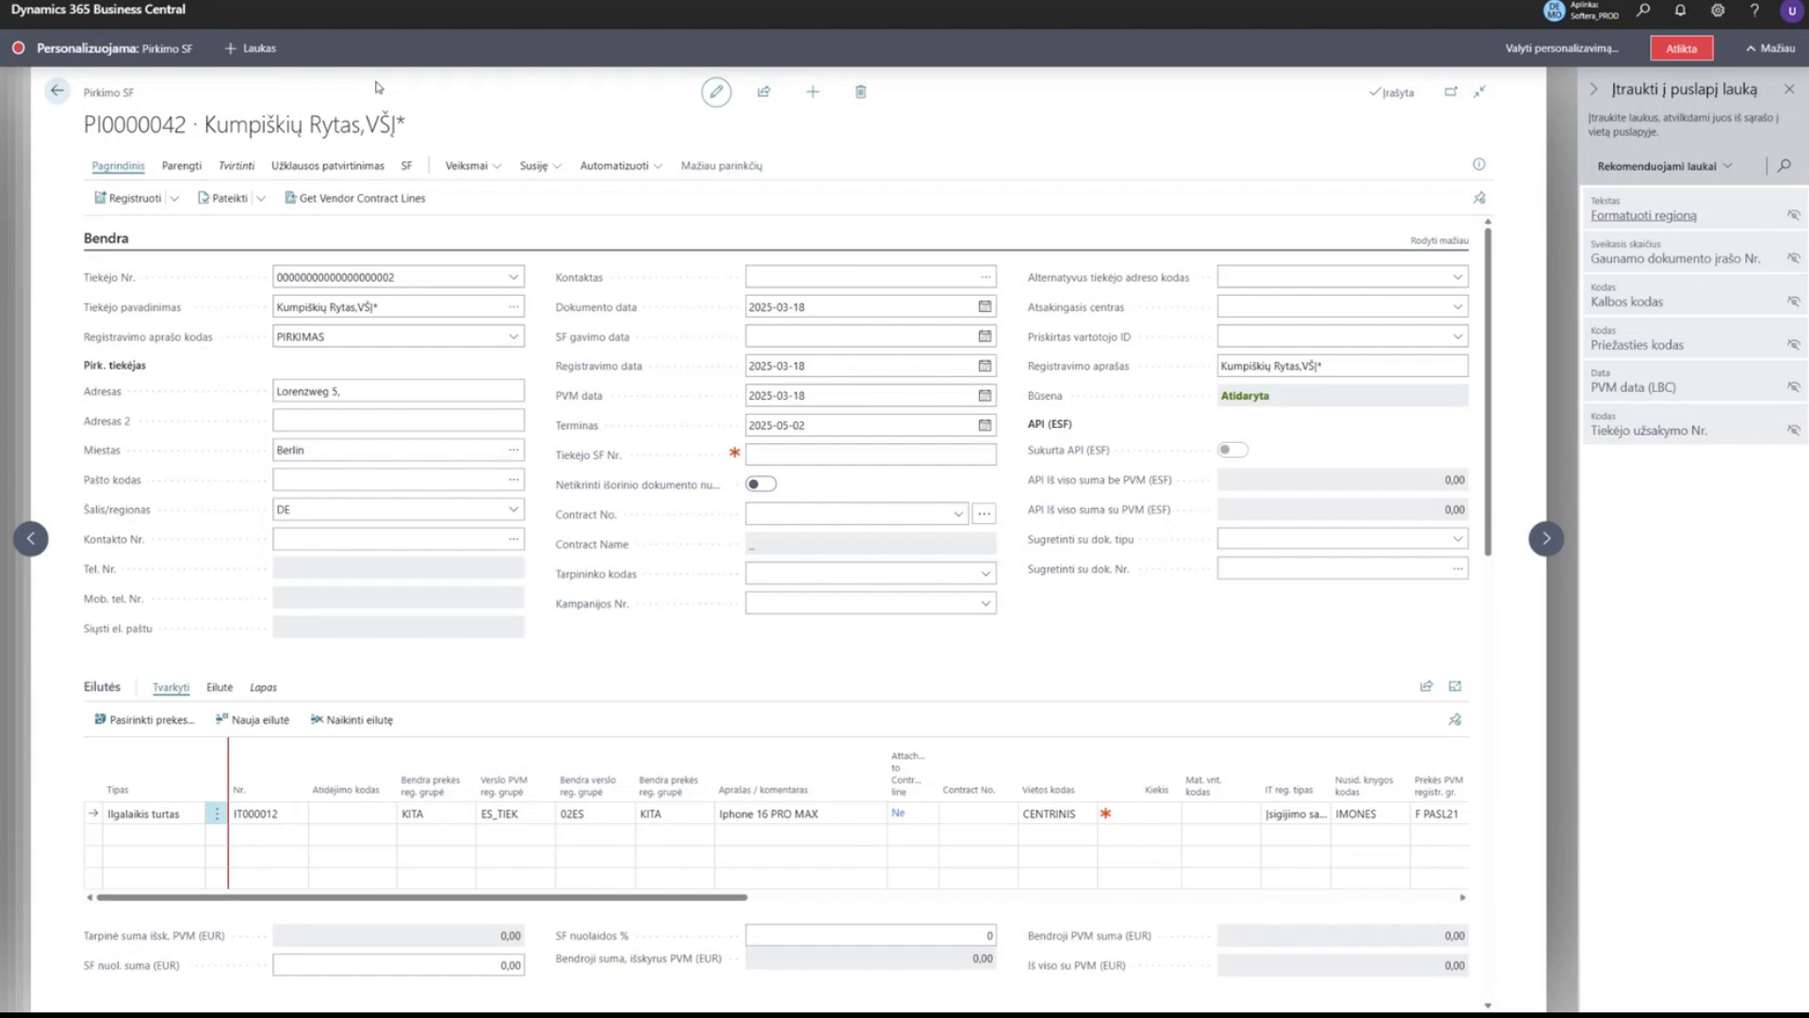
left_click(605, 759)
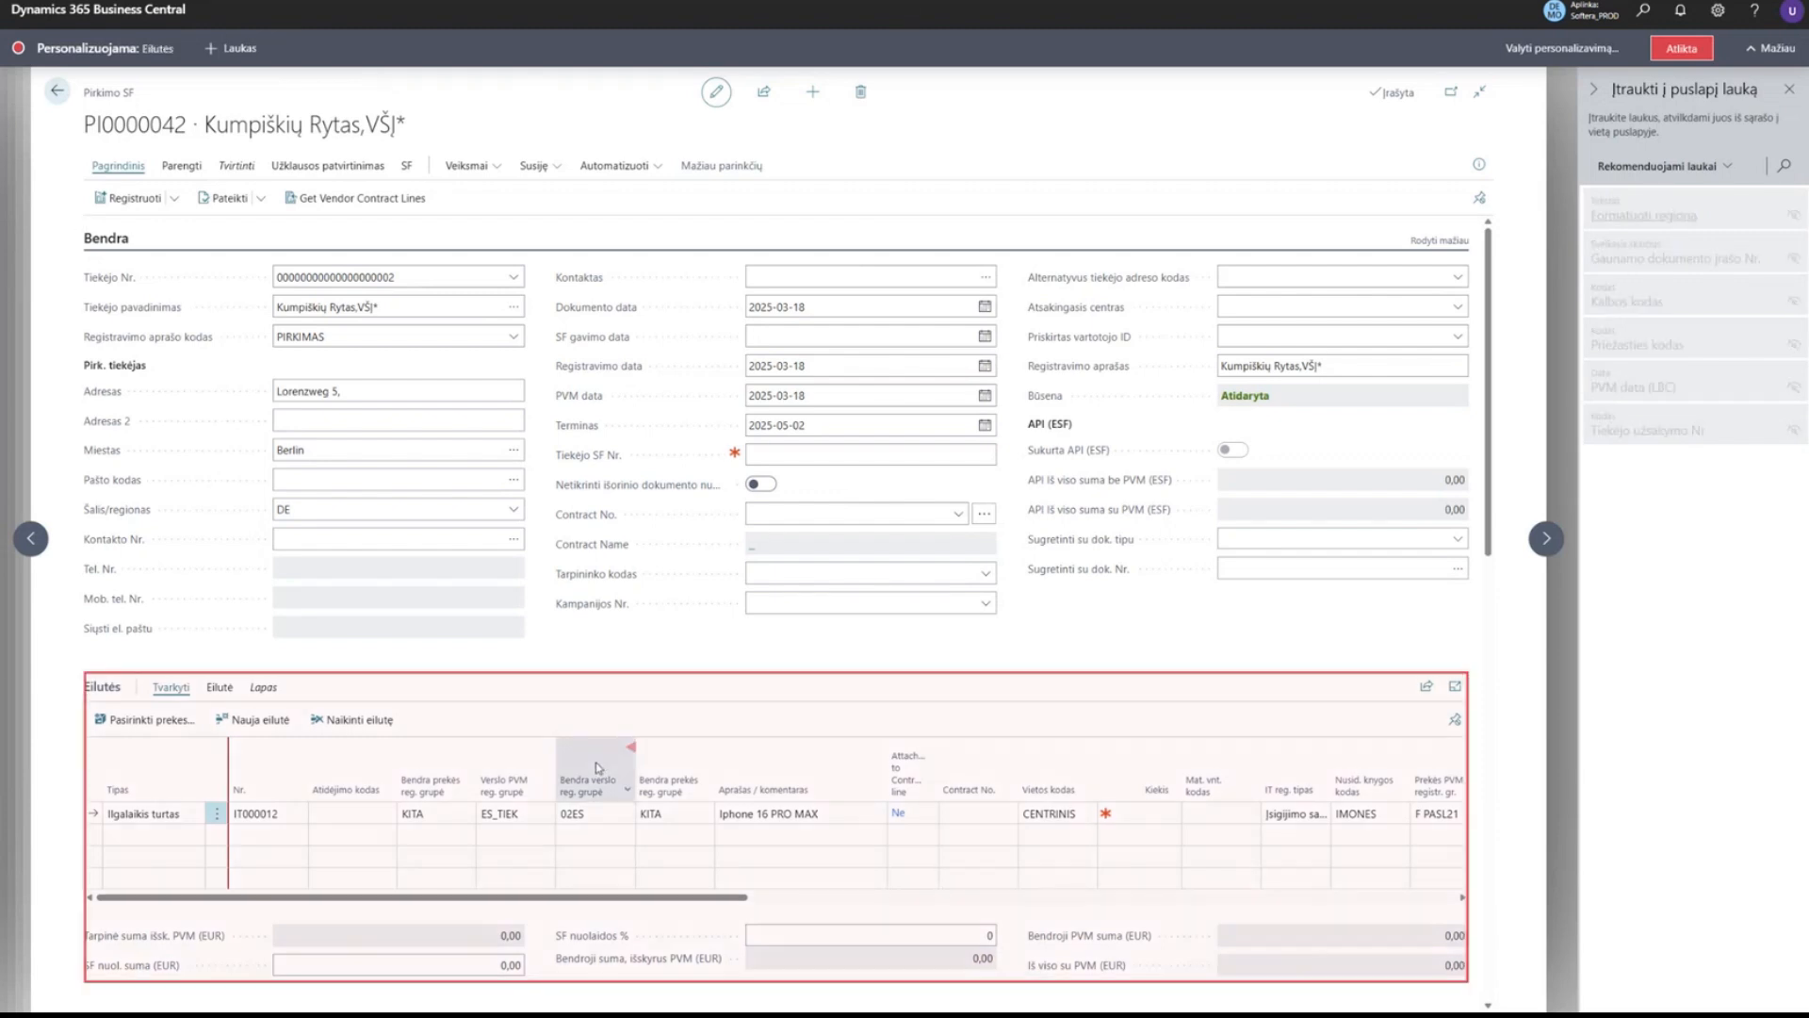
left_click(1783, 171)
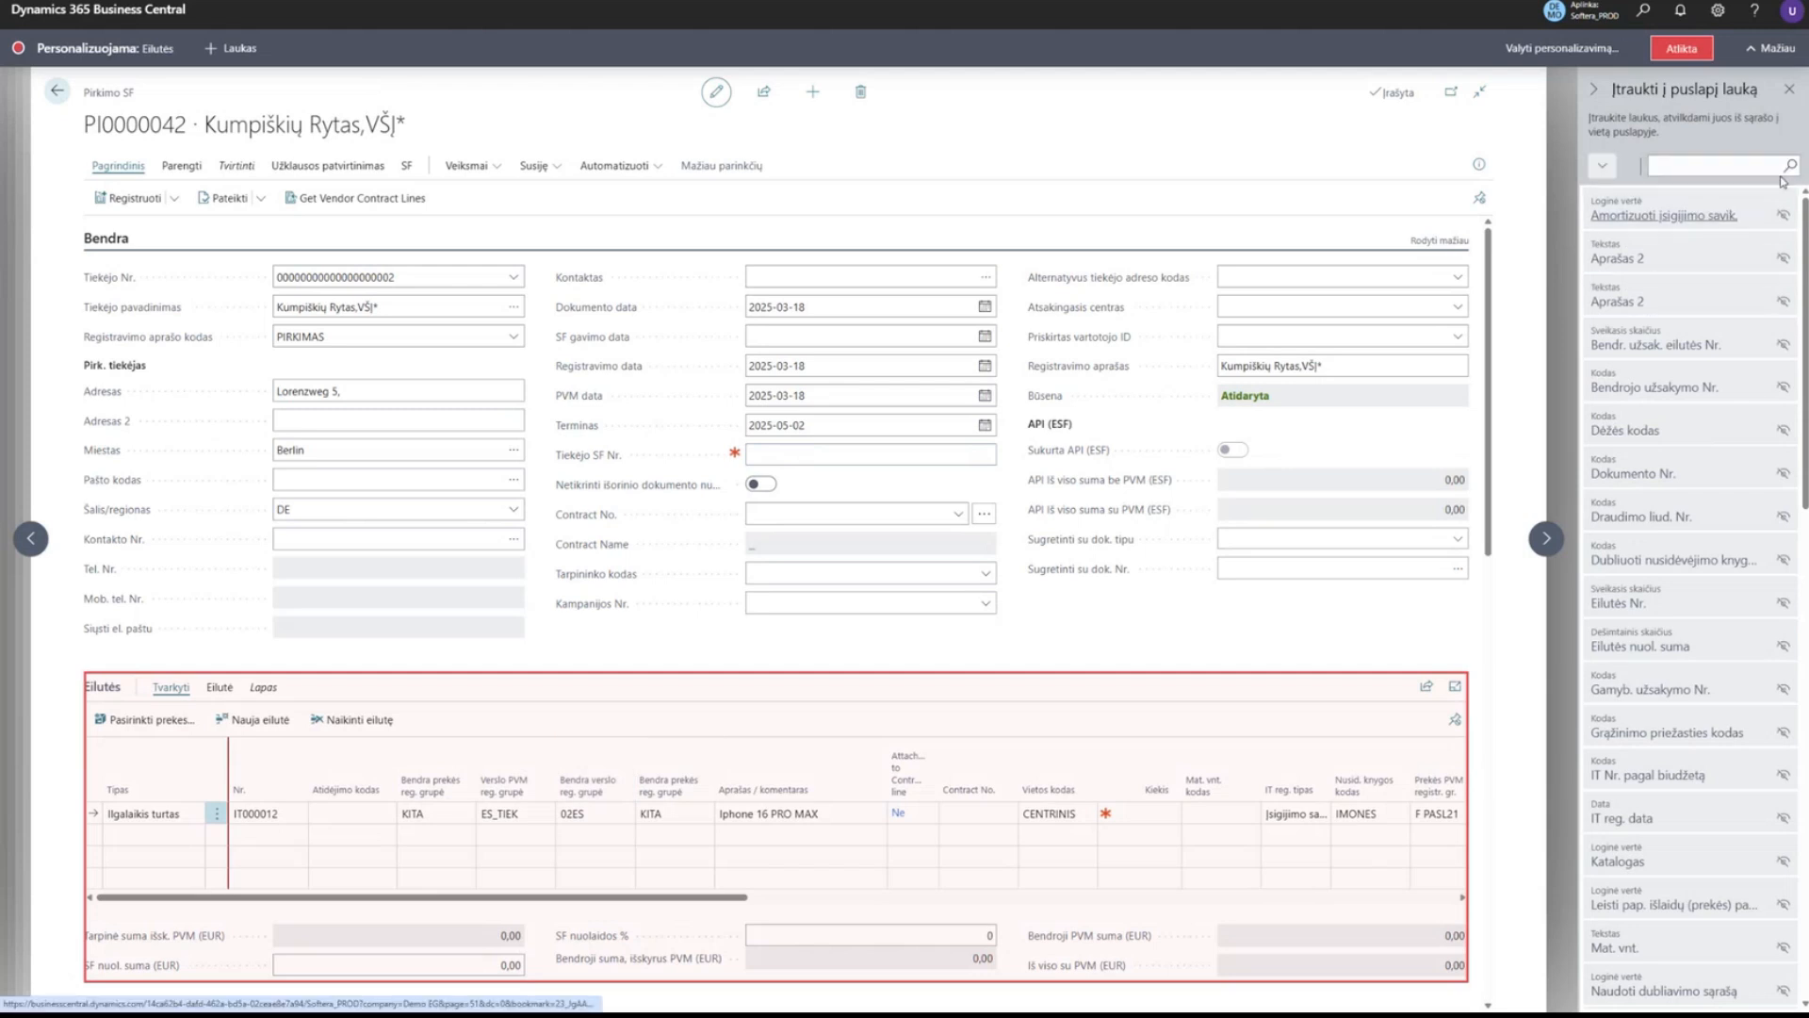
mouse_move(1644, 818)
left_mouse_down()
mouse_move(1670, 827)
mouse_move(330, 834)
mouse_move(309, 781)
mouse_move(340, 759)
mouse_move(418, 777)
left_mouse_up()
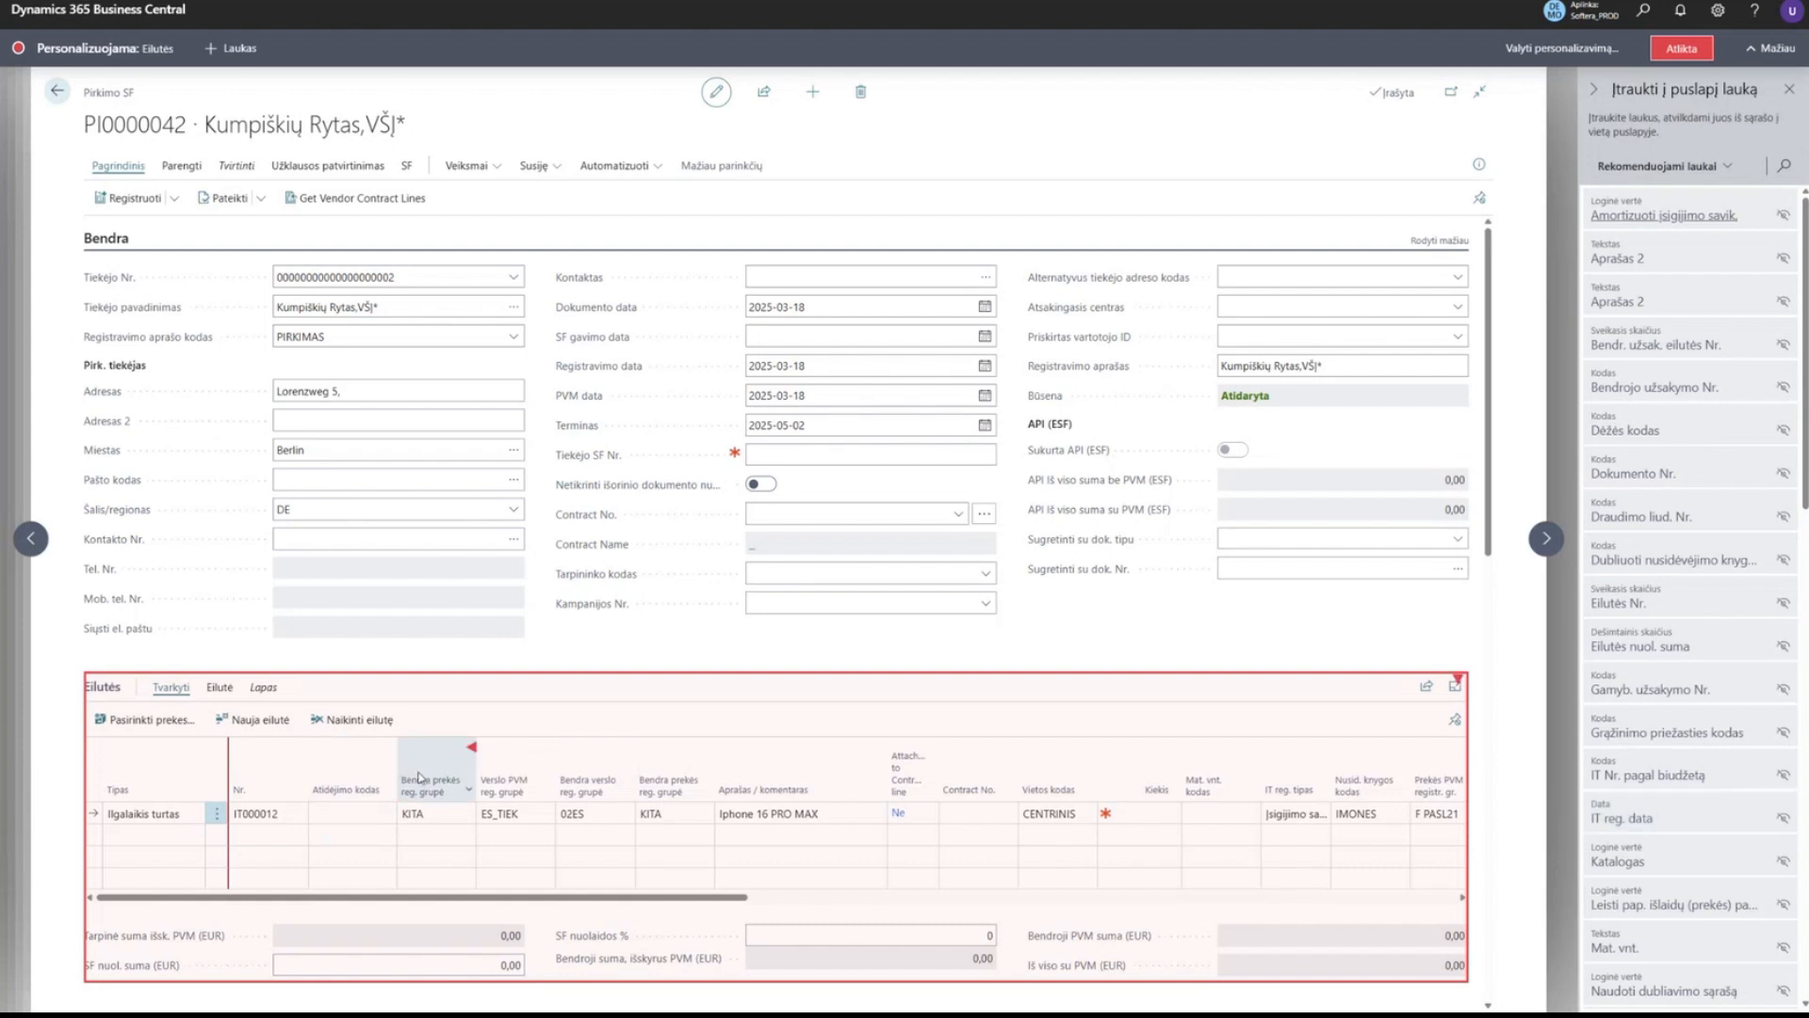
left_click(1675, 58)
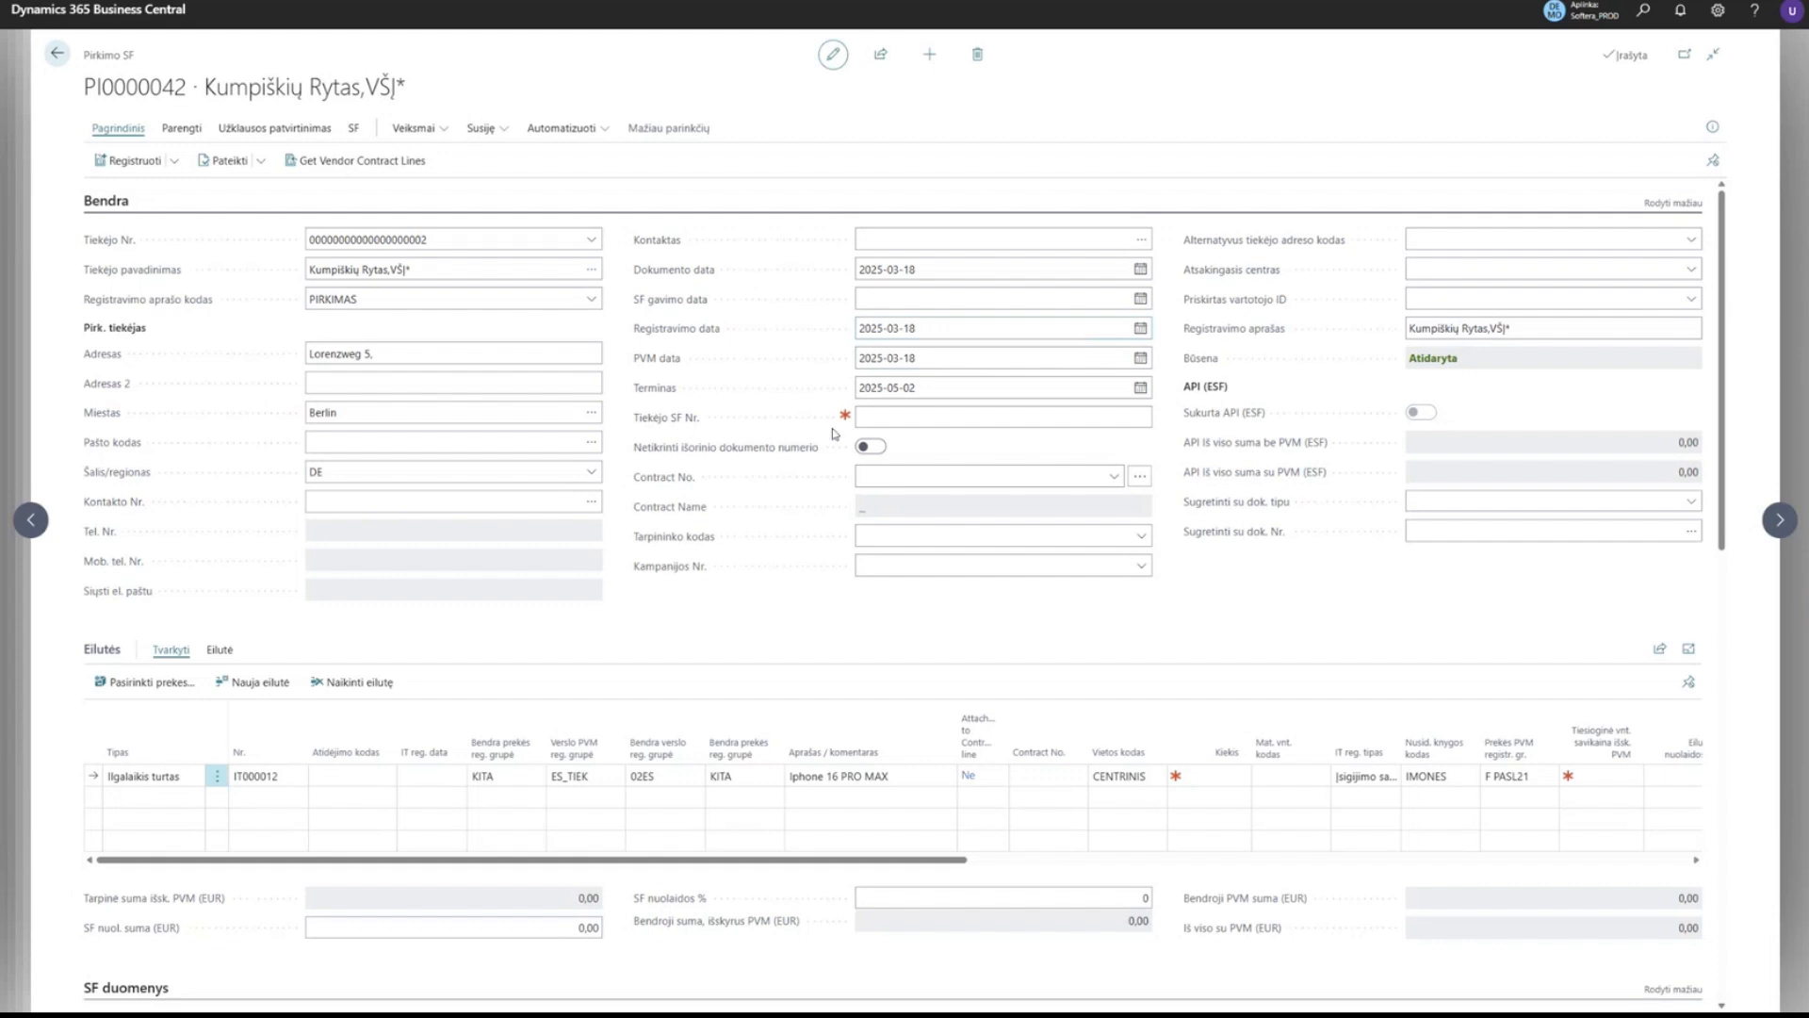
Set the invoice line's IT reg. data to 2025-01-01.
left_click(421, 773)
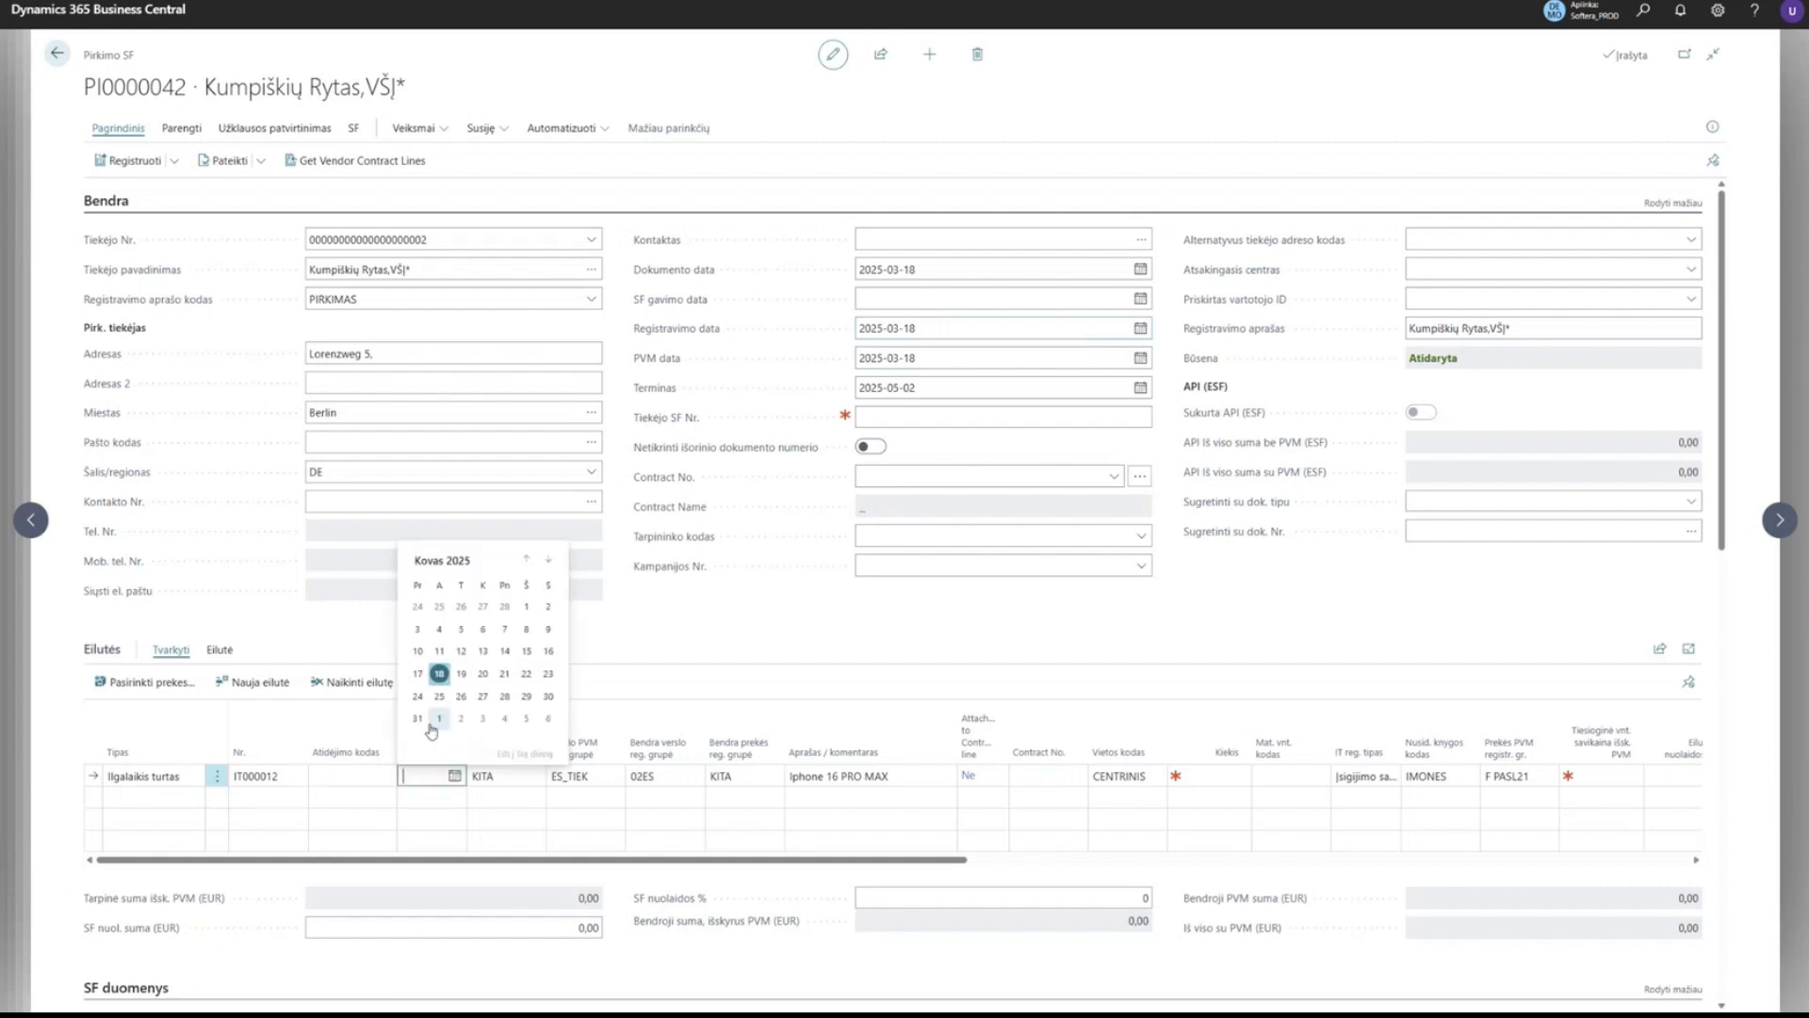
left_click(526, 560)
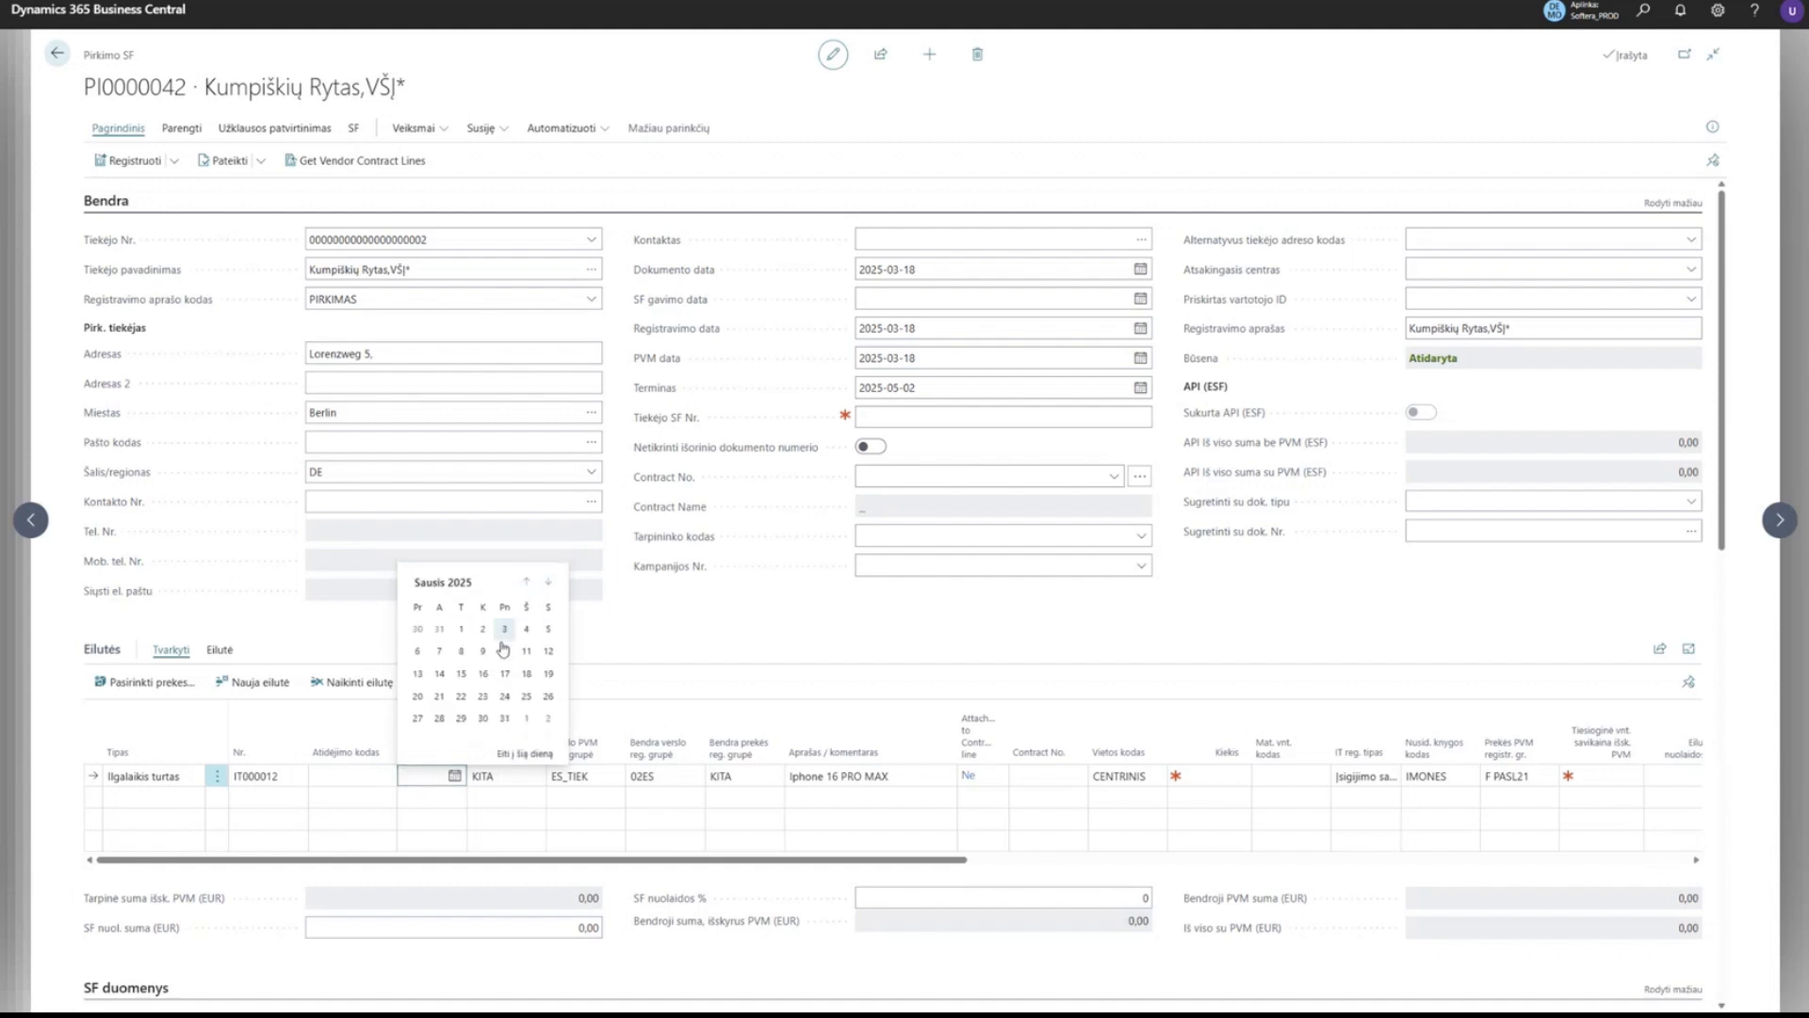
left_click(461, 629)
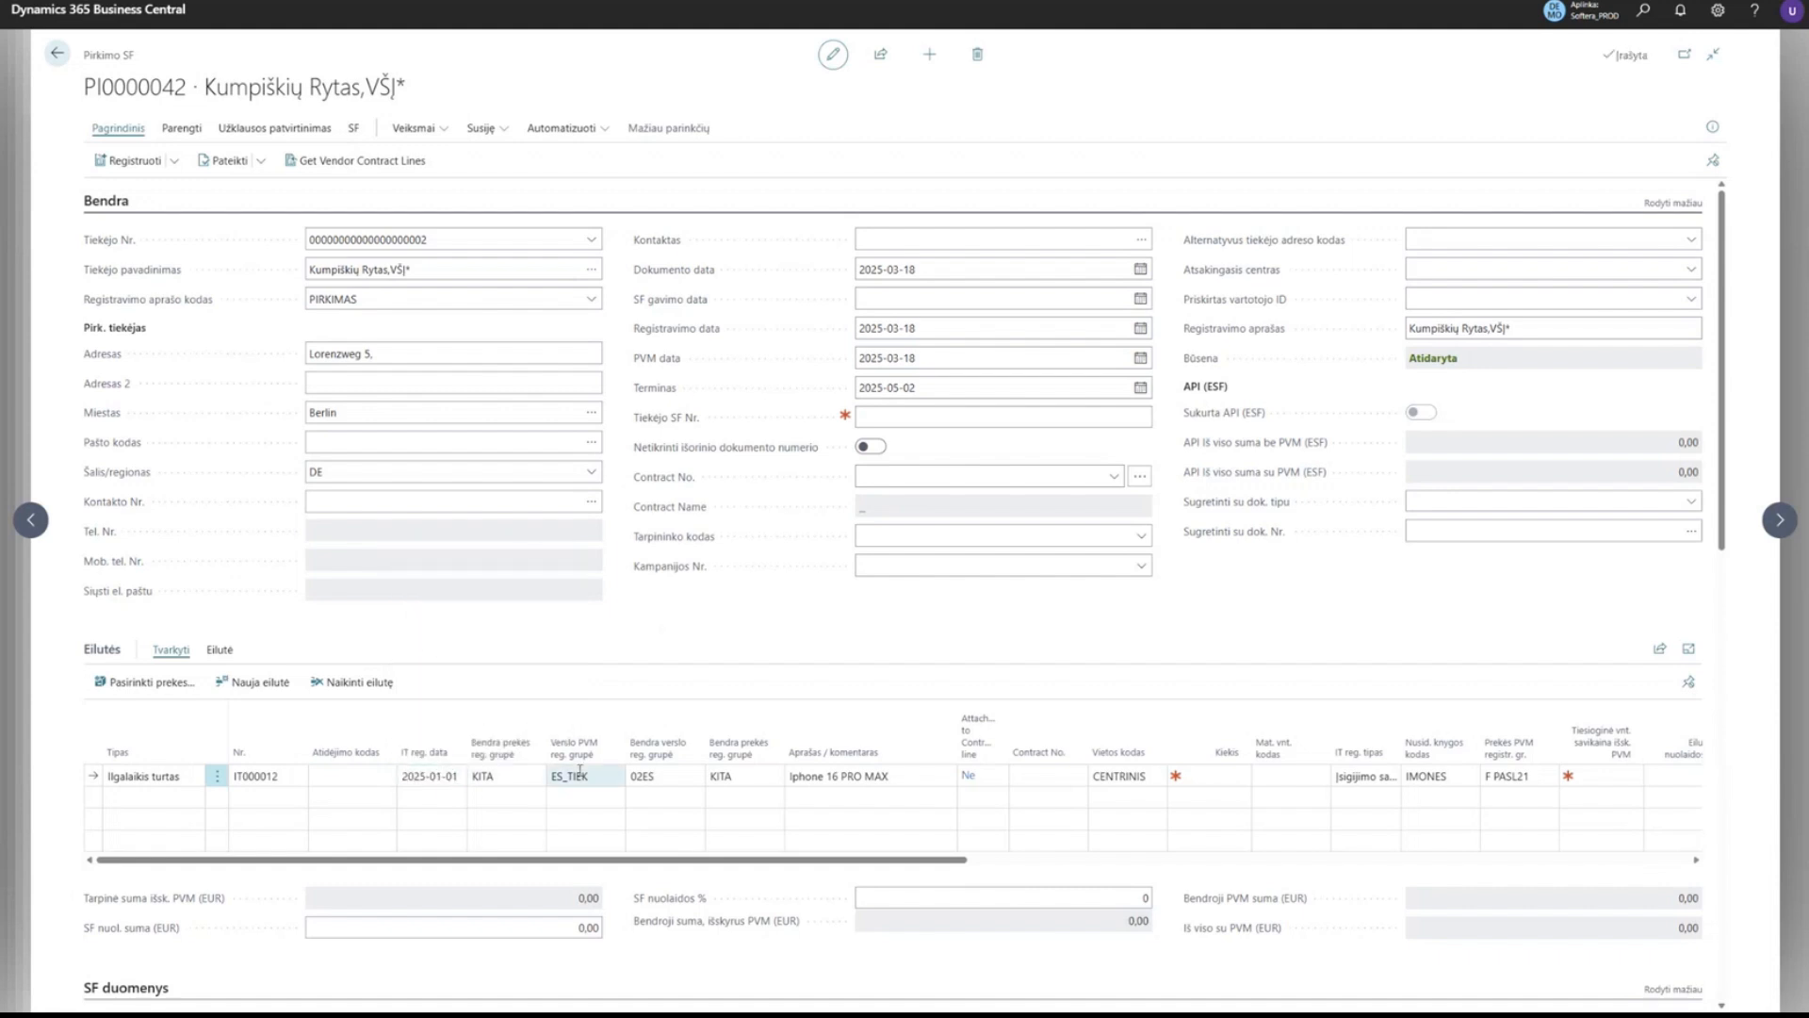
Enter a quantity of 1 and a direct unit cost of 1000 on the invoice line.
left_click(1176, 773)
type("1")
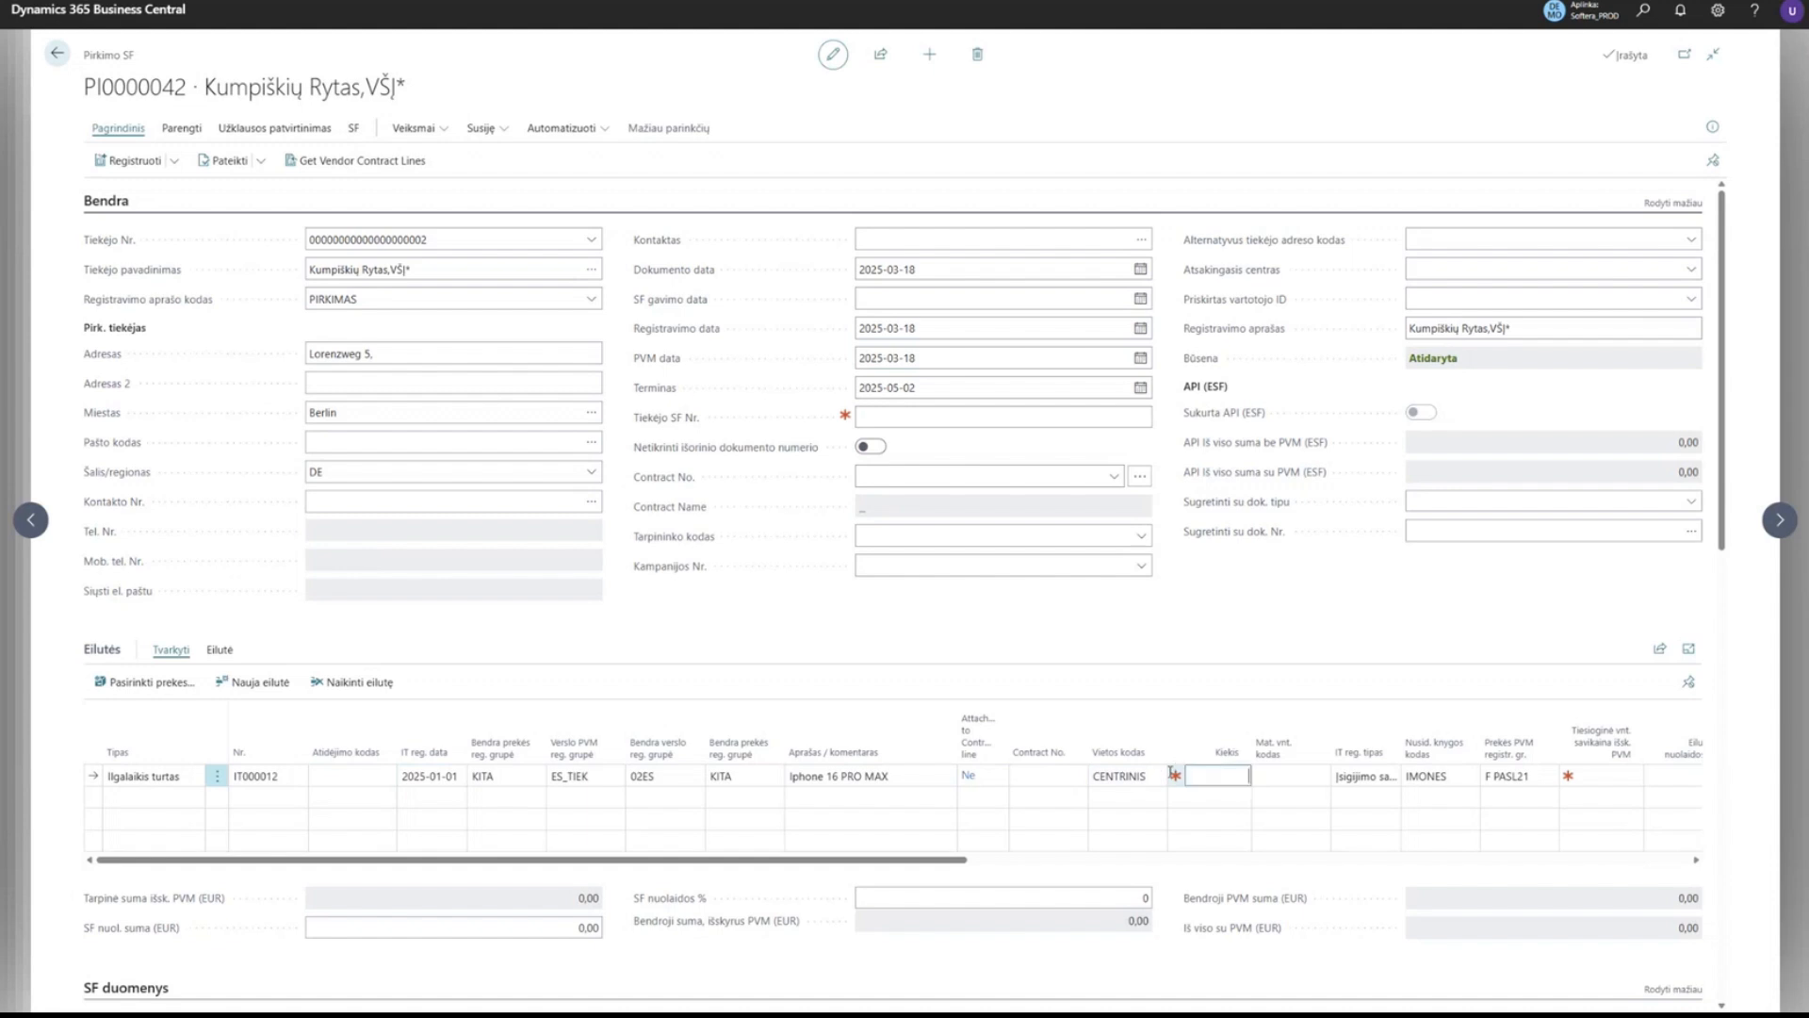
left_click(1590, 773)
type("1000")
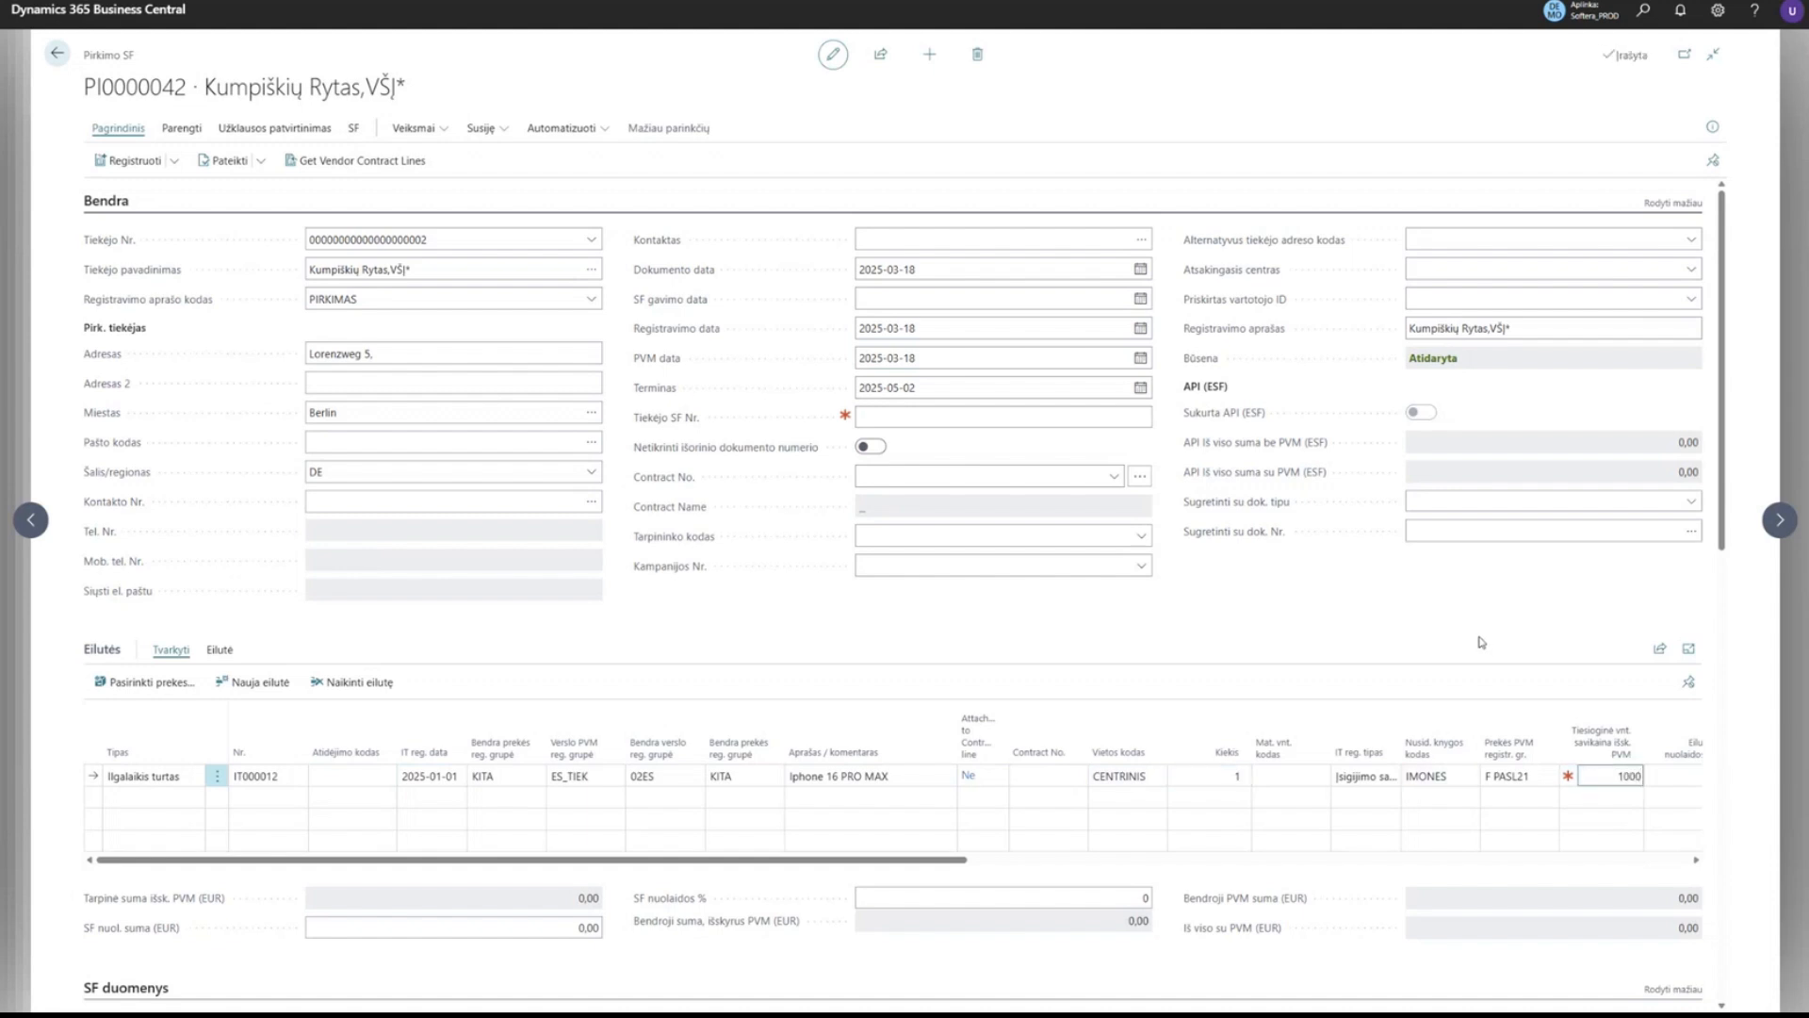
Try to post the purchase invoice for fixed asset IT000012.
left_click(1479, 642)
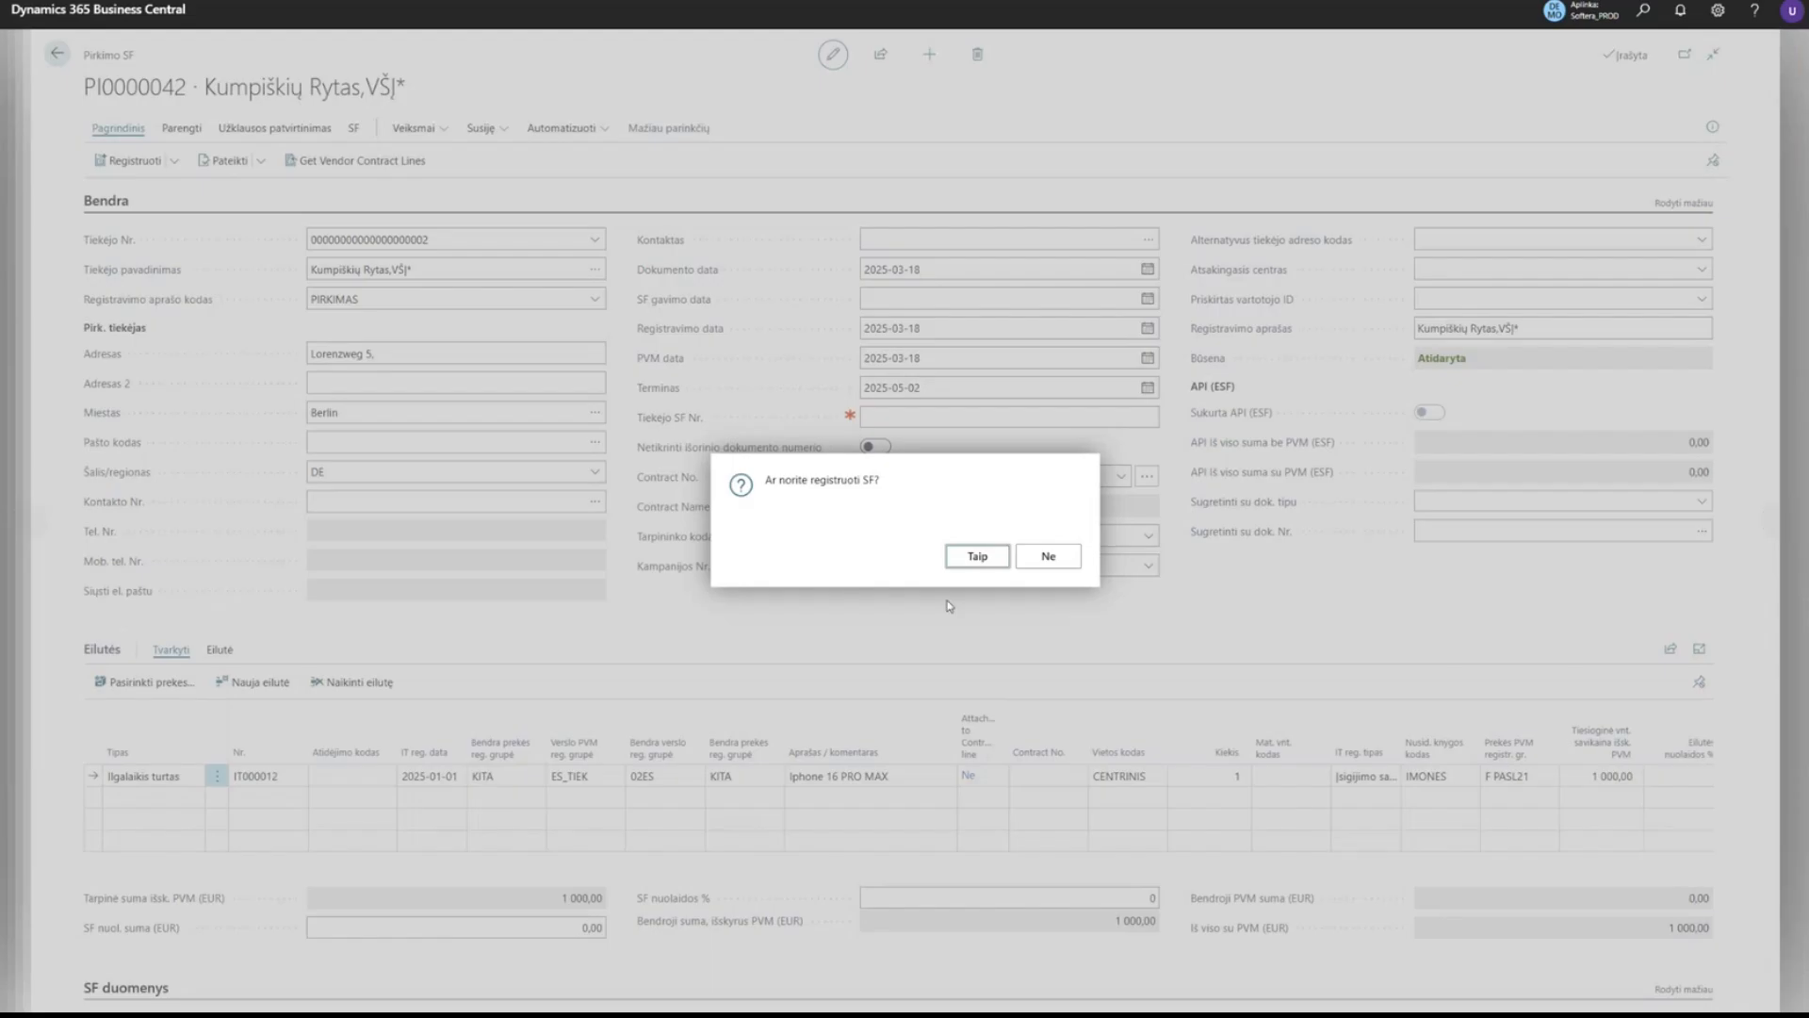
left_click(975, 557)
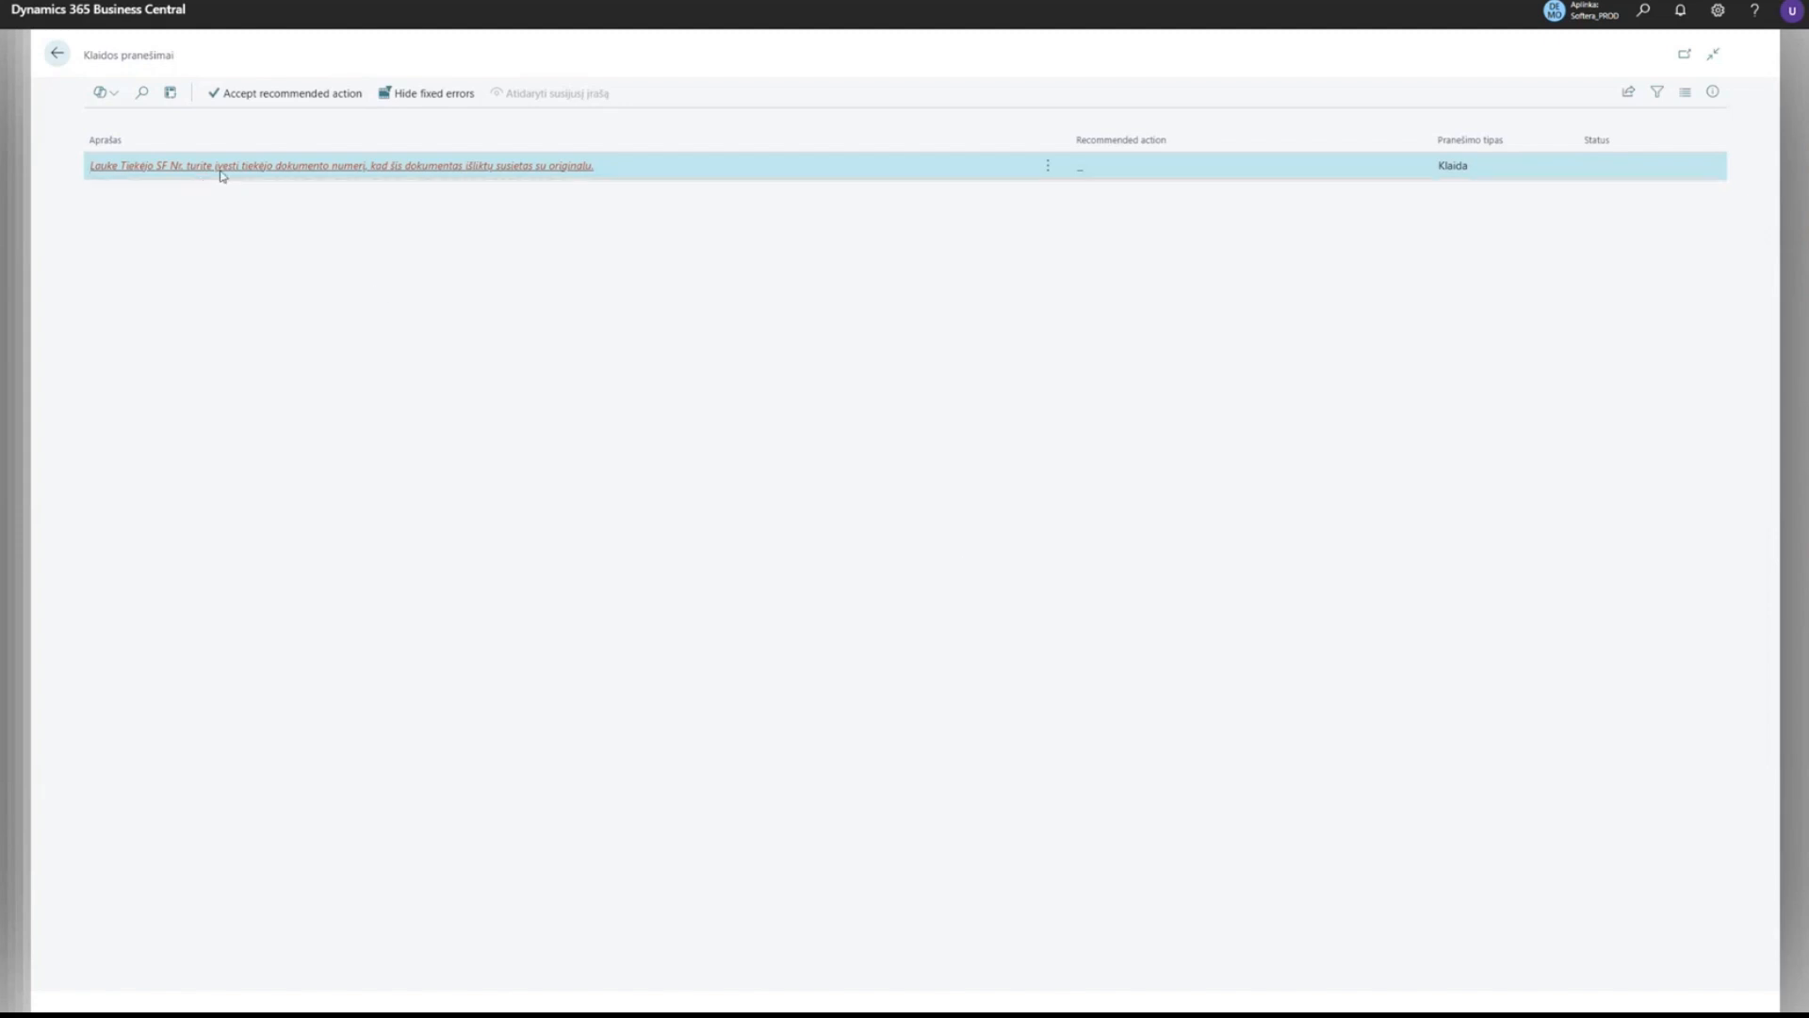
Return to the purchase invoice for IT000012 and set its vendor invoice number (Tiekėjo SF Nr.) to SF IPHONE.
left_click(56, 54)
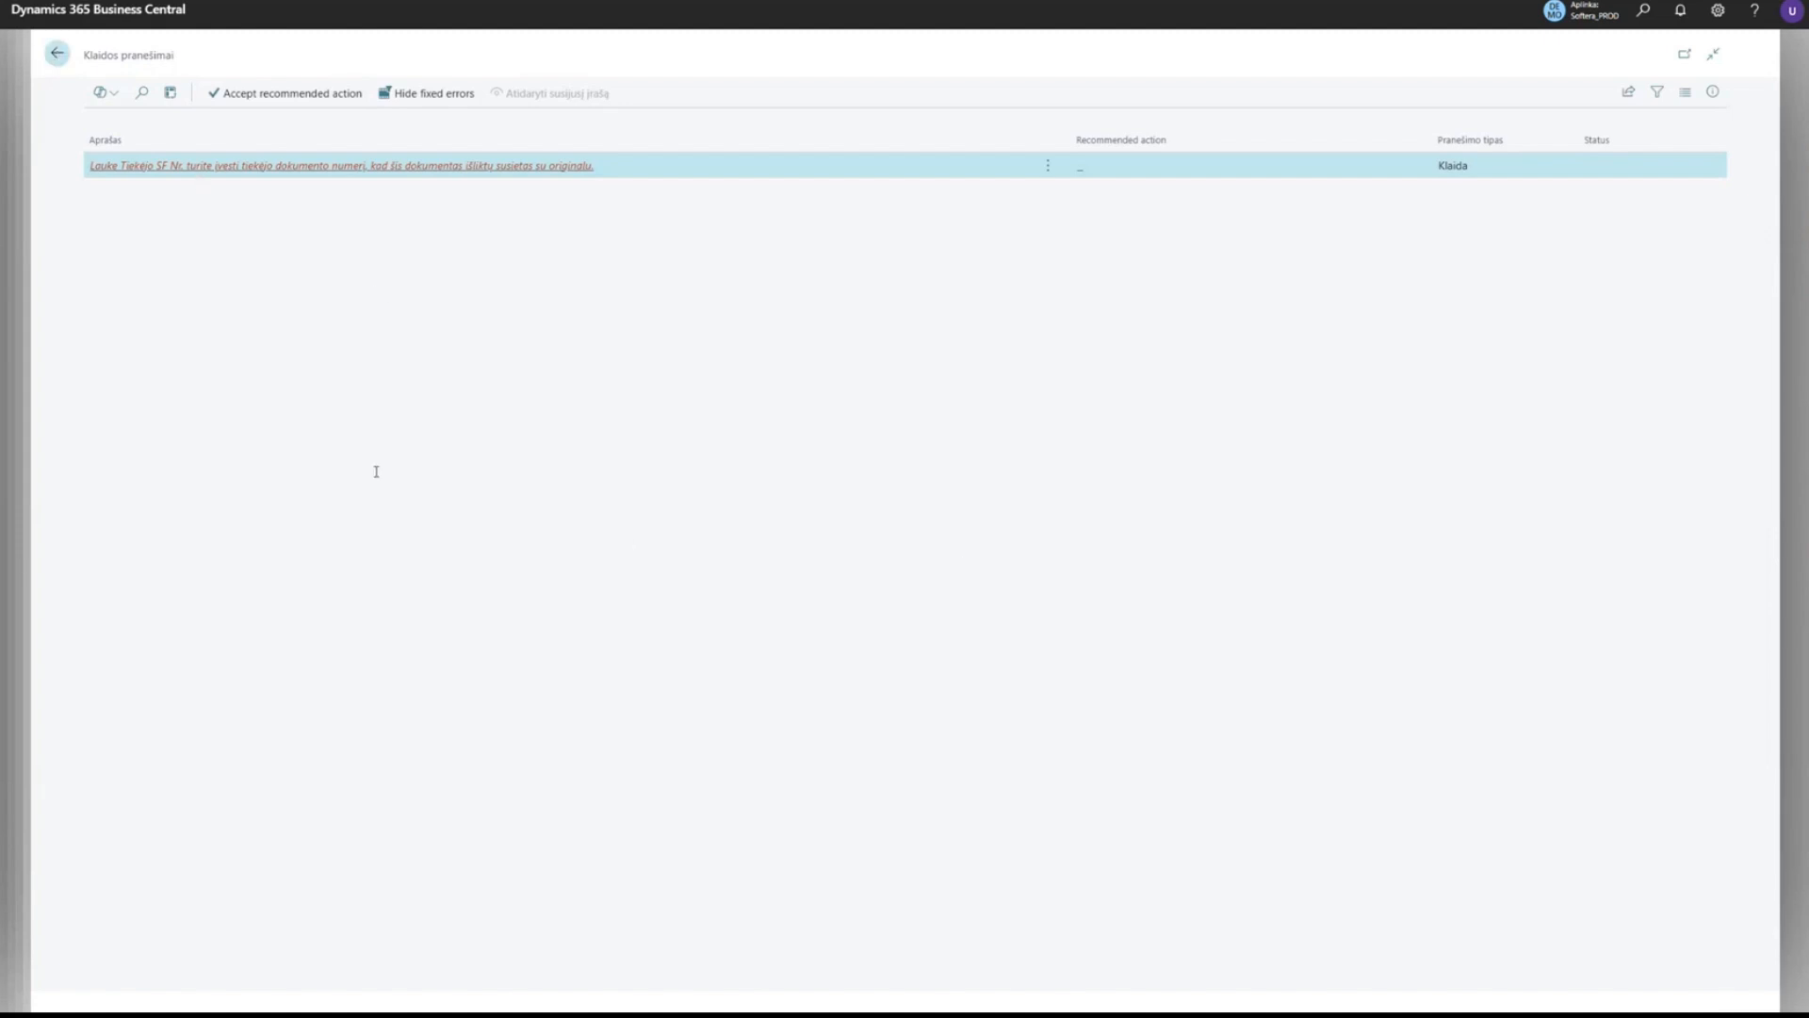
left_click(960, 418)
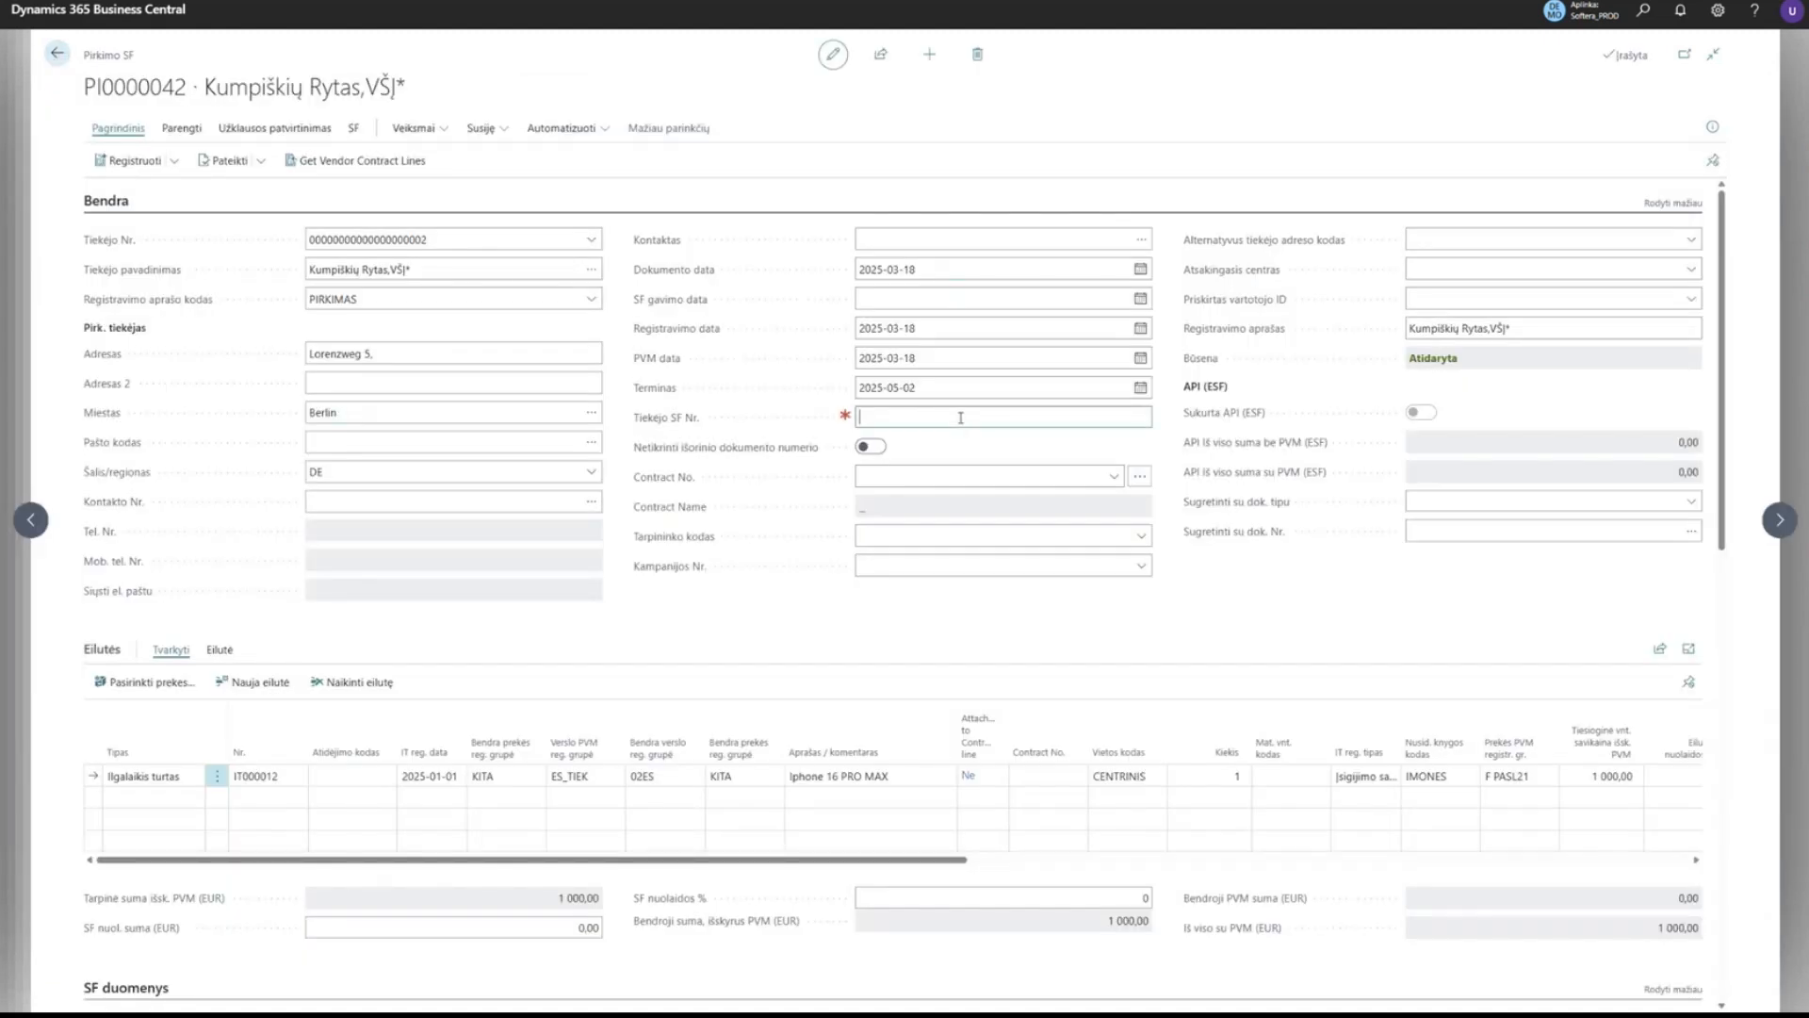
type("SF iphone")
left_click_drag(812, 448, 778, 387)
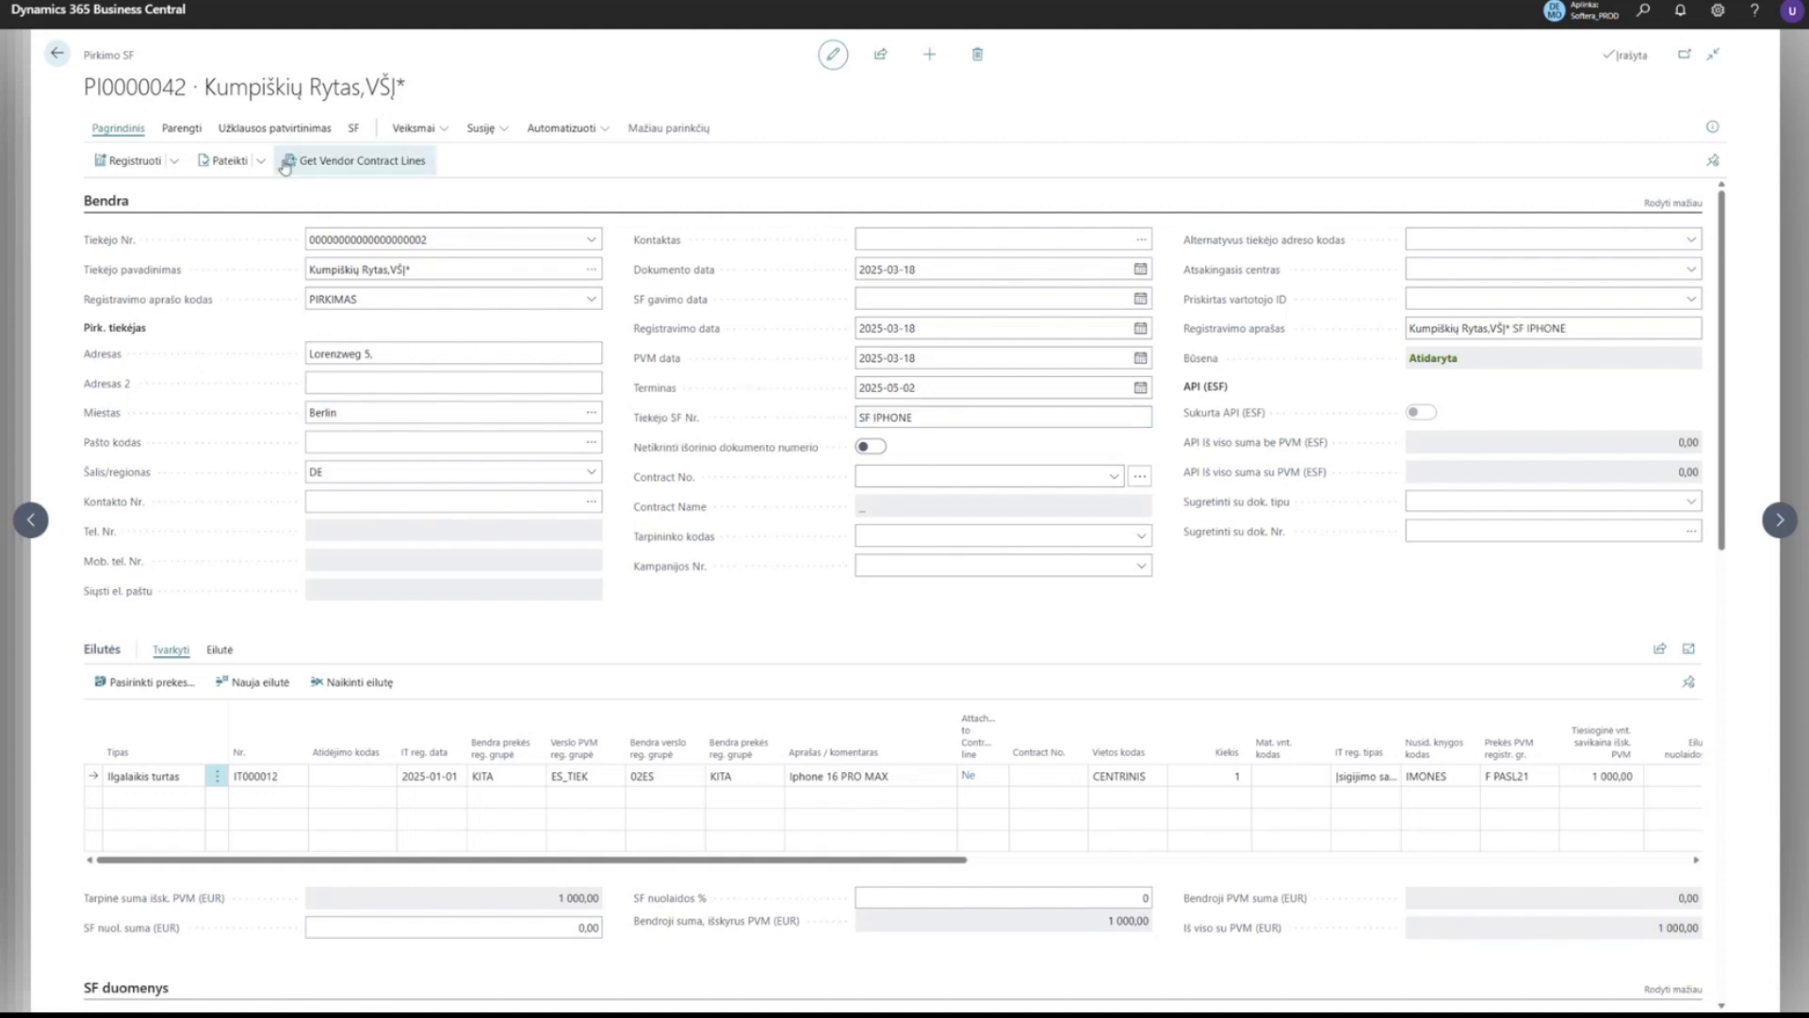
Try to post the purchase invoice again, confirming the posting, and read the resulting error message about the IT reg. data.
left_click(132, 162)
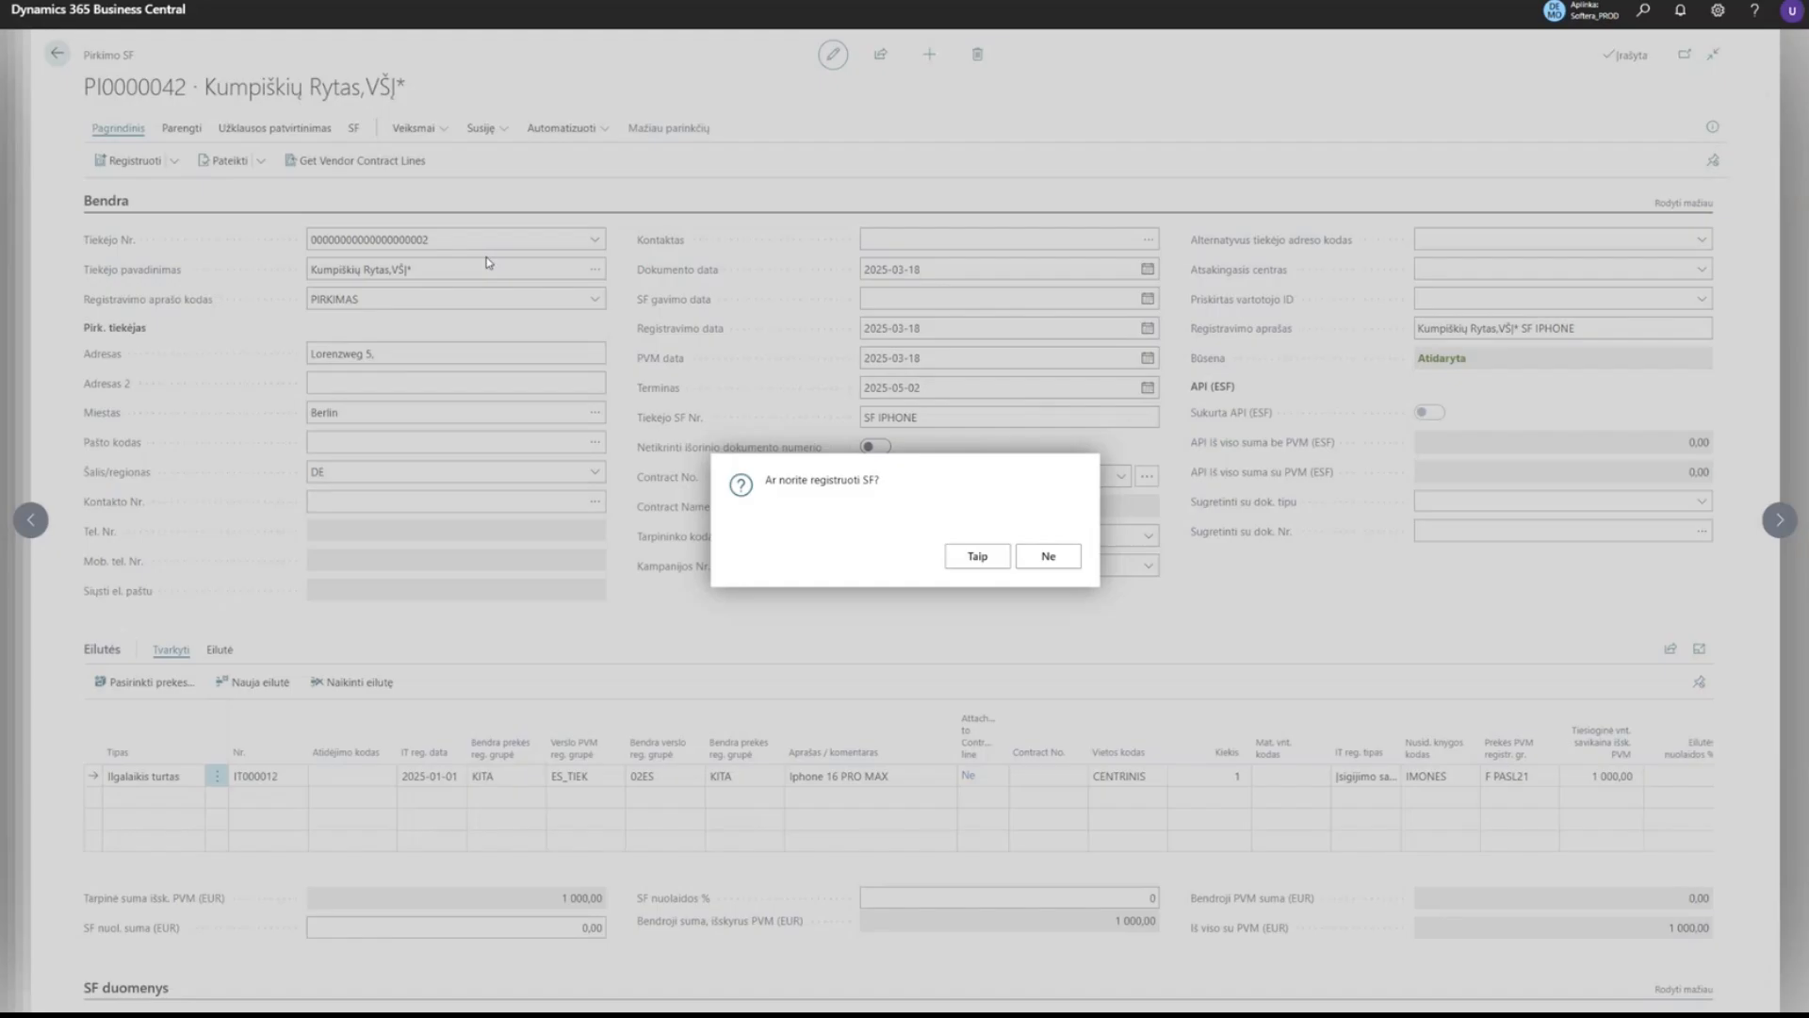
left_click(980, 557)
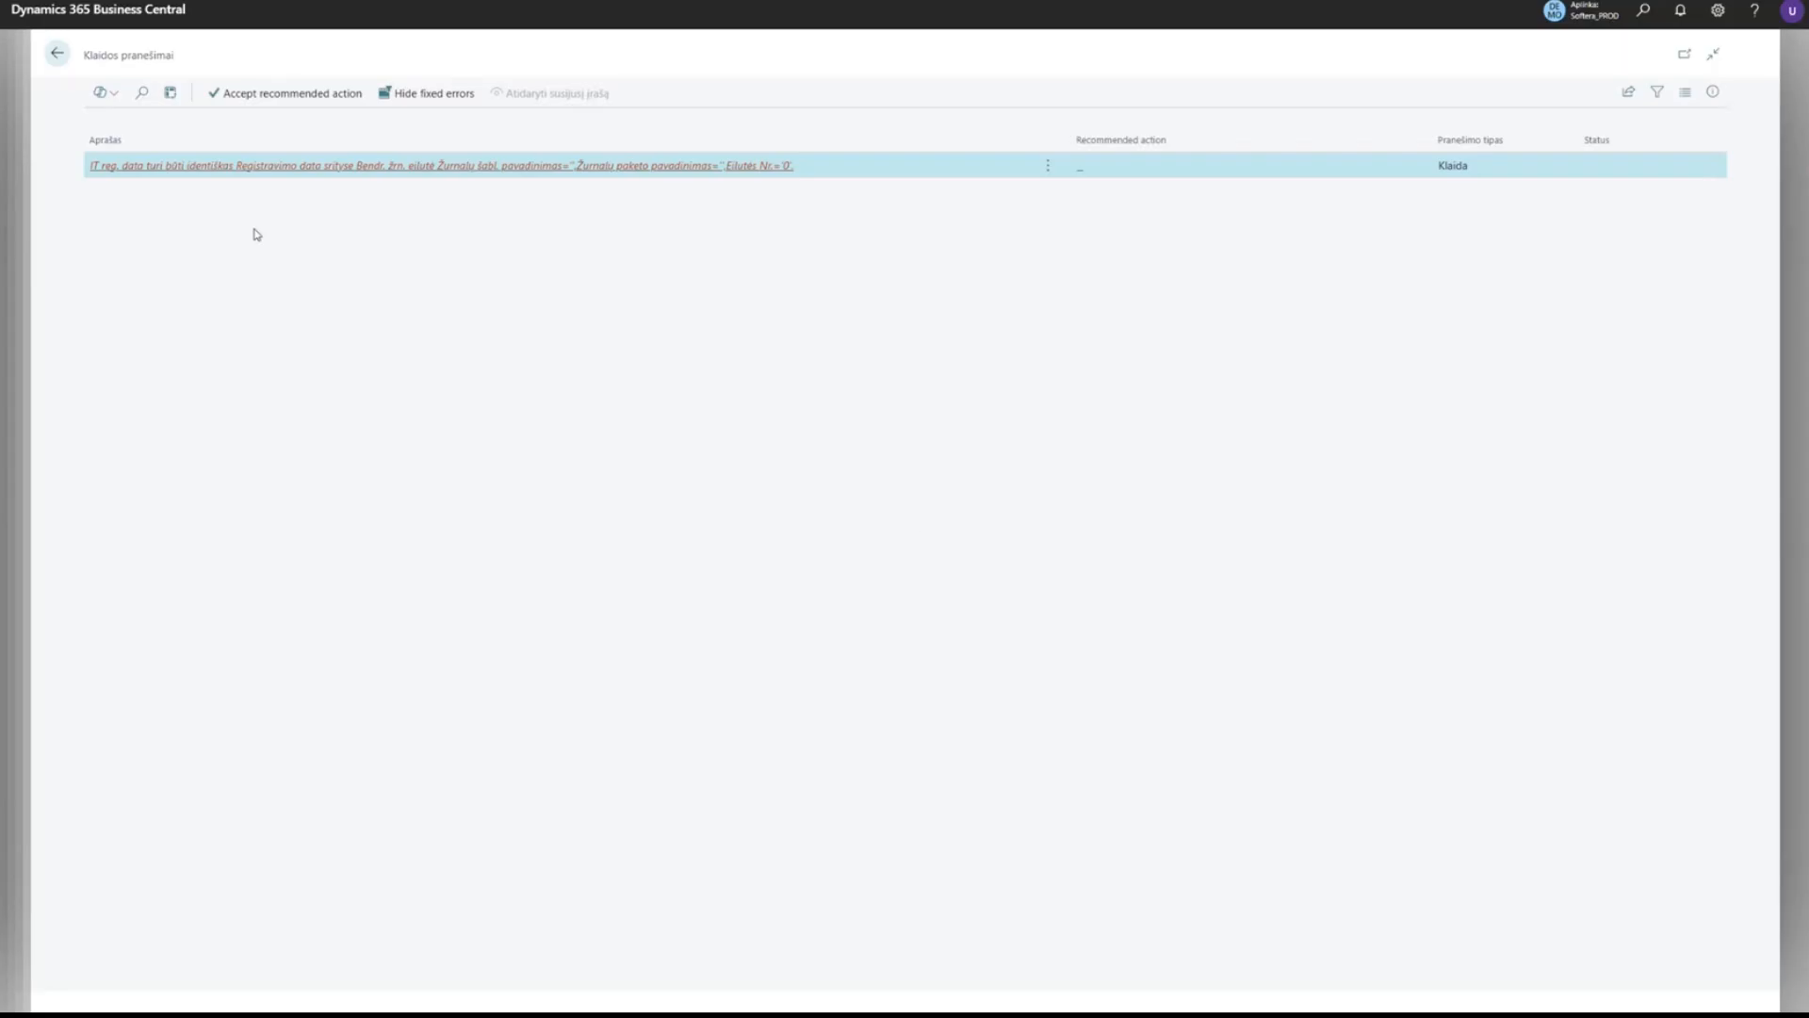
left_click(49, 59)
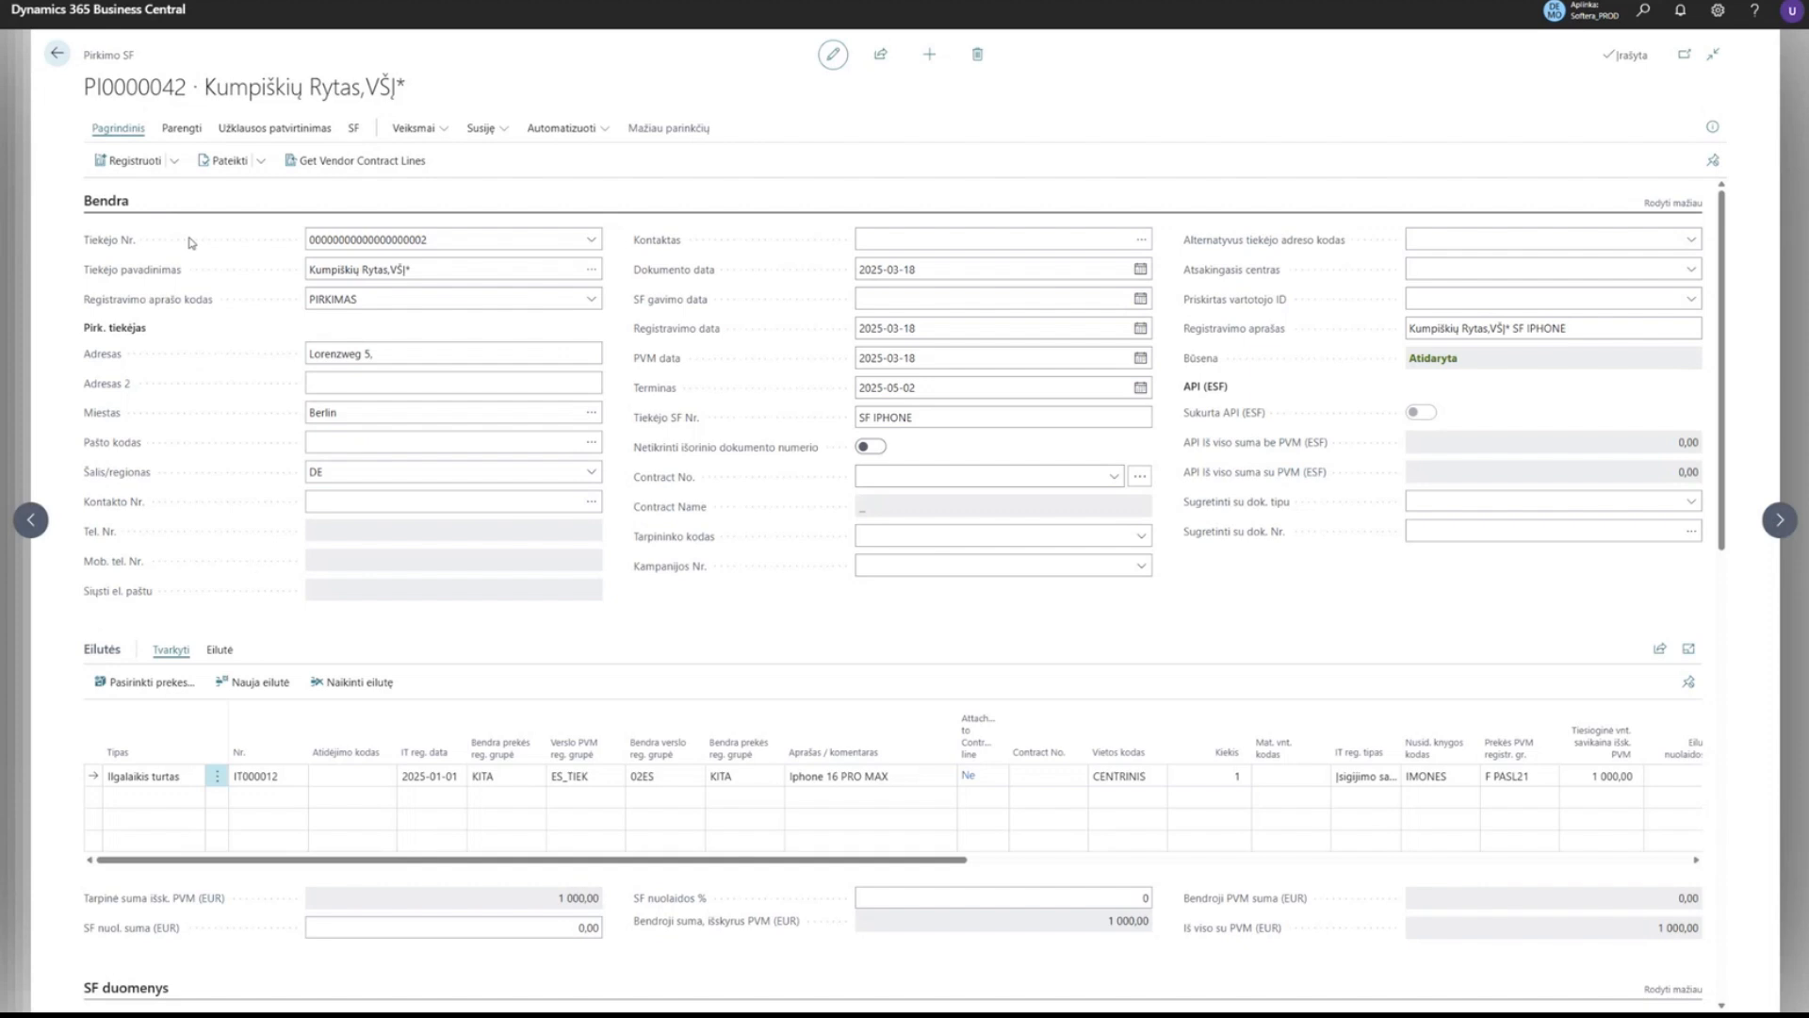
left_click(144, 164)
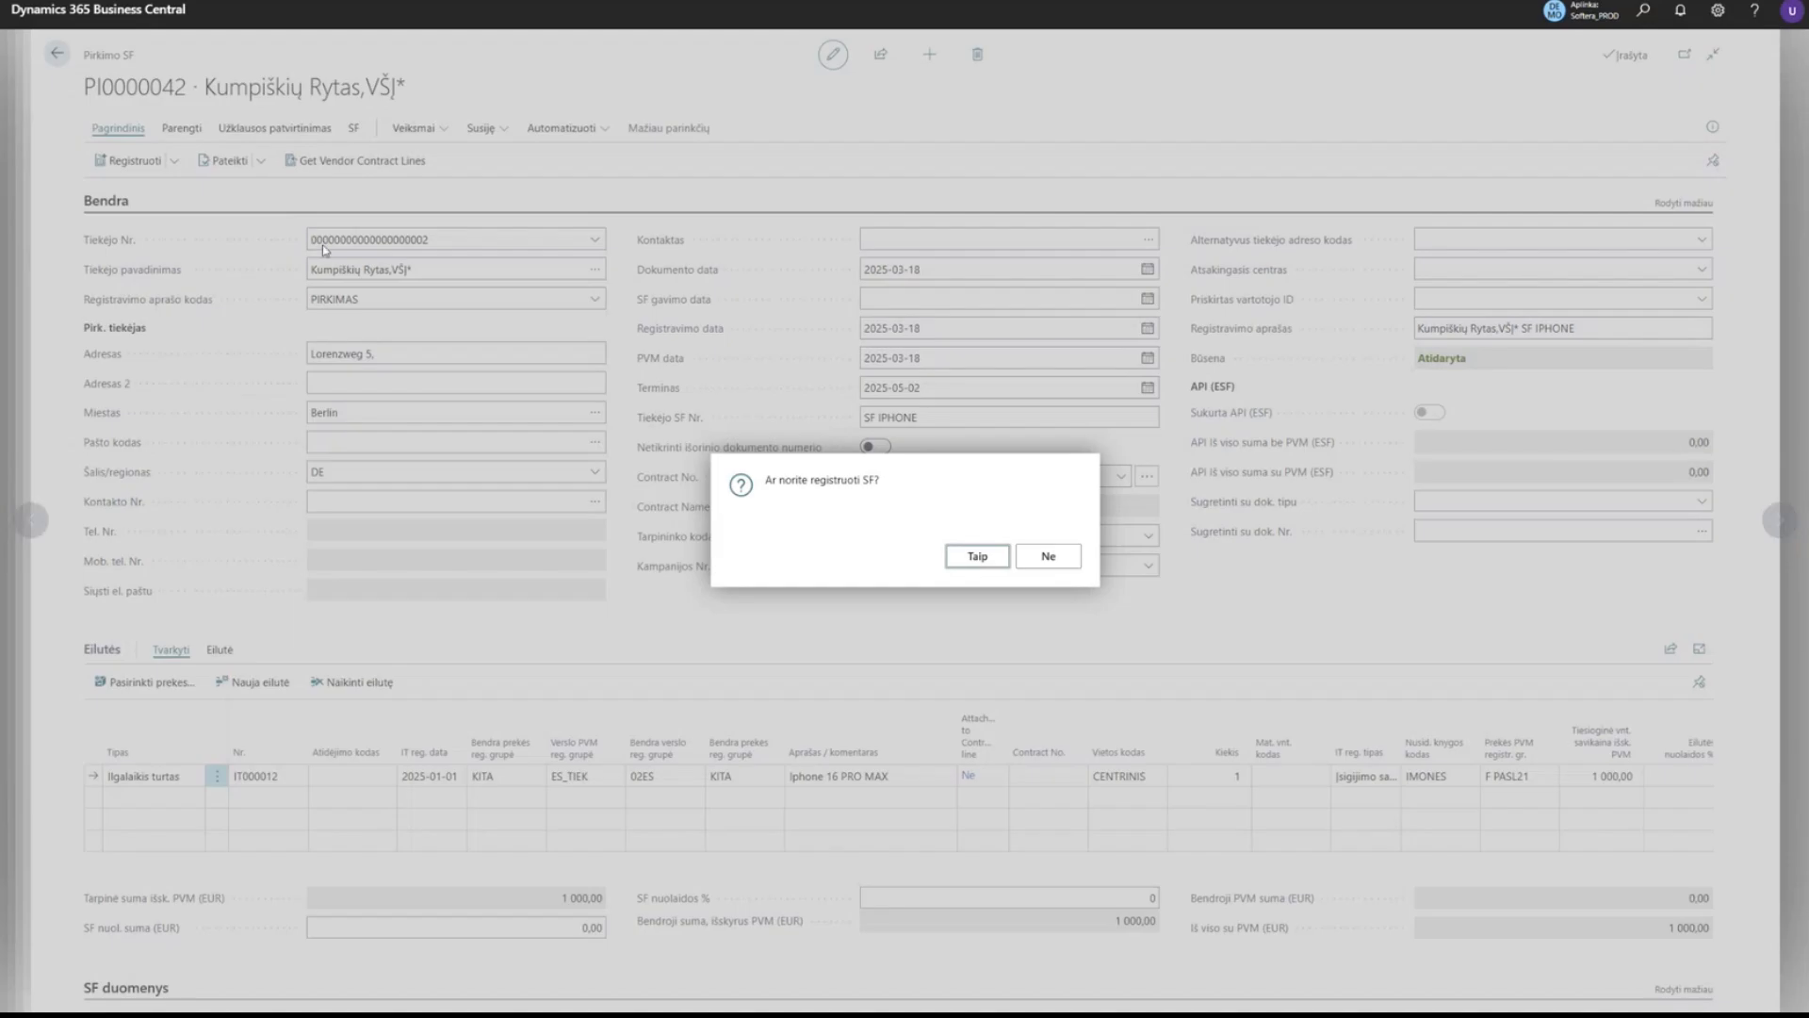
left_click(974, 556)
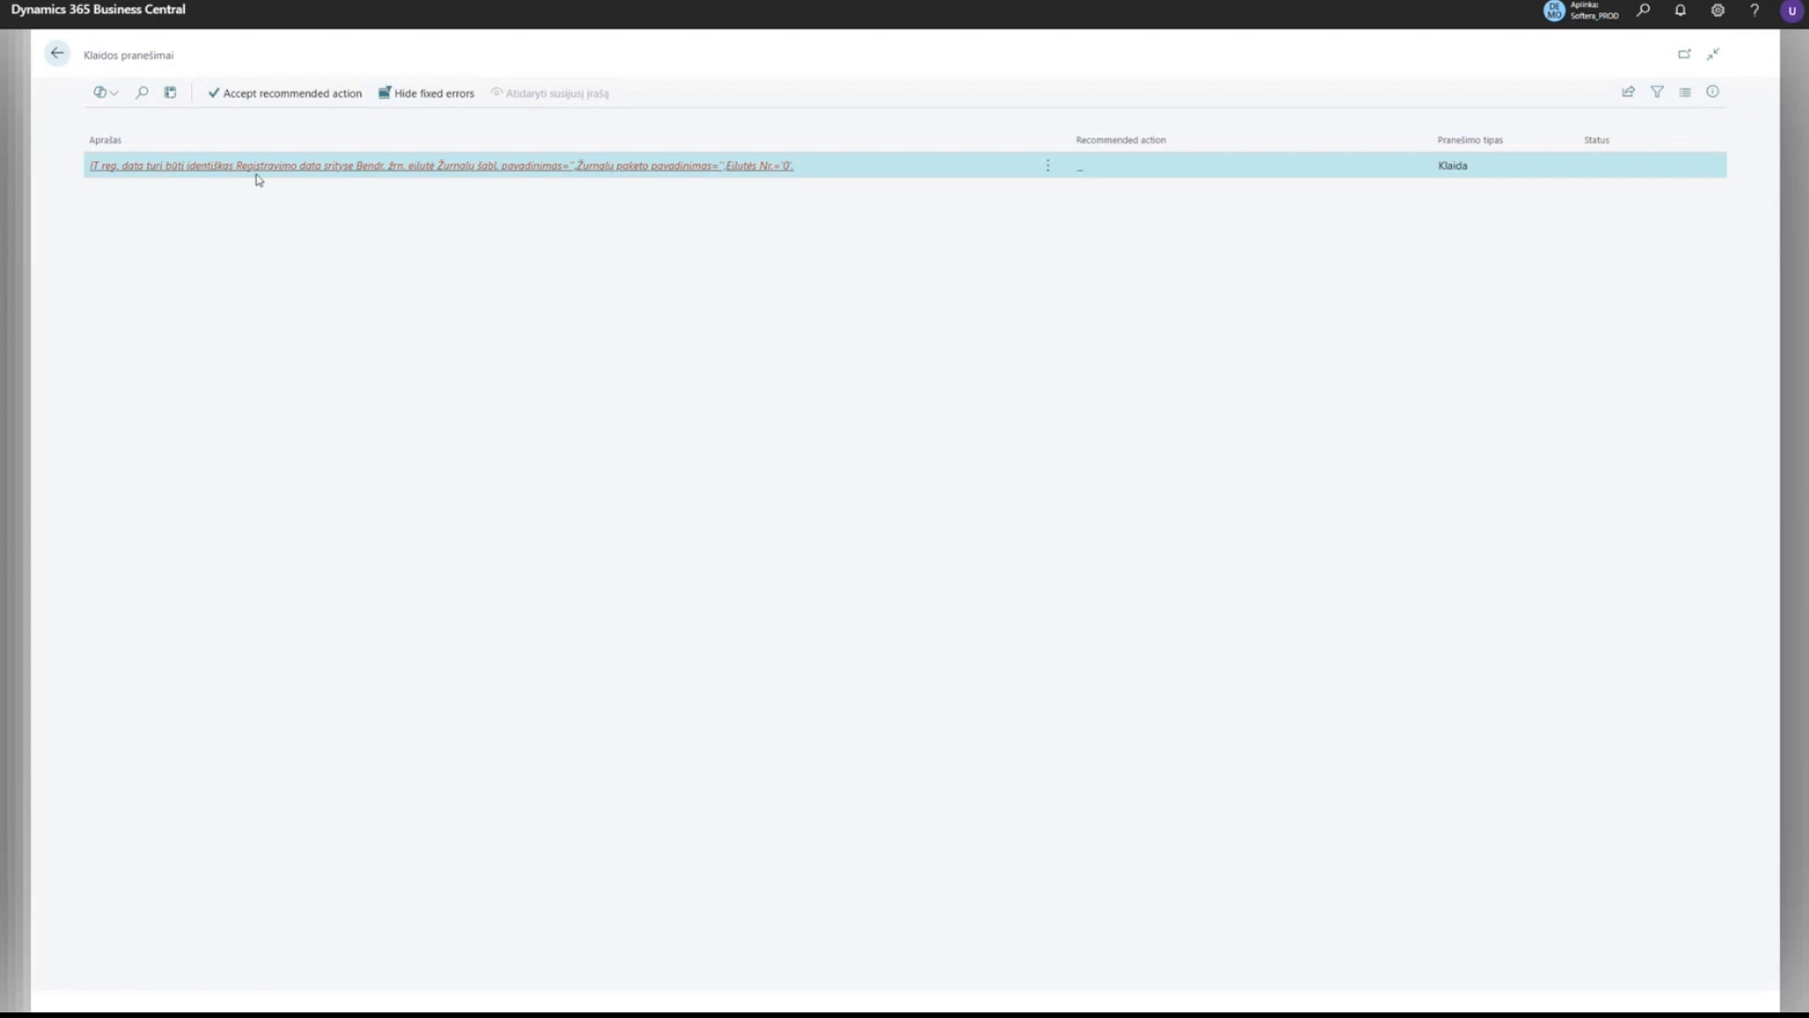
left_click_drag(261, 166, 808, 166)
left_click(721, 174)
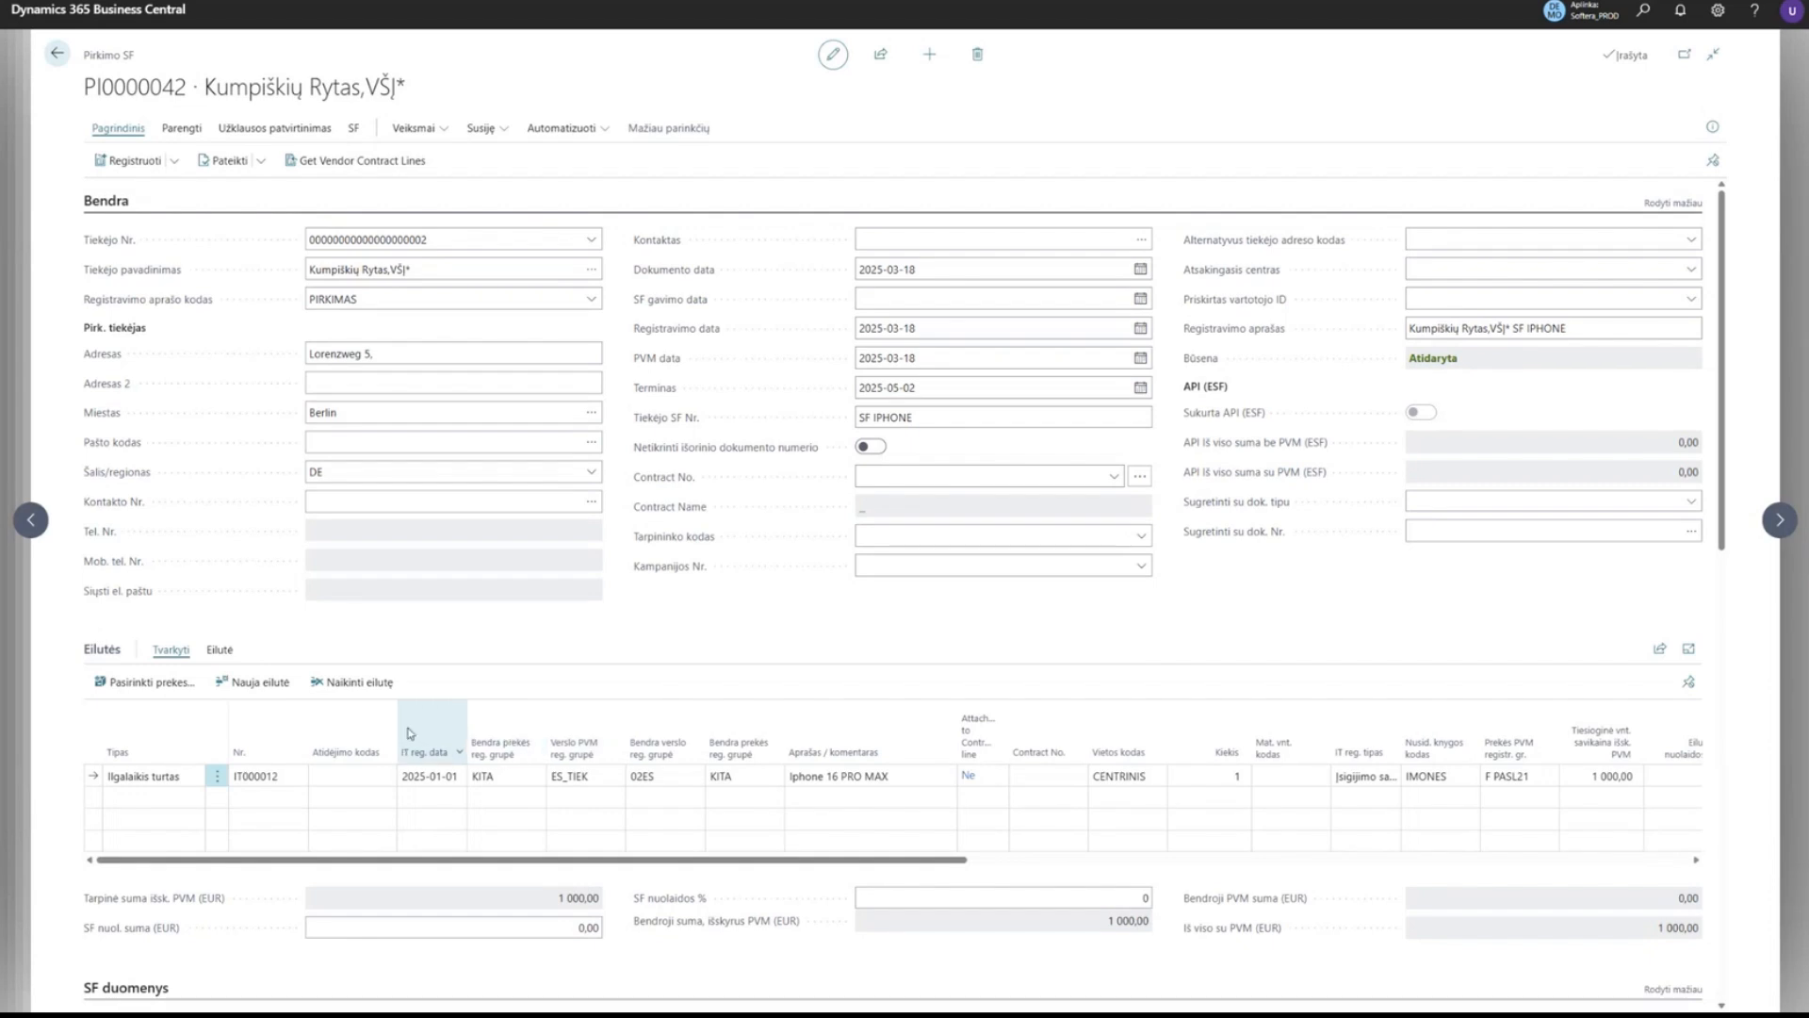
Find the fixed assets list (Ilgalaikis turtas) and open the ledger entries (Knygos įrašai) of asset IT000010.
left_click(1647, 12)
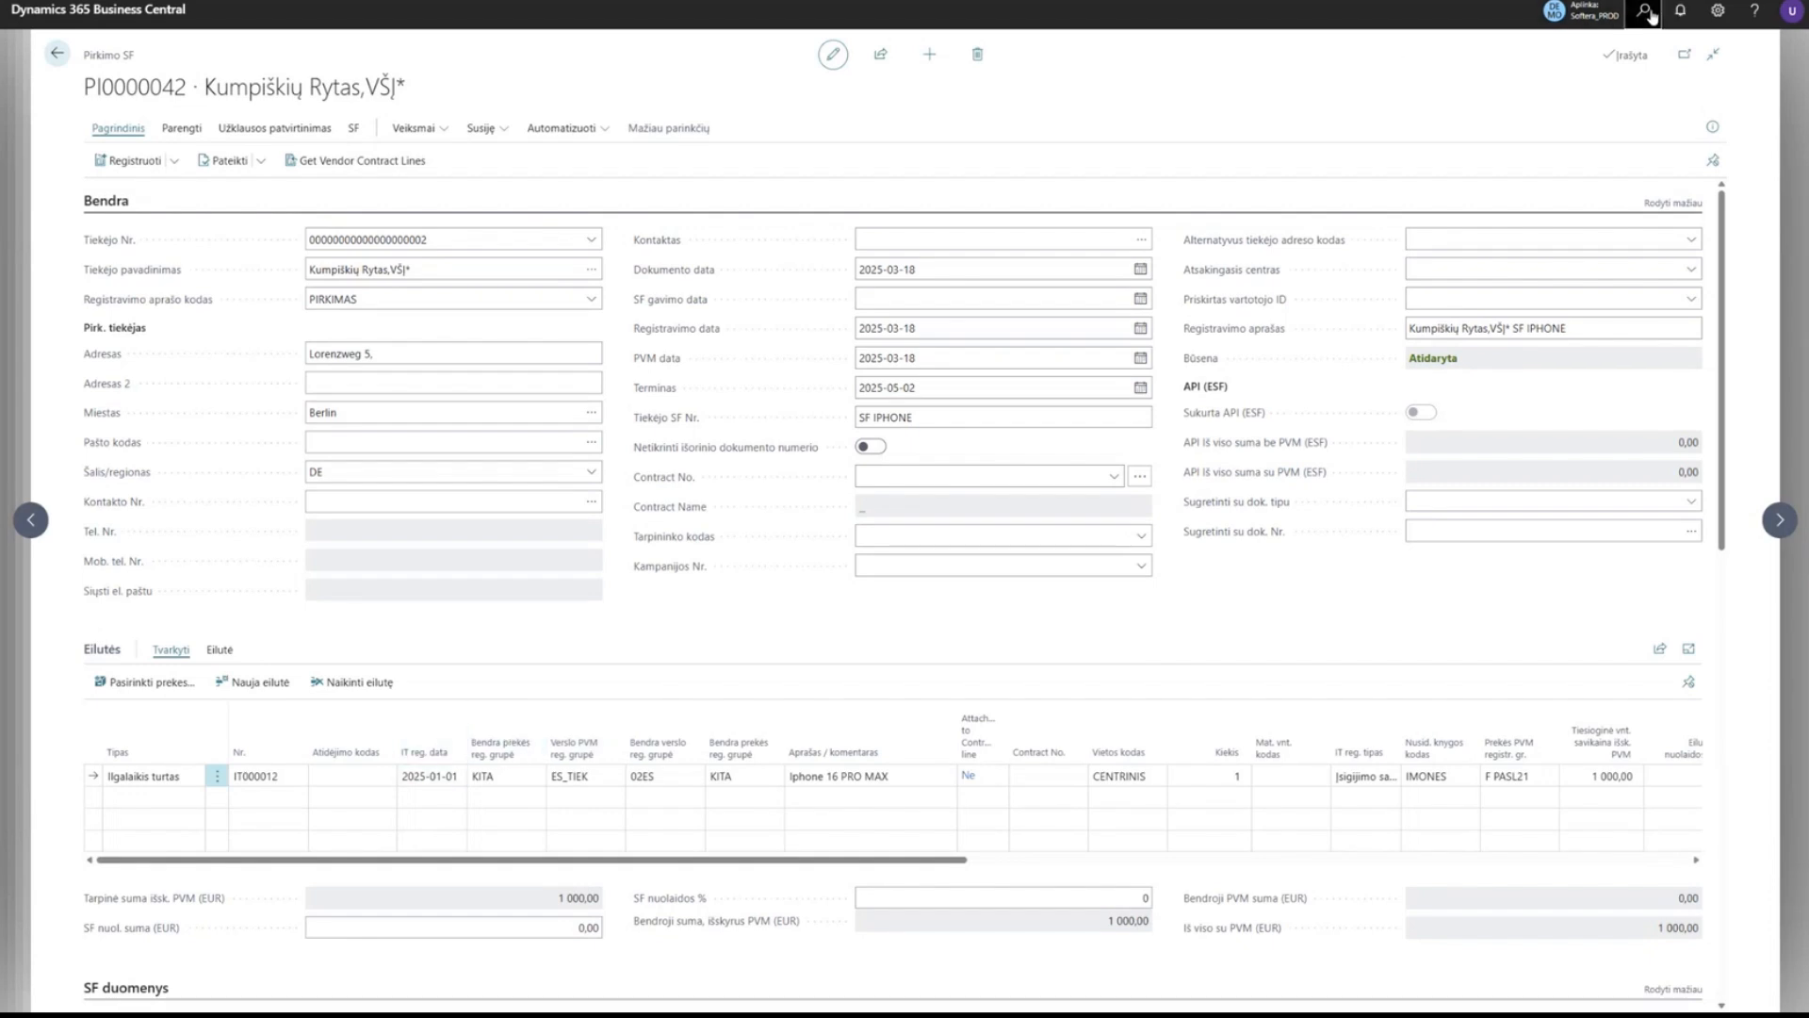
type("ilg turt")
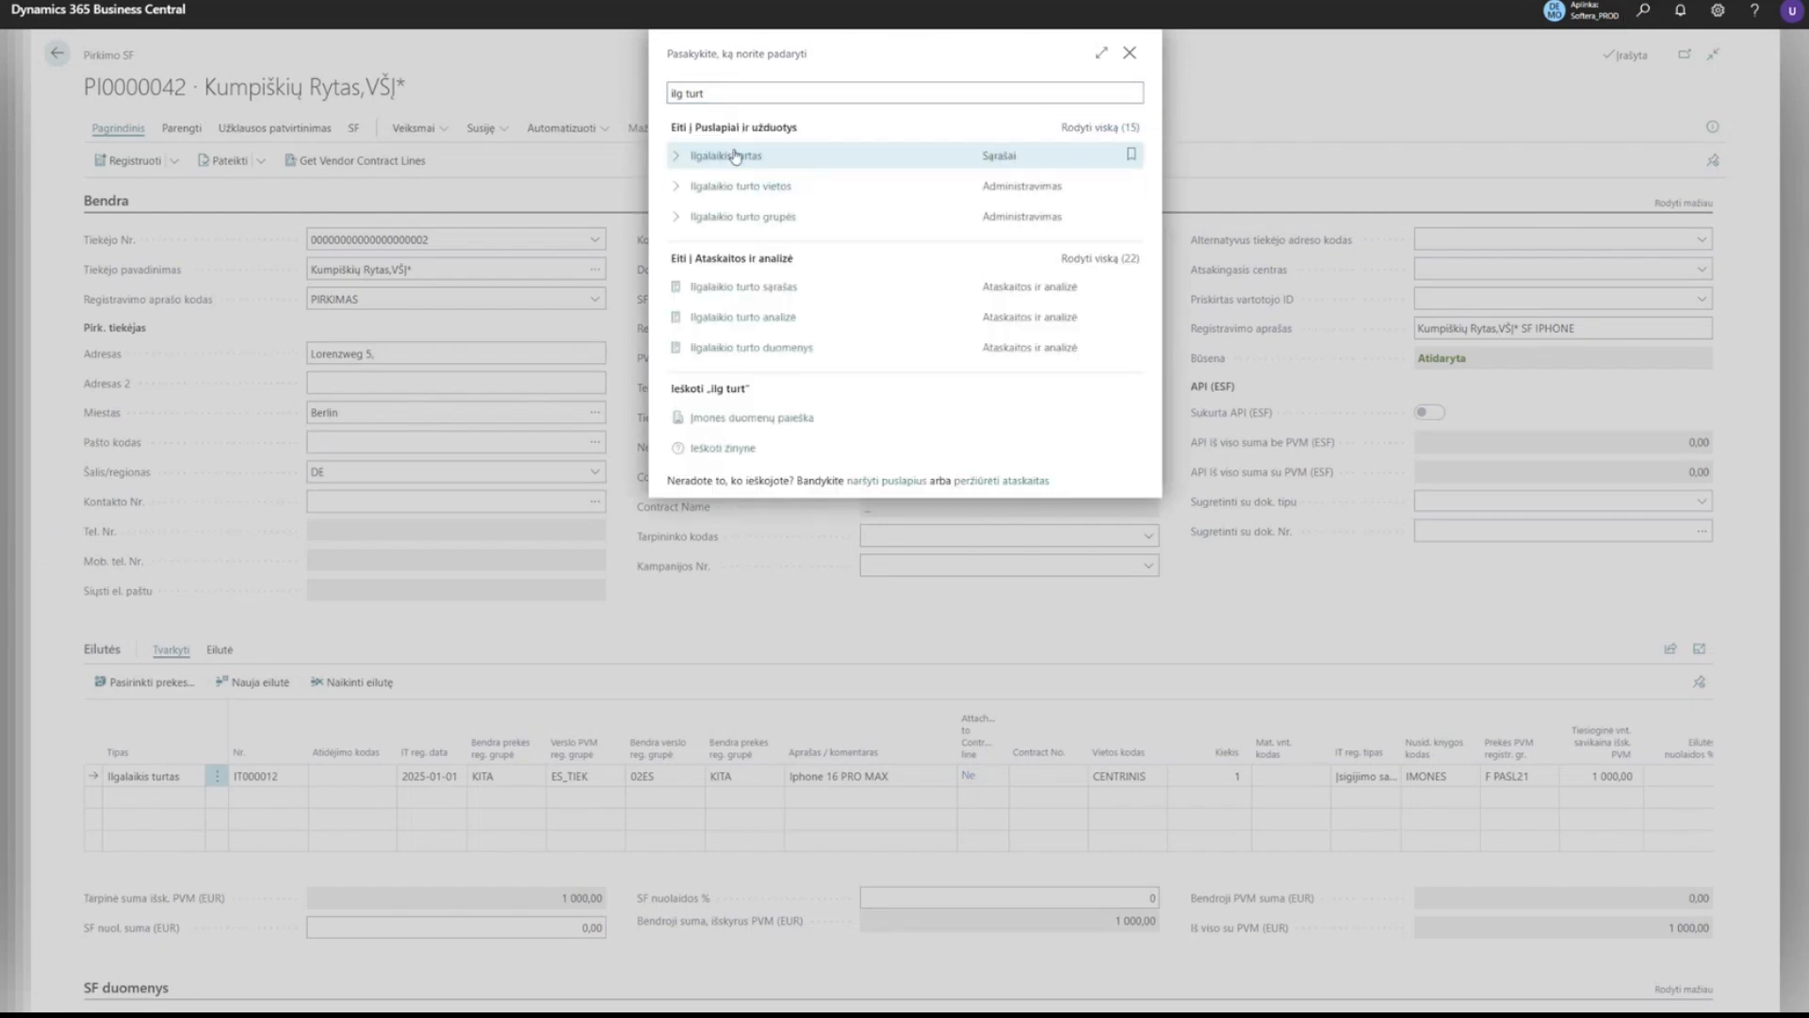
left_click(735, 156)
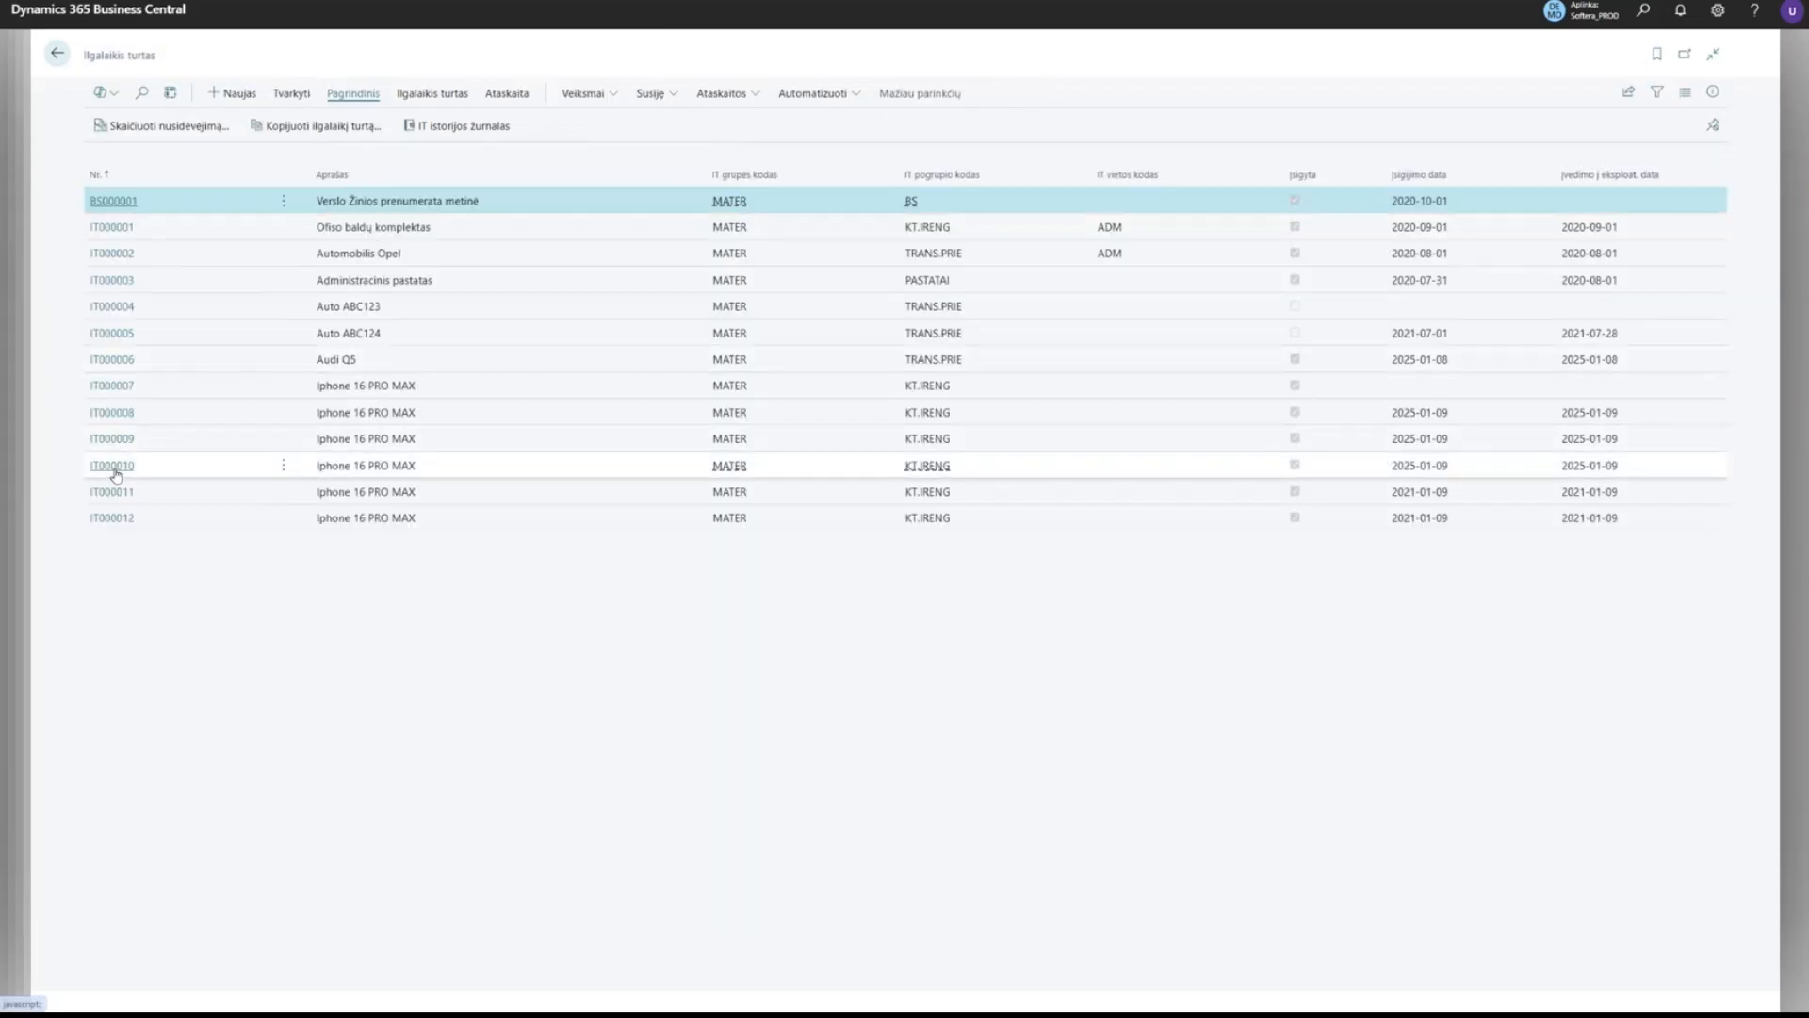
left_click(113, 466)
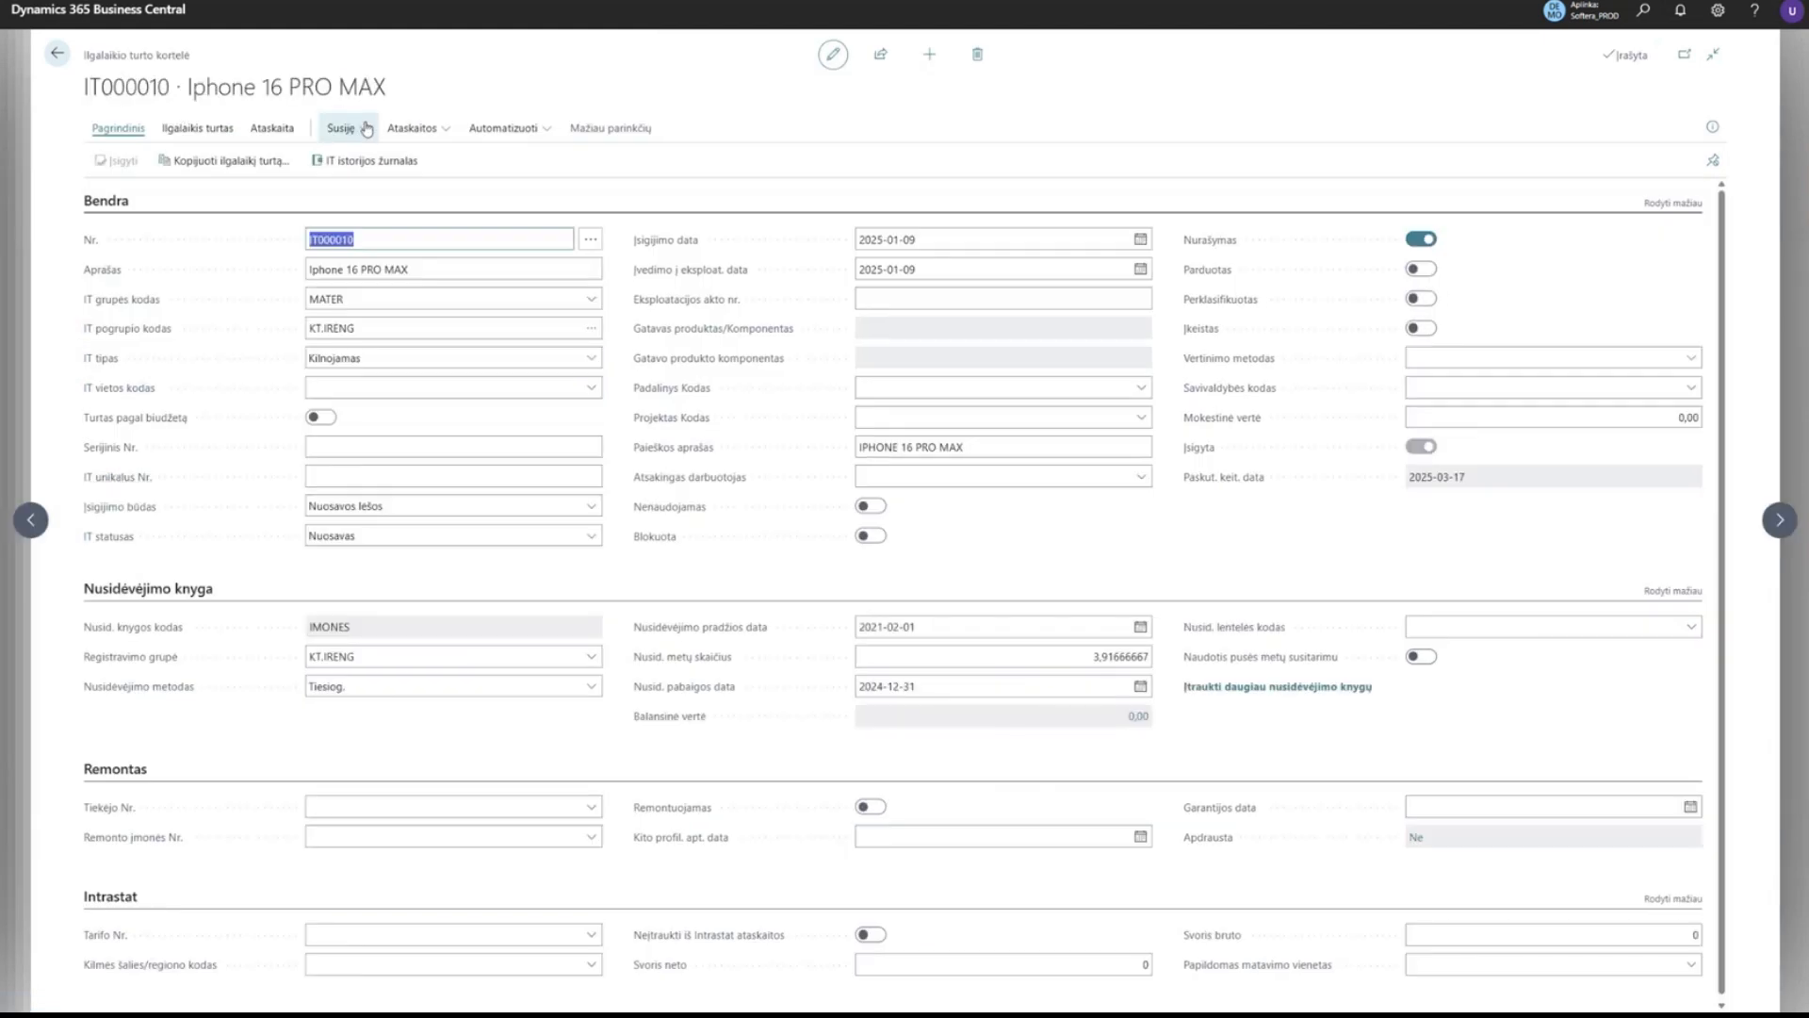
left_click(367, 128)
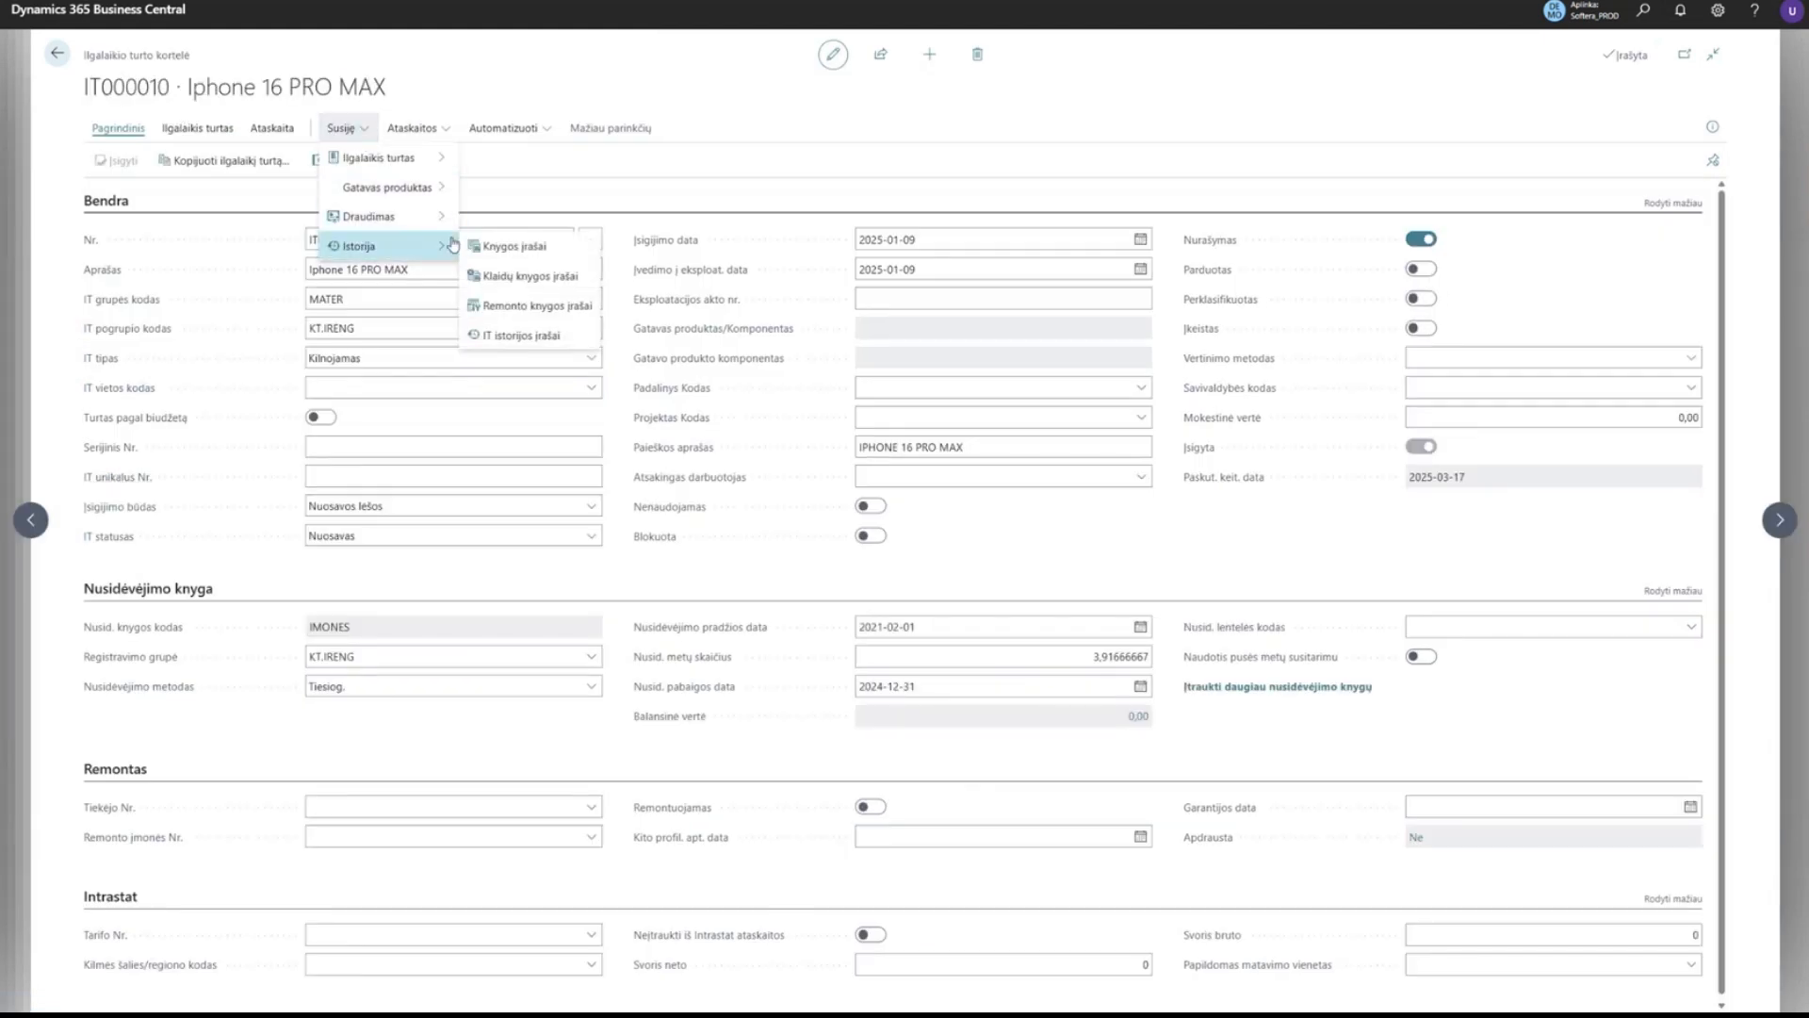
left_click(480, 244)
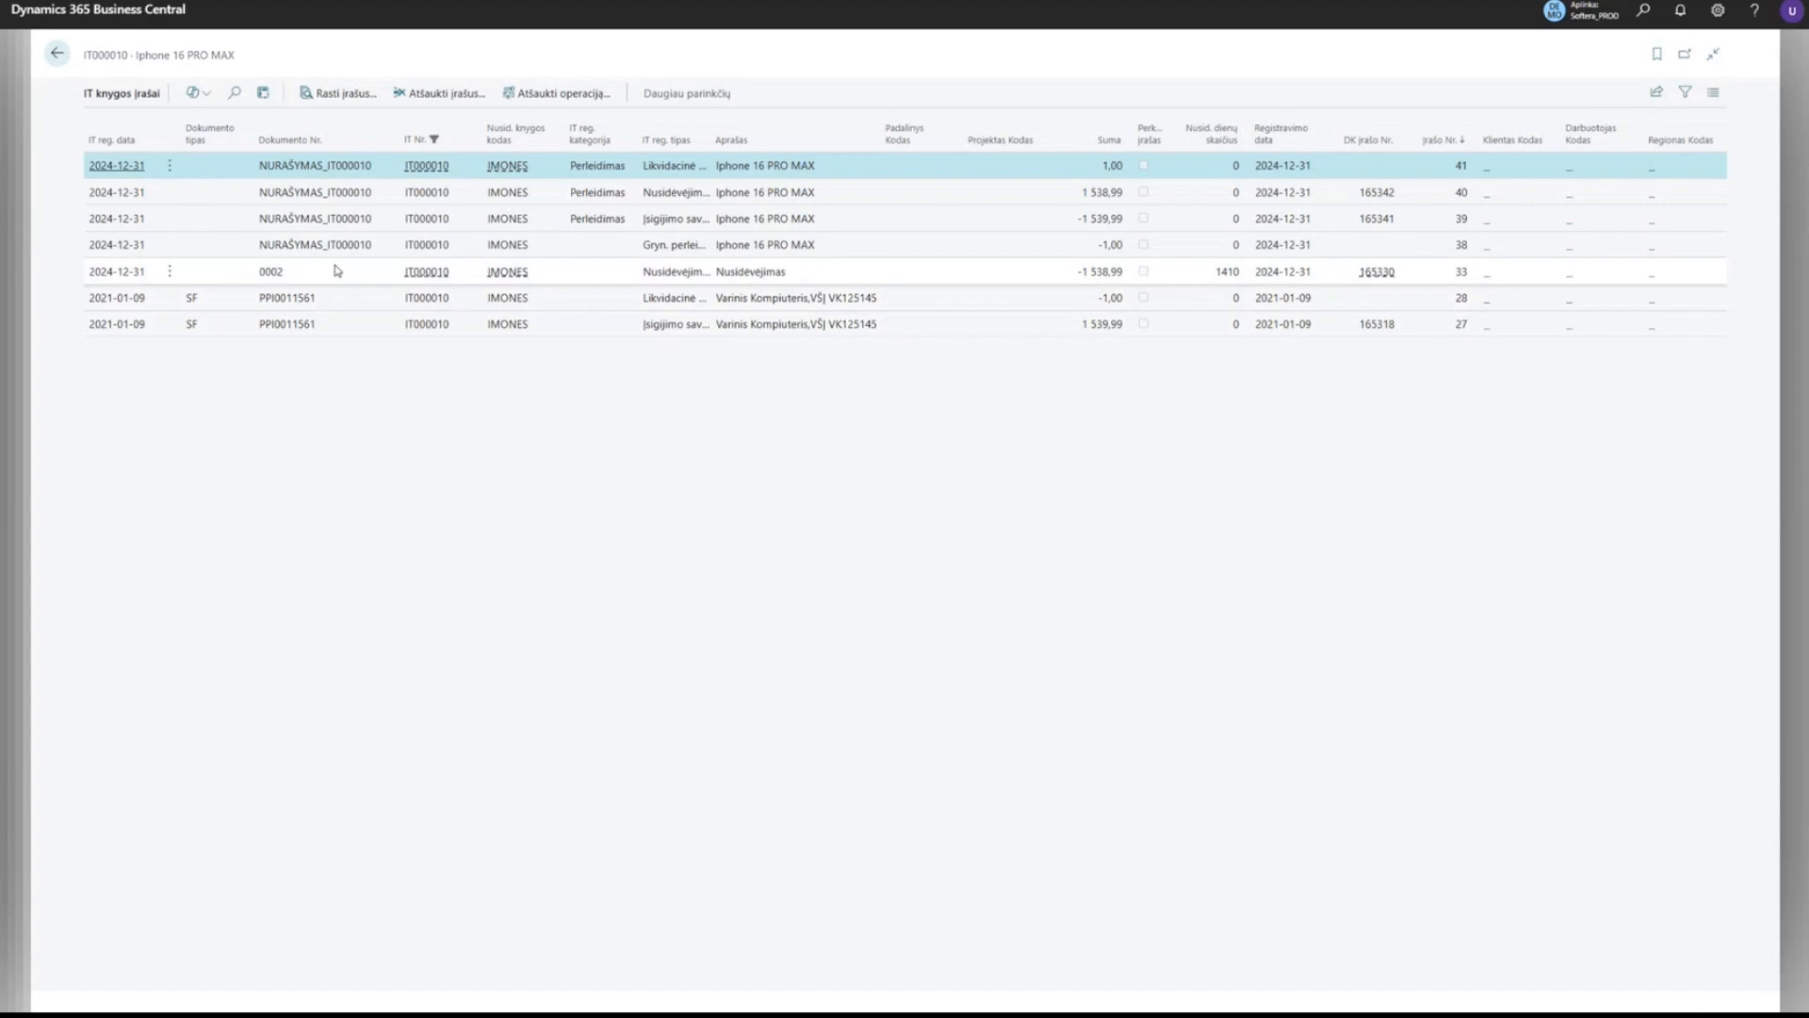
Examine the IT reg. data of the invoice's acquisition cost entry among the ledger entries of IT000010.
left_click(576, 324)
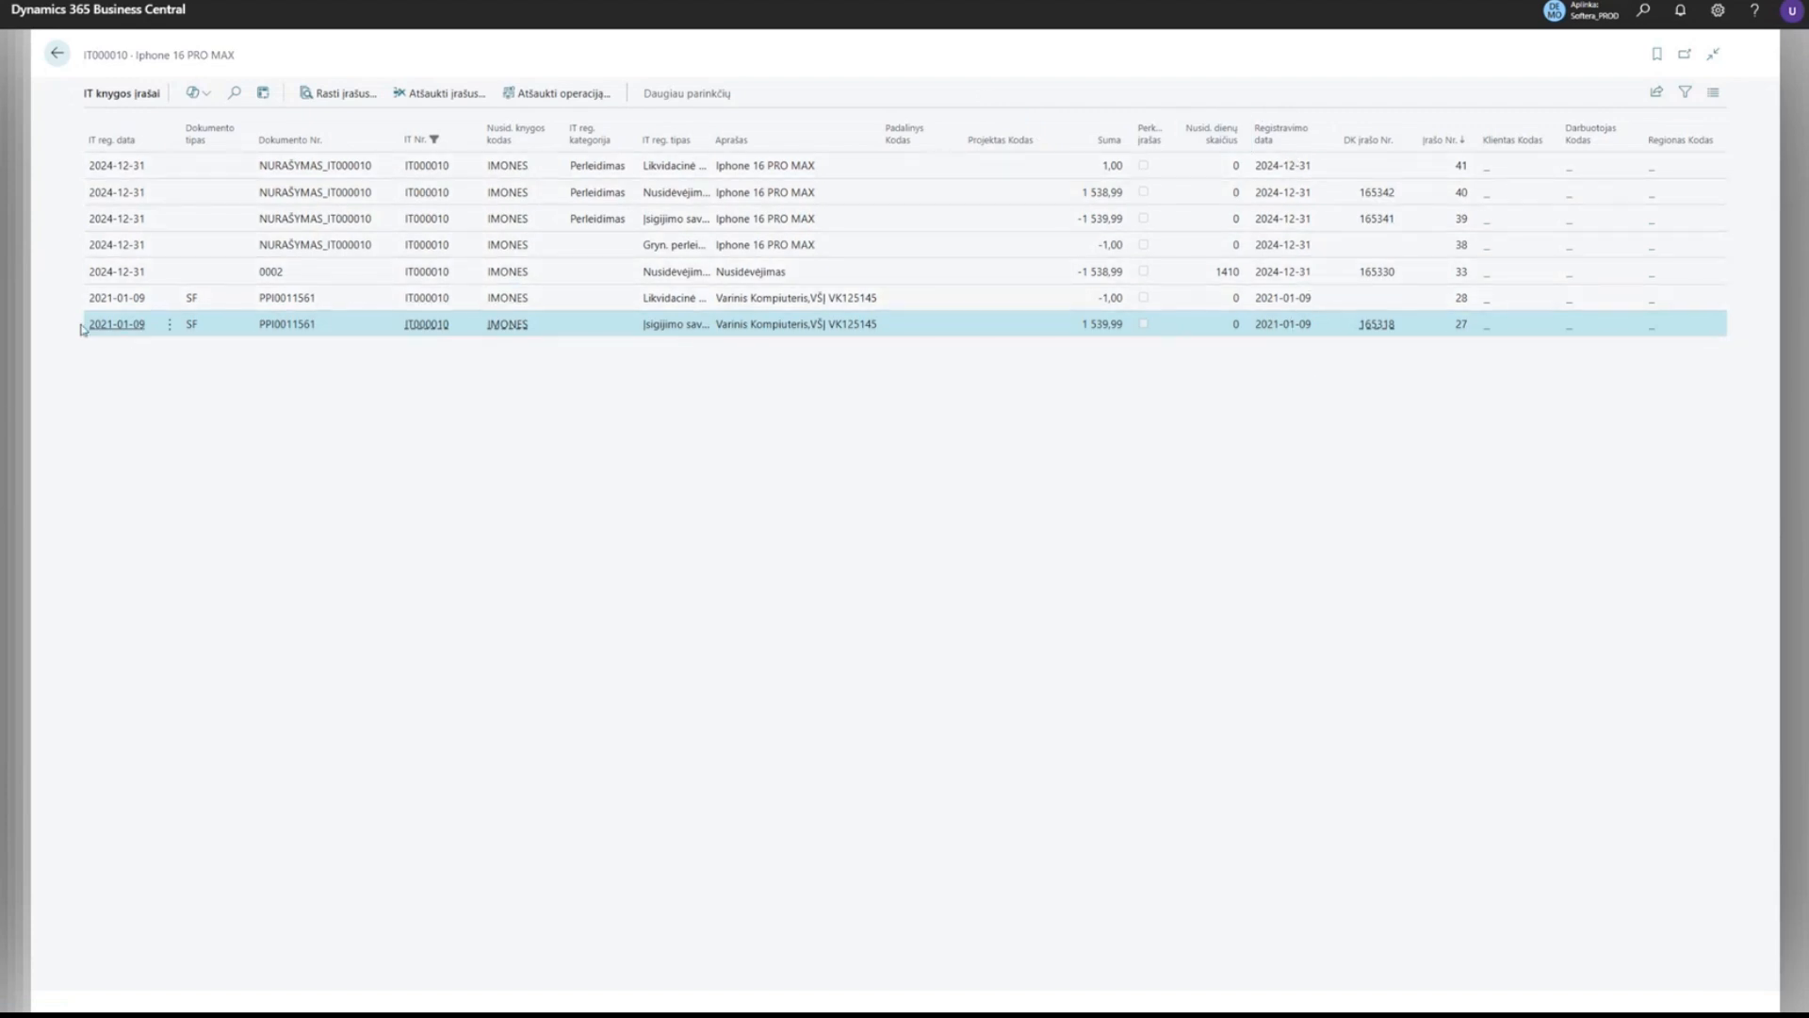
left_click_drag(84, 330, 170, 323)
left_click(149, 333)
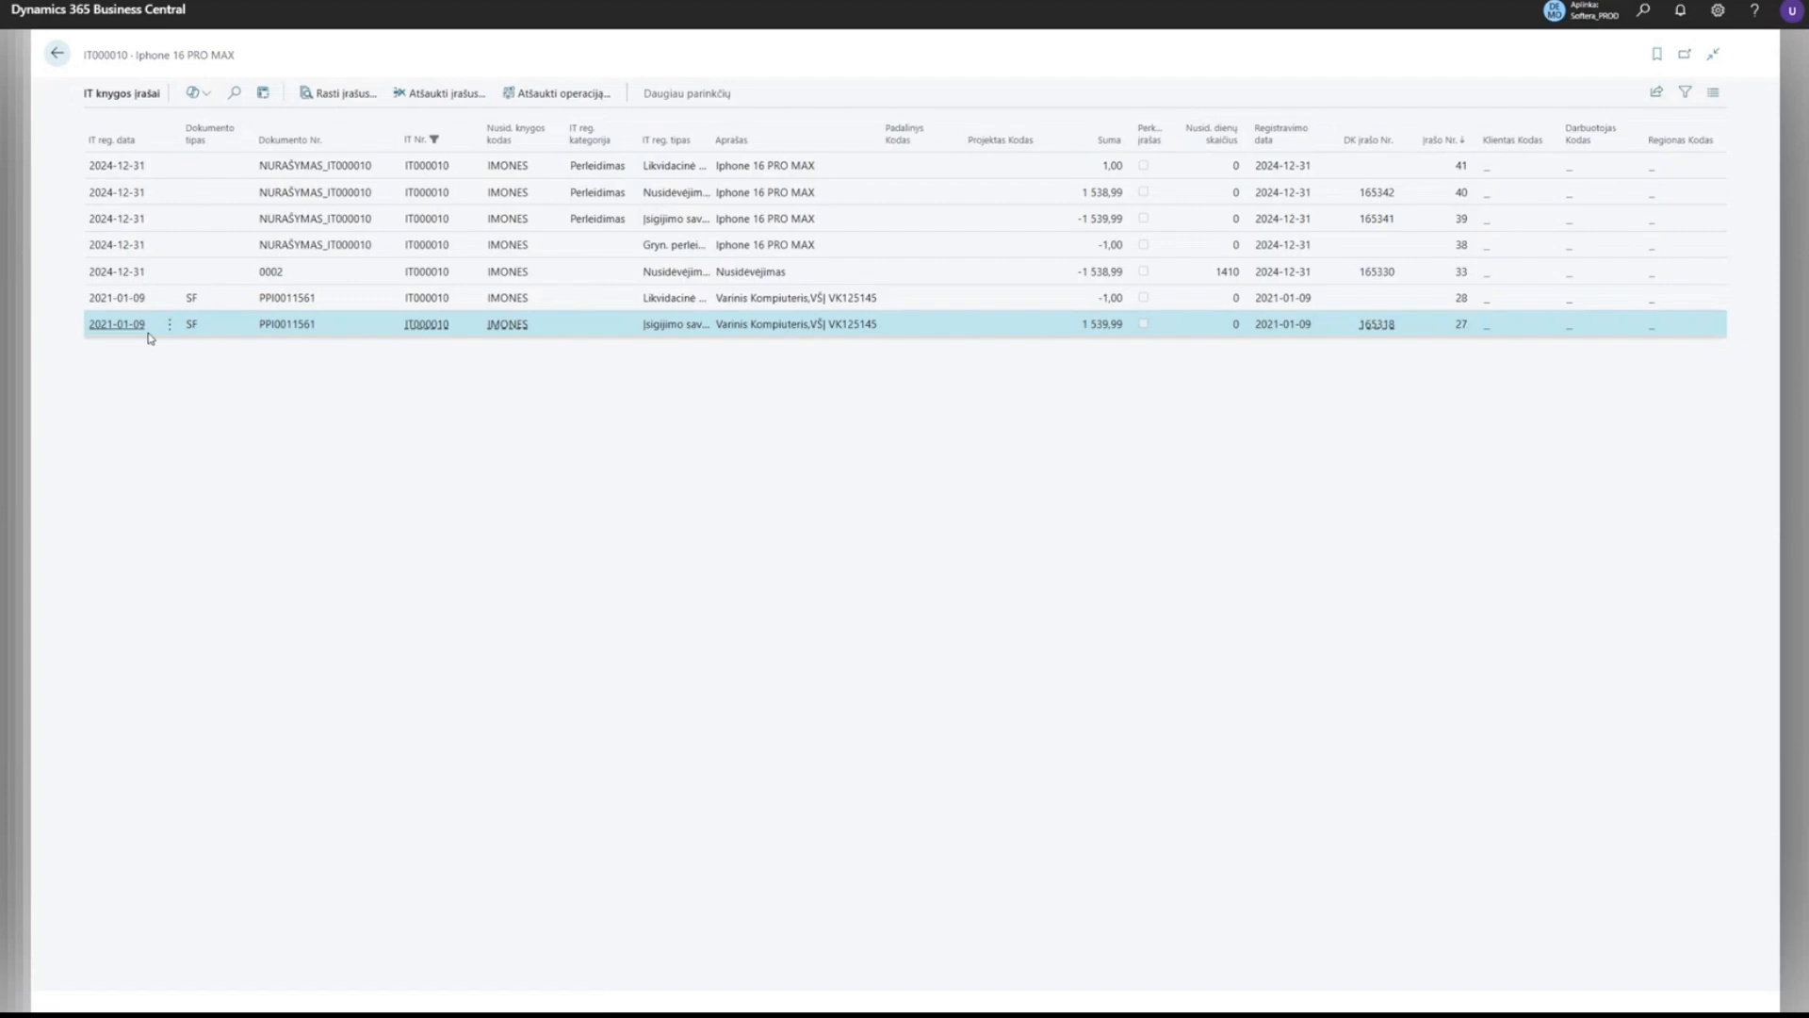